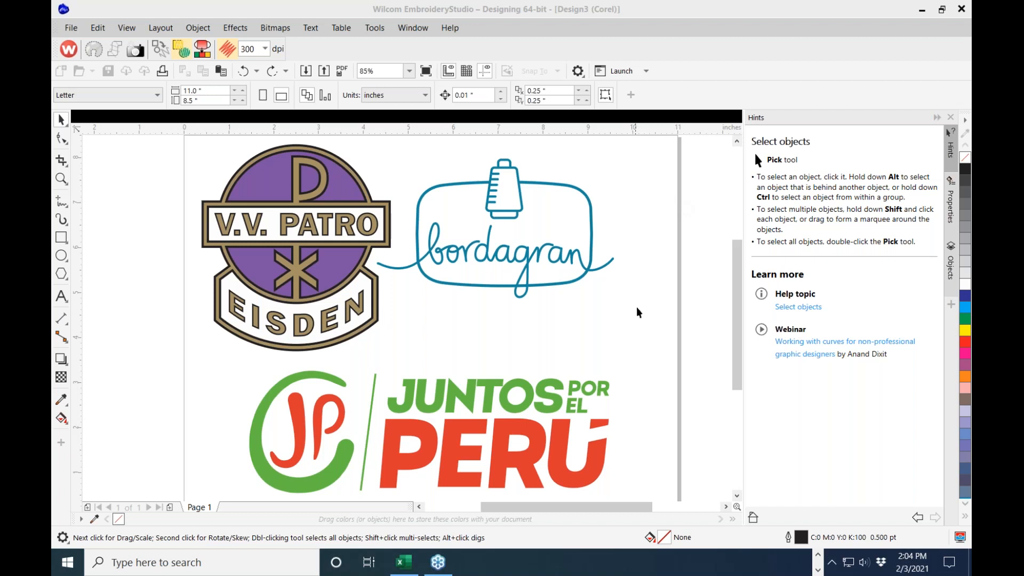
- Resize the Juntos por el Perú logo to 4.0 inches wide with its aspect ratio locked
left_click(734, 267)
left_click_drag(734, 267, 734, 271)
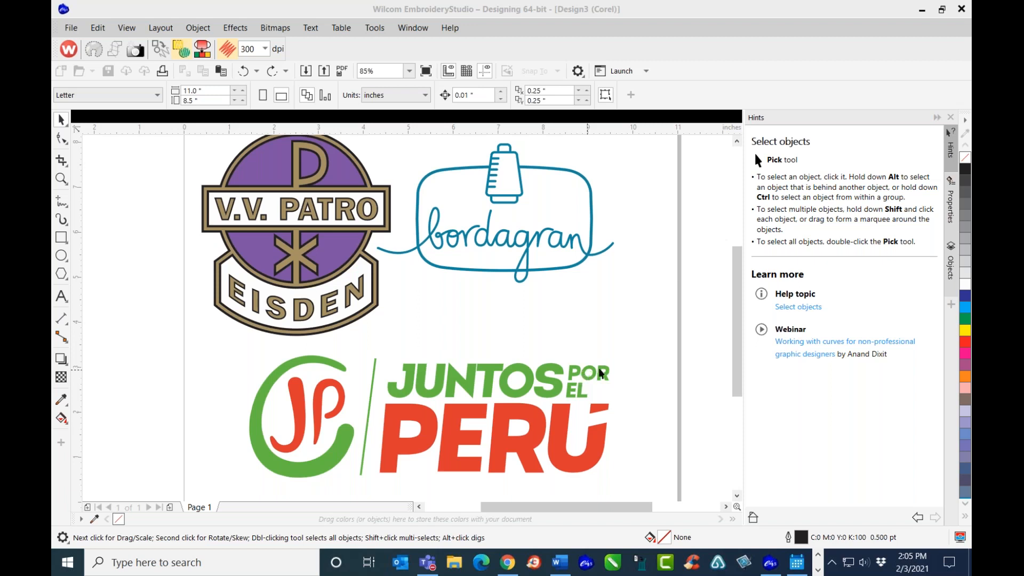
left_click(464, 394)
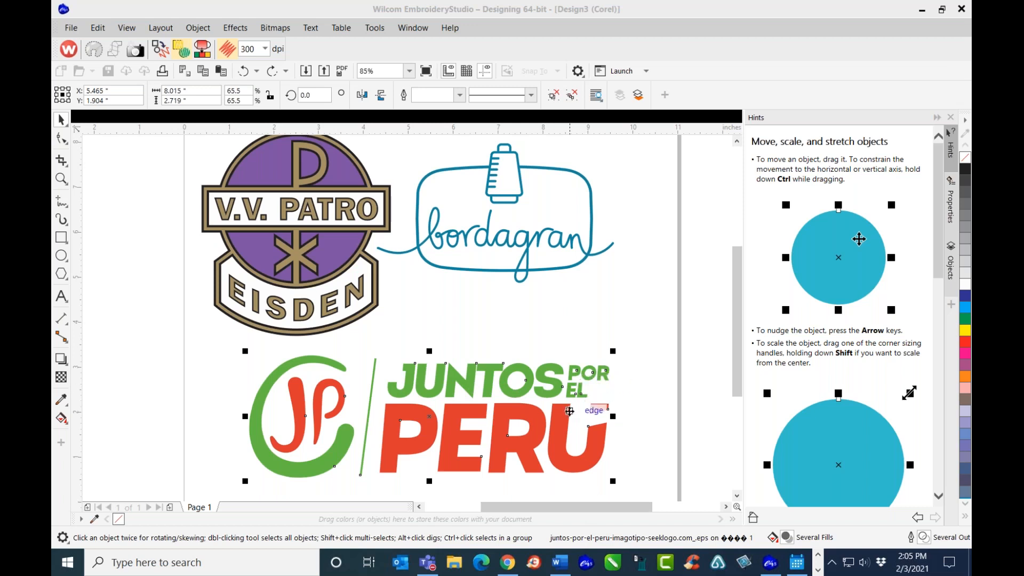
left_click(184, 91)
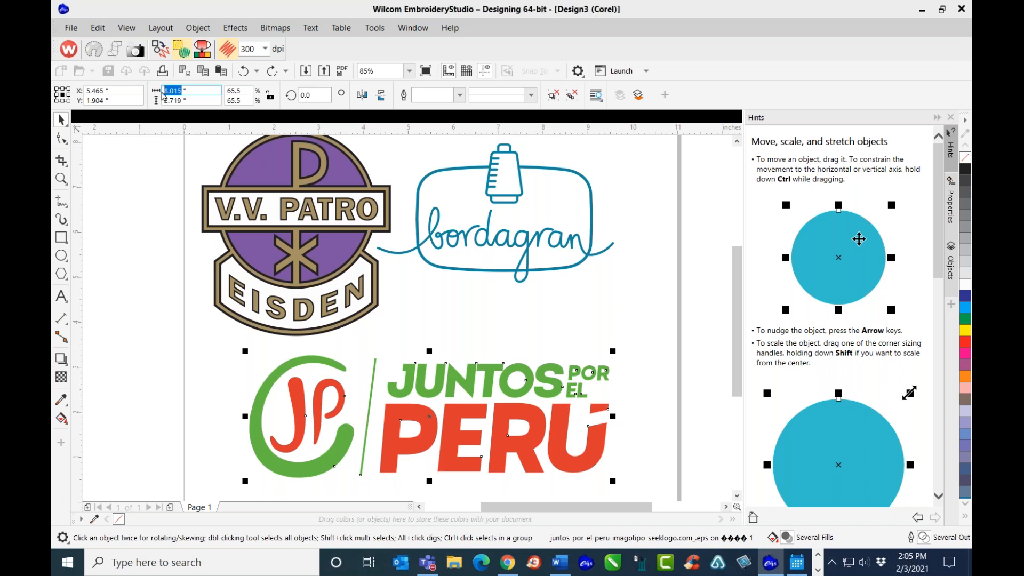
type("4.0")
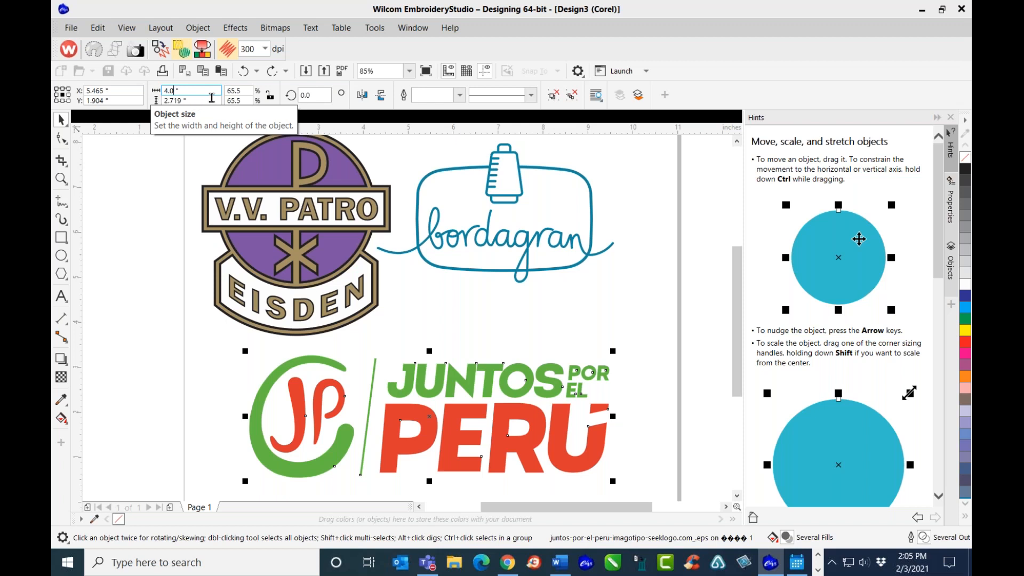
key("Return")
left_click(270, 95)
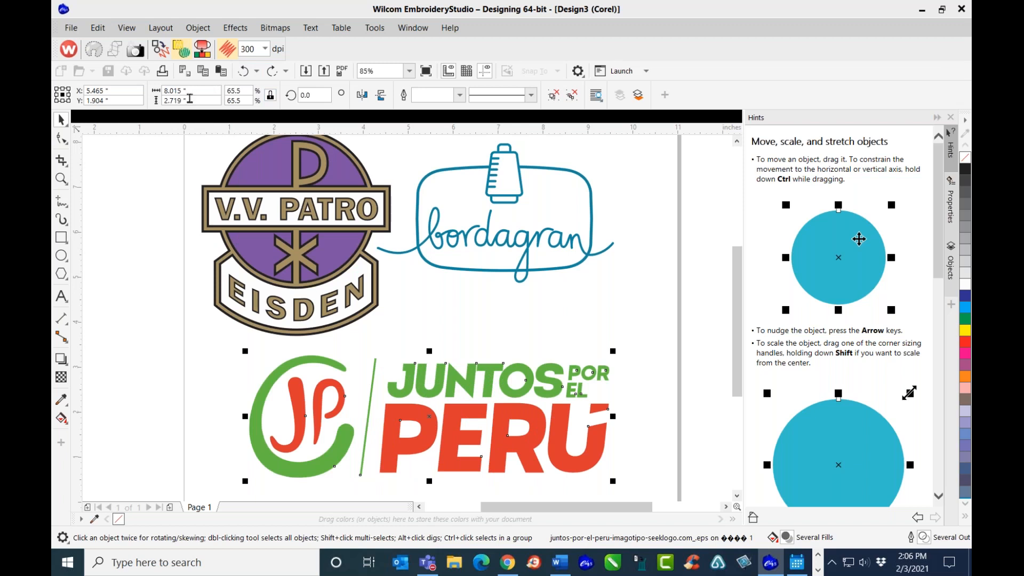
left_click_drag(188, 91, 155, 87)
type("4.0")
key("Return")
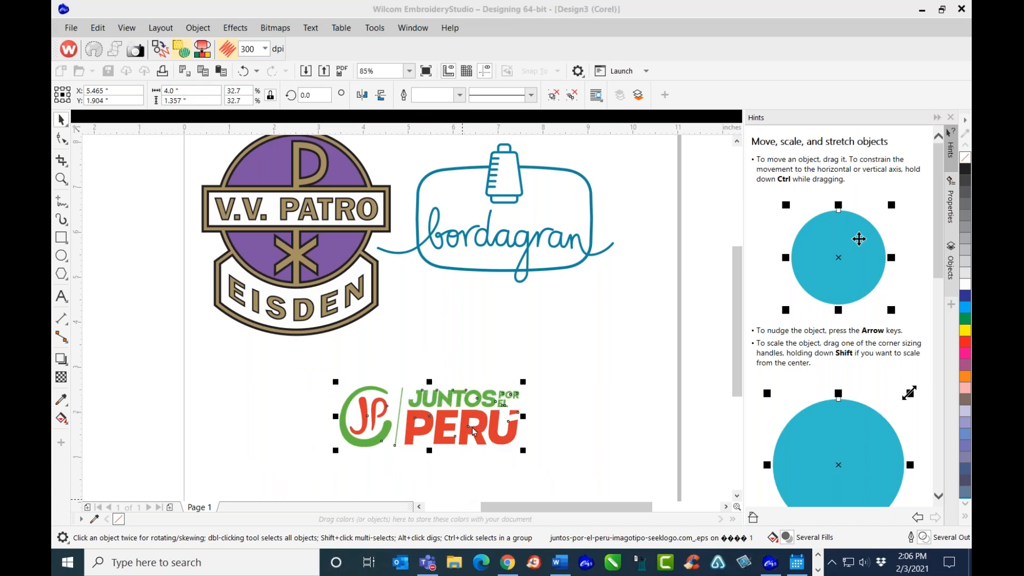
- Resize the bordagran logo to 3.75 inches wide and move it about 1 inch right and 1.4 inches down
left_click(482, 269)
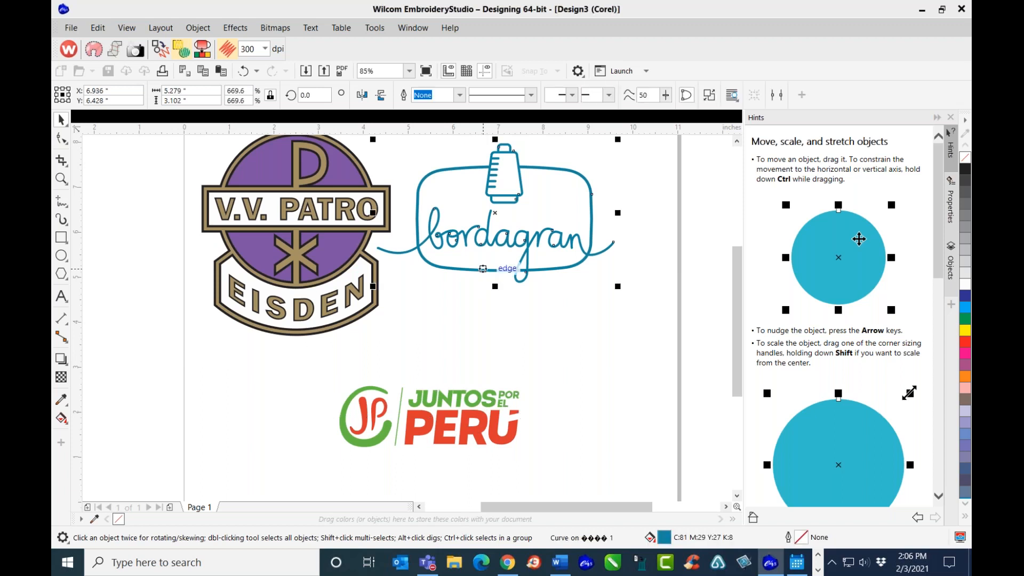
double_click(180, 89)
type("3.75")
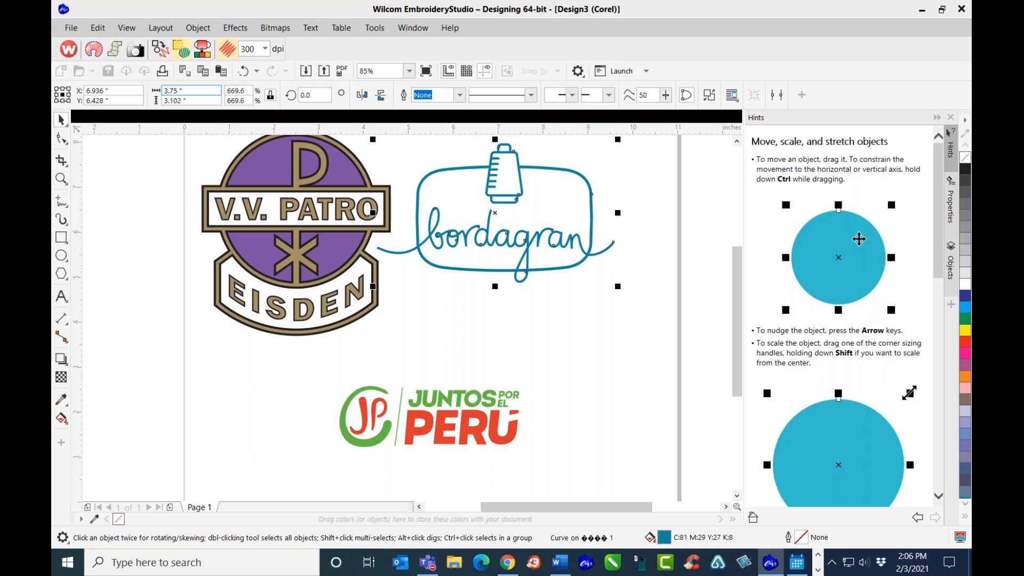
key("Return")
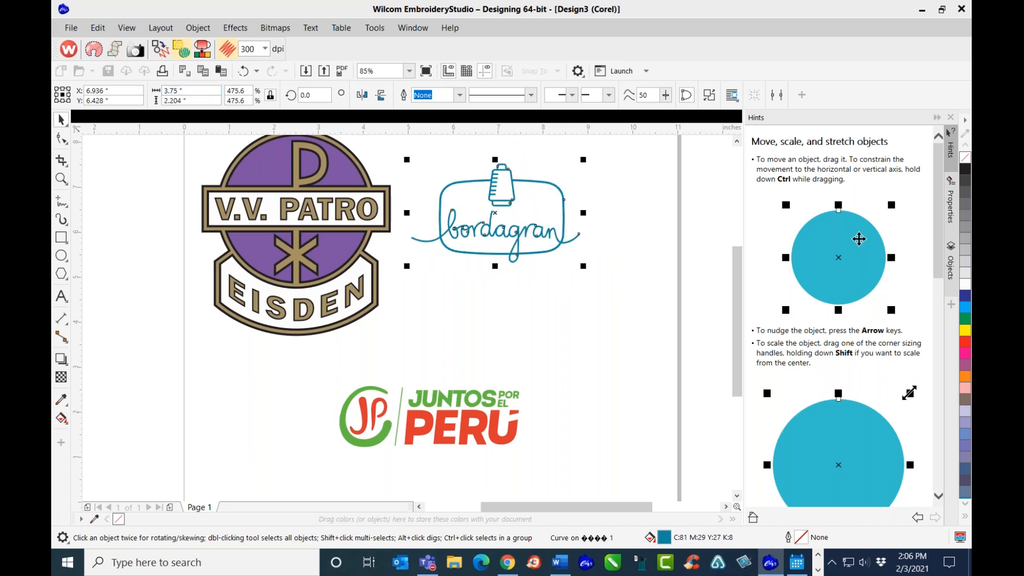
left_click_drag(510, 224, 544, 282)
- Set the V.V. Patro Eisden logo's height to 3.0 inches and deselect it
scroll(365, 210, "down", 3)
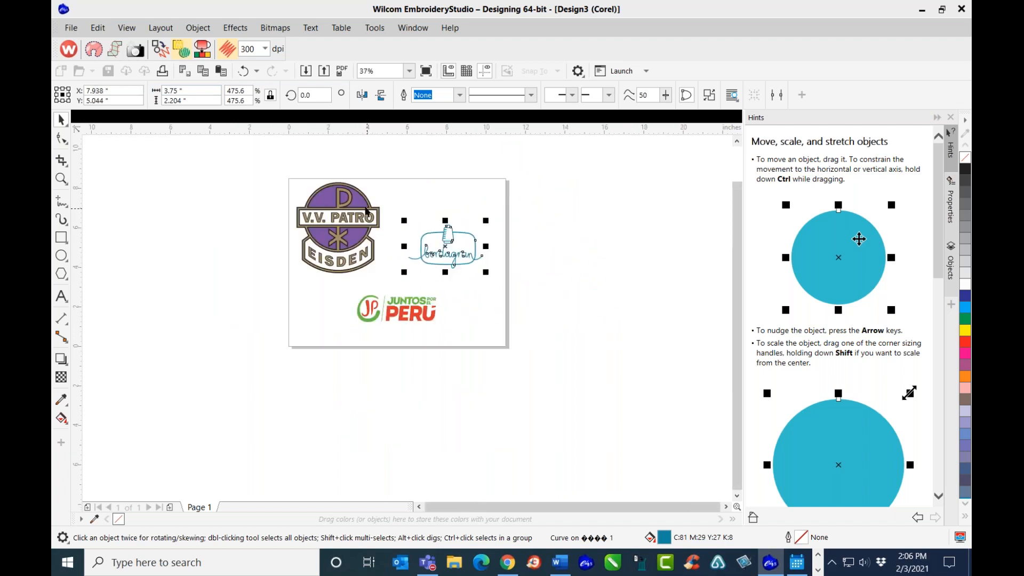
left_click(367, 210)
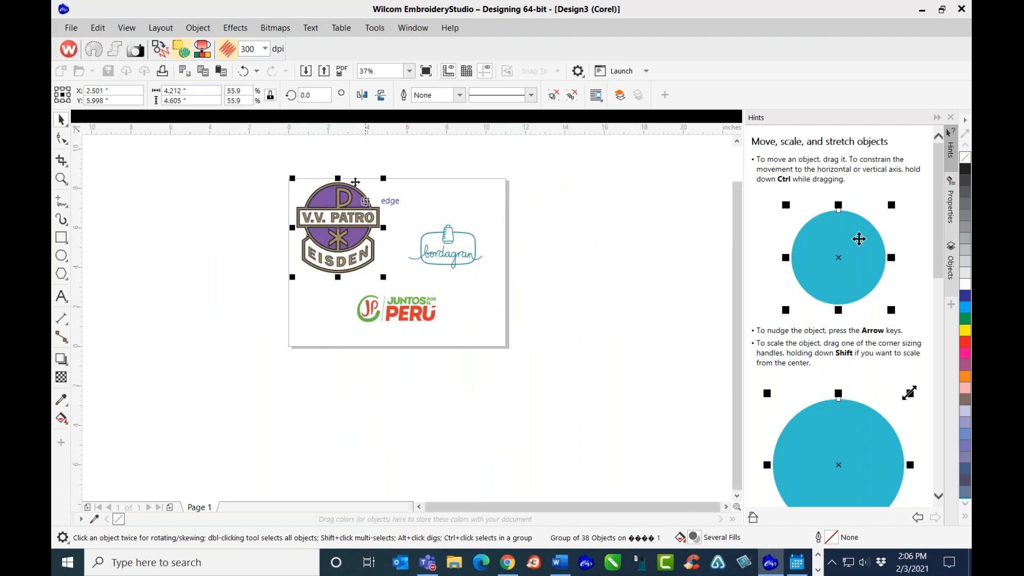
left_click(192, 101)
type("3.0")
key("Return")
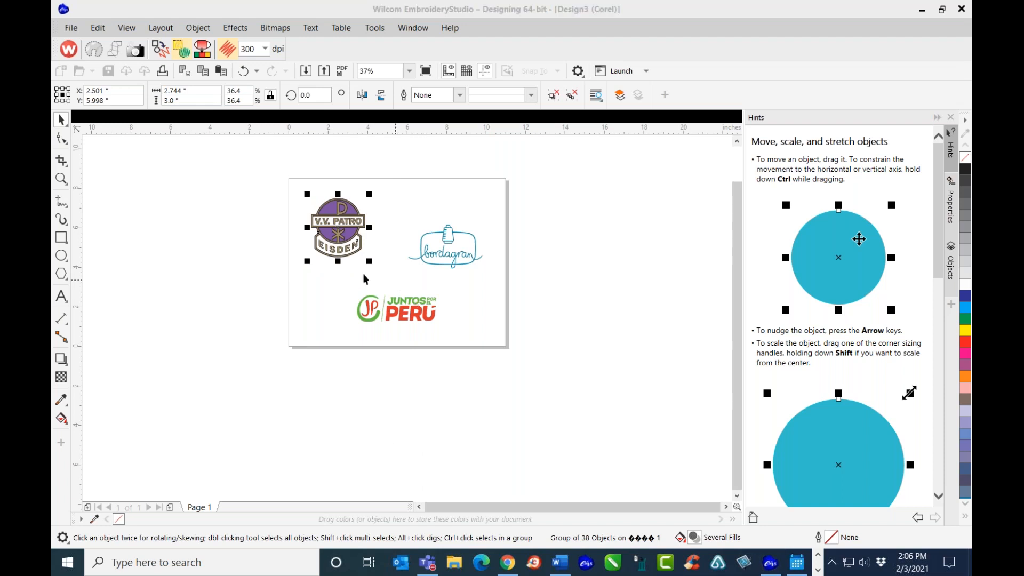
left_click(558, 188)
- Draw a thin horizontal rectangle about 2.84 by 0.29 inches in the blank area above the Juntos por el Perú logo
scroll(397, 253, "up", 1)
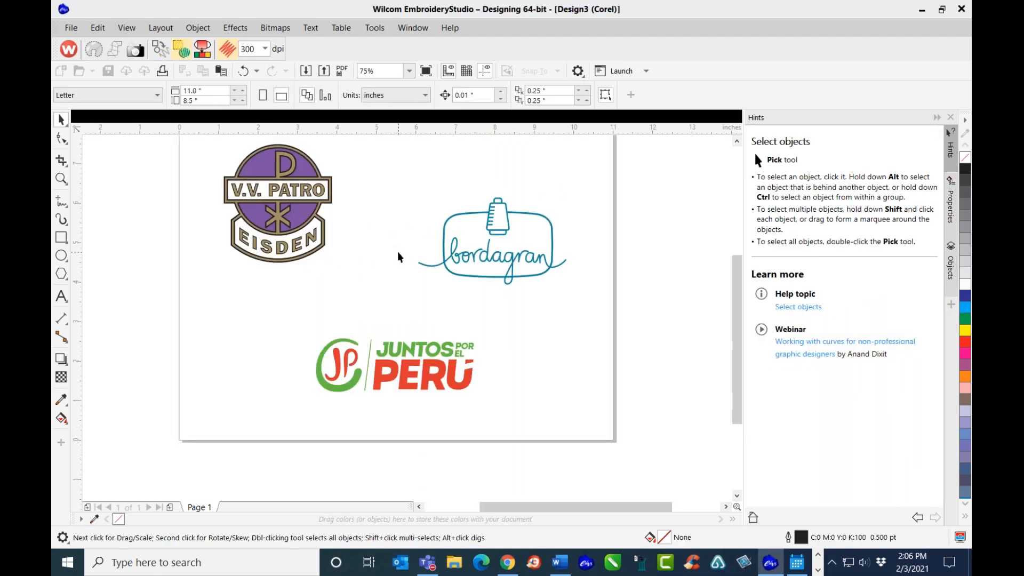
scroll(396, 295, "down", 2)
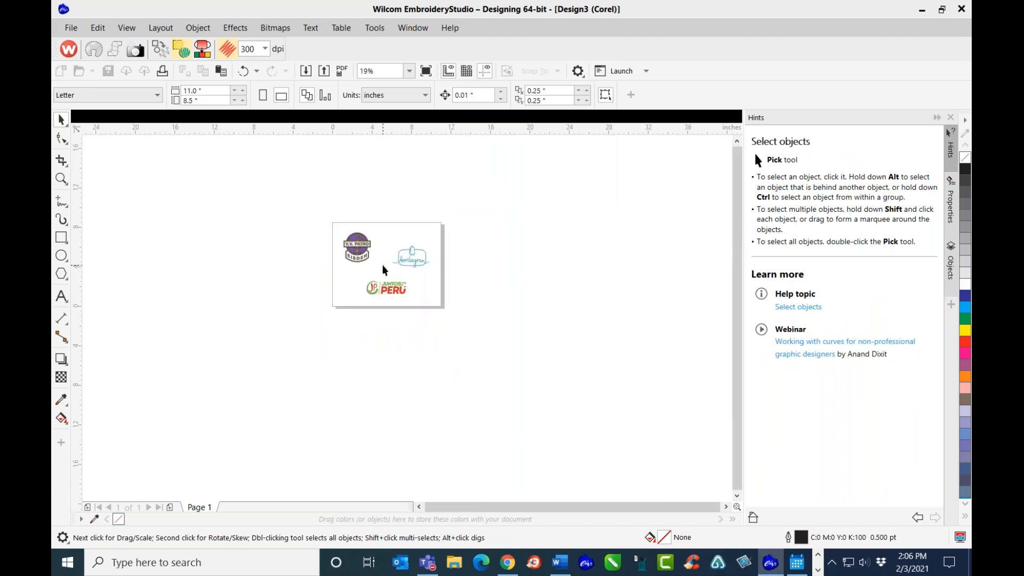
scroll(382, 272, "up", 1)
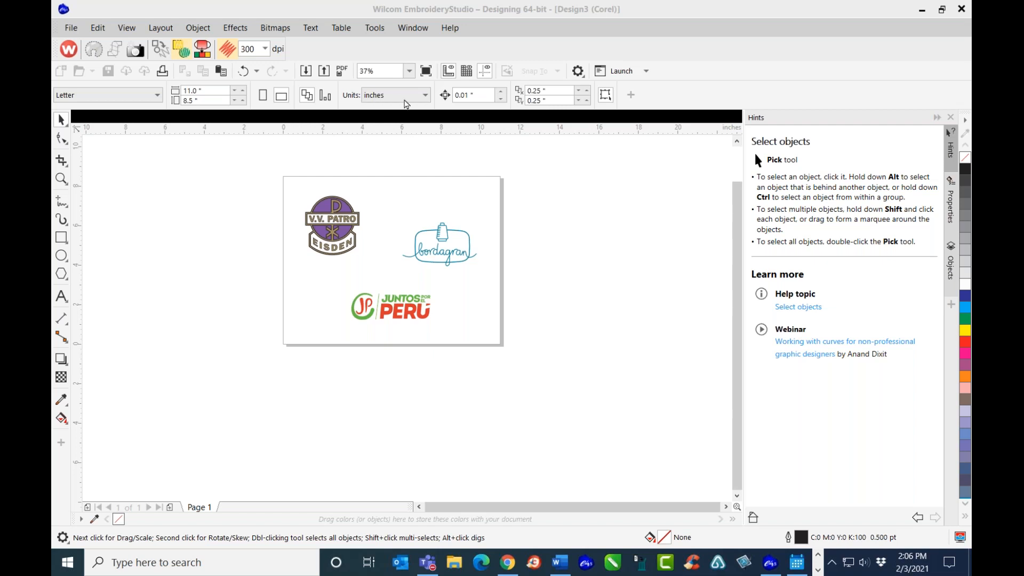
left_click(408, 75)
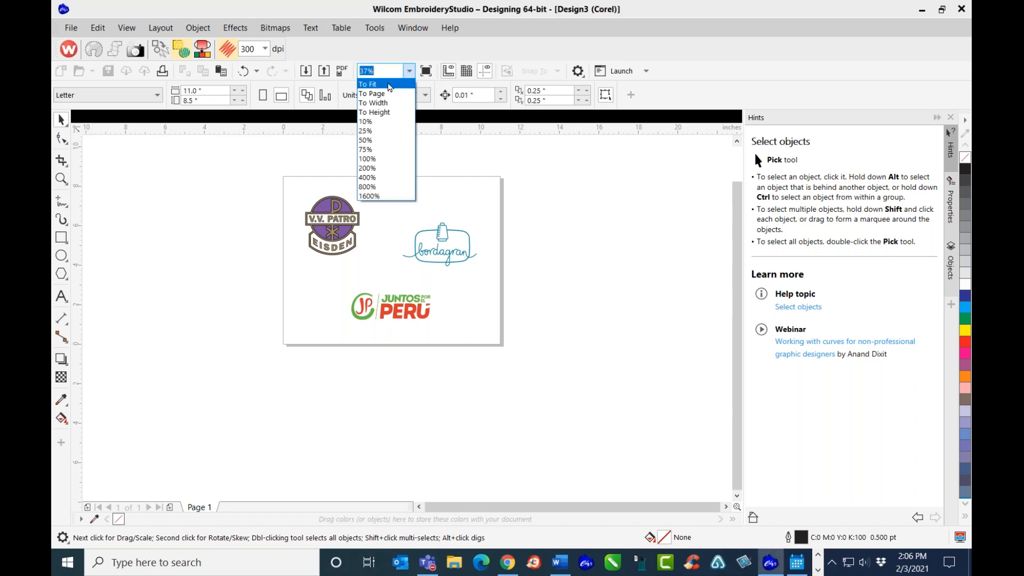
left_click(375, 85)
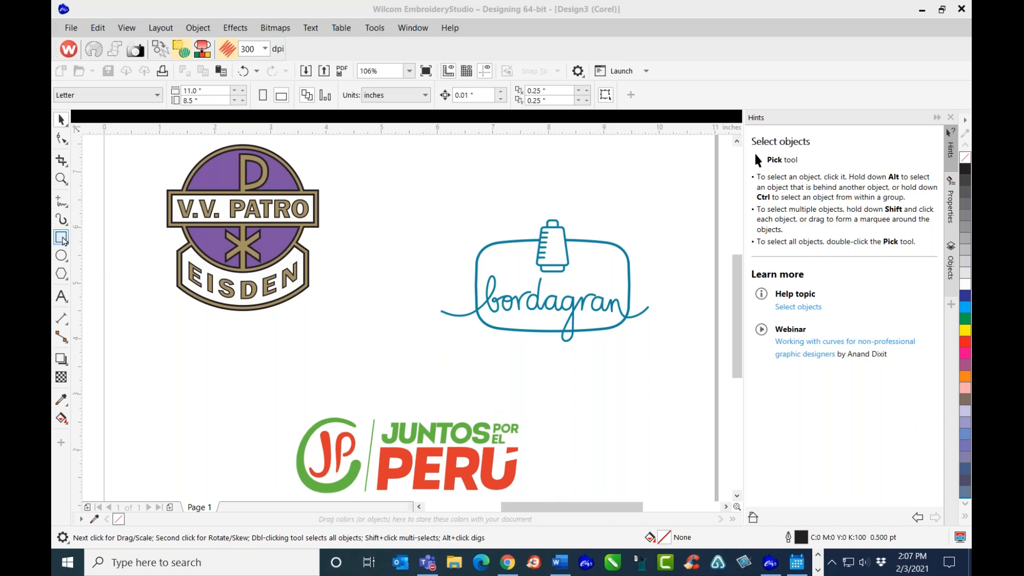
left_click(63, 240)
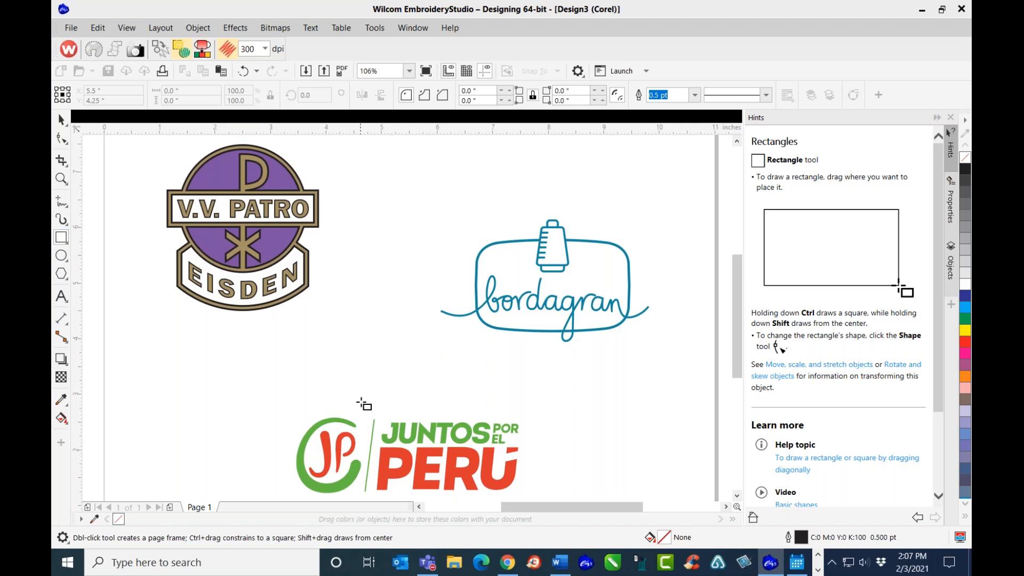
left_click_drag(292, 353, 451, 367)
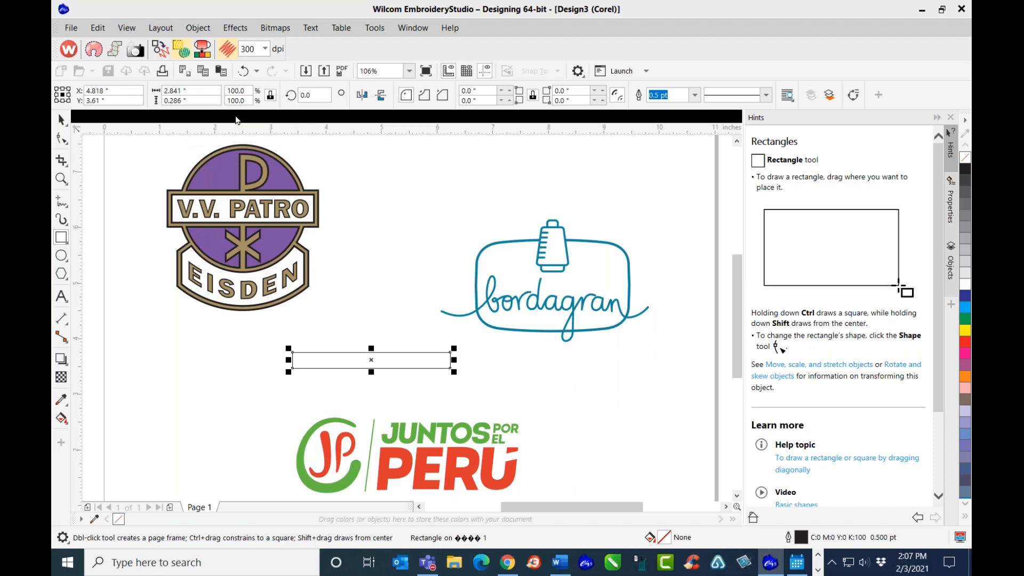
- Try to set the thin rectangle's height to 45 mm, and undo the resize
left_click(191, 101)
type("45mm")
left_click(139, 143)
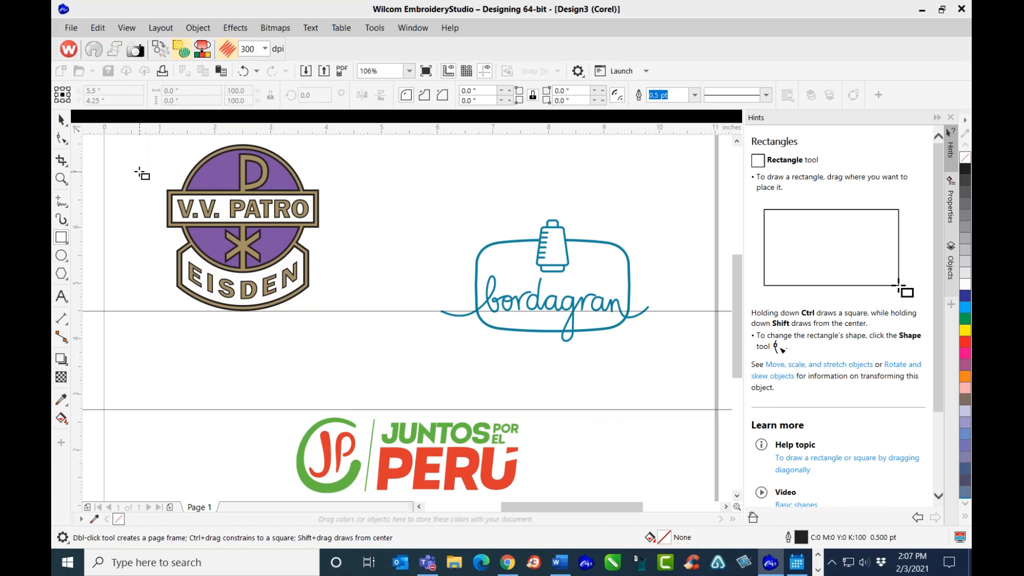
left_click(243, 71)
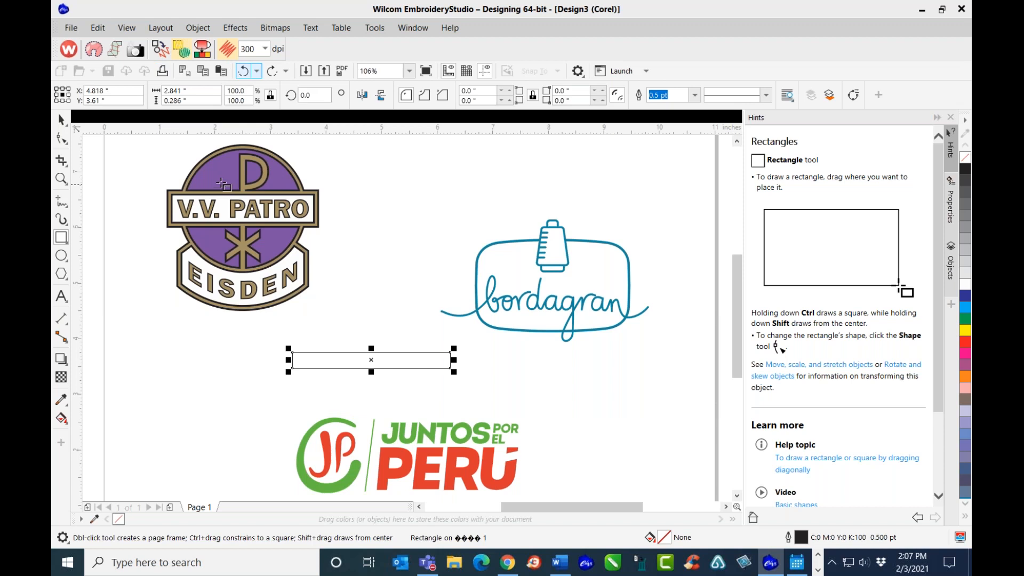
- Set the thin rectangle's height to 4.5 mm with its proportions locked
left_click(188, 103)
type("4.5")
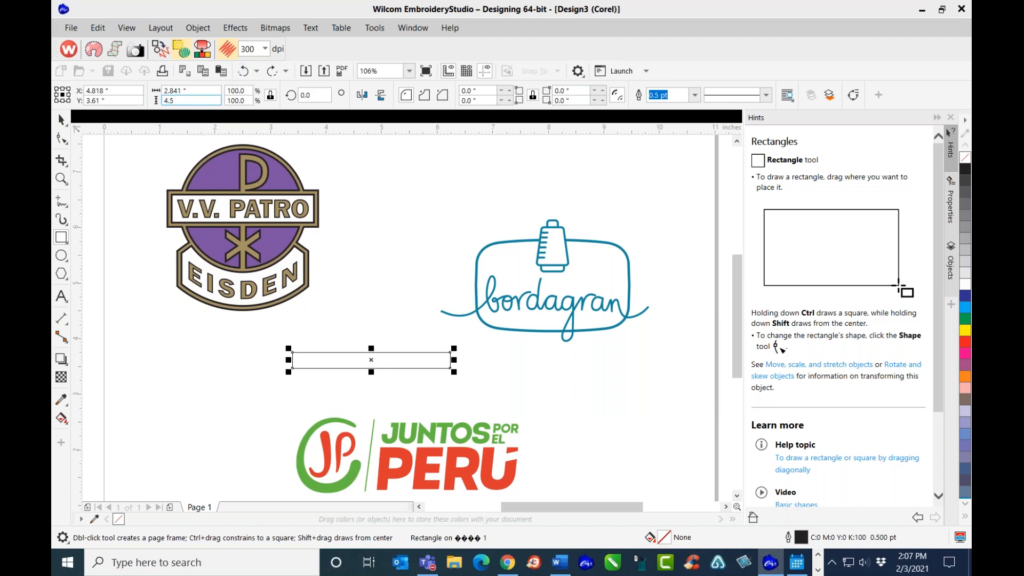
key("Return")
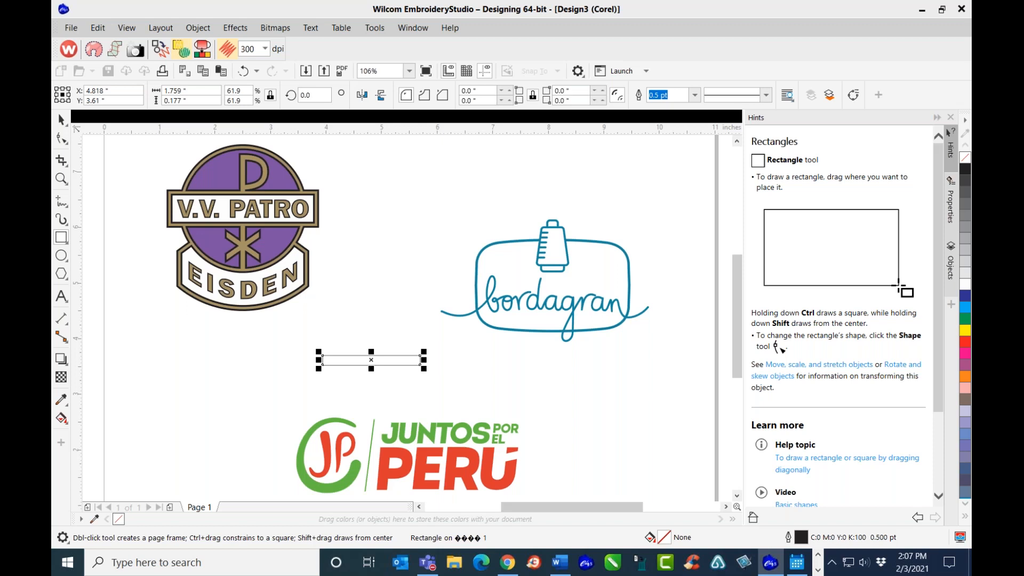
- Move the rectangle over the small word POR in the Juntos por el Perú logo to compare it with the letter height
left_click(63, 123)
left_click(418, 369)
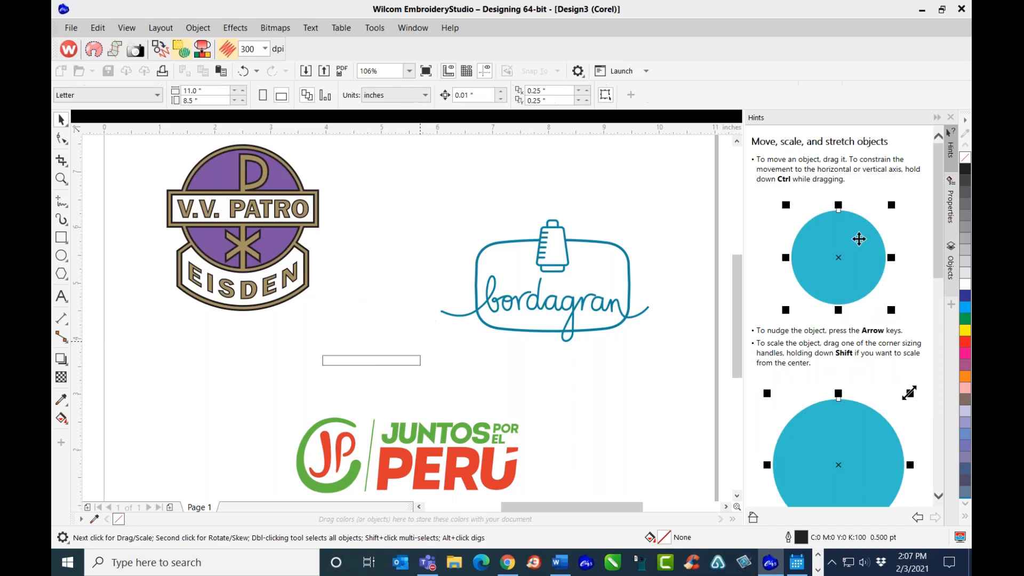
left_click(419, 367)
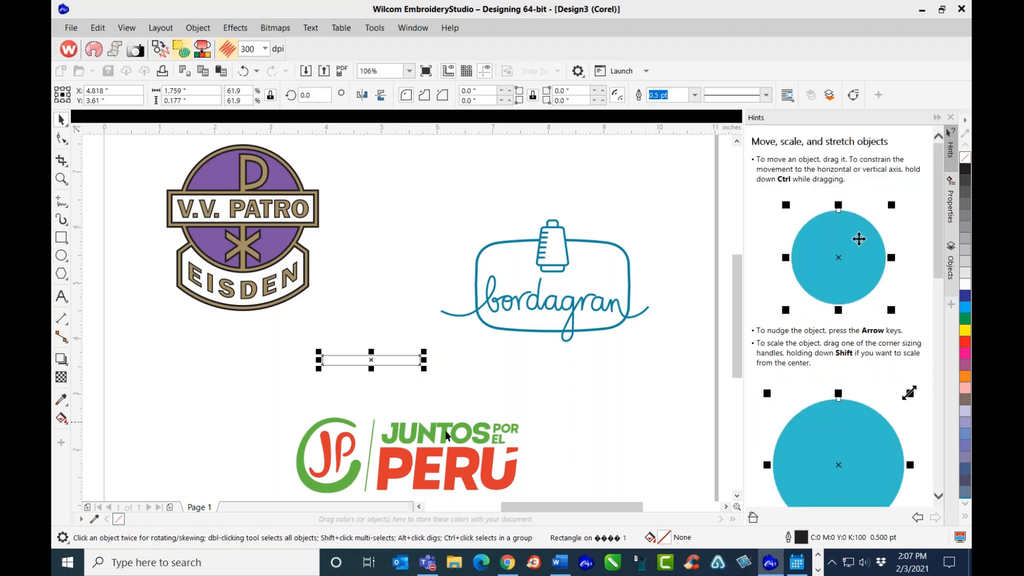
left_click(504, 509)
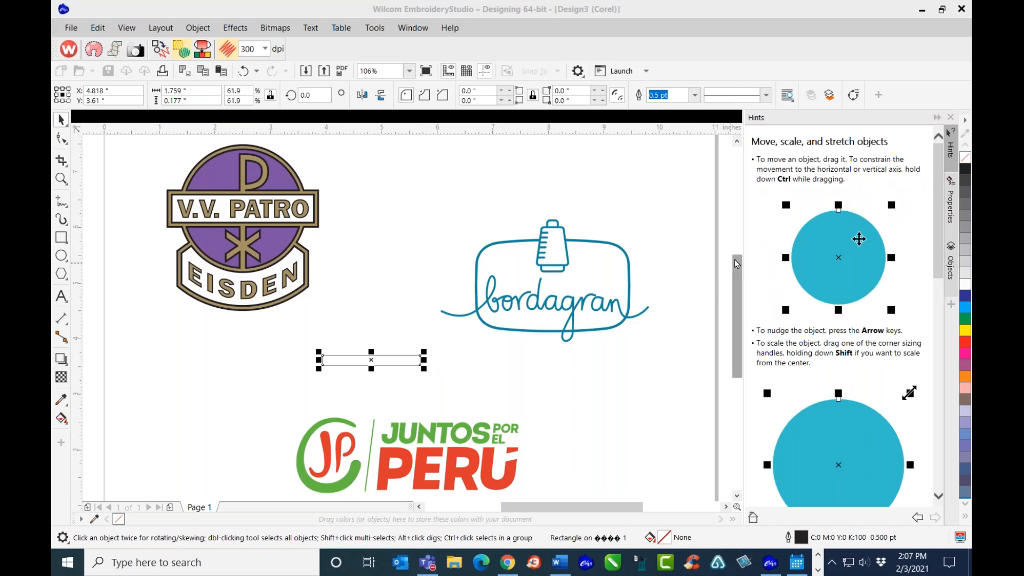
scroll(495, 364, "down", 3)
left_click_drag(406, 262, 556, 326)
scroll(510, 354, "up", 3)
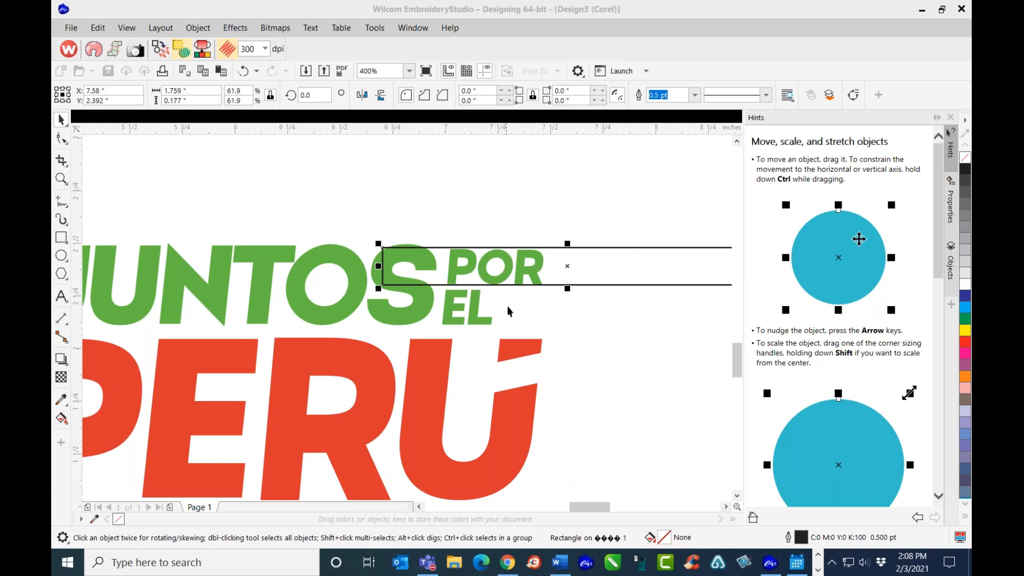
scroll(517, 277, "up", 2)
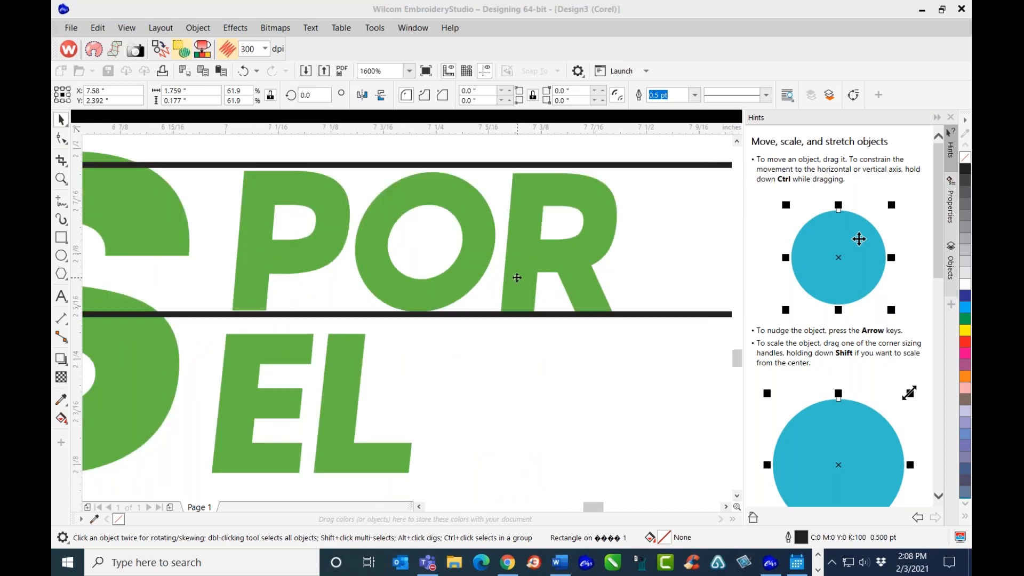
- Move the rectangle up off the word POR so its lower edge sits at the top of the green lettering
scroll(517, 277, "down", 1)
left_click(521, 265)
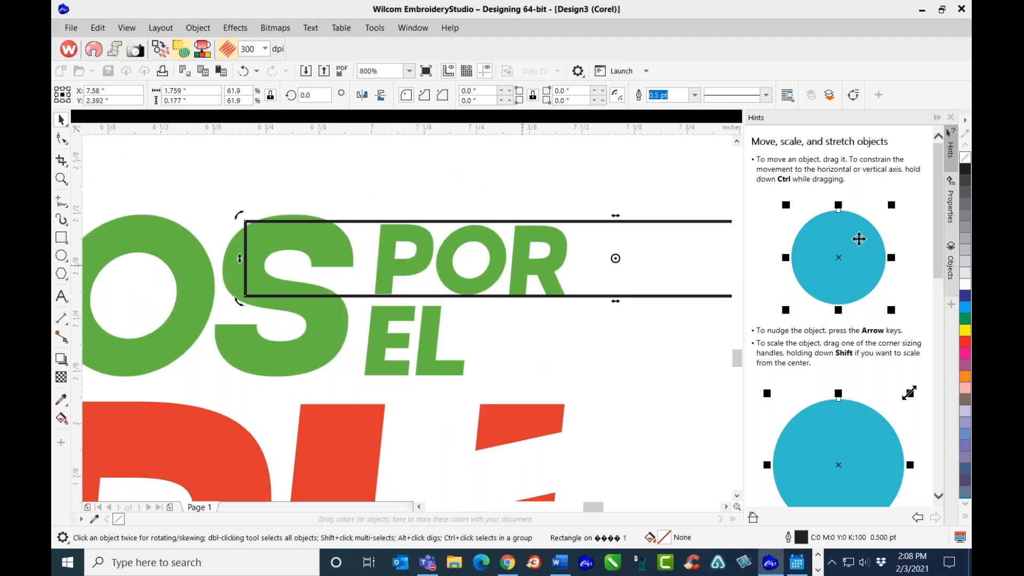
left_click(235, 184)
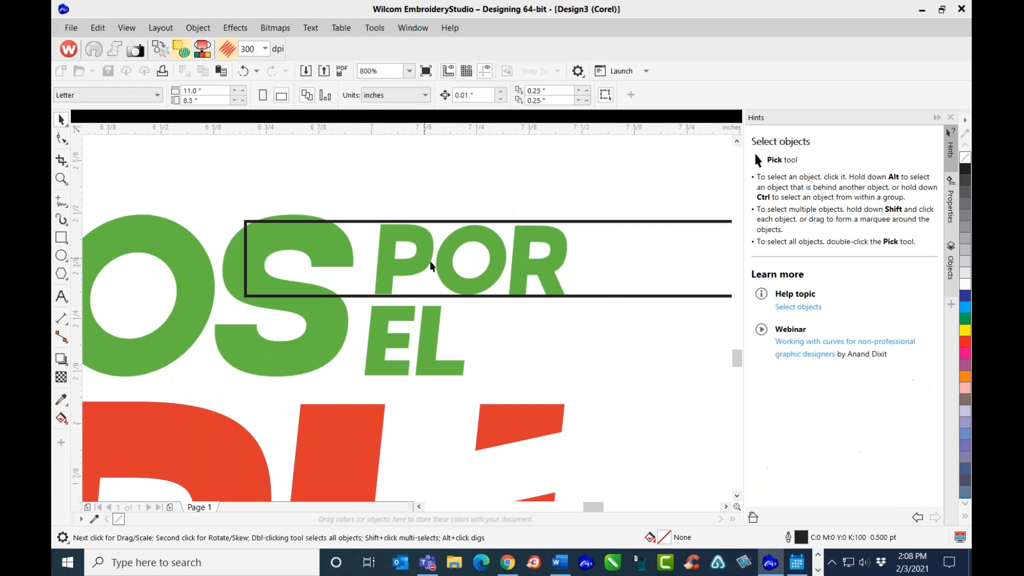
left_click(439, 265)
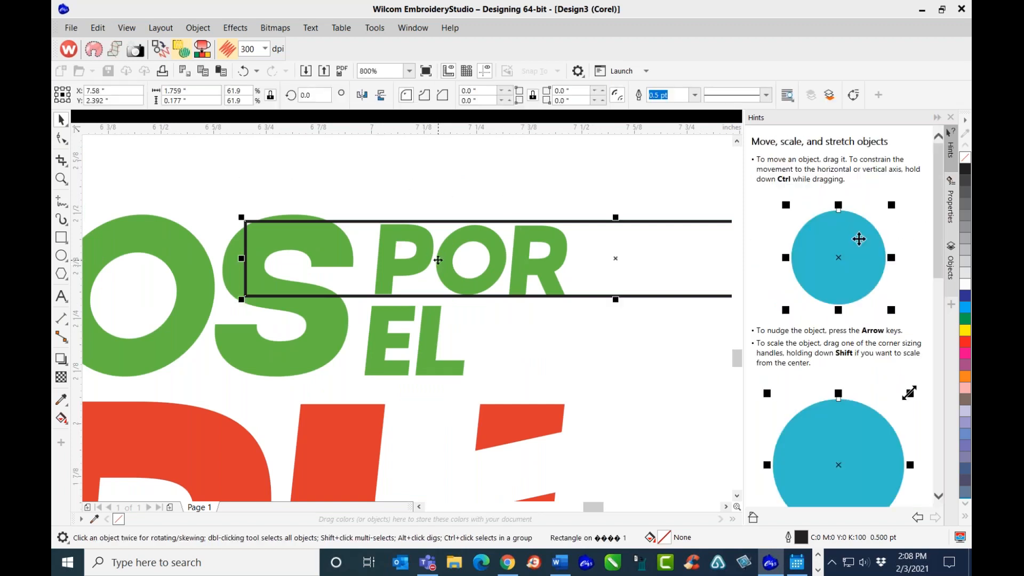
left_click_drag(591, 222, 596, 141)
- Select the Juntos por el Perú logo and examine its small POR EL lettering up close
left_click(523, 273)
scroll(461, 284, "down", 2)
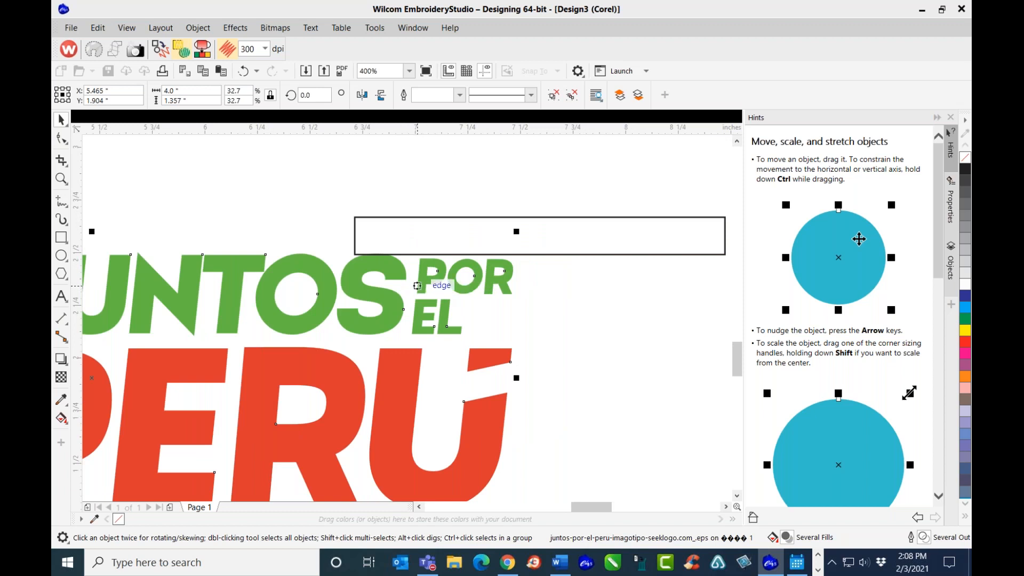
scroll(393, 297, "down", 1)
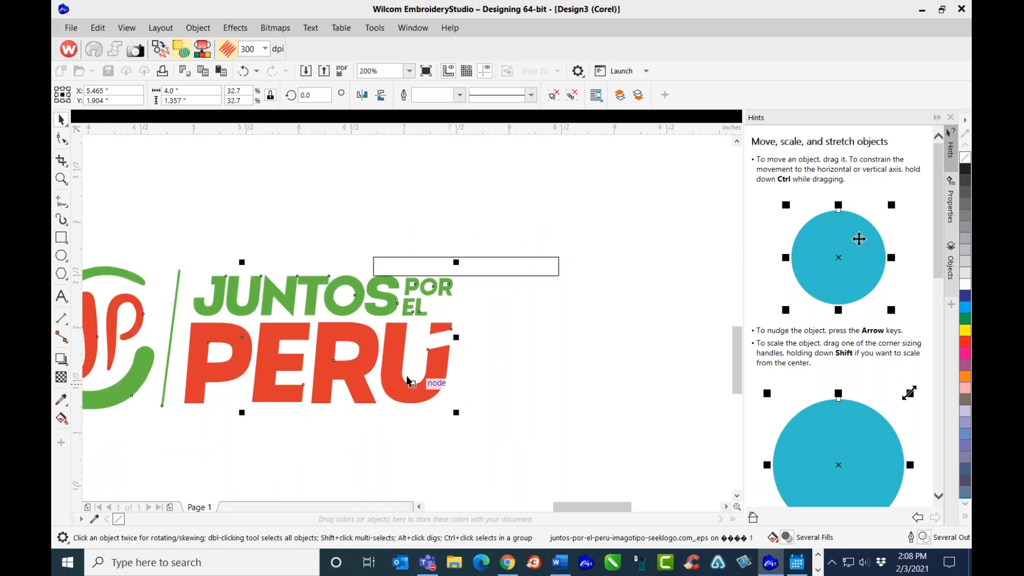
scroll(414, 310, "down", 1)
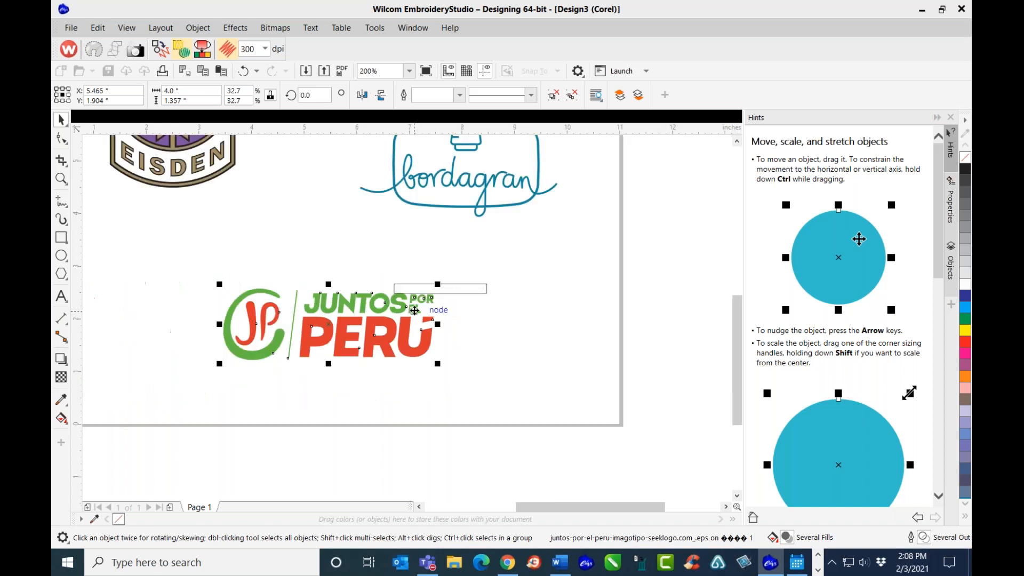
scroll(414, 310, "up", 2)
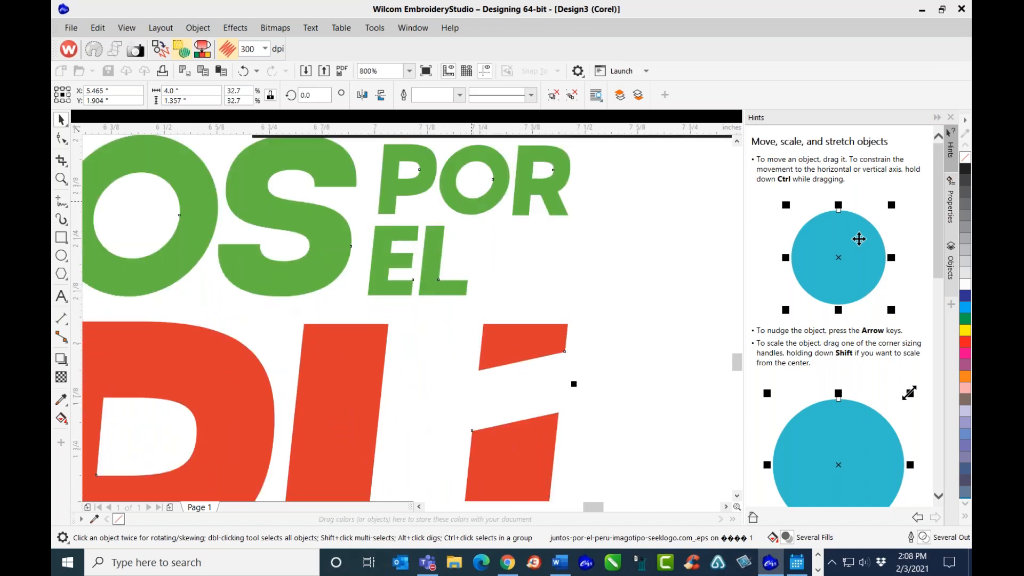
- Ungroup the whole Juntos por el Perú logo into individual objects and check that the letter P of POR selects separately
left_click(571, 96)
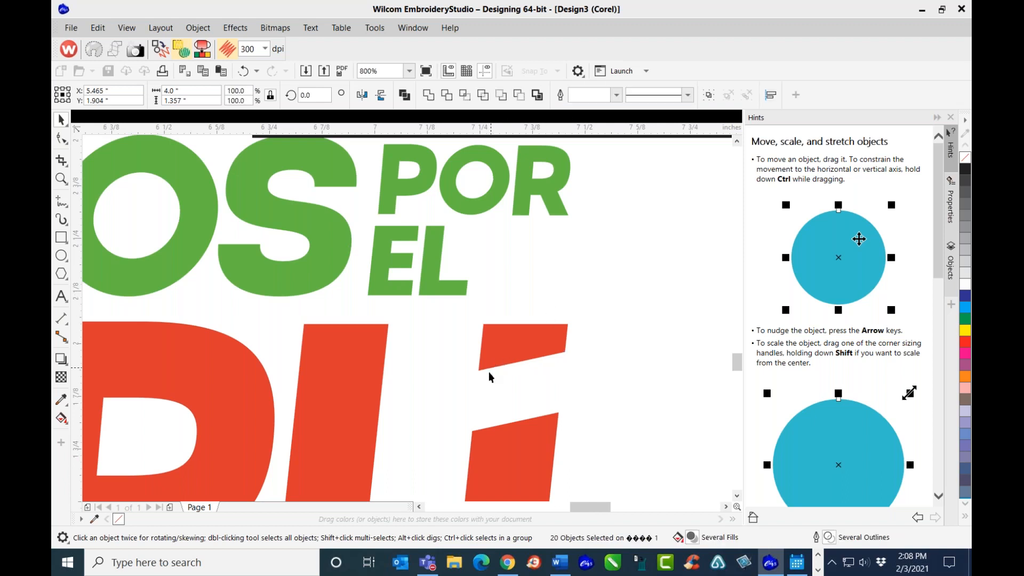
scroll(490, 372, "down", 2)
left_click(563, 353)
scroll(477, 351, "up", 2)
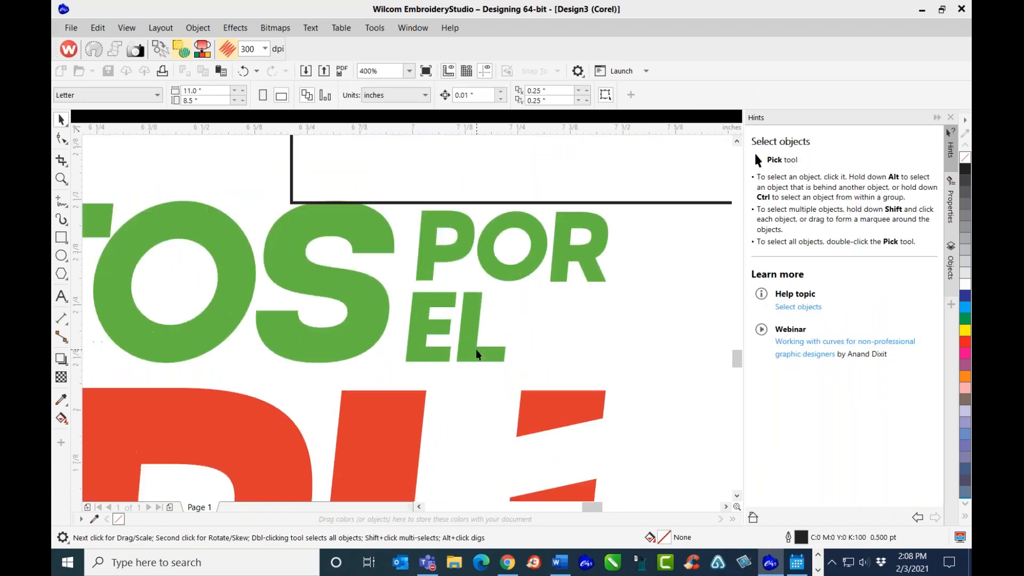
left_click(460, 257)
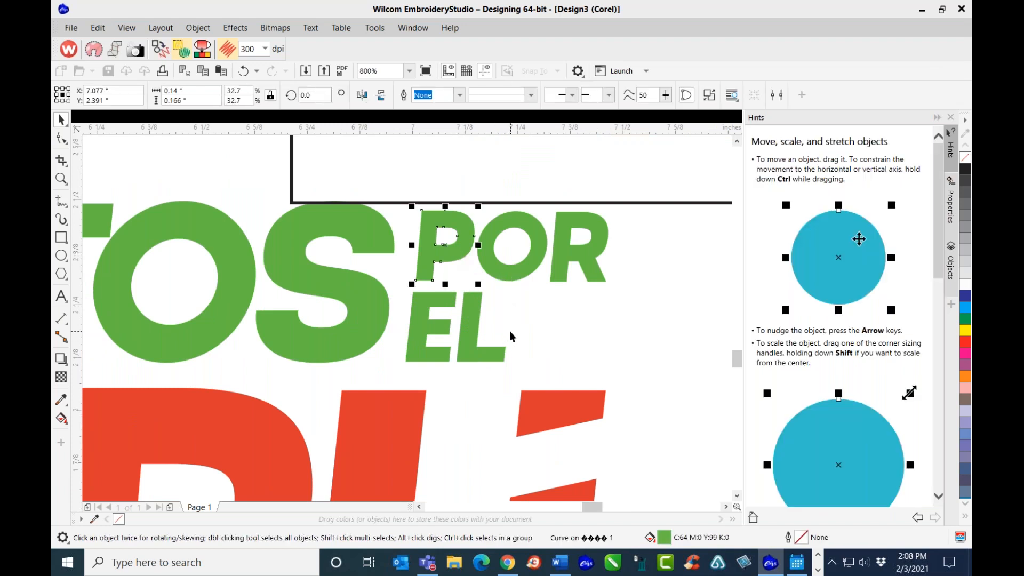
left_click(558, 327)
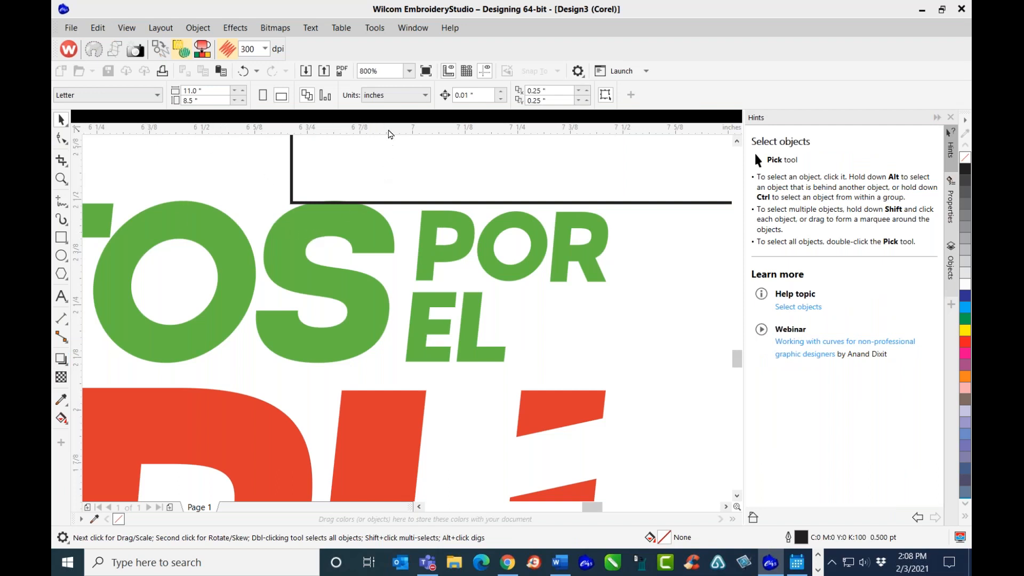
- Place a horizontal guideline along the baseline of the green JUNTOS and EL lettering, at about 2.113"
left_click_drag(392, 132, 385, 367)
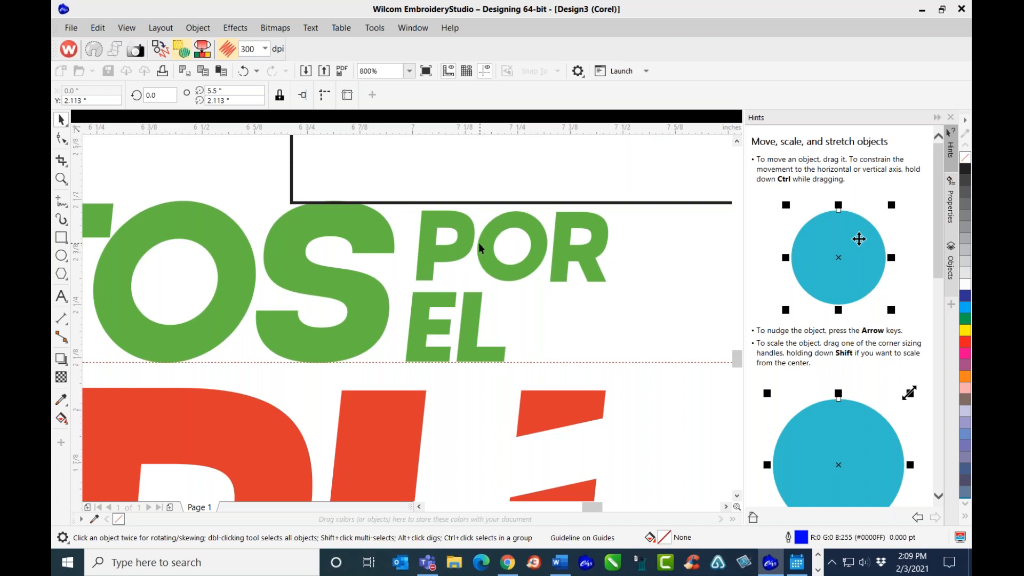
scroll(272, 288, "down", 1)
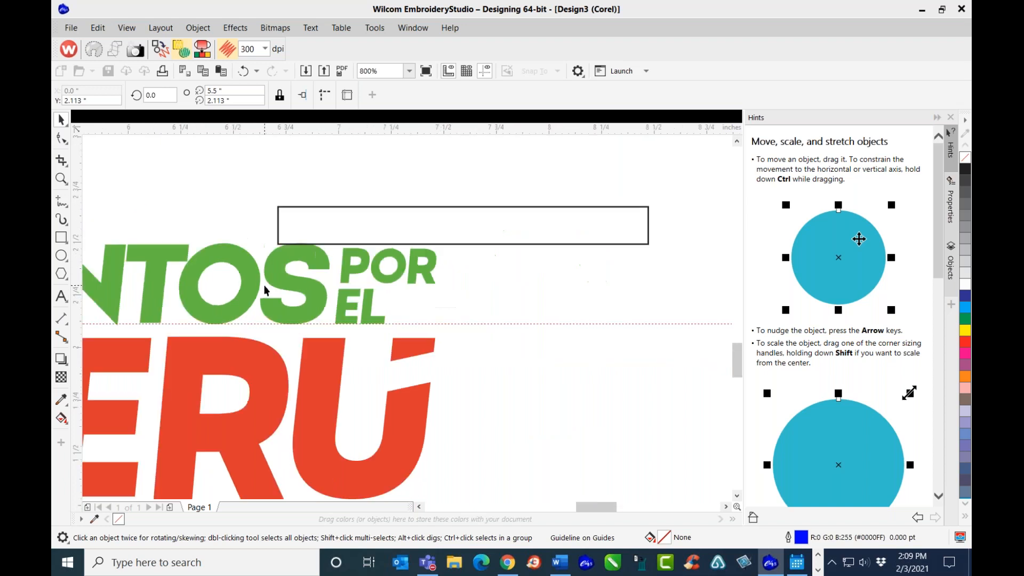
scroll(227, 295, "down", 1)
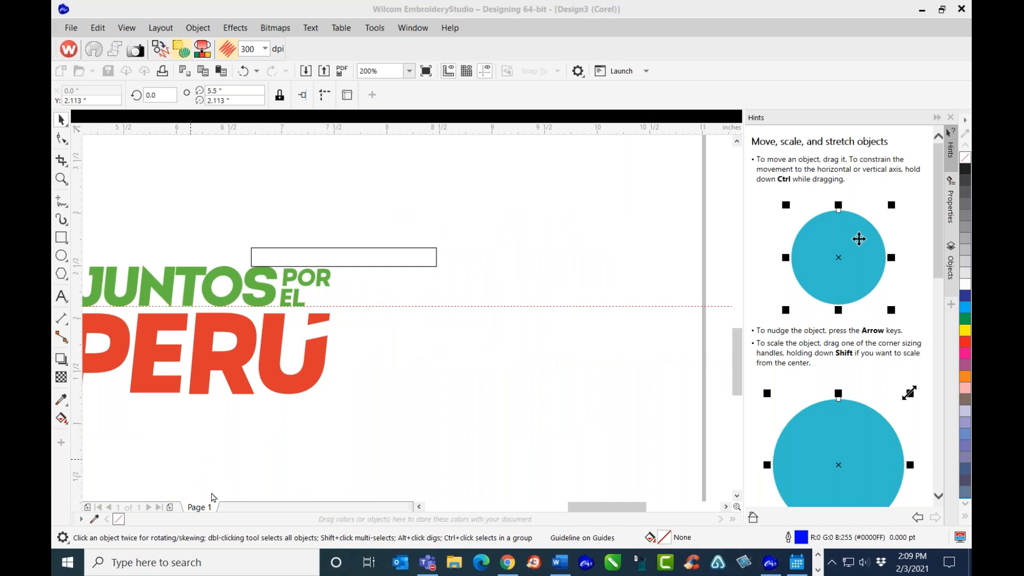
left_click(420, 506)
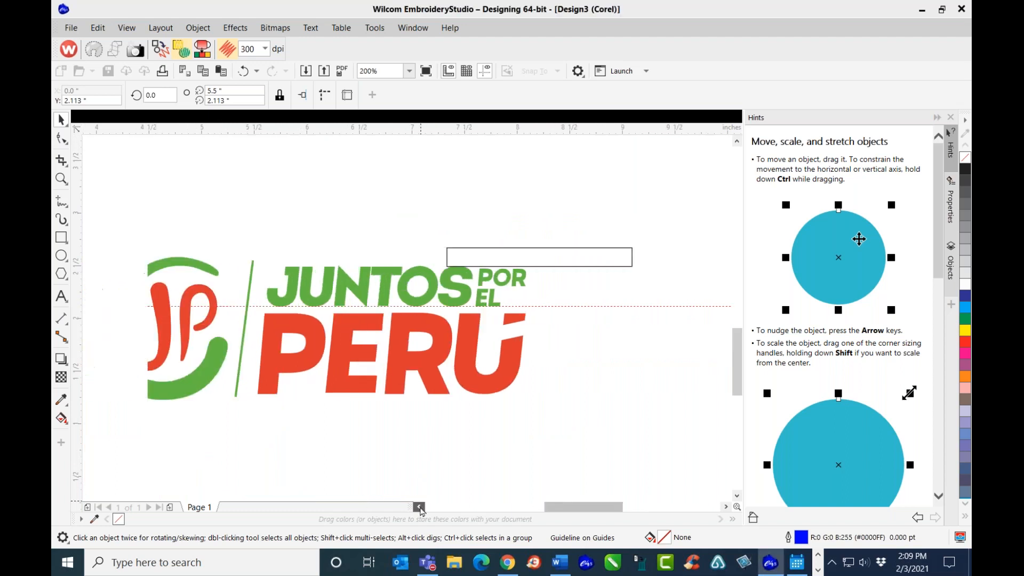
scroll(452, 294, "up", 2)
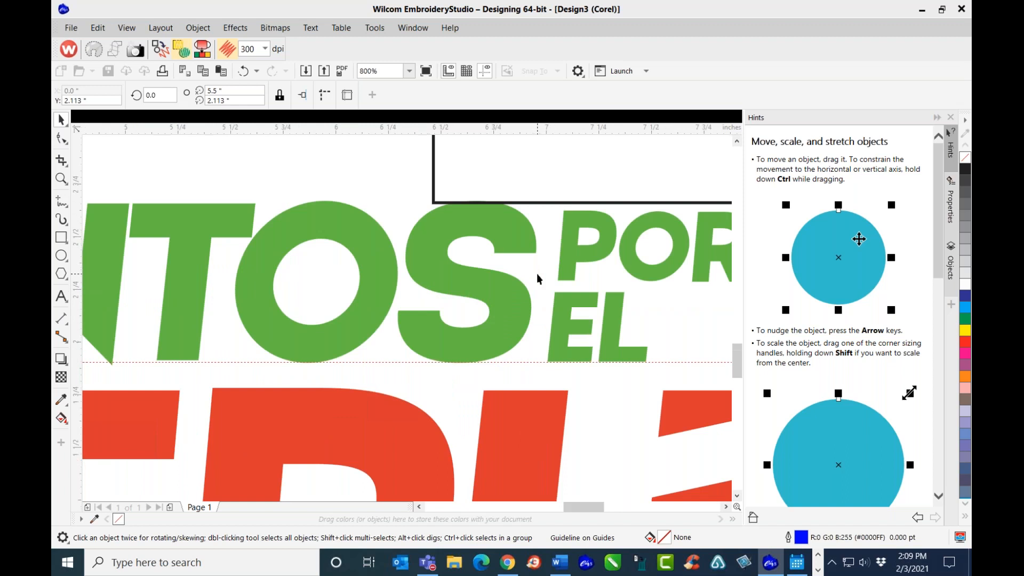
scroll(537, 277, "down", 1)
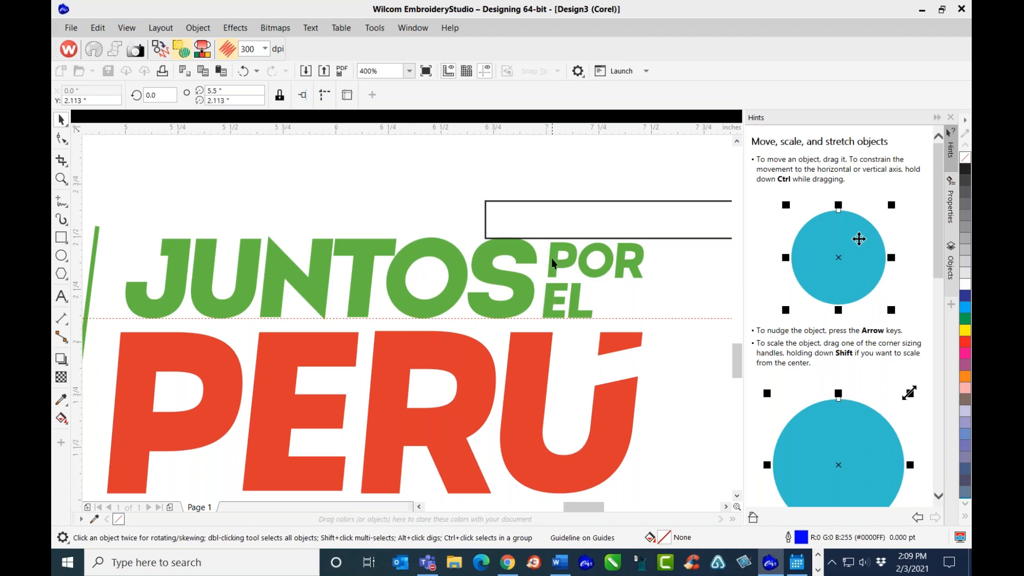
left_click(453, 261)
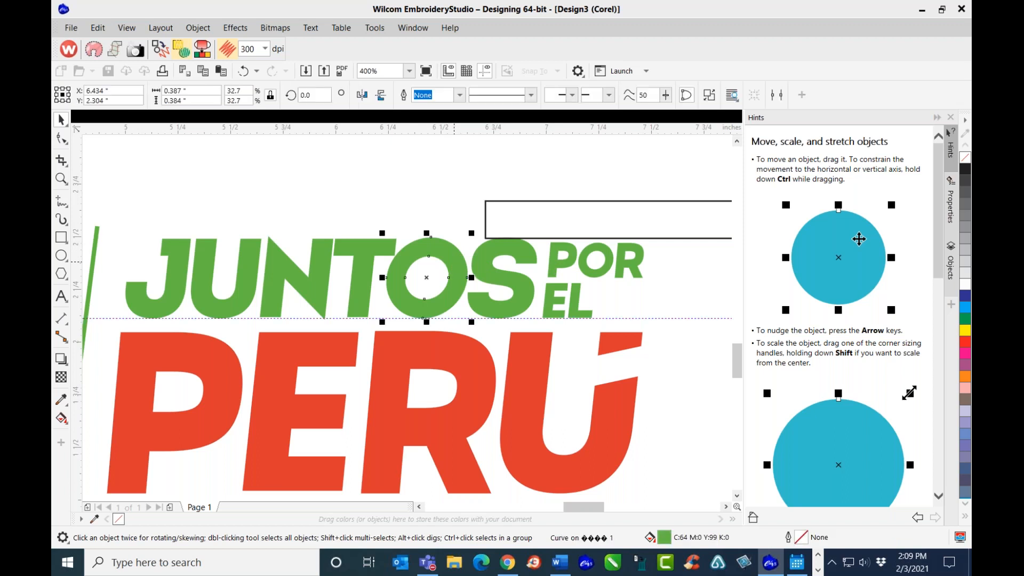
left_click(456, 217)
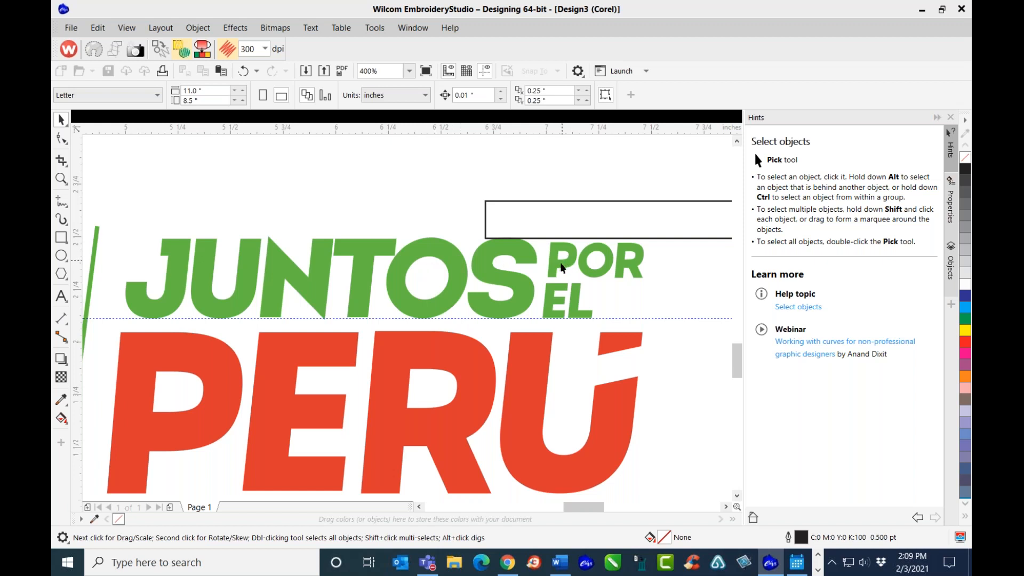
- Select the five letters of POR EL together and scale them proportionally to 110%
scroll(574, 269, "up", 2)
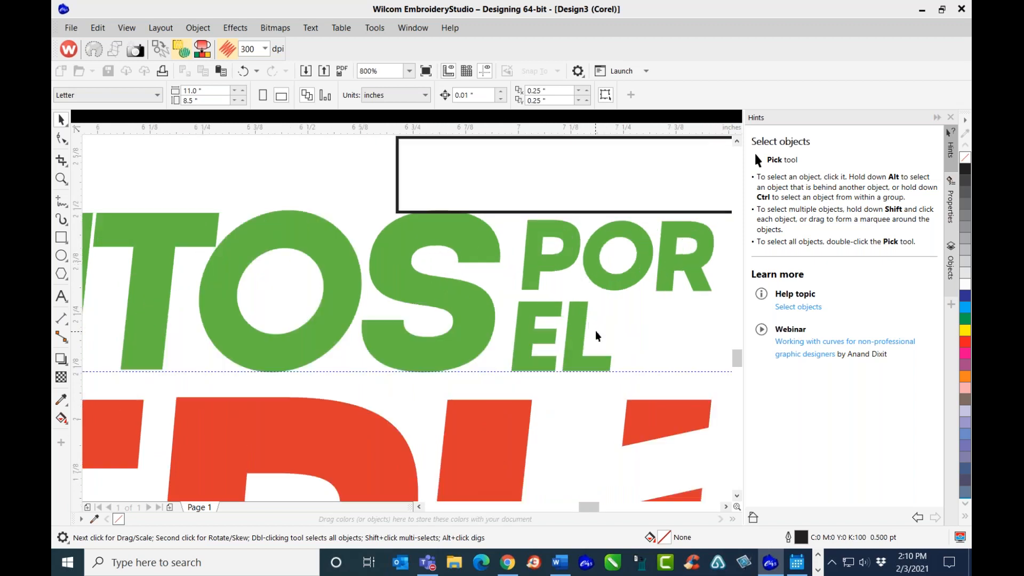
scroll(598, 336, "down", 2)
scroll(598, 334, "up", 2)
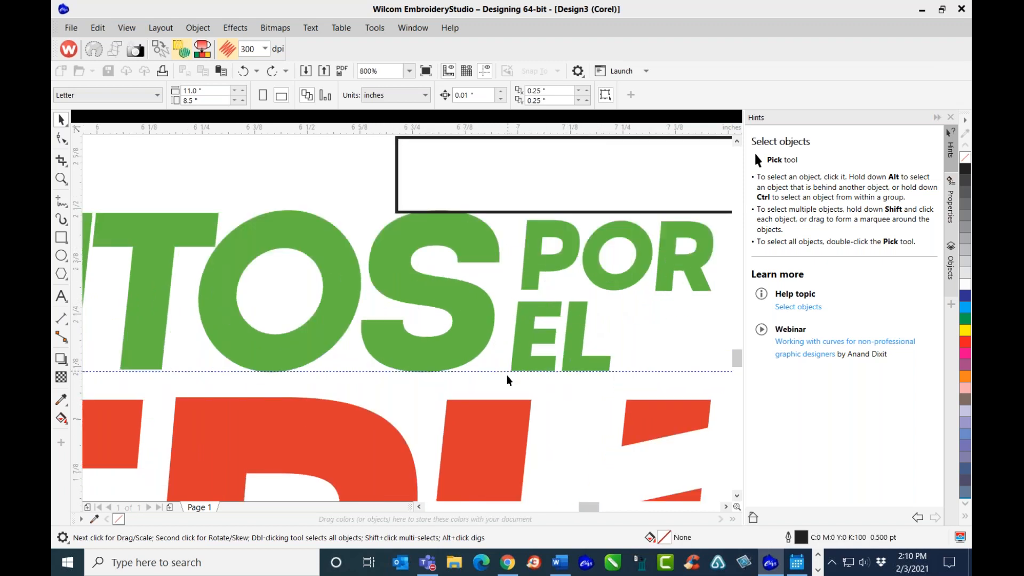
left_click_drag(502, 383, 718, 205)
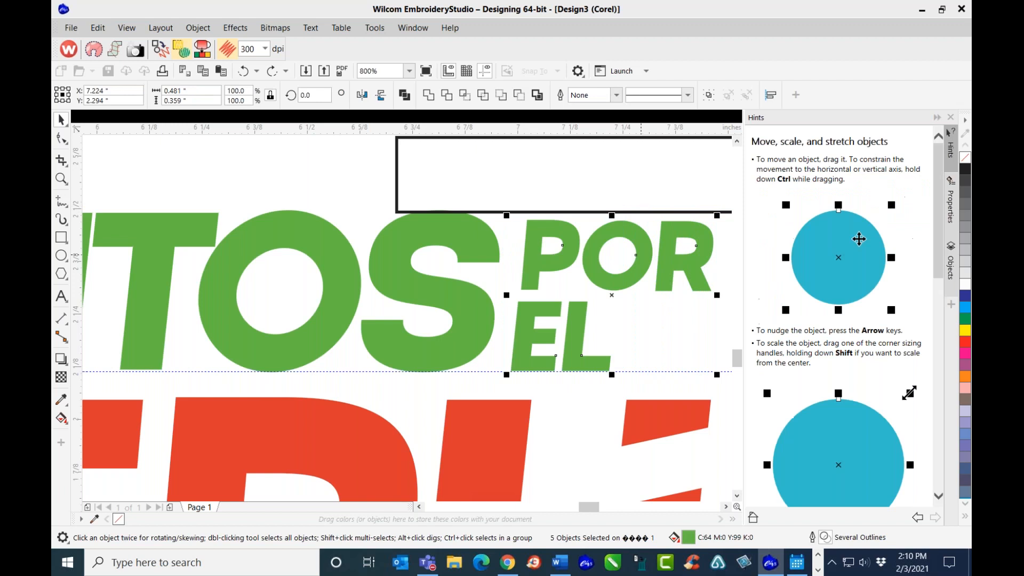
scroll(594, 309, "down", 1)
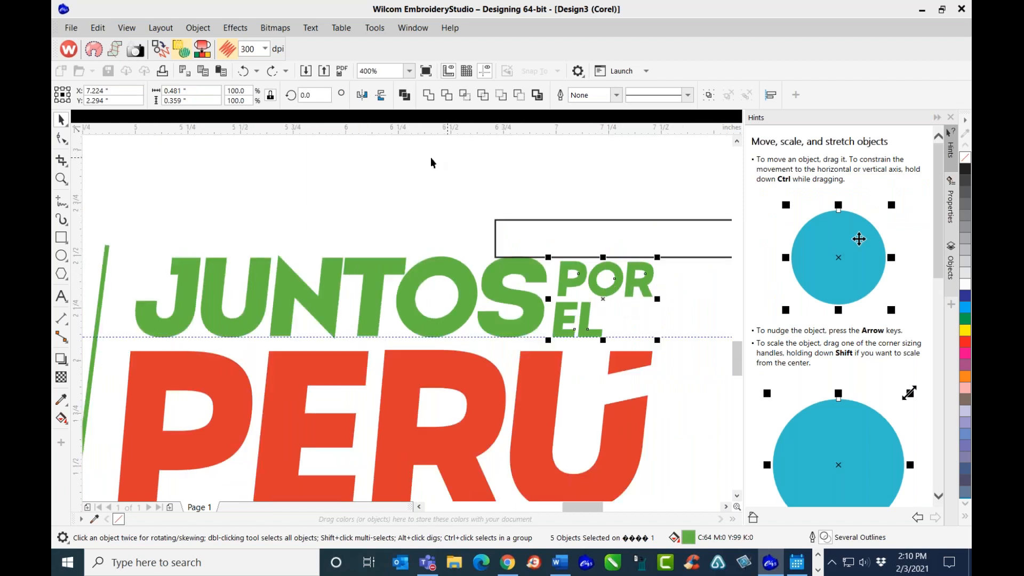
double_click(230, 92)
type("110")
key("Return")
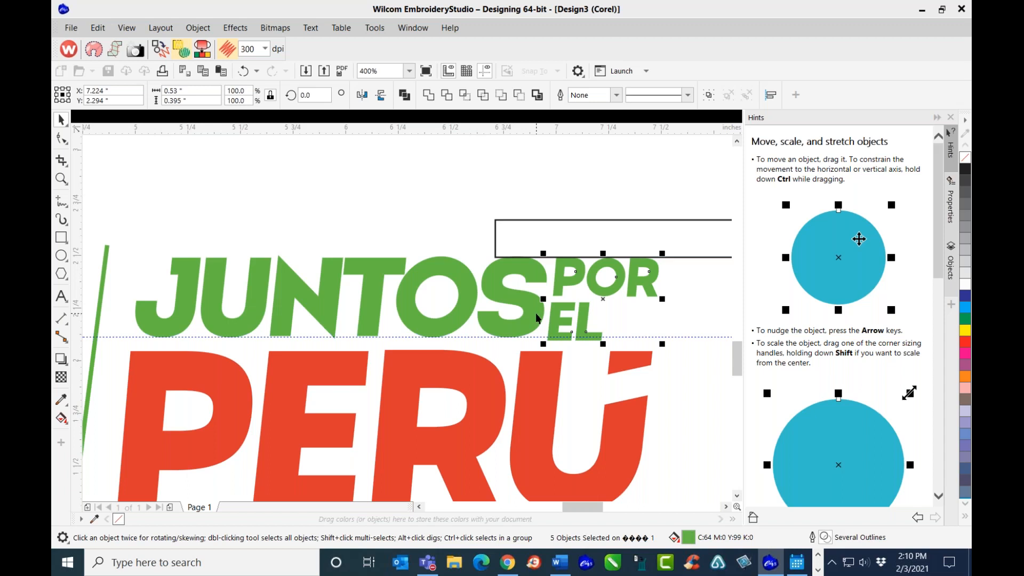
- Nudge the enlarged POR EL letters up 0.02" in total so their base aligns with the guideline
key("Up")
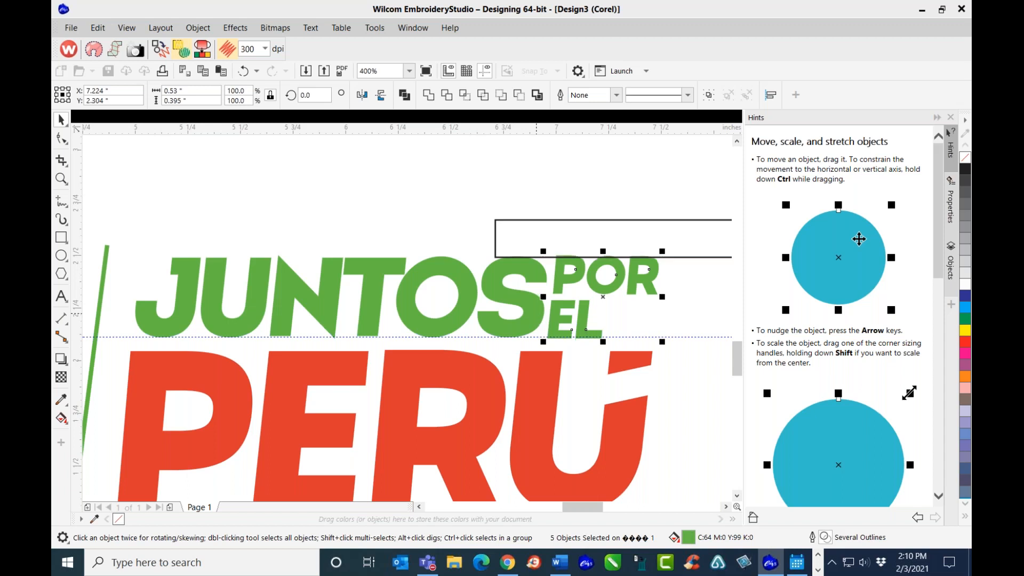
key("Up")
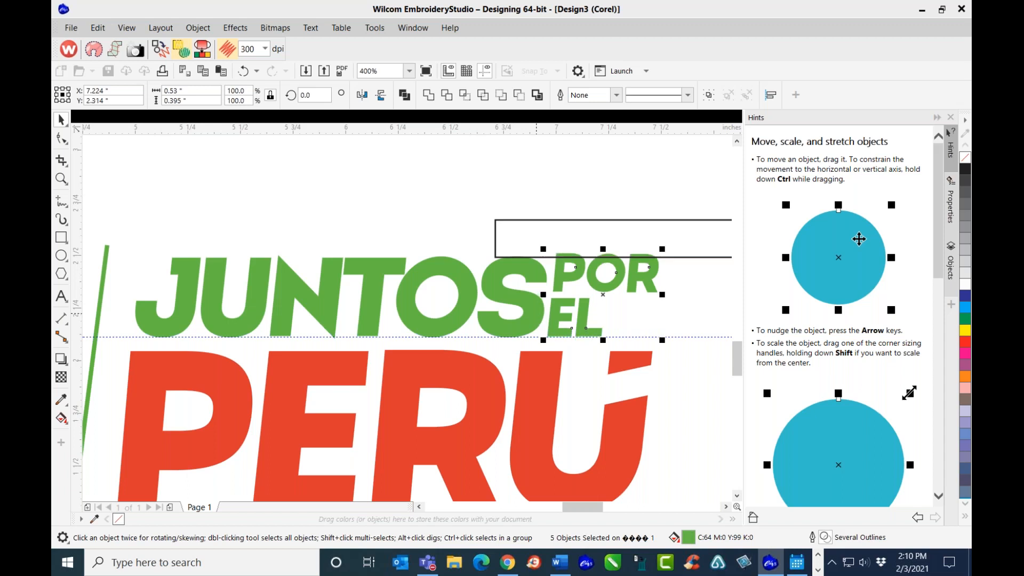
key("Down")
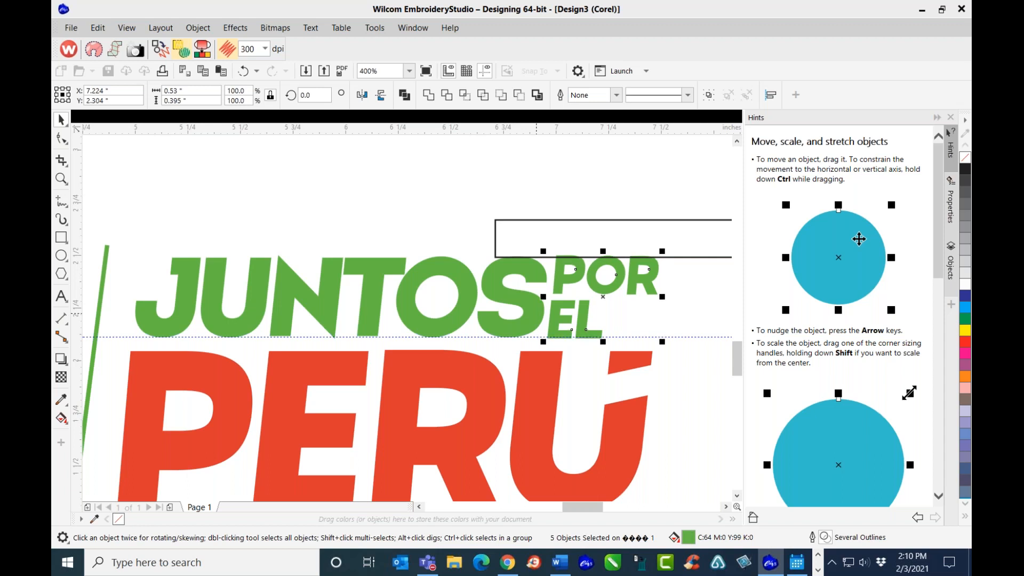
scroll(570, 331, "up", 2)
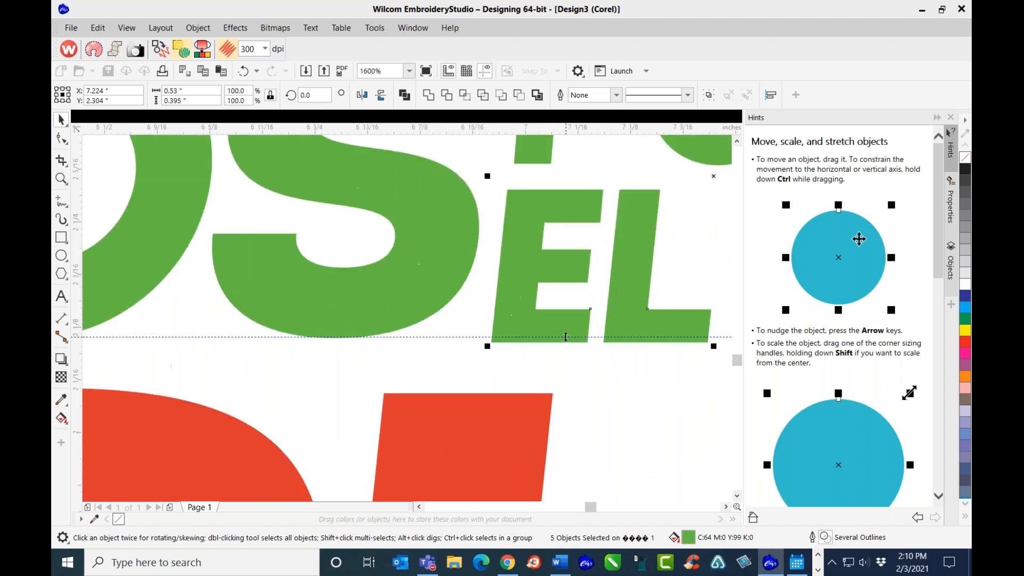
key("Up")
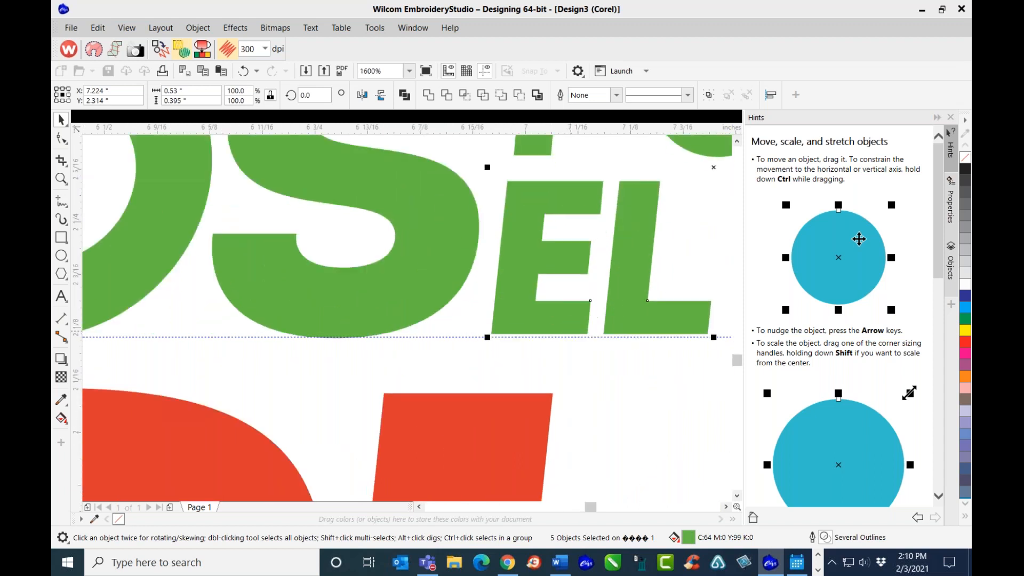
- Place a second horizontal guideline along the top edge of the word POR, at about 2.512"
scroll(599, 253, "down", 1)
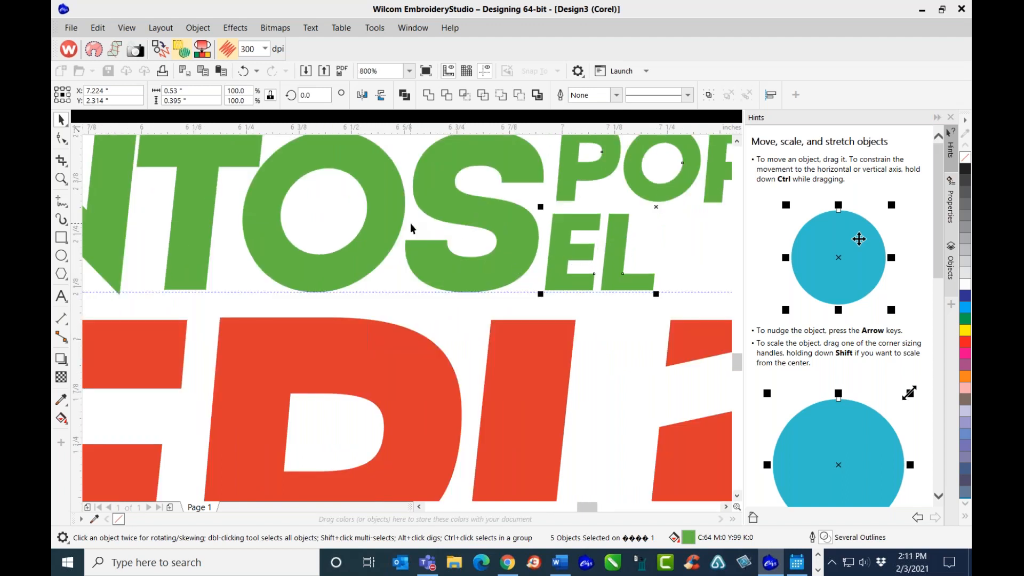
scroll(411, 228, "down", 1)
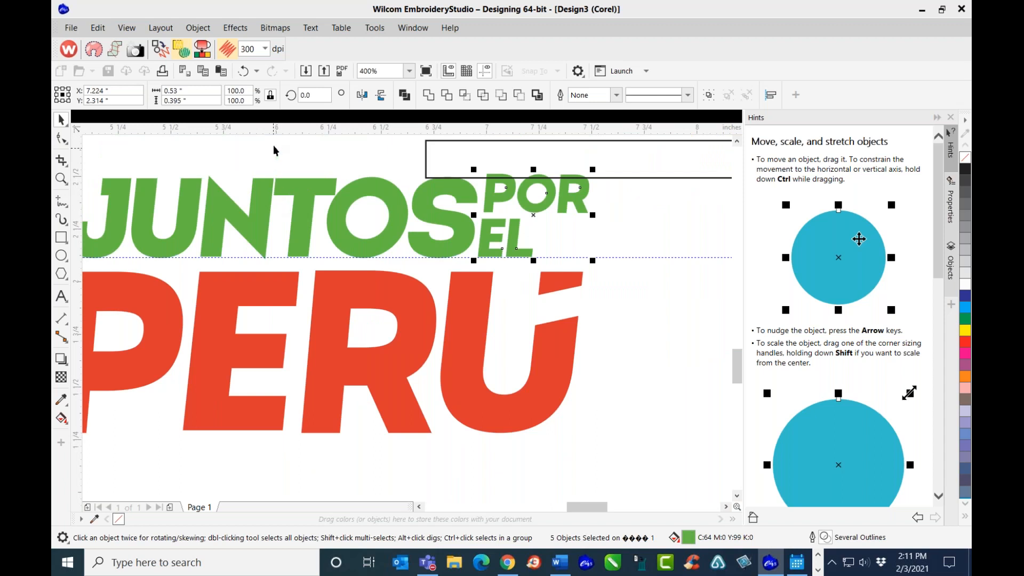
left_click_drag(288, 133, 280, 175)
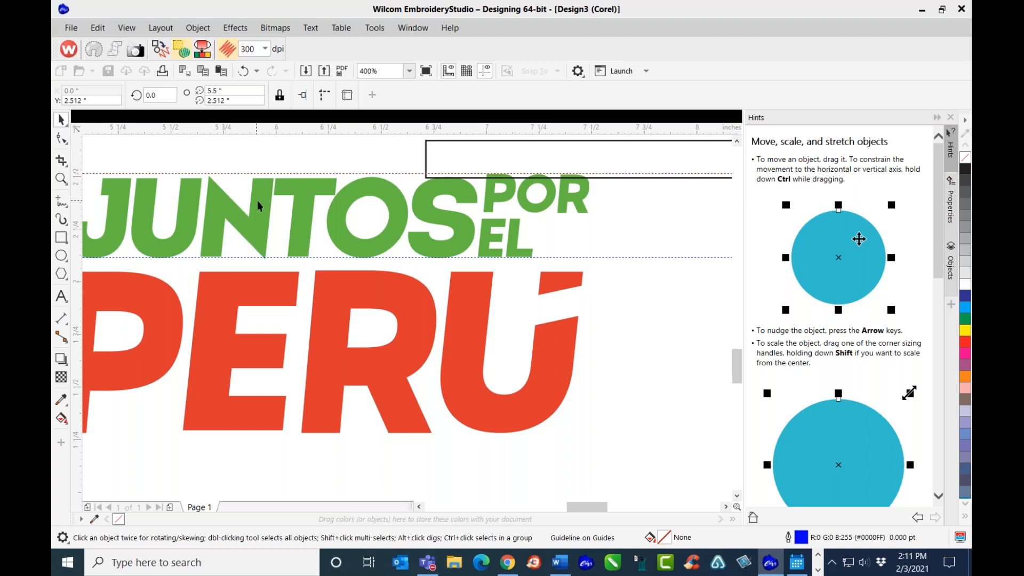
- Select the six letters of JUNTOS and stretch them upward to the upper guideline, to a height of about 0.422"
scroll(257, 206, "down", 1)
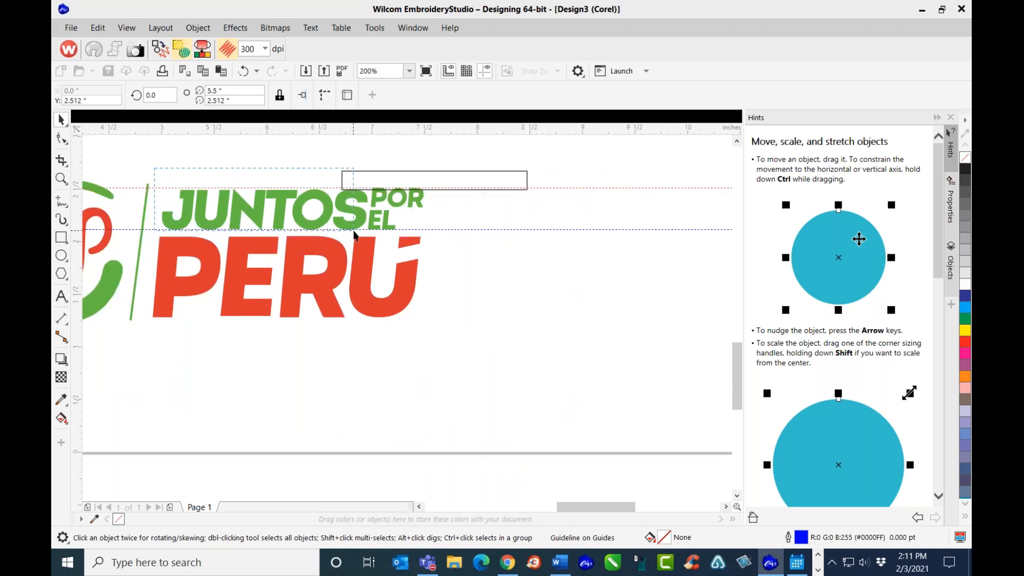
left_click(371, 238)
scroll(291, 207, "up", 2)
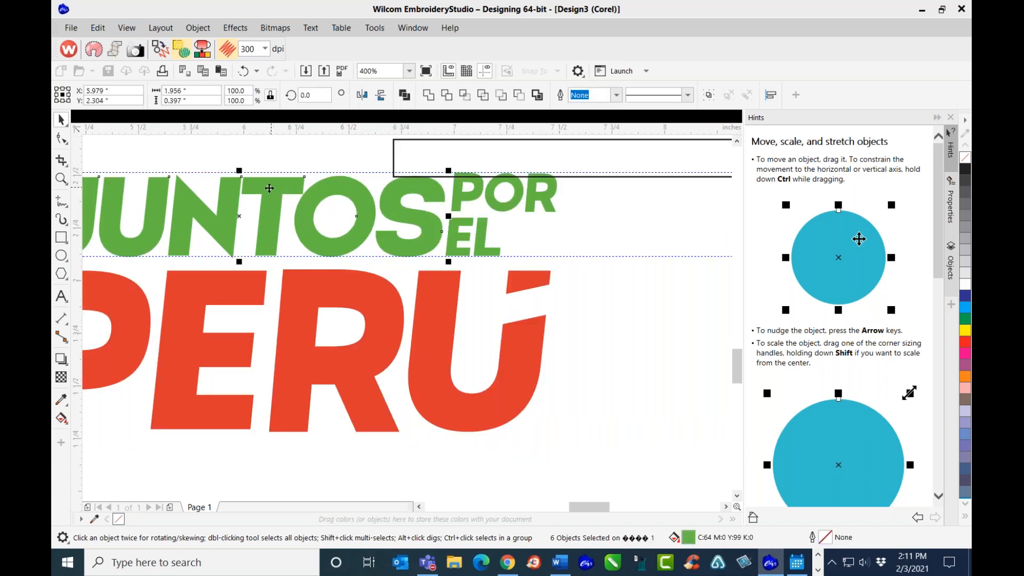
scroll(244, 183, "up", 2)
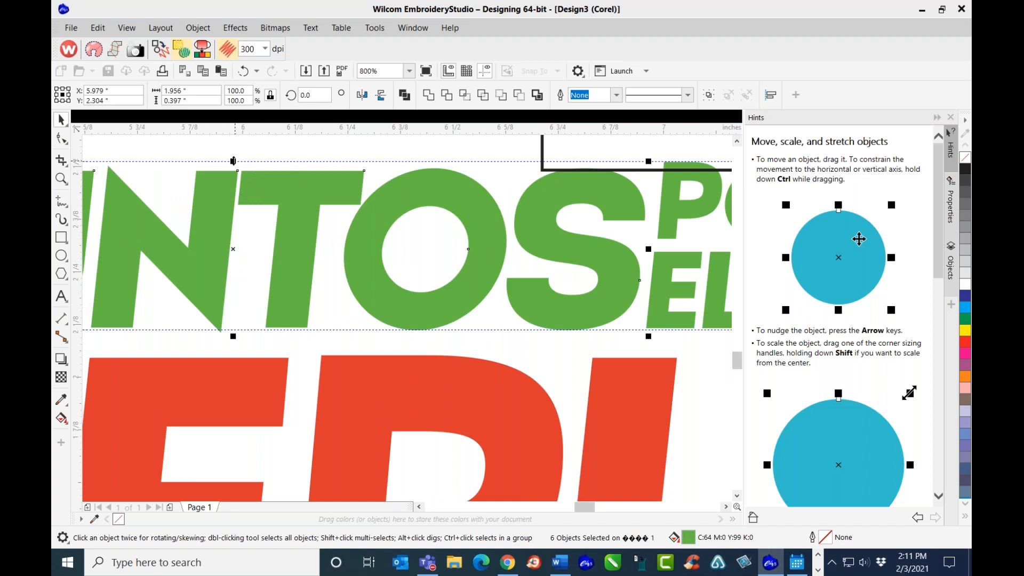
left_click_drag(232, 161, 235, 151)
scroll(247, 223, "down", 3)
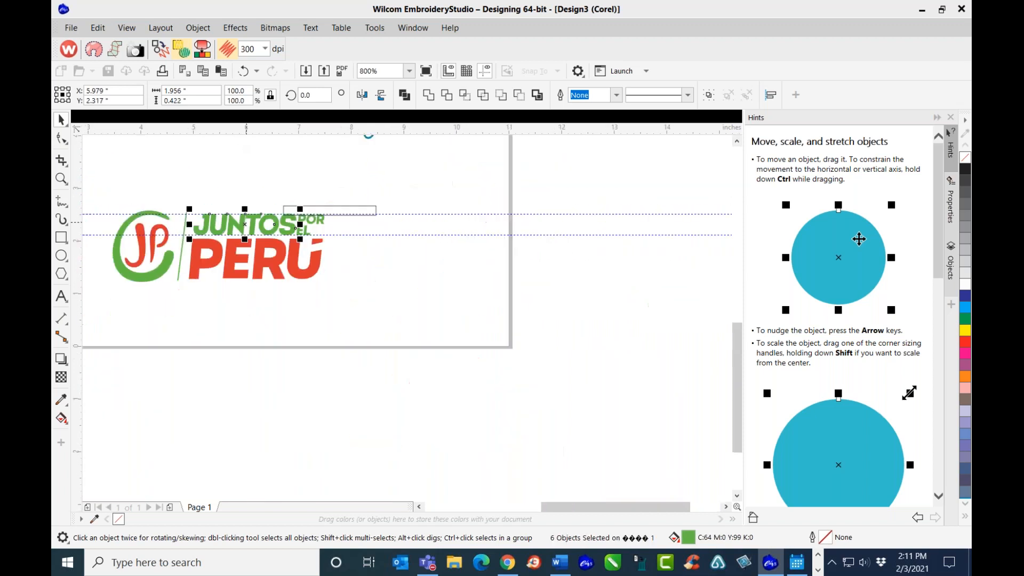
left_click(346, 240)
- Select the POR EL letters and nudge them 0.02" to the right, away from the S of JUNTOS
scroll(302, 237, "up", 2)
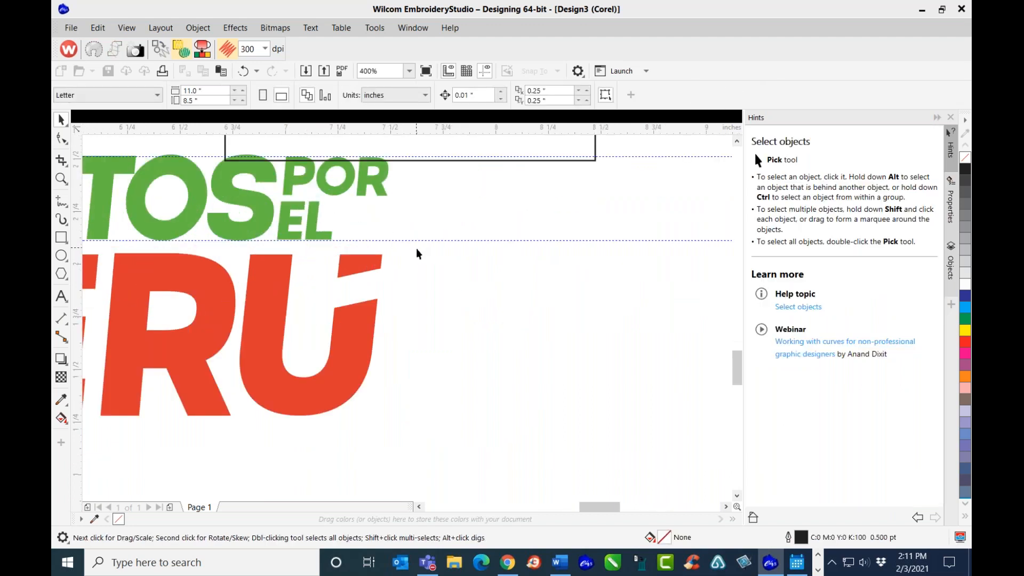
left_click_drag(419, 248, 272, 152)
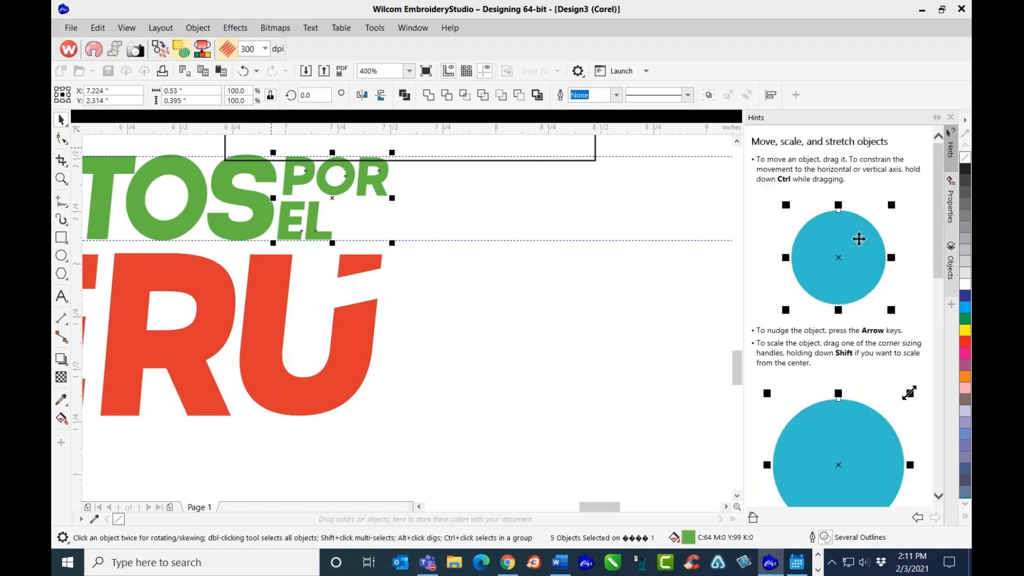
key("Right")
key("Right")
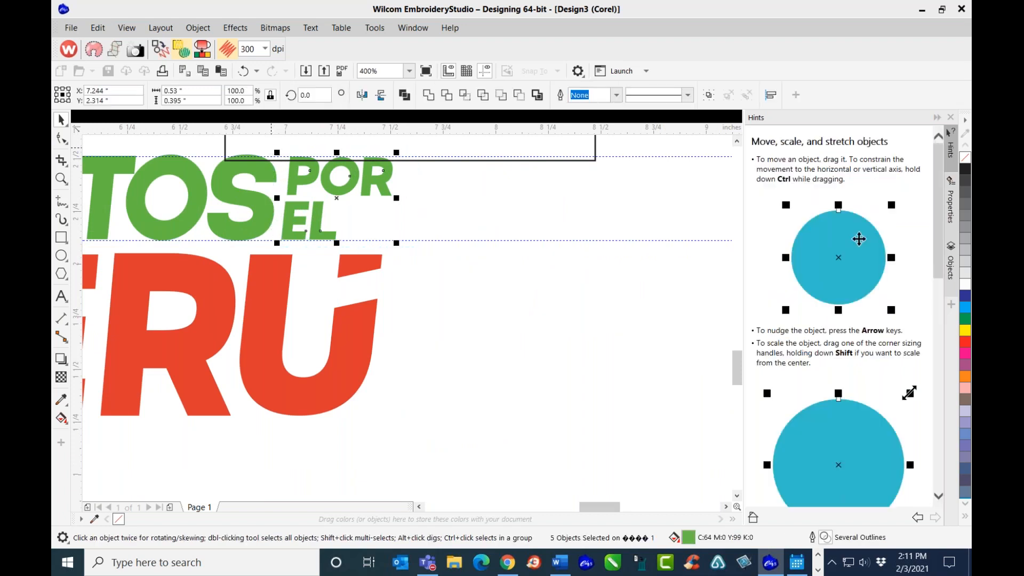
left_click(436, 288)
- Delete the thin measuring rectangle above the Juntos por el Perú lettering
scroll(182, 236, "down", 2)
scroll(123, 237, "up", 1)
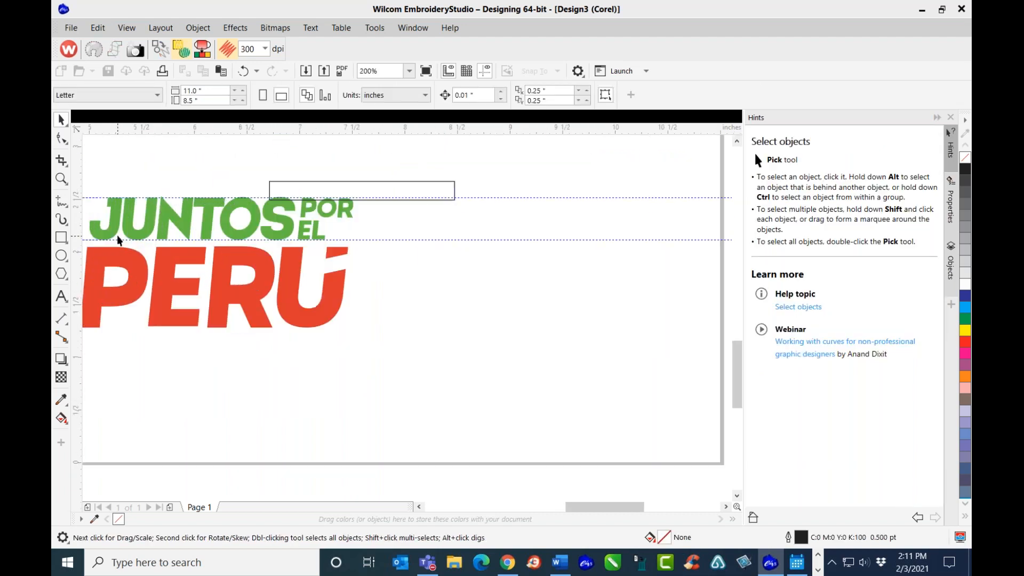
left_click(419, 507)
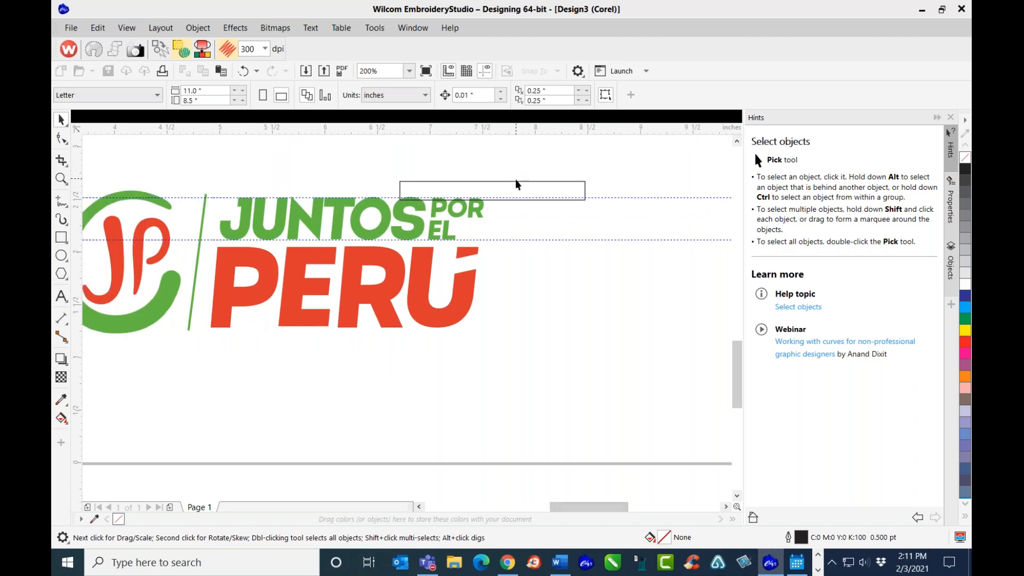
left_click(516, 184)
left_click_drag(526, 181, 533, 170)
key("Delete")
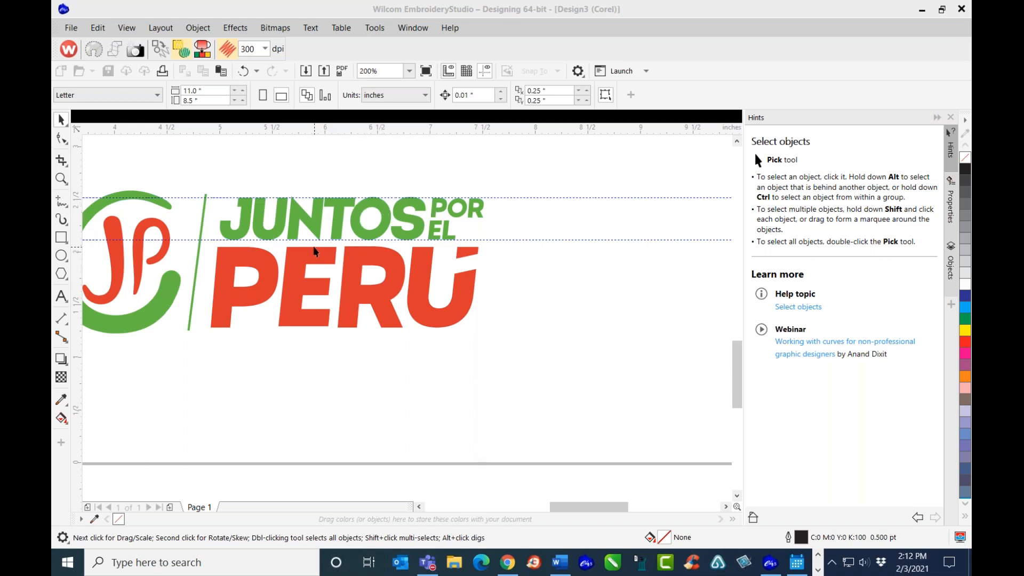
- Select all the objects of the Juntos por el Perú logo and convert the vector artwork to embroidery
scroll(290, 246, "down", 1)
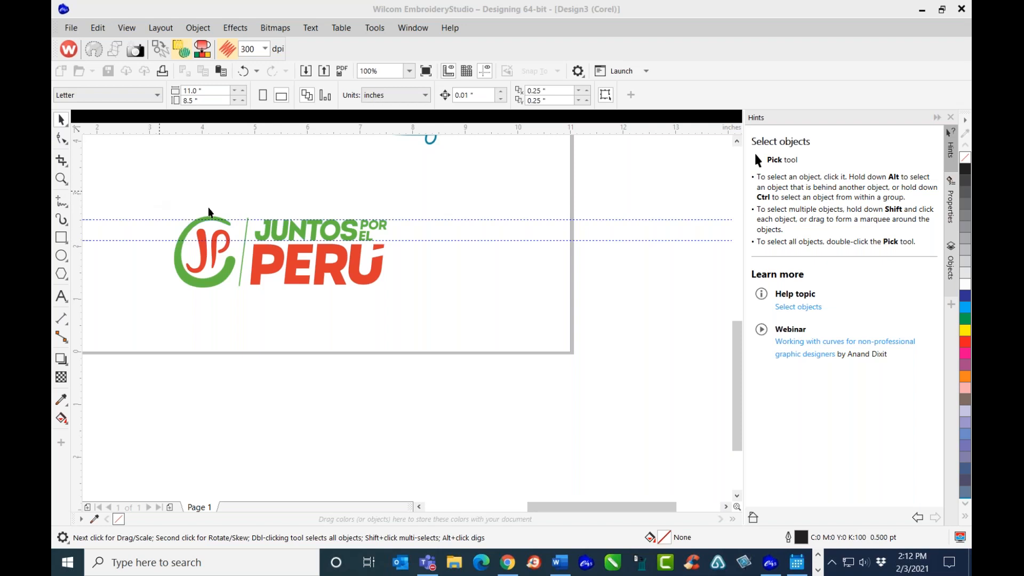
scroll(278, 241, "up", 1)
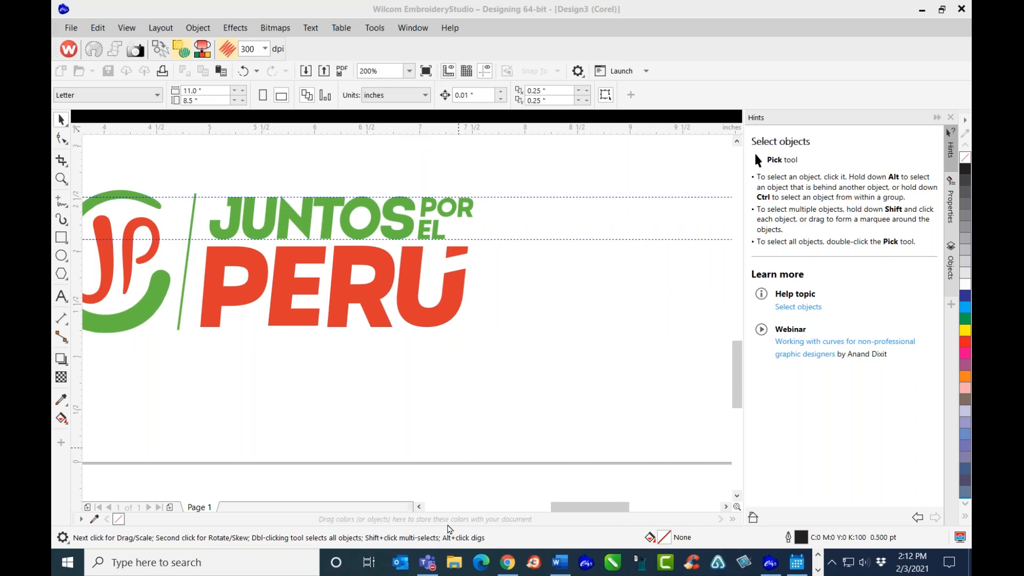
left_click(420, 507)
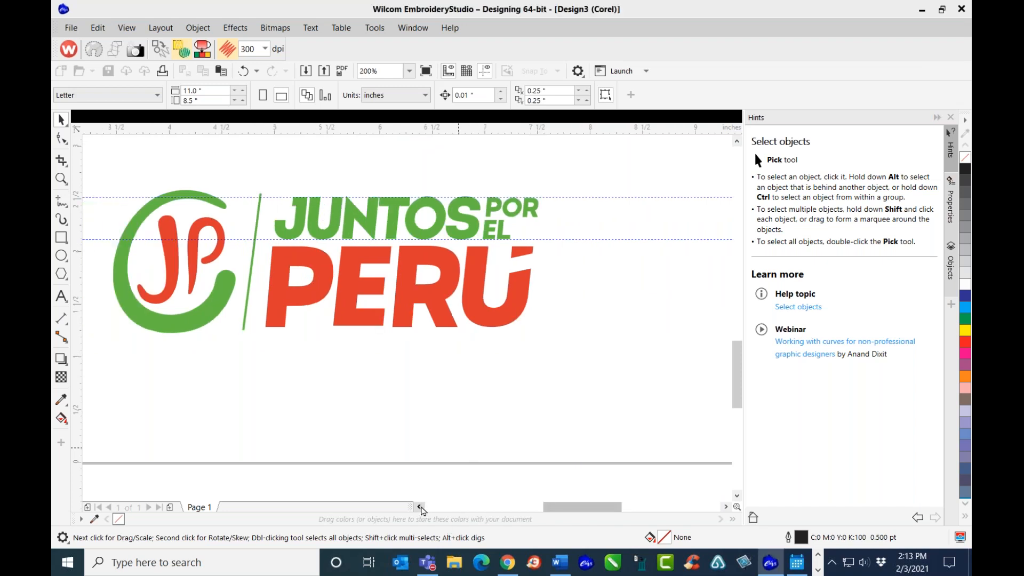
left_click(421, 507)
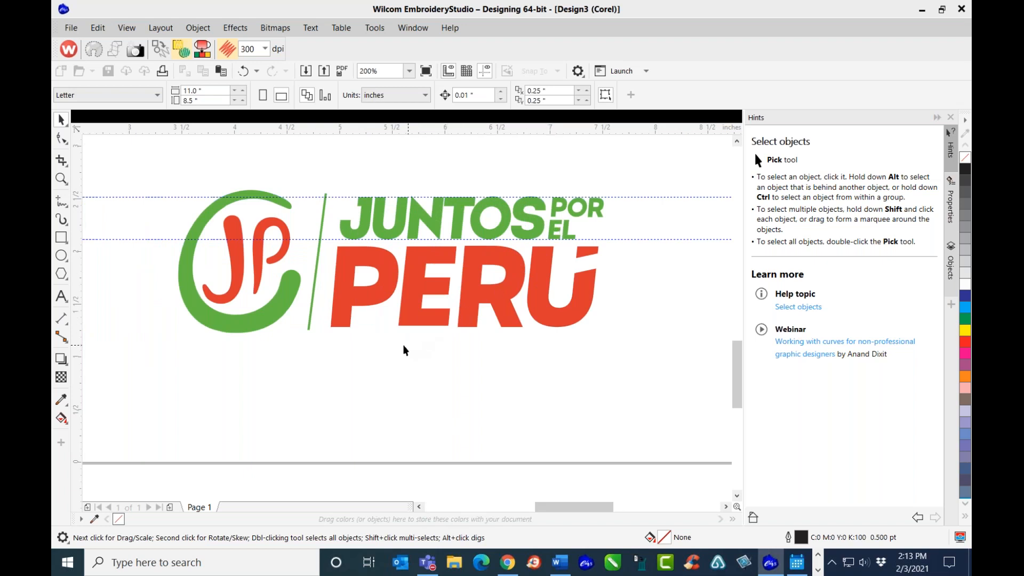
left_click_drag(159, 158, 634, 356)
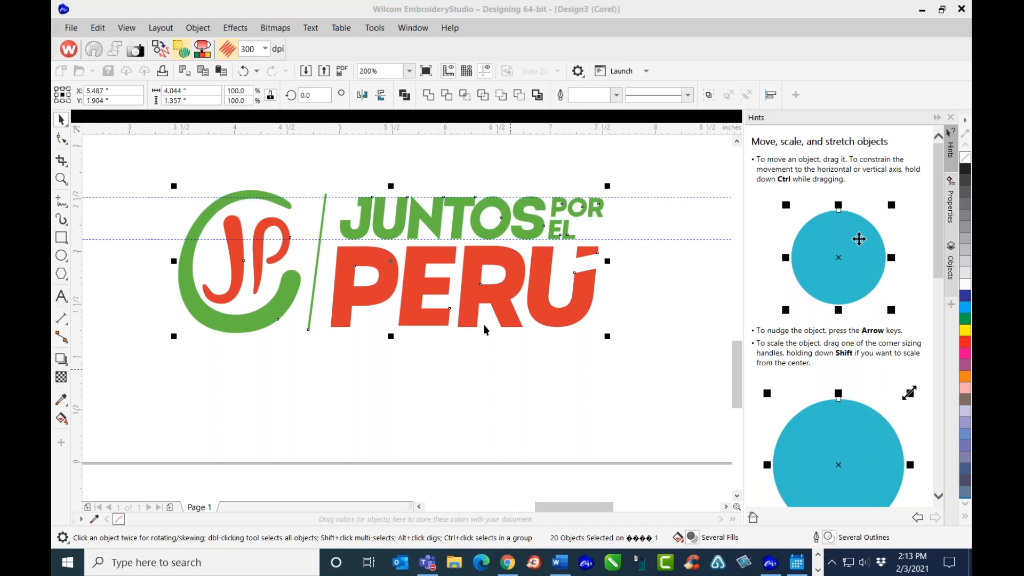
left_click(160, 43)
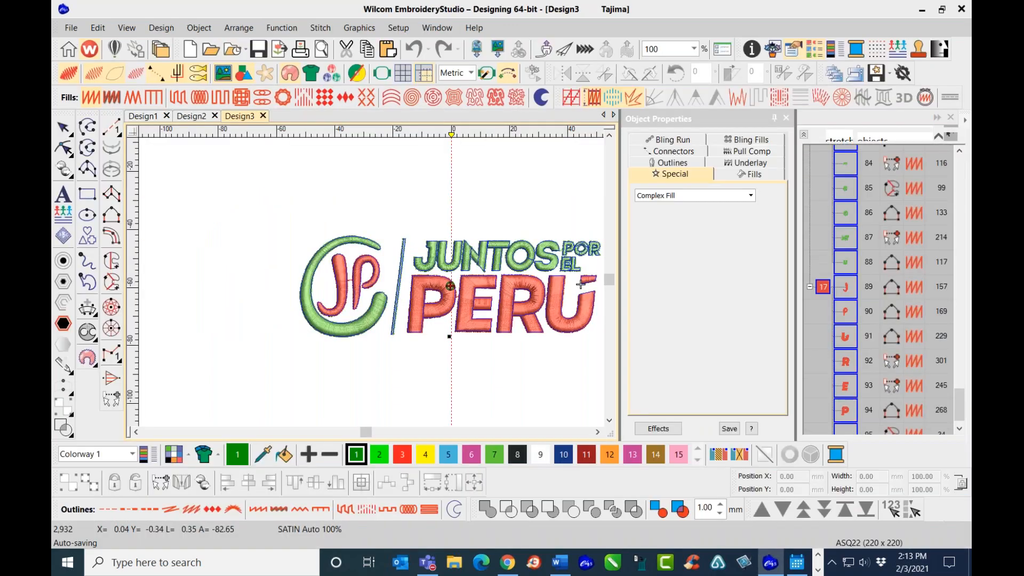
- Examine the stitching of the converted logo, comparing the small POR EL letters with JUNTOS and PERÚ
scroll(528, 301, "down", 1)
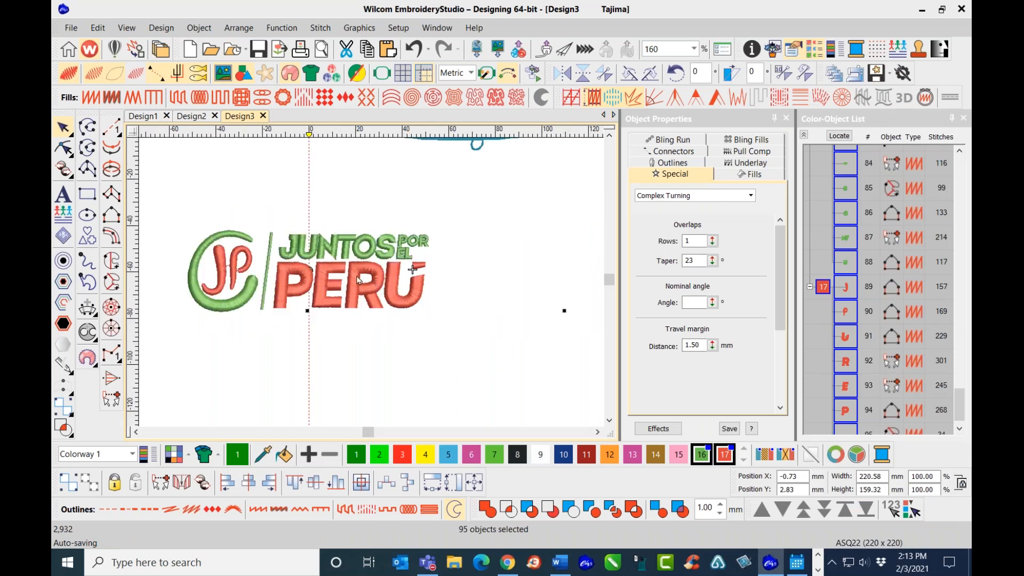
scroll(320, 277, "up", 4)
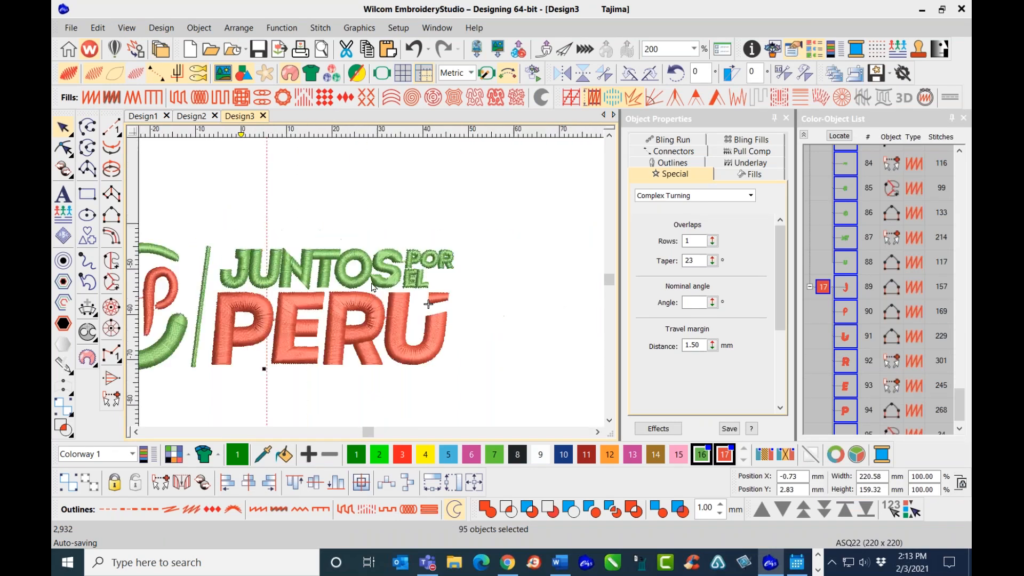
scroll(393, 268, "up", 2)
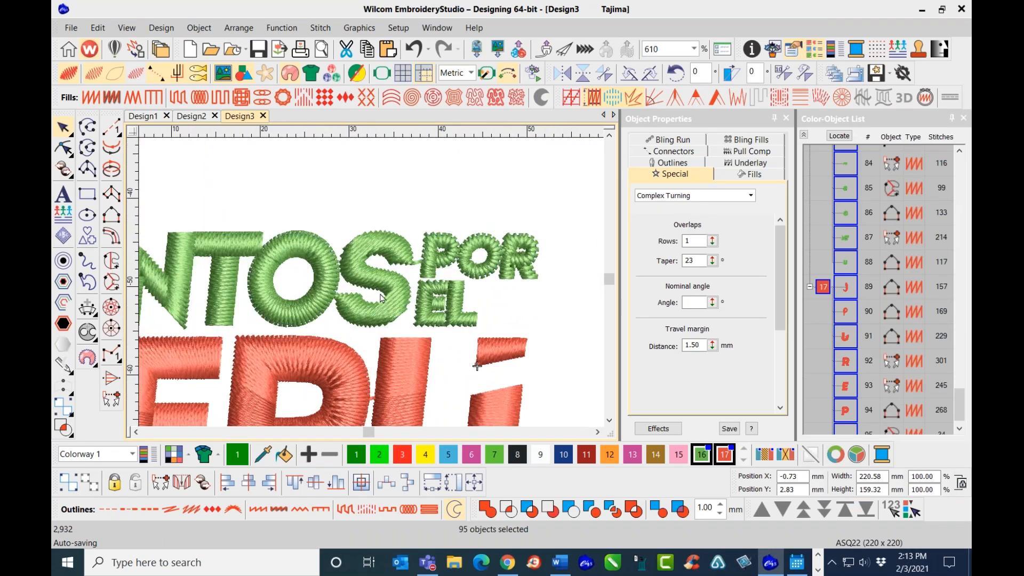
scroll(372, 286, "up", 2)
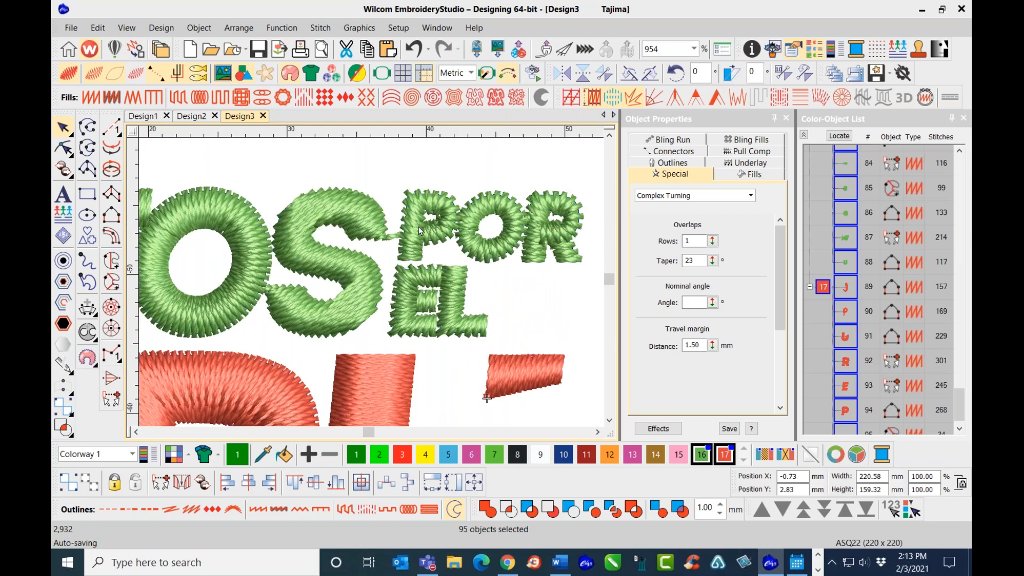
scroll(420, 230, "down", 2)
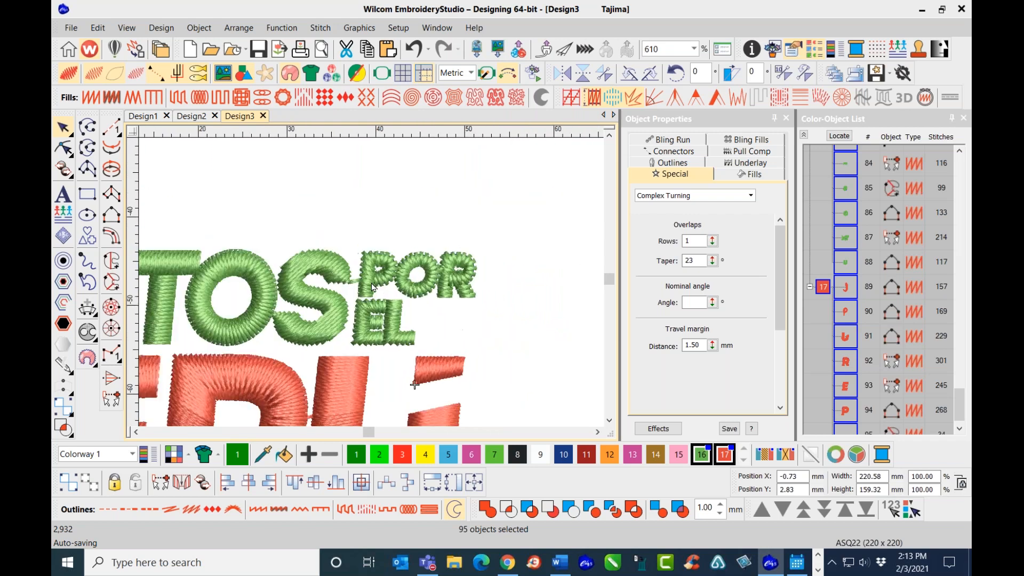
scroll(316, 292, "down", 2)
scroll(316, 292, "down", 2)
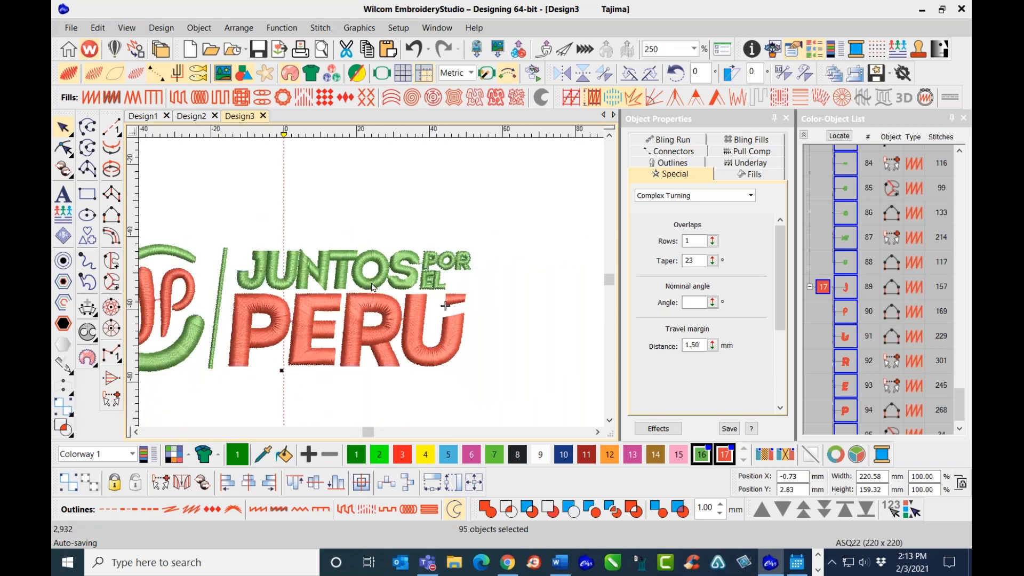
scroll(371, 275, "up", 2)
scroll(372, 273, "up", 2)
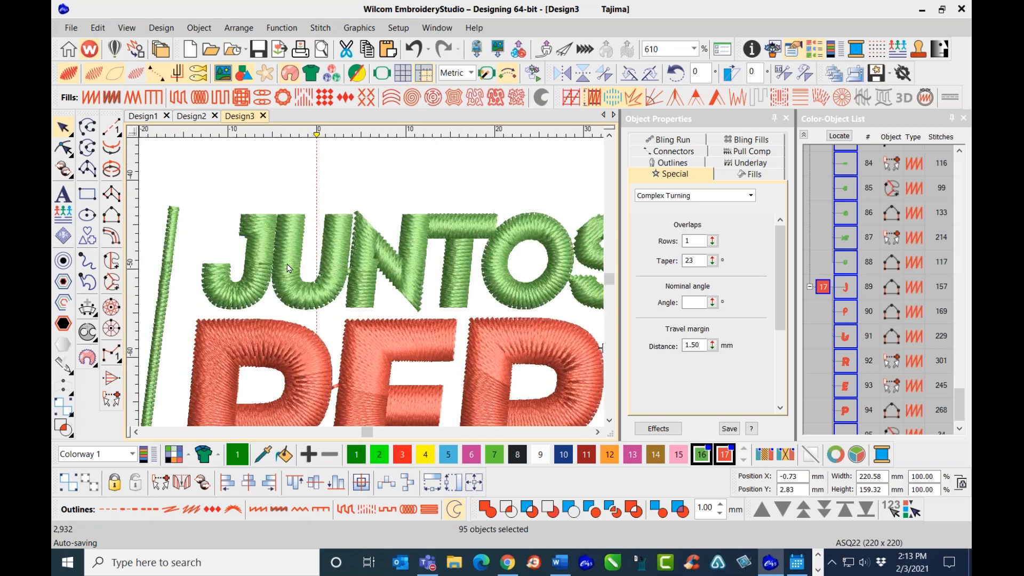
scroll(375, 297, "down", 3)
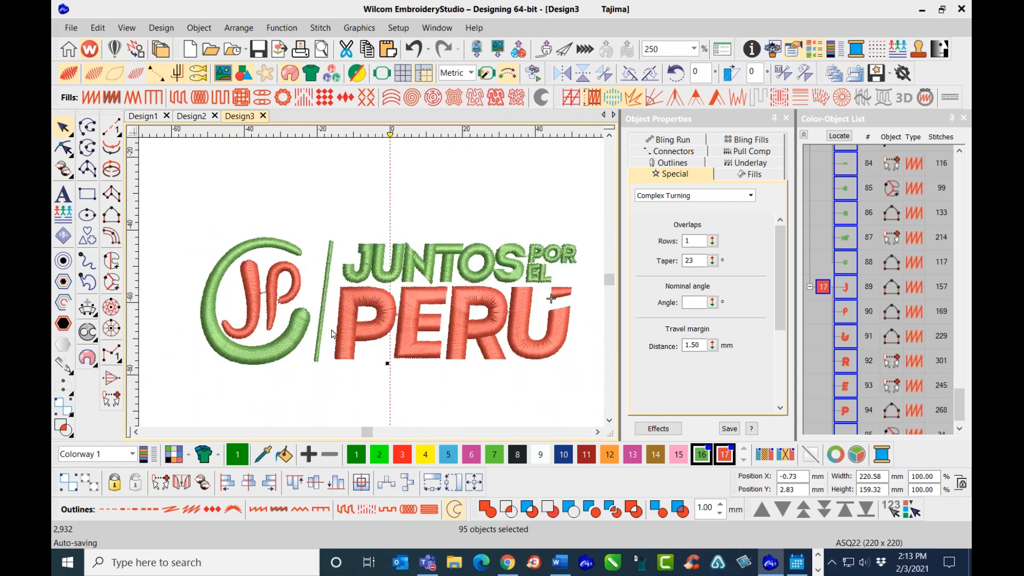
key("c")
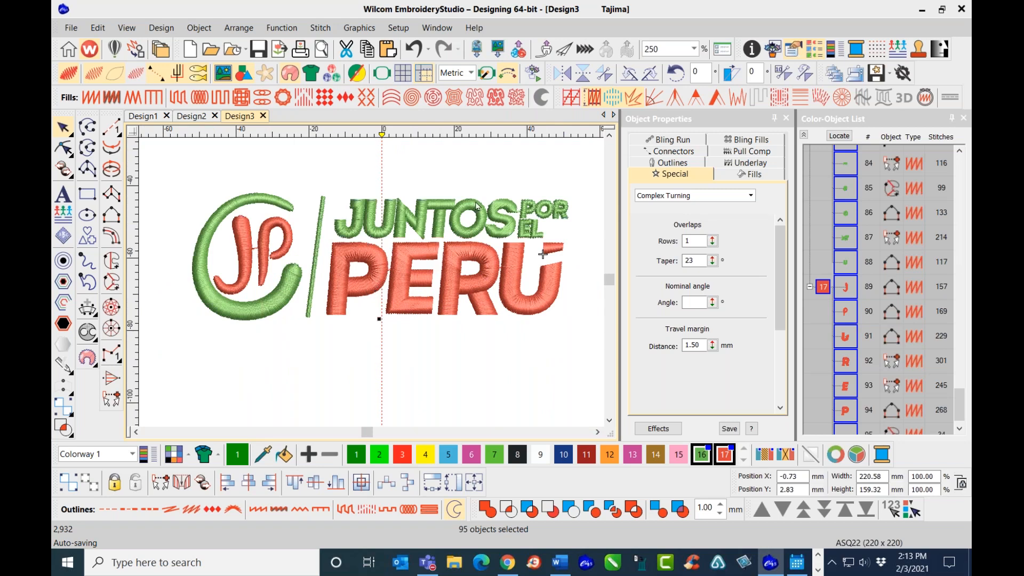
scroll(524, 225, "up", 5)
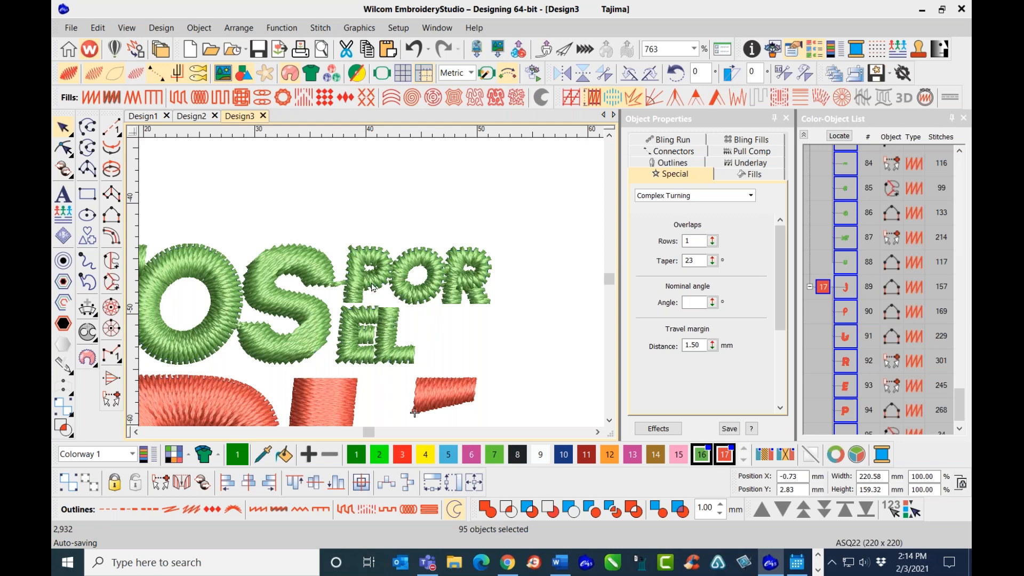
scroll(372, 287, "down", 2)
scroll(372, 288, "down", 3)
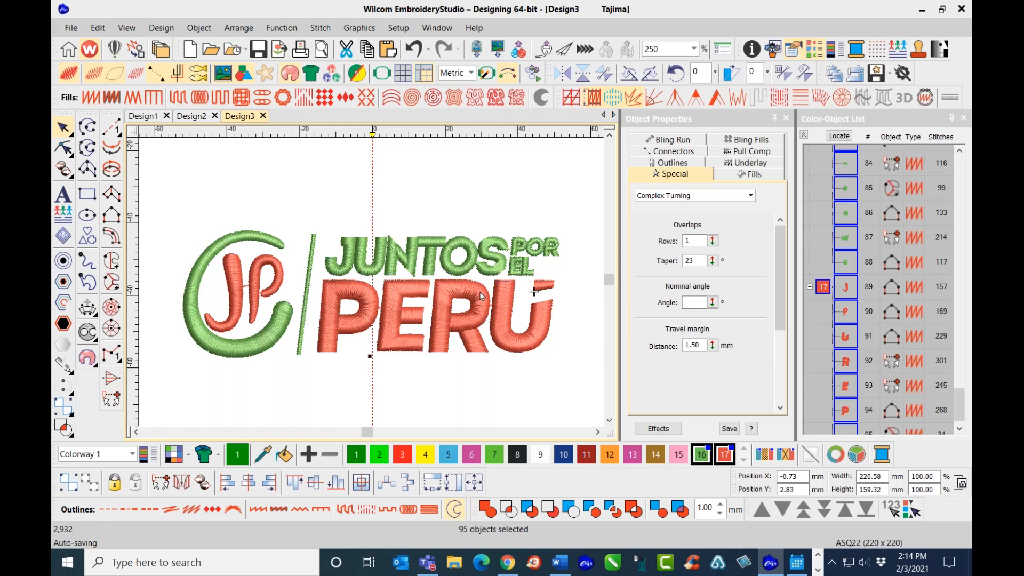
scroll(373, 291, "up", 3)
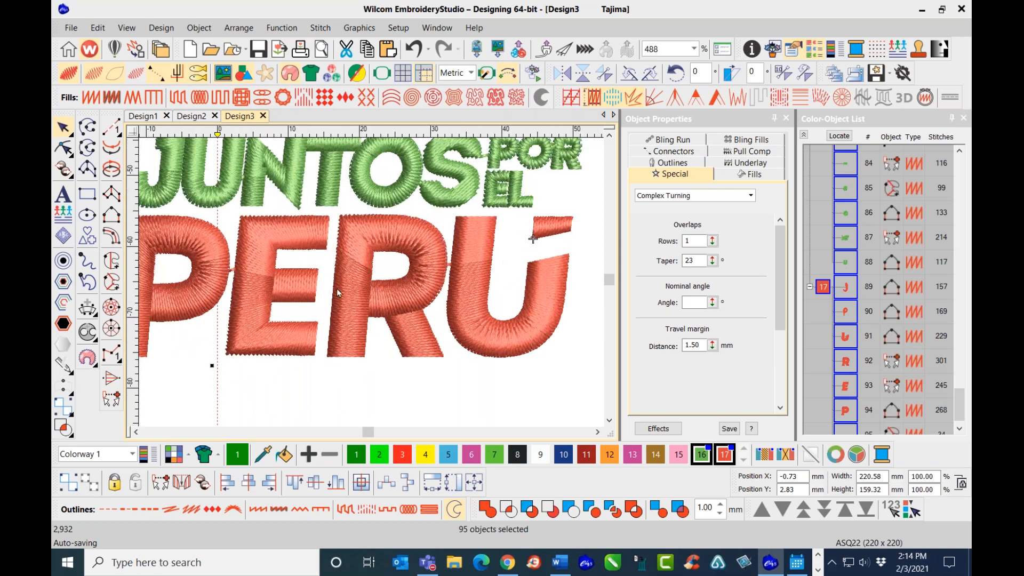
scroll(372, 288, "down", 1)
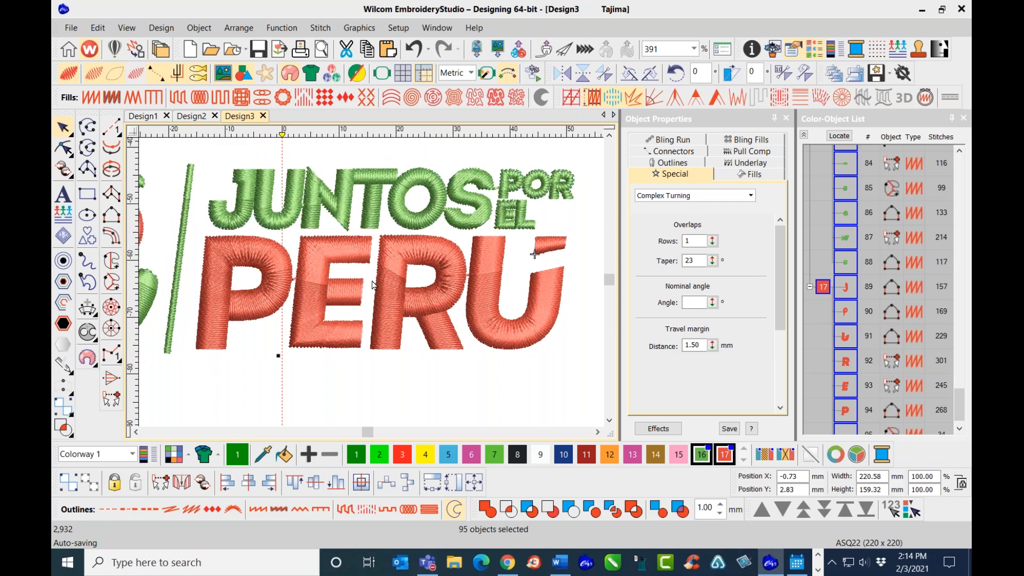
- Start saving the design under a new name in the Online Designs folder, naming the file CONVERTING_LETTERING_02032021
left_click(72, 30)
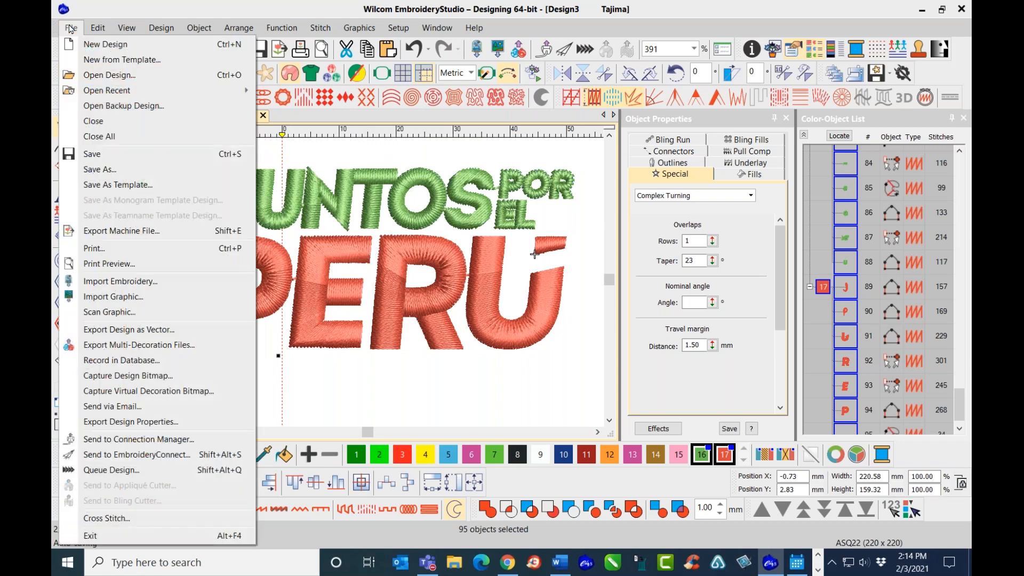
left_click(111, 170)
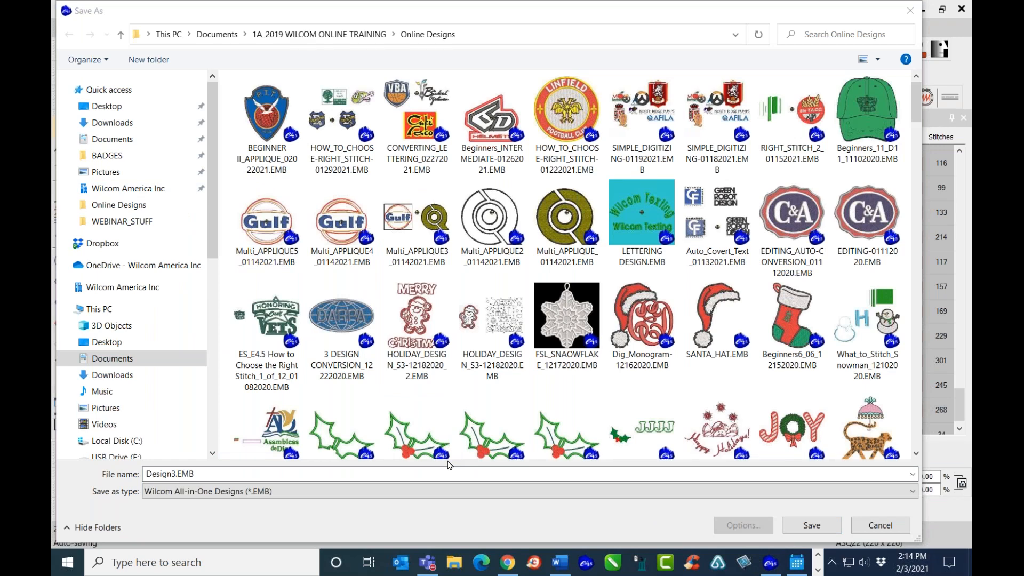
left_click(420, 164)
left_click(304, 472)
left_click(304, 472)
left_click(304, 472)
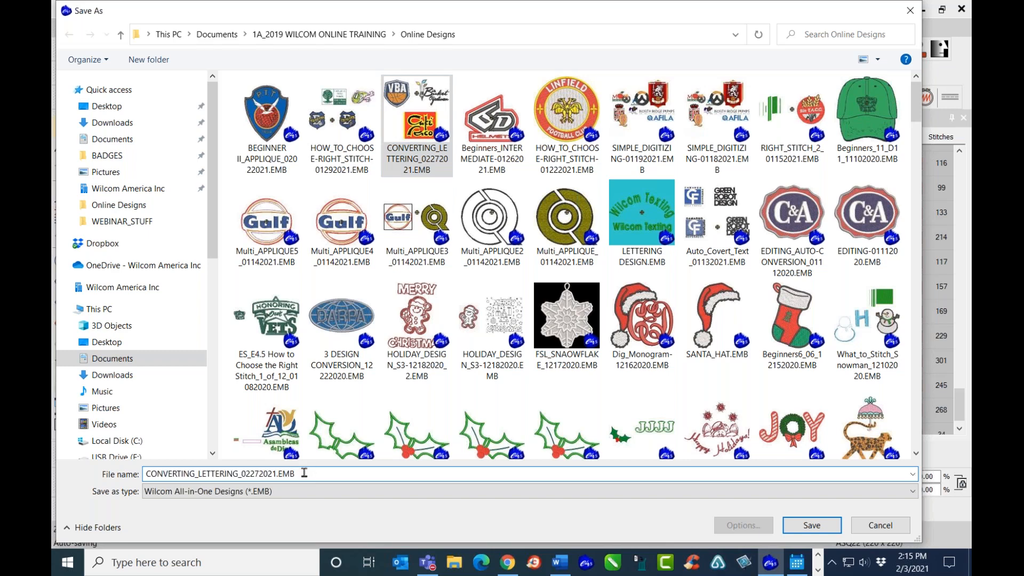
key("BackSpace")
key("BackSpace")
key("BackSpace")
key("BackSpace")
key("BackSpace")
key("BackSpace")
key("BackSpace")
key("BackSpace")
key("BackSpace")
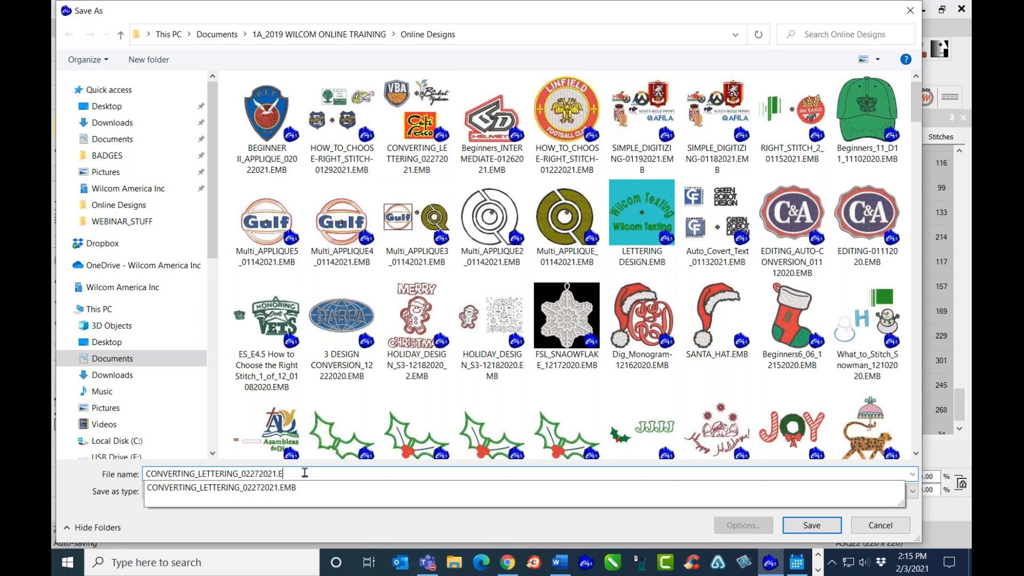
key("BackSpace")
type("0")
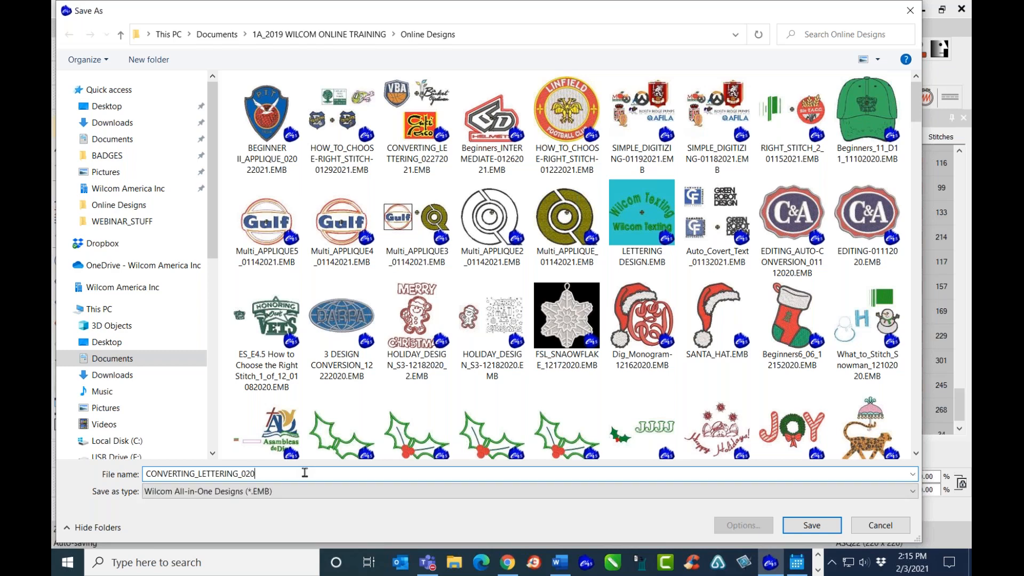
type("32021")
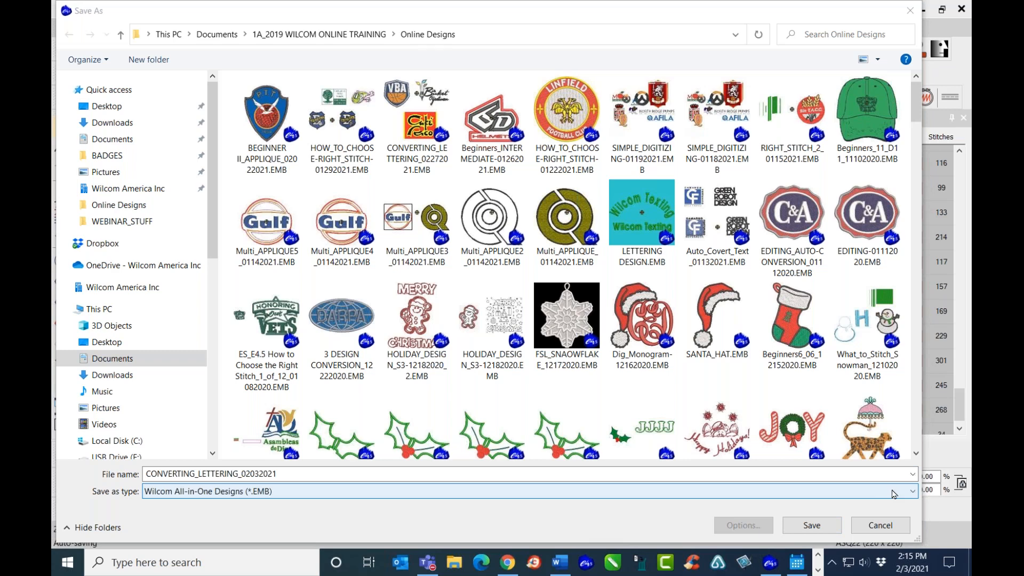
- Choose Wilcom All-in-One Designs e4.0 (*.EMB) as the file format and save the design
left_click(914, 493)
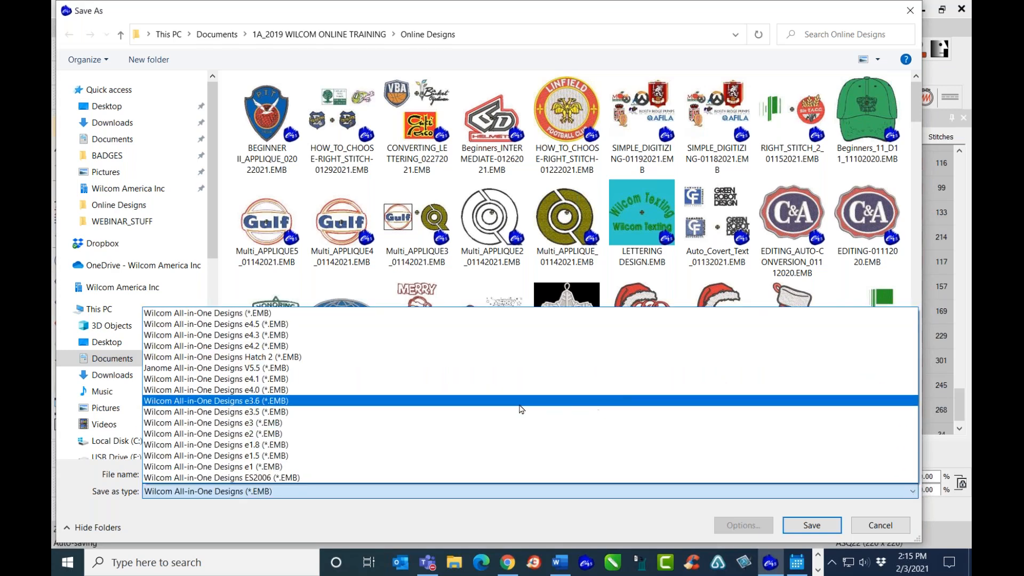
left_click(240, 390)
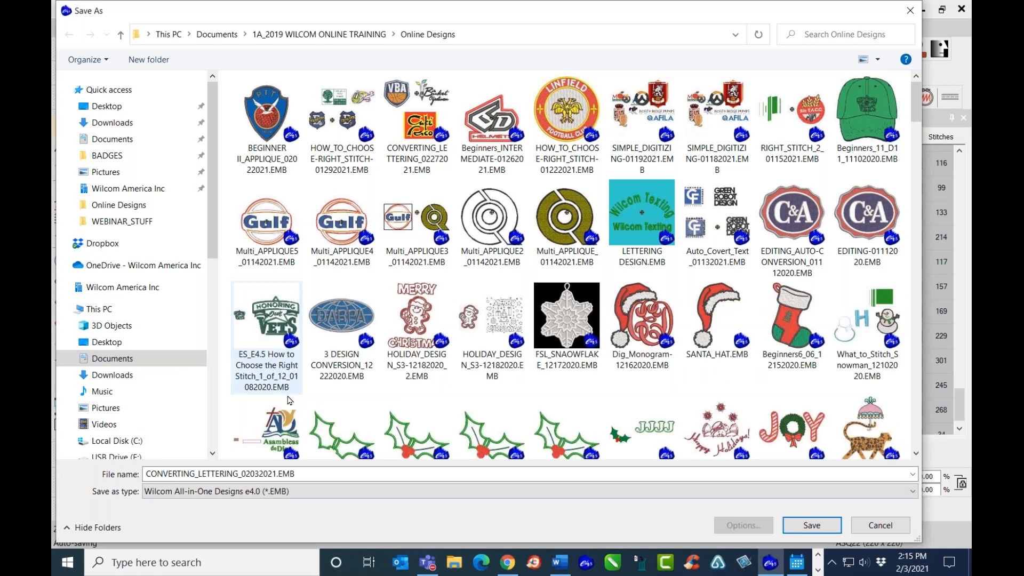
left_click(809, 530)
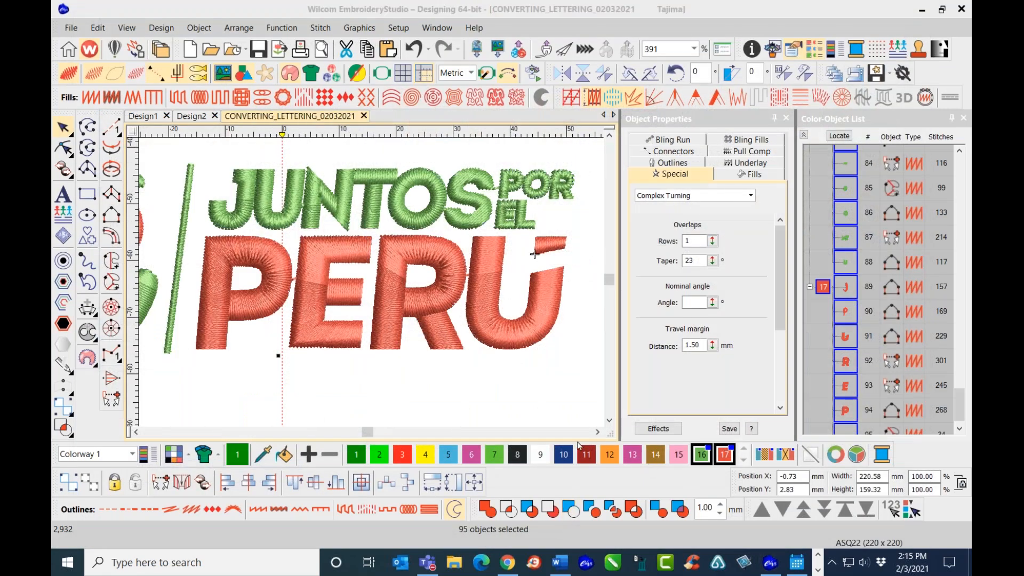
scroll(331, 270, "down", 2)
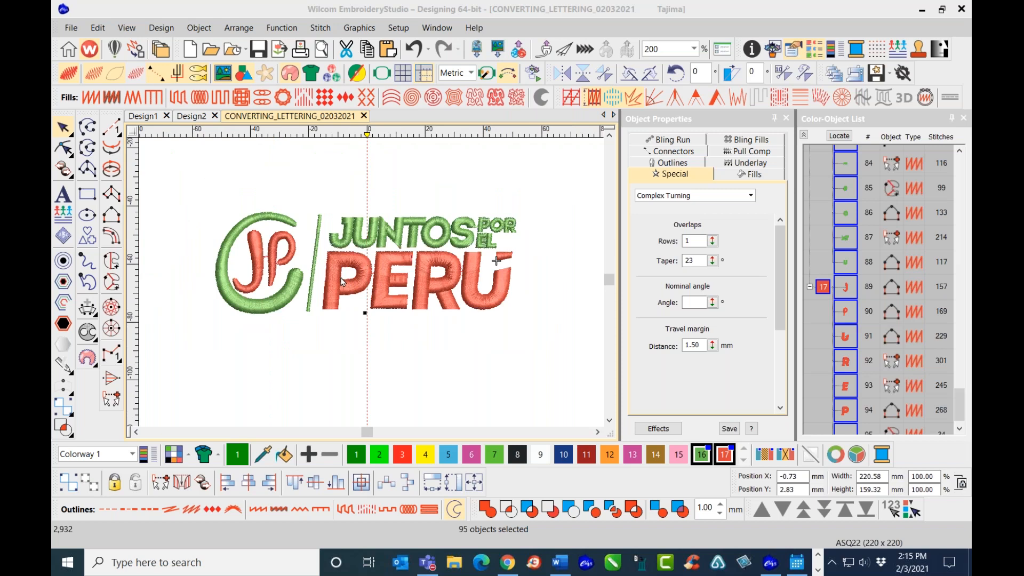
left_click_drag(206, 184, 530, 317)
scroll(371, 288, "down", 2)
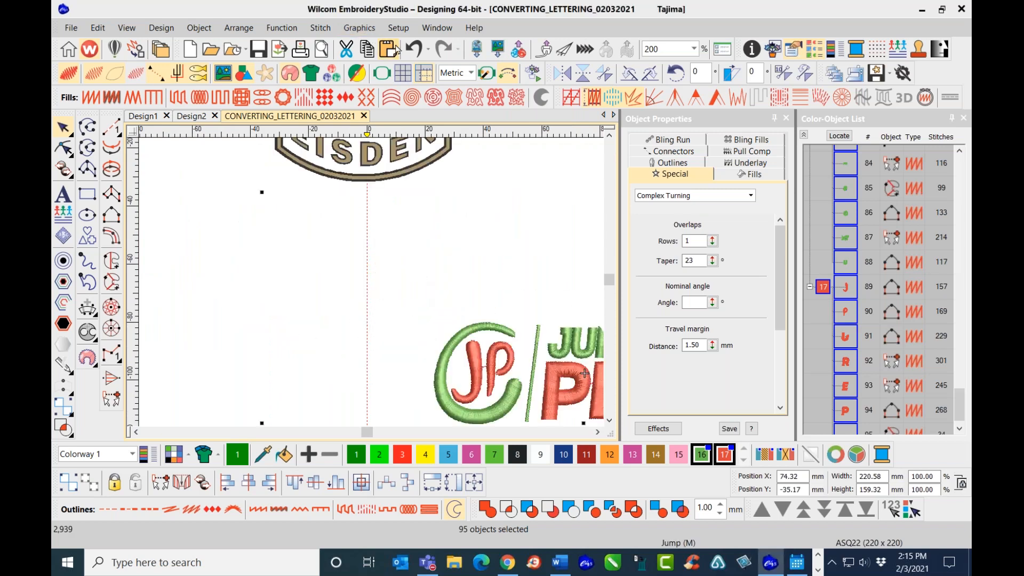
scroll(372, 288, "down", 1)
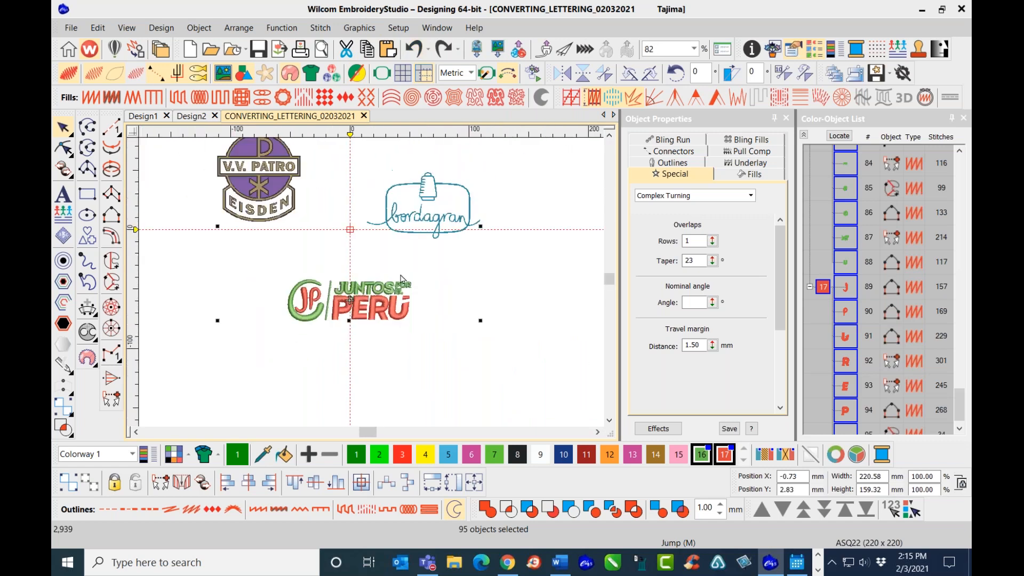
- Select only the Juntos por el Perú logo, switch the measurement units to U.S. to check its size, and deselect it
left_click(532, 196)
left_click_drag(275, 259, 434, 336)
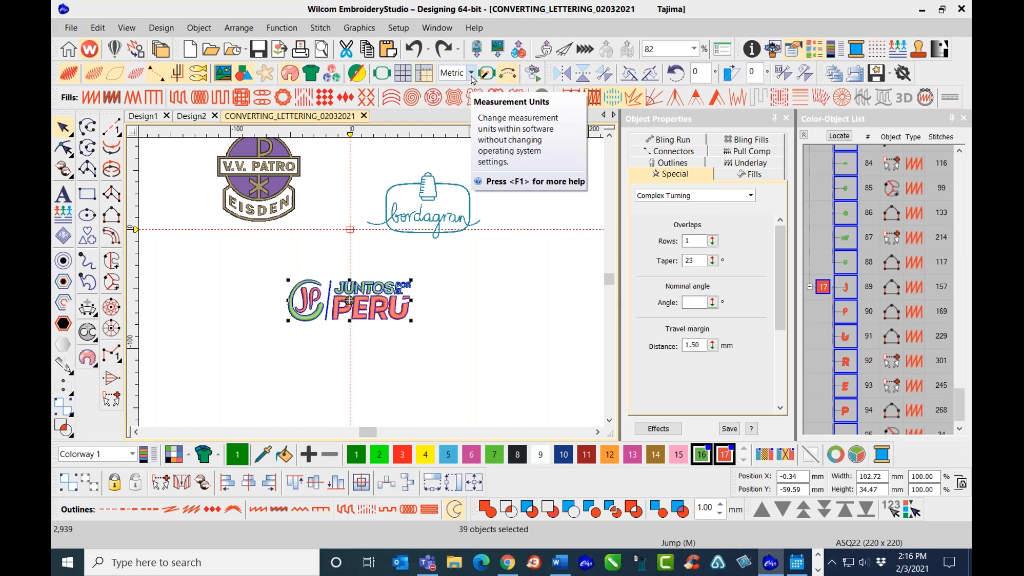
left_click(471, 73)
left_click(453, 100)
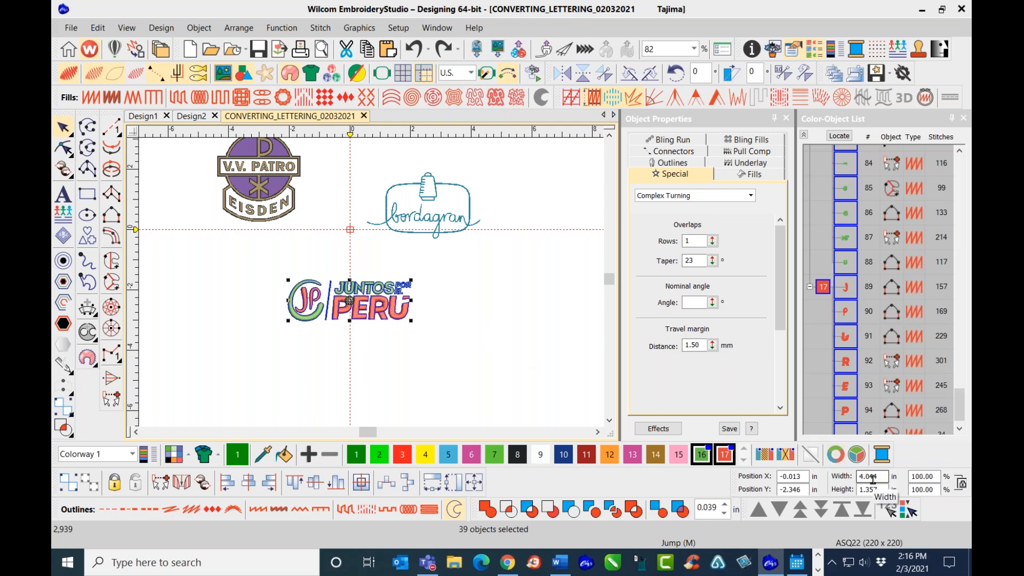
left_click(468, 275)
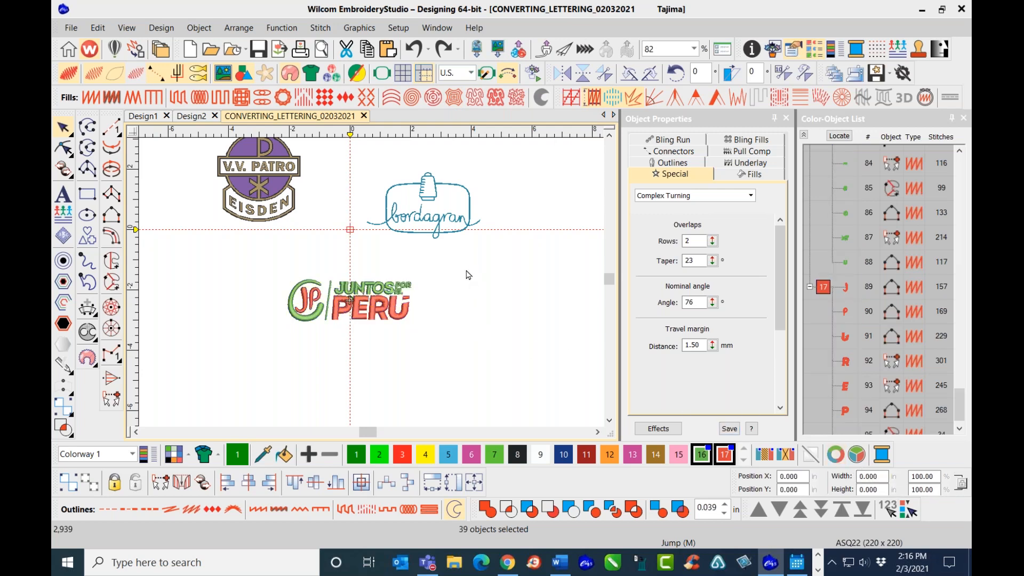
left_click_drag(276, 264, 448, 347)
left_click(499, 315)
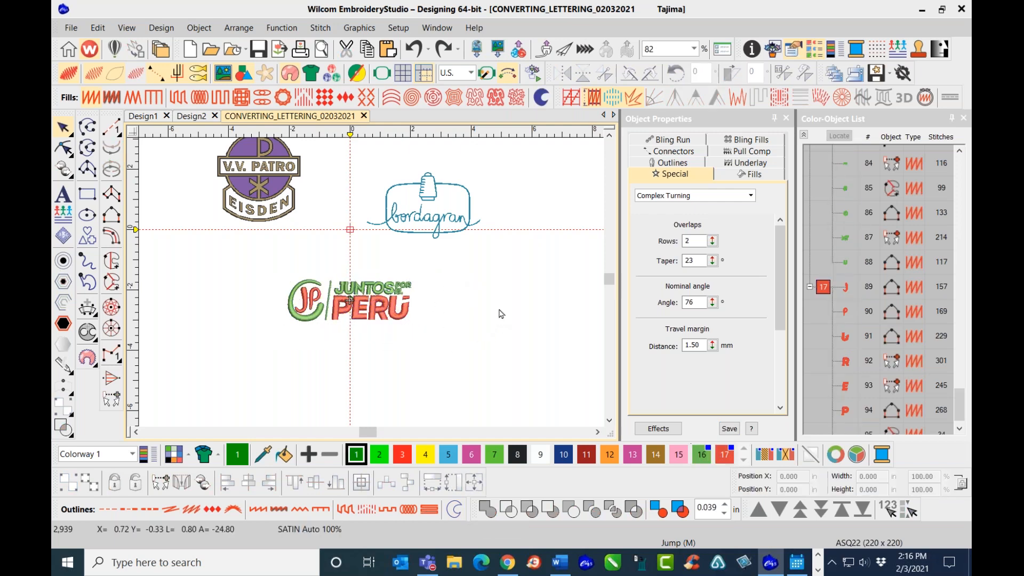
- Save the design, and lock and hide all the vector artwork objects so only the stitched Juntos por el Perú logo shows
left_click(258, 50)
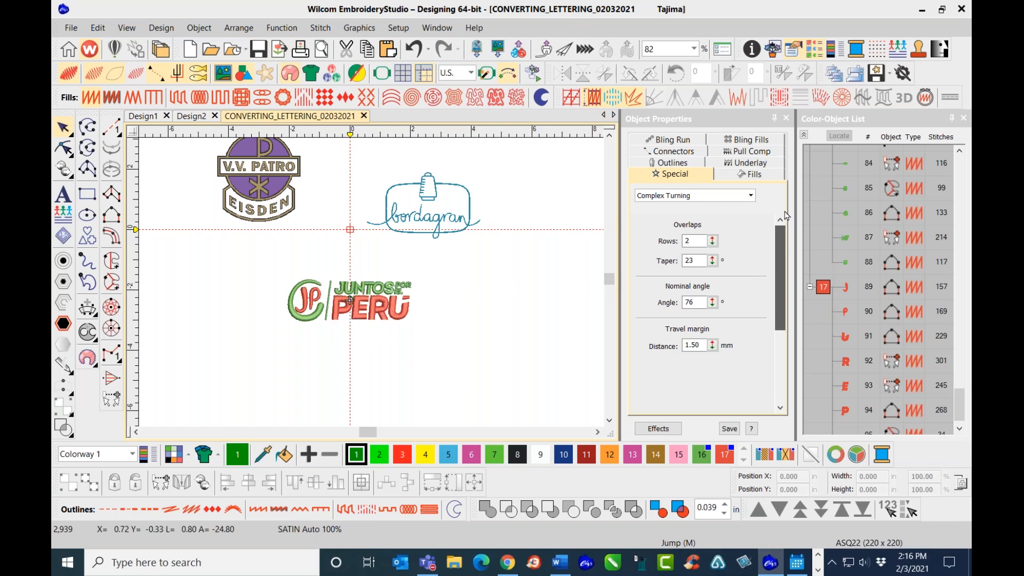
left_click_drag(958, 408, 959, 170)
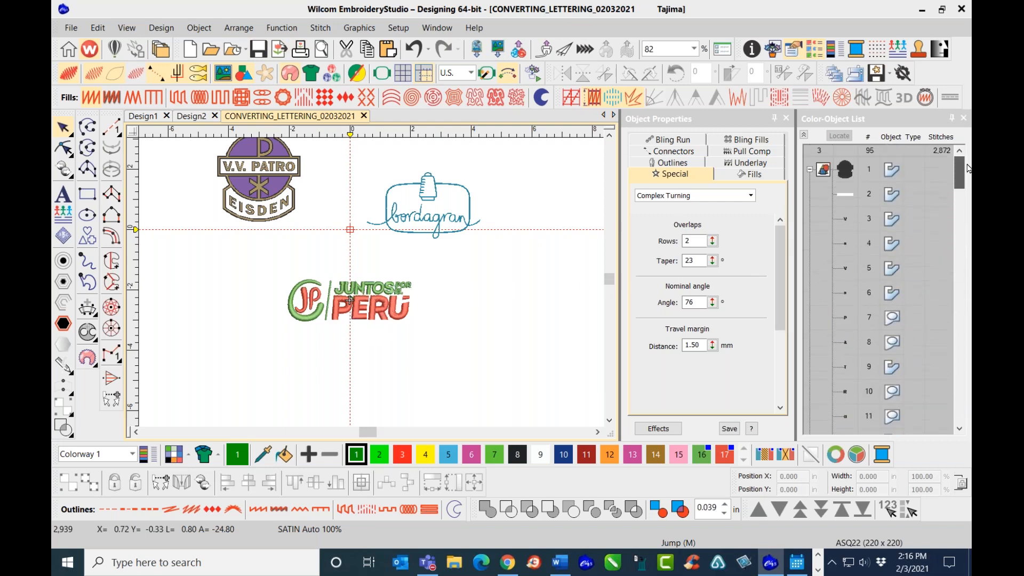
left_click(825, 173)
right_click(825, 173)
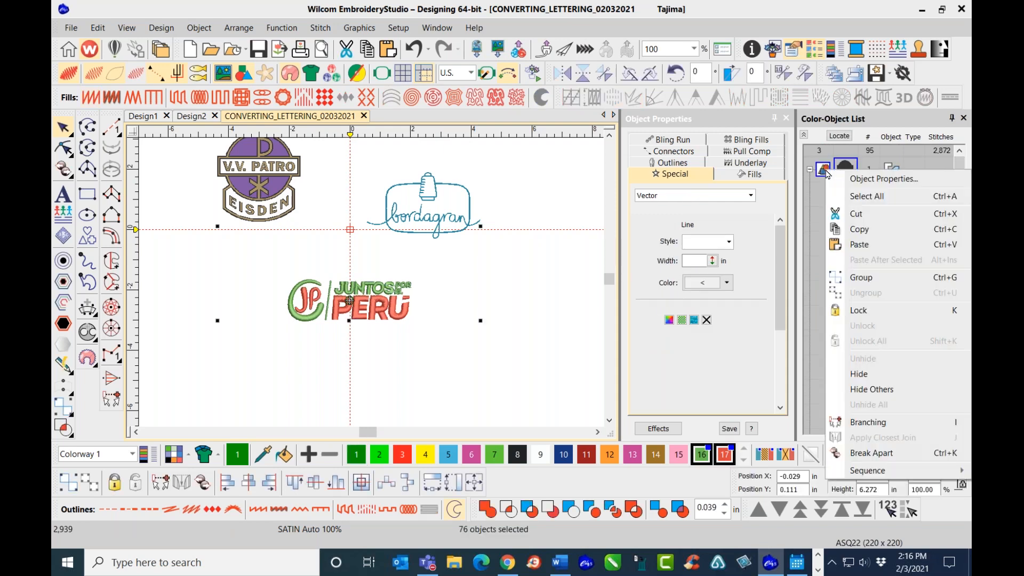
left_click(867, 315)
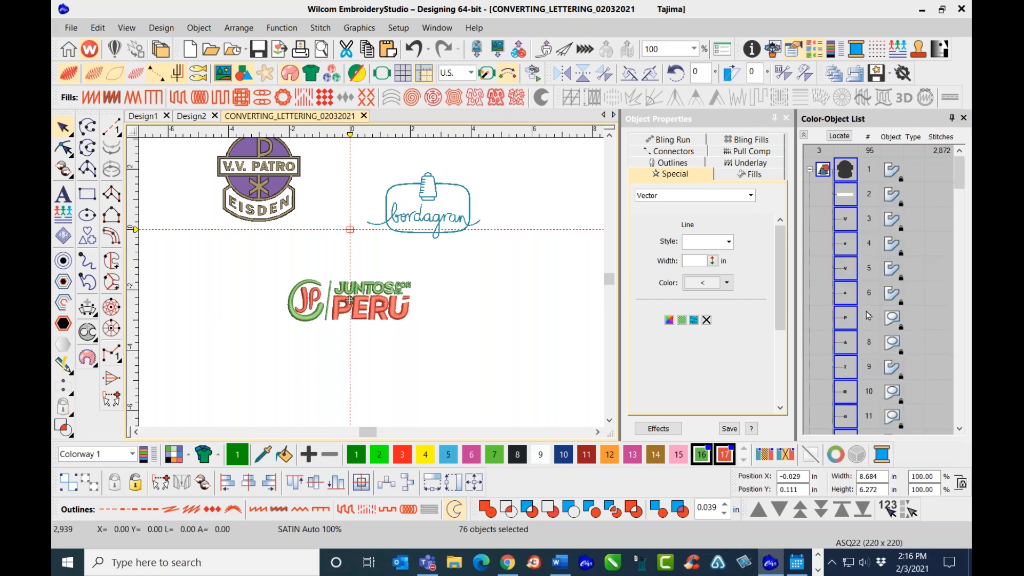
right_click(838, 261)
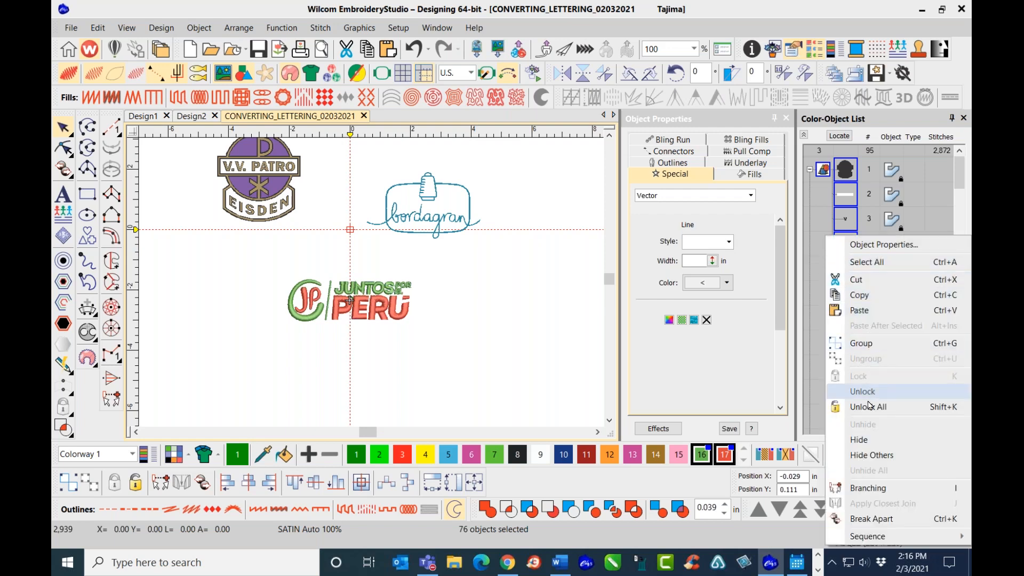
left_click(871, 455)
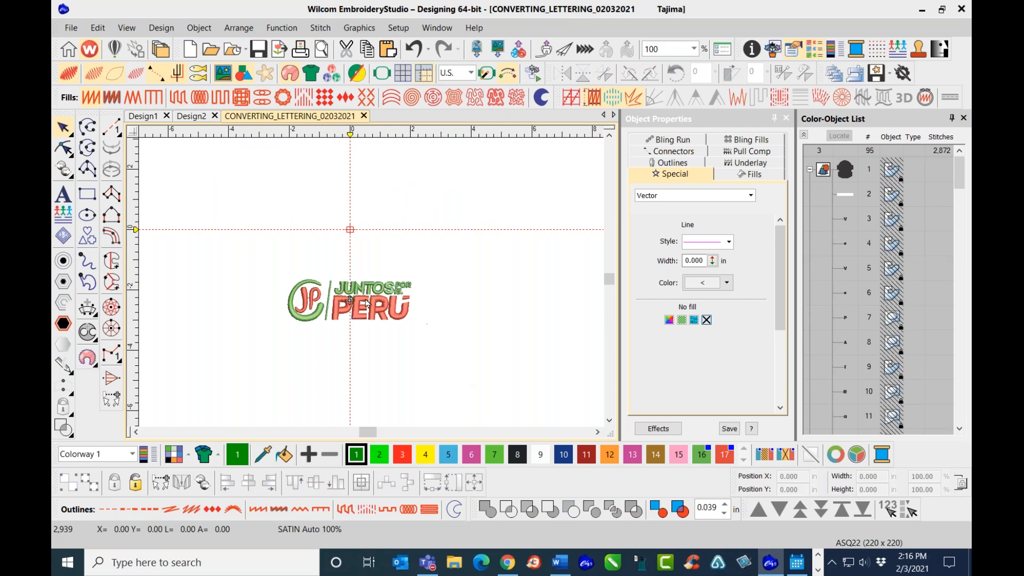
- Examine the satin stitching of the JUNTOS and PERÚ lettering up close and across the whole logo
scroll(367, 304, "up", 2)
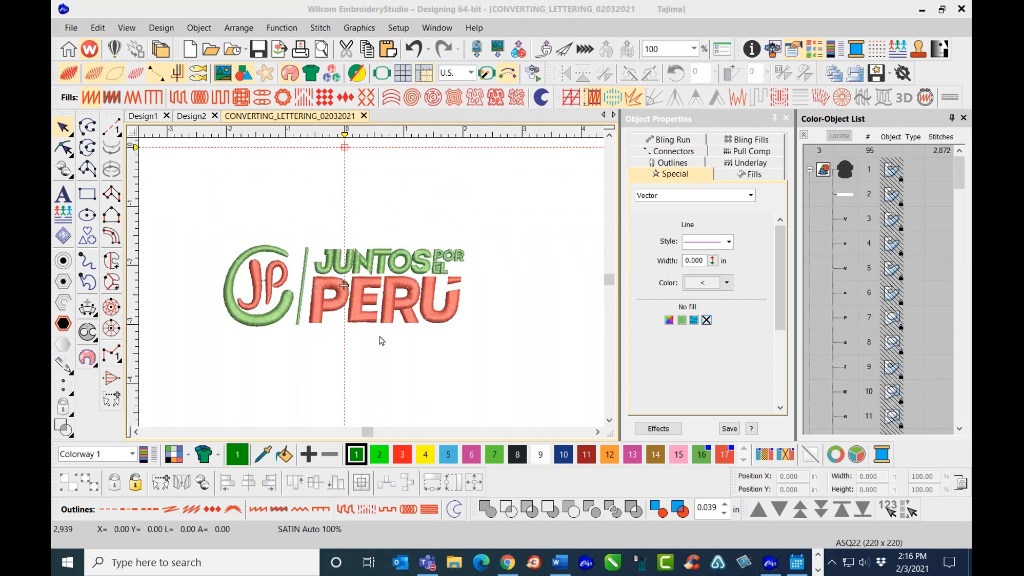
scroll(372, 283, "up", 2)
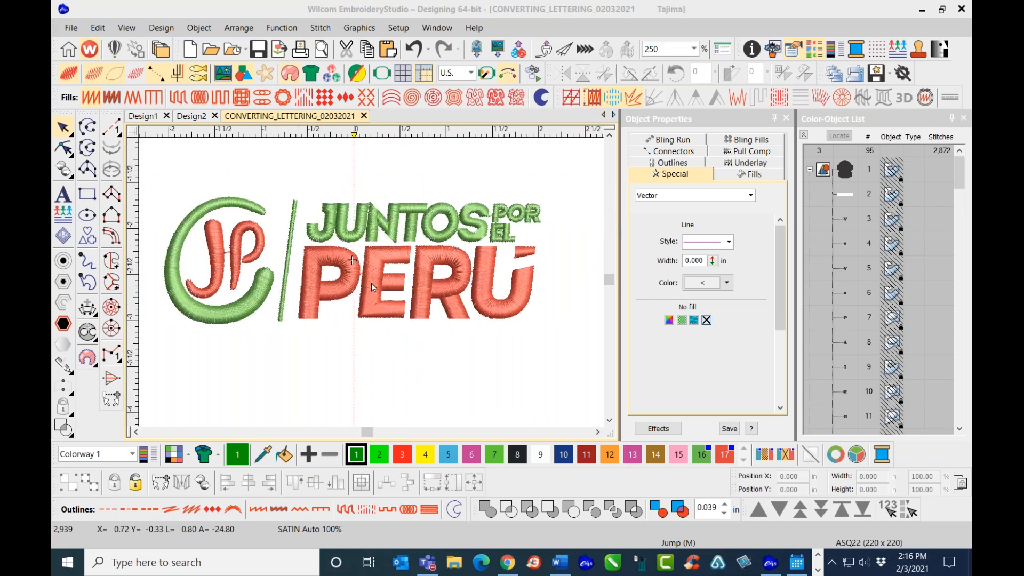
scroll(371, 282, "up", 3)
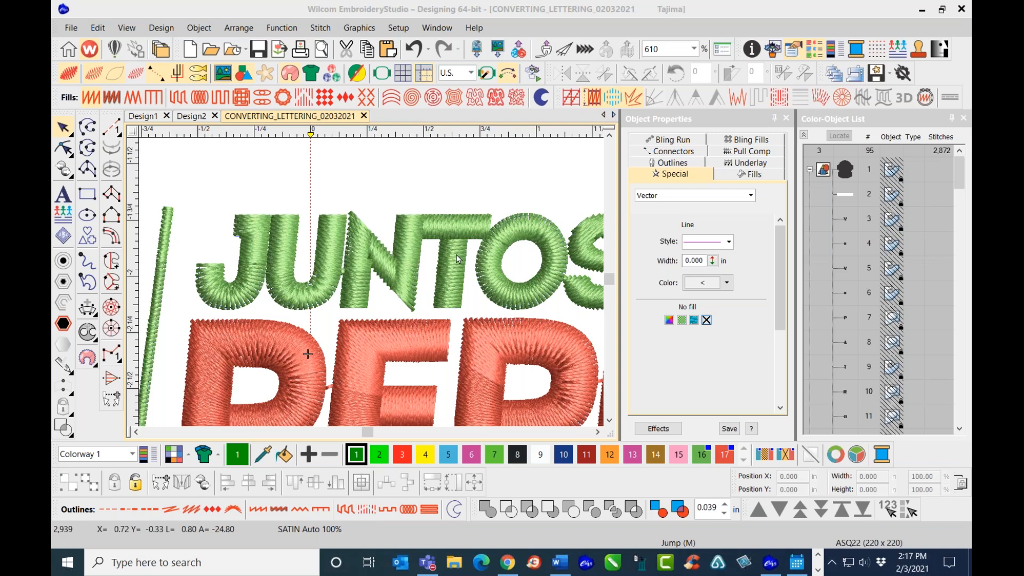
left_click(514, 164)
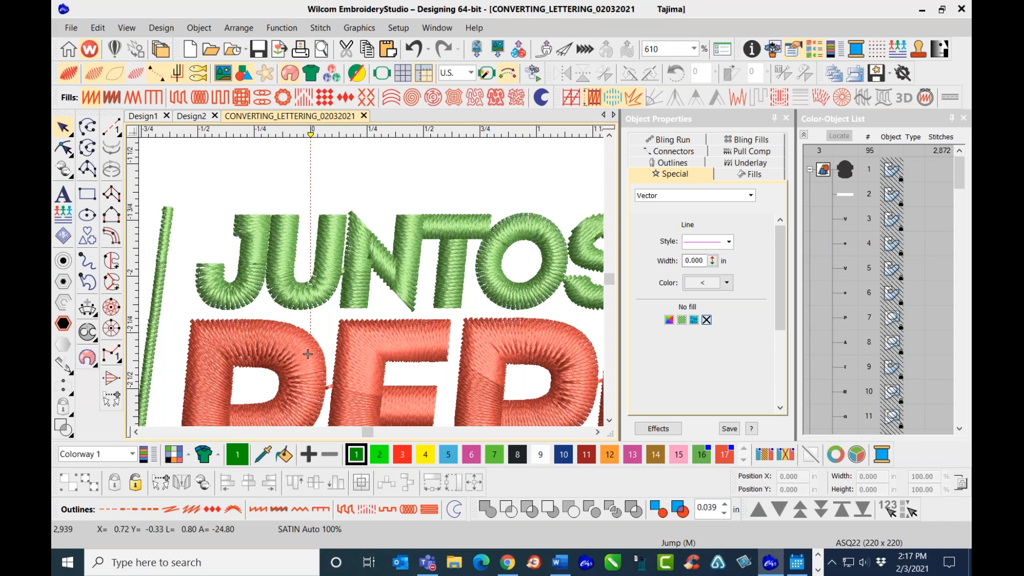
key("1")
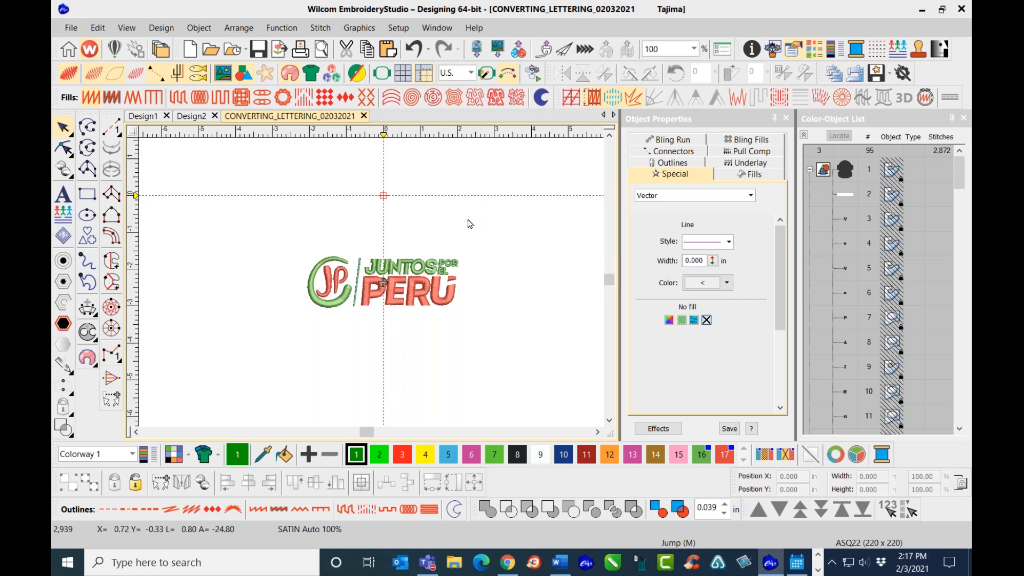
scroll(417, 281, "up", 1)
scroll(356, 292, "up", 2)
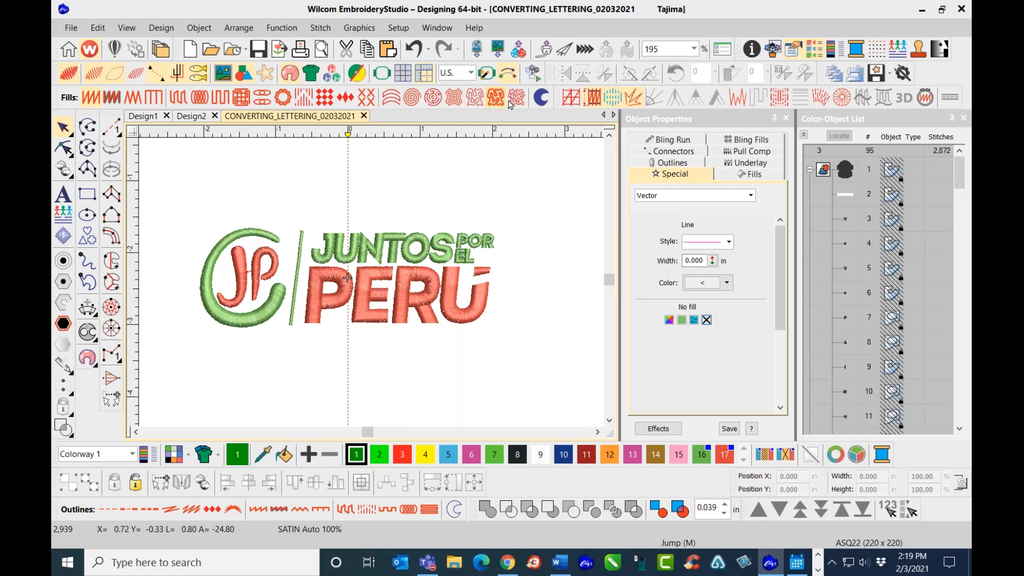
- Simulate the logo's full stitch-out in the Stitch Player at 2040 s/m and close the player
left_click(532, 73)
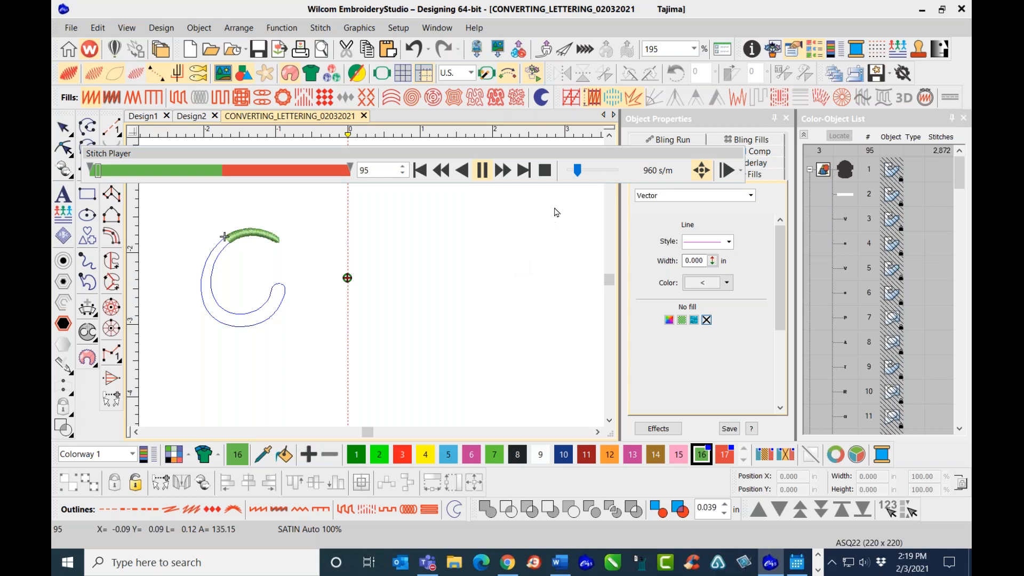
left_click_drag(577, 170, 585, 171)
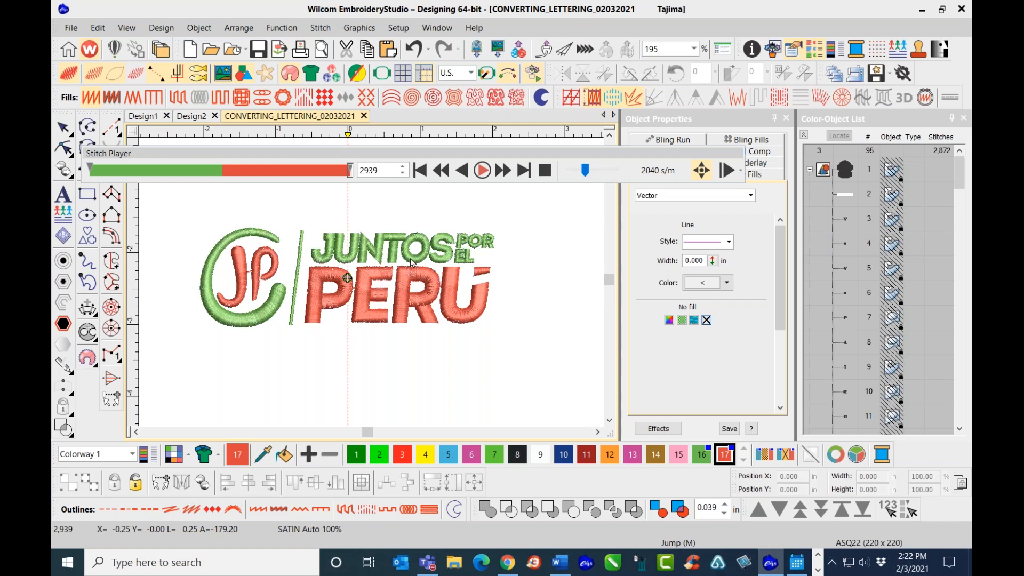
left_click(544, 171)
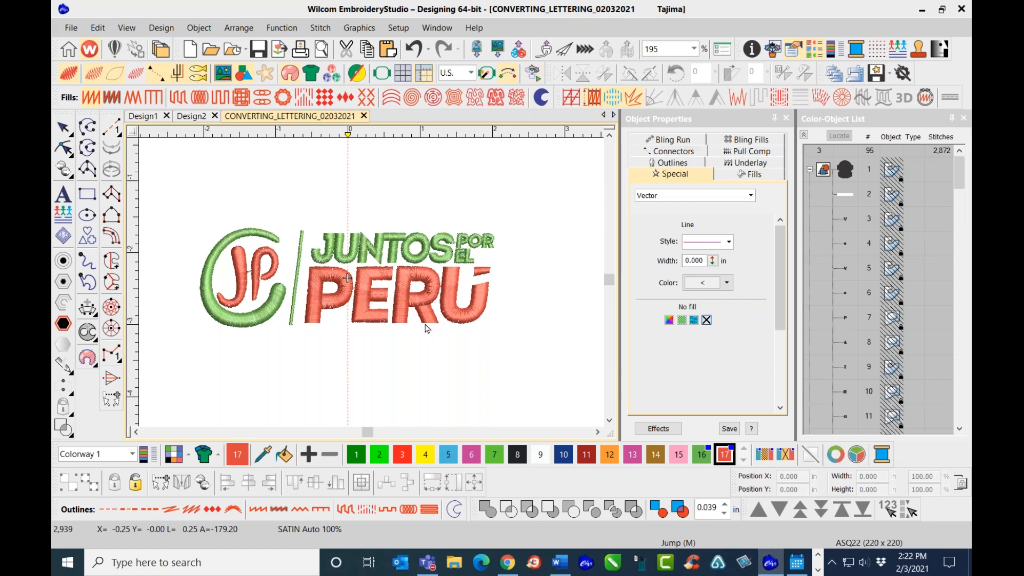
- Set the pull compensation of the thin green divider bar beside PERÚ to 0.20 mm
scroll(357, 290, "up", 1)
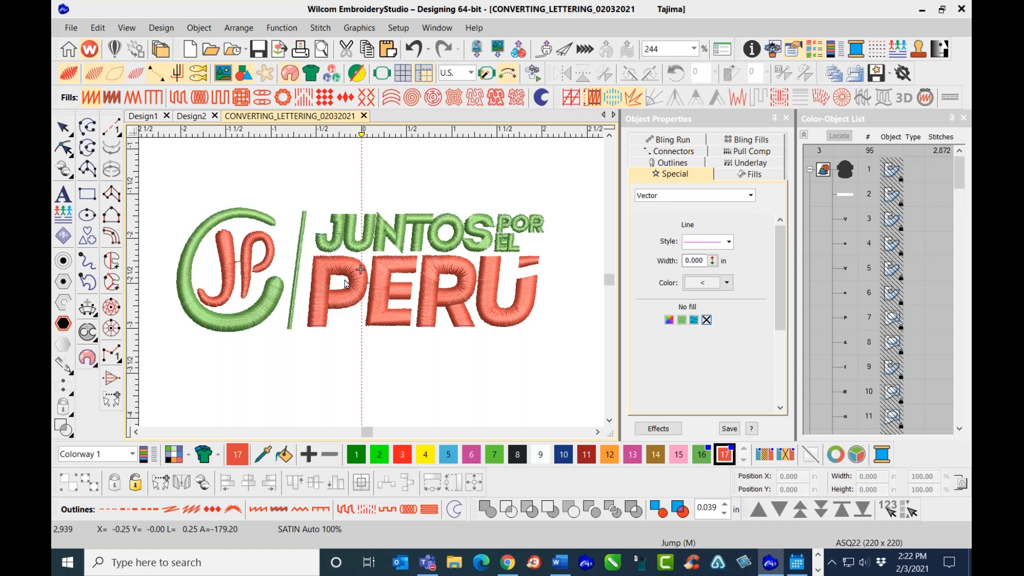
scroll(235, 274, "up", 1)
left_click(314, 283)
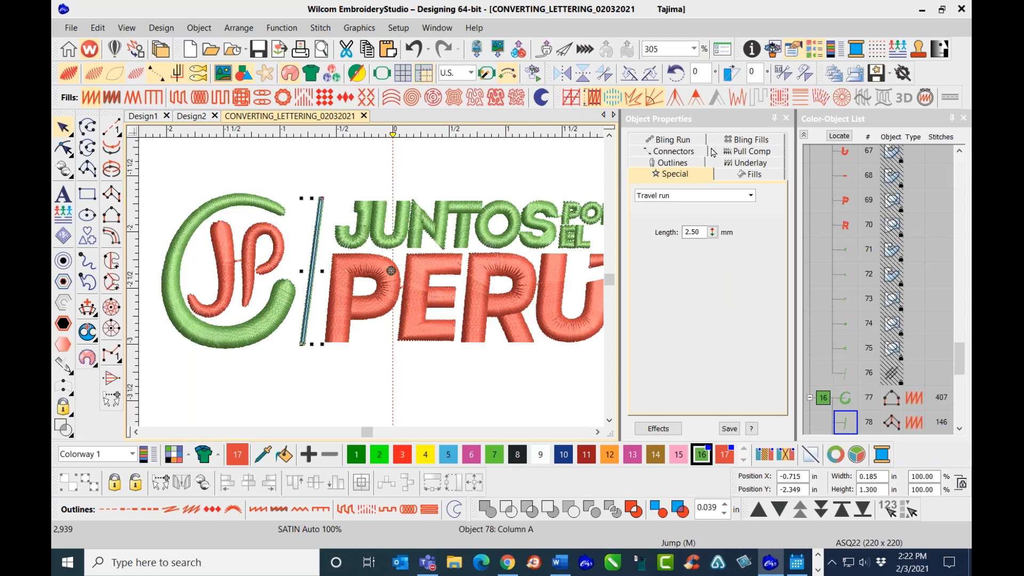
left_click(734, 153)
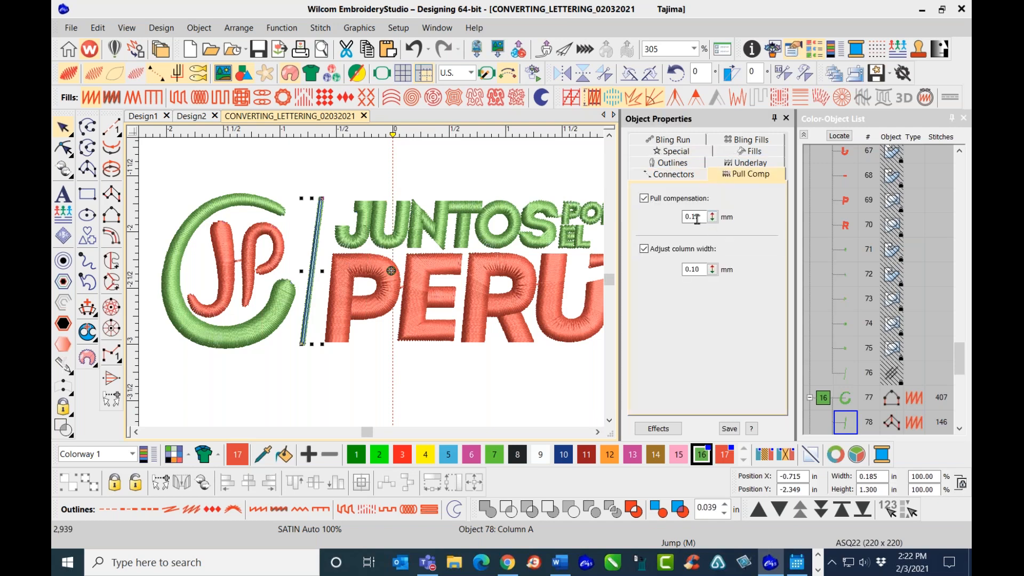
left_click_drag(692, 218, 696, 218)
type("20")
key("Return")
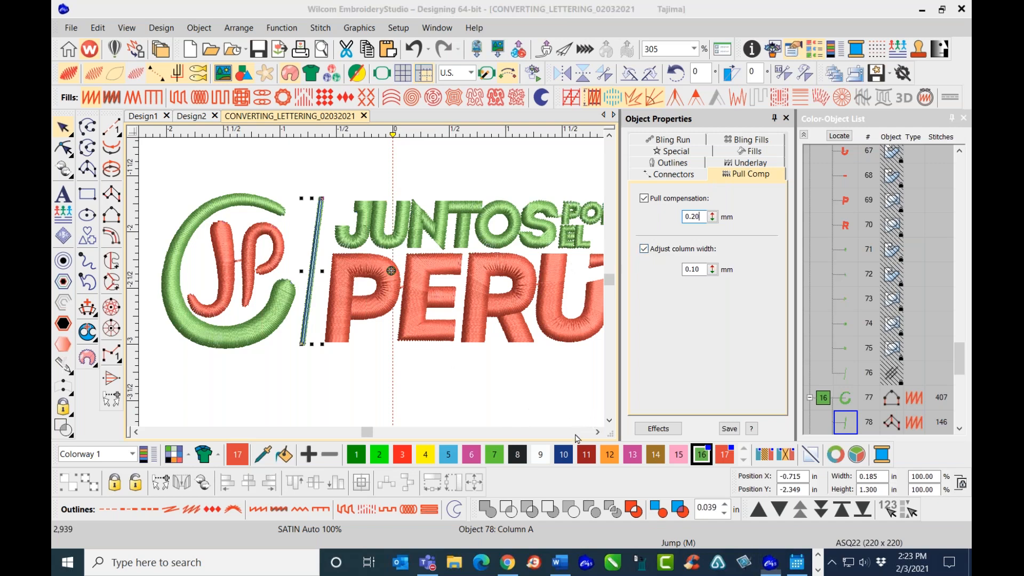
left_click(598, 432)
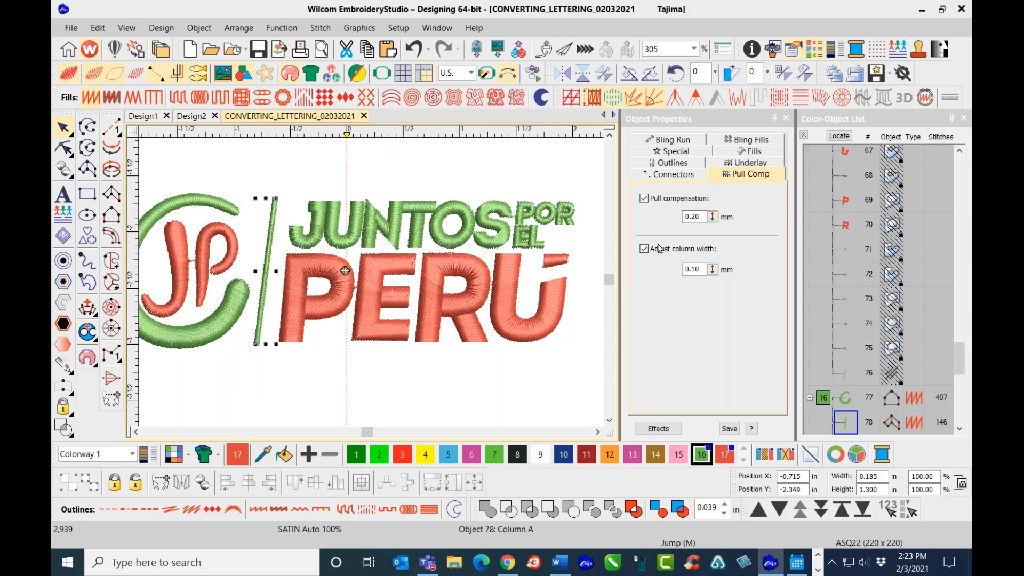
left_click(691, 270)
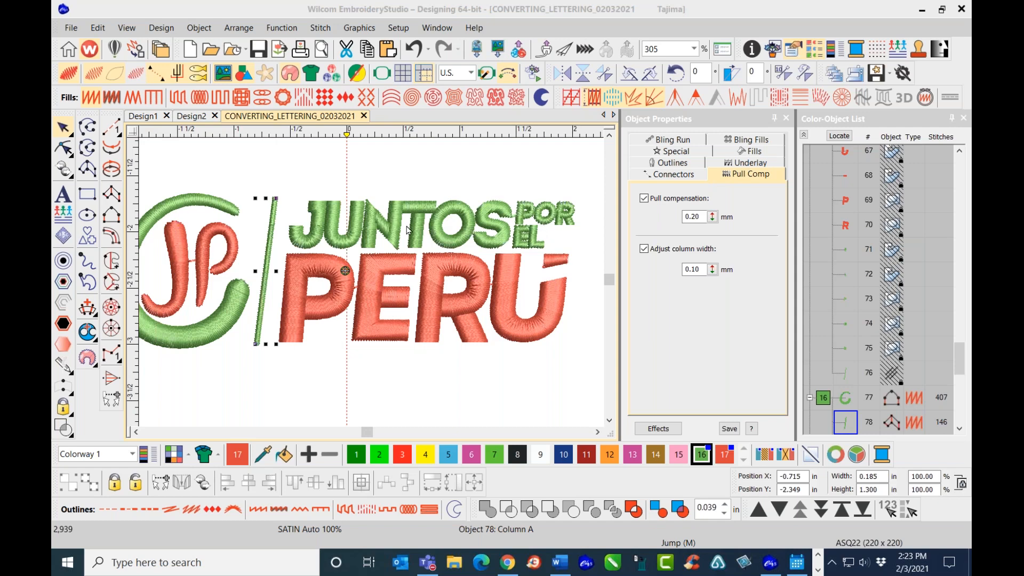
- Turn off the column width adjustment for the green JUNTOS POR EL lettering and deselect it
left_click(315, 169)
left_click_drag(280, 174, 478, 274)
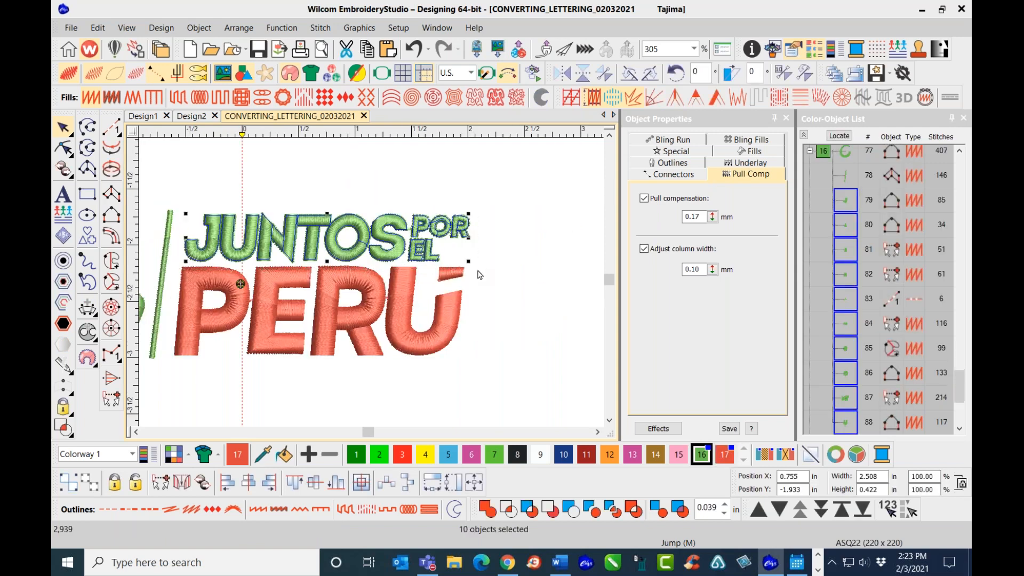
left_click(643, 248)
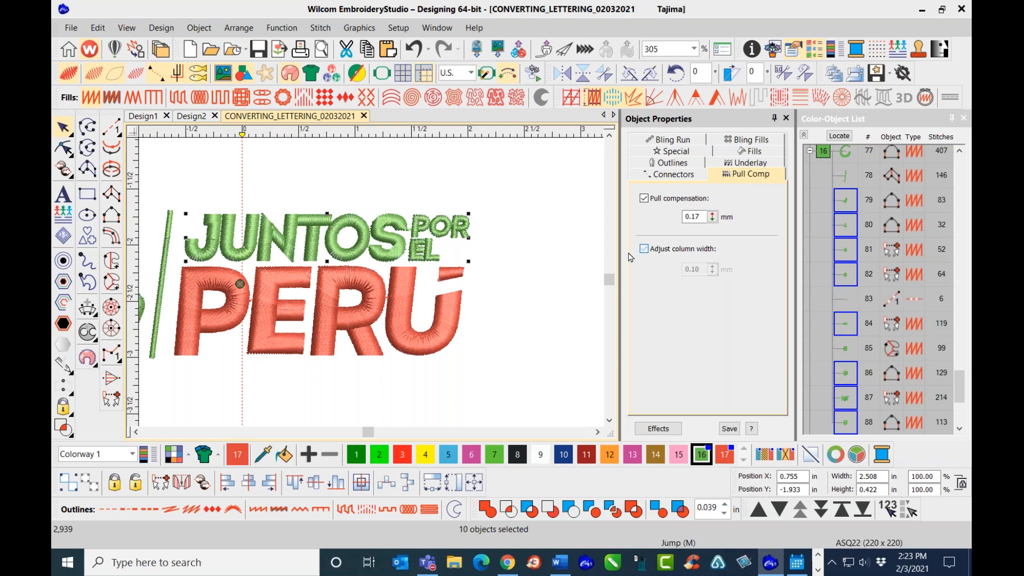
left_click(482, 259)
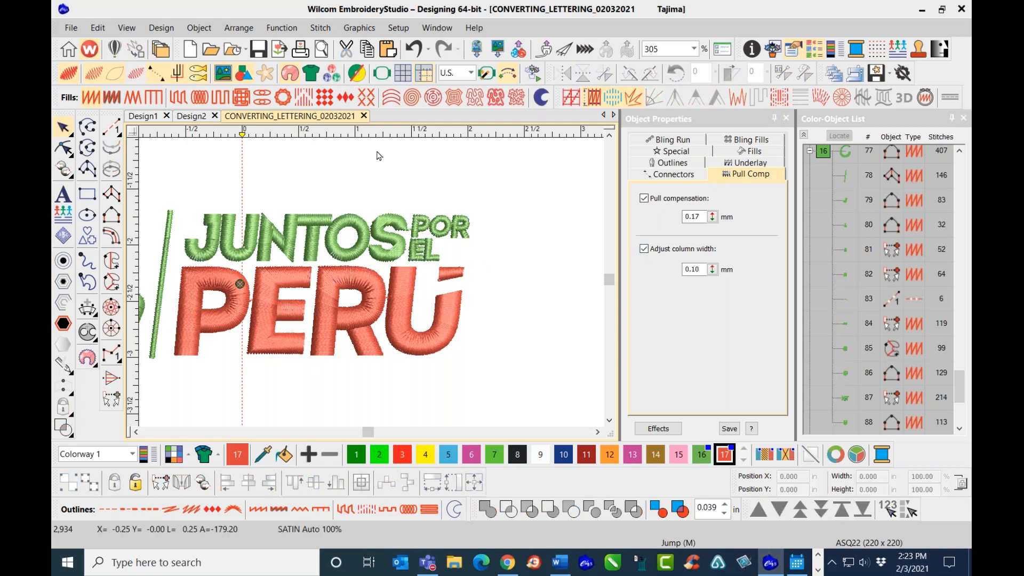
- Undo and redo the column width change to compare the JUNTOS POR EL stitching with and without it
left_click(413, 49)
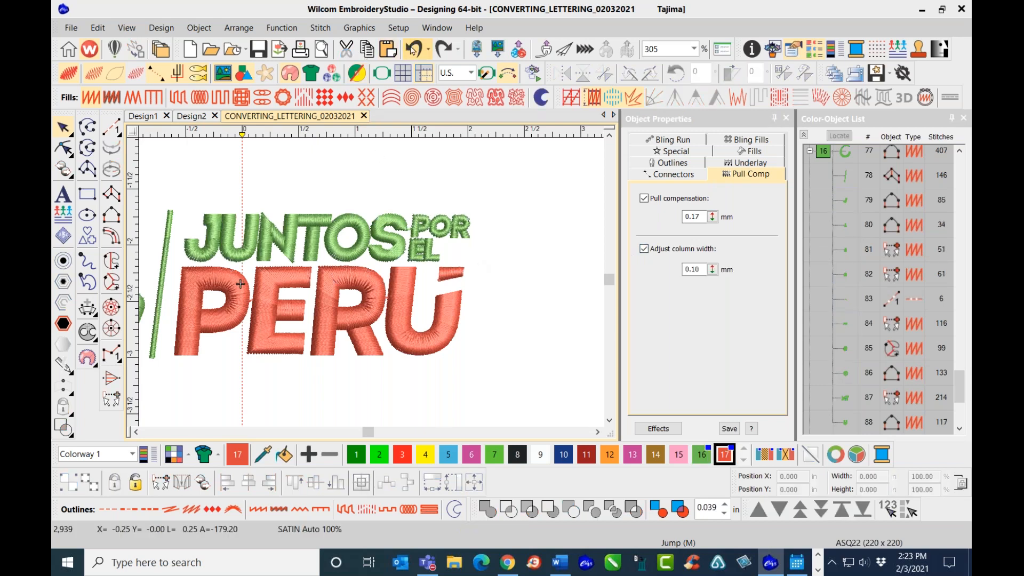
left_click(442, 48)
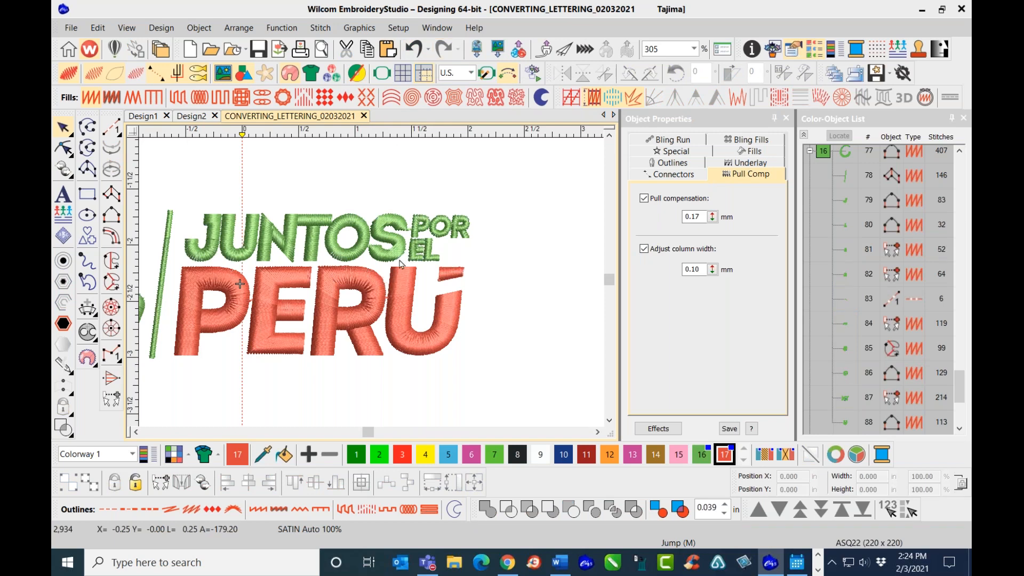
scroll(370, 251, "up", 2)
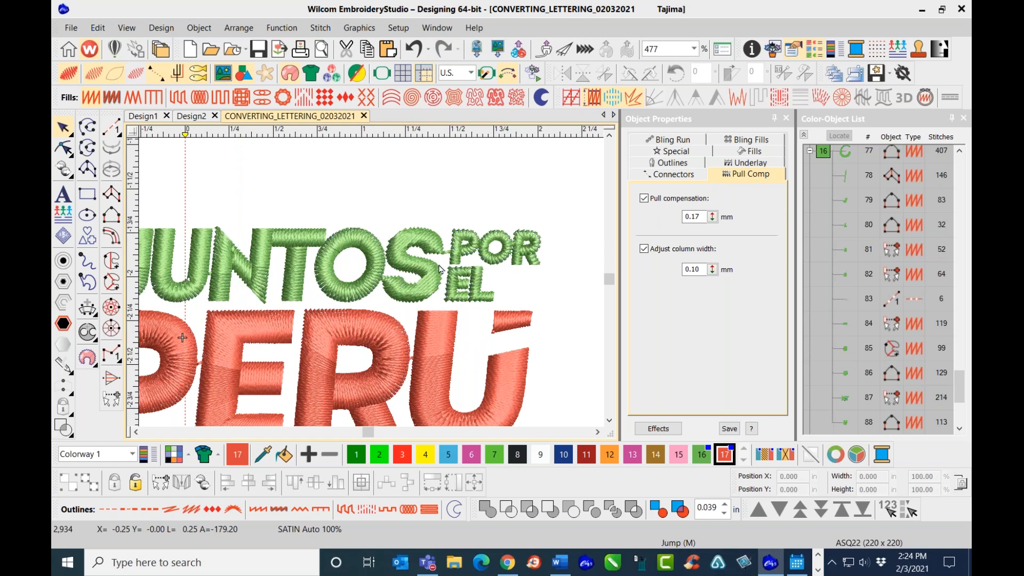
scroll(374, 288, "down", 1)
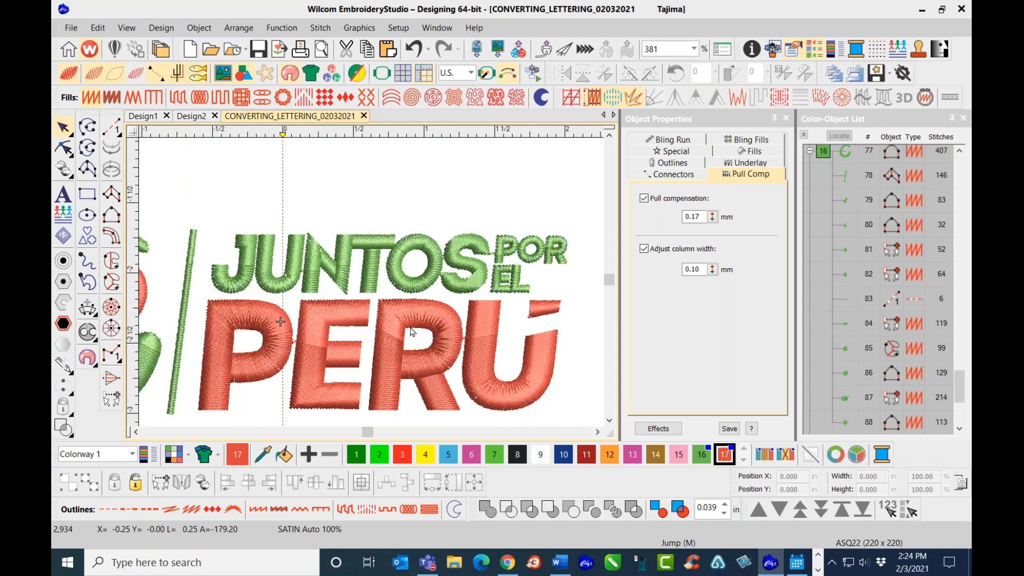
scroll(412, 333, "up", 1)
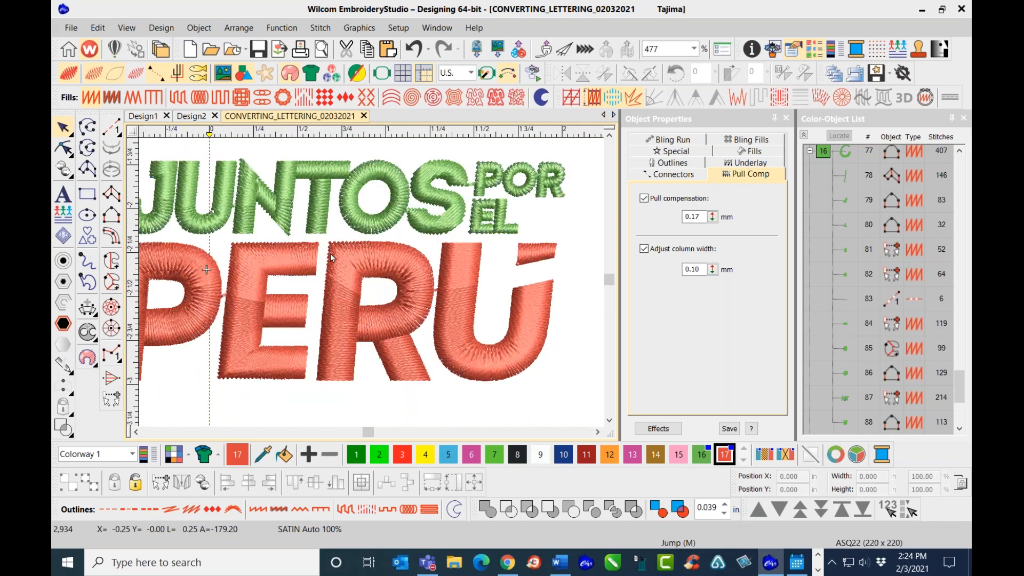
scroll(327, 254, "down", 2)
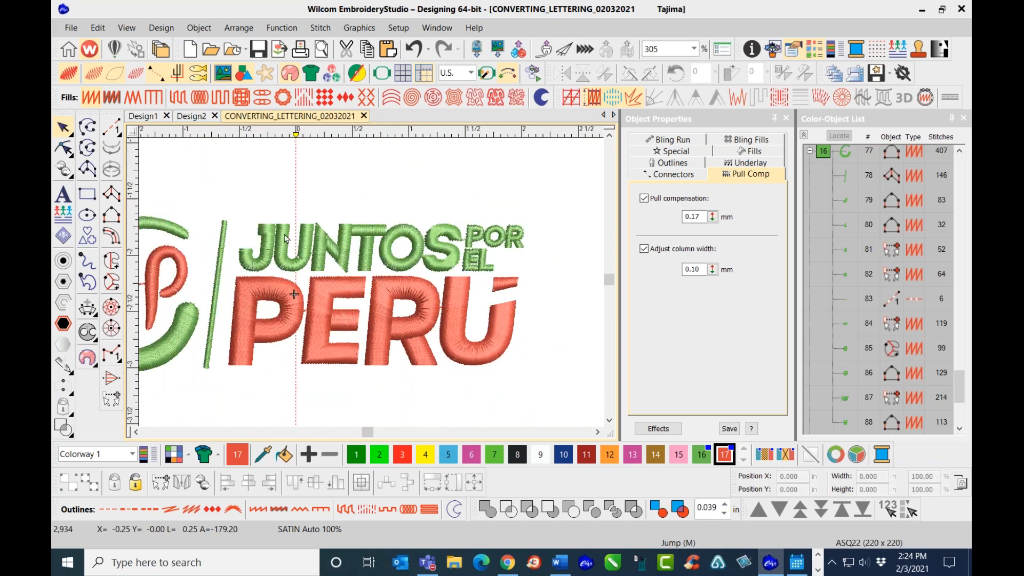
- Set the column width adjustment of the green divider bar to 0.20 mm, inspect it beside the lettering and deselect it
left_click(221, 259)
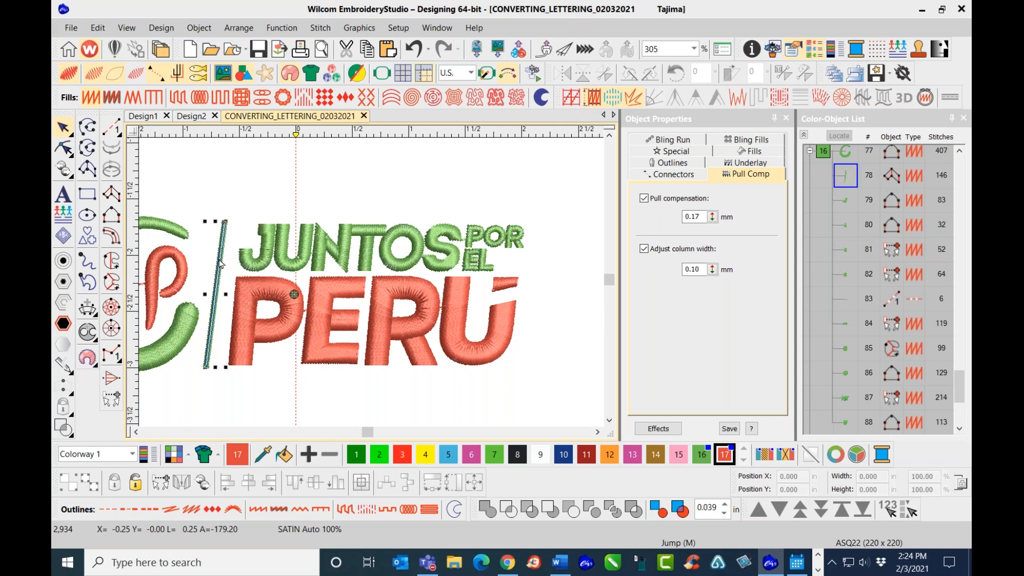
left_click(711, 269)
left_click_drag(654, 275, 654, 271)
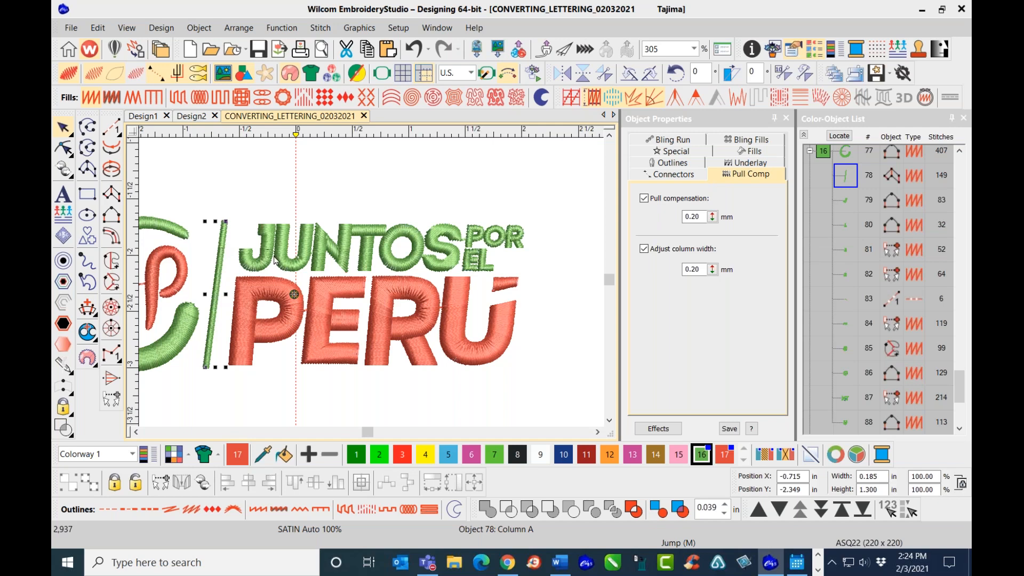
scroll(365, 298, "down", 1)
scroll(373, 278, "up", 3)
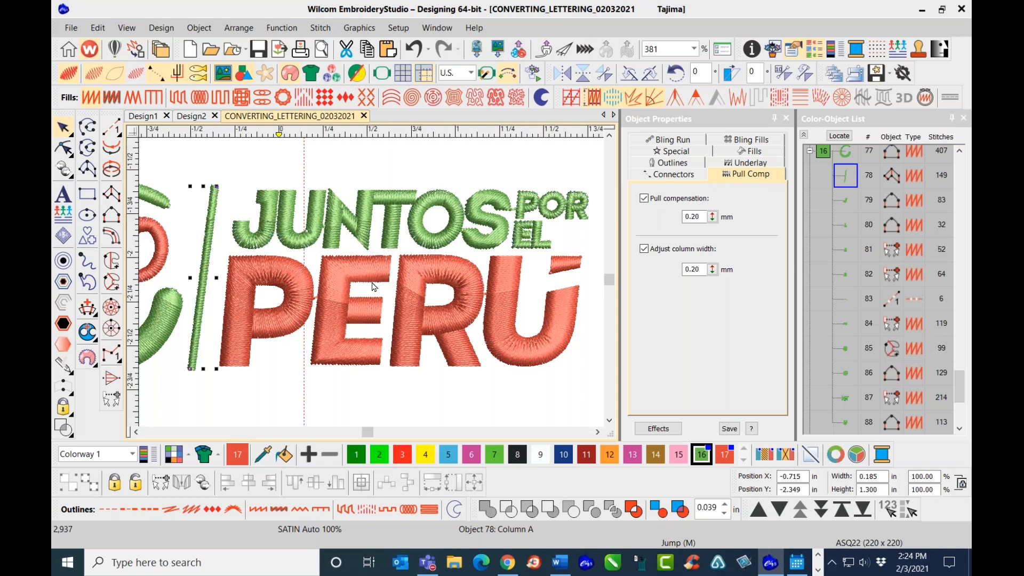
scroll(384, 274, "up", 1)
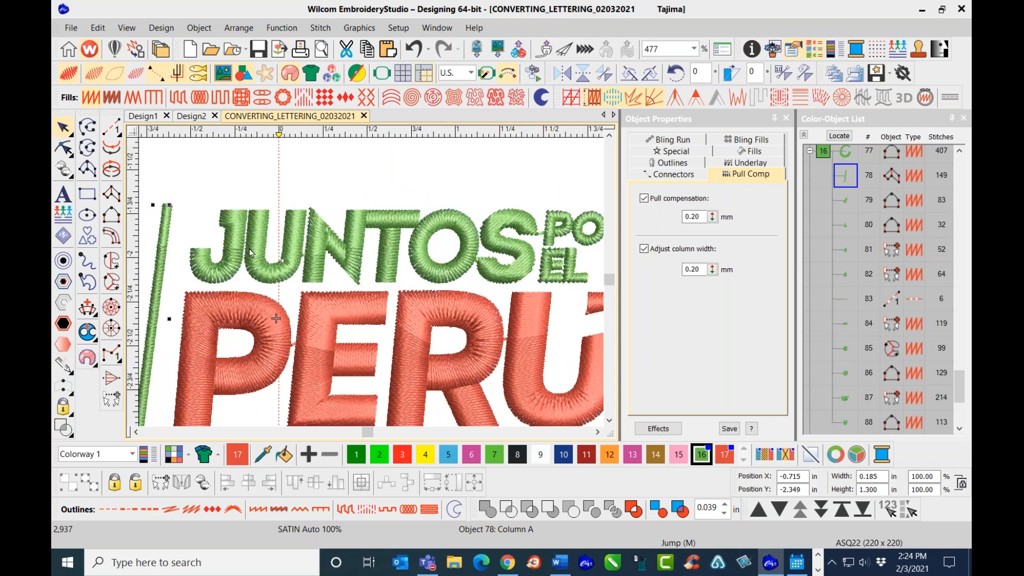
left_click(330, 163)
scroll(372, 286, "down", 1)
scroll(372, 287, "down", 1)
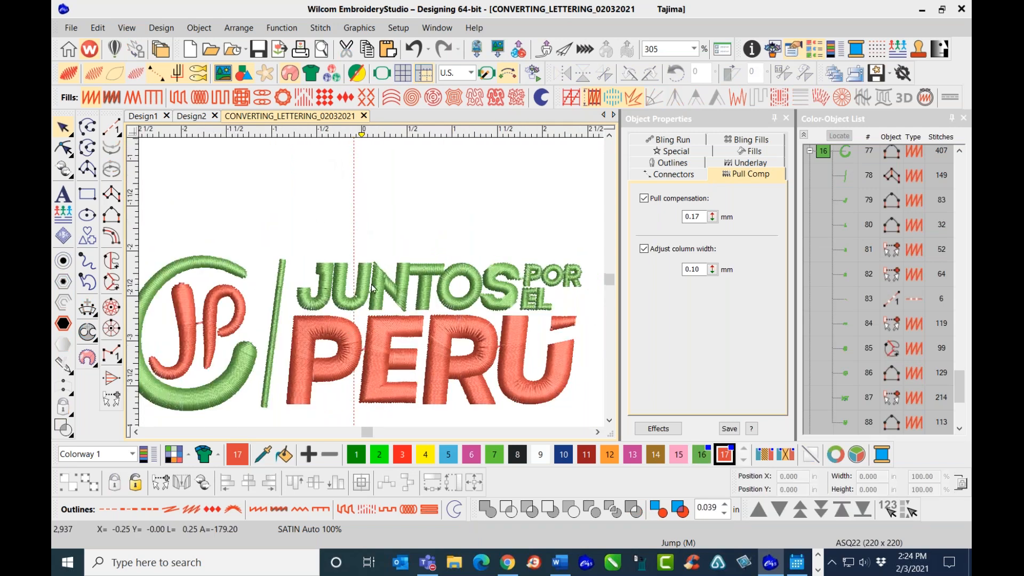
- Examine the stitched JUNTOS POR EL and PERÚ lettering and the accent above the U at several magnifications
scroll(357, 309, "down", 2)
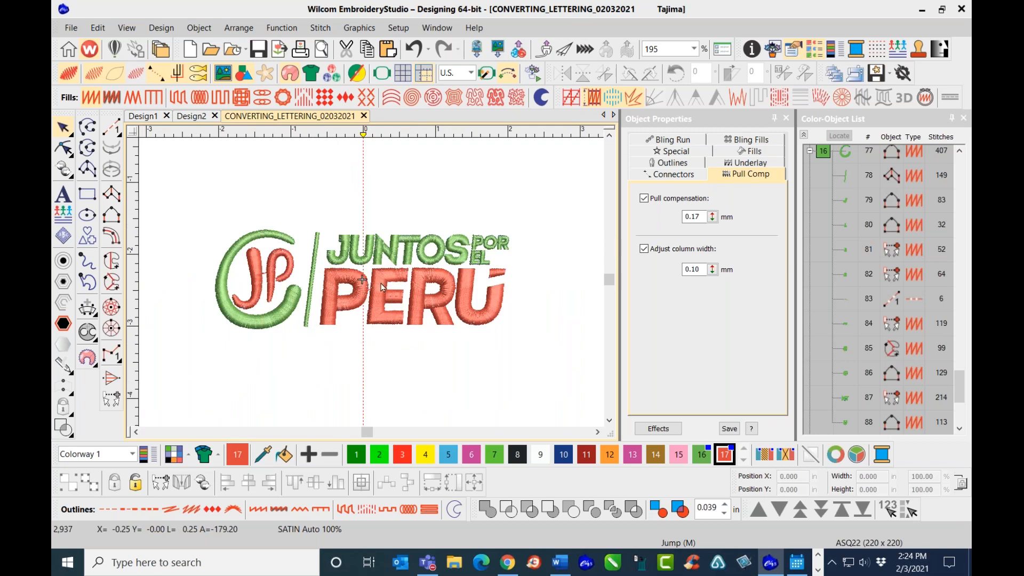
scroll(368, 280, "up", 4)
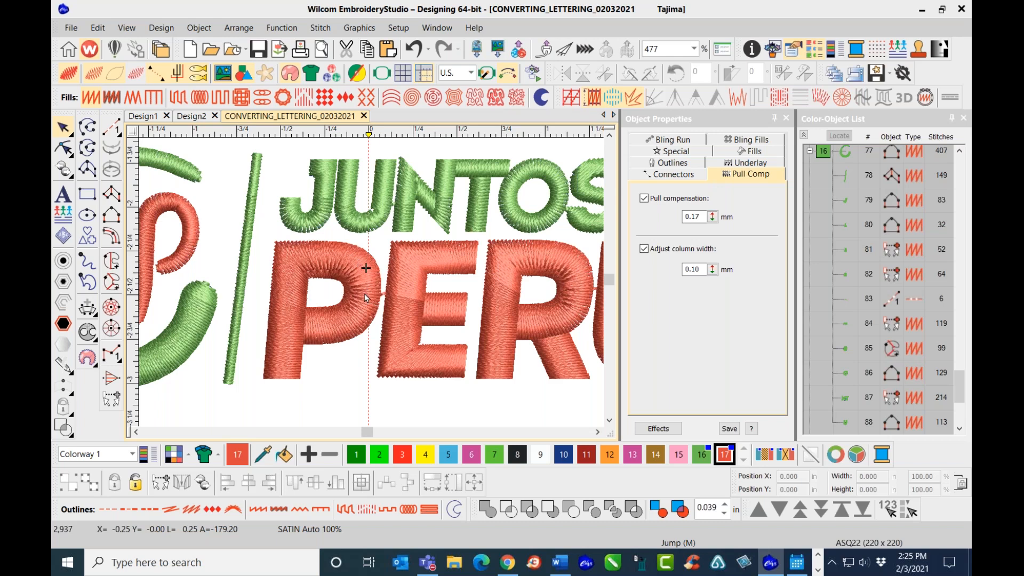
scroll(371, 283, "down", 1)
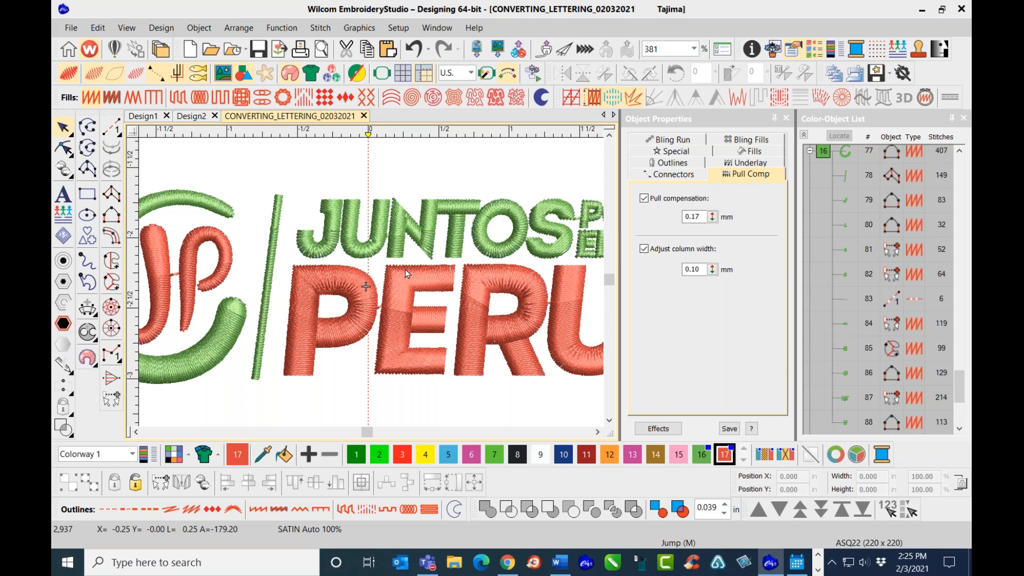
scroll(371, 283, "down", 1)
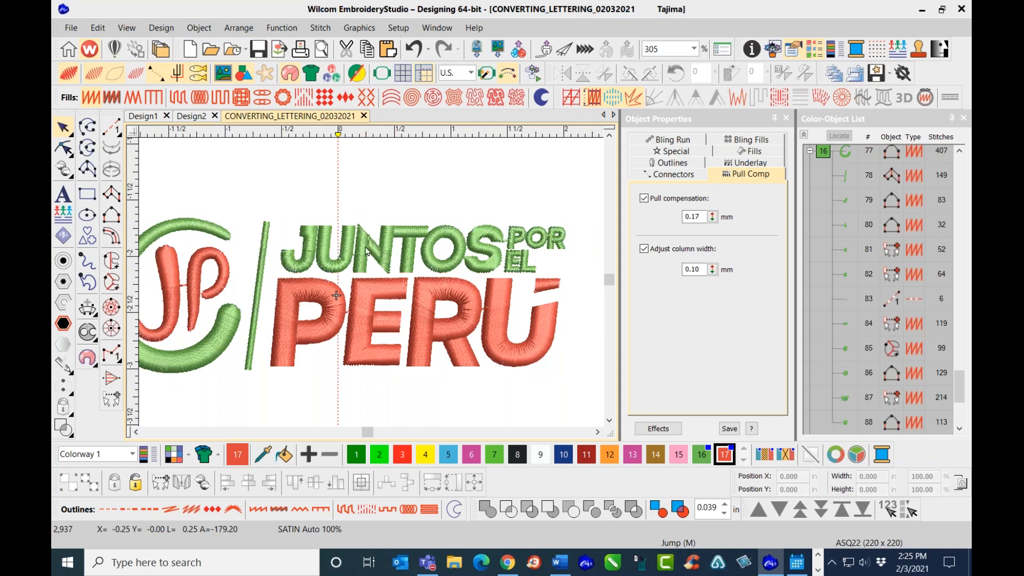
scroll(362, 264, "up", 1)
scroll(371, 286, "up", 1)
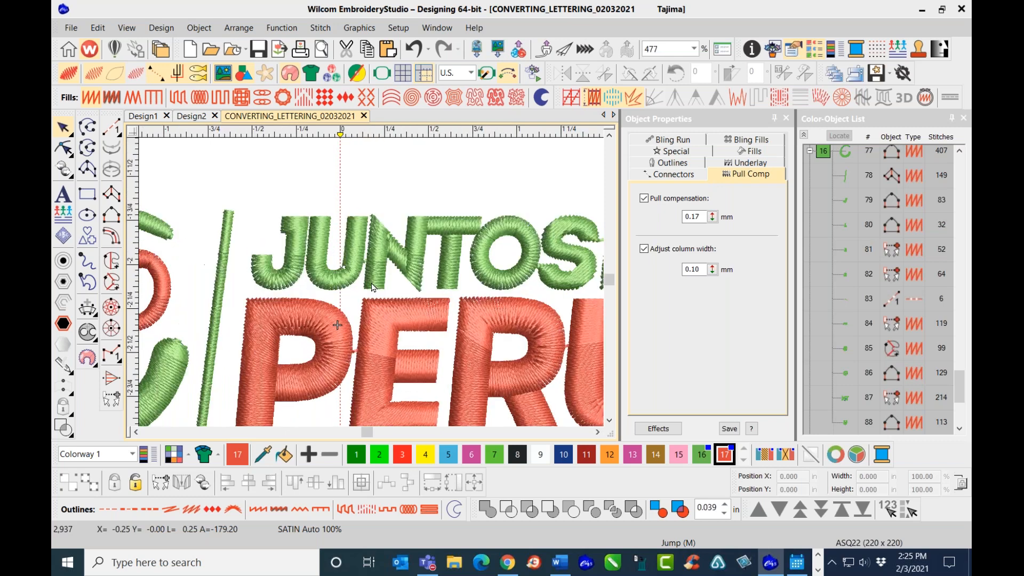
scroll(372, 287, "down", 1)
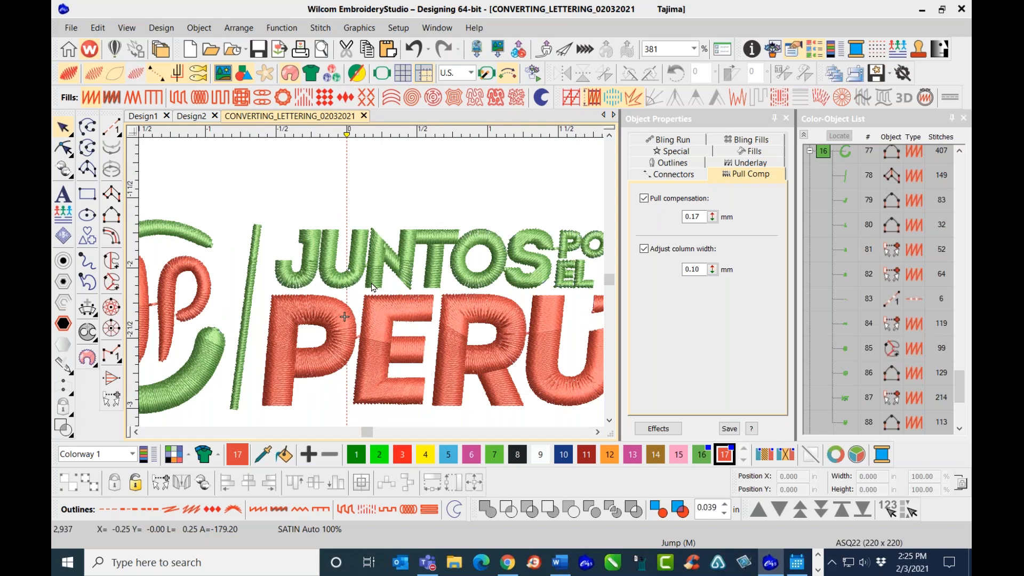
scroll(371, 287, "down", 1)
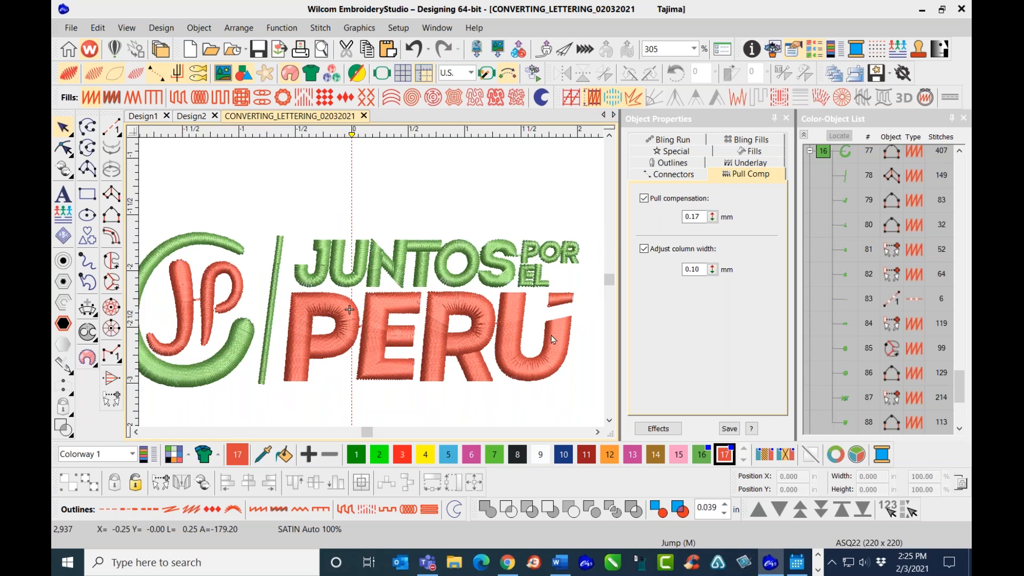
scroll(551, 335, "up", 1)
scroll(371, 282, "up", 1)
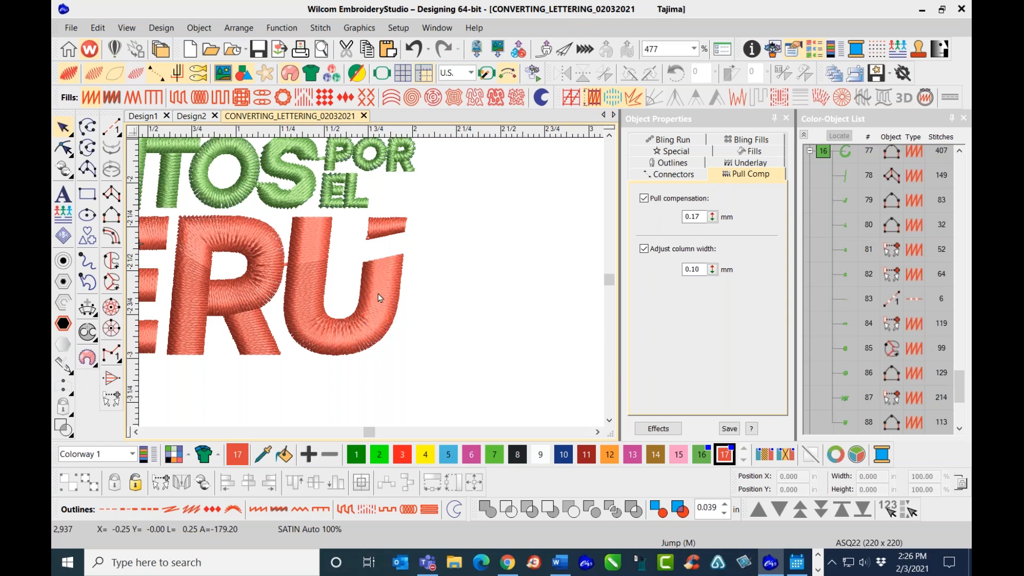
- Place a copy of the red accent above the U in PERÚ in the empty space beside it
left_click(391, 235)
left_click_drag(391, 236, 451, 233)
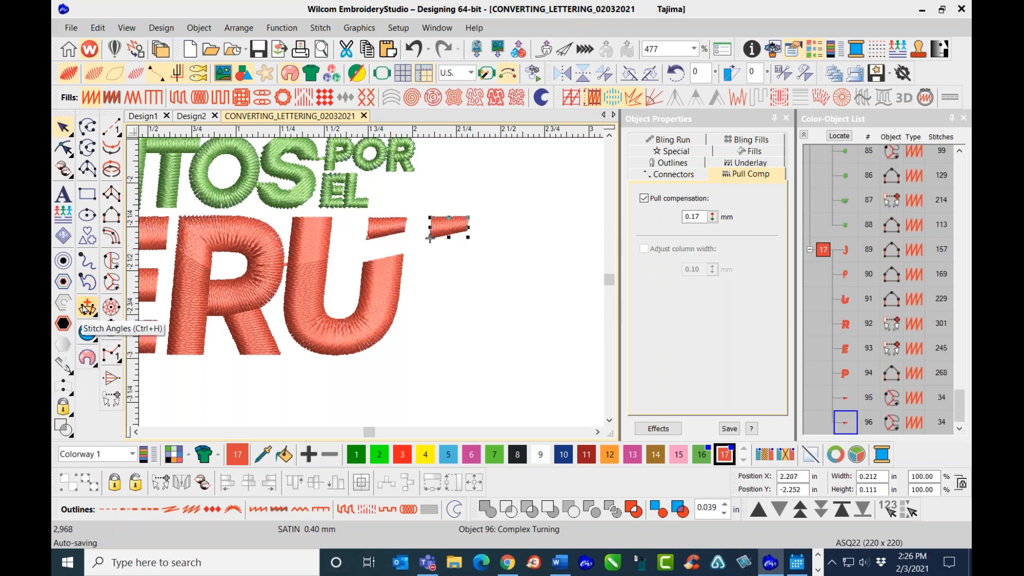
left_click(87, 308)
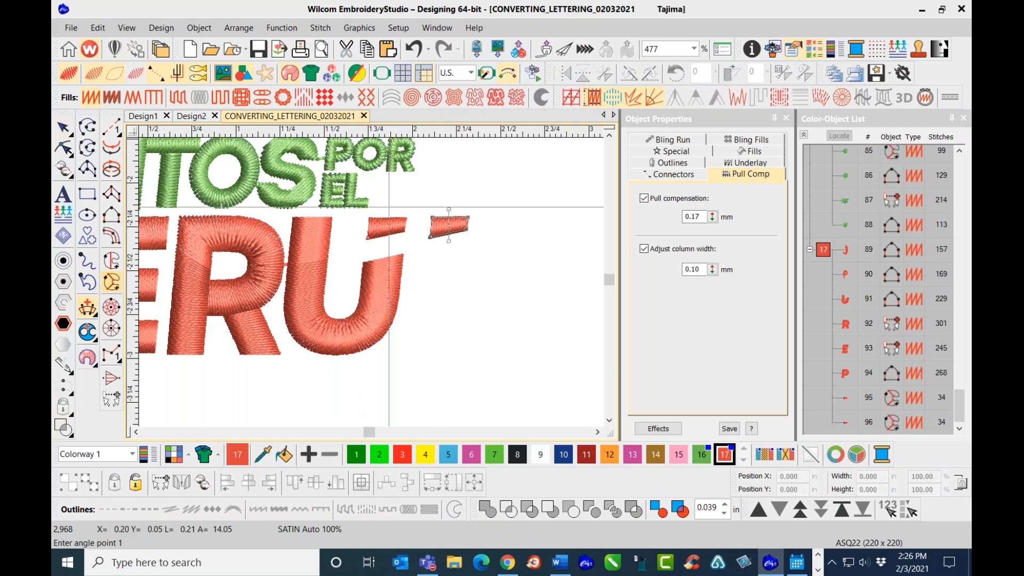
left_click(63, 128)
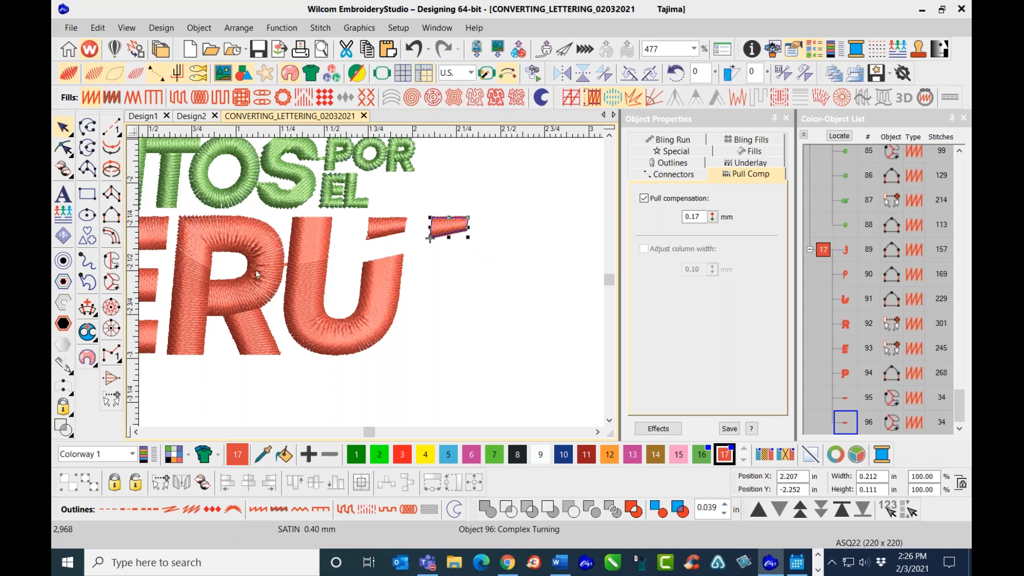
left_click(88, 309)
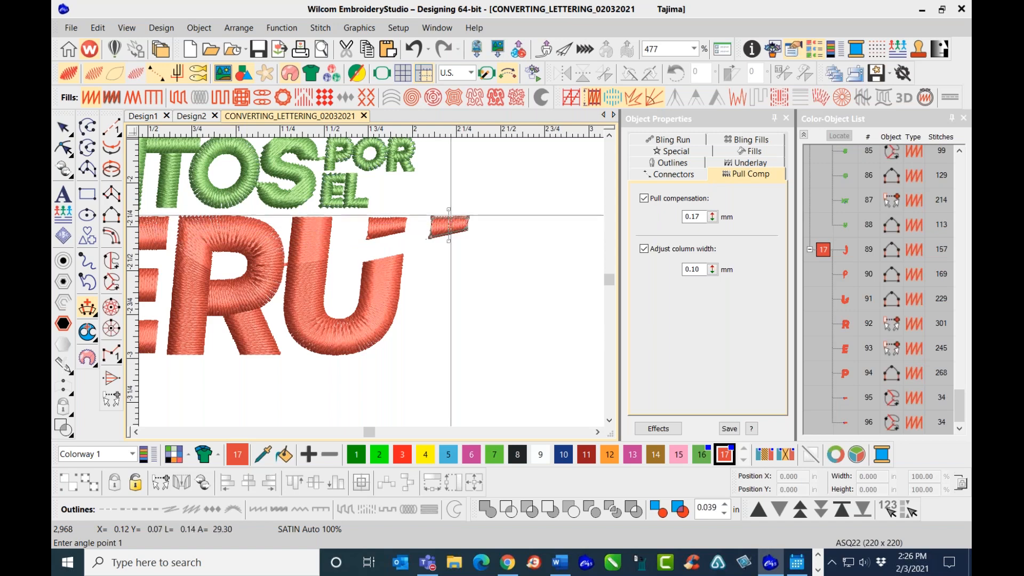
key("Escape")
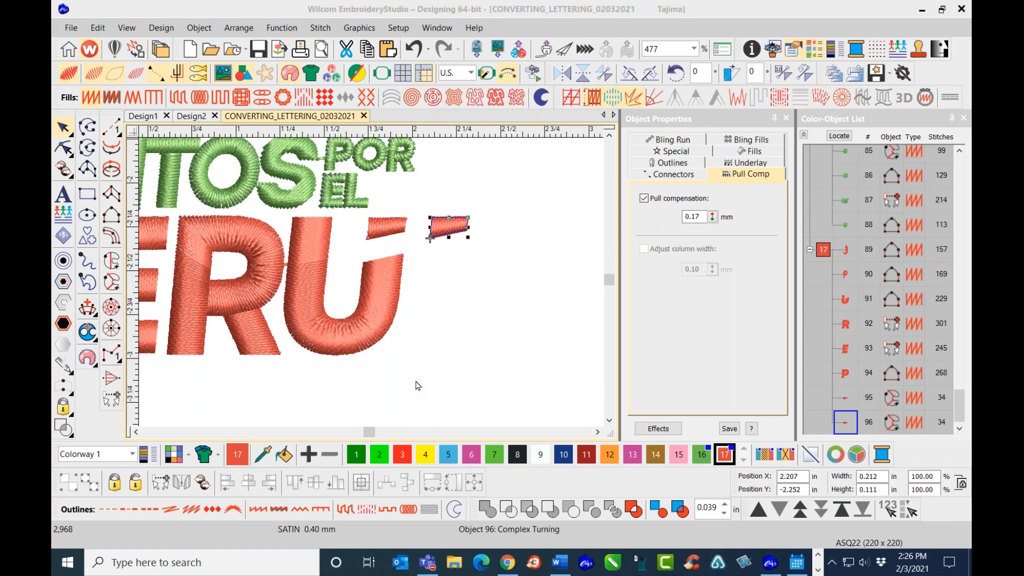
- Convert the copied accent to a Complex Fill object and reselect it
right_click(446, 228)
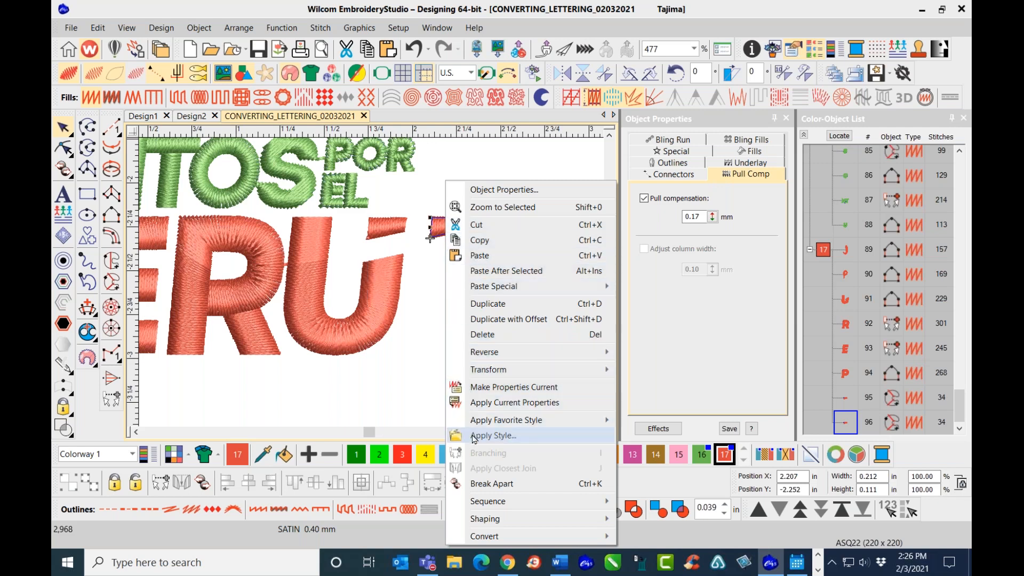
mouse_move(511, 540)
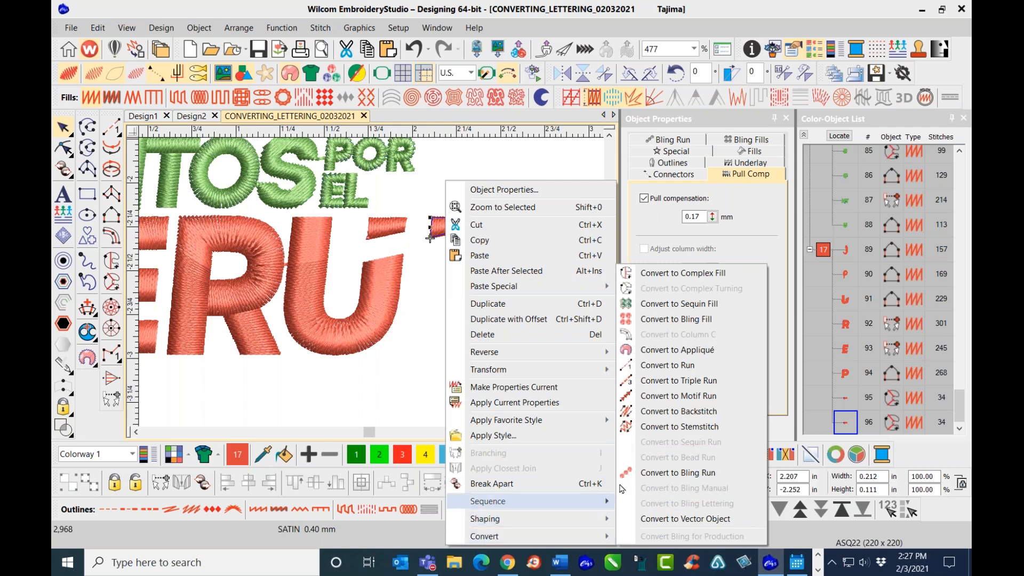
left_click(668, 273)
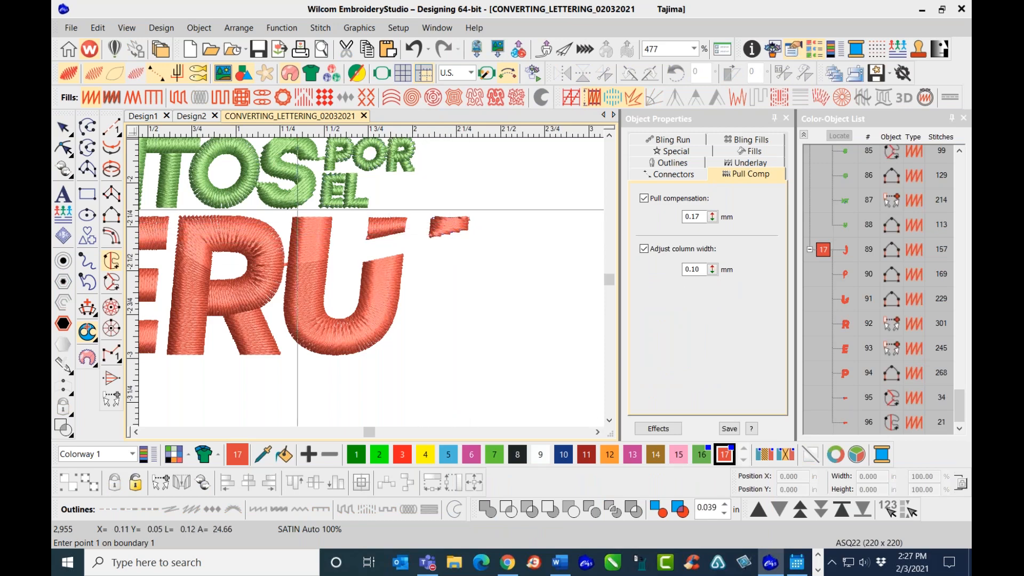
left_click(61, 125)
left_click(430, 236)
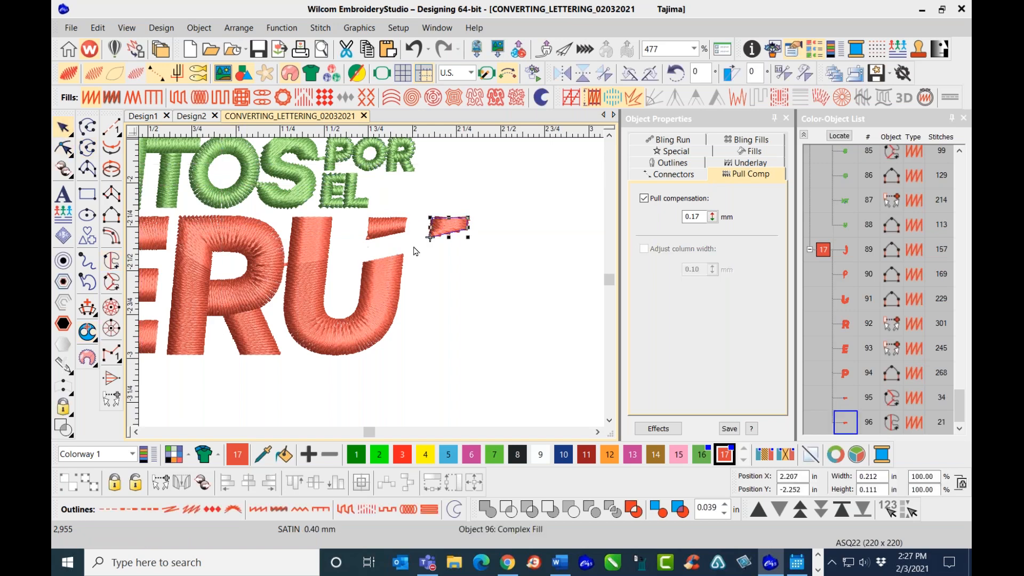
- Add a horizontal stitch angle at 0° across the copied accent and return to object selection
scroll(372, 287, "up", 2)
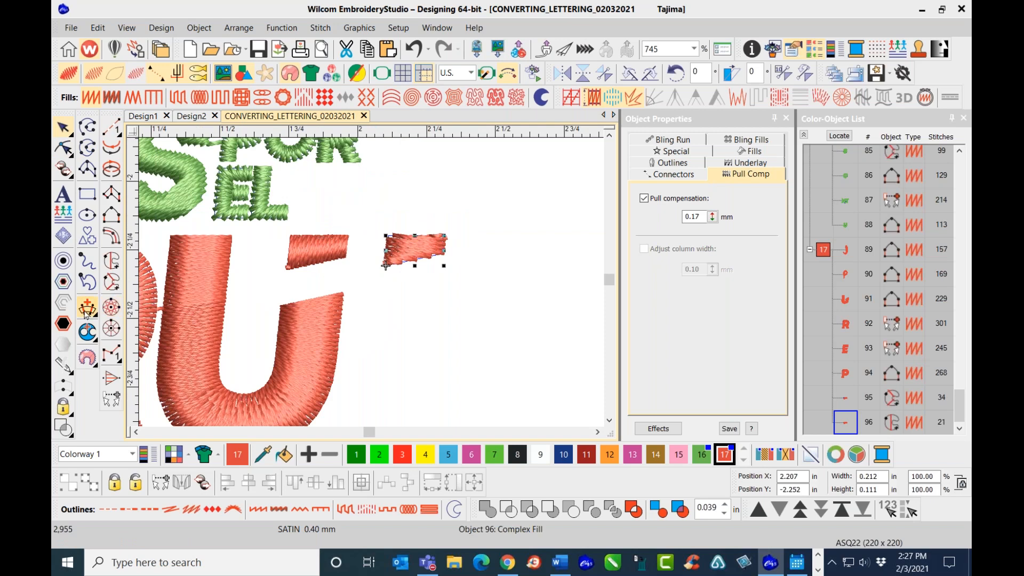
left_click(87, 308)
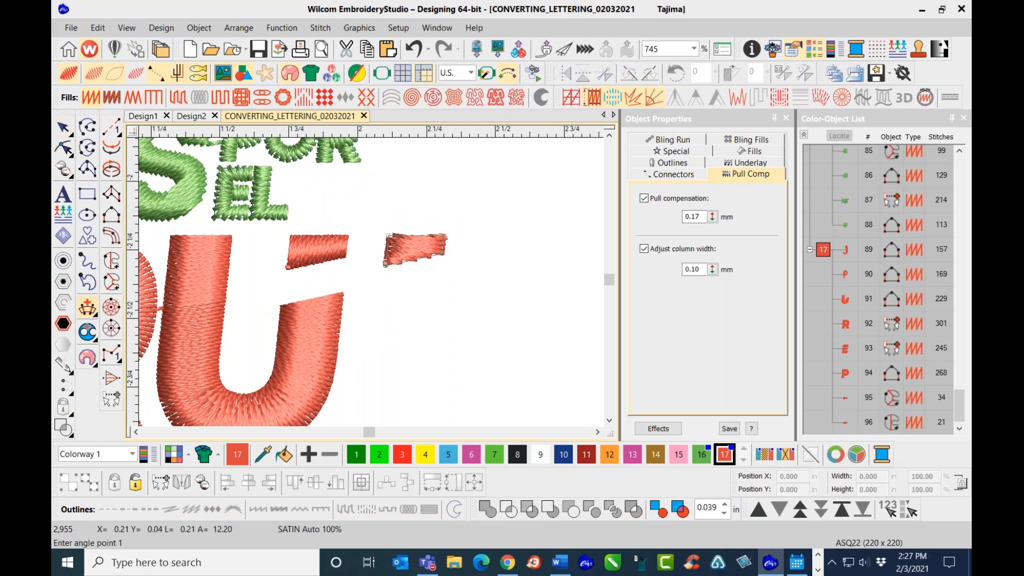
left_click(377, 248)
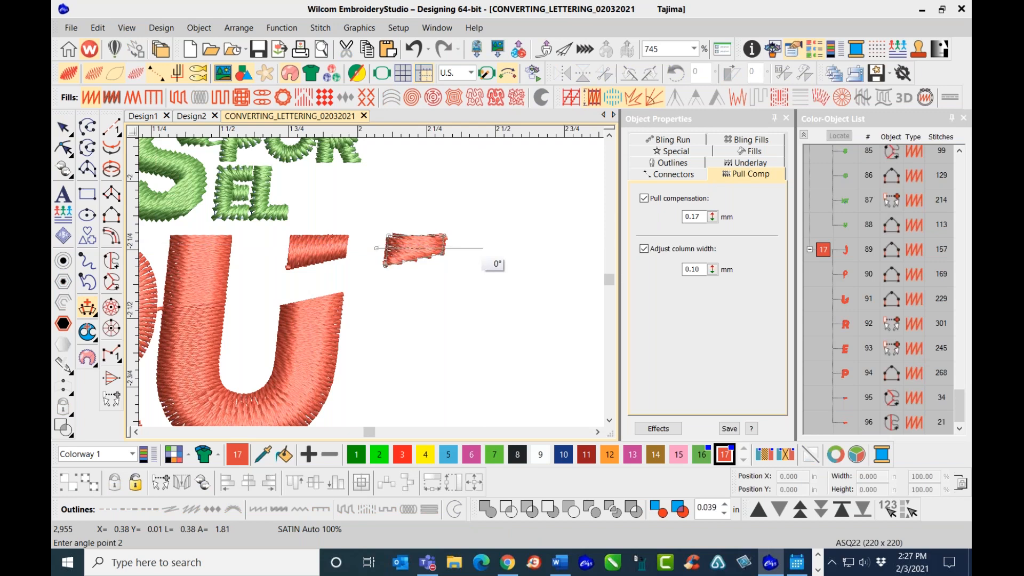
left_click(497, 239)
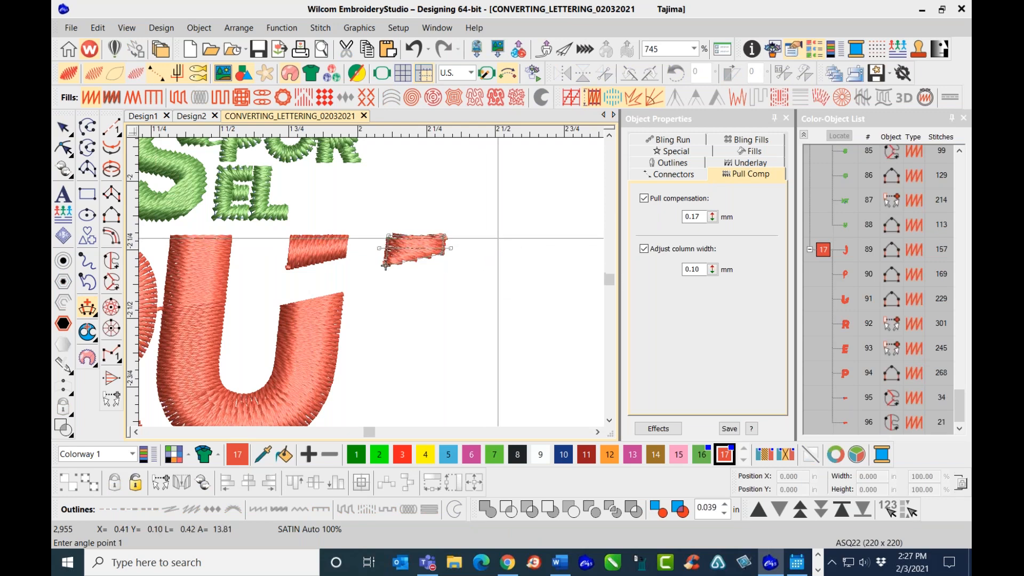
key("h")
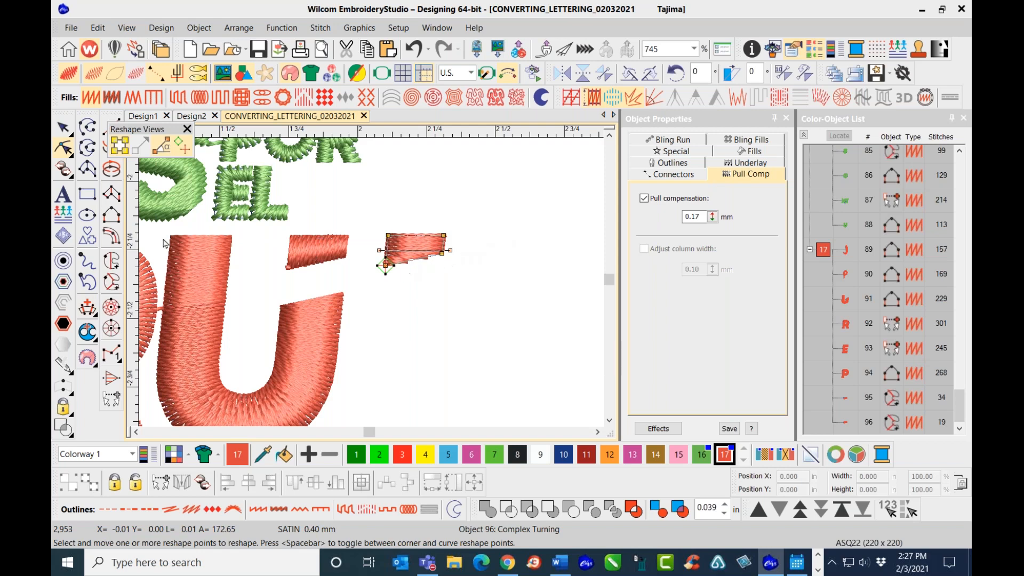
left_click(64, 133)
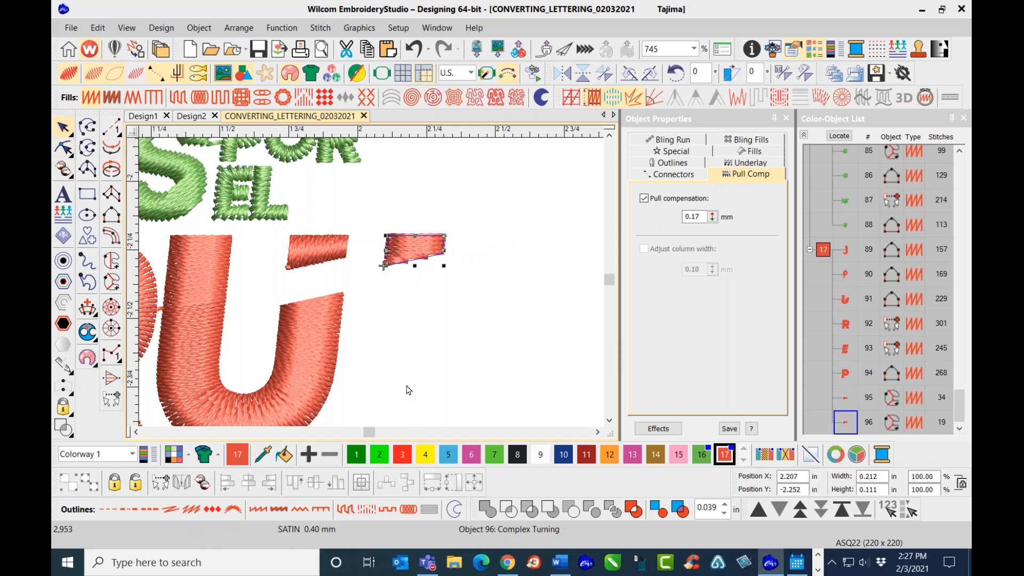
- Recolor the original accent above the U with pink thread color 15 and select the copied accent
left_click(342, 257)
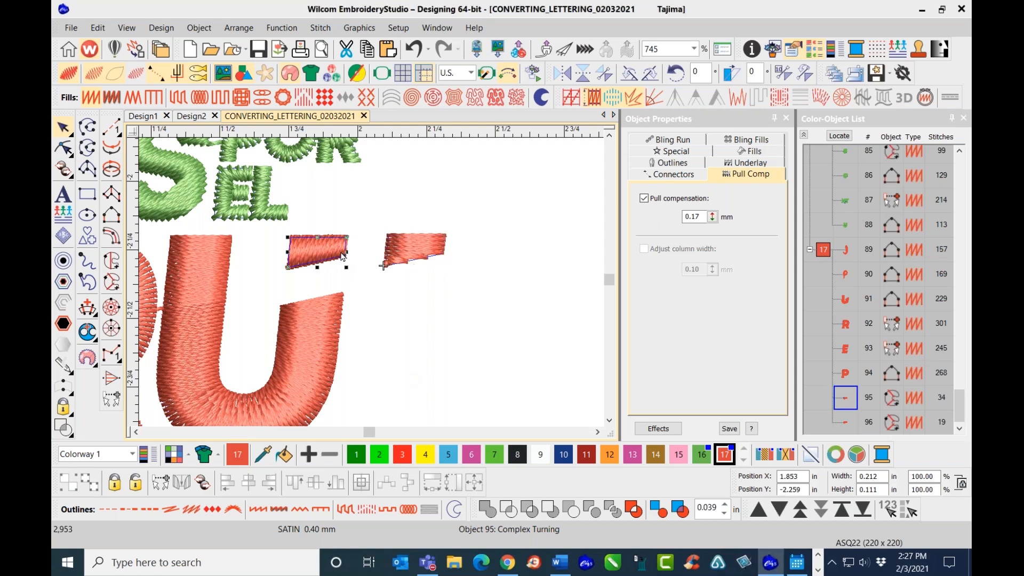
left_click(681, 453)
key("Tab")
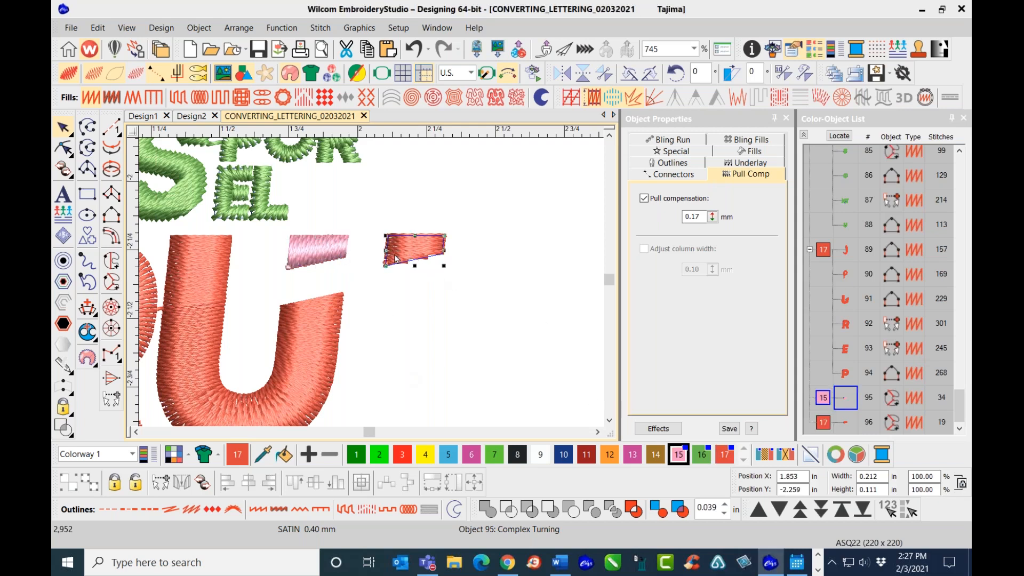
- Move the copied accent on top of the pink original above the U and deselect it
left_click_drag(313, 259, 312, 260)
left_click(356, 265)
scroll(293, 302, "down", 2)
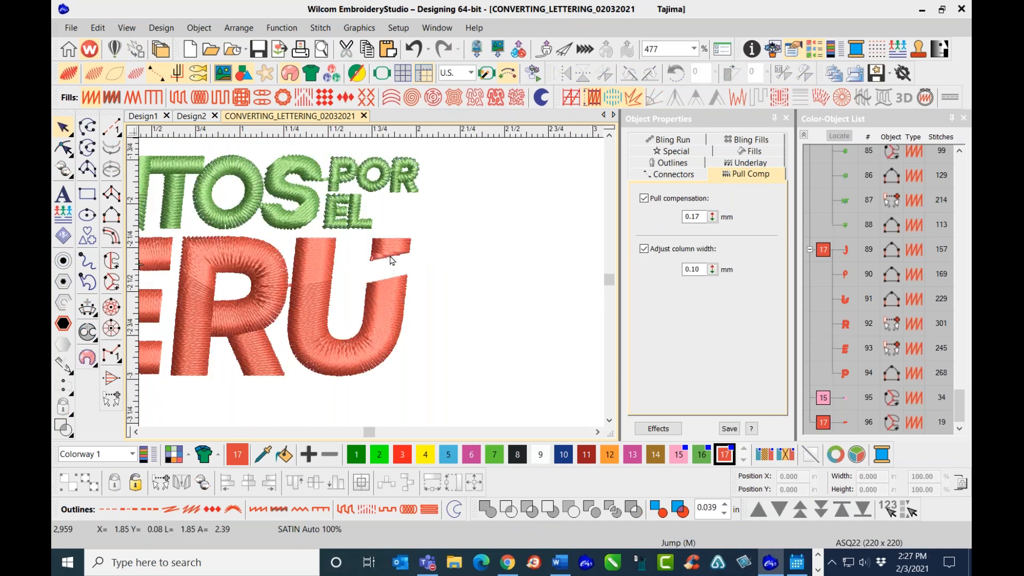
- Reshape the red accent over the pink one, raising the right end of its stitch angle line to a slight upward slope
scroll(392, 261, "up", 3)
left_click(372, 288)
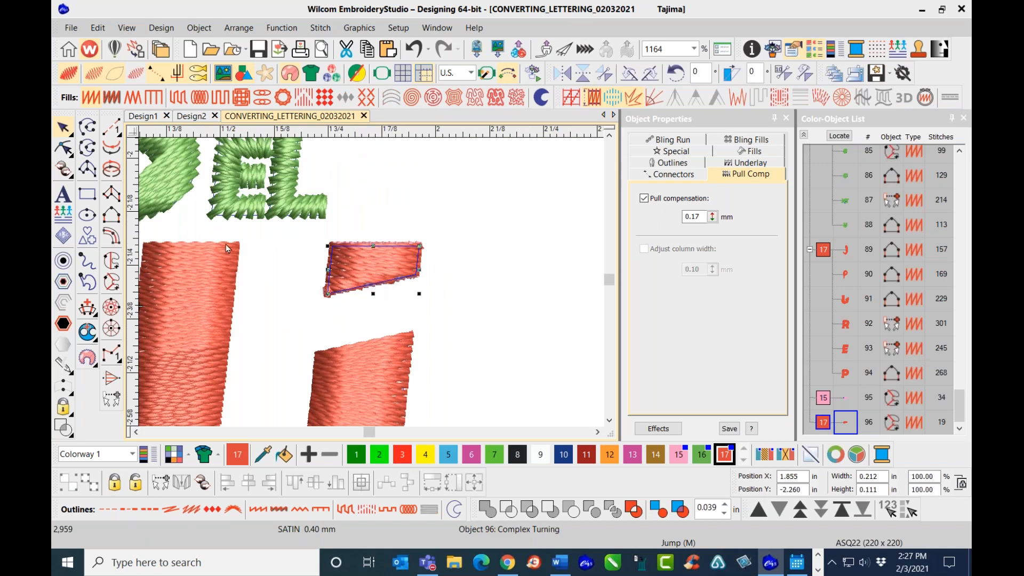
left_click(63, 149)
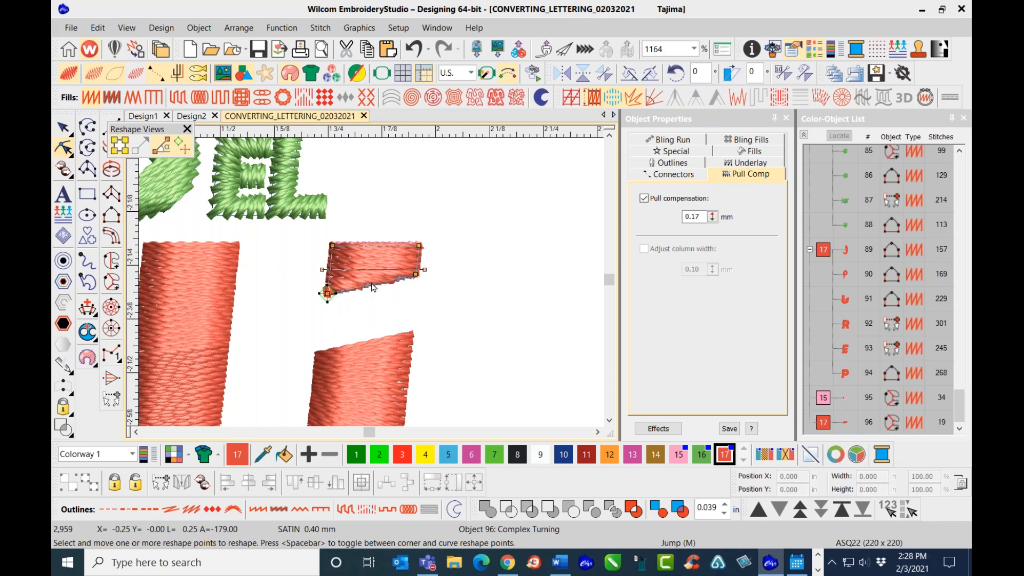
scroll(372, 287, "up", 3)
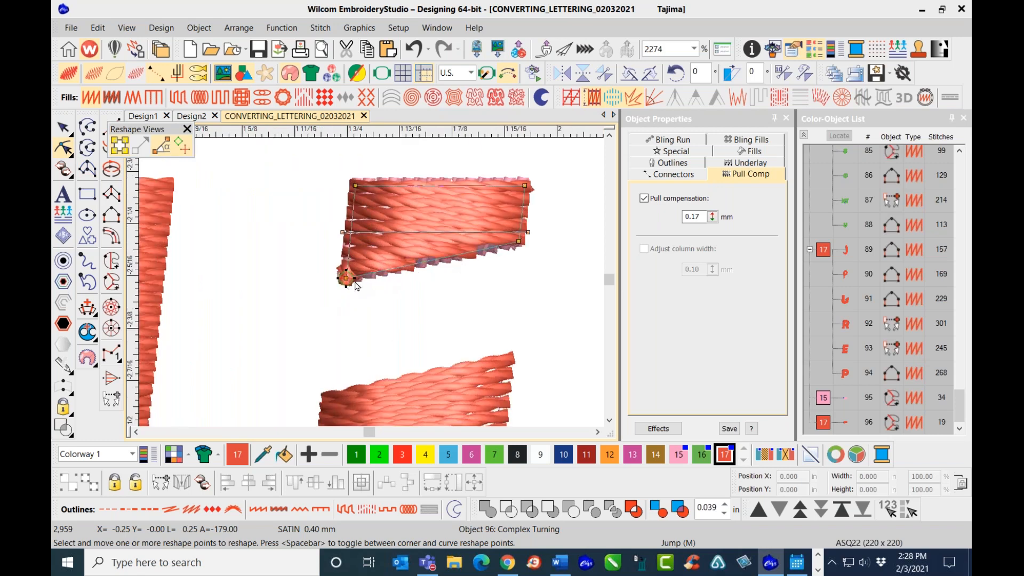
scroll(372, 288, "up", 2)
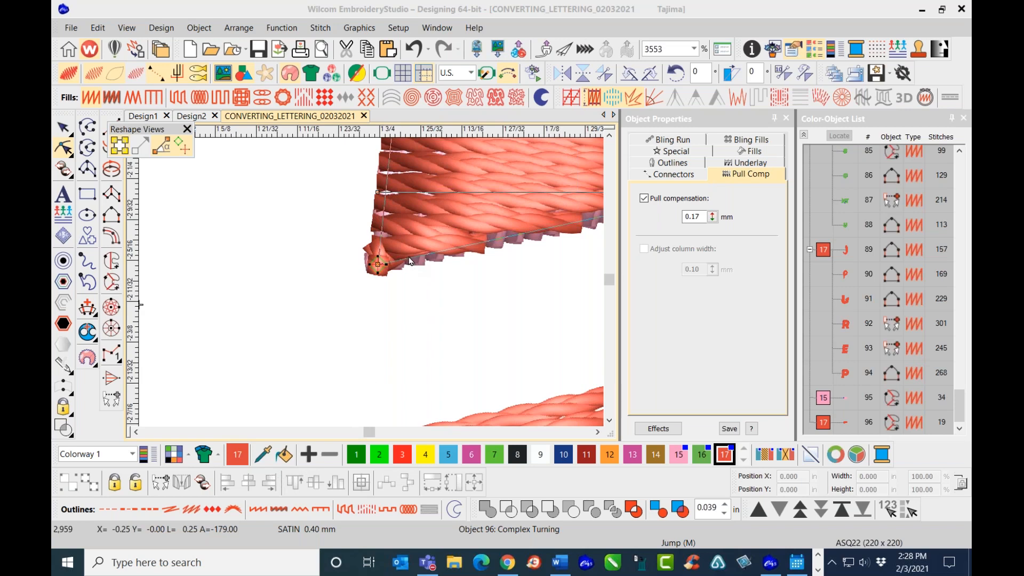
scroll(425, 259, "down", 2)
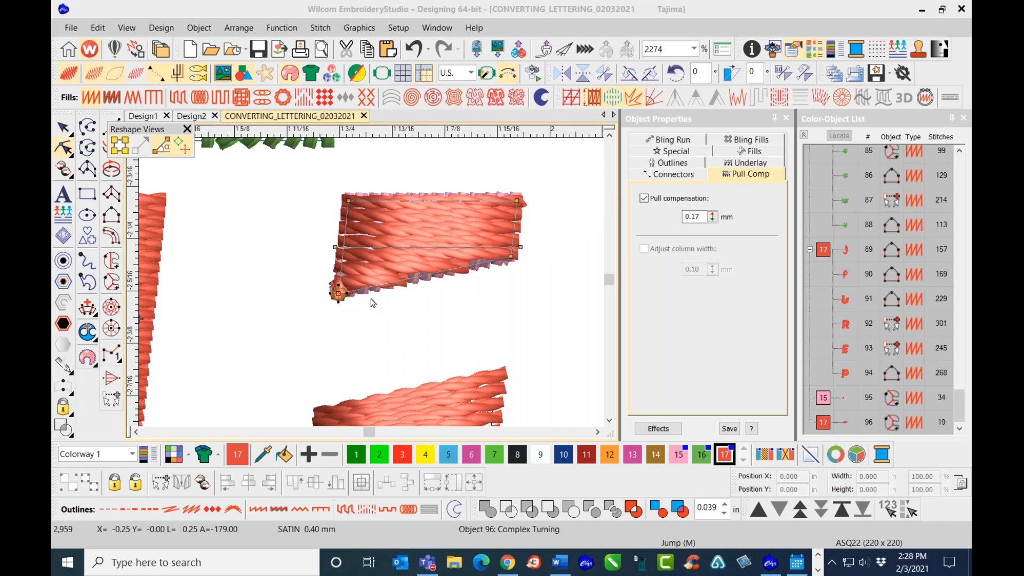
scroll(367, 299, "down", 1)
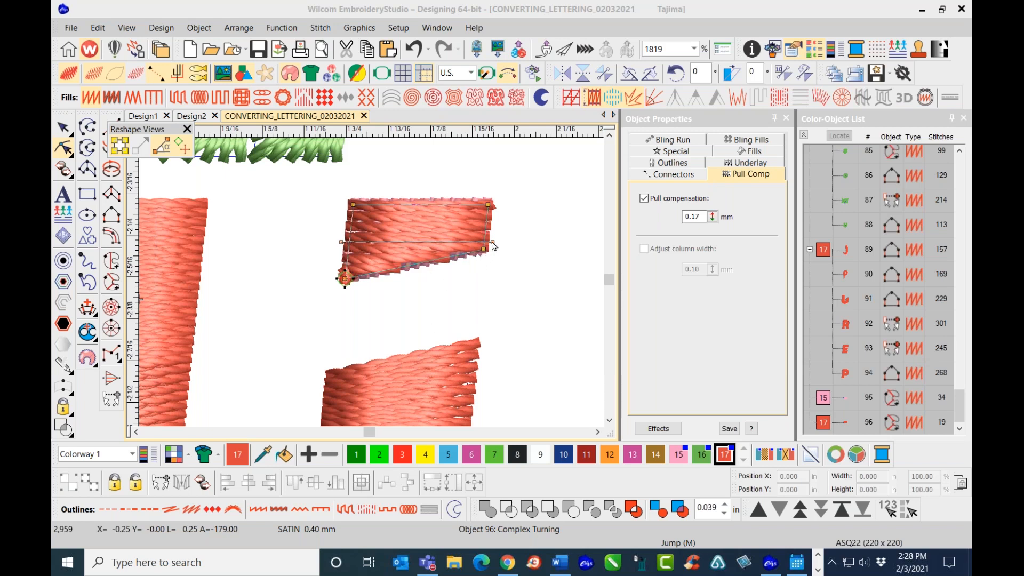
left_click_drag(493, 245, 494, 226)
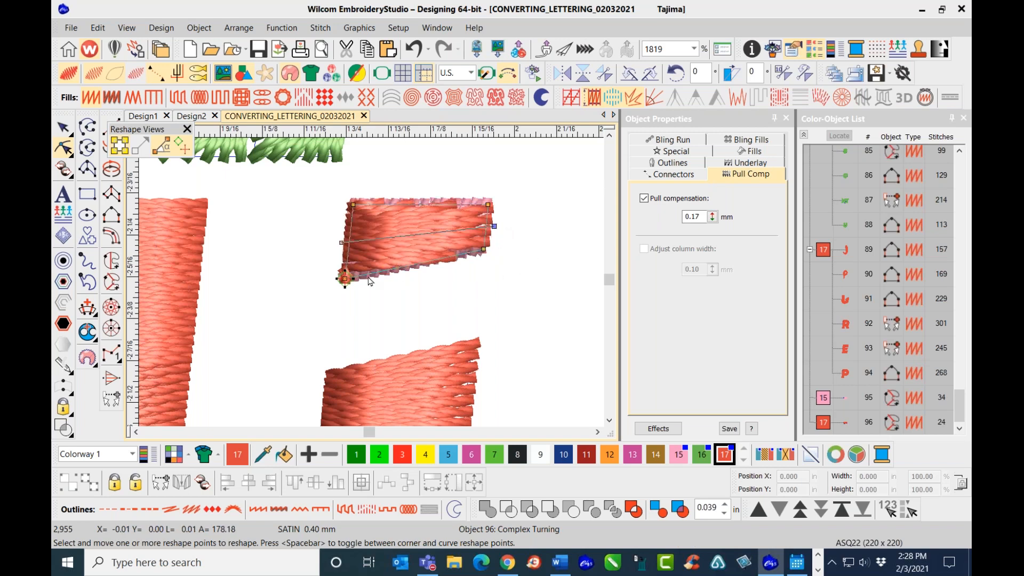
left_click_drag(494, 226, 493, 232)
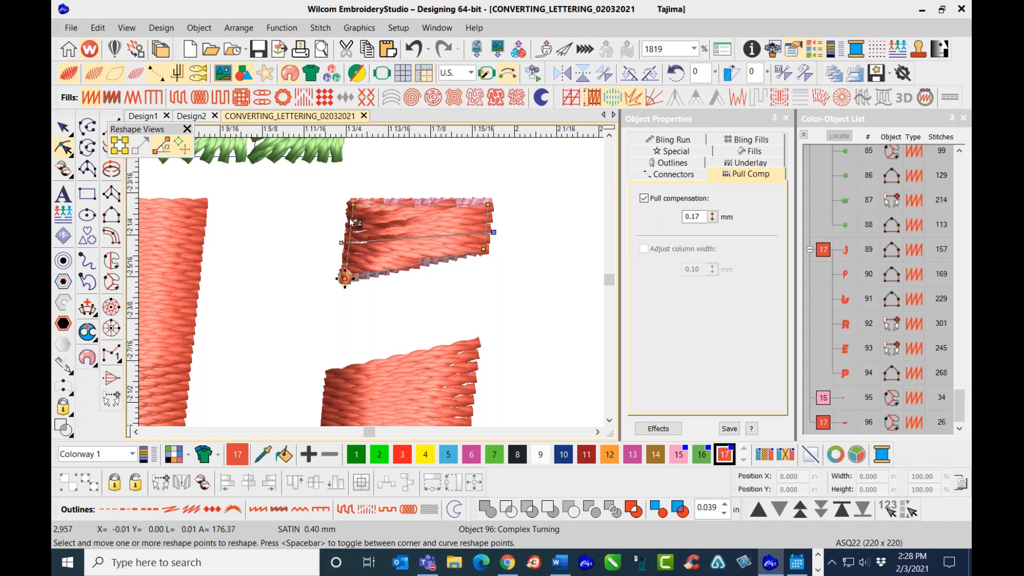
- Add a second, horizontal stitch angle line across the accent, close to its top edge
left_click_drag(357, 211, 344, 218)
left_click_drag(415, 200, 521, 210)
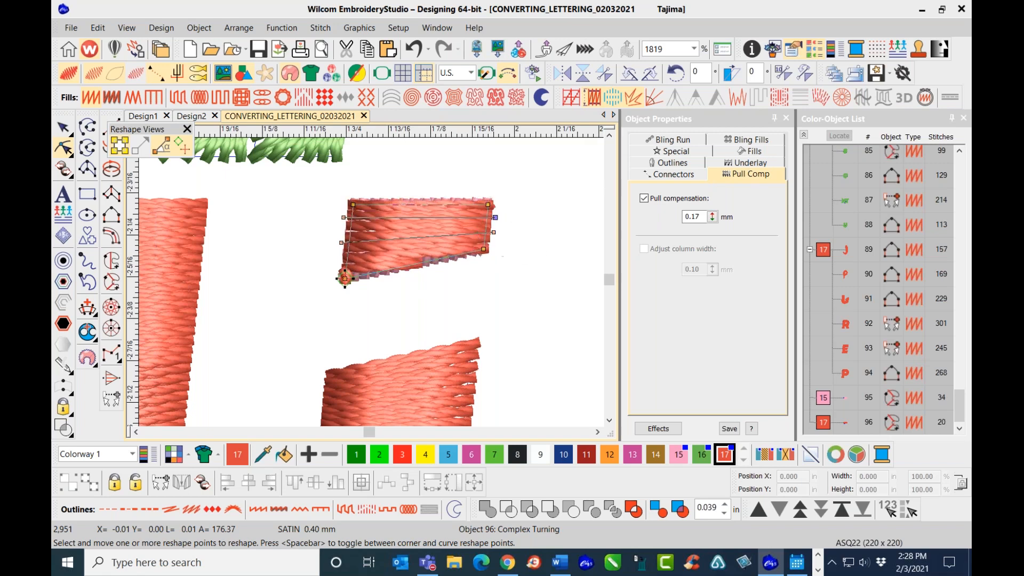
- Steepen the slope of the red accent's lower stitch angle line by lowering its left end, and deselect the accent
left_click_drag(342, 243, 340, 254)
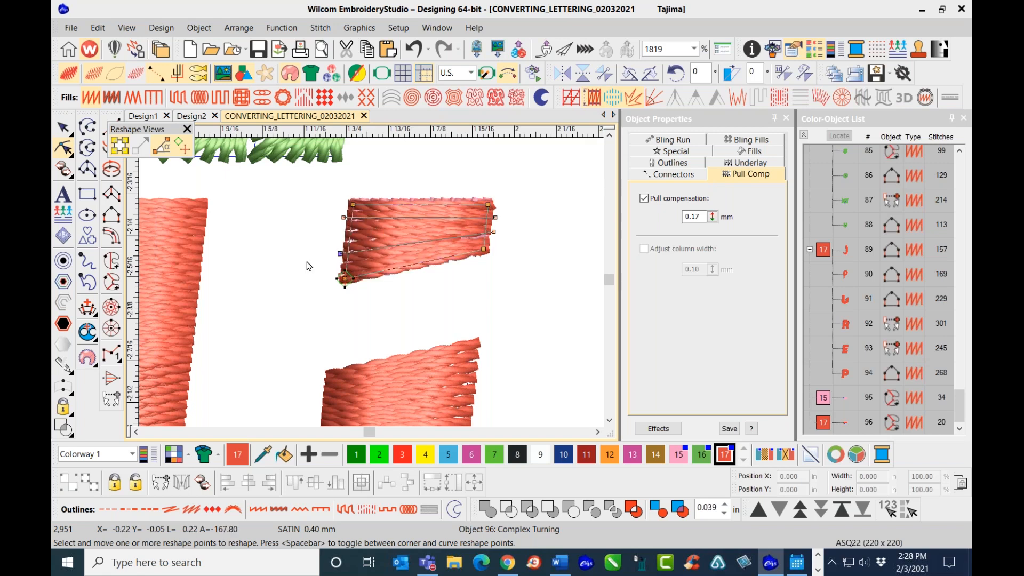
scroll(379, 292, "down", 2)
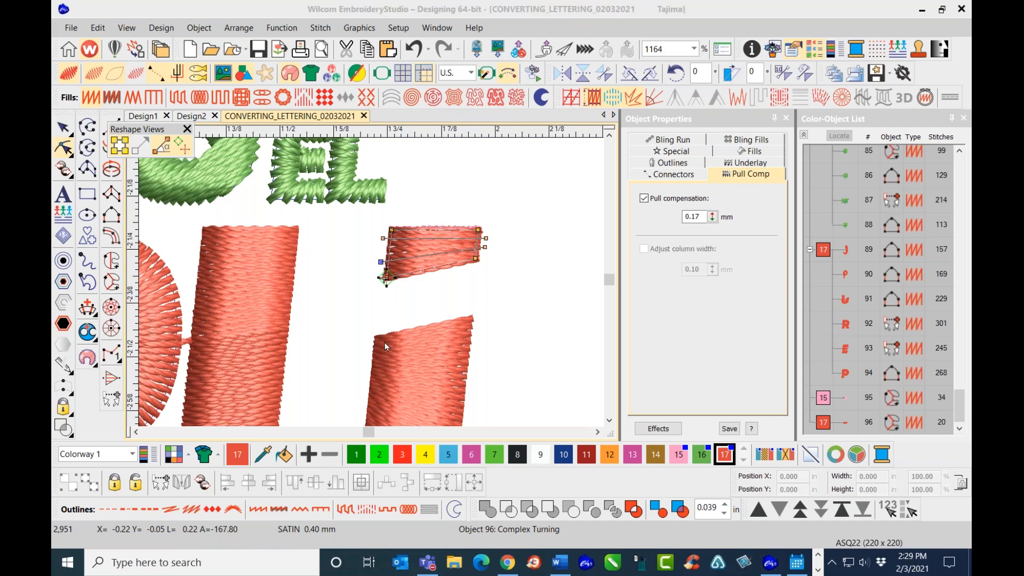
left_click(63, 127)
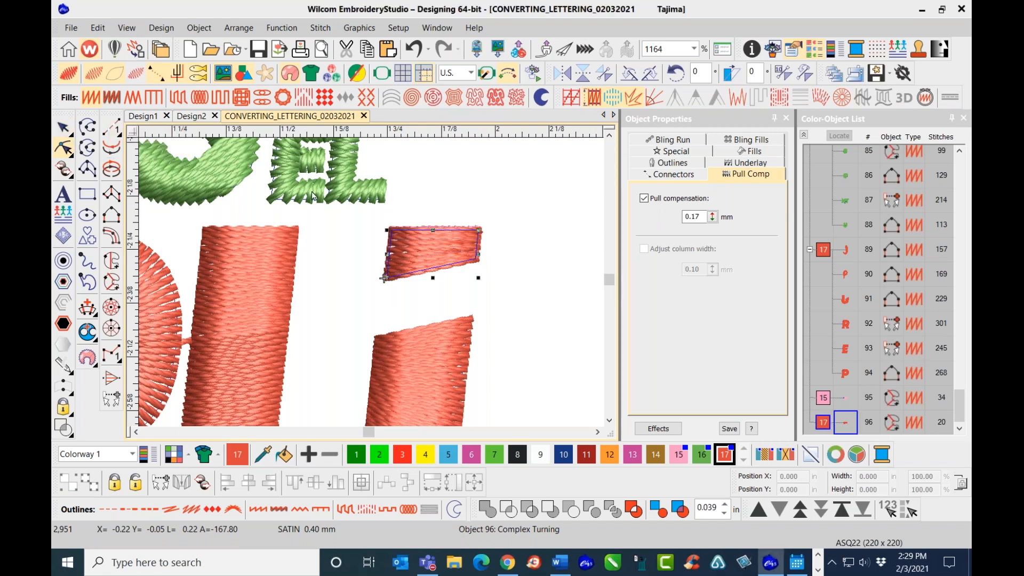
left_click(373, 285)
scroll(372, 286, "down", 4)
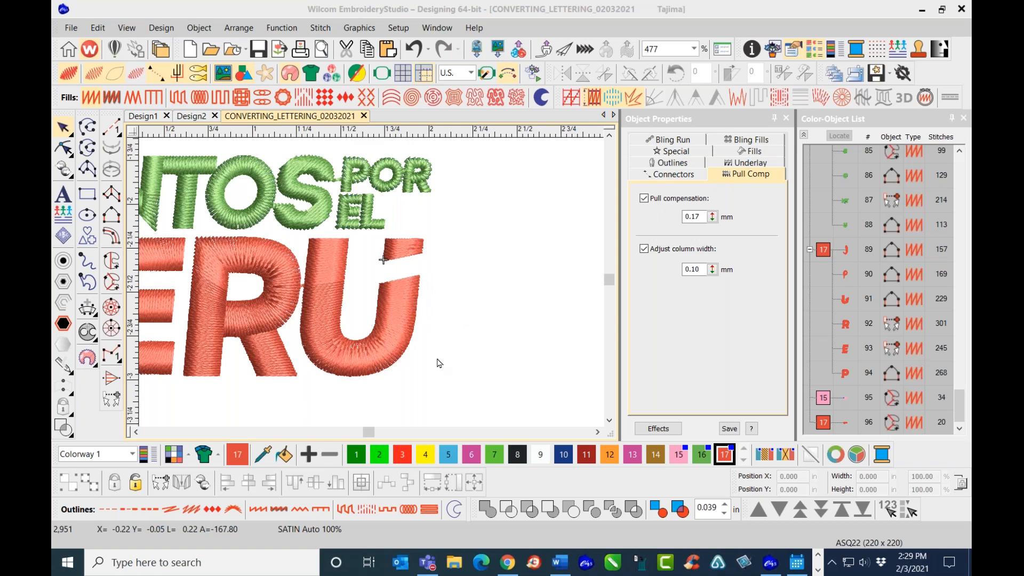
scroll(371, 282, "up", 3)
scroll(372, 280, "down", 2)
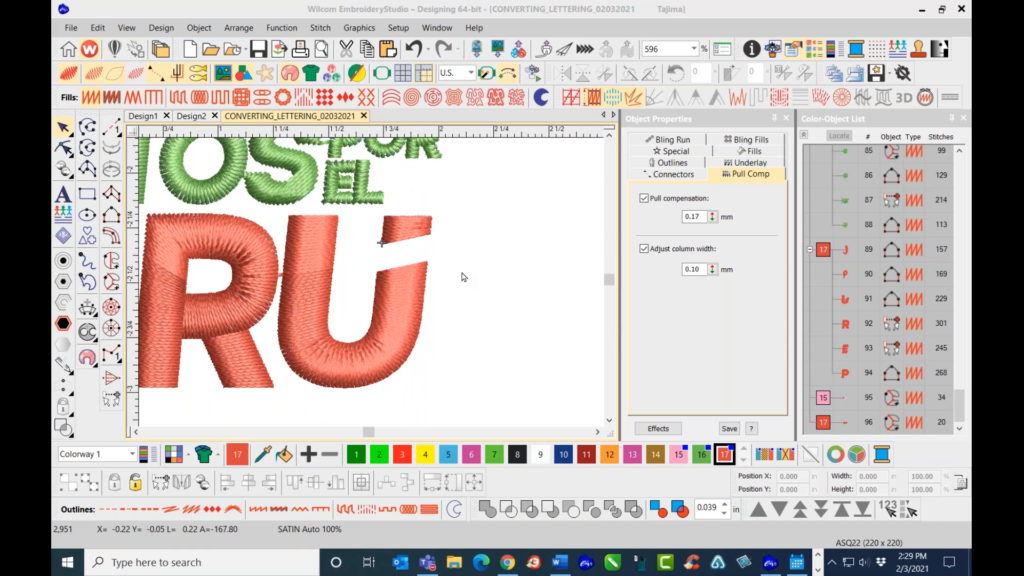
- Delete the pink accent beneath the red one above the U and save the design
left_click(846, 400)
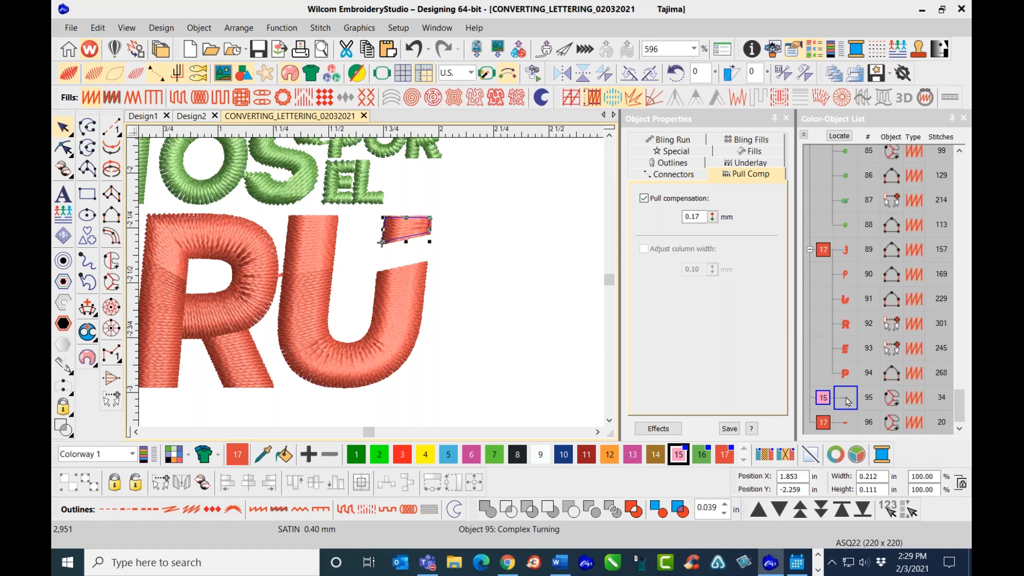
key("Delete")
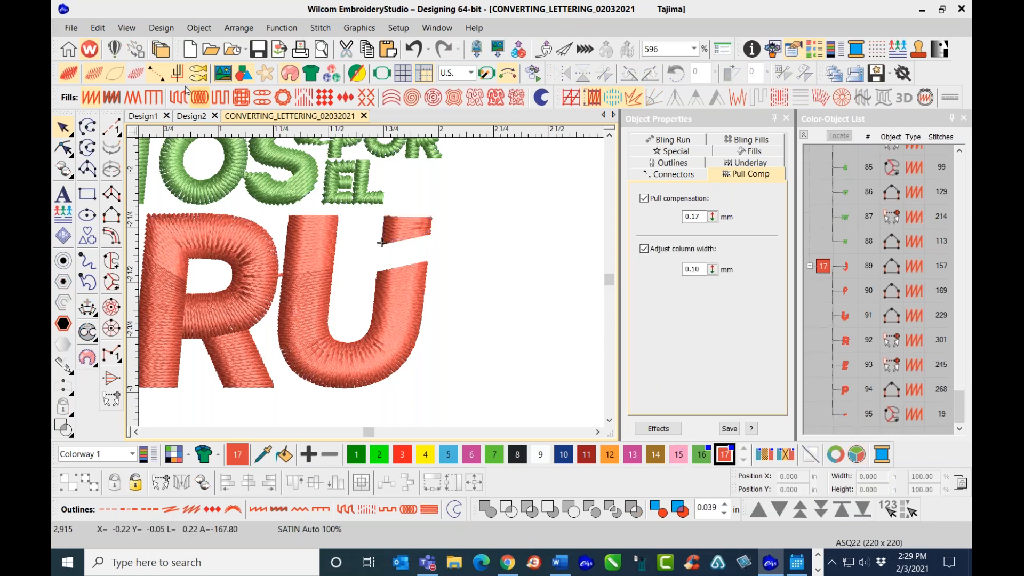
left_click(256, 51)
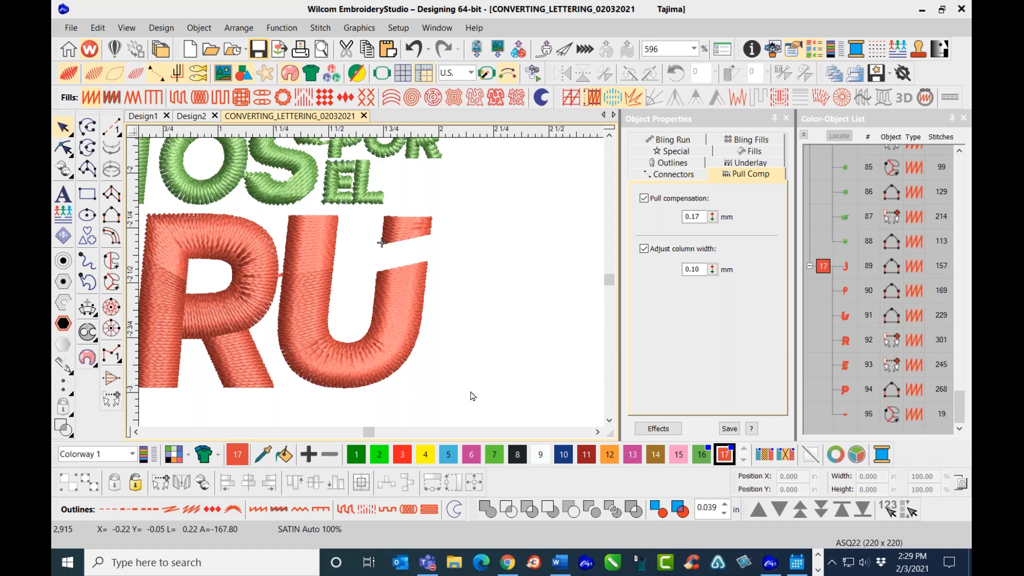
- Reduce the height of the red accent above the U by raising its bottom edge, and view the logo at actual size
scroll(371, 288, "down", 1)
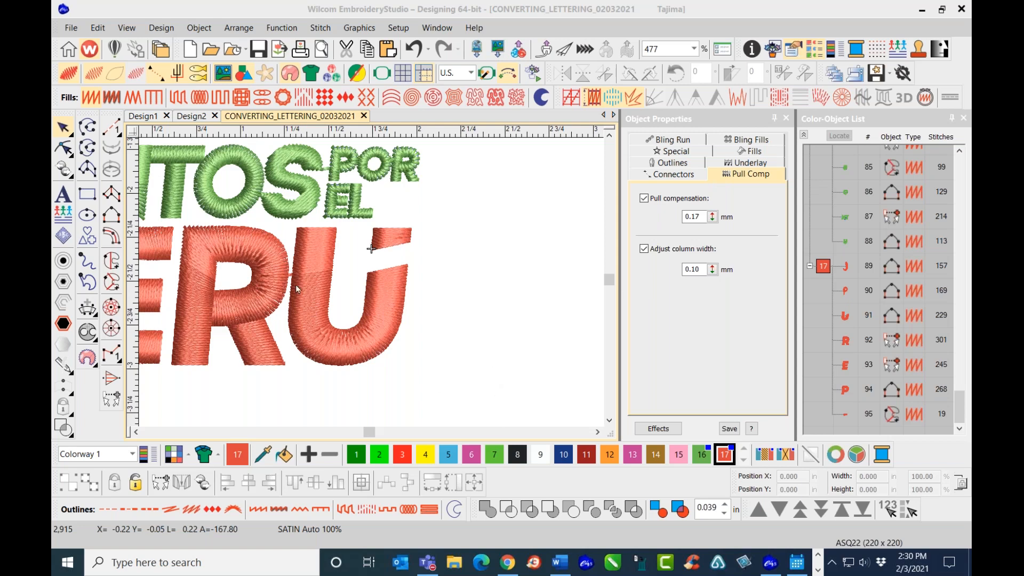
scroll(371, 280, "up", 3)
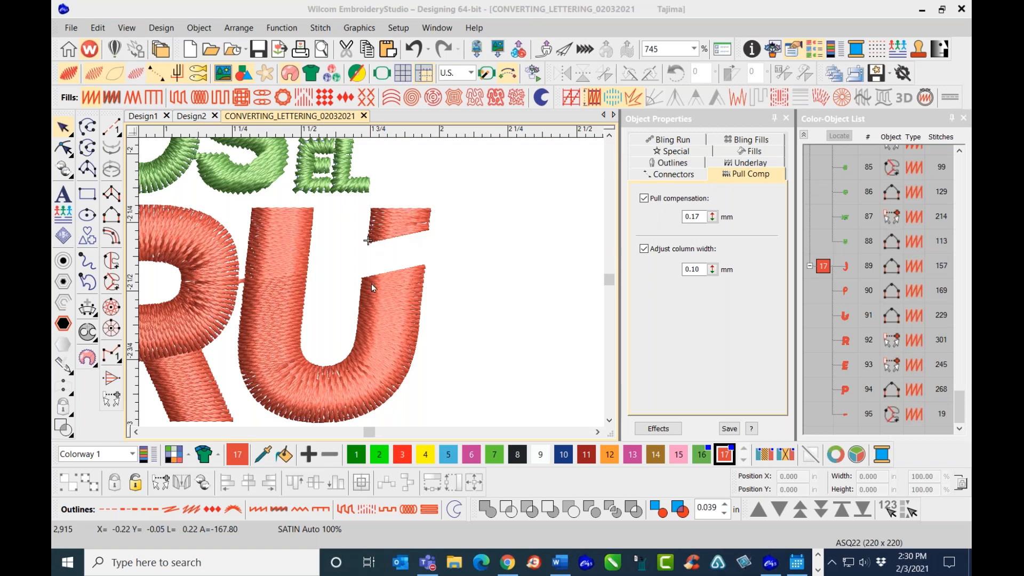
scroll(392, 276, "down", 2)
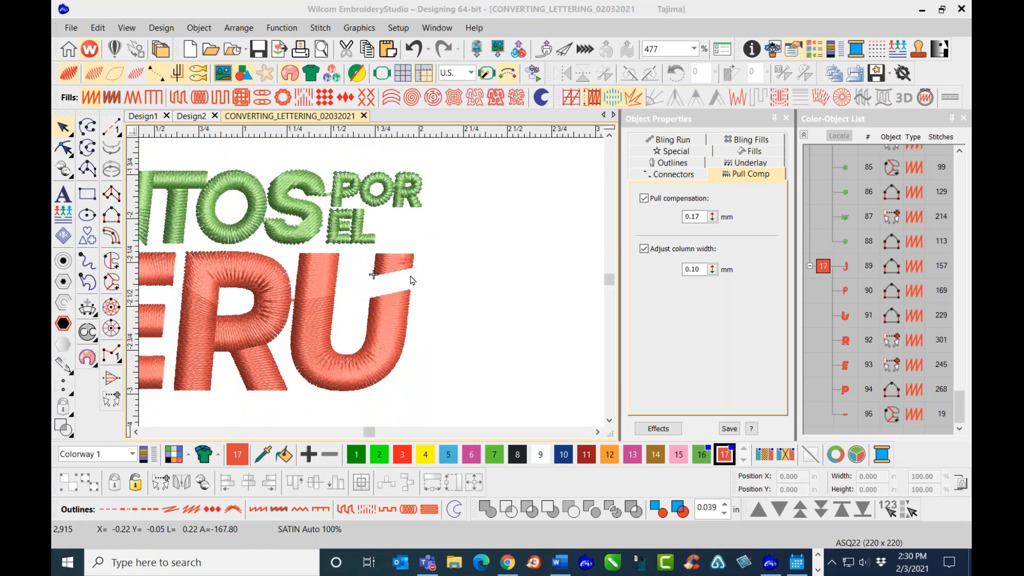
scroll(395, 282, "up", 1)
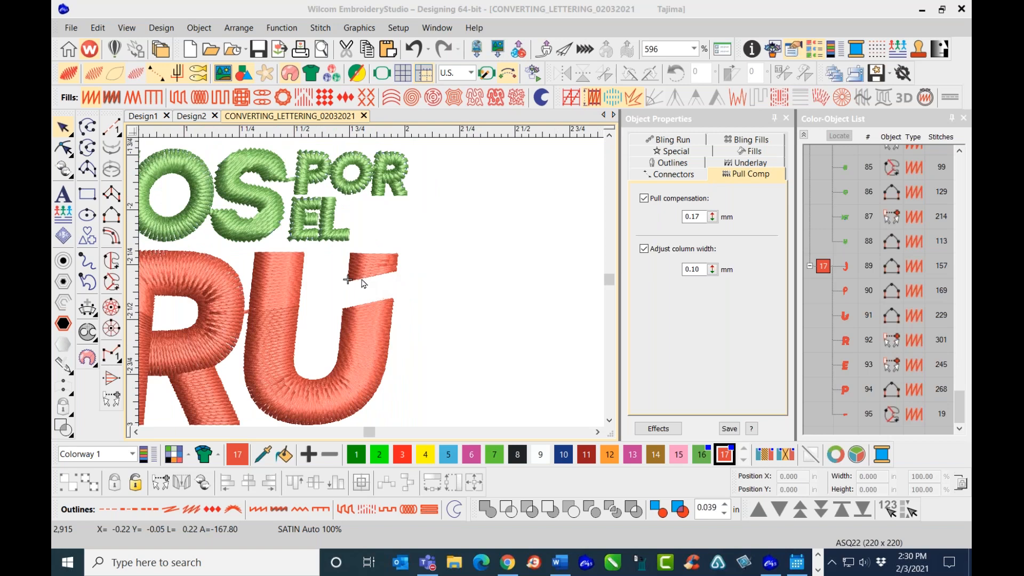
left_click(371, 278)
left_click_drag(372, 279, 373, 269)
left_click(445, 256)
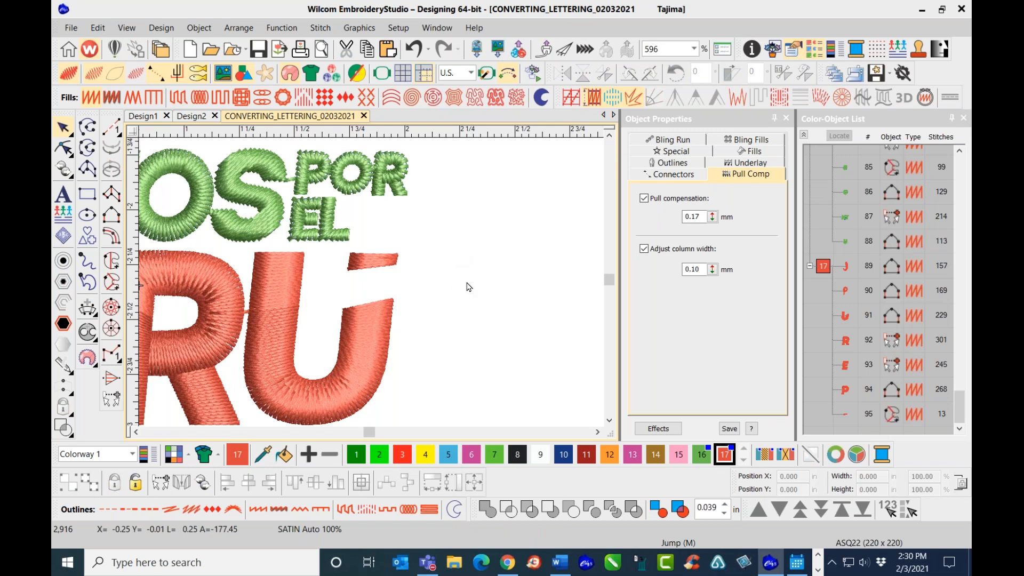
key("1")
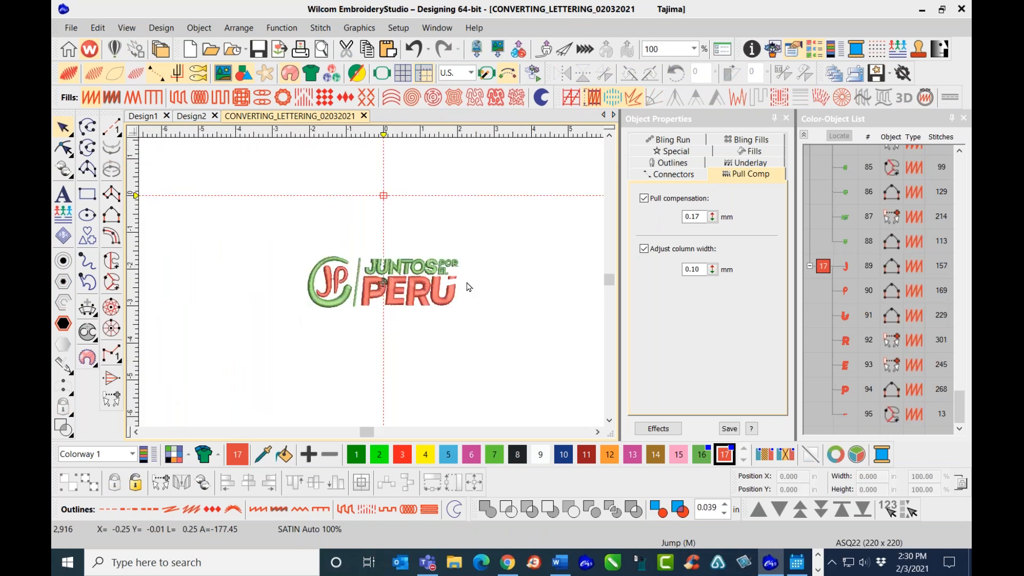
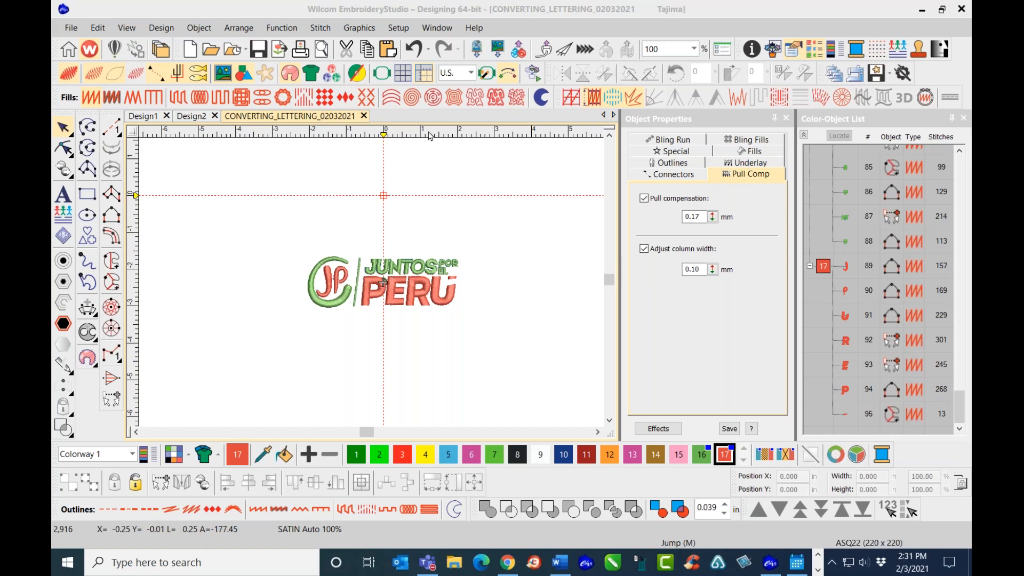
- Undo the height reduction of the red accent, keeping the pink accent deleted
left_click(417, 50)
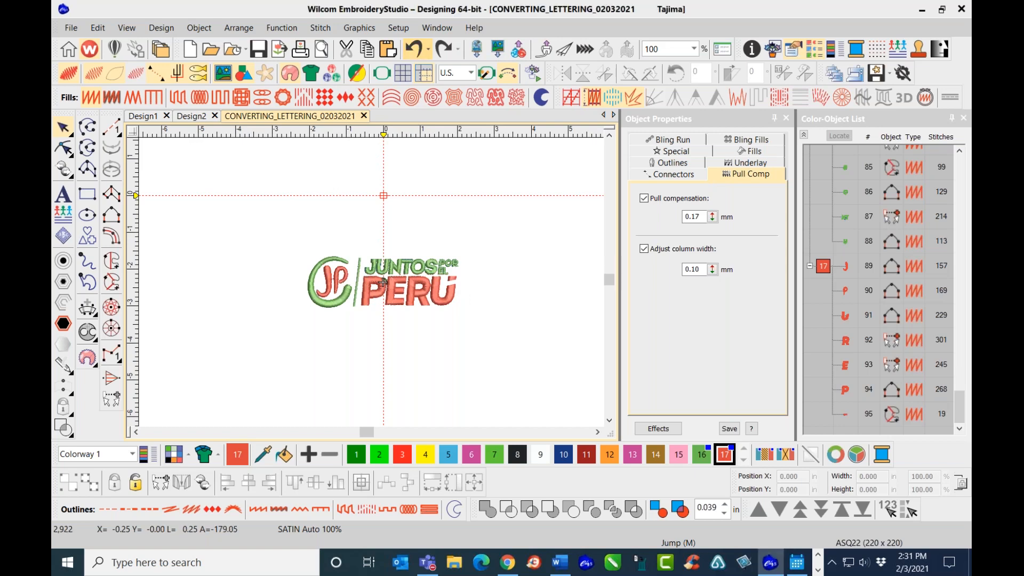
left_click(416, 50)
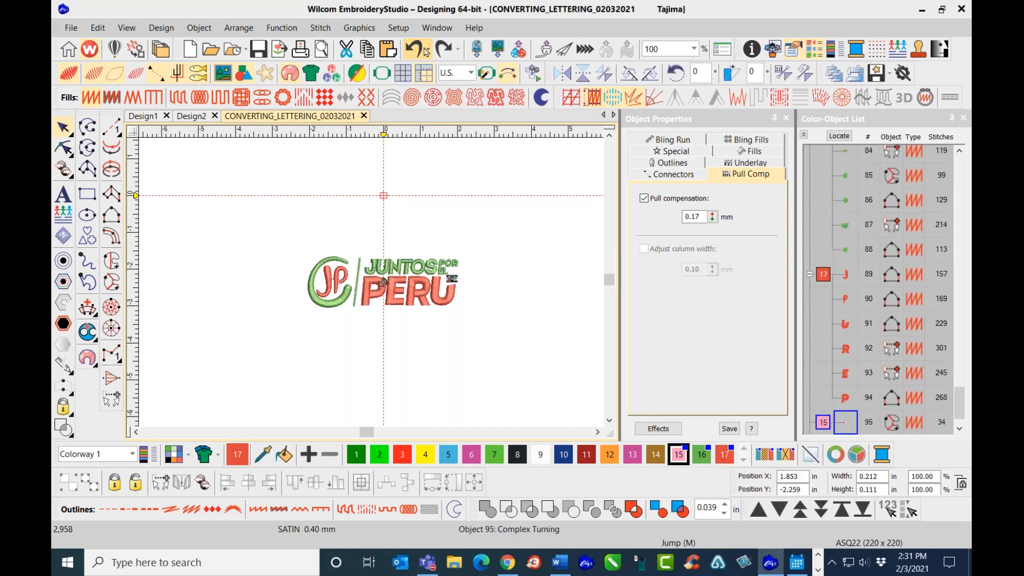
left_click(444, 49)
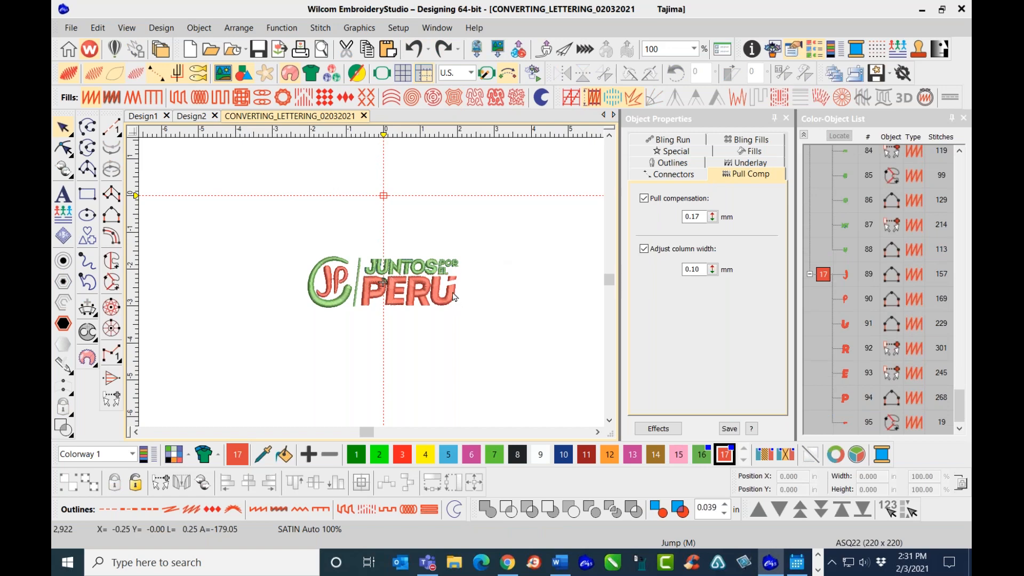
- Reshape the red accent above the U by nudging its two bottom corner points slightly downward, and deselect it
scroll(452, 288, "up", 6)
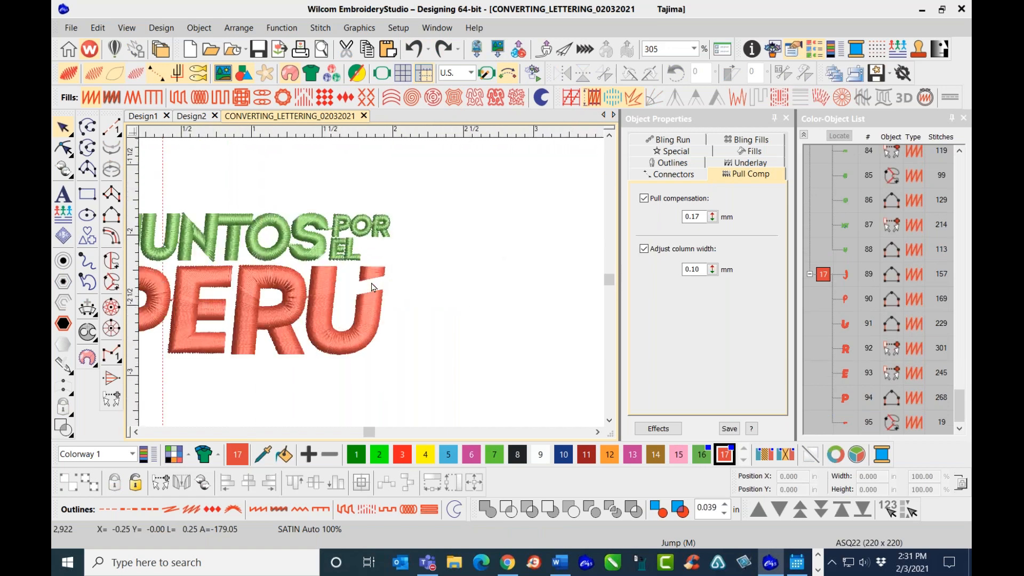
left_click(377, 270)
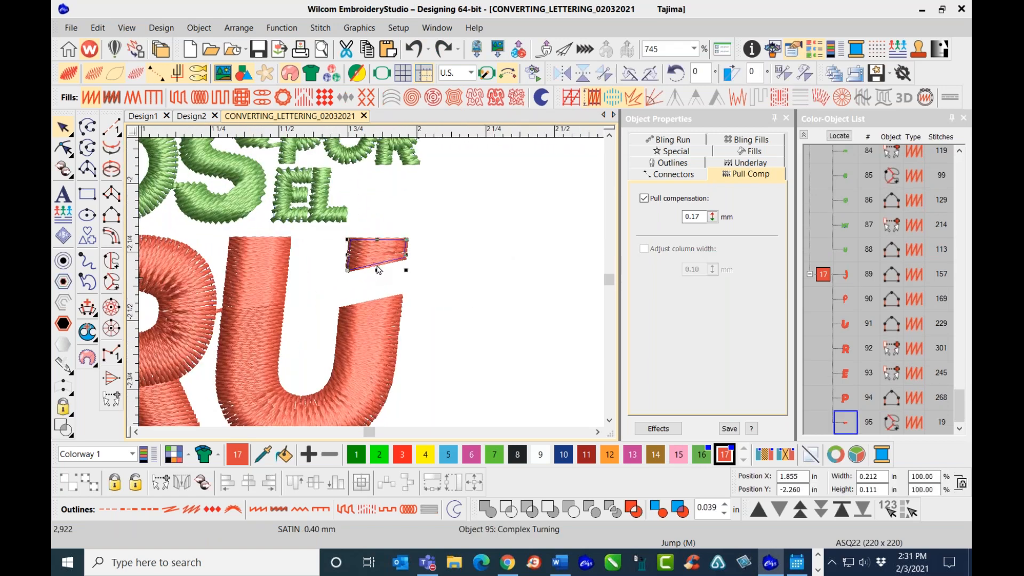
left_click(67, 150)
scroll(371, 287, "up", 2)
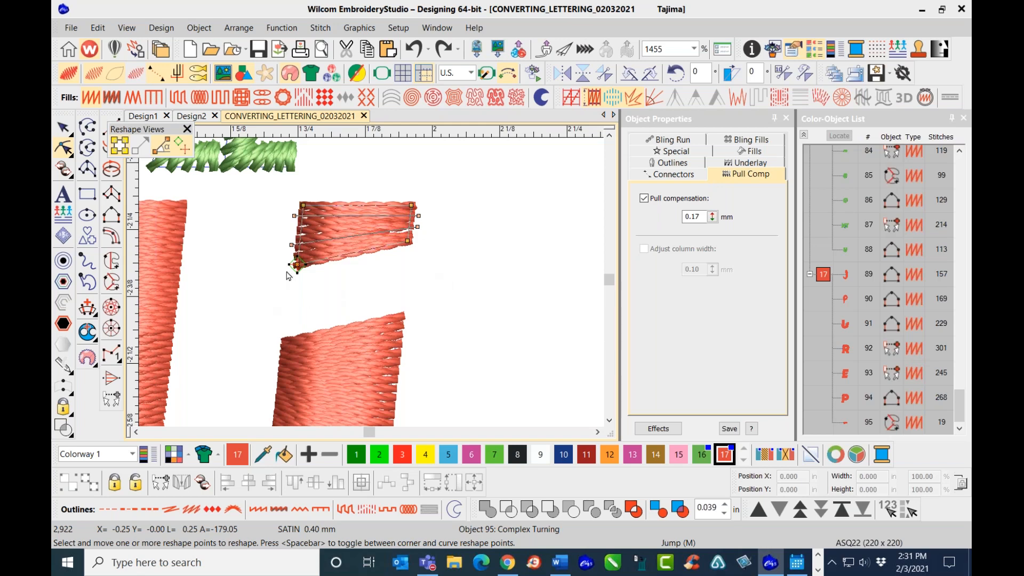
left_click_drag(274, 288, 438, 235)
key("Down")
key("Down")
key("Down")
key("Down")
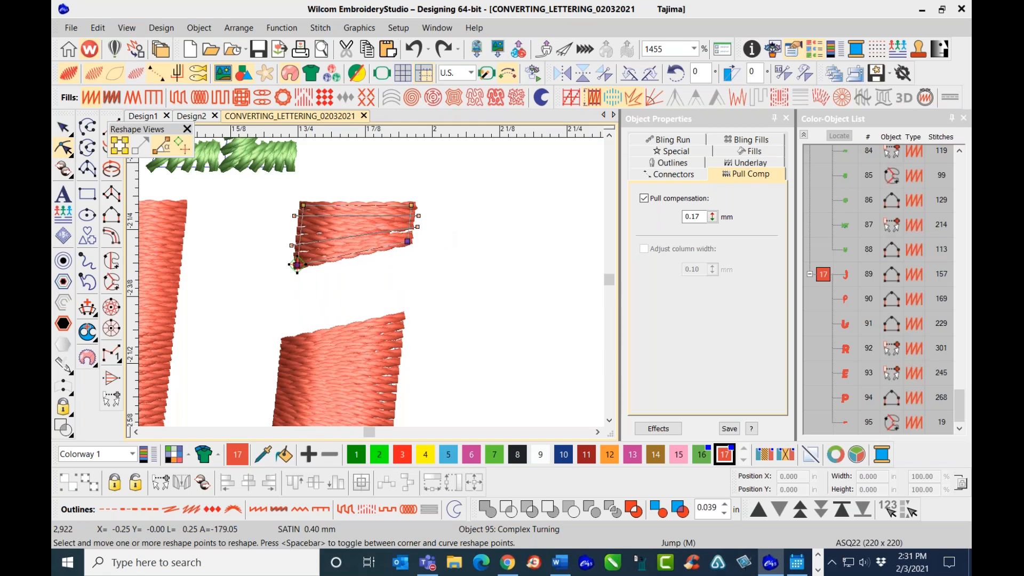
key("Down")
key("Down")
key("Down")
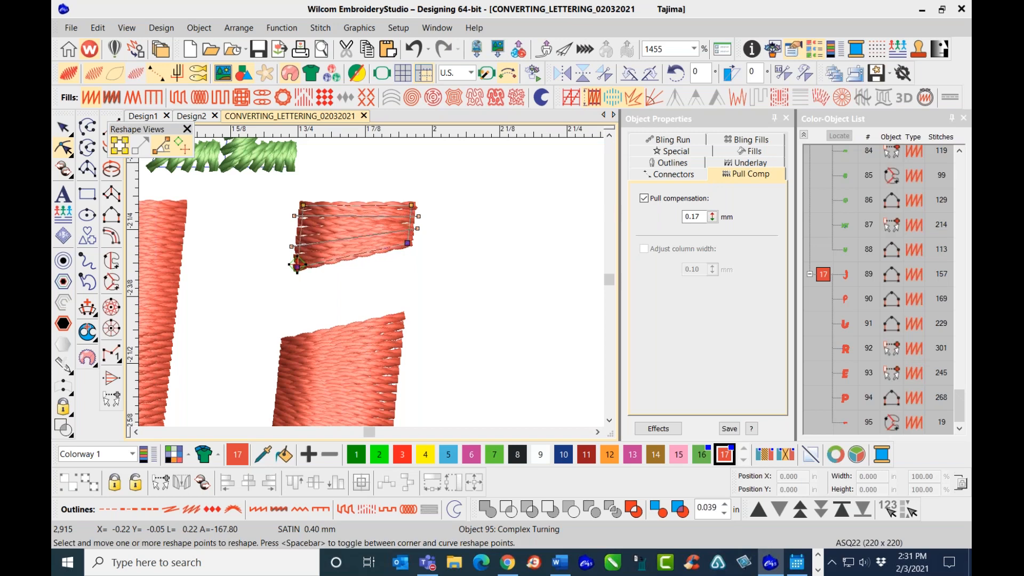
key("Down")
key("Down")
key("Down")
key("Down")
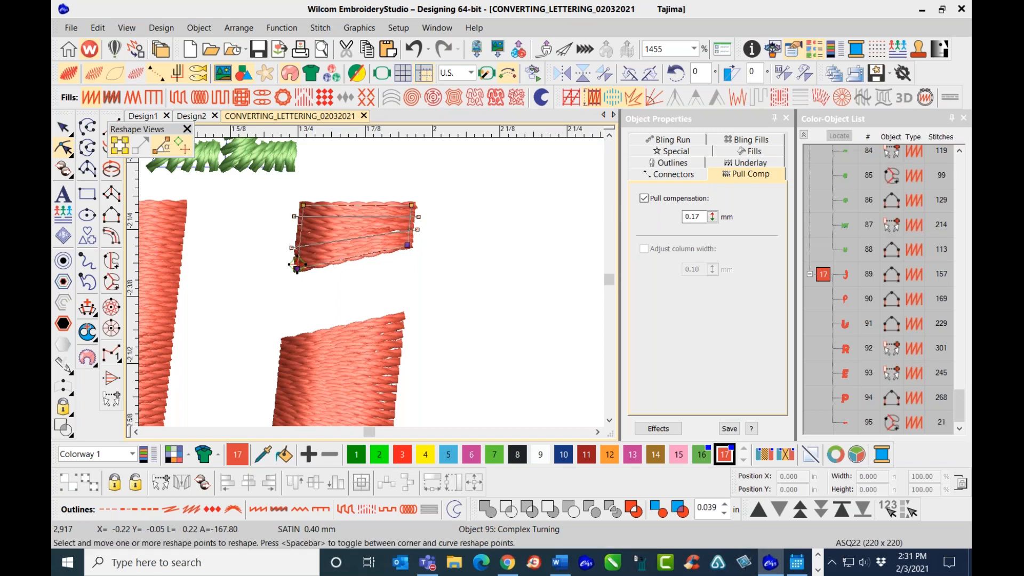
key("Down")
key("Down")
key("Down")
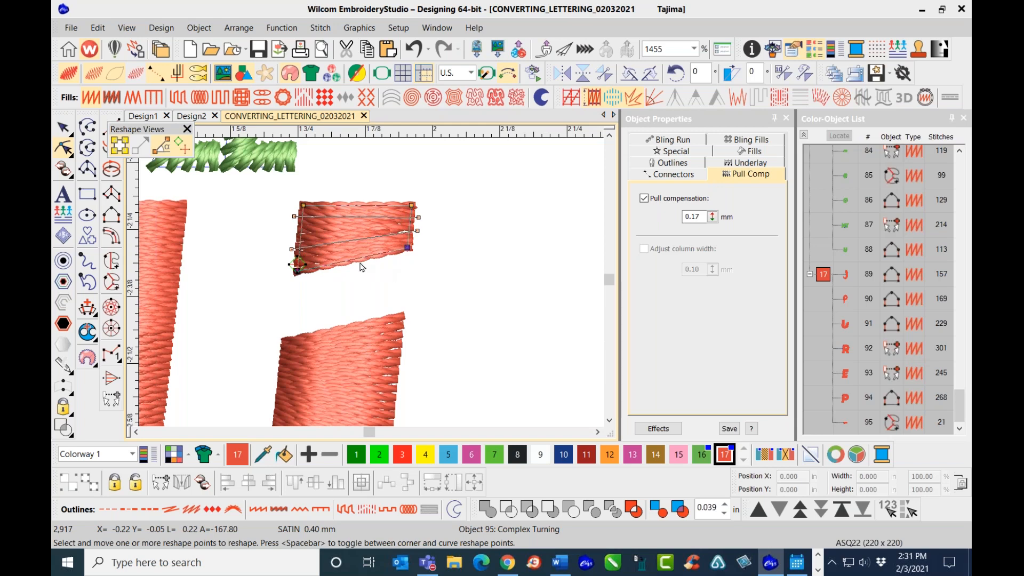
left_click(63, 127)
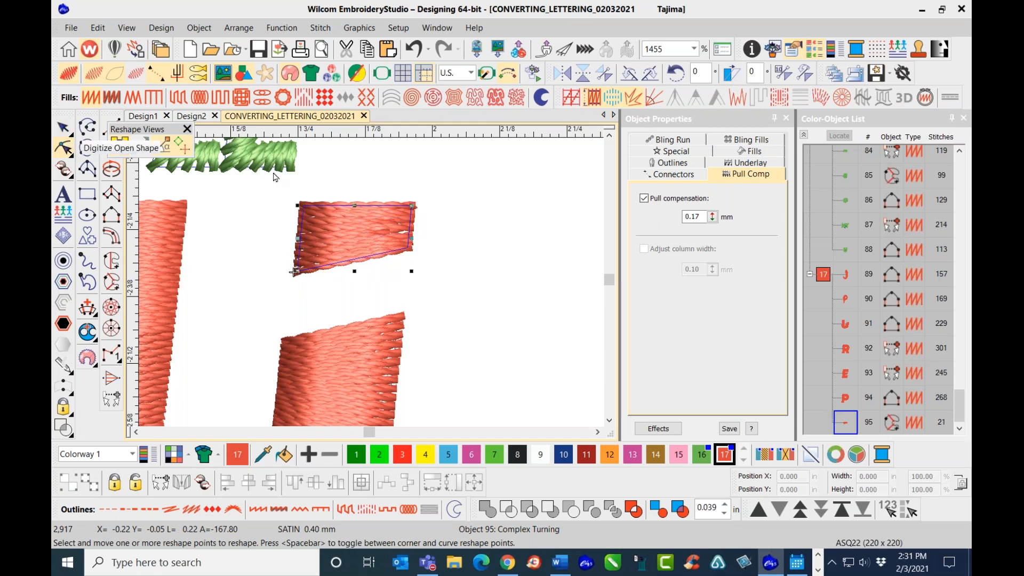
left_click(507, 234)
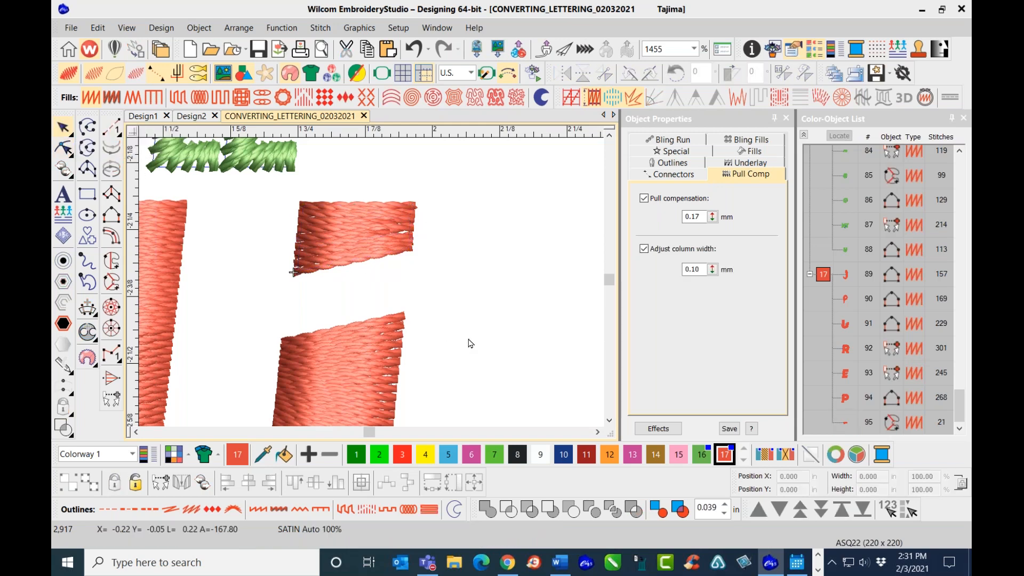
- View the whole logo at actual size and examine the accent and its gap to the U up close
key("0")
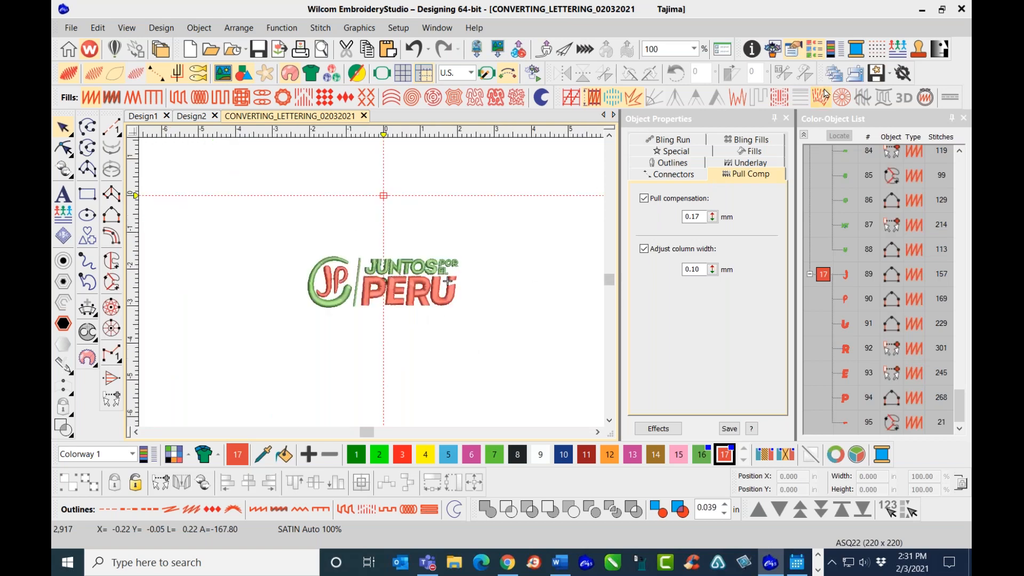
left_click(507, 76)
left_click(507, 76)
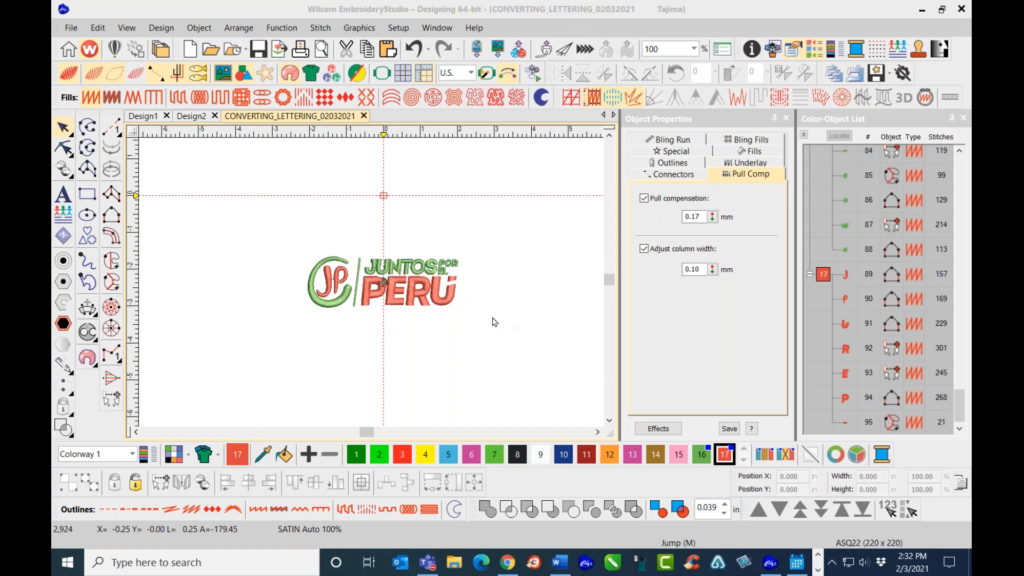
scroll(453, 293, "up", 3)
scroll(373, 293, "up", 2)
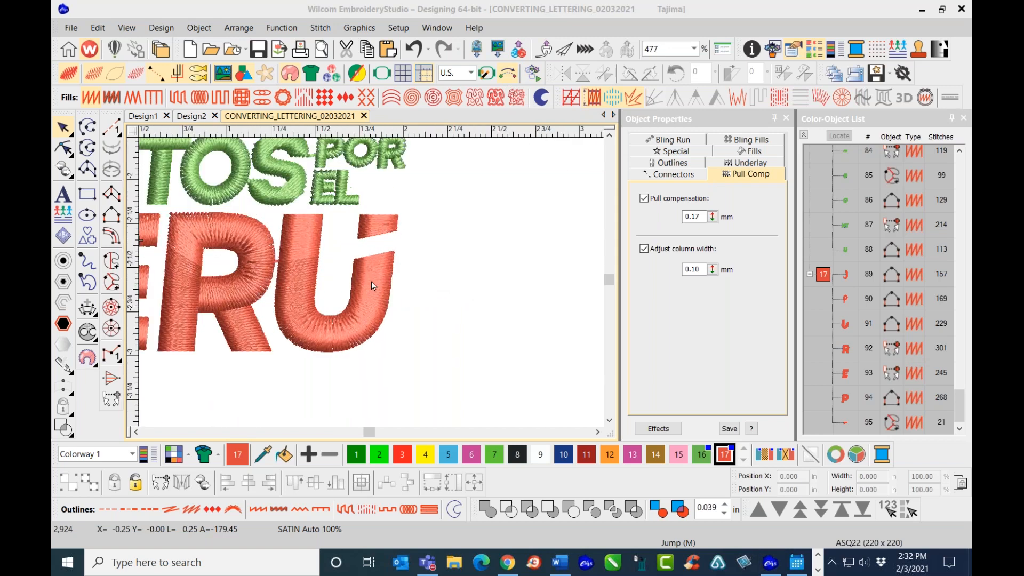
scroll(357, 283, "down", 1)
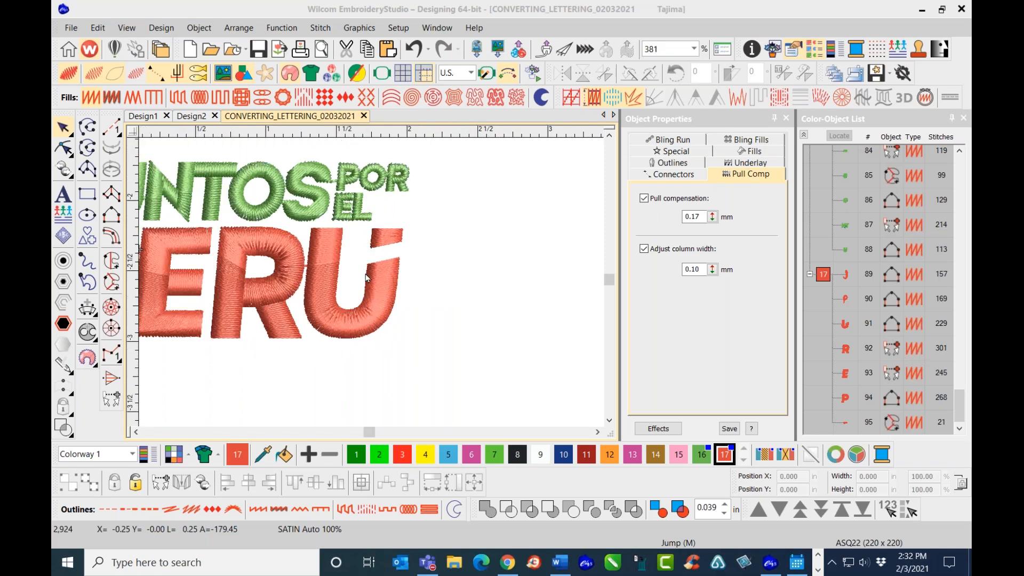
scroll(371, 286, "up", 1)
scroll(373, 286, "up", 1)
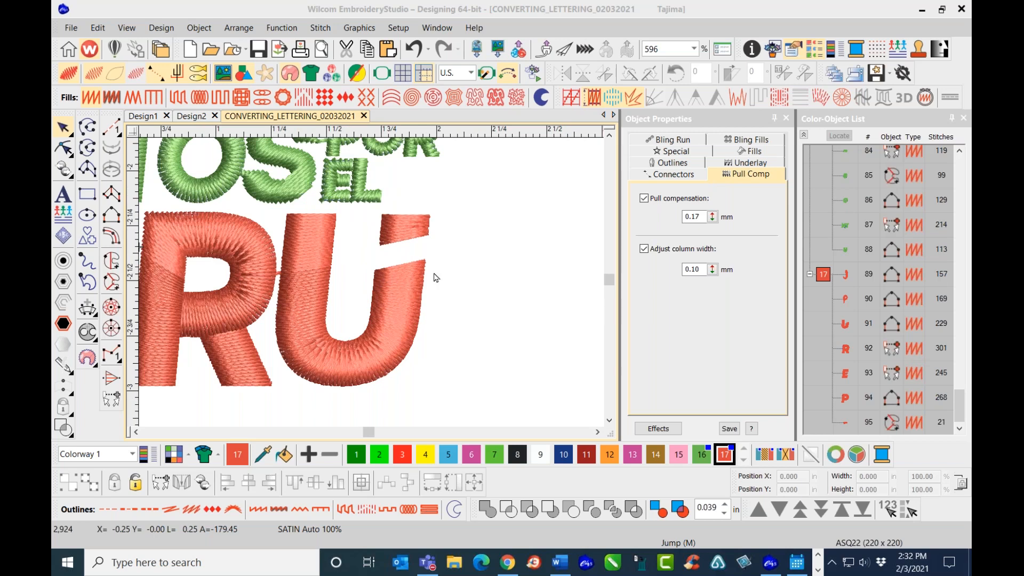
- Hide the stitches, draw a straight run guide line along the U's left edge, and copy it to the other three stem edges
left_click(453, 277)
key("t")
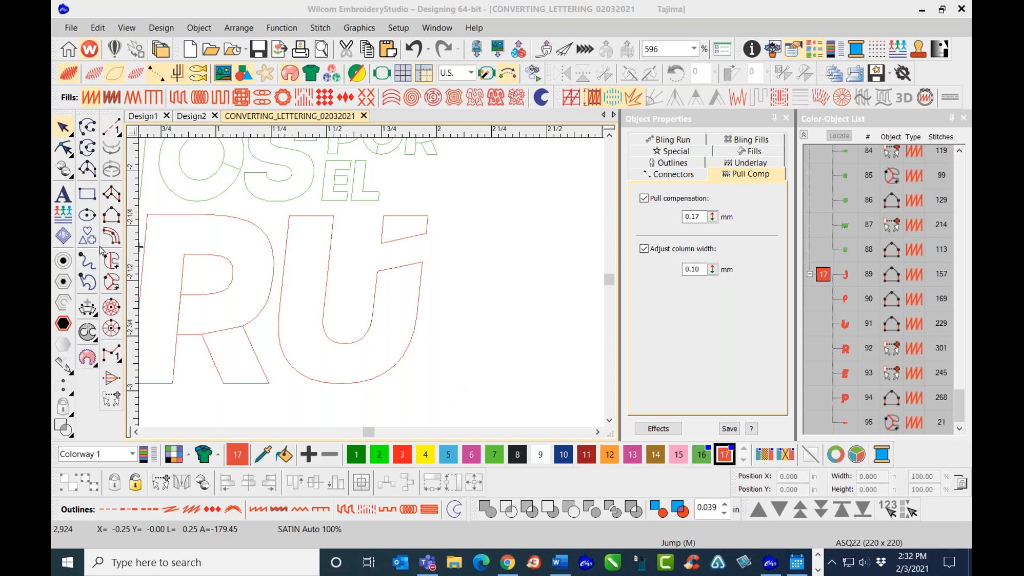
left_click(88, 127)
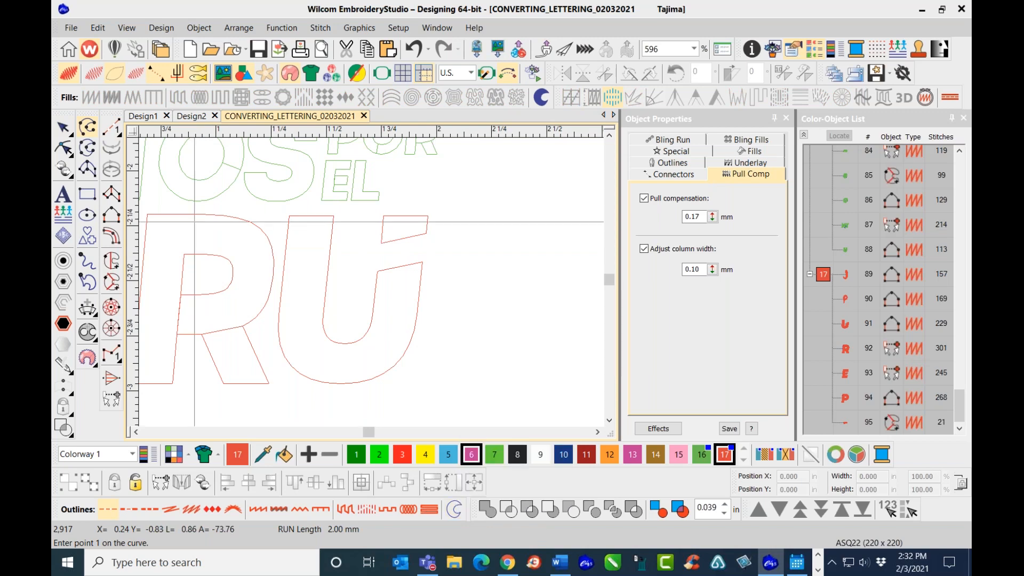
right_click(111, 128)
left_click(110, 128)
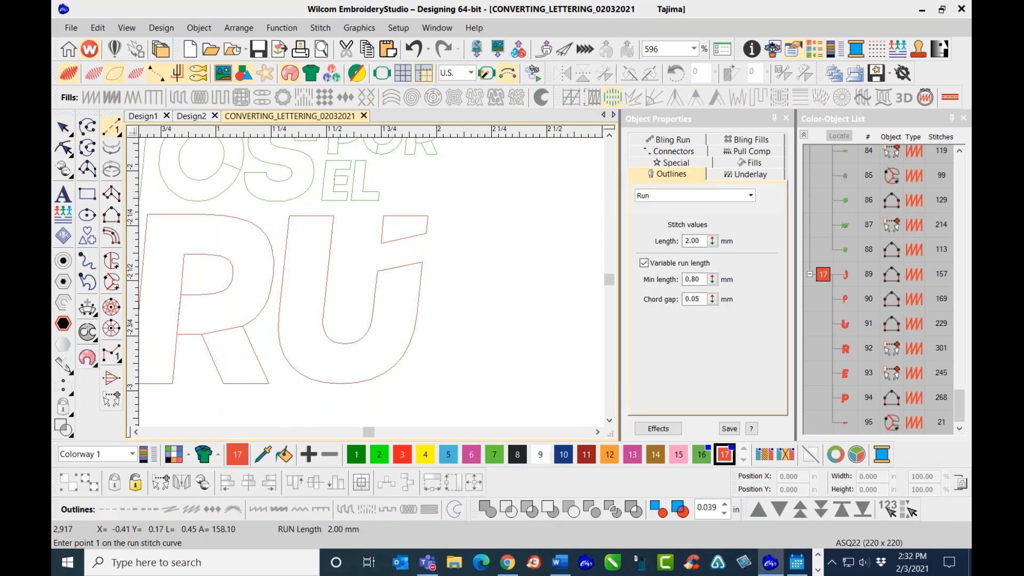
left_click(290, 207)
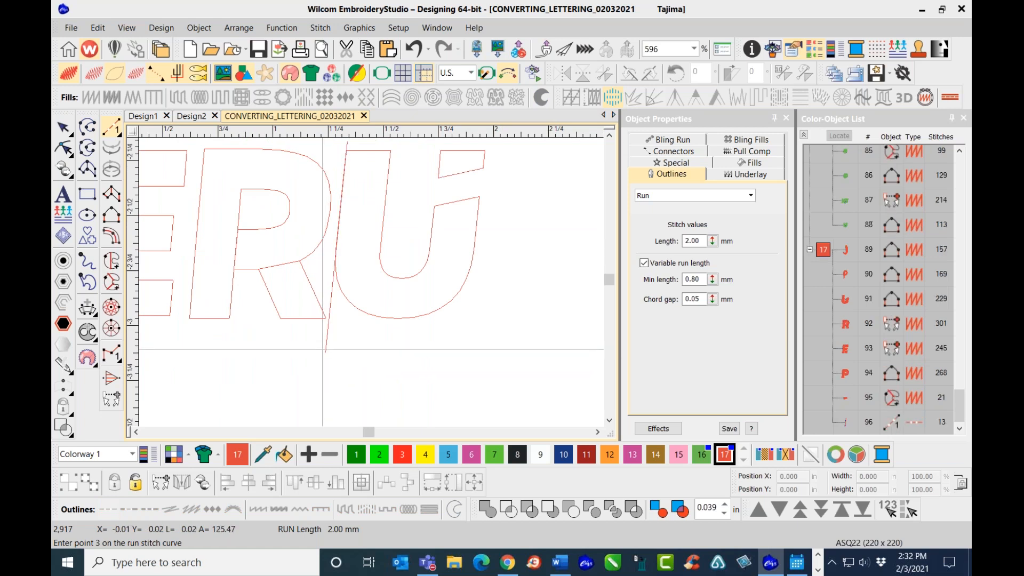
left_click(326, 353)
key("Return")
key("Escape")
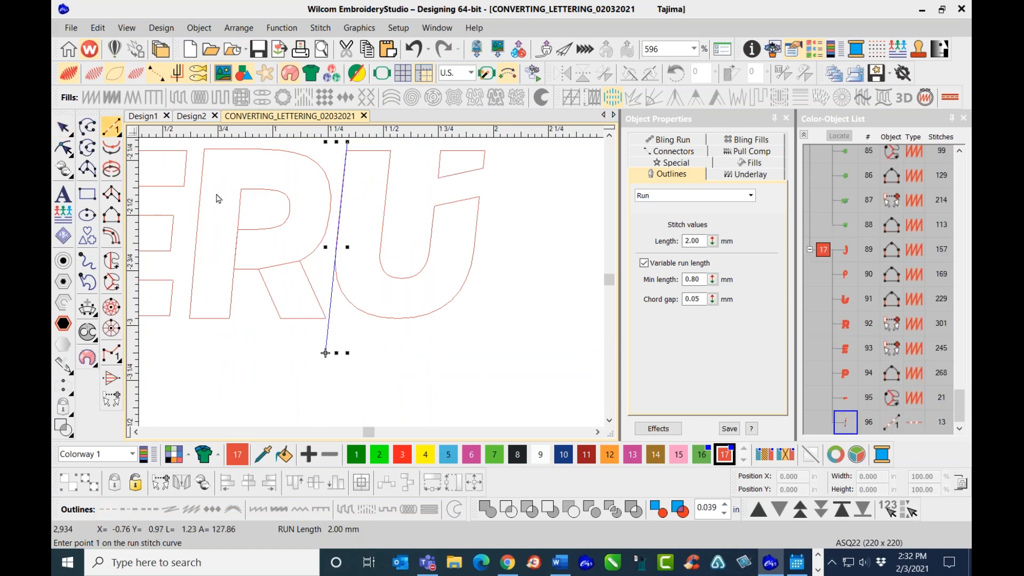
left_click_drag(327, 338, 372, 342)
left_click_drag(372, 341, 467, 342)
- Nudge the red accent above the U slightly left to line it up with the guide lines, and deselect it
scroll(370, 286, "up", 4)
left_click(349, 268)
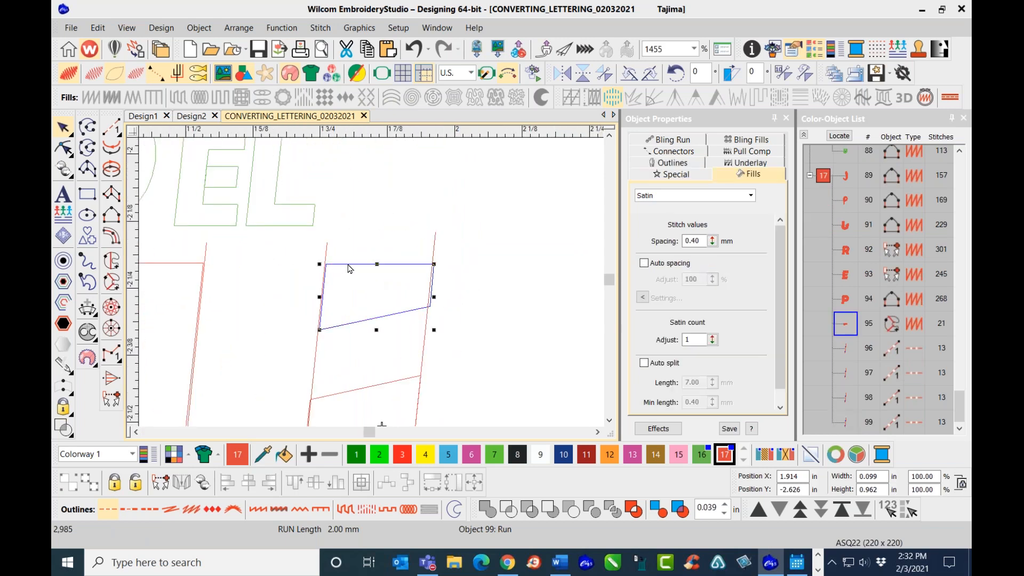
key("Left")
key("Left")
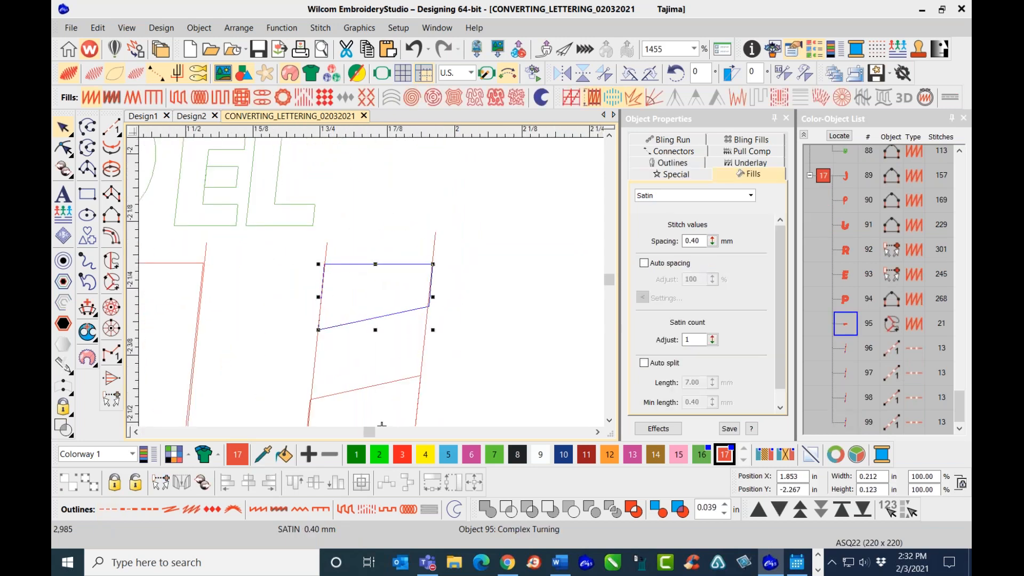
key("Left")
left_click(471, 318)
- Delete the four run guide lines over the U
scroll(372, 288, "down", 3)
scroll(372, 288, "down", 3)
scroll(341, 363, "up", 2)
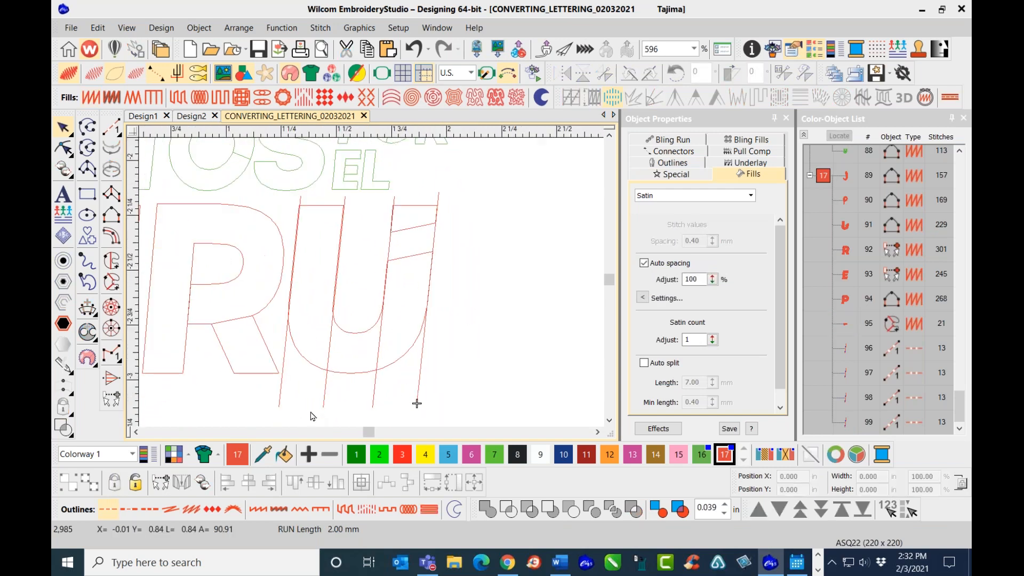
left_click(846, 351)
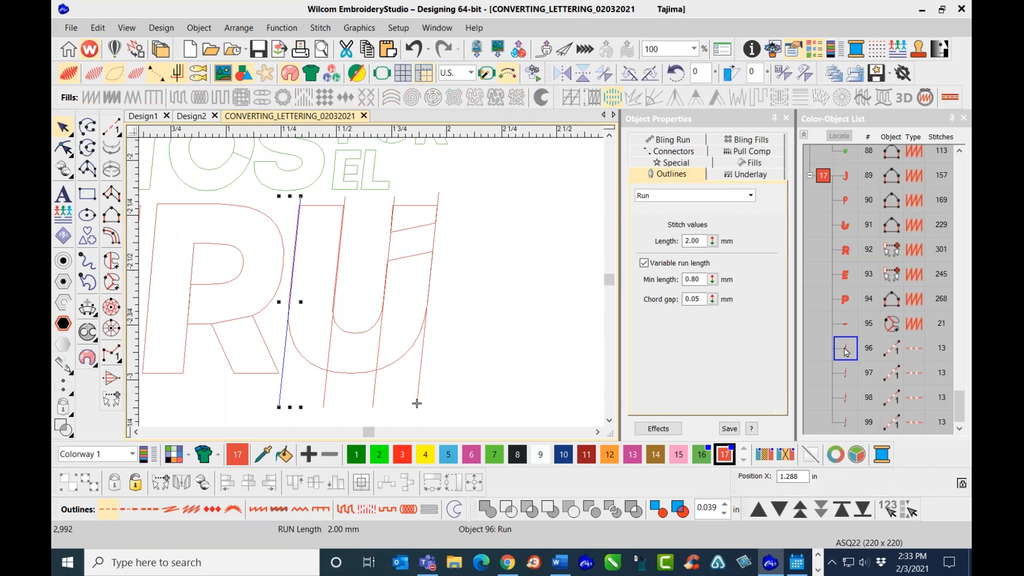
left_click(847, 424, "shift")
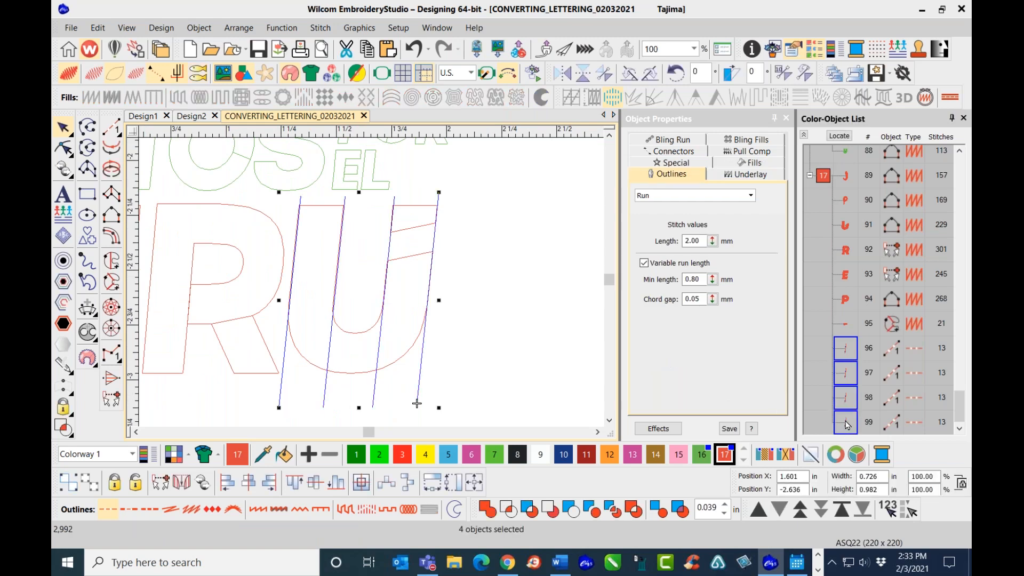
key("Delete")
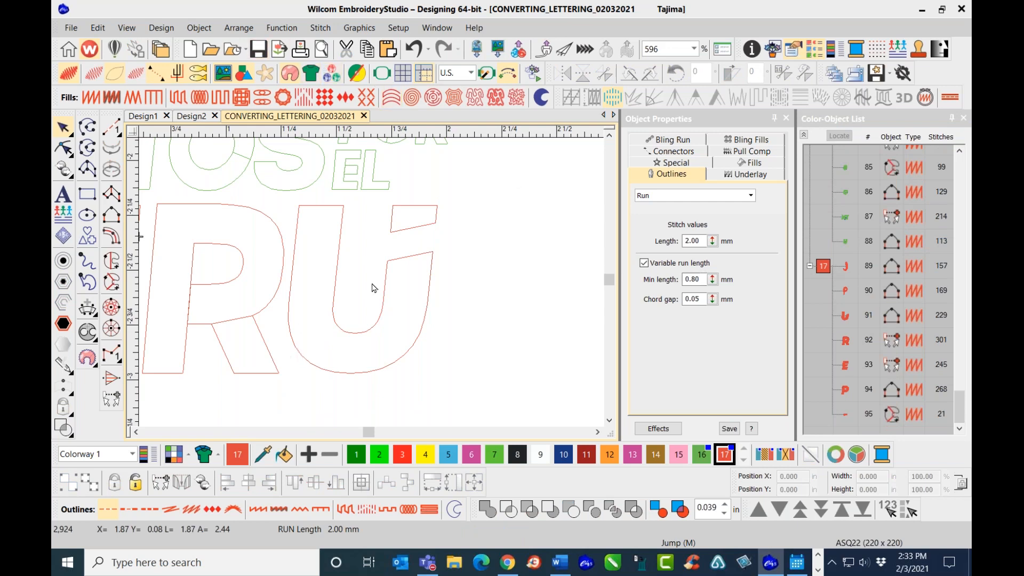
- Show the stitches again and examine the whole logo with the adjusted accent
scroll(374, 288, "down", 1)
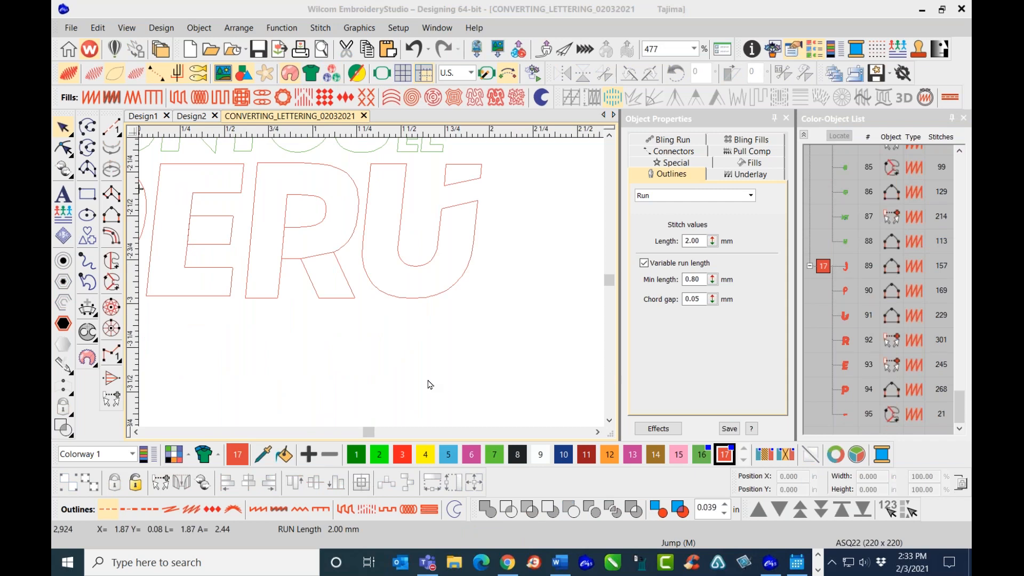
scroll(342, 239, "down", 2)
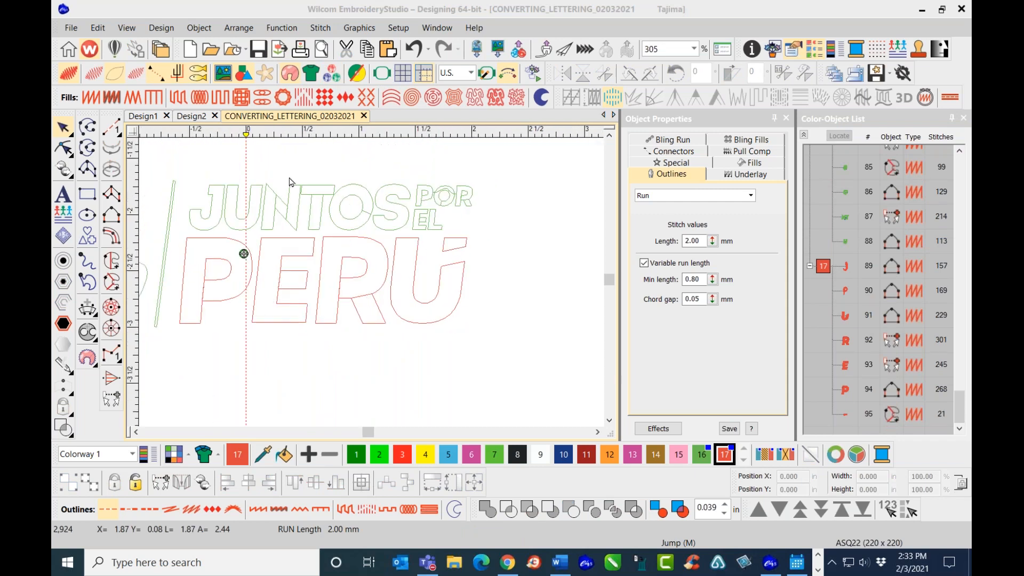
left_click(93, 76)
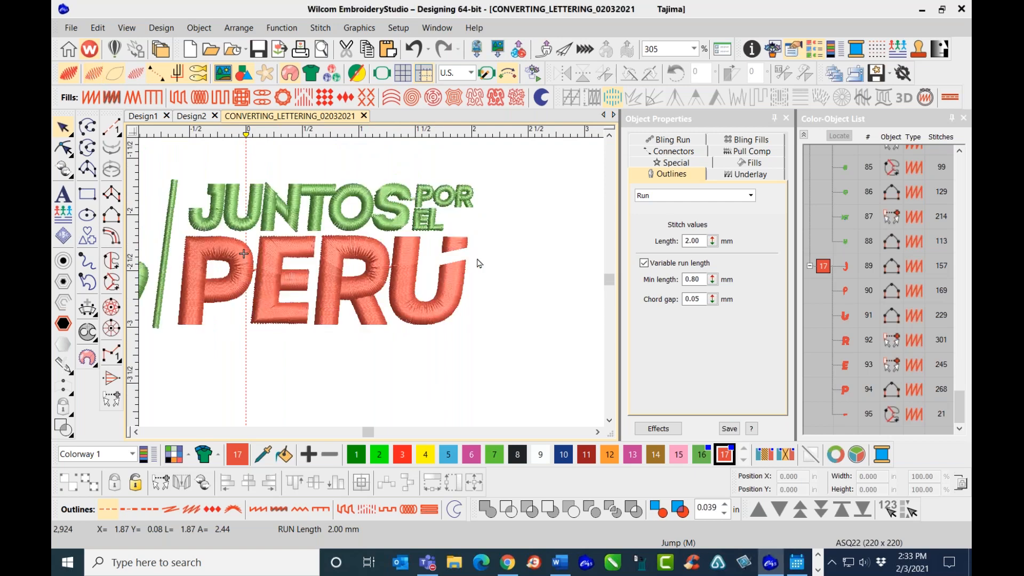
scroll(272, 285, "down", 1)
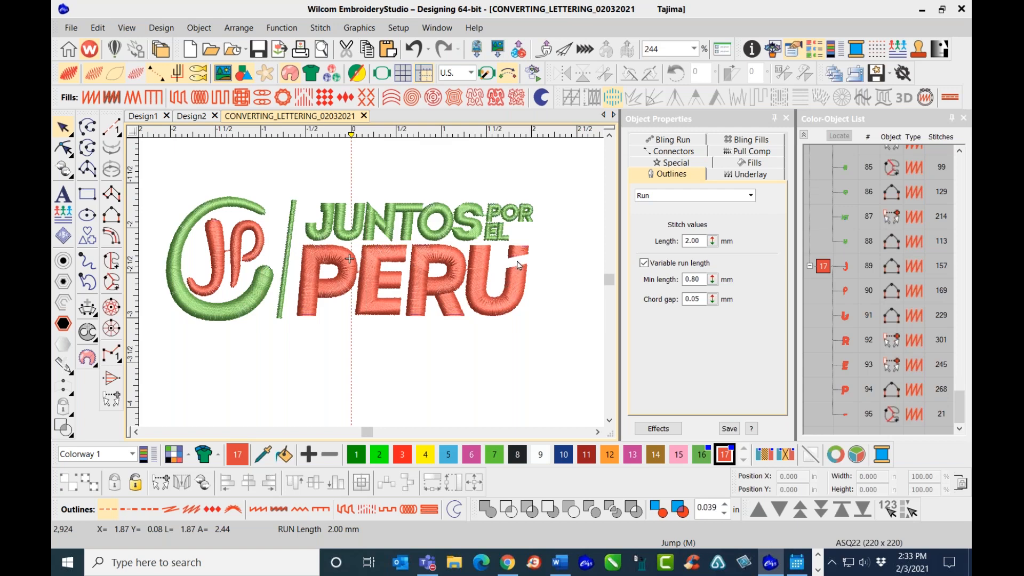
- Set the small red J and P inside the green ring to trim after the object if the next connector exceeds 1.00 mm
left_click(232, 258)
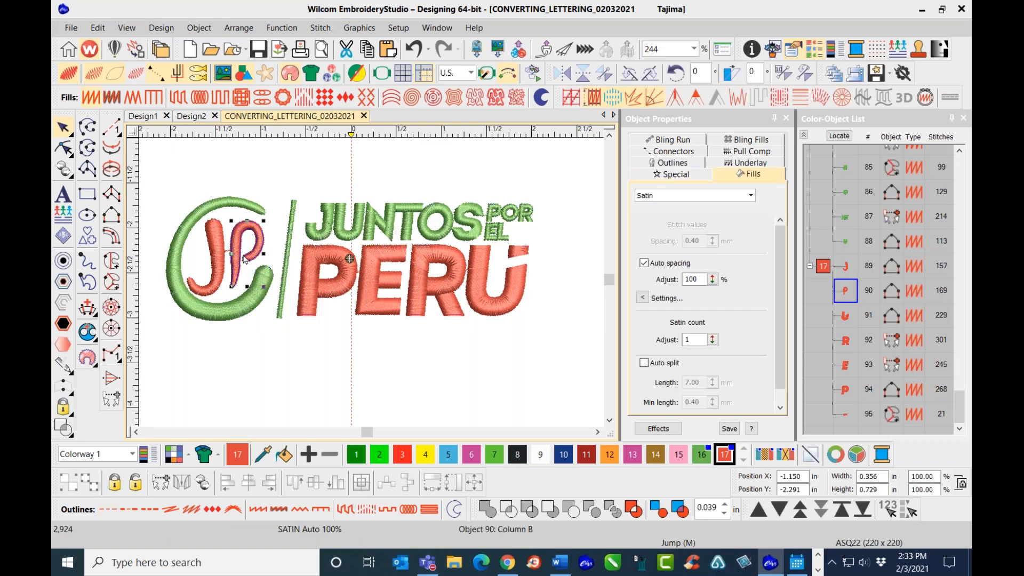
left_click(217, 272, "ctrl")
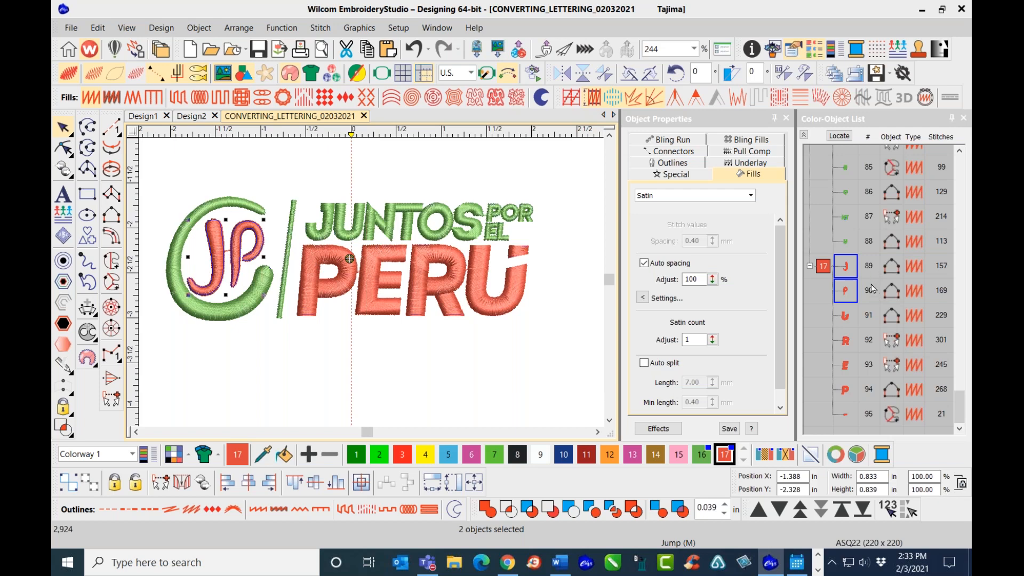
left_click(668, 154)
left_click(750, 195)
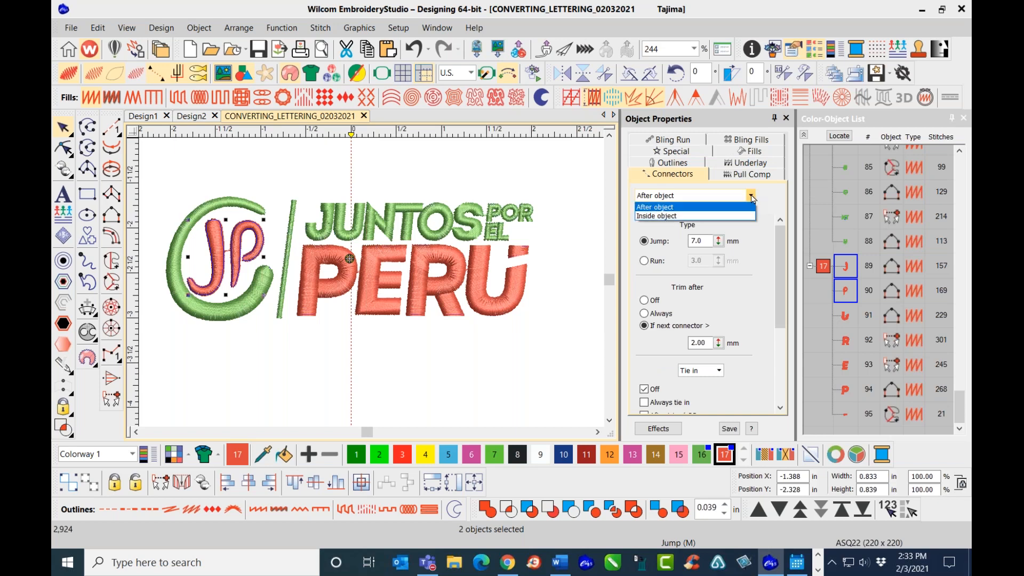
left_click(680, 207)
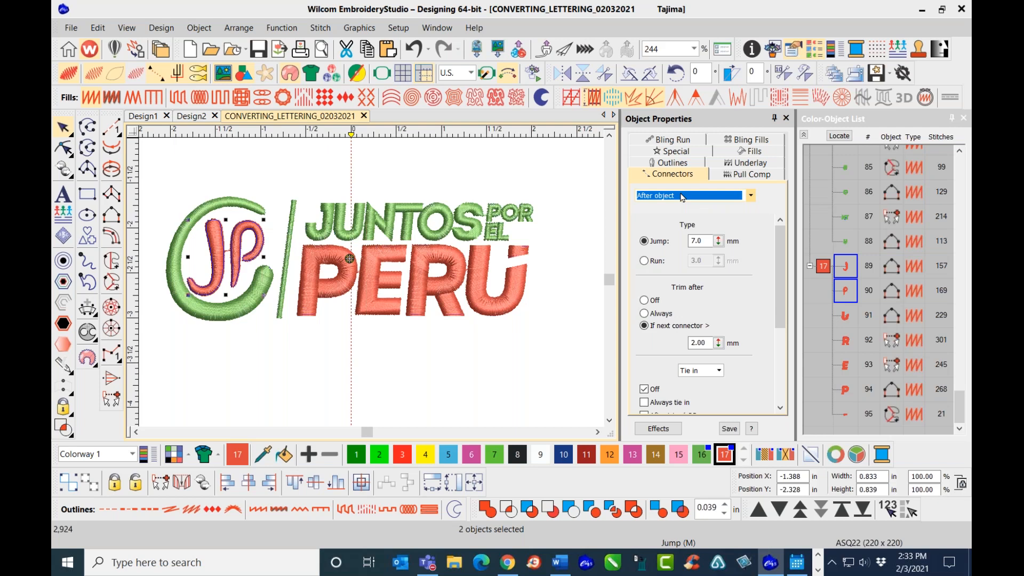
left_click(691, 343)
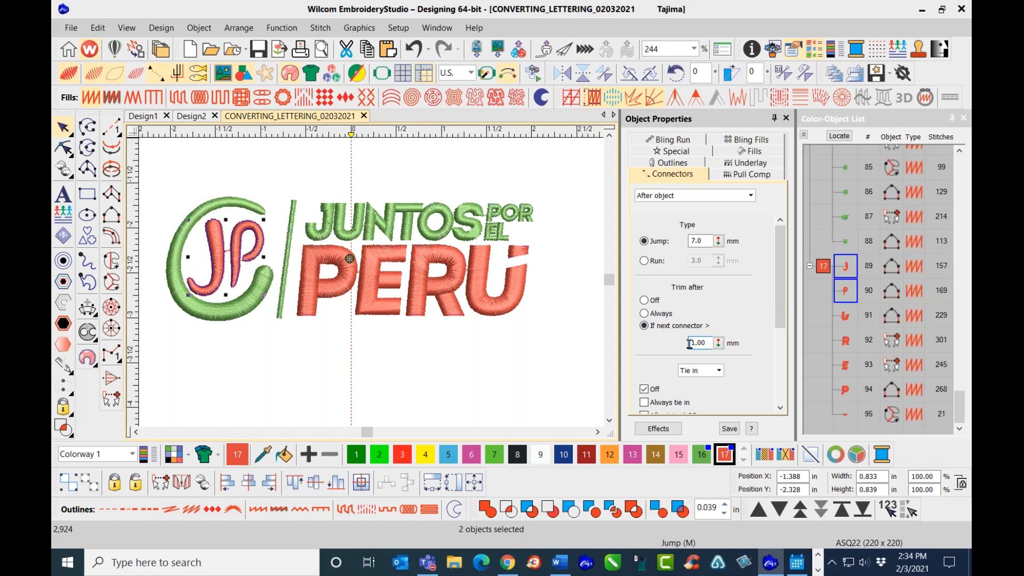
key("Return")
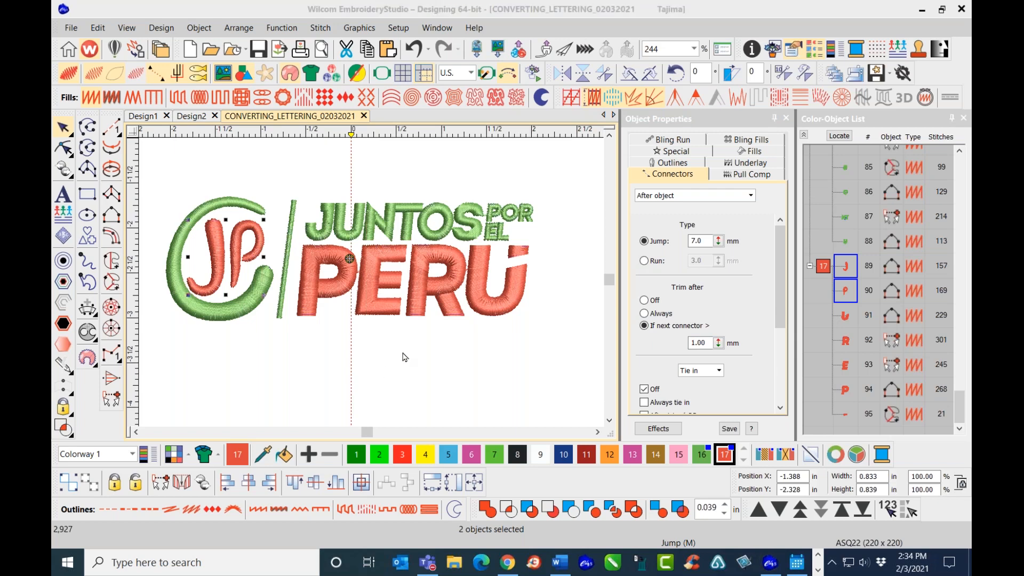
left_click(316, 350)
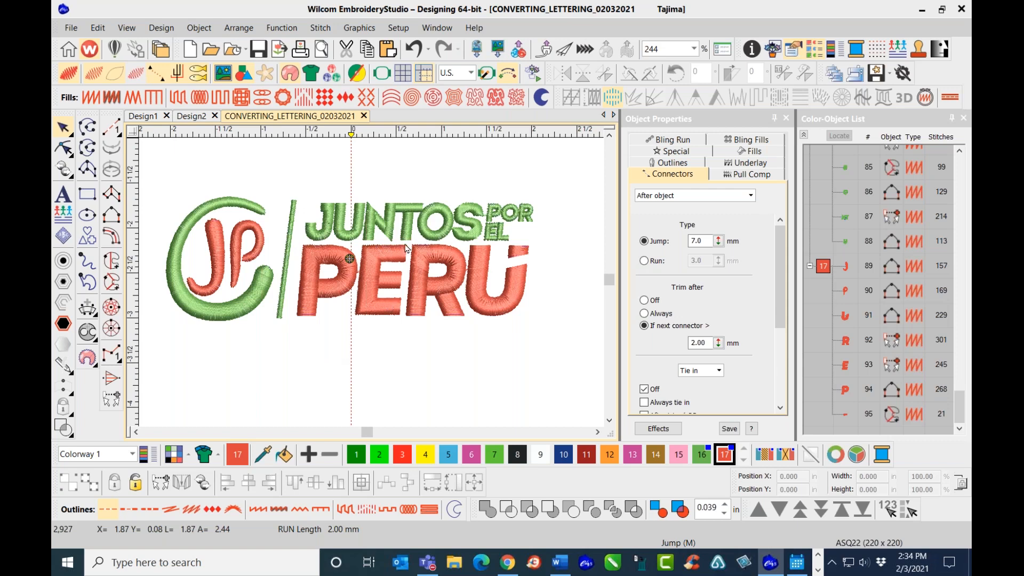
- Resequence the red objects by selection order as E, R, U, accent, large P, small P and J, and save the design
left_click(395, 291)
left_click(410, 352)
left_click(383, 311)
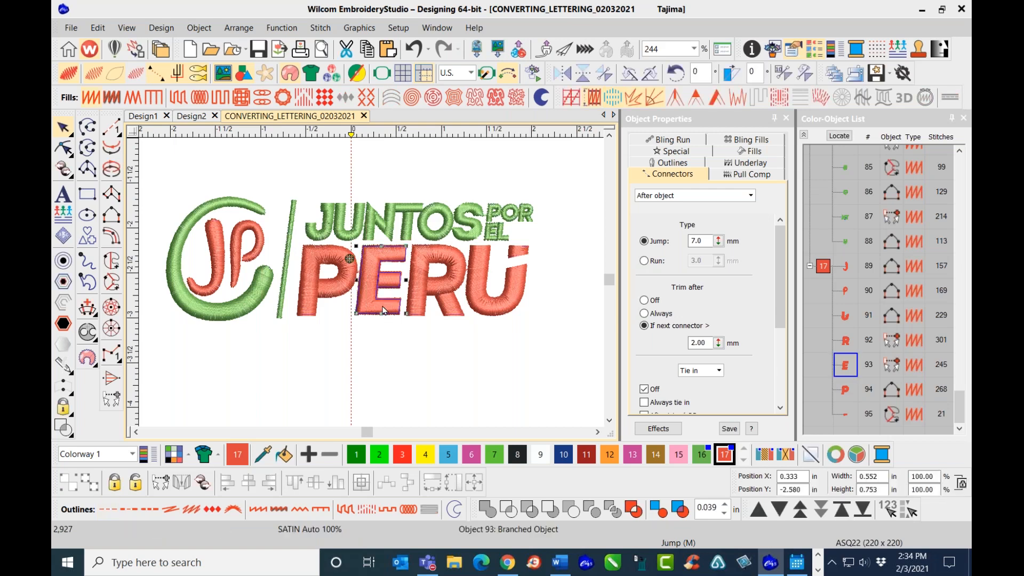
left_click(418, 300, "ctrl")
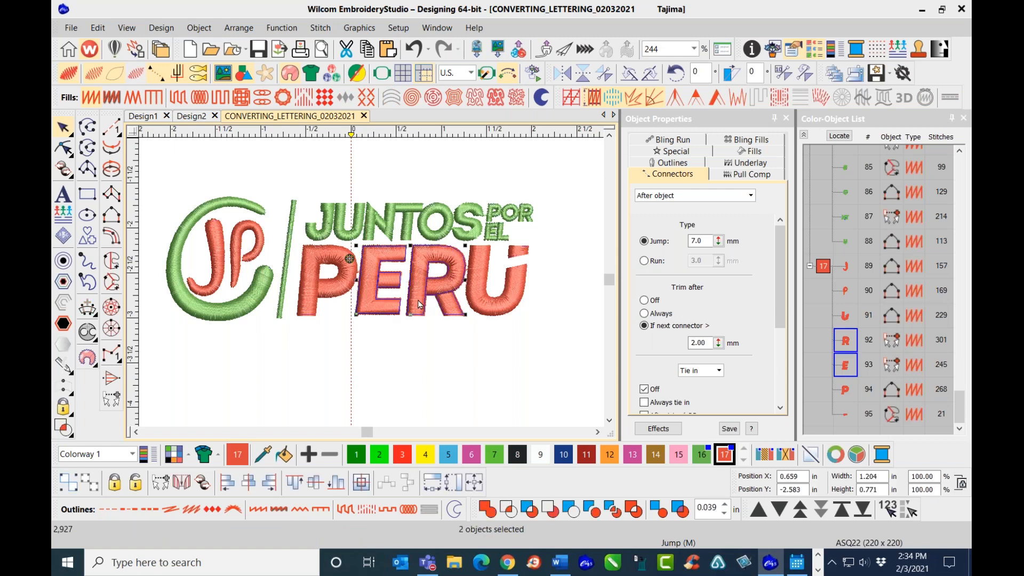
left_click(495, 311, "ctrl")
left_click(515, 252, "ctrl")
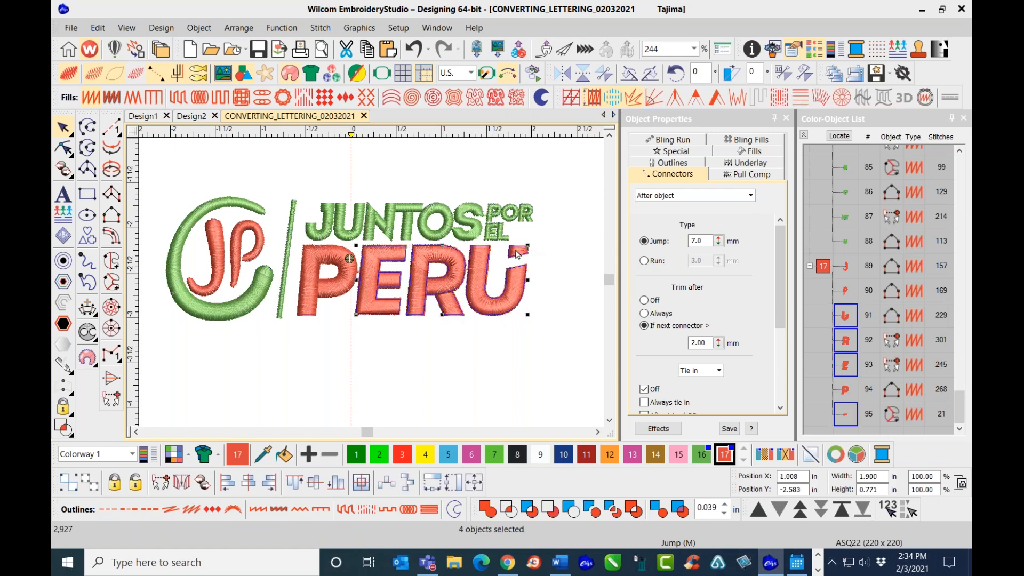
left_click(311, 302, "ctrl")
left_click(237, 246, "ctrl")
left_click(221, 246, "ctrl")
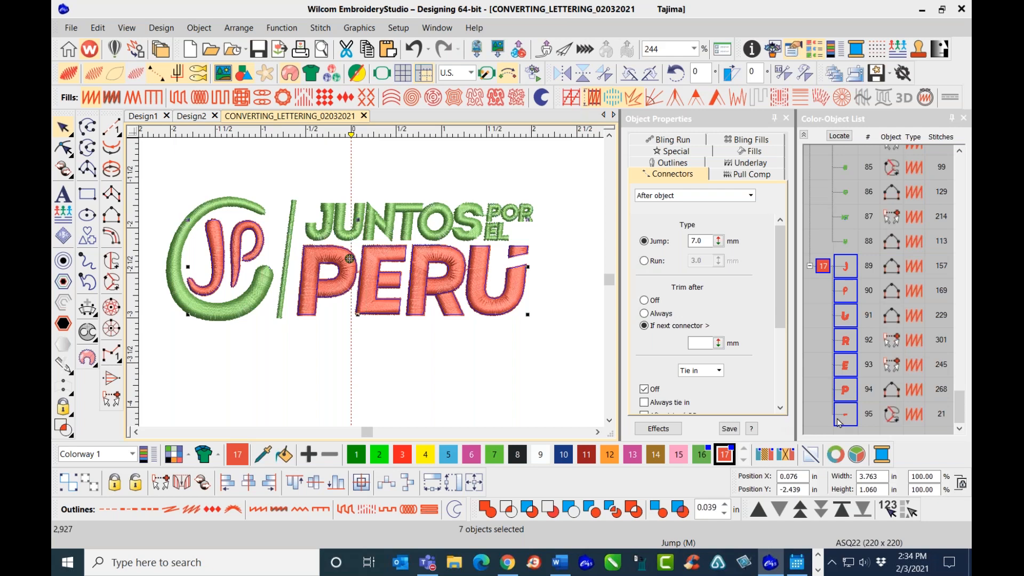
left_click(889, 510)
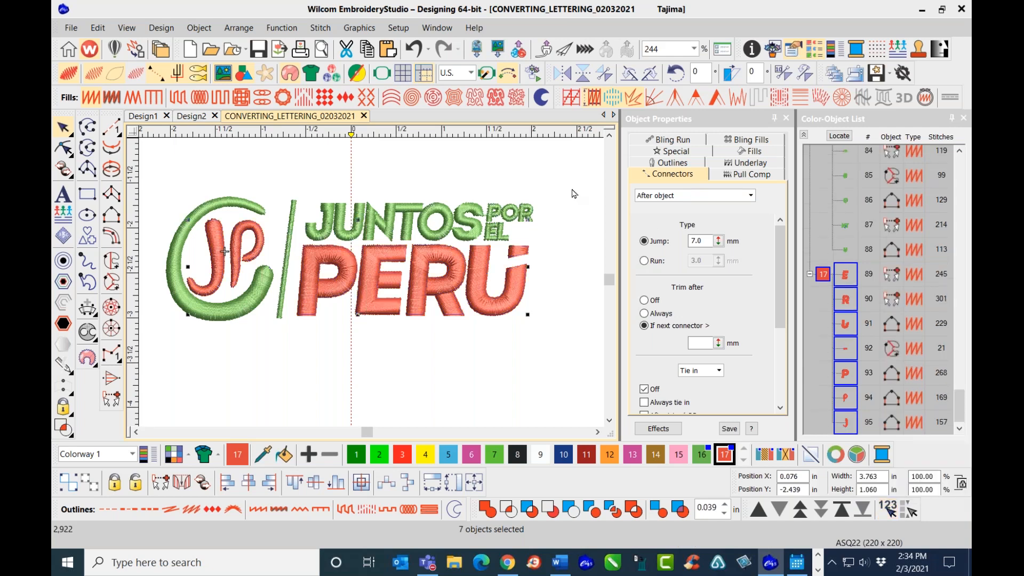
left_click(252, 52)
left_click(453, 340)
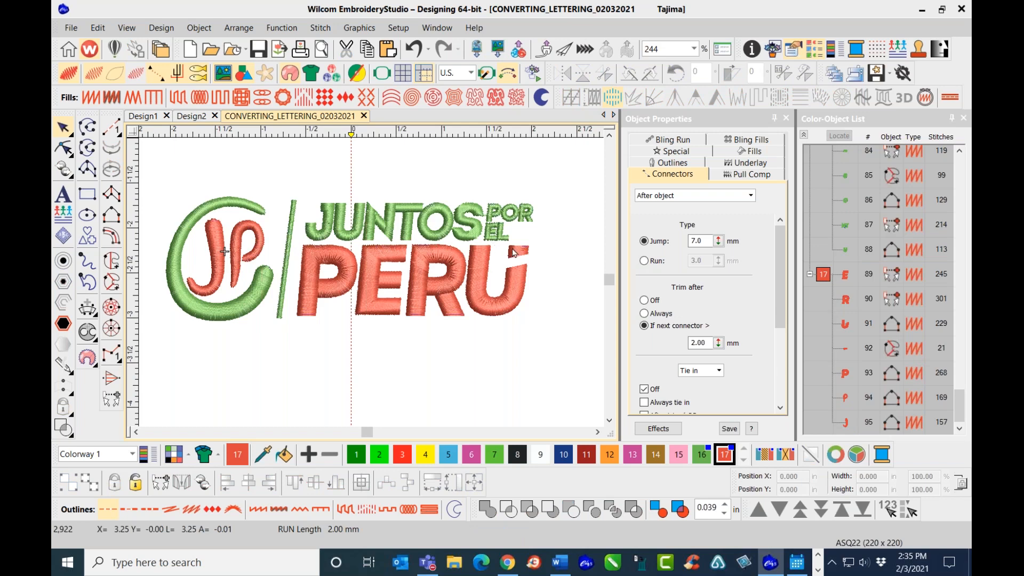
- Apply auto spacing adjusted to 80% to the satin fill of the PERU letters and the accent
left_click_drag(566, 346, 283, 242)
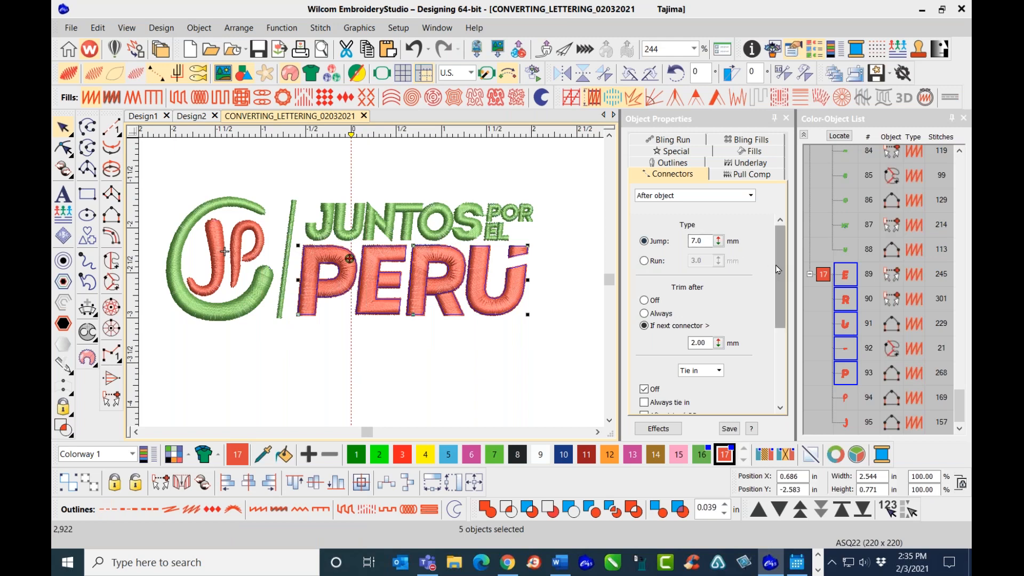
left_click(758, 153)
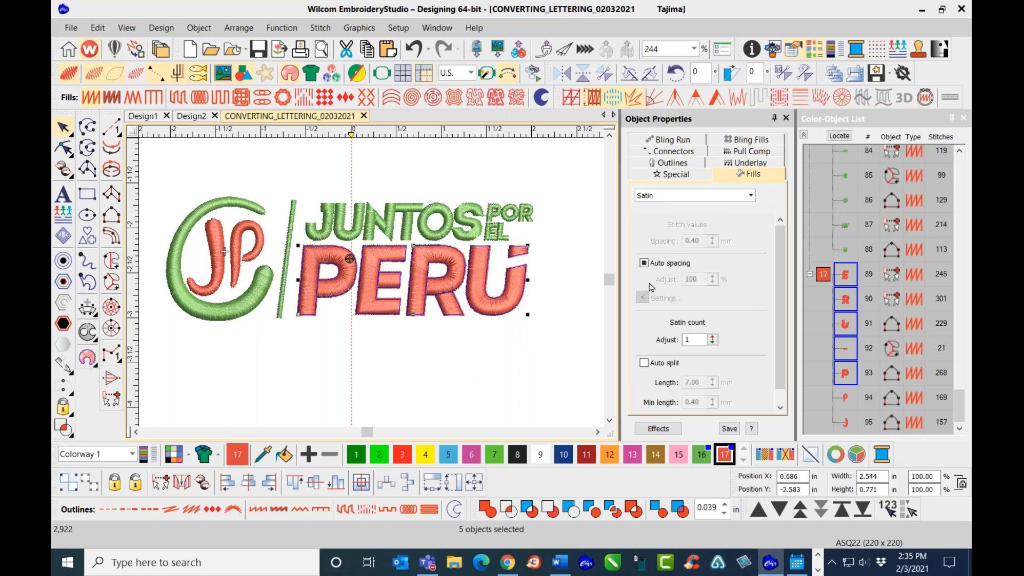
left_click(644, 264)
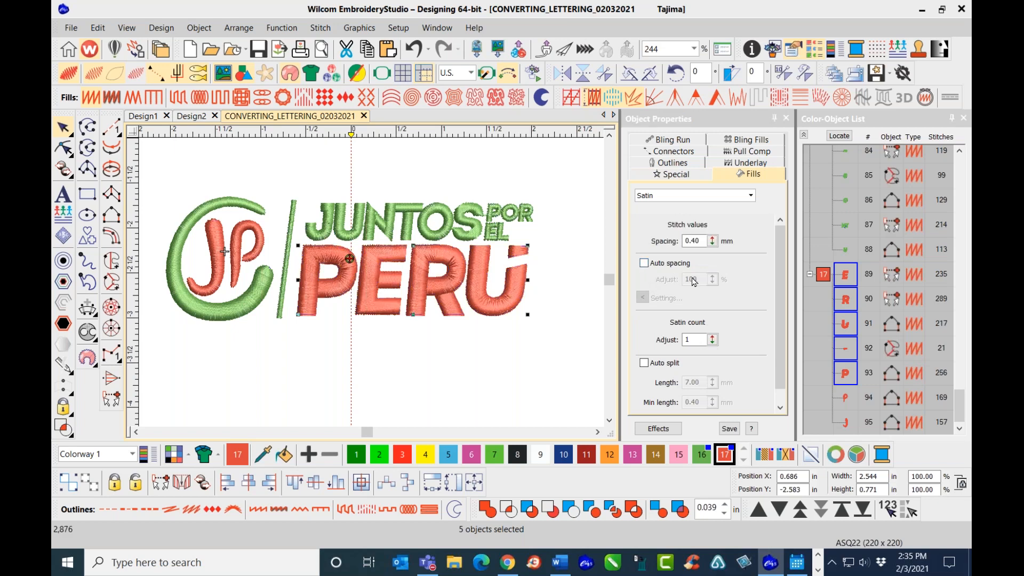
left_click(644, 263)
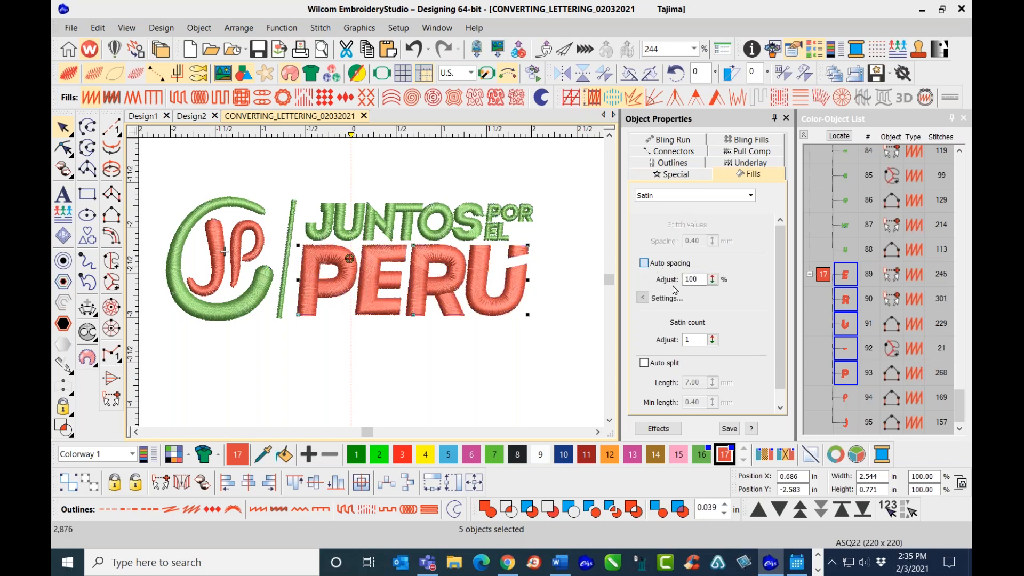
double_click(680, 278)
type("80")
key("Return")
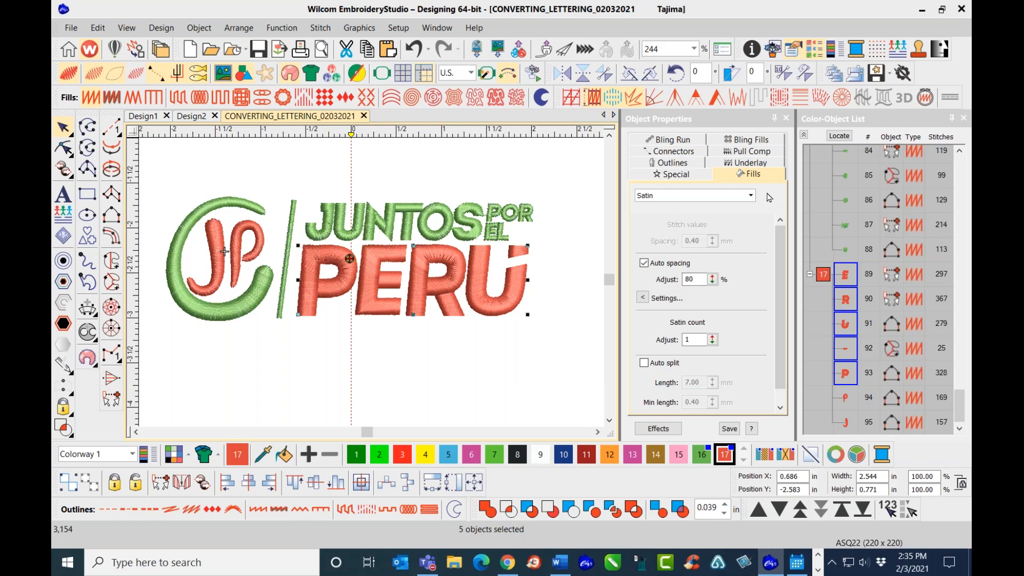
- Enable a first underlay of type Edge run on the selected PERU letters and the accent
left_click(750, 161)
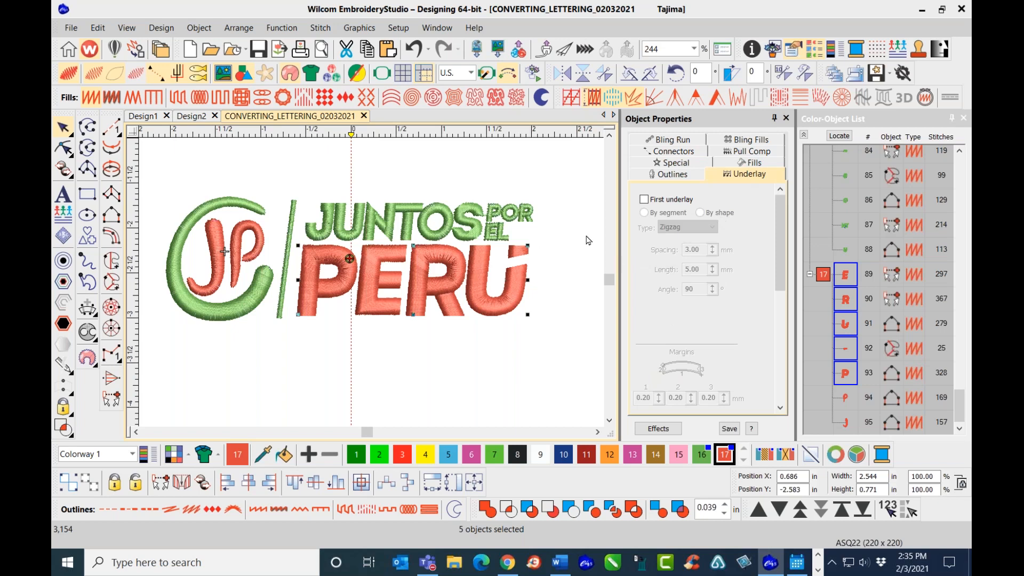
left_click(643, 198)
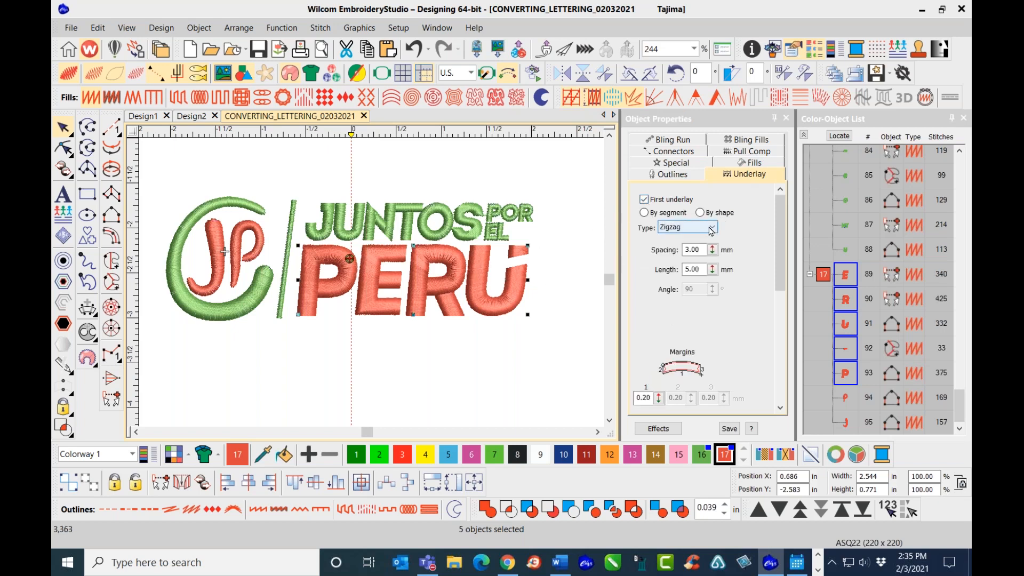
left_click(687, 227)
left_click(690, 247)
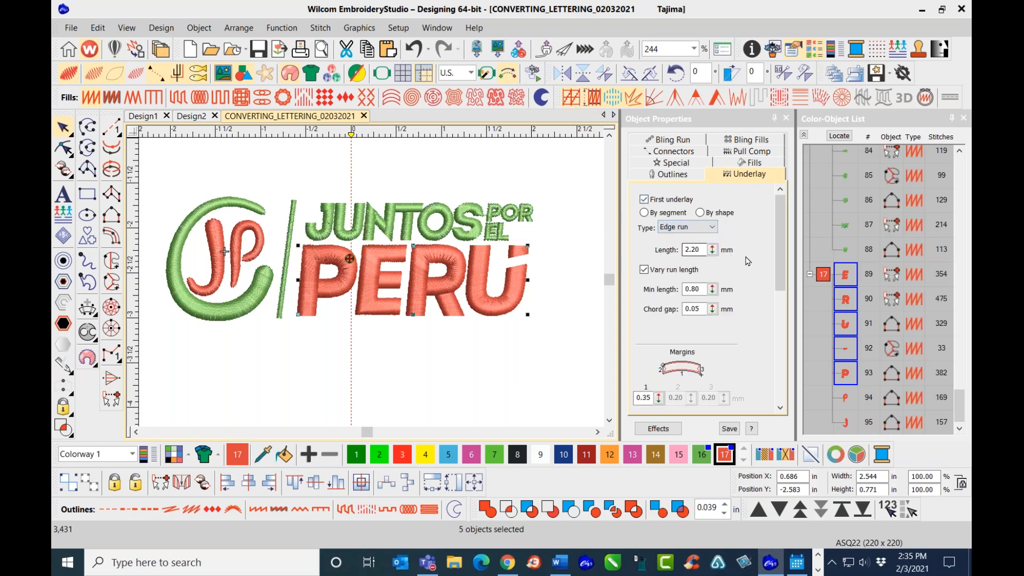
- Enable a second underlay of type Zigzag on the PERU letters and the accent
left_click_drag(780, 236, 781, 318)
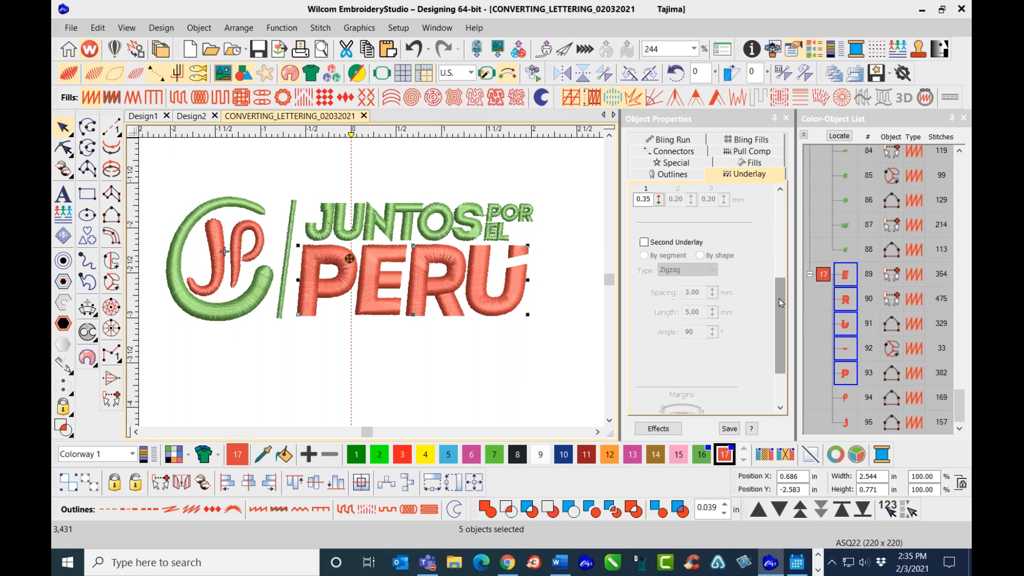
left_click(644, 241)
left_click(712, 270)
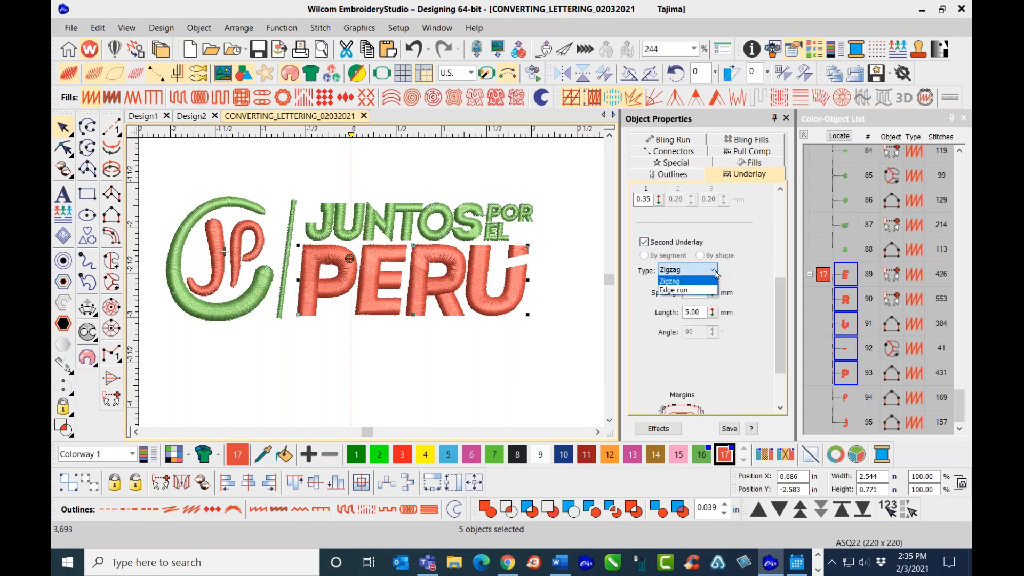
left_click(648, 258)
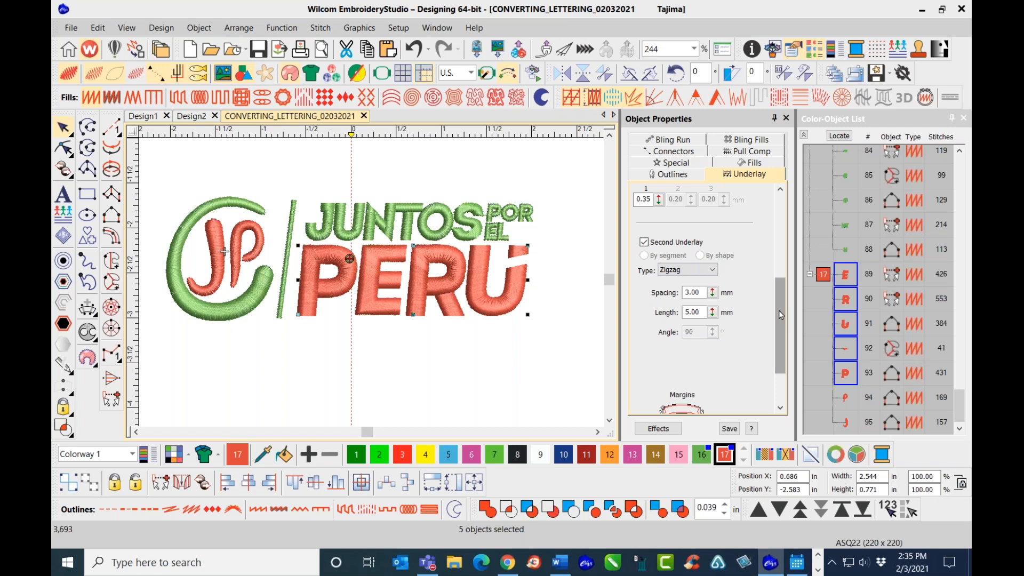
left_click_drag(780, 320, 778, 221)
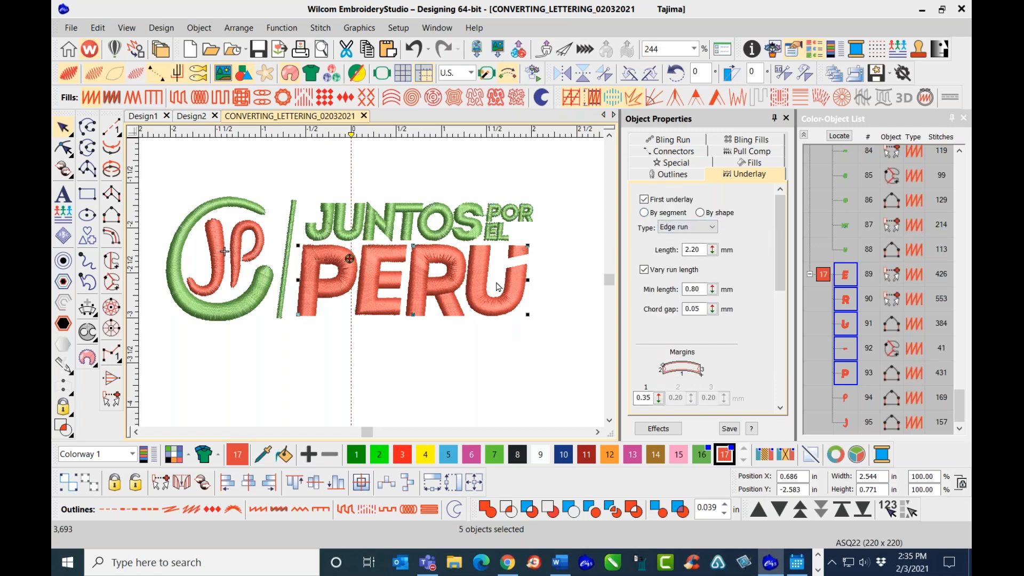
- Apply the first underlay of the PERU letters and accent by segment, and clear the selection
left_click(662, 227)
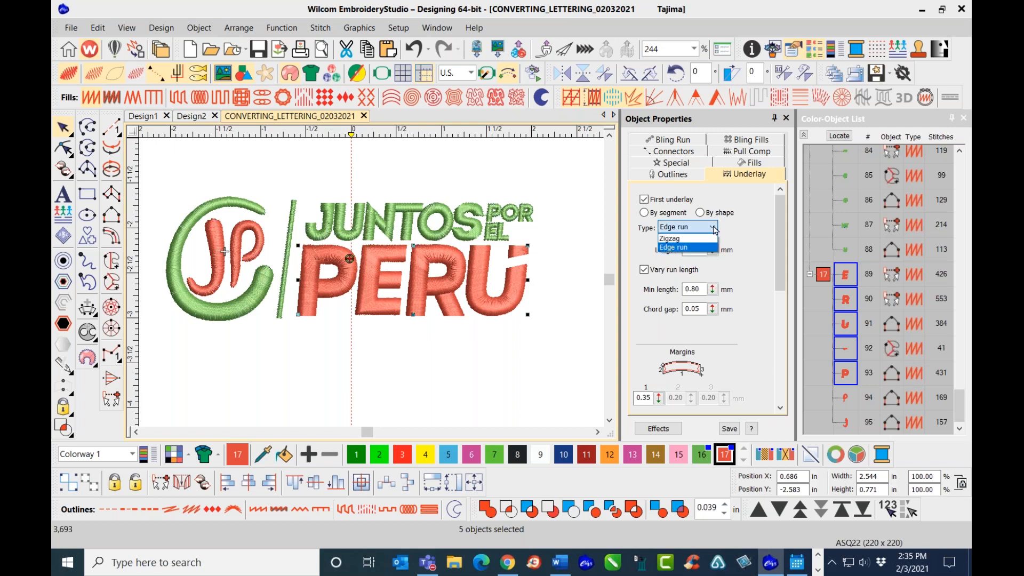
left_click(645, 213)
left_click(644, 213)
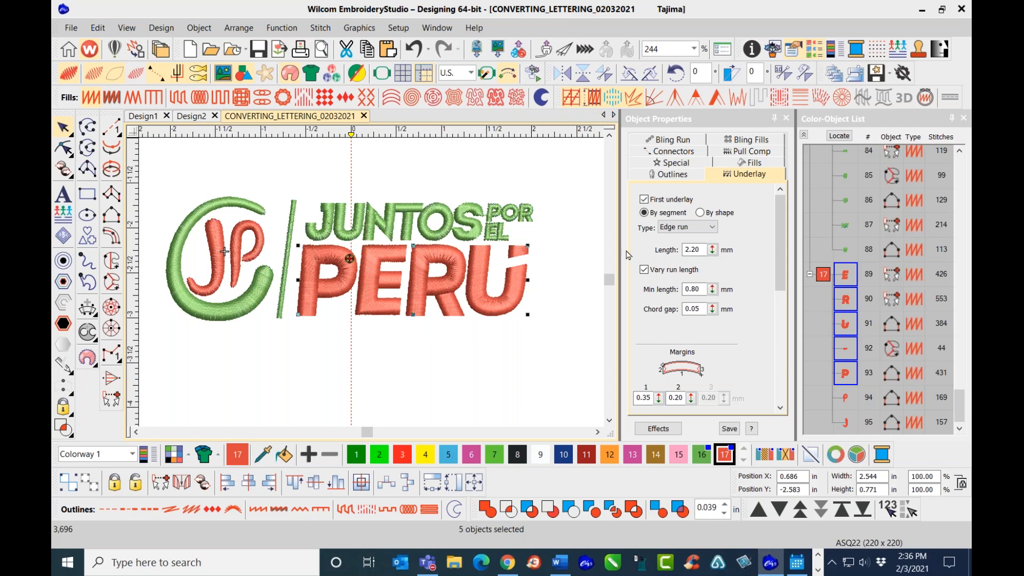
left_click(582, 265)
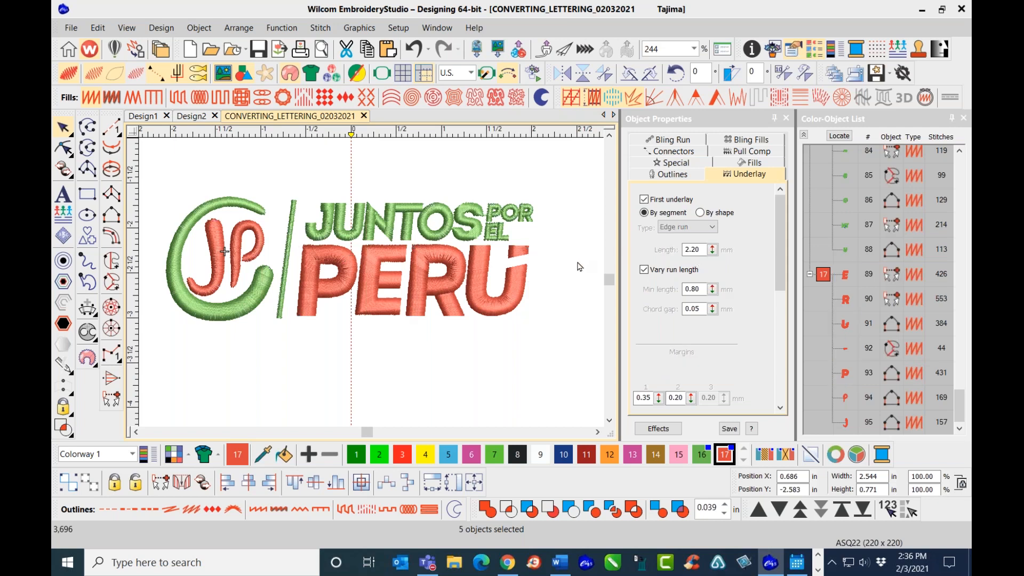
- Use Edge run as the first underlay and Center Run as the second underlay of the letter E
left_click(846, 275)
left_click(713, 228)
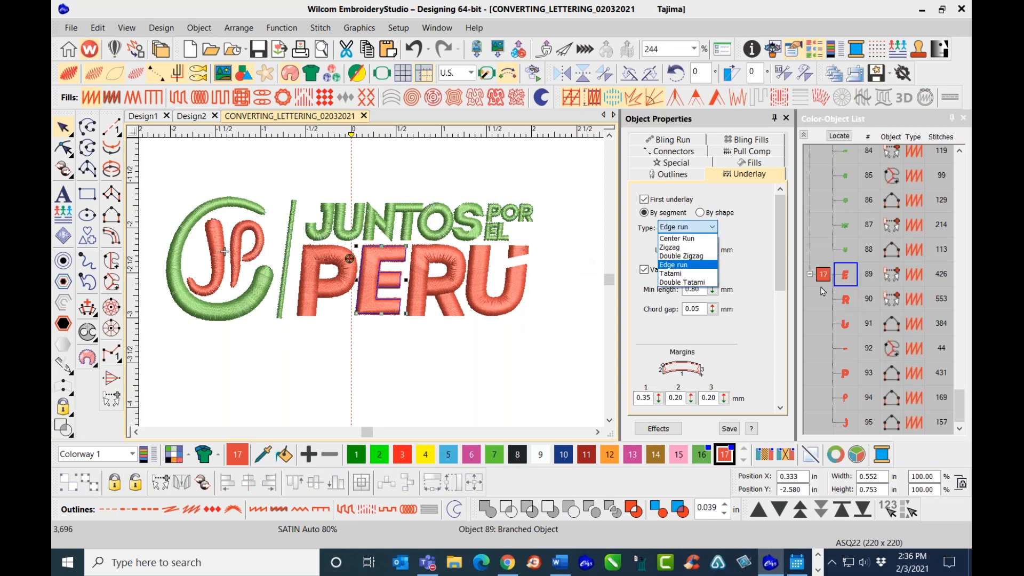
left_click(689, 265)
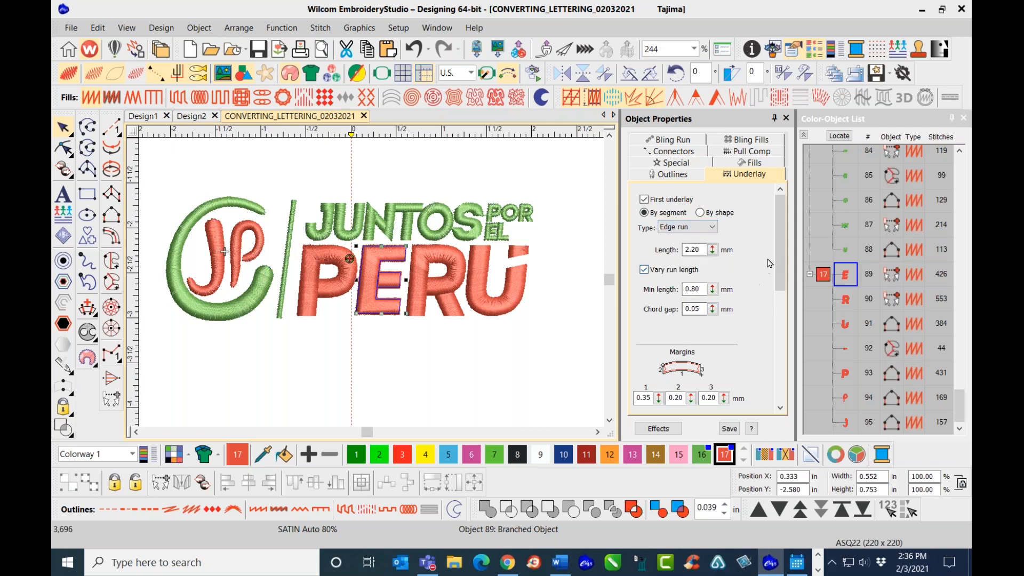
left_click_drag(779, 247, 780, 289)
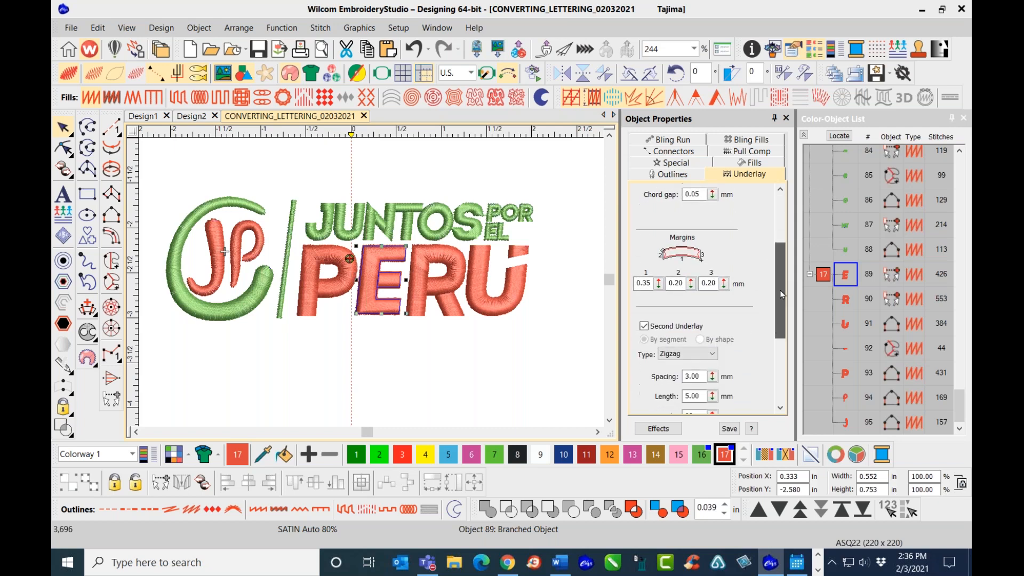
left_click(713, 355)
left_click(698, 367)
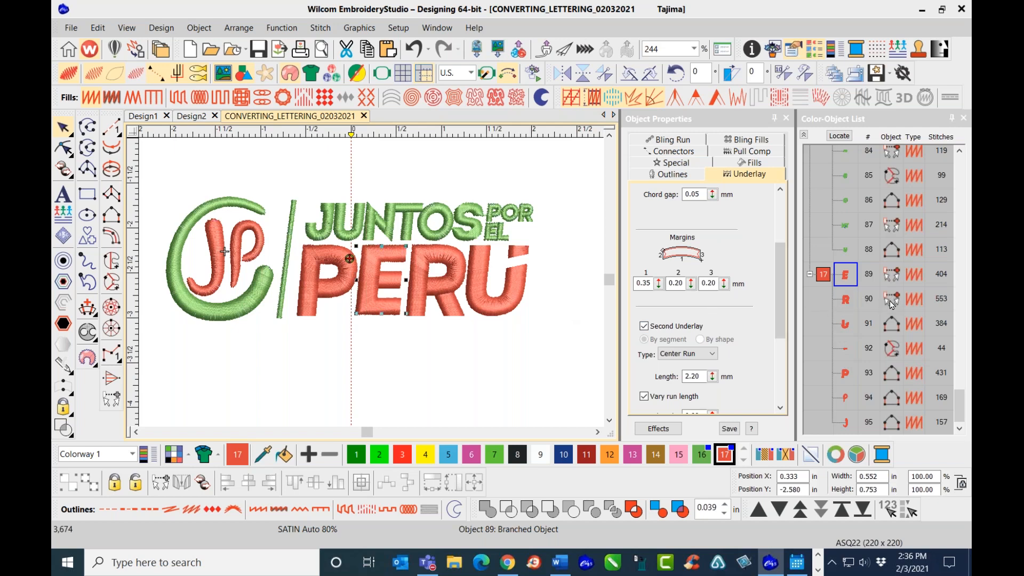
- Set both the first and second underlay of the R in PERU to Center Run, and nudge the letter slightly left
left_click(848, 300)
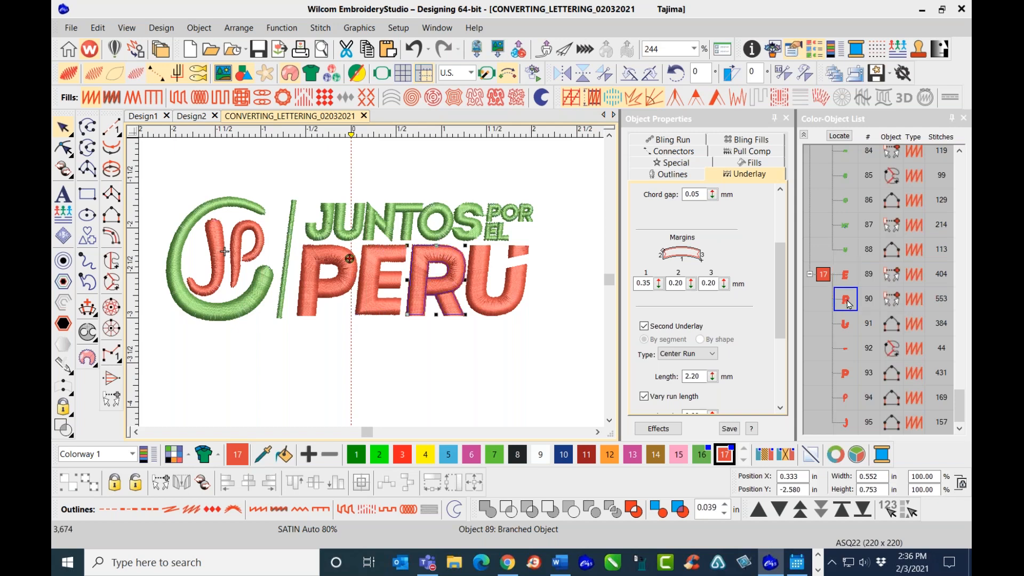
left_click_drag(780, 299, 780, 250)
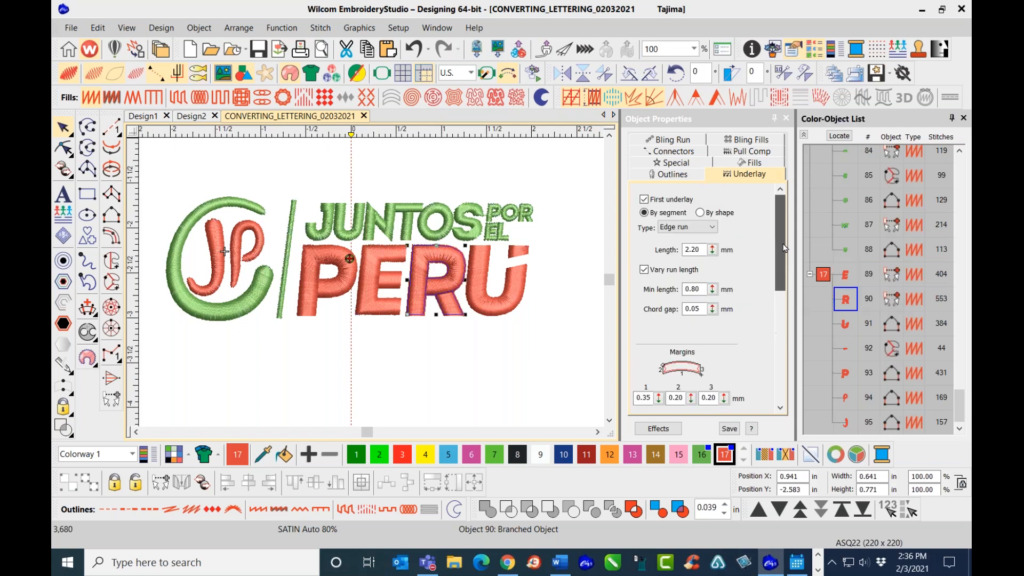
left_click(712, 227)
left_click(699, 238)
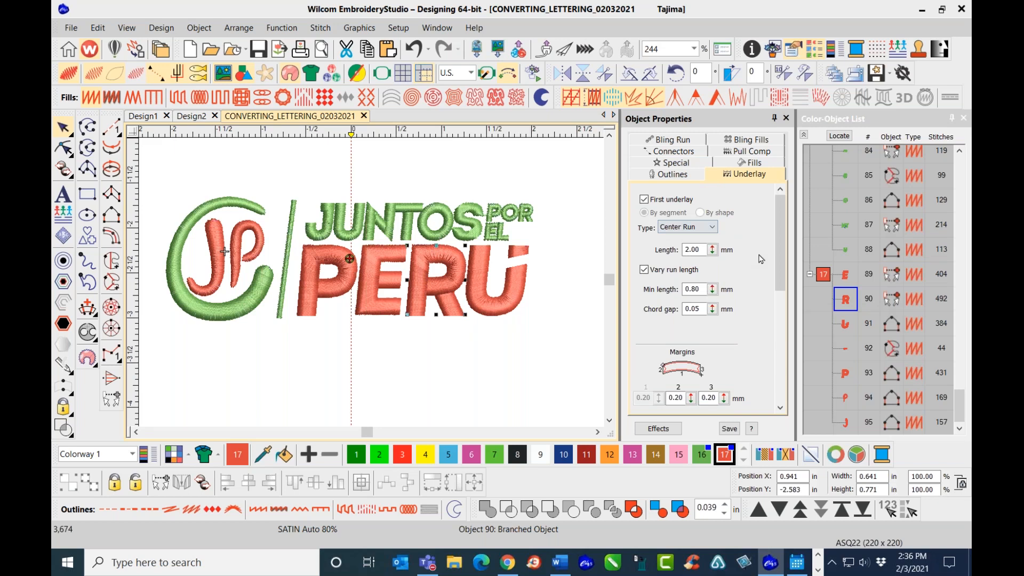
left_click_drag(780, 262, 779, 352)
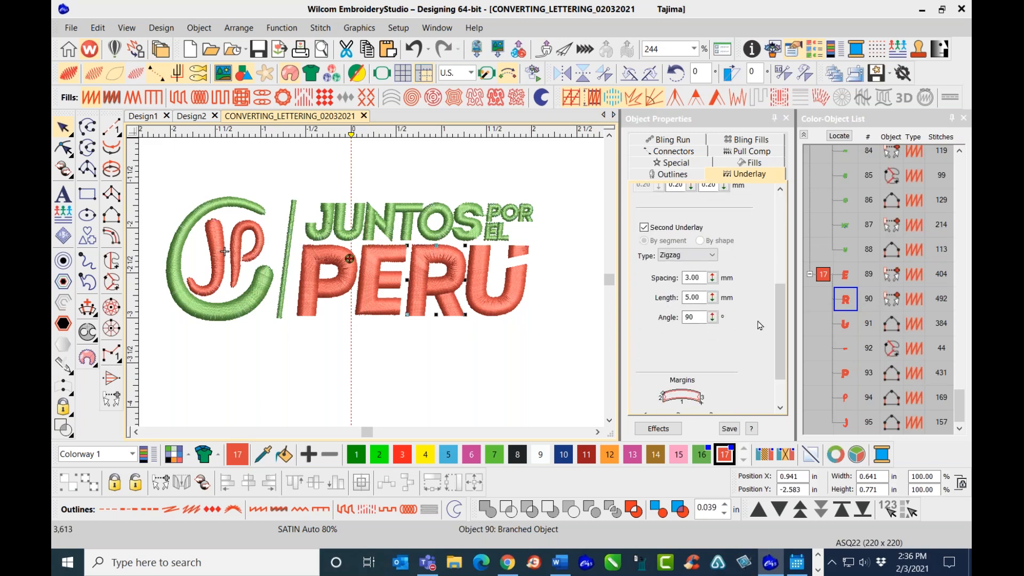
left_click(711, 254)
left_click(711, 266)
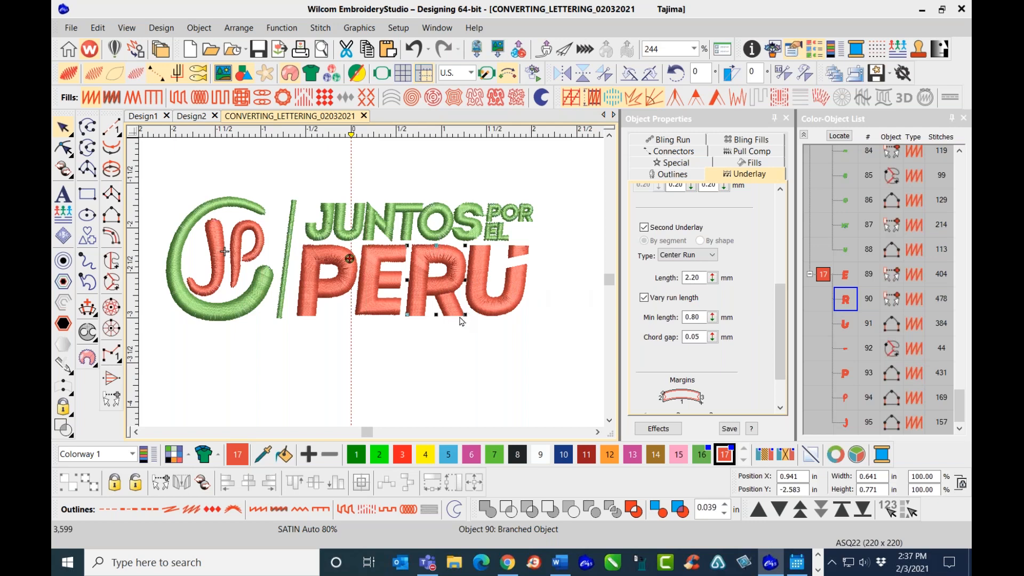
key("Left")
key("Left")
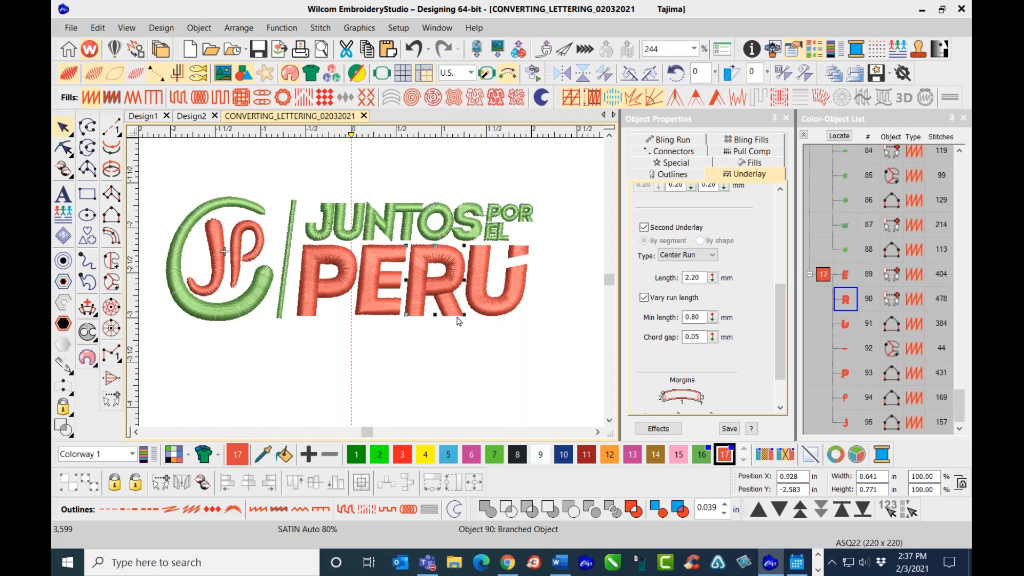
- Set the second underlay of the U and its accent to Center Run
left_click(847, 326)
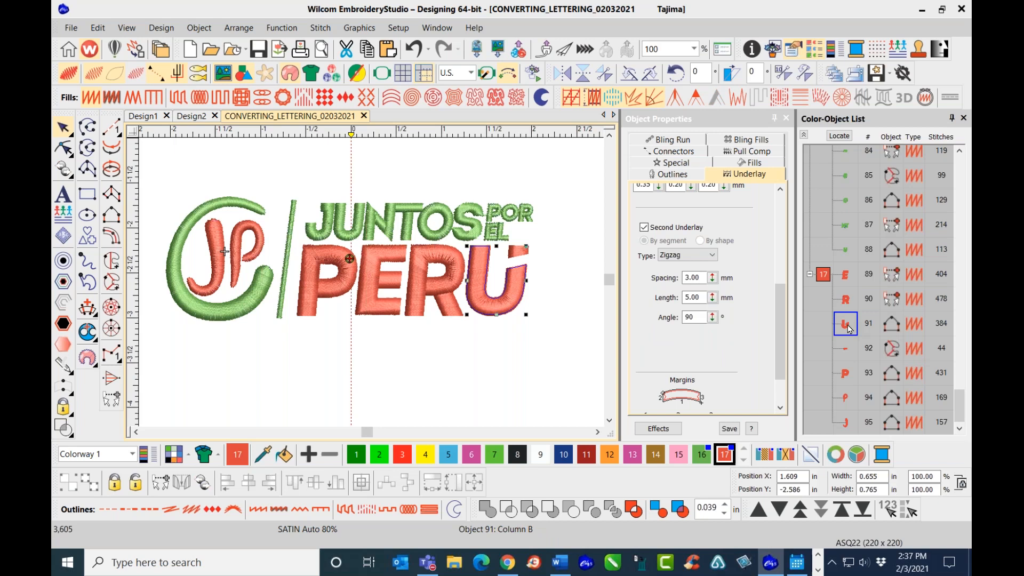
left_click(847, 354, "ctrl")
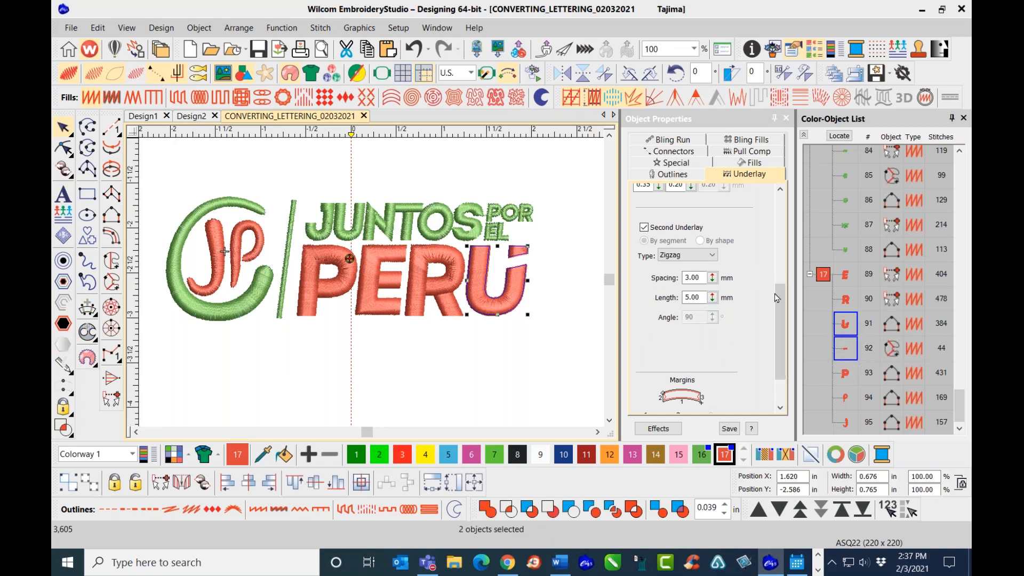
left_click(715, 261)
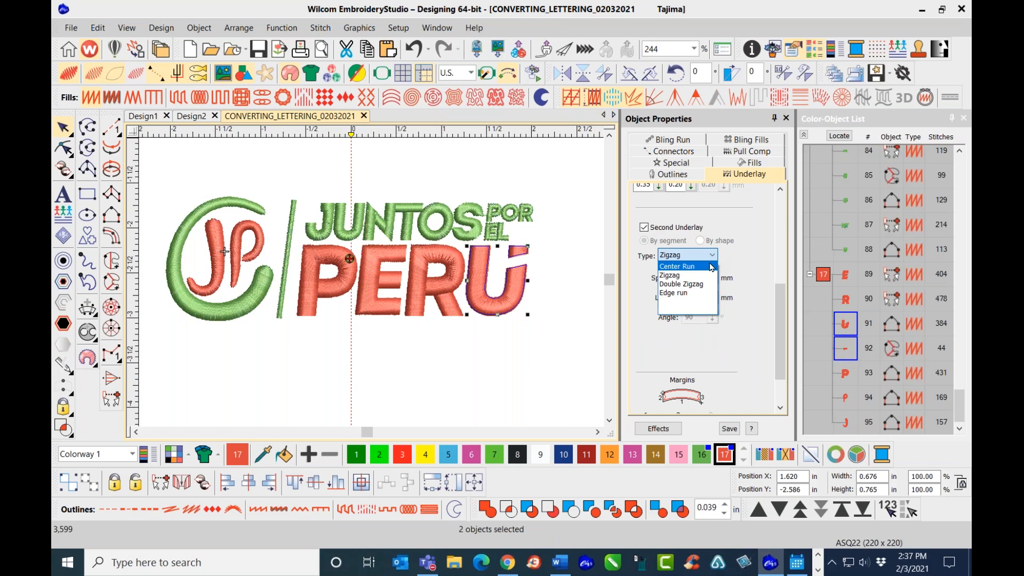
left_click(711, 266)
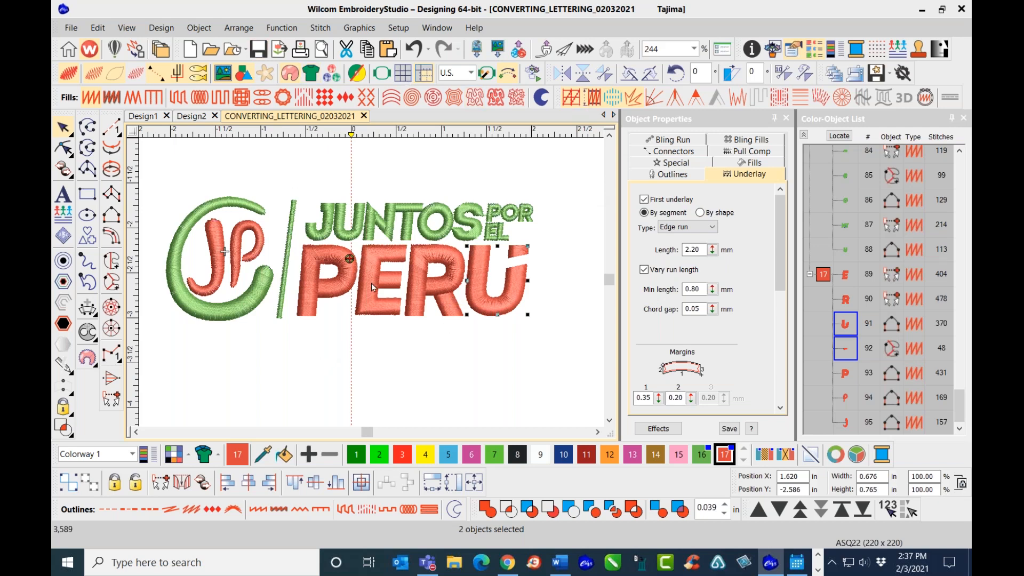
- Examine the underlay stitches of the E, R and U with the realistic stitch view temporarily off
scroll(372, 282, "up", 2)
scroll(371, 282, "up", 2)
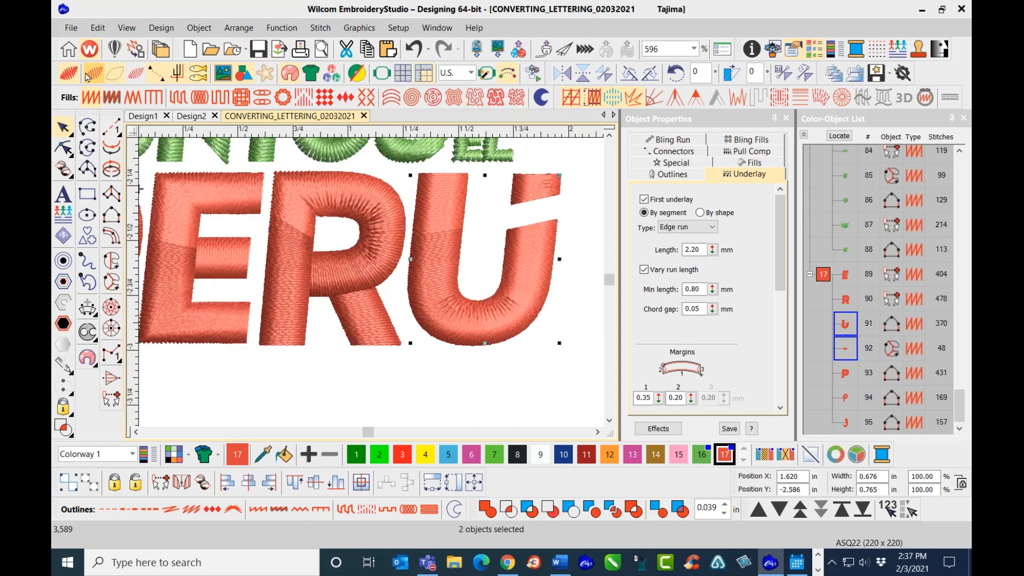
left_click(69, 73)
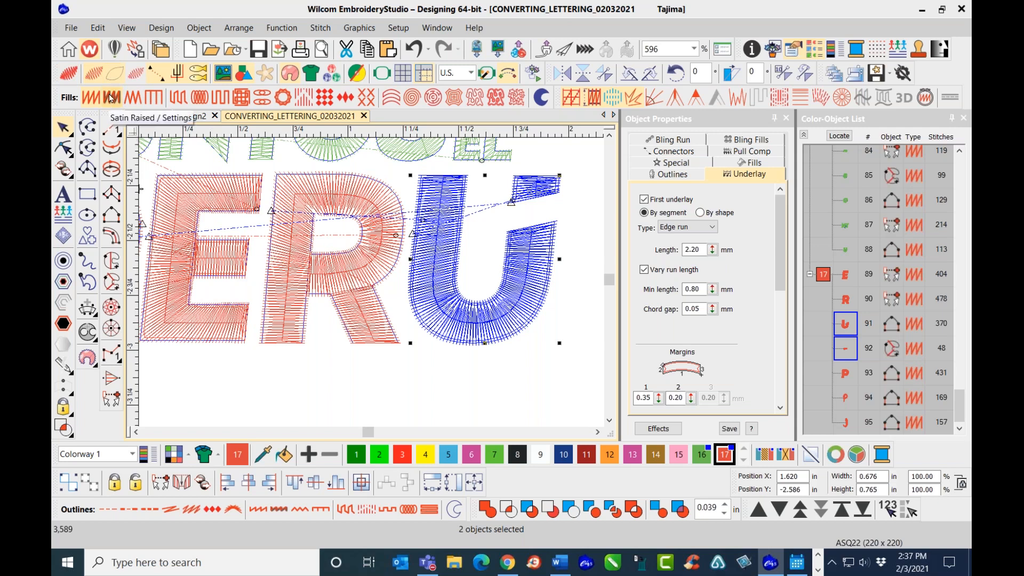
left_click(67, 75)
scroll(371, 283, "down", 4)
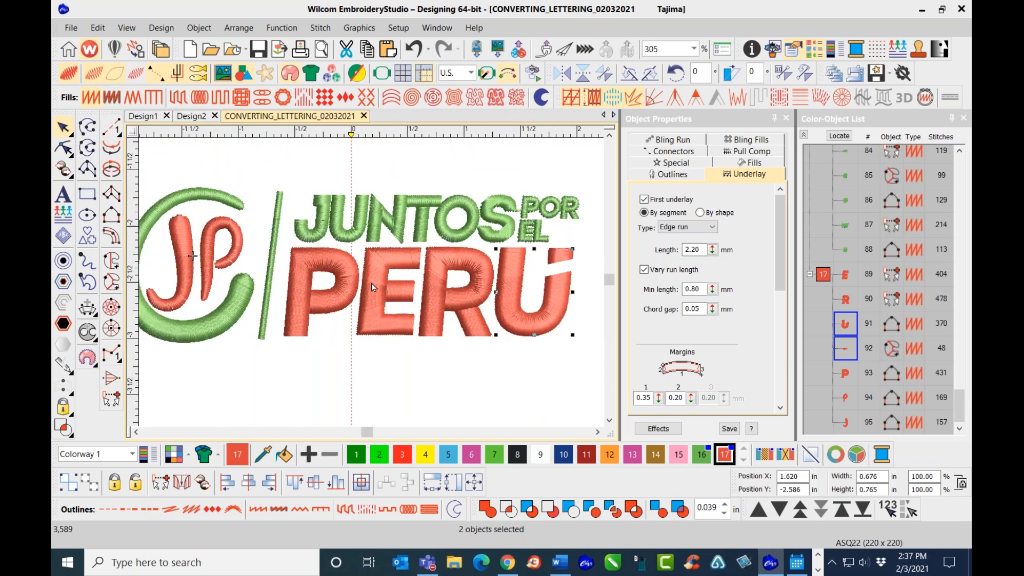
scroll(371, 282, "up", 3)
scroll(371, 283, "down", 3)
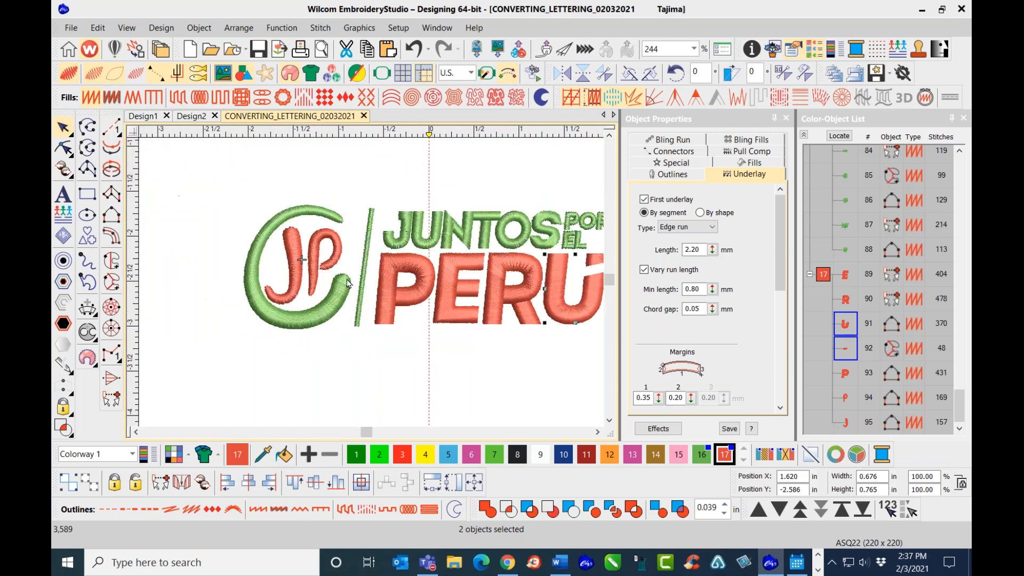
- Enable a first underlay of type Center Run on the small red P and J inside the green ring
scroll(357, 256, "up", 3)
left_click(365, 247)
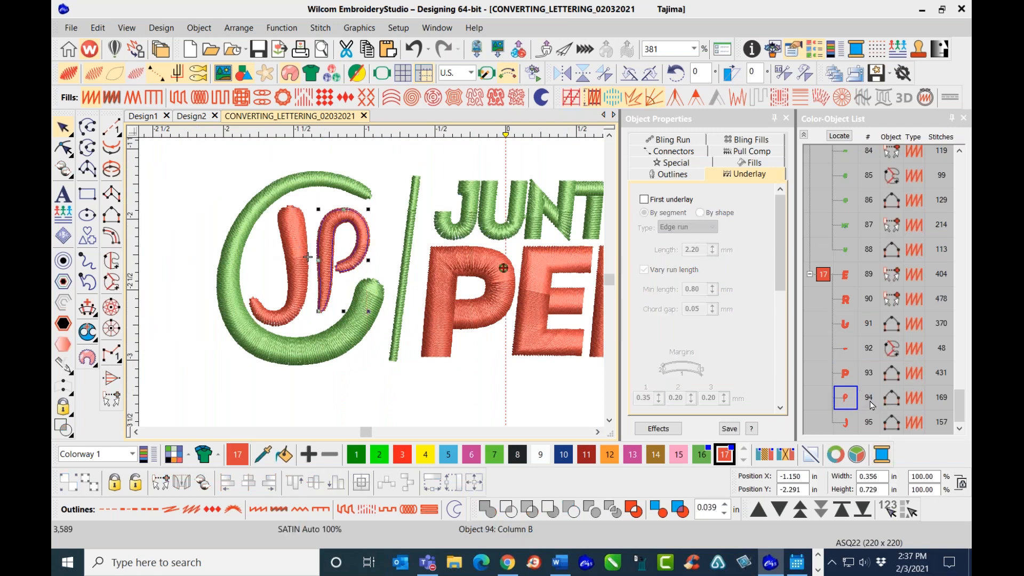
left_click_drag(962, 417, 962, 419)
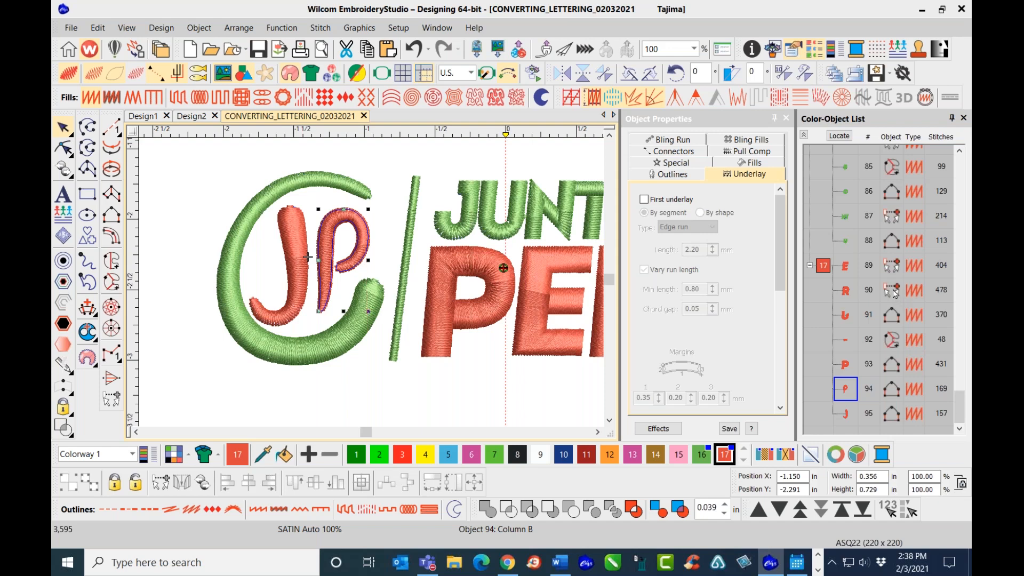
left_click(845, 415, "ctrl")
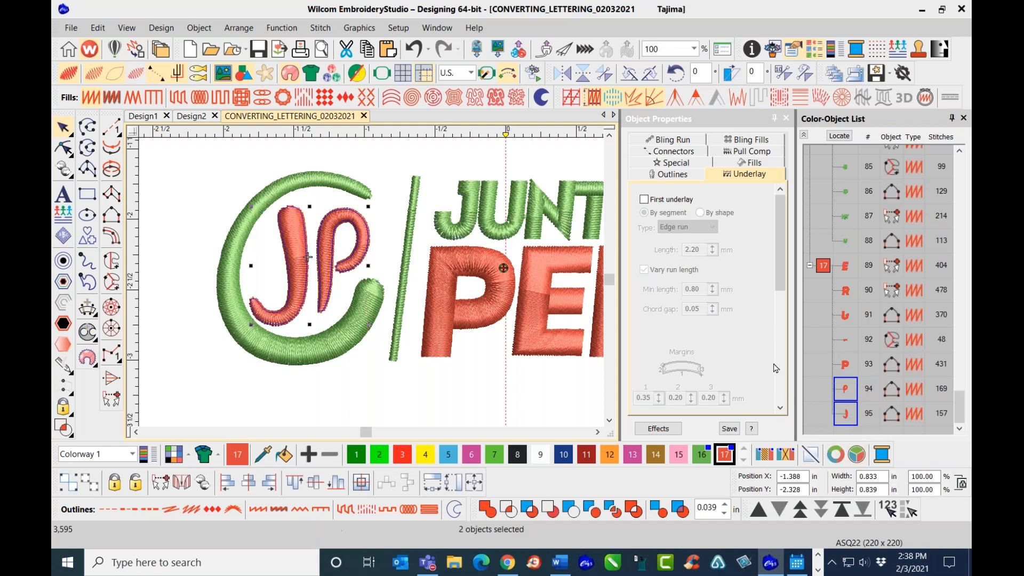
left_click(644, 200)
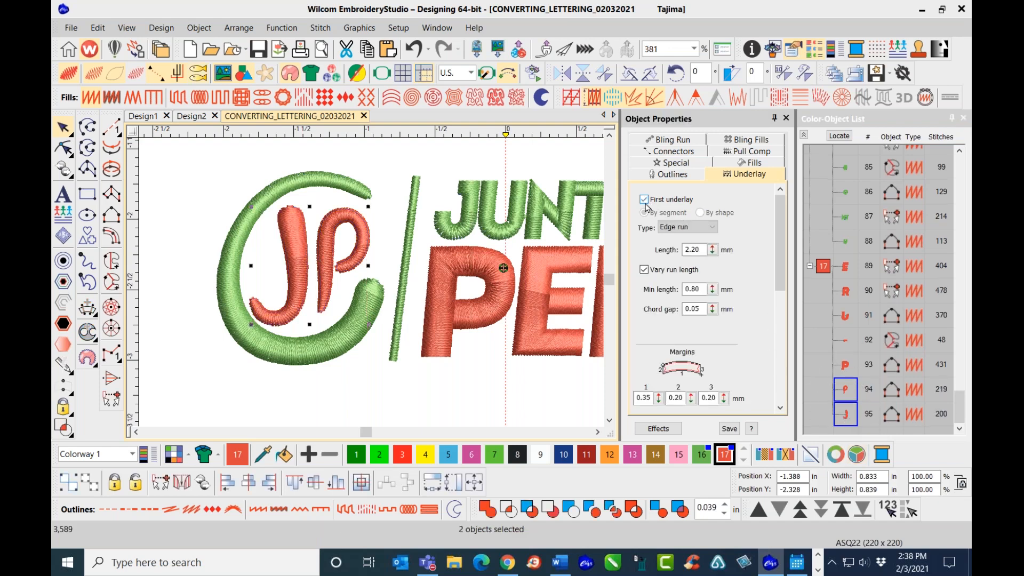
left_click(712, 227)
left_click(679, 242)
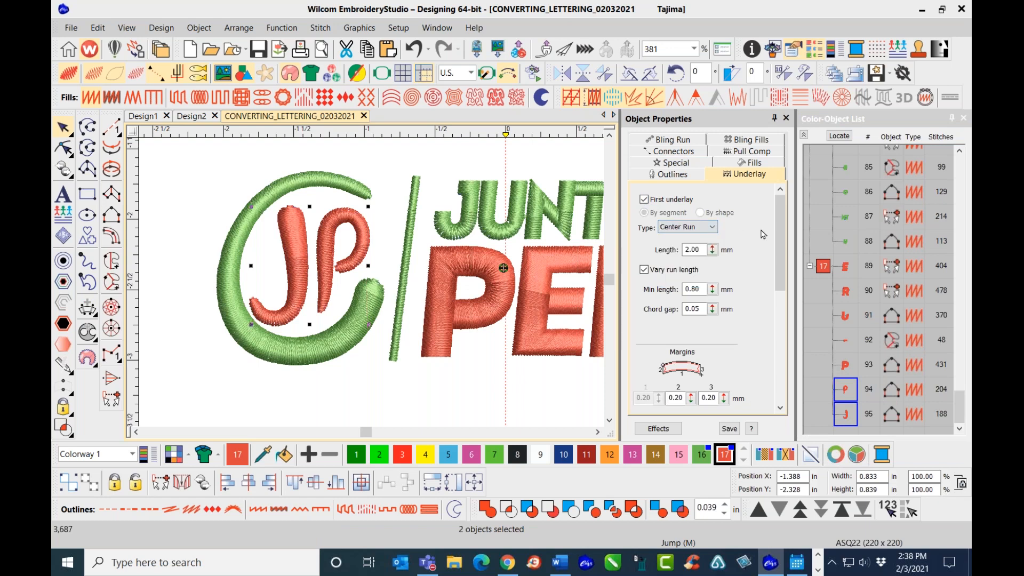
scroll(779, 238, "down", 5)
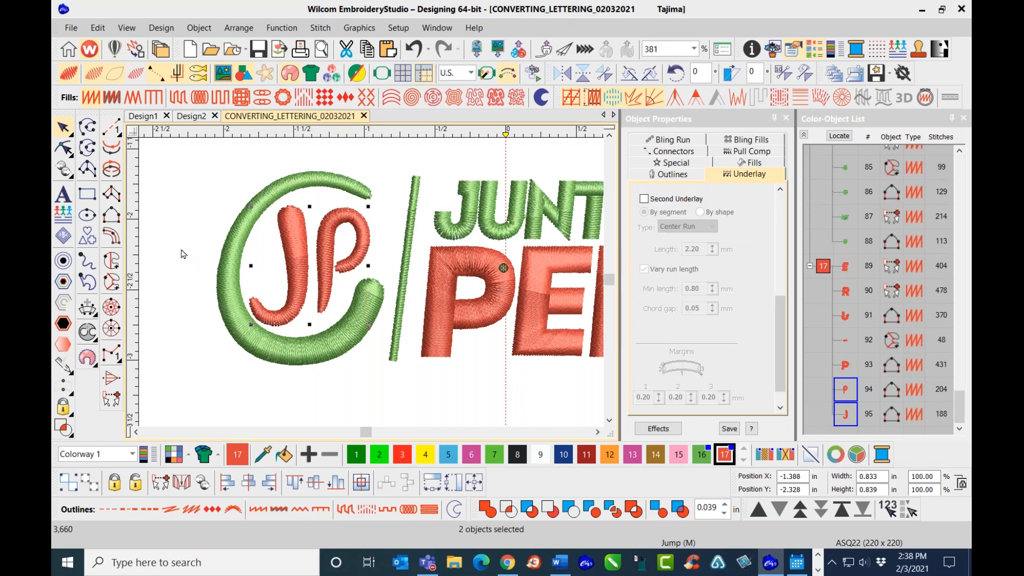
- Save the design and clear the selection with the whole logo in view
left_click(259, 50)
left_click(444, 178)
scroll(368, 298, "down", 3)
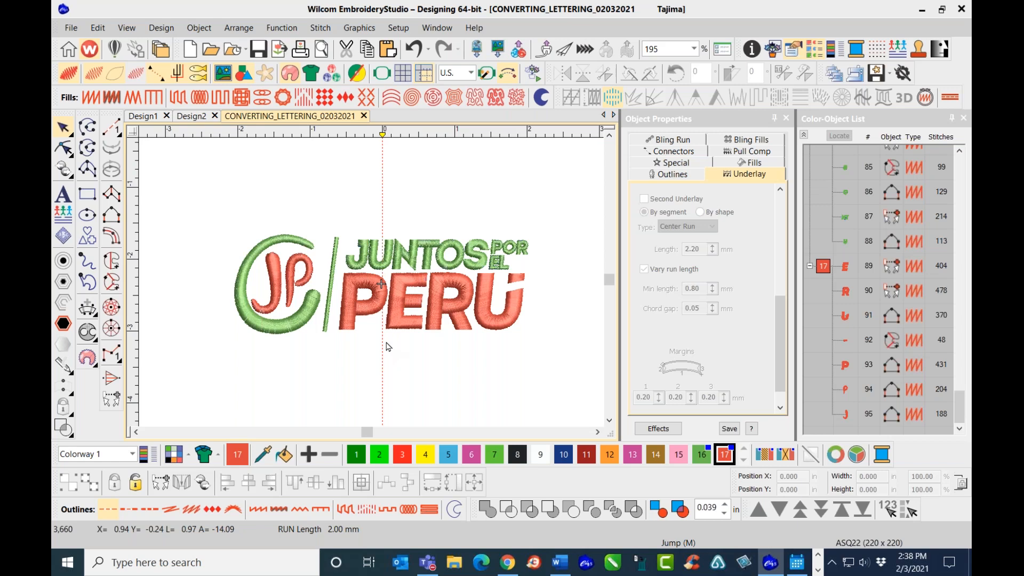
- Examine the stitching of the whole logo at actual size and close up around the red PERU lettering
scroll(385, 298, "up", 5)
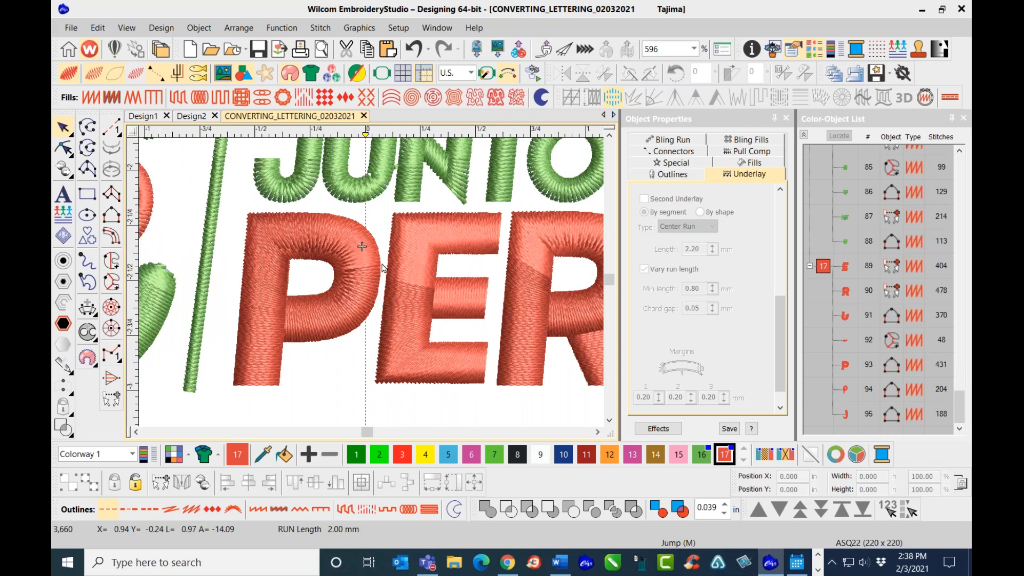
key("1")
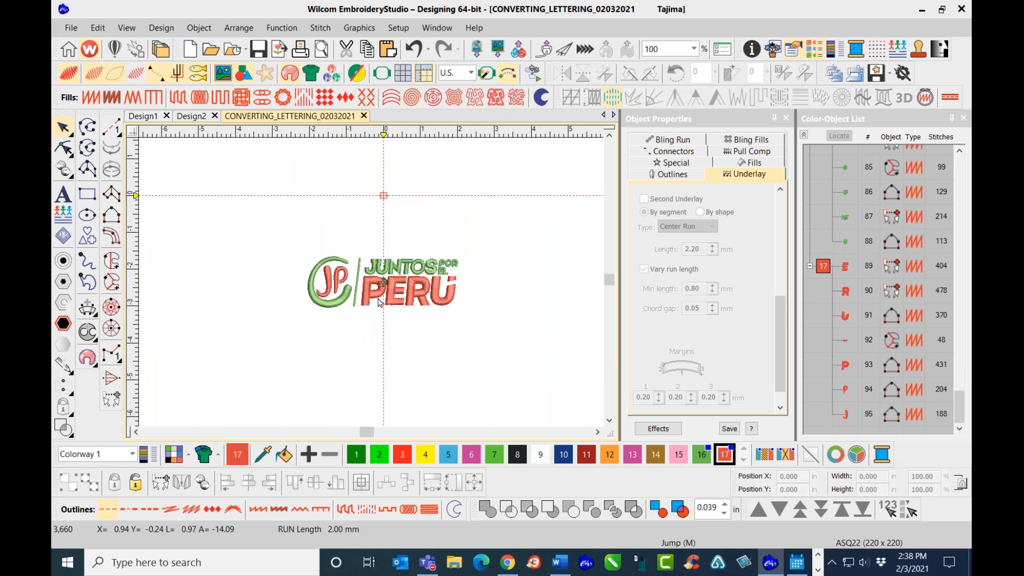
scroll(376, 278, "up", 4)
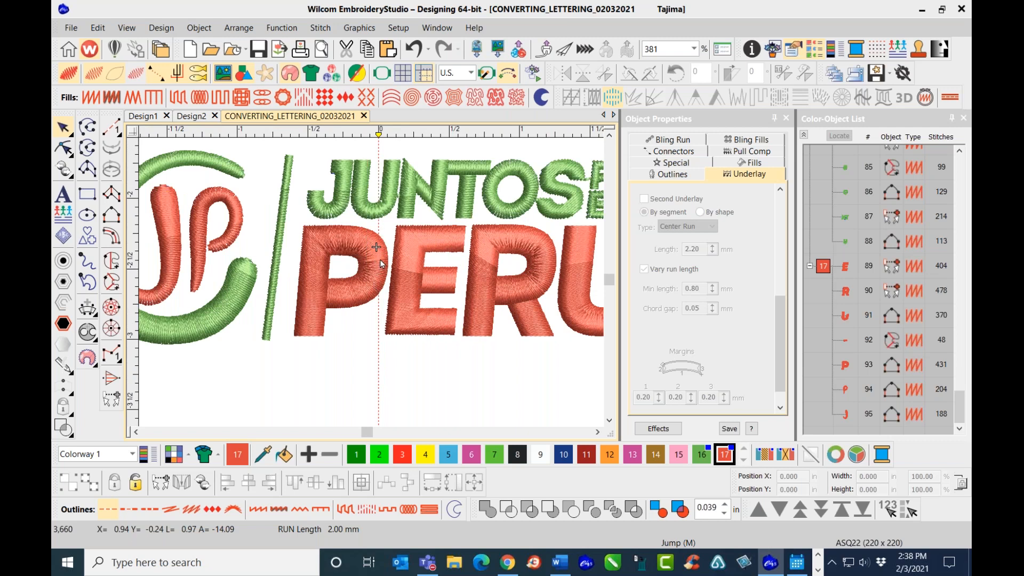
scroll(395, 269, "down", 1)
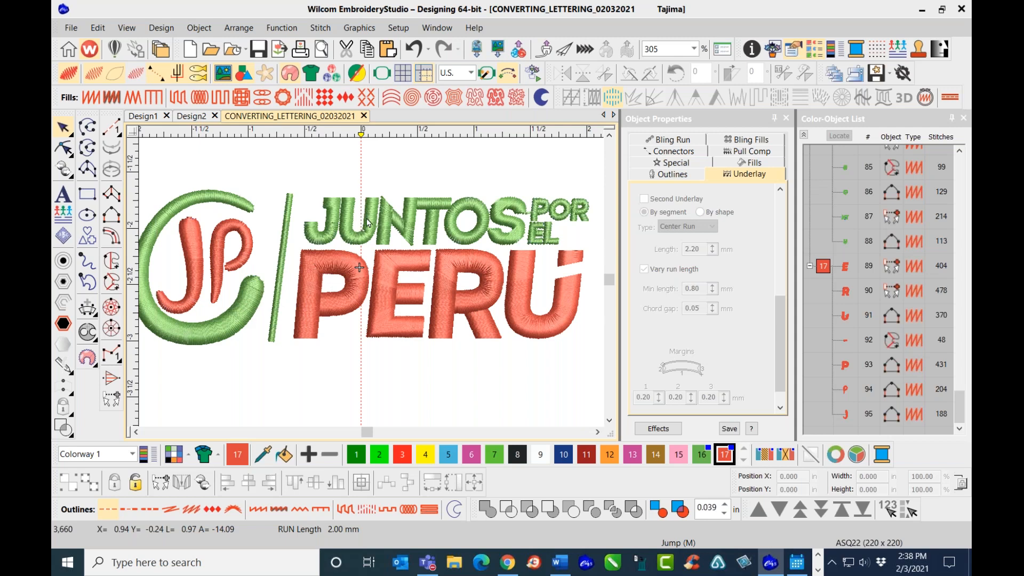
- Select the green U of JUNTOS and turn off the realistic stitch view to examine its stitches and underlay
scroll(372, 287, "up", 2)
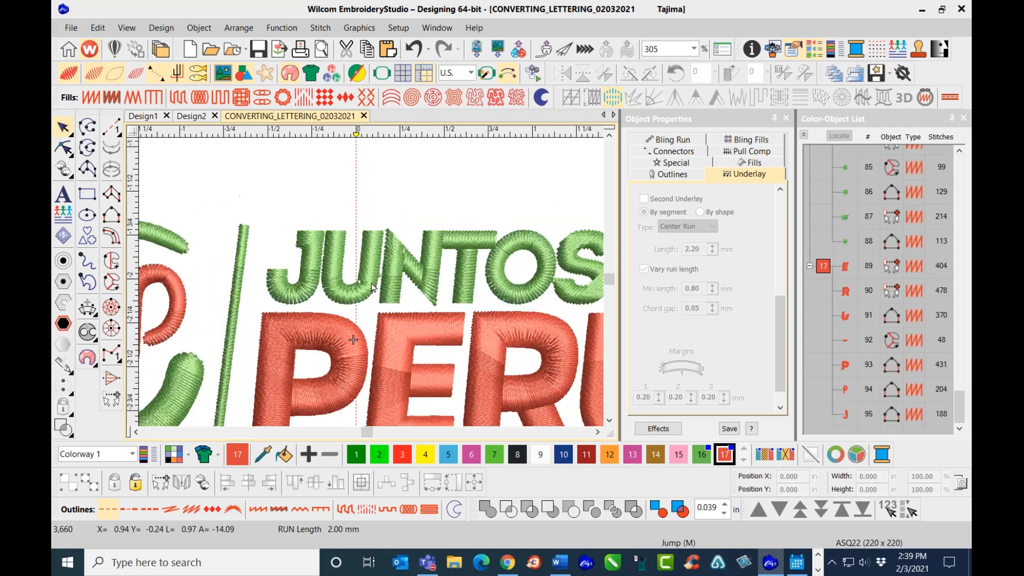
scroll(371, 287, "up", 2)
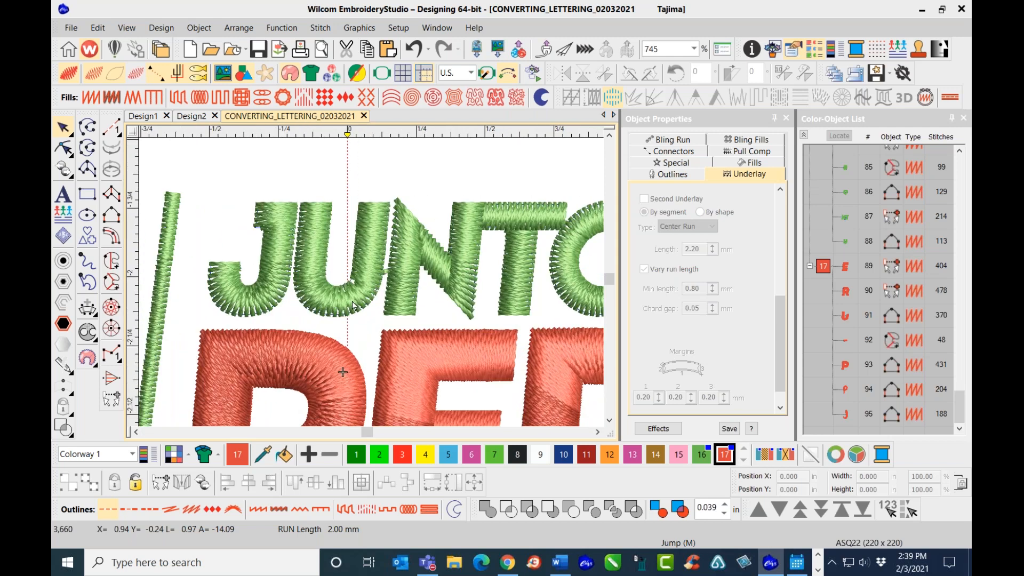
scroll(352, 305, "down", 2)
left_click(356, 286)
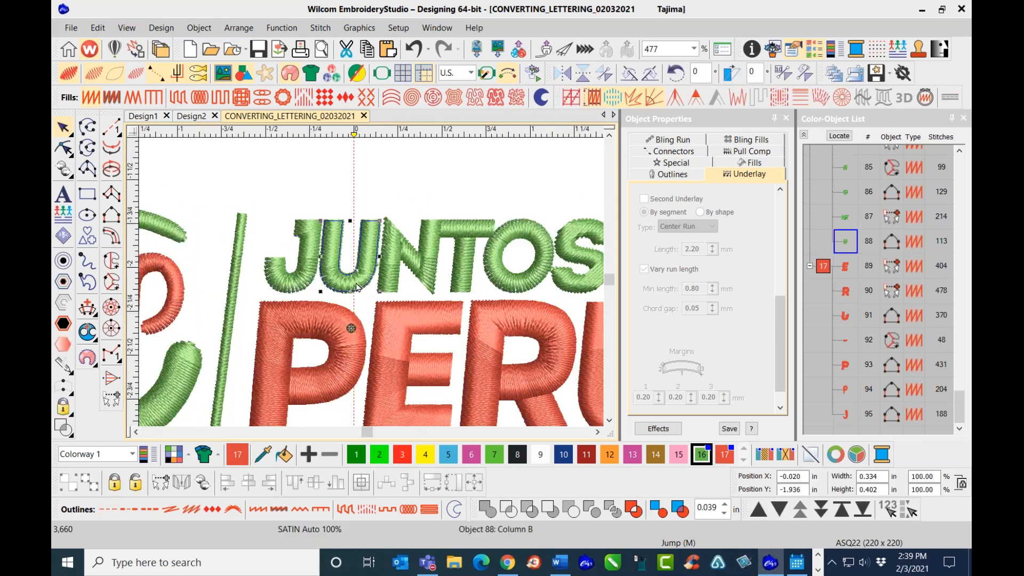
scroll(357, 287, "up", 2)
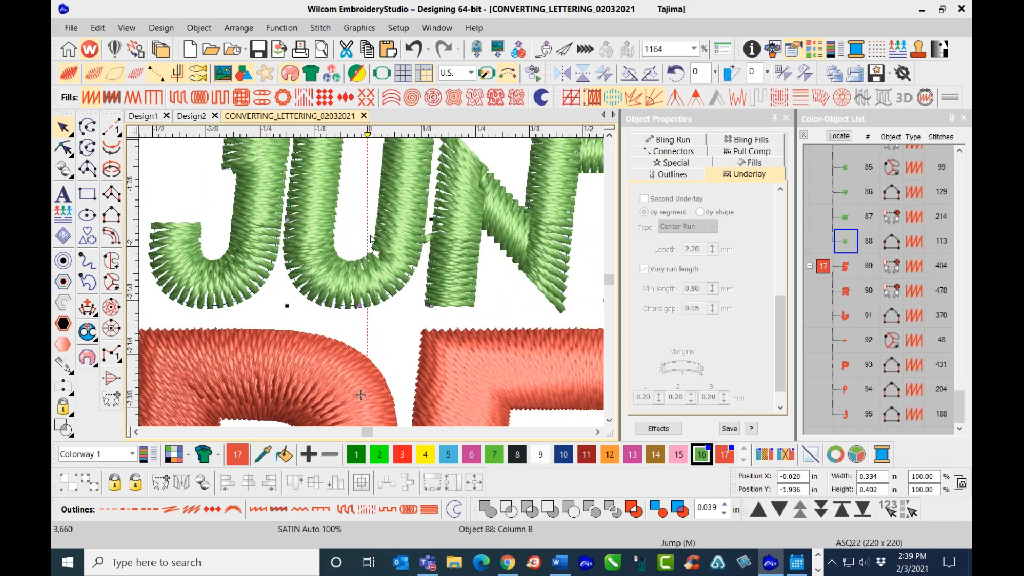
left_click(73, 78)
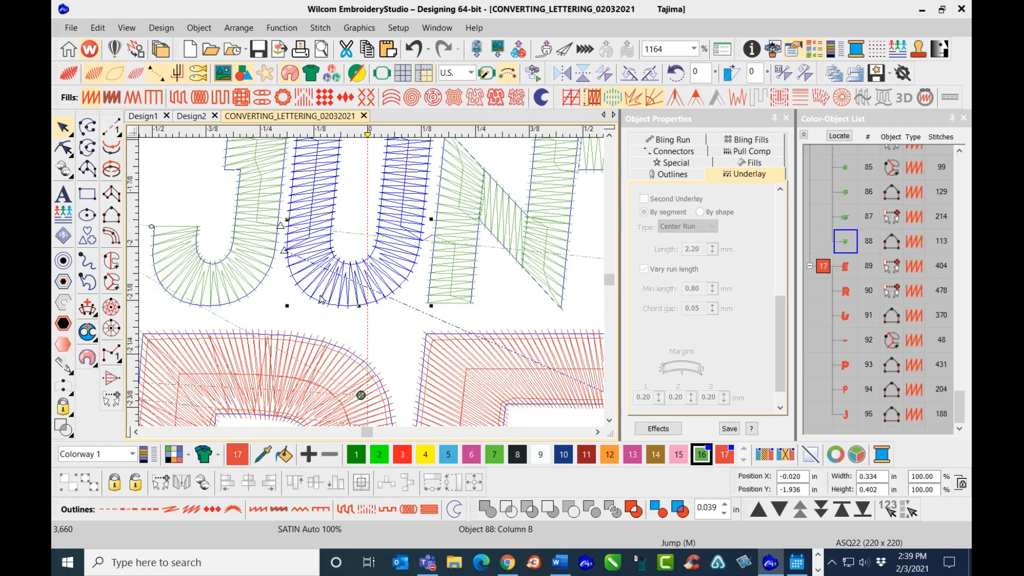
- Reshape the green U in JUNTOS by moving the outer end of its bottom stitch-angle line slightly left, comparing with undo and redo
scroll(368, 272, "up", 1)
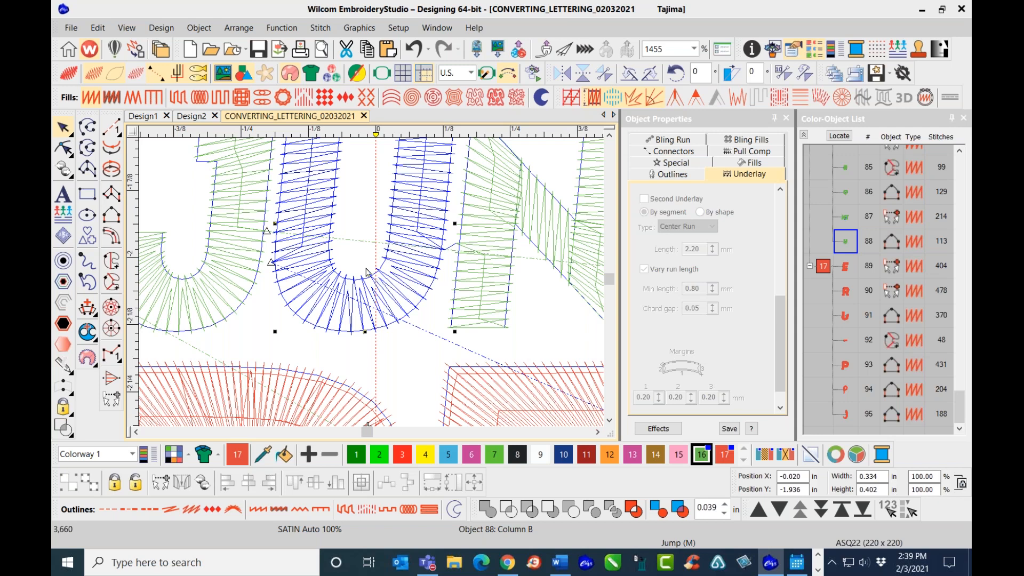
left_click(65, 149)
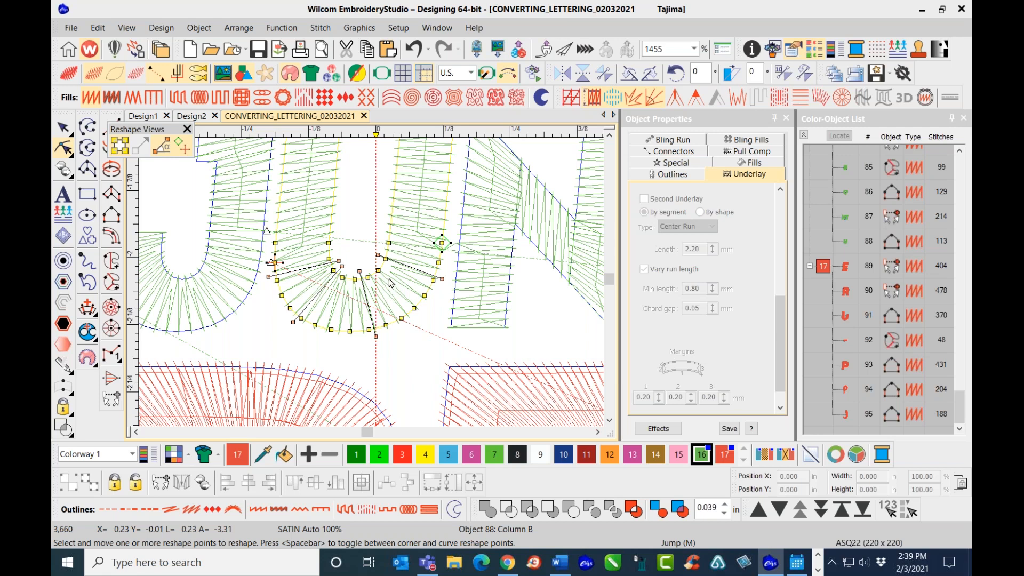
scroll(377, 291, "up", 1)
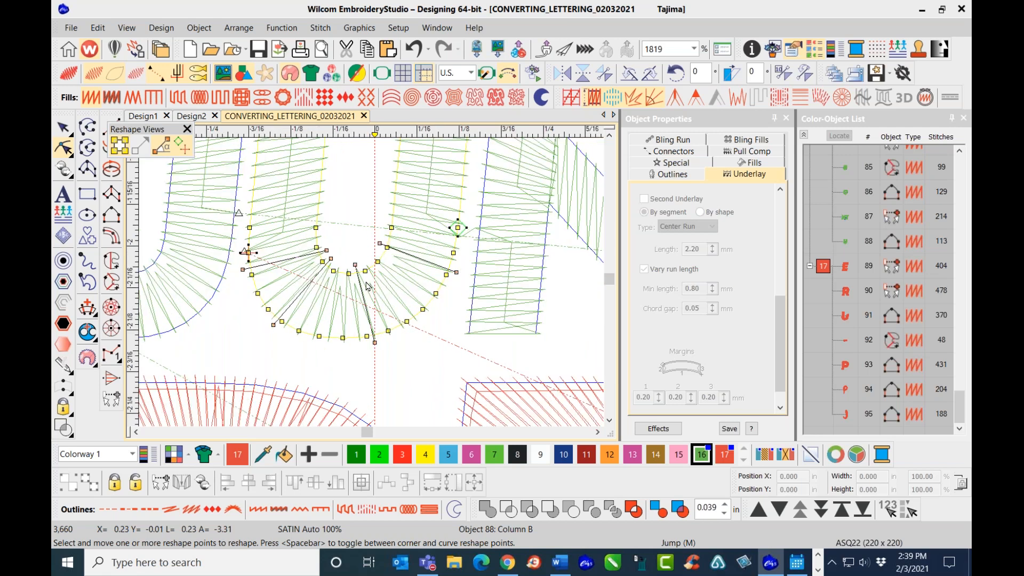
scroll(367, 285, "up", 1)
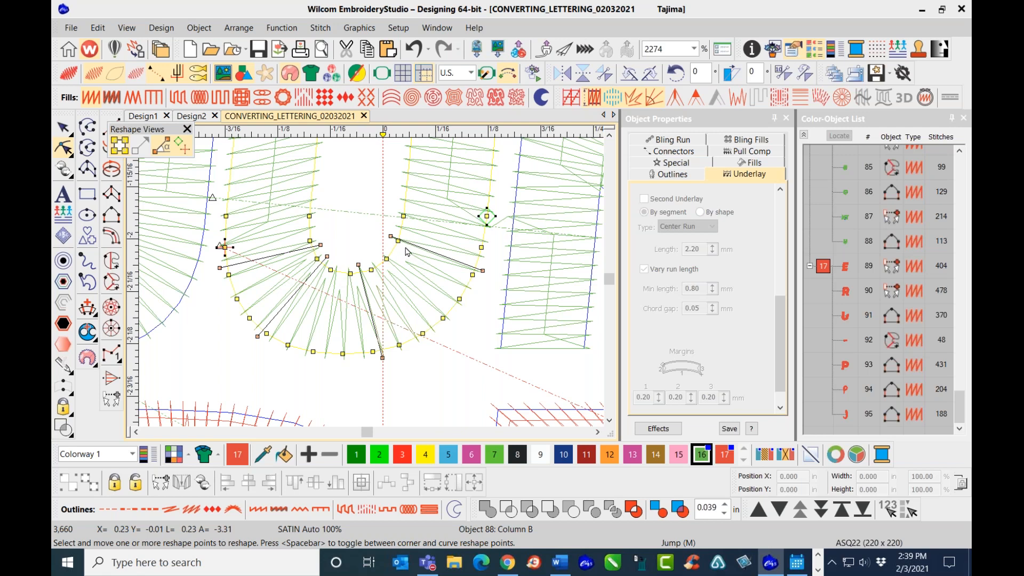
left_click(382, 357)
left_click_drag(383, 357, 374, 360)
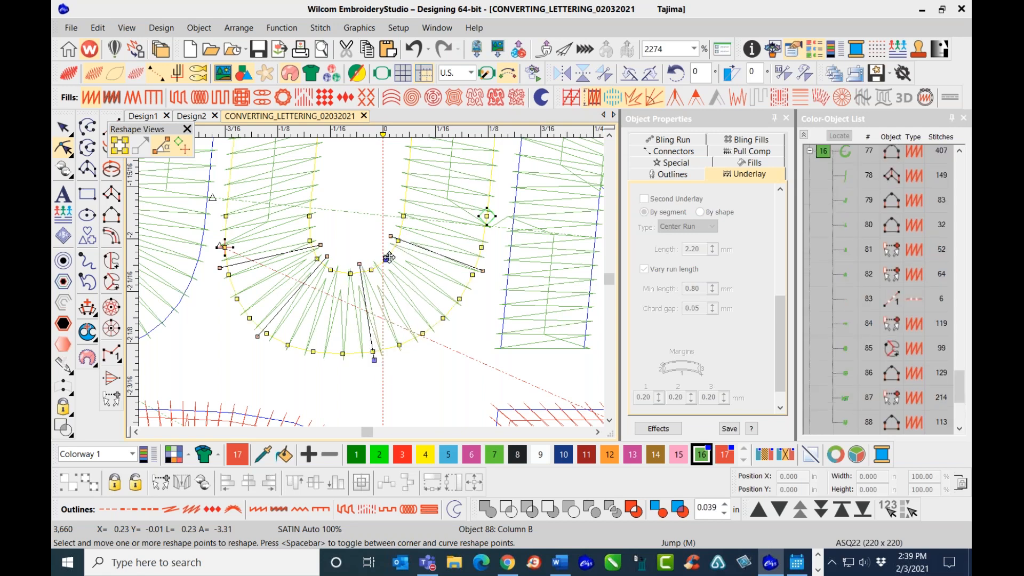
left_click_drag(455, 172, 425, 160)
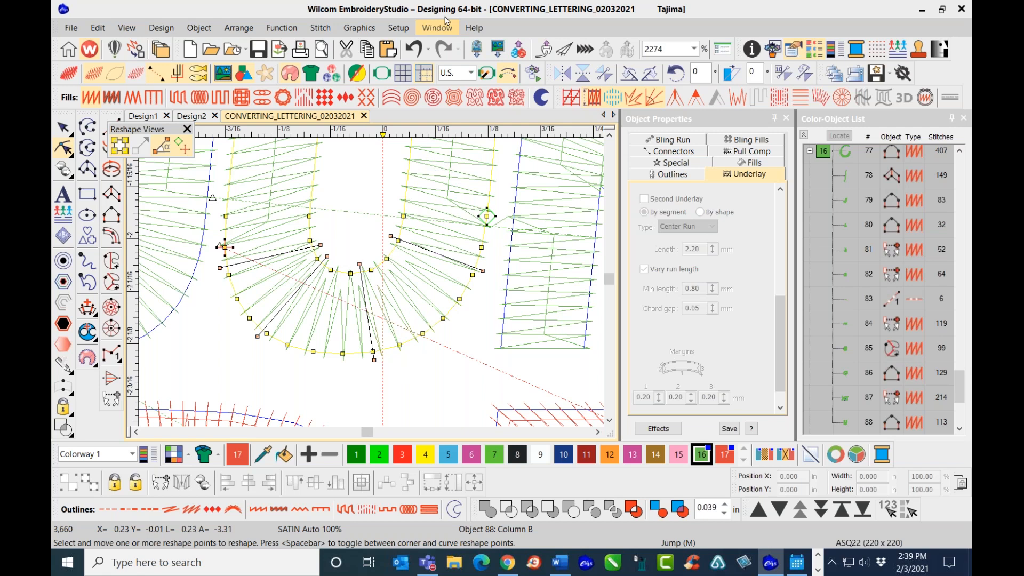
left_click(414, 49)
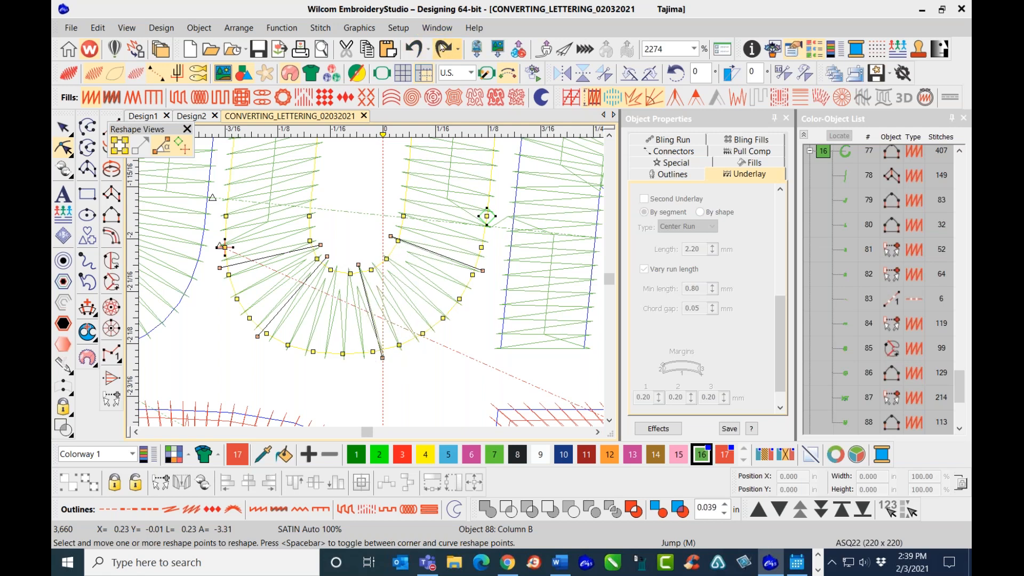
left_click(443, 49)
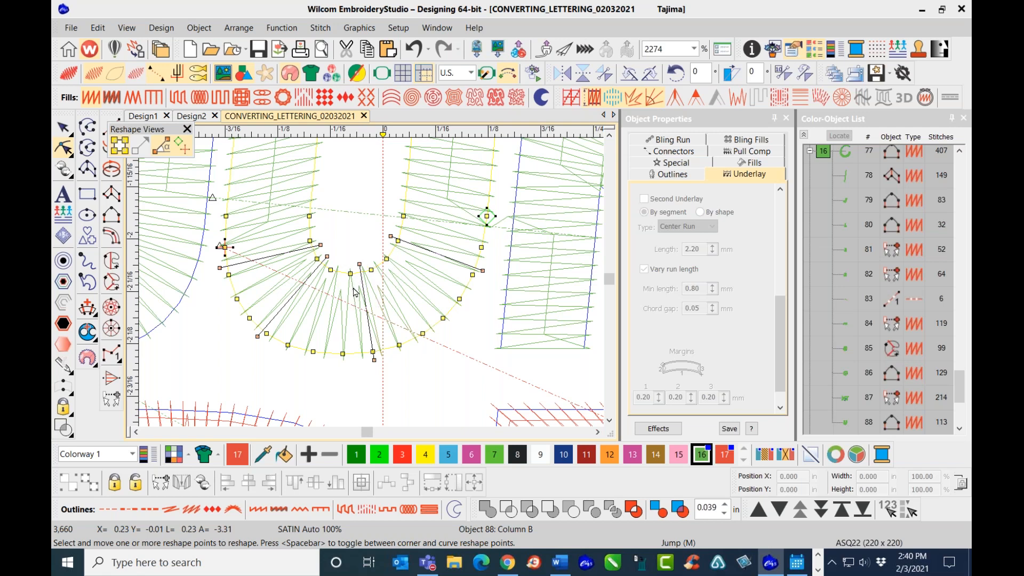
- Switch the design to the realistic stitch view, leave reshaping and examine the curve of the green U within the JUNTOS lettering
key("t")
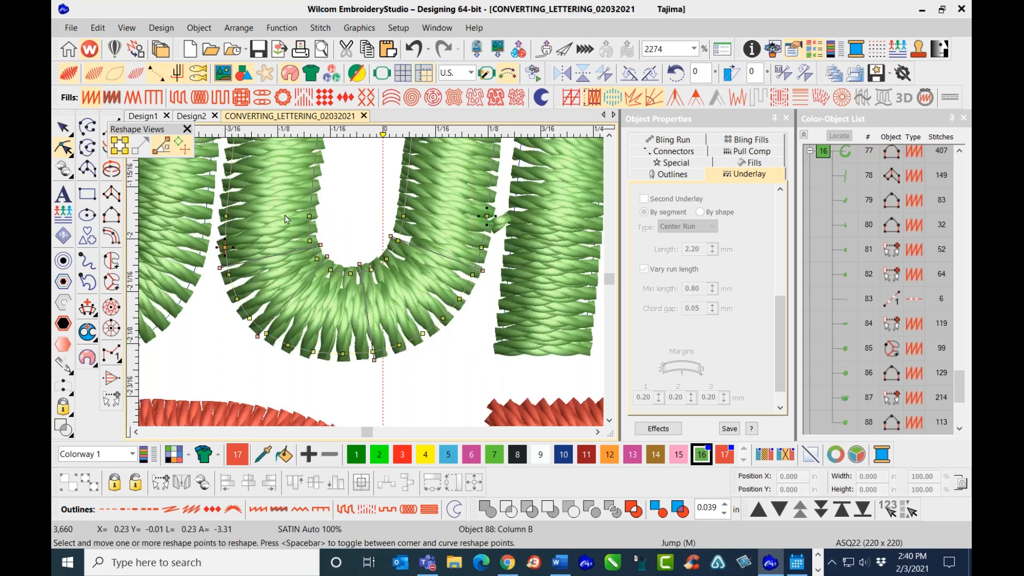
scroll(371, 283, "down", 3)
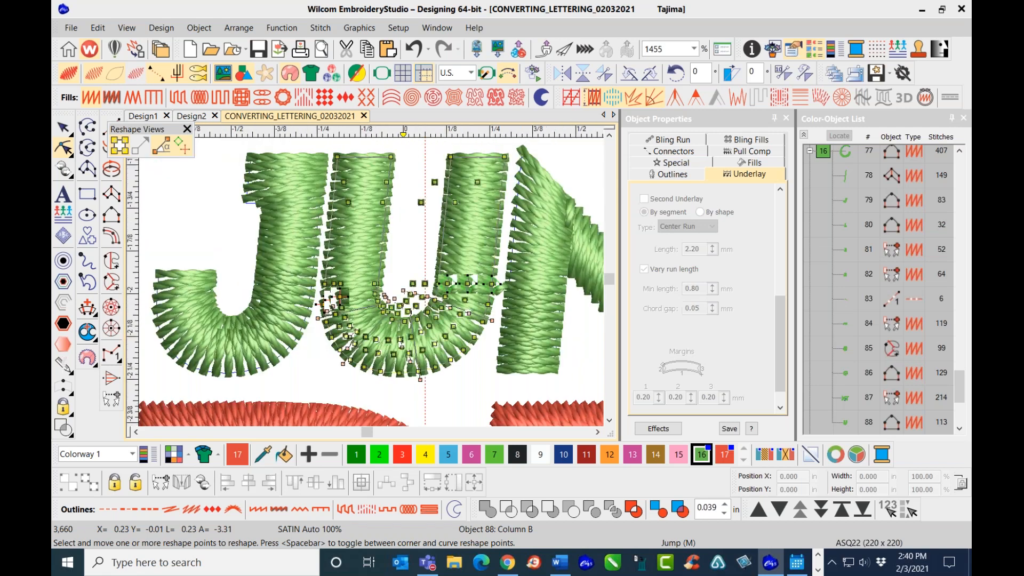
left_click(63, 127)
left_click(392, 251)
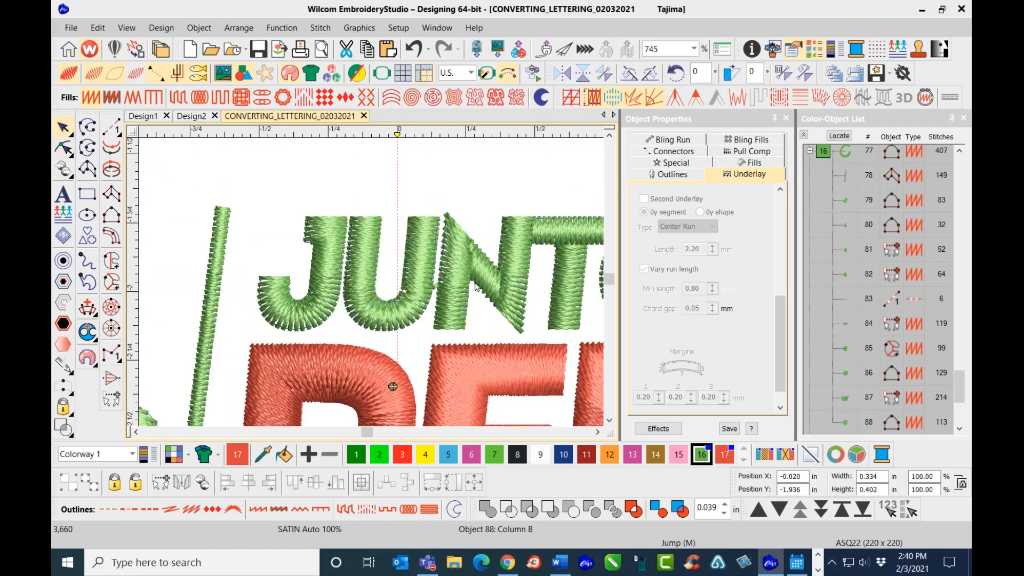
scroll(373, 311, "down", 3)
scroll(372, 299, "down", 3)
scroll(362, 284, "up", 2)
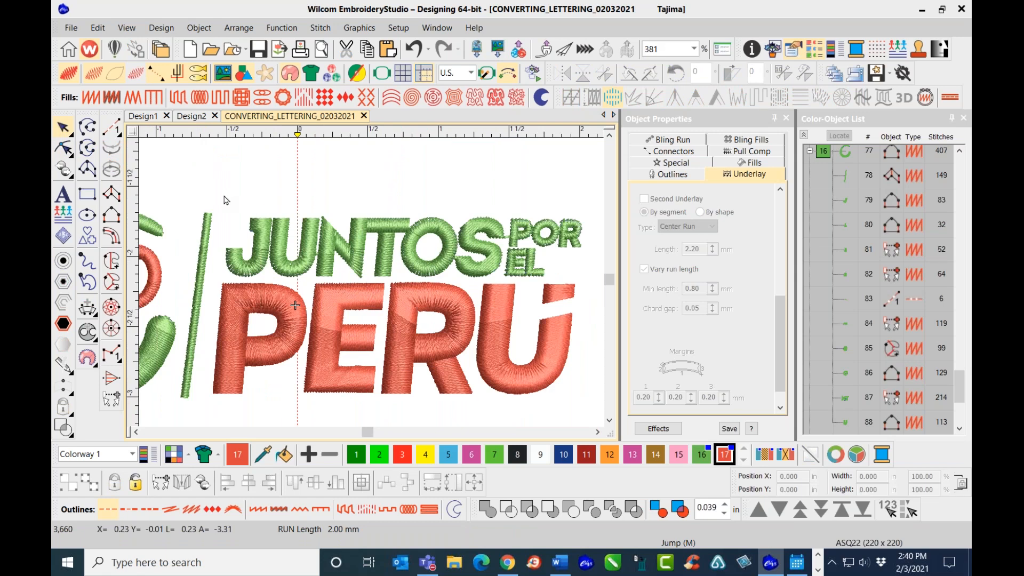
scroll(373, 285, "up", 2)
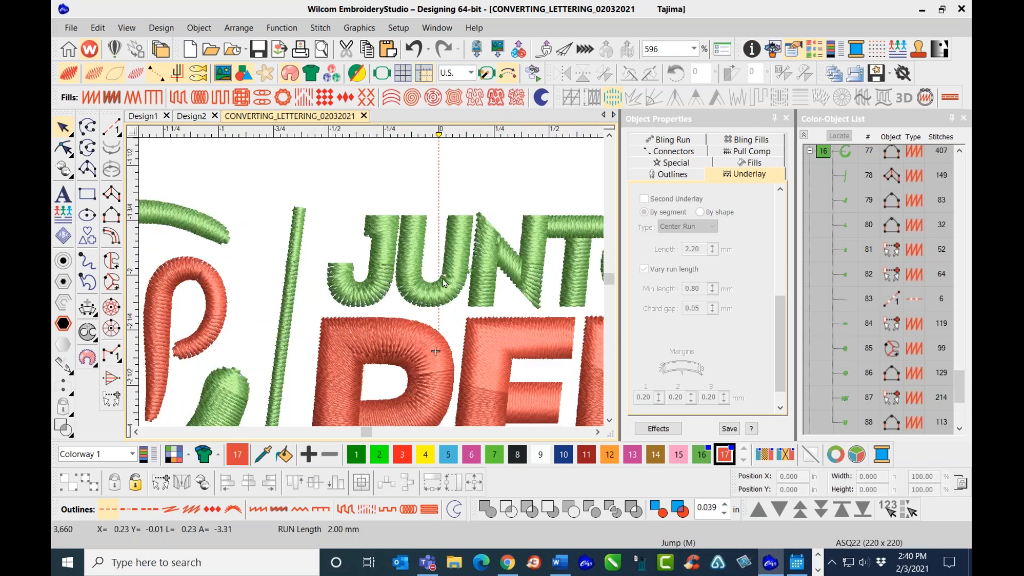
scroll(445, 285, "down", 2)
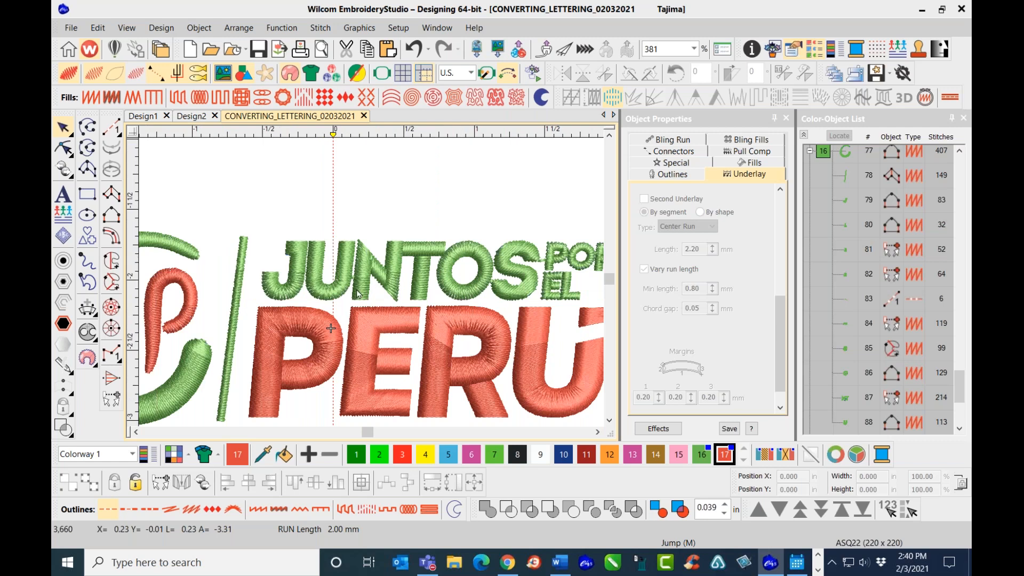
scroll(357, 293, "up", 2)
scroll(372, 288, "up", 1)
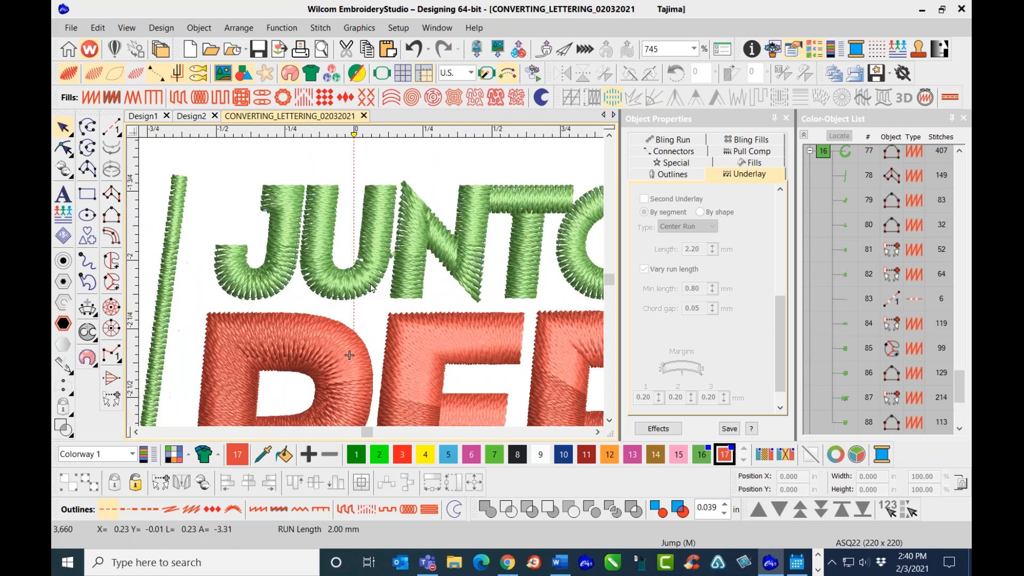
- Turn off stitch shortening and the stitch effect beside it for the green U in JUNTOS
left_click(367, 276)
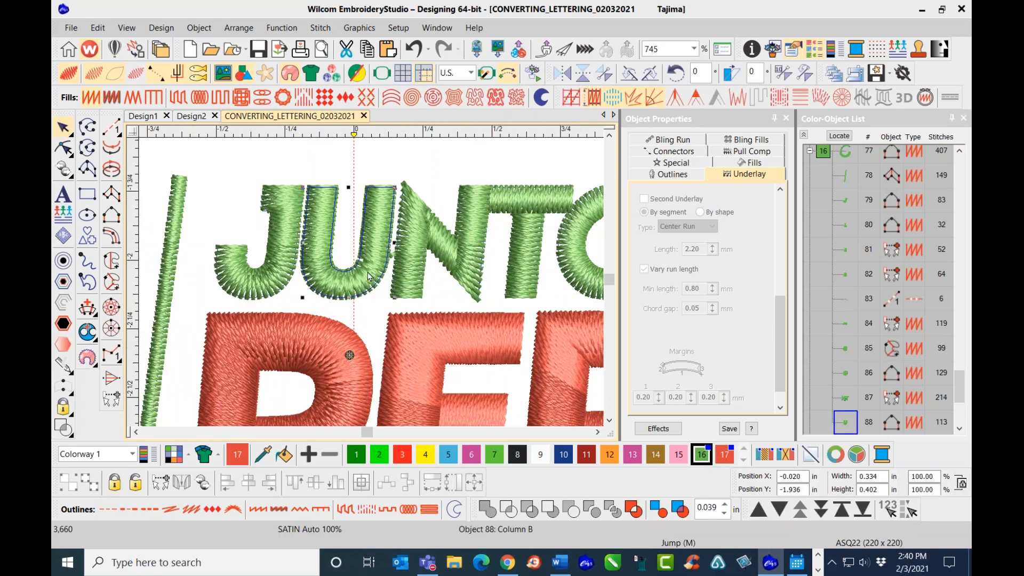
left_click(652, 100)
left_click(634, 99)
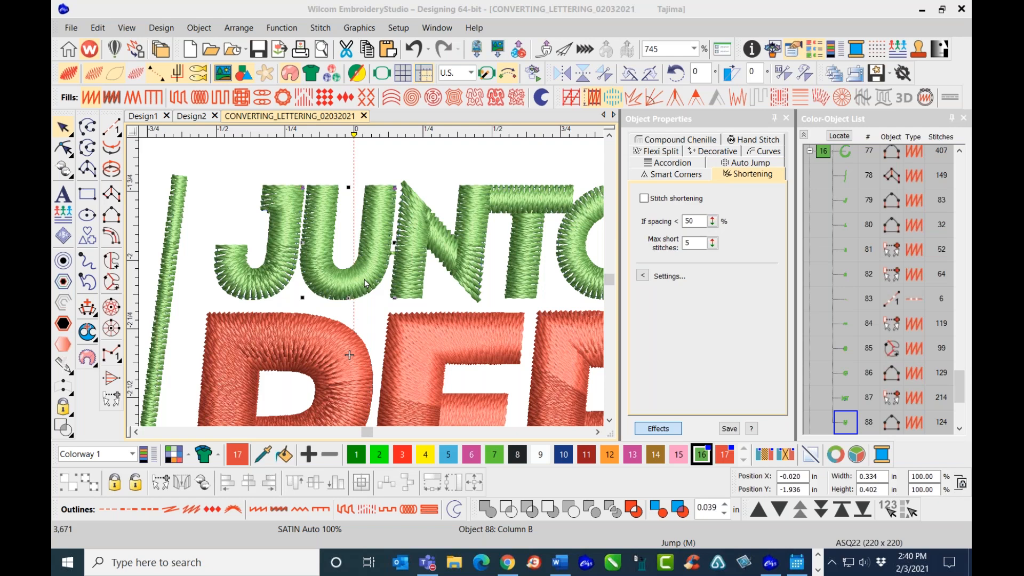
left_click(467, 159)
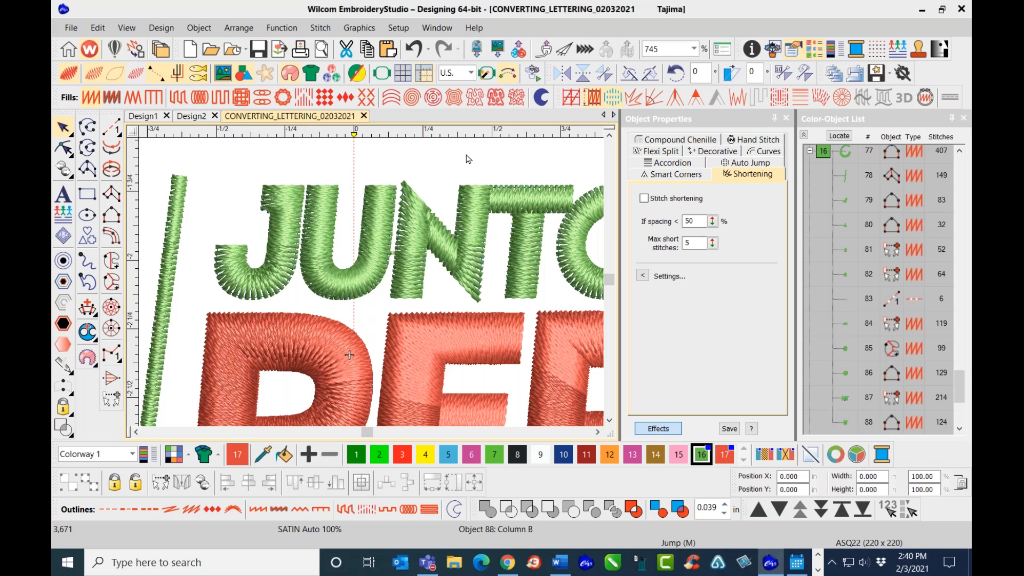
- Reshape the green U by levelling the stitch-angle line across its right stem, adjusting both the inner and outer ends
key("1")
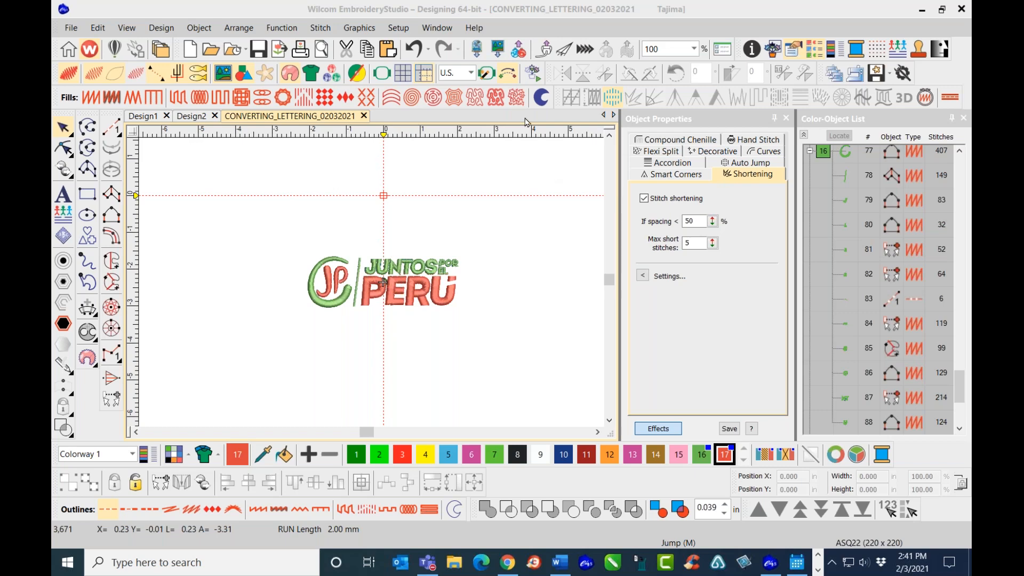
scroll(372, 287, "up", 1)
scroll(372, 287, "up", 1)
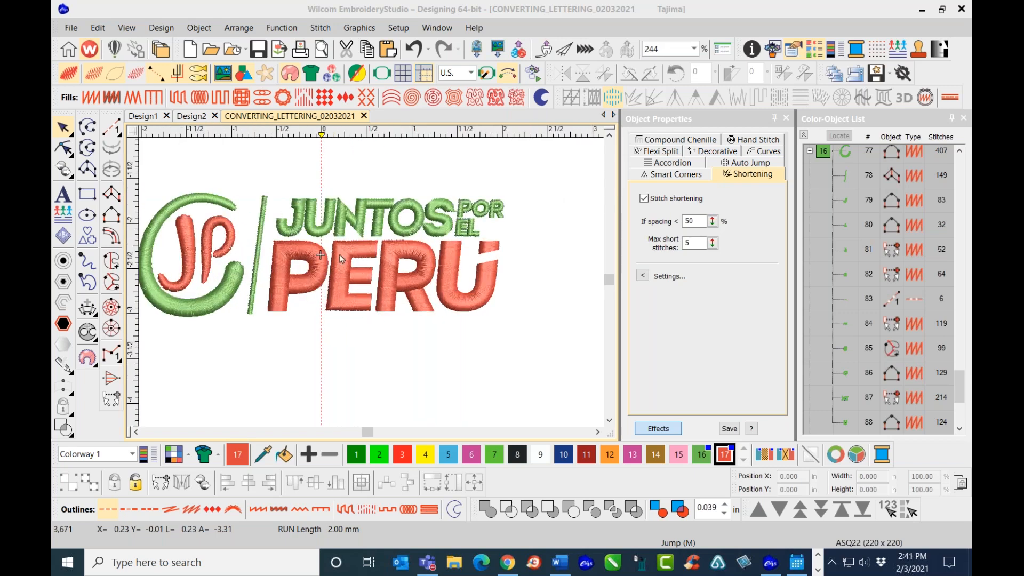
scroll(371, 286, "up", 1)
scroll(372, 287, "up", 2)
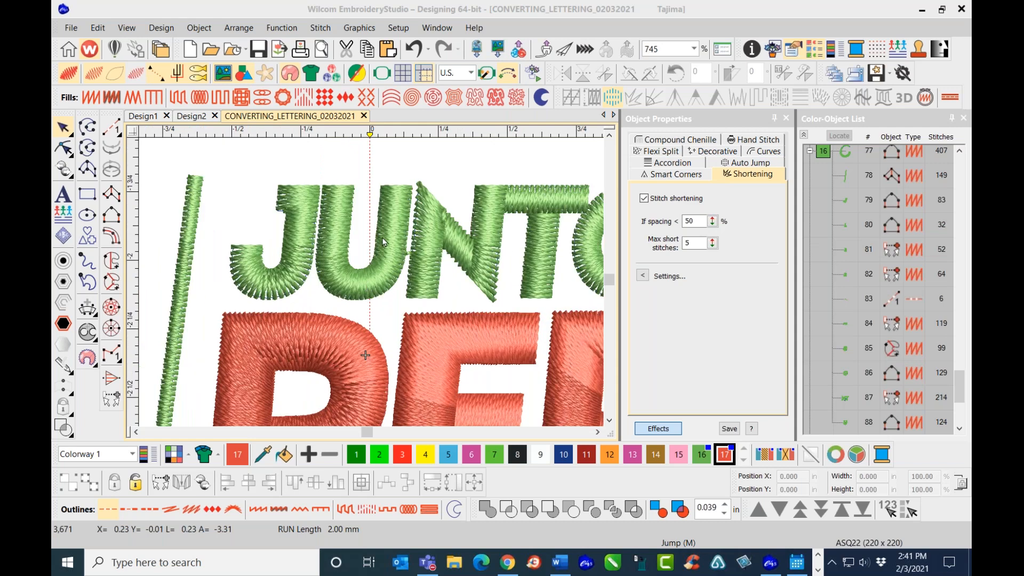
scroll(371, 286, "up", 1)
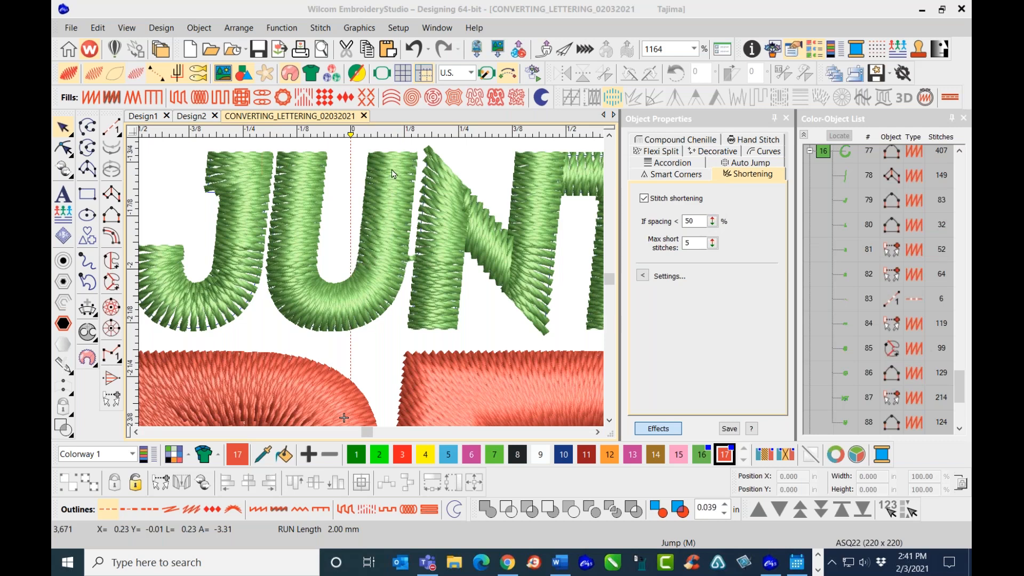
left_click(382, 268)
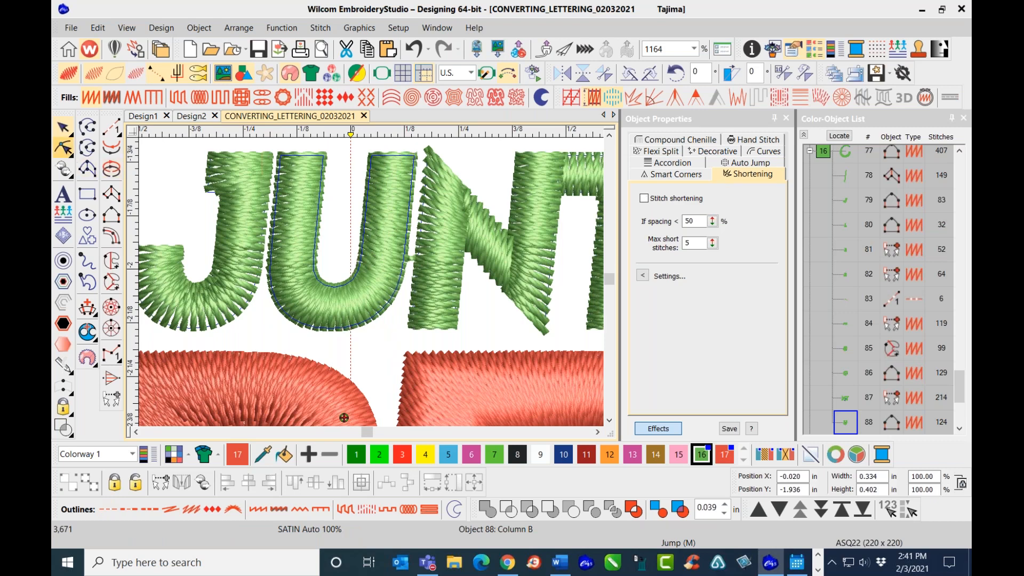
left_click(69, 155)
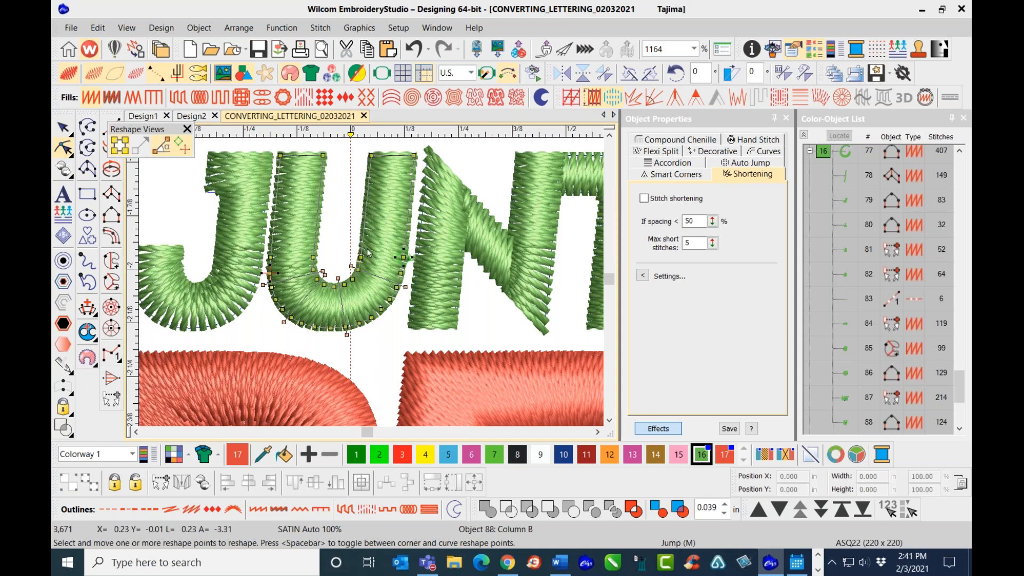
left_click_drag(365, 247, 354, 249)
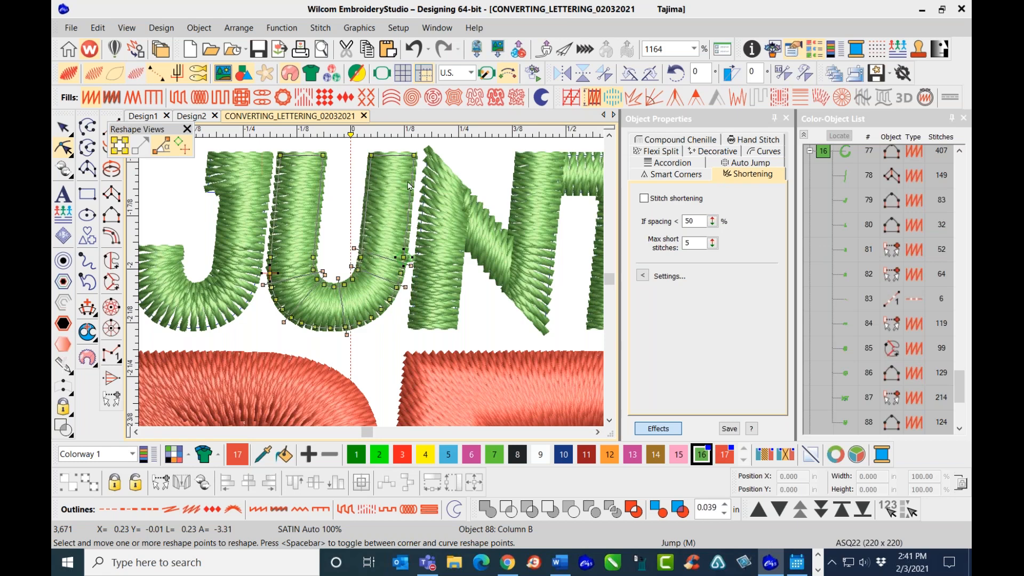
left_click(410, 265)
left_click_drag(410, 265, 412, 250)
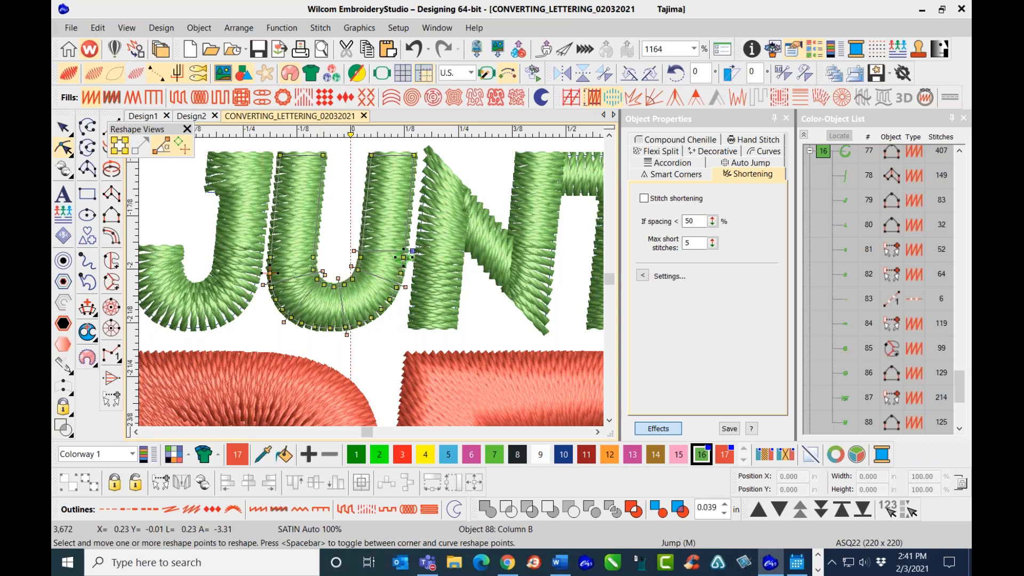
left_click_drag(353, 255, 356, 249)
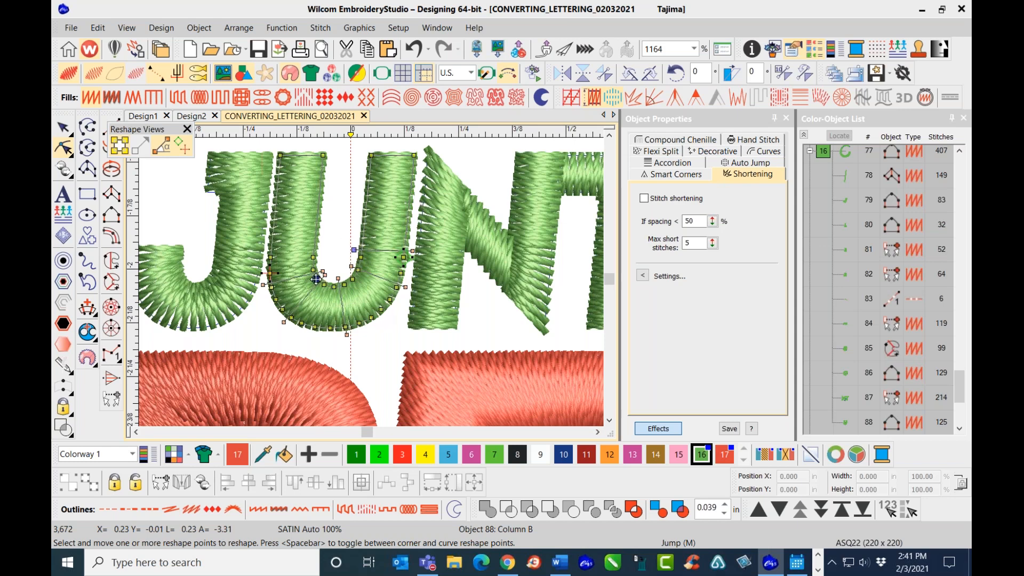
left_click(64, 128)
left_click(165, 191)
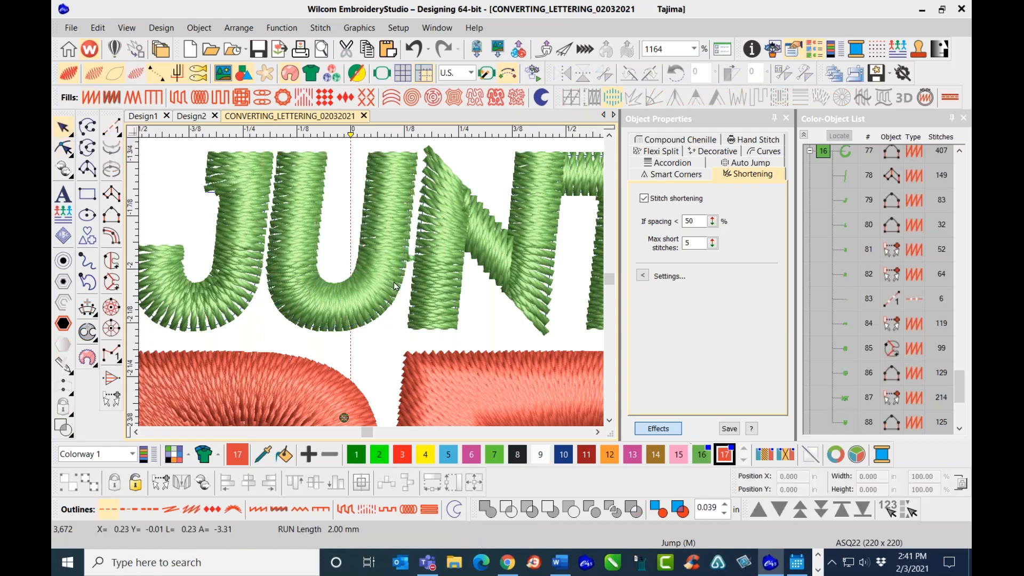
- Resequence the green objects in the order U, J, divider line, ring, rest of JUNTOS, EL and POR, and save the design
scroll(352, 277, "down", 3)
scroll(363, 288, "up", 1)
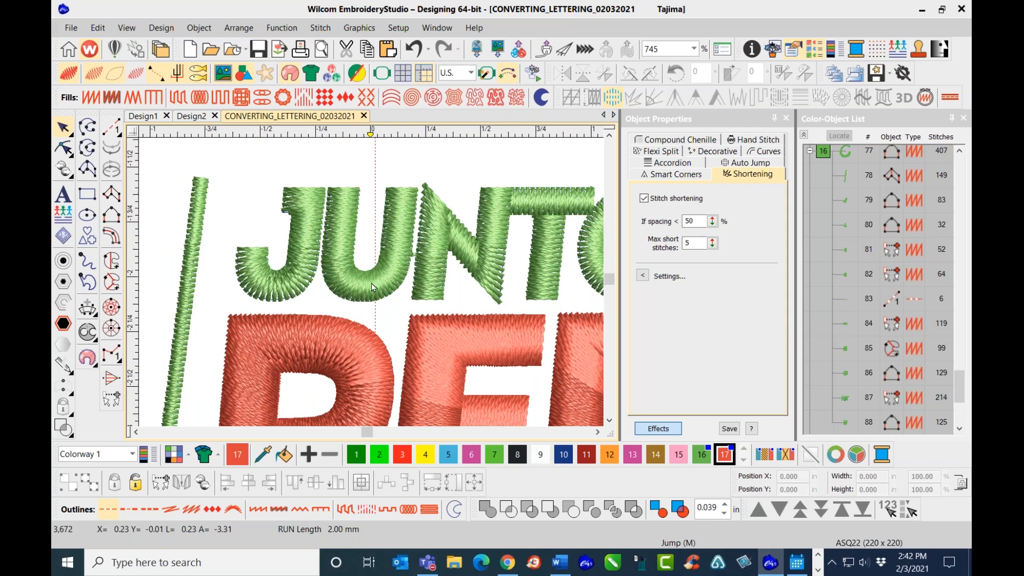
scroll(372, 286, "down", 6)
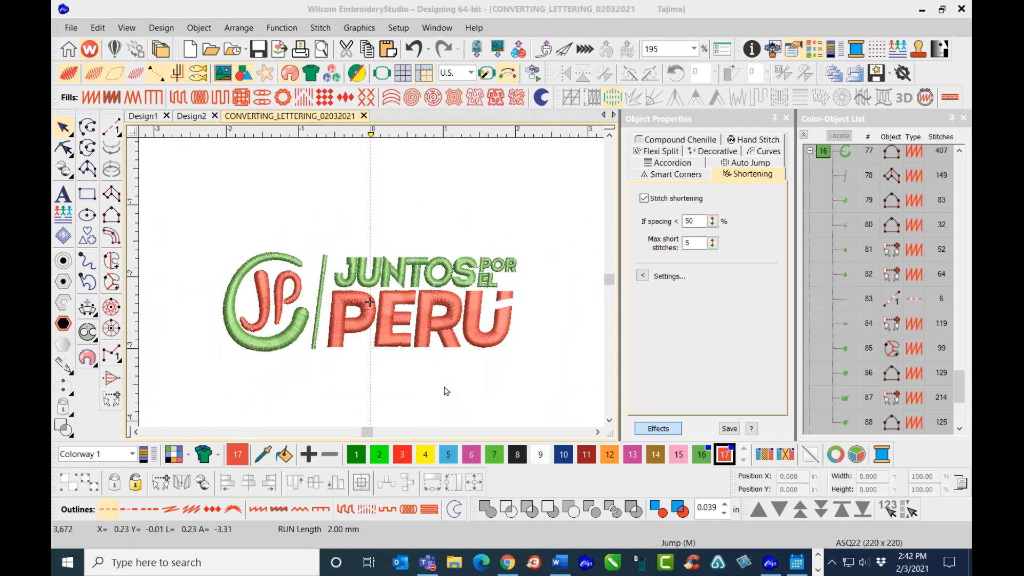
scroll(369, 288, "up", 2)
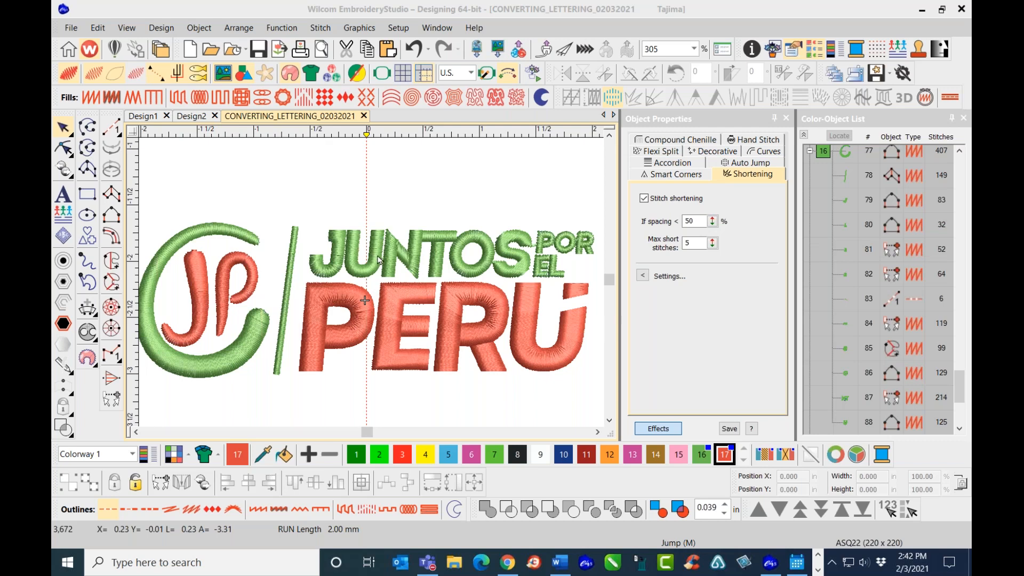
left_click(373, 273)
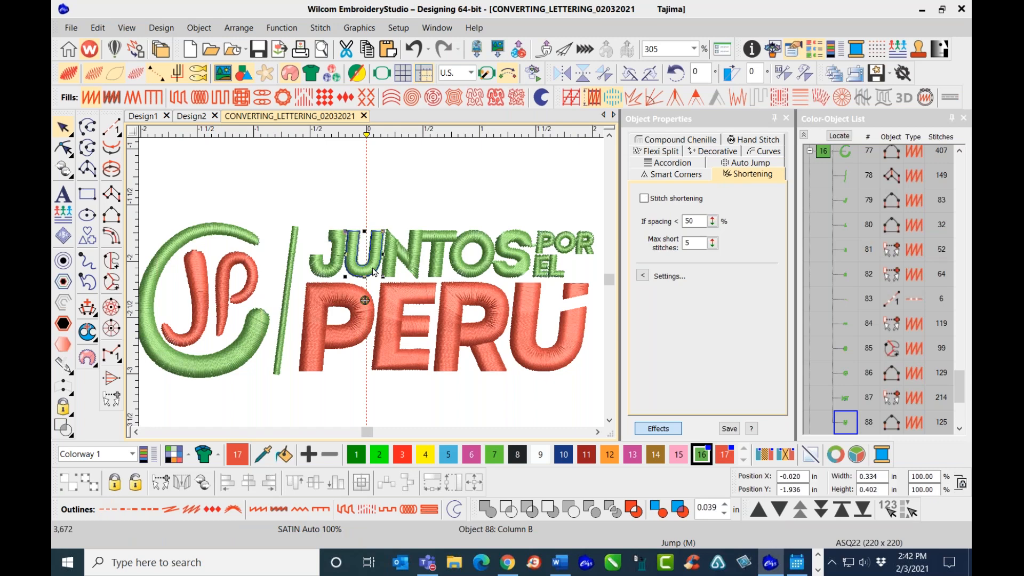
left_click(331, 273, "ctrl")
left_click(290, 301, "ctrl")
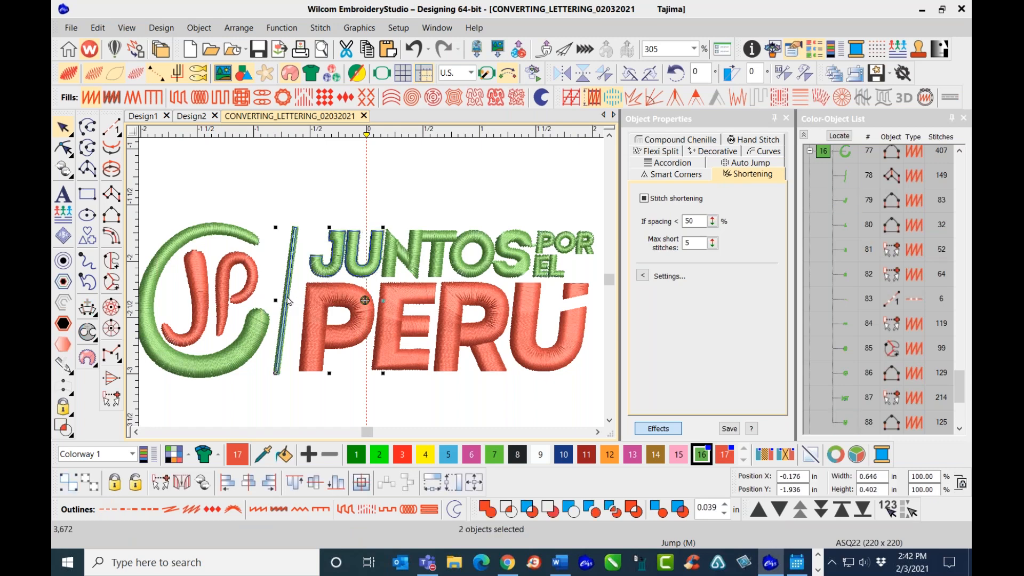
left_click(182, 241, "ctrl")
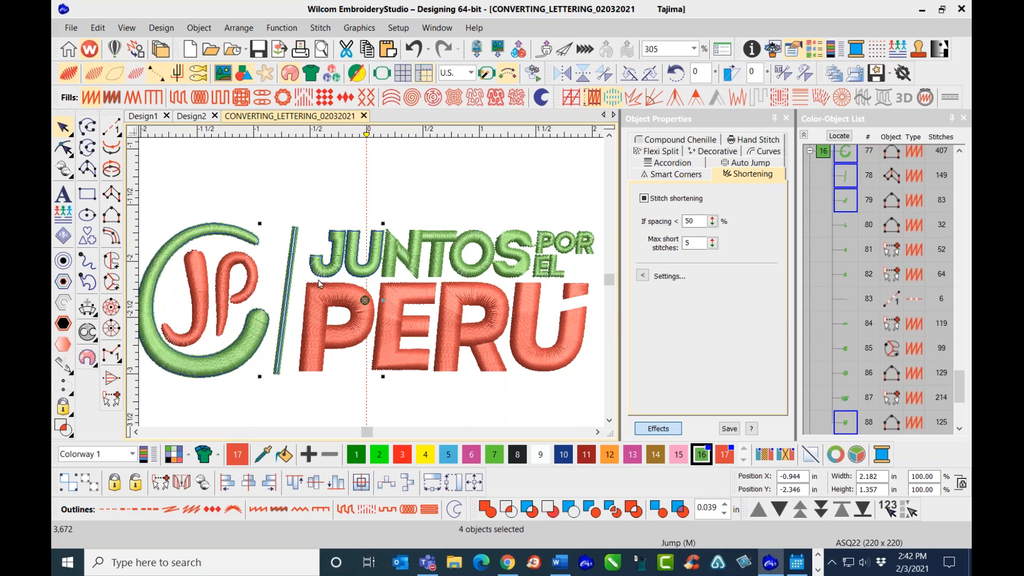
left_click(391, 255, "ctrl")
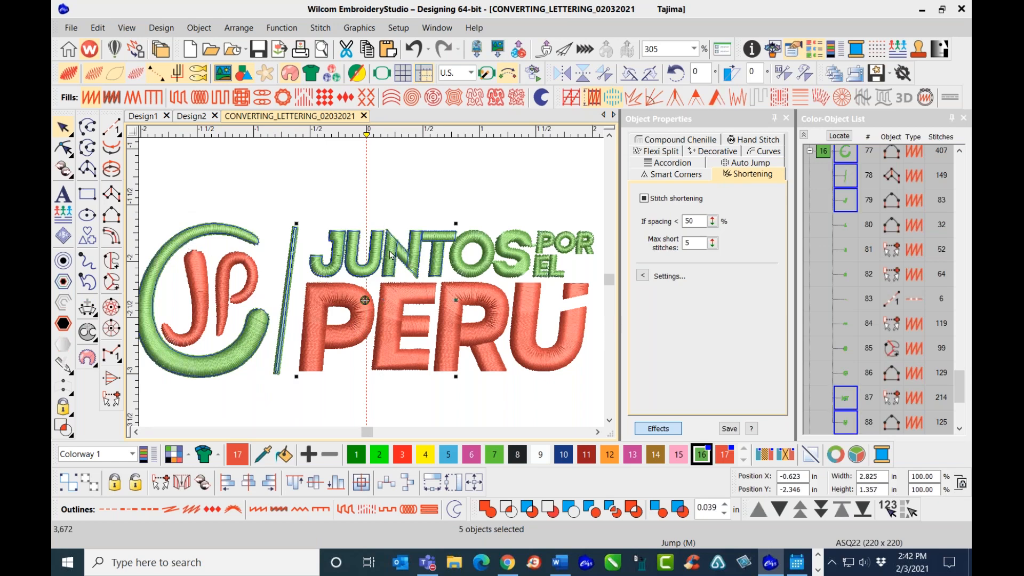
left_click(455, 261, "ctrl")
left_click(507, 264, "ctrl")
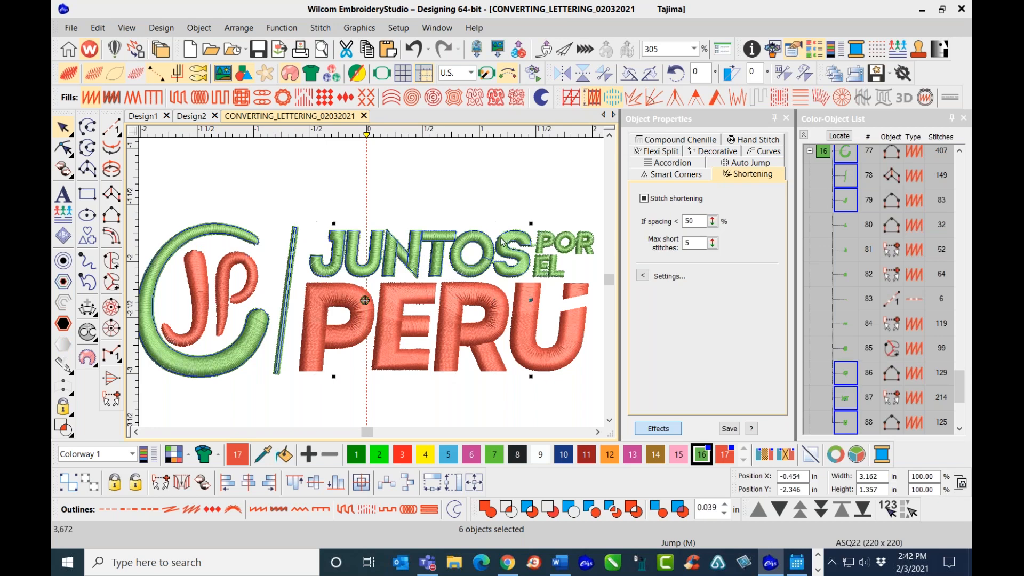
left_click(540, 270, "ctrl")
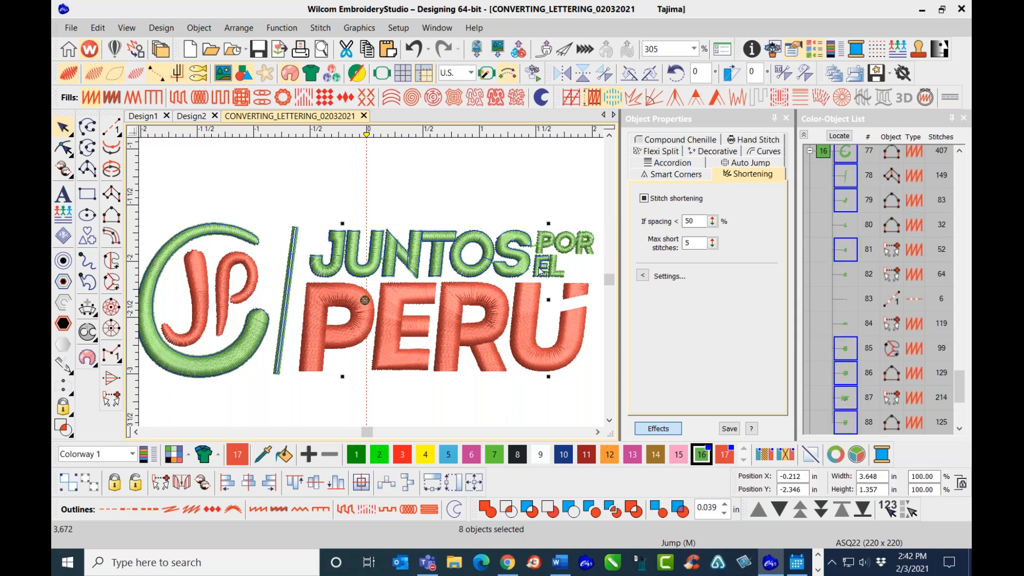
left_click(556, 273, "ctrl")
left_click(540, 241, "ctrl")
left_click(585, 249, "ctrl")
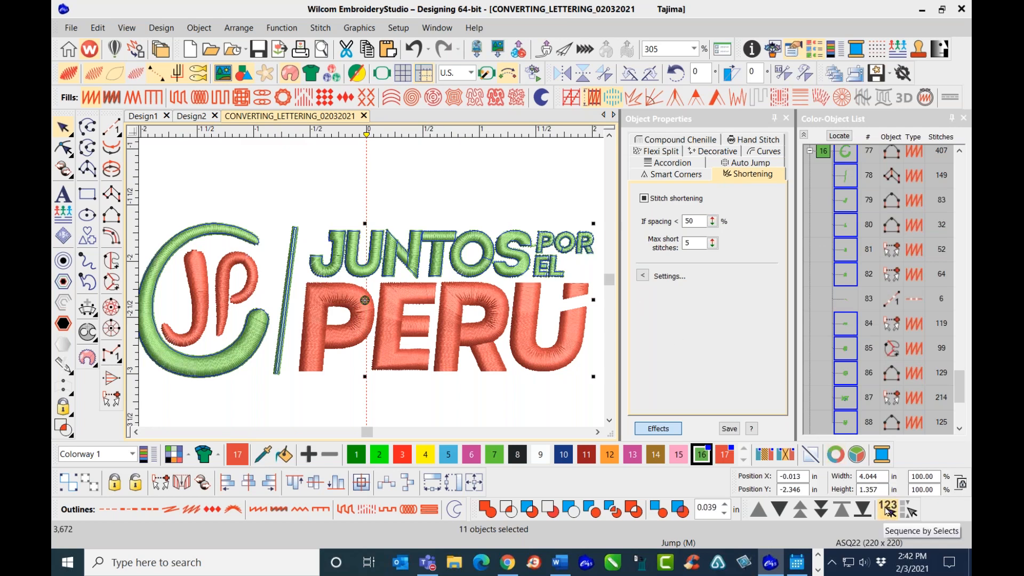
left_click(886, 510)
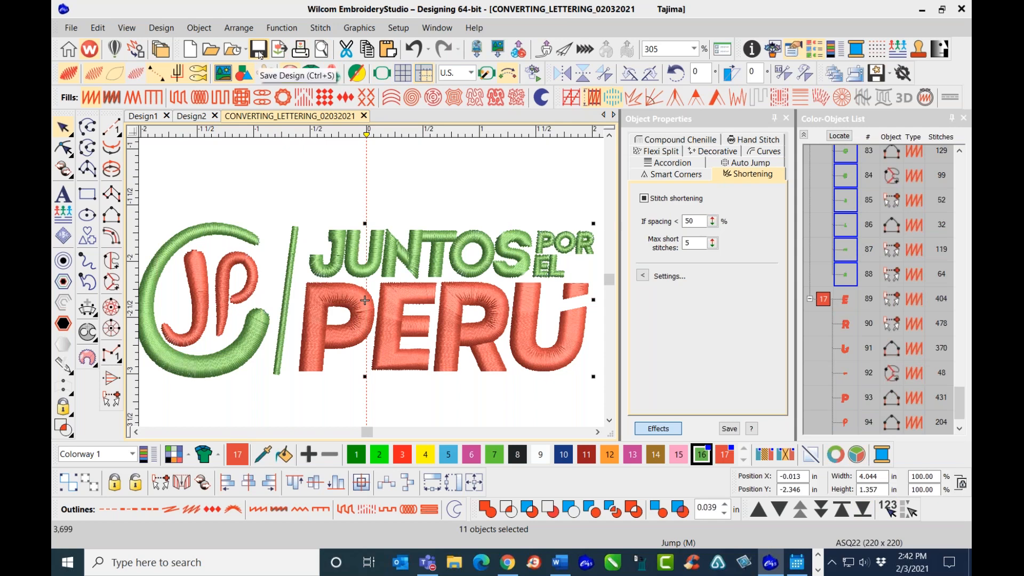
left_click(258, 50)
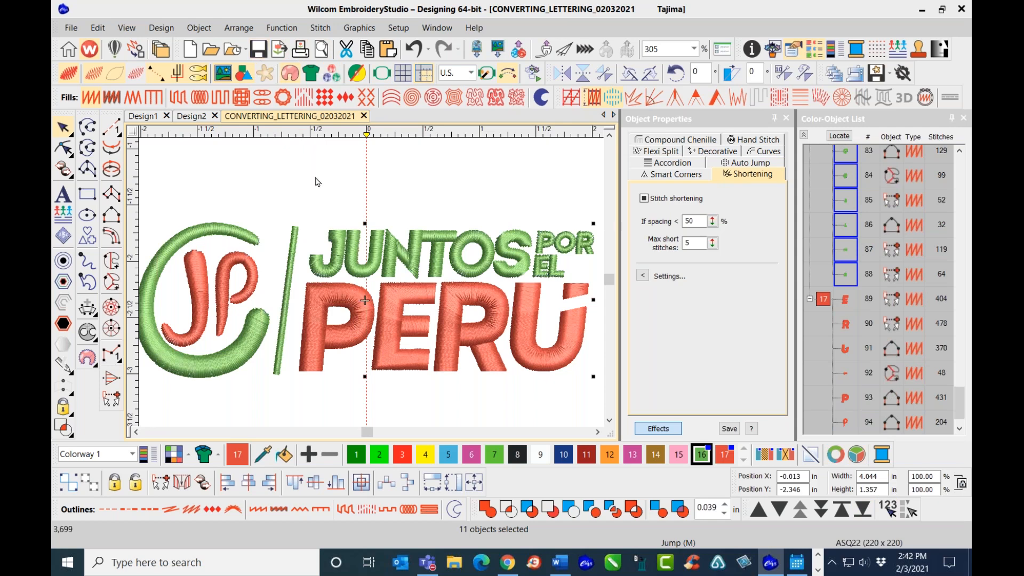
left_click(323, 196)
- Draw a slanted two-point red Column C bar about 1.23 in tall above the ring emblem and select it
scroll(351, 263, "up", 2)
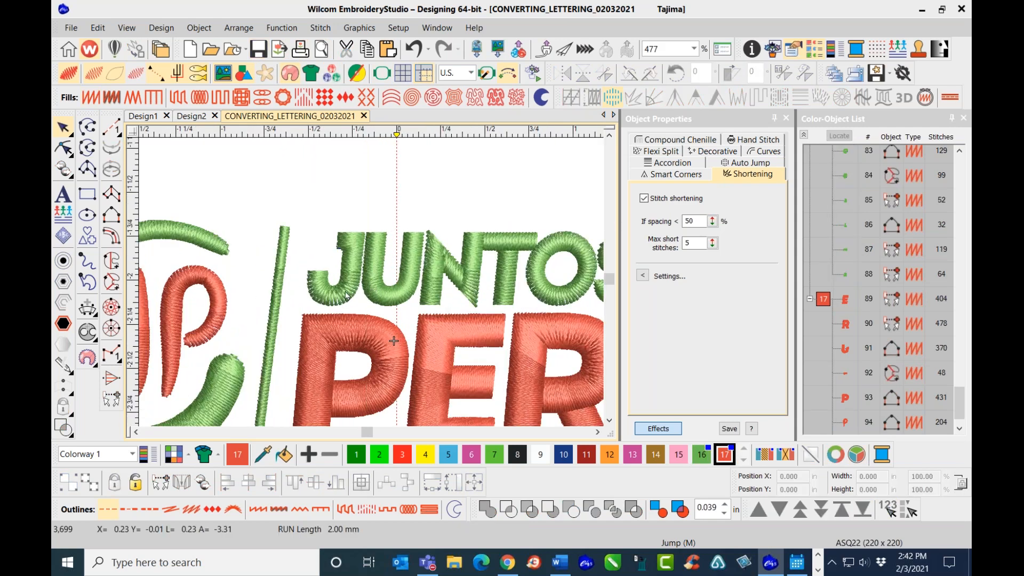
scroll(371, 286, "up", 2)
left_click(372, 287)
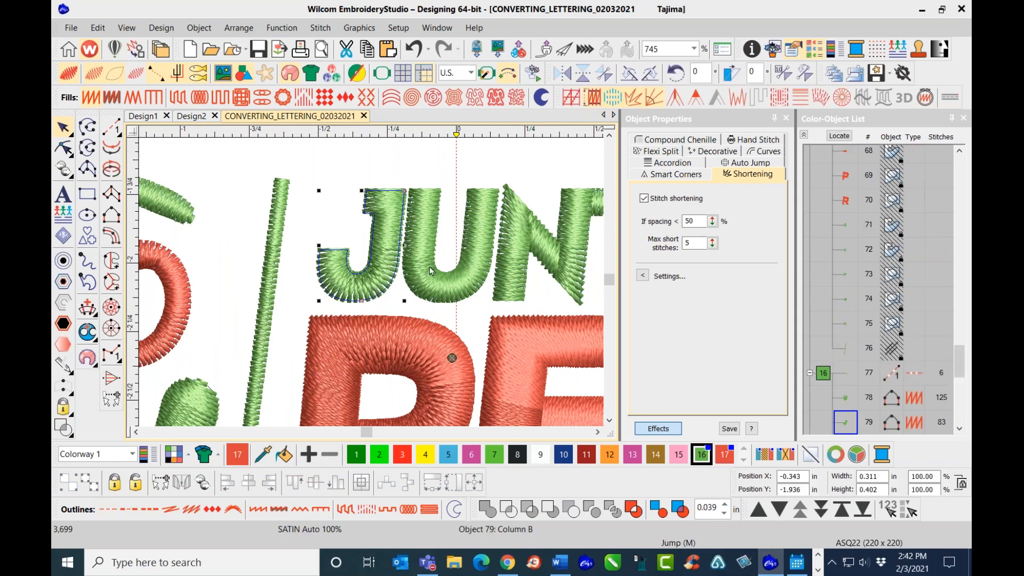
left_click(429, 154)
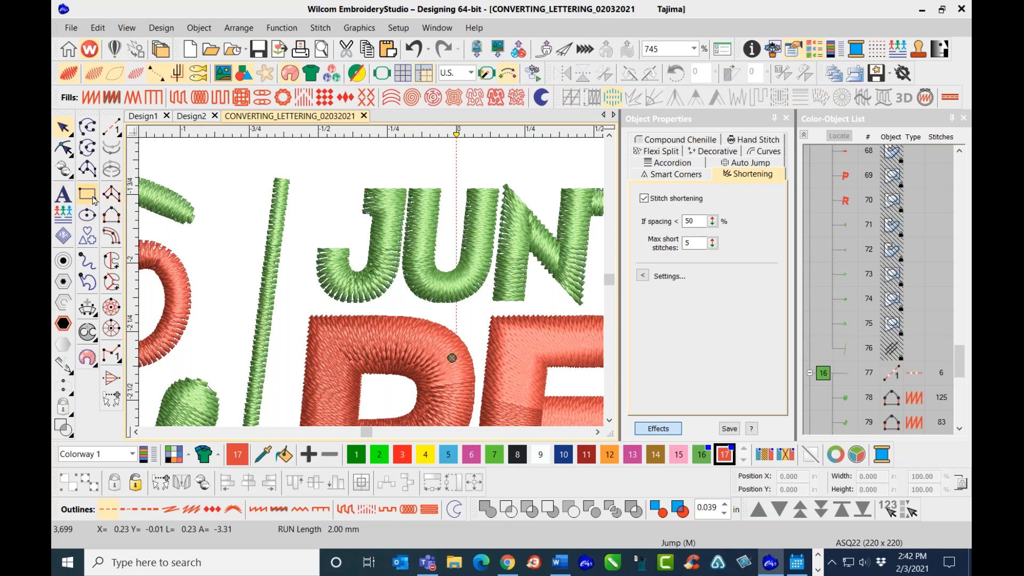
left_click(111, 235)
scroll(451, 358, "down", 3)
left_click(302, 167)
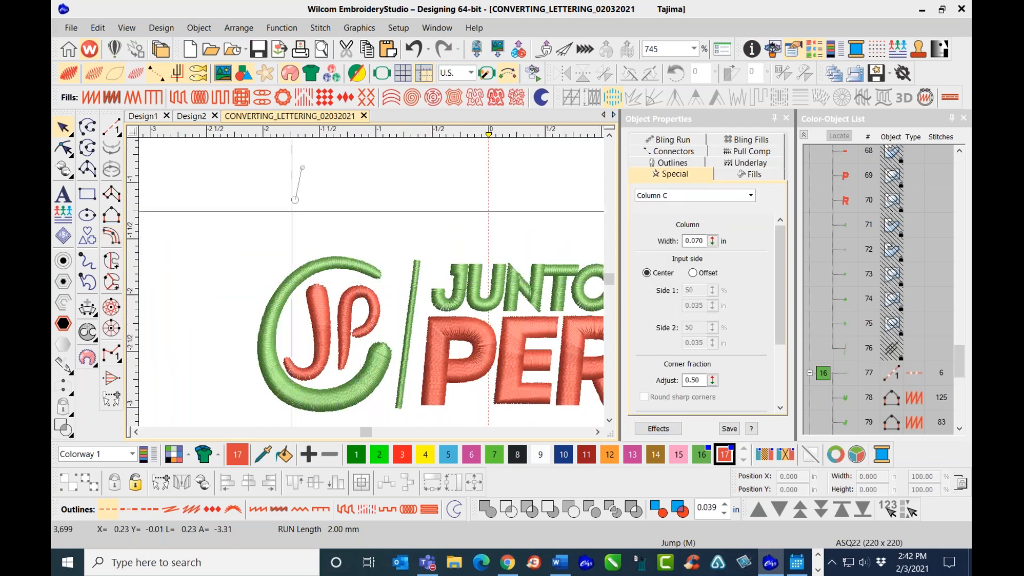
left_click(283, 305)
key("Return")
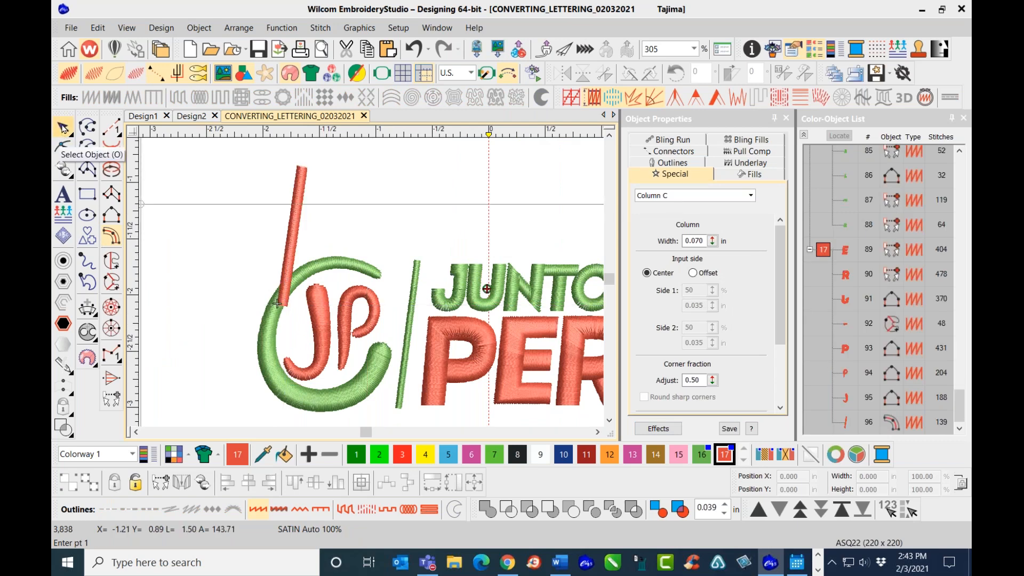
left_click(64, 132)
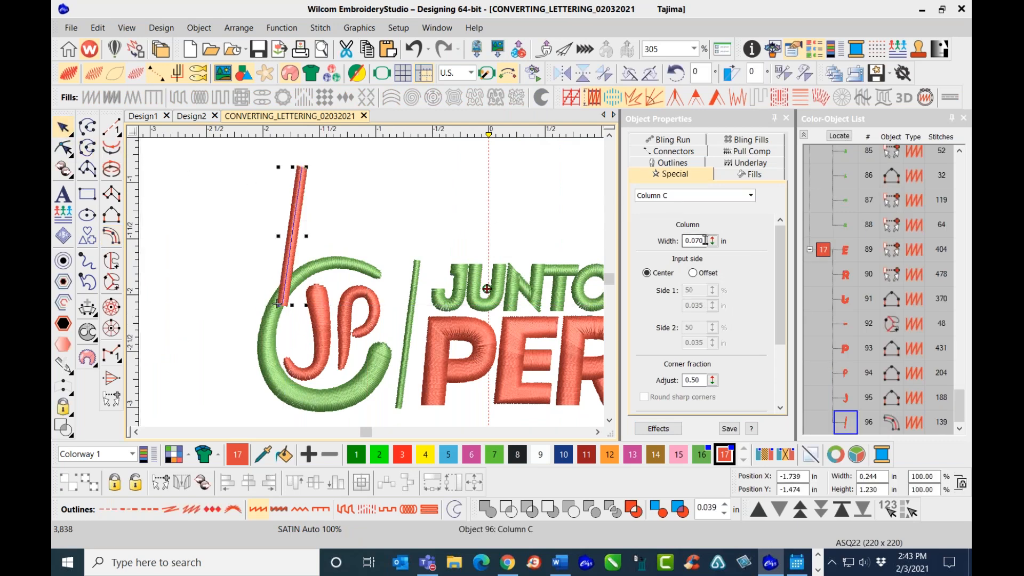
- Switch the measurement units to metric and set the bar's column width to 1.20 mm
left_click(470, 73)
left_click(462, 88)
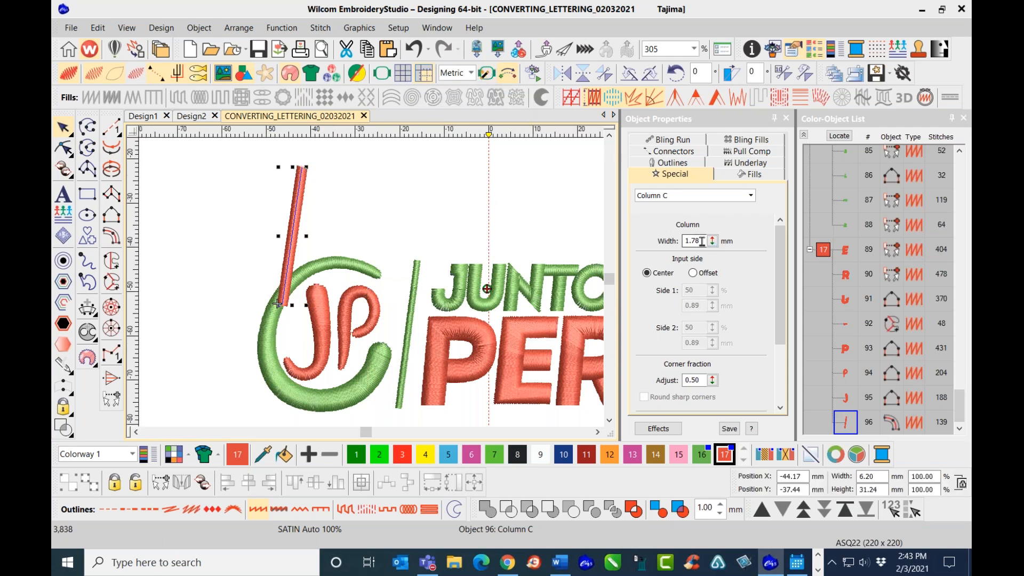
left_click_drag(691, 241, 707, 242)
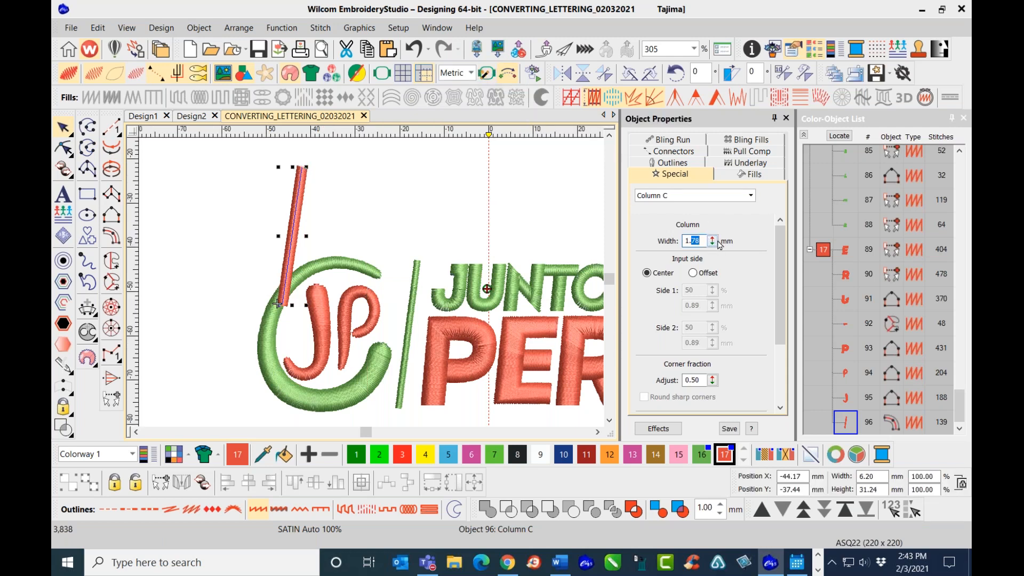
key("Return")
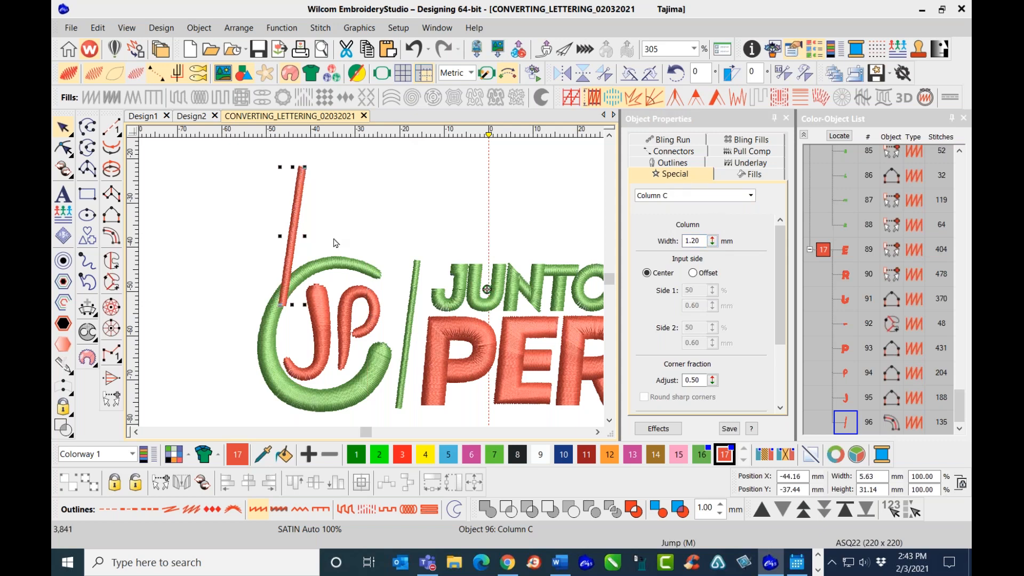
- Move the red bar into the gap between the green J and U in outline view and skew it to match their slant
left_click_drag(298, 208, 468, 258)
scroll(371, 286, "up", 2)
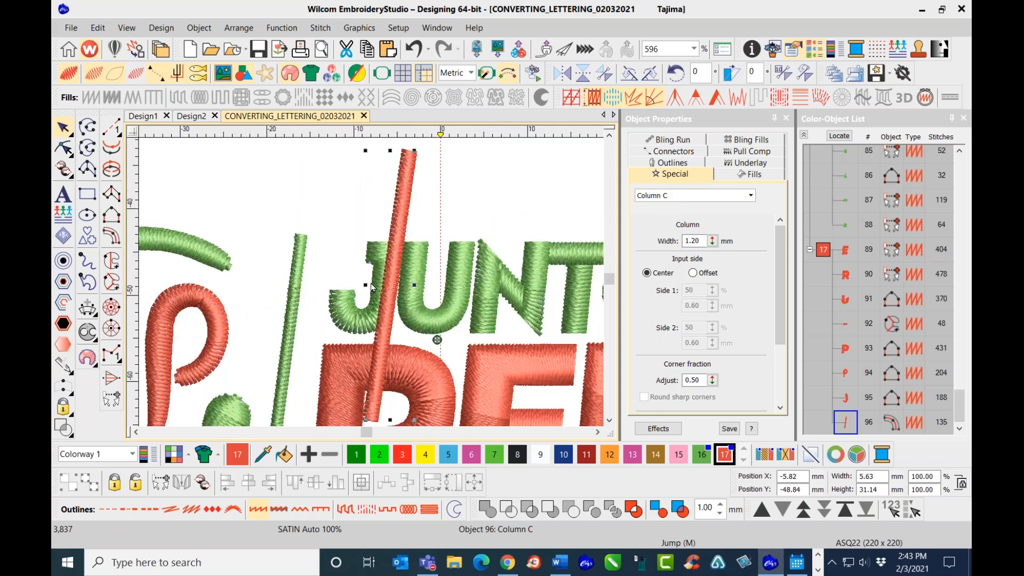
key("s")
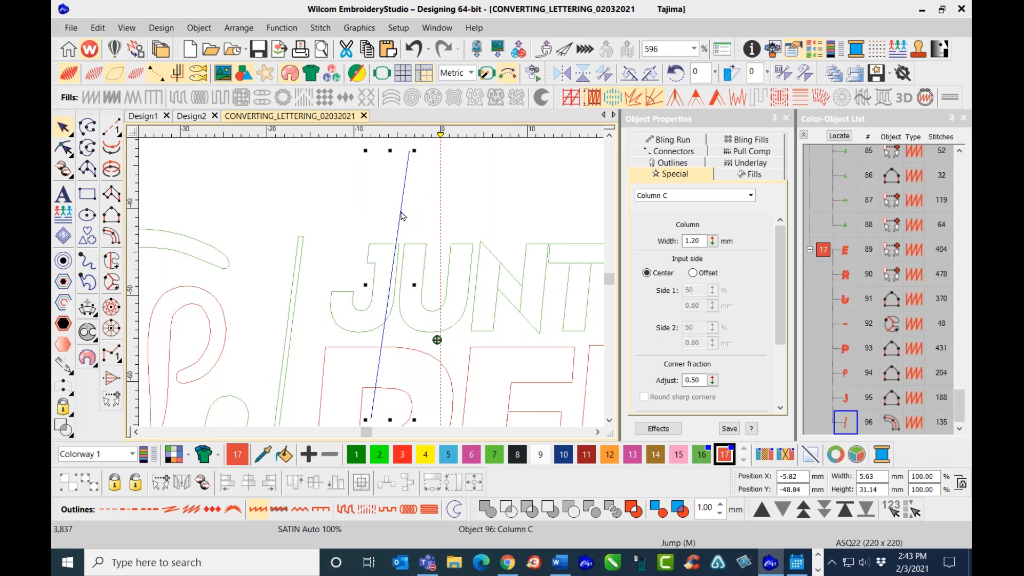
left_click_drag(390, 151, 373, 152)
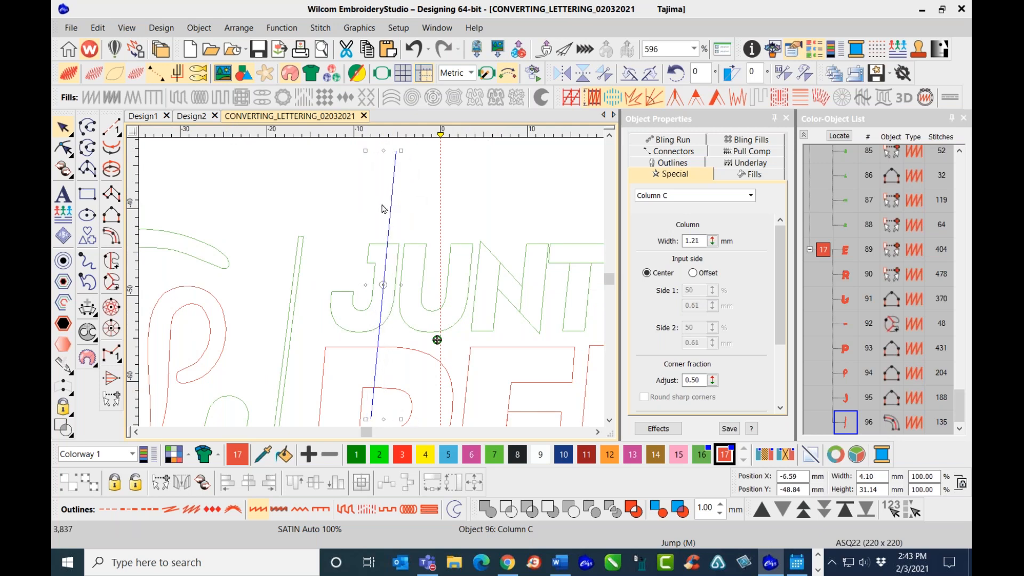
left_click_drag(395, 214, 404, 214)
left_click(68, 151)
scroll(377, 309, "up", 2)
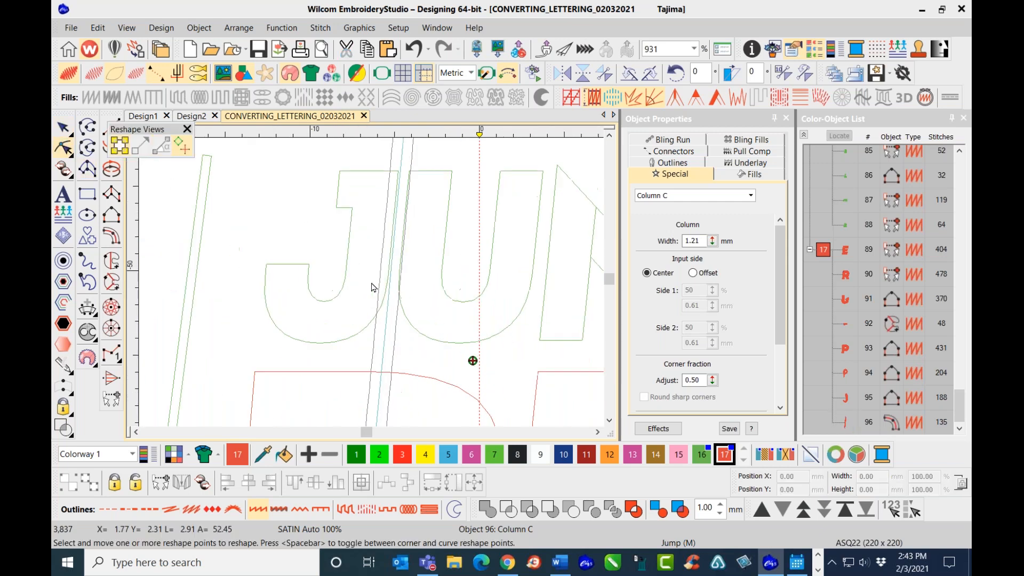
left_click(357, 338)
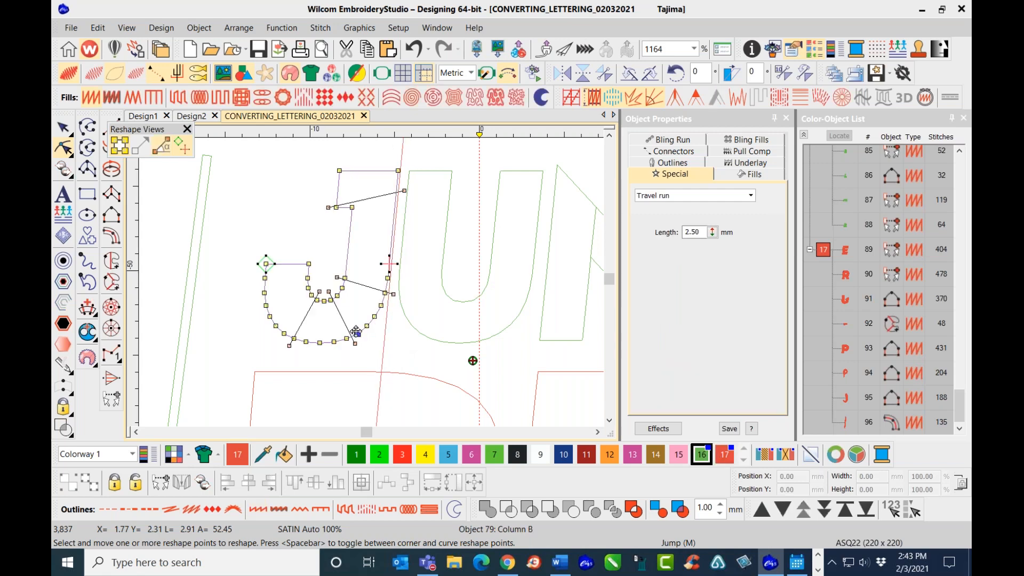
left_click(62, 128)
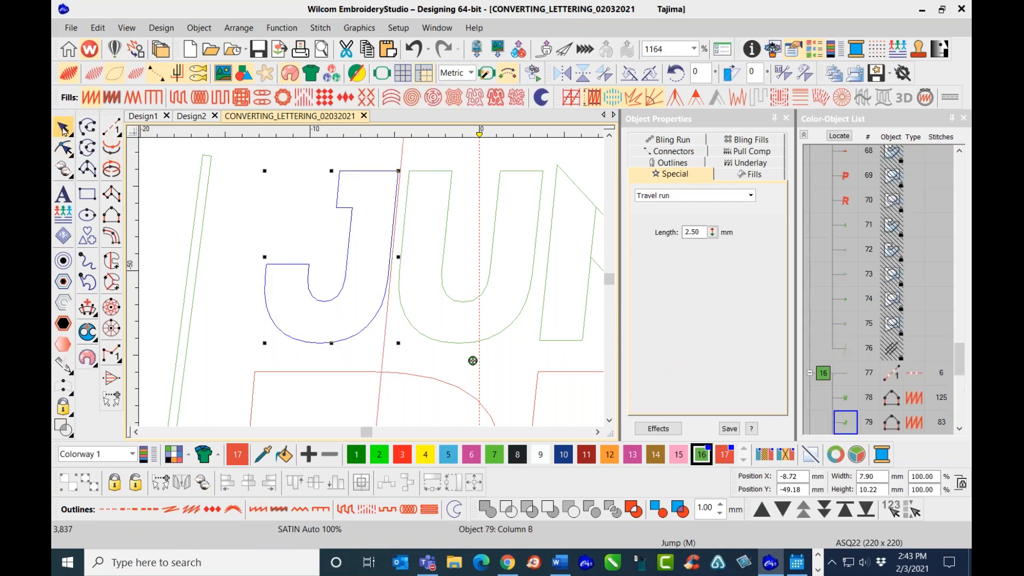
right_click(401, 158)
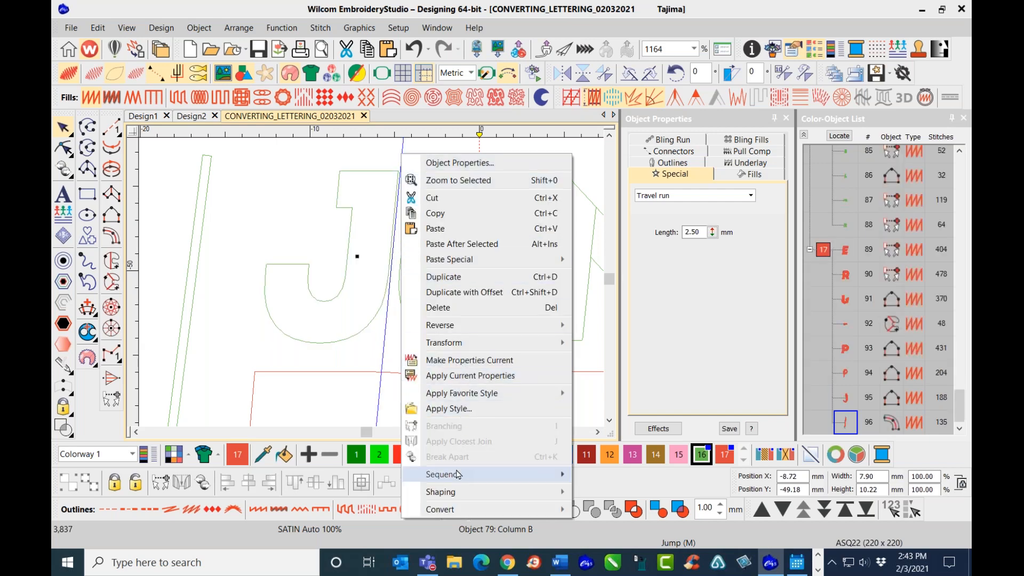
mouse_move(456, 477)
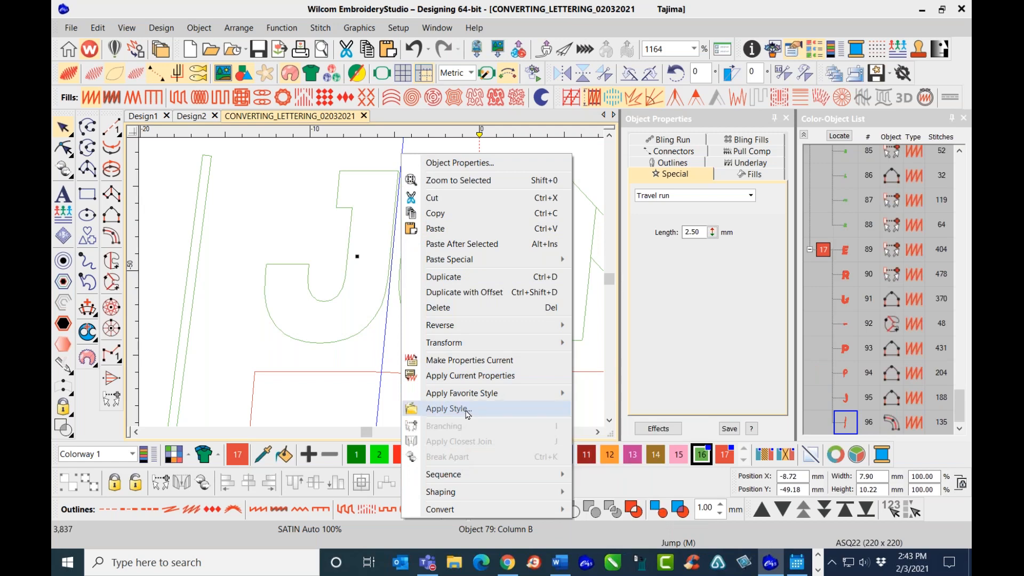
left_click(203, 322)
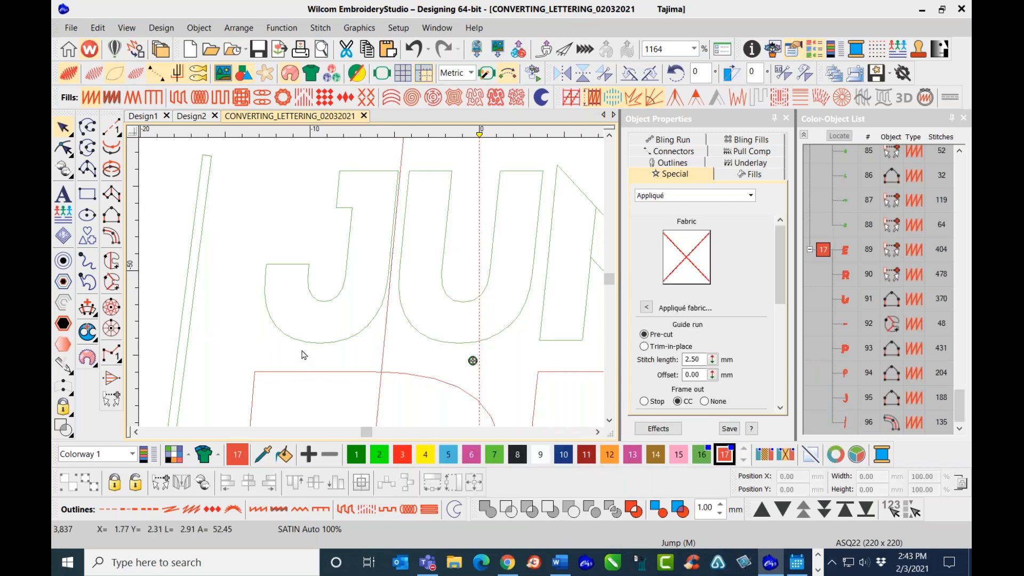
- Break apart the red bar to expose its edges and nudge it slightly left against the U
right_click(384, 364)
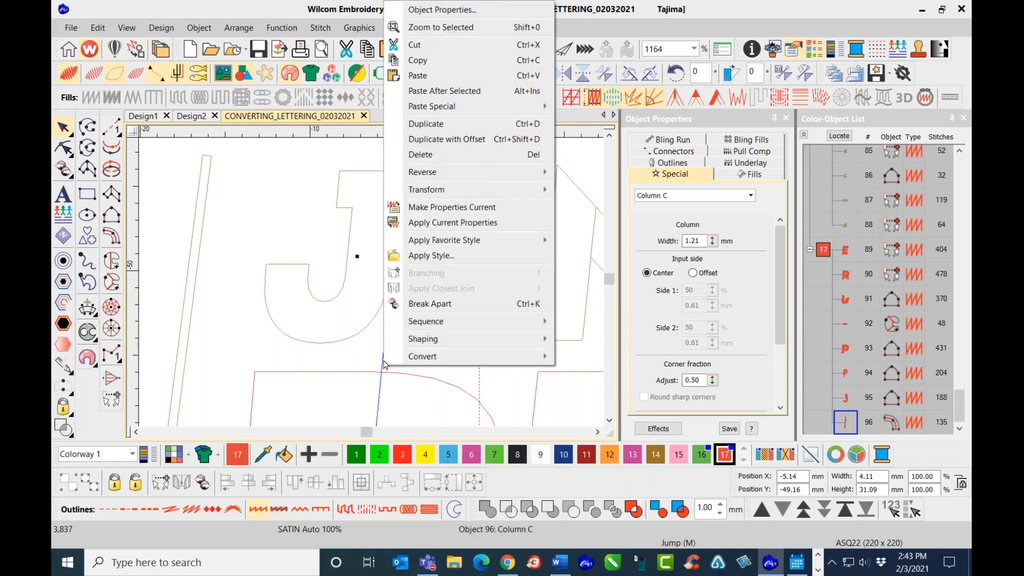
left_click(438, 305)
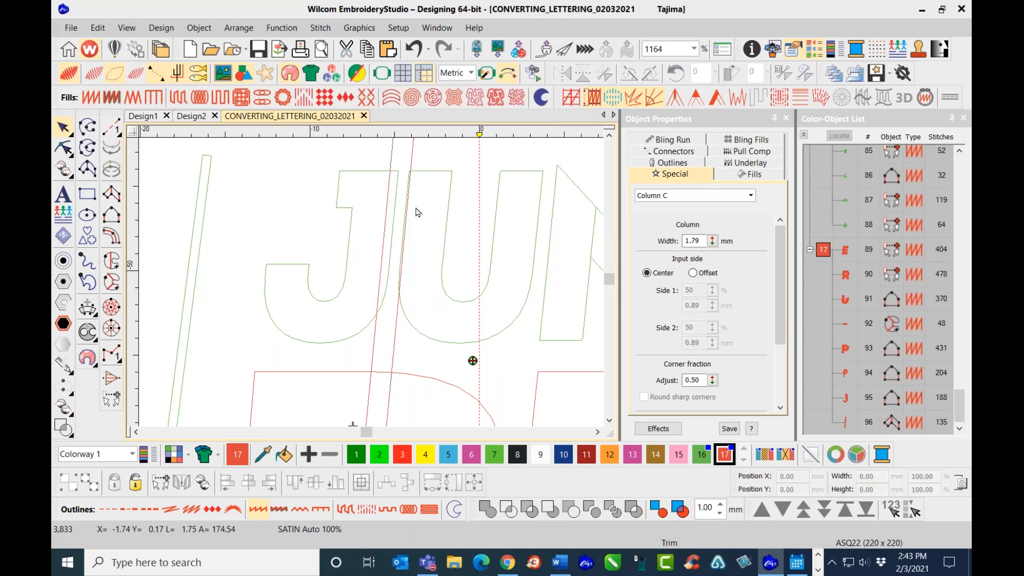
left_click(396, 338)
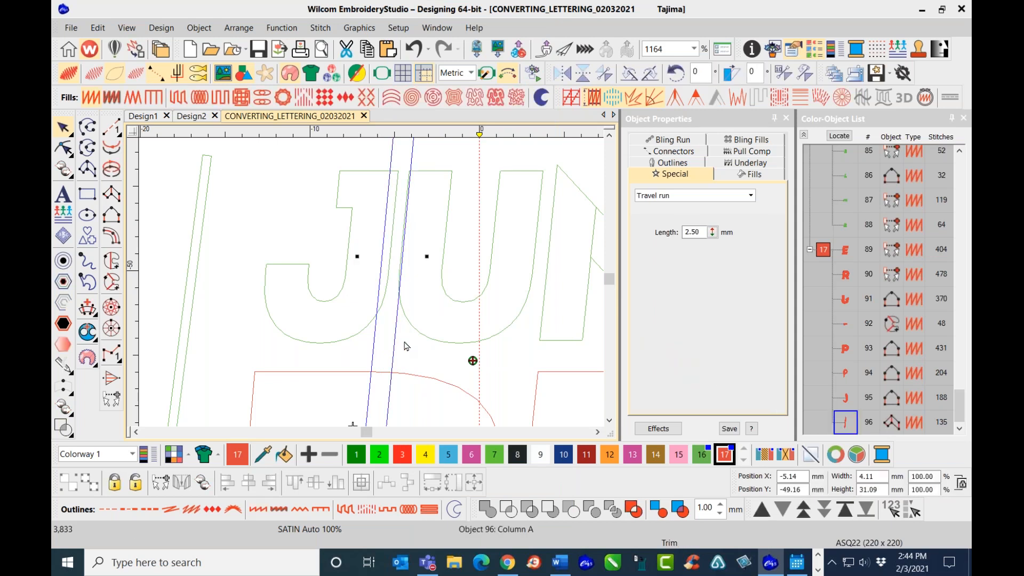
key("Left")
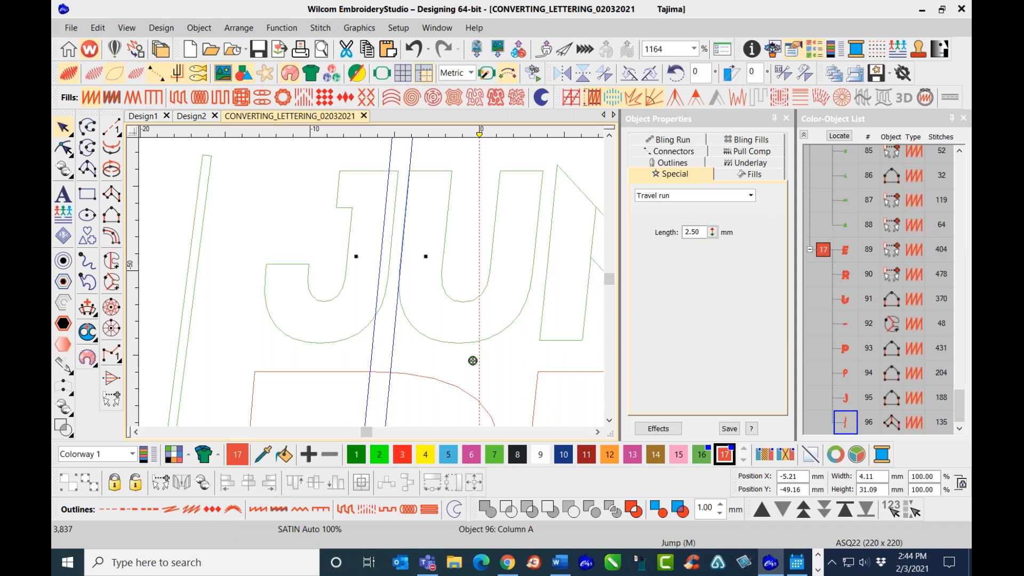
- Nudge the green J about 0.5 mm left so its right side lines up with the left edge of the red bar
left_click(358, 335)
key("Left")
key("Left")
key("Left")
key("Left")
key("Left")
key("Left")
key("Left")
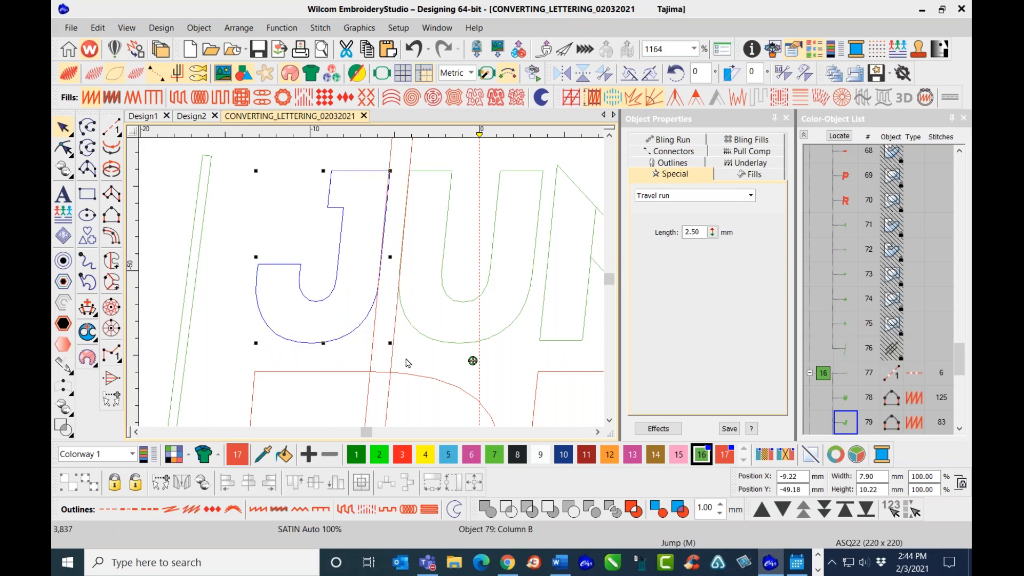
- Show the stitches in realistic view and move the red bar out of the J–U gap to between the N and T
key("t")
scroll(402, 238, "down", 4)
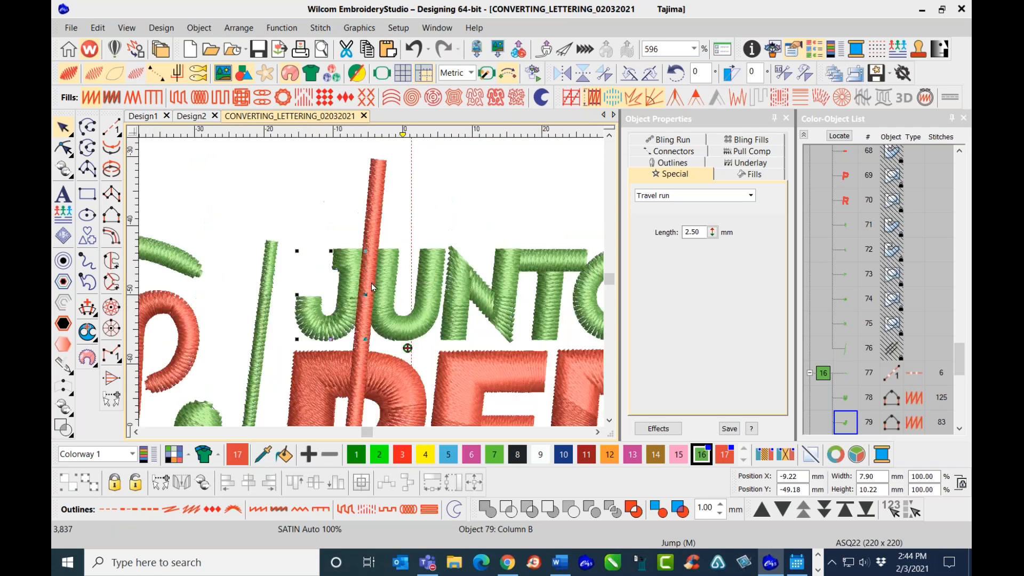
left_click_drag(375, 220, 496, 169)
left_click(404, 200)
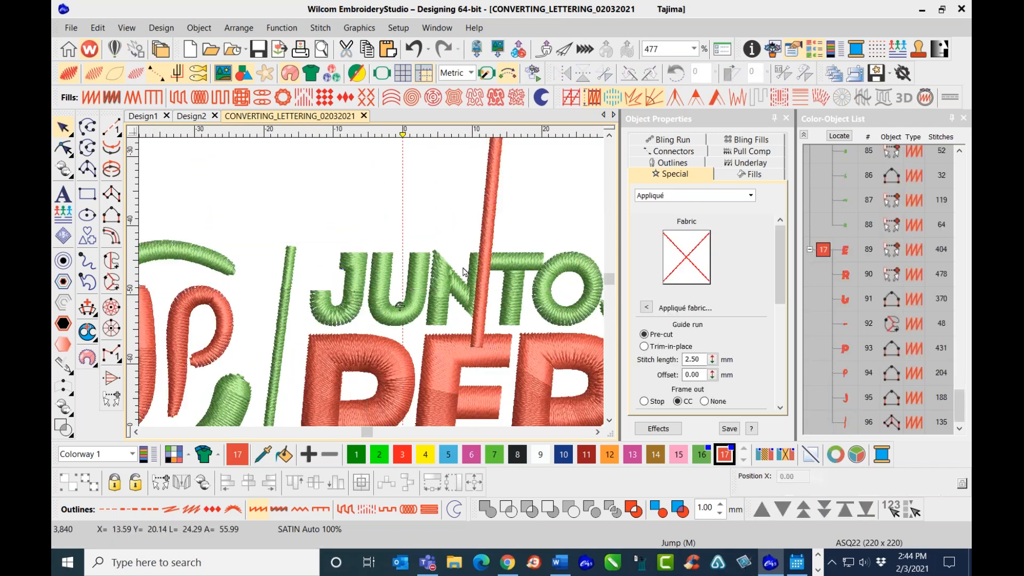
- Examine the spacing between the green J, U and N, both close up and against the whole logo
scroll(465, 283, "down", 2)
scroll(365, 291, "down", 1)
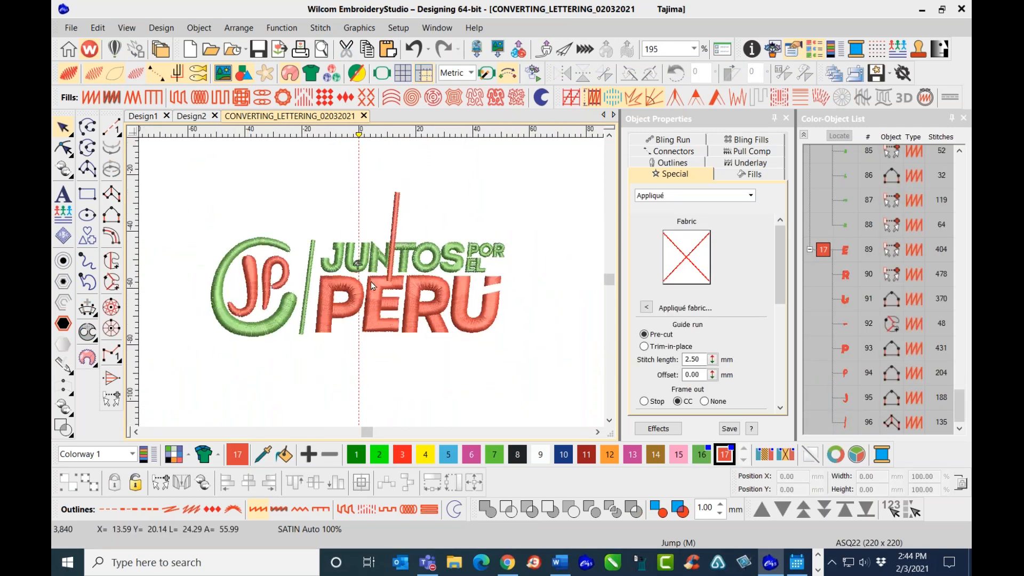
scroll(372, 283, "up", 4)
scroll(378, 258, "down", 2)
scroll(362, 296, "up", 1)
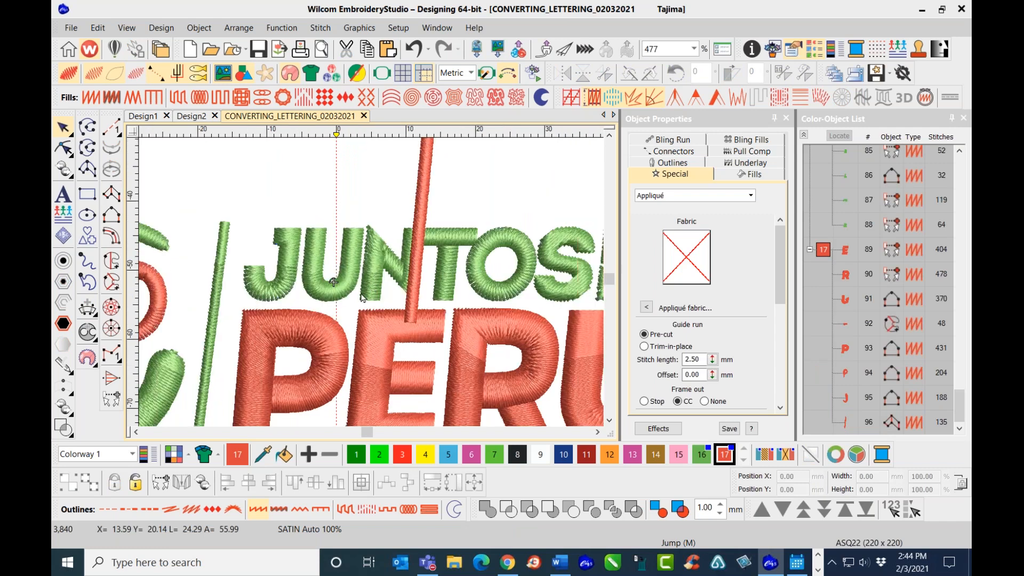
scroll(363, 294, "down", 1)
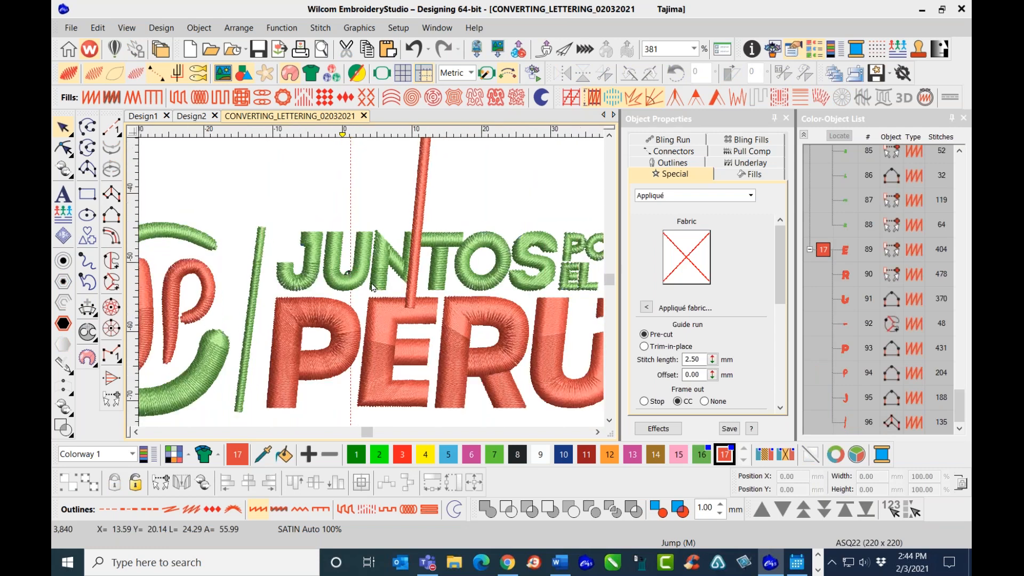
scroll(374, 287, "up", 2)
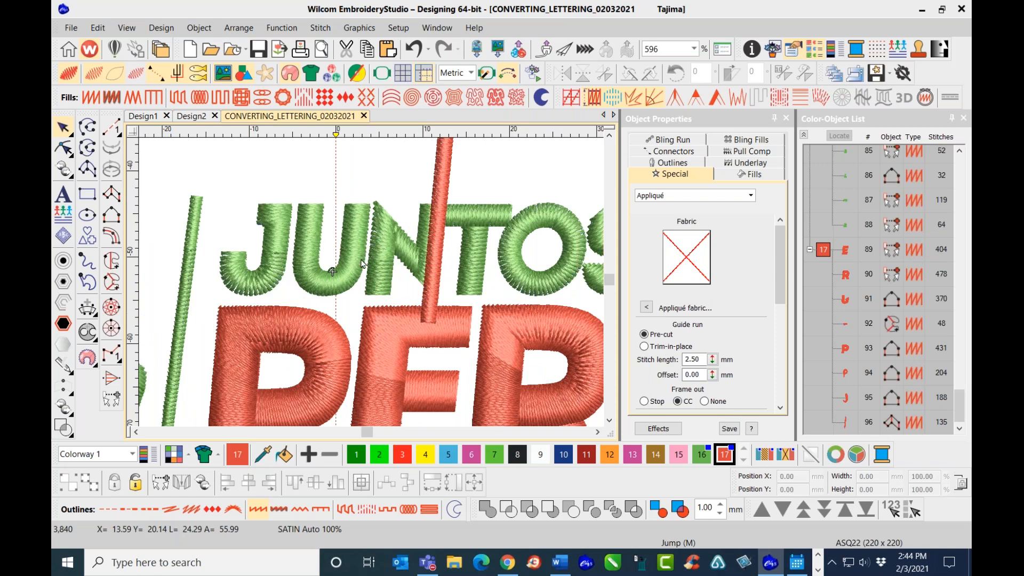
scroll(362, 263, "up", 2)
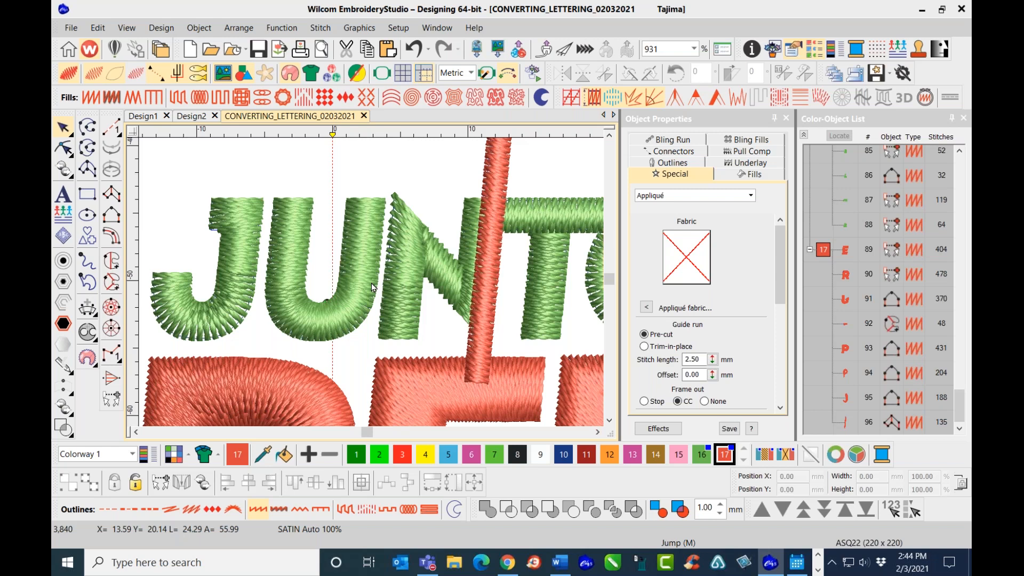
- Return to outline view and move the red bar against the right side of the green U
key("s")
left_click(488, 188)
left_click_drag(489, 188, 380, 208)
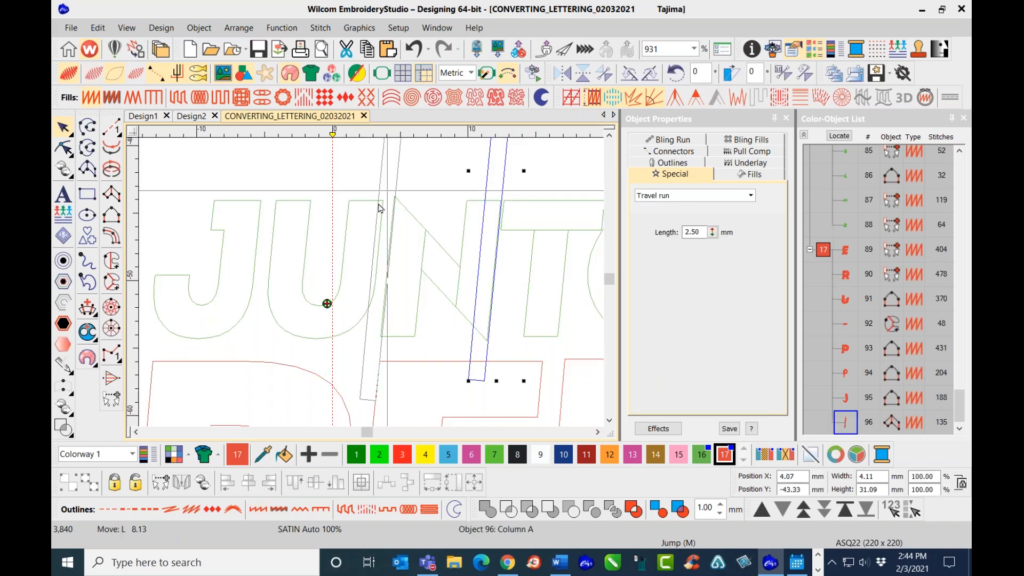
left_click_drag(379, 208, 385, 211)
- Nudge the green letters from N through POR EL about 0.3 mm right so the N meets the bar's right edge
scroll(380, 292, "down", 5)
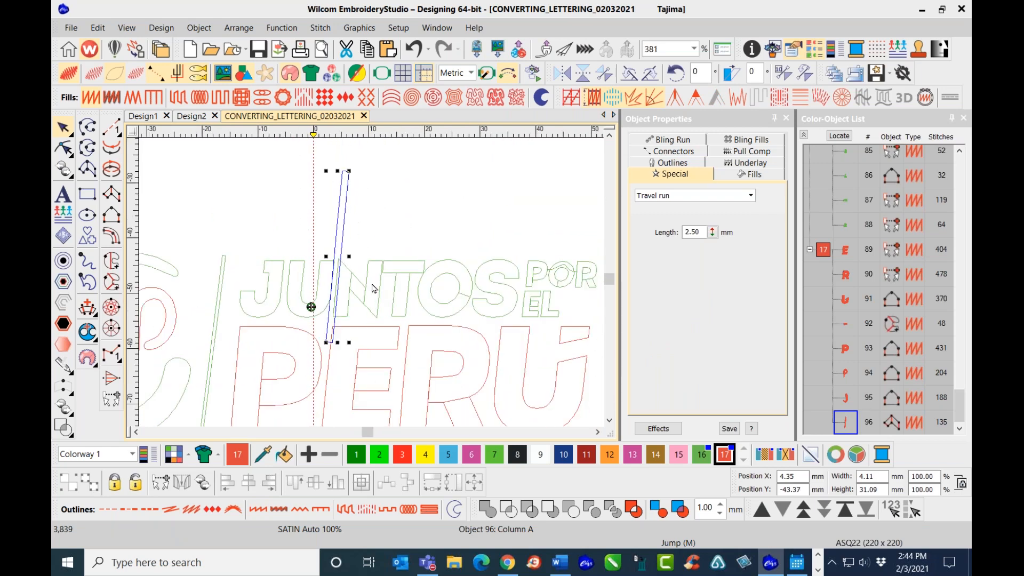
left_click_drag(538, 246, 338, 304)
scroll(360, 289, "up", 3)
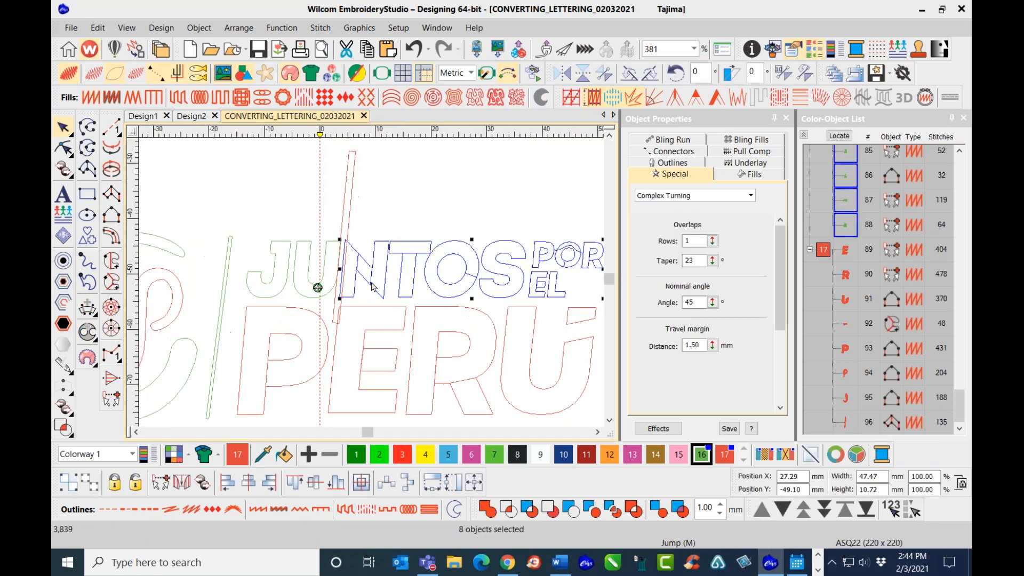
key("Right")
key("Right")
key("Right")
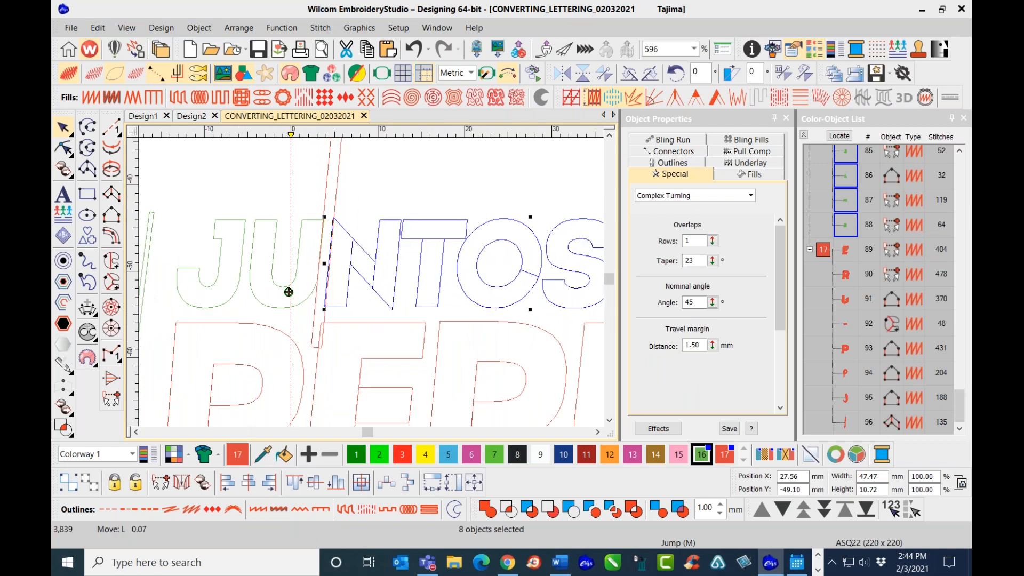
key("Right")
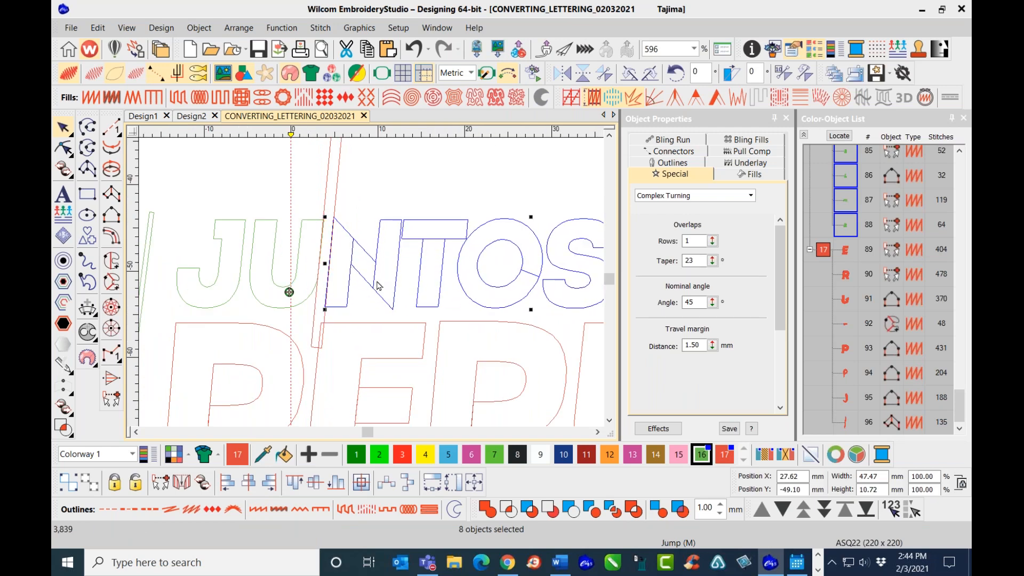
left_click(404, 202)
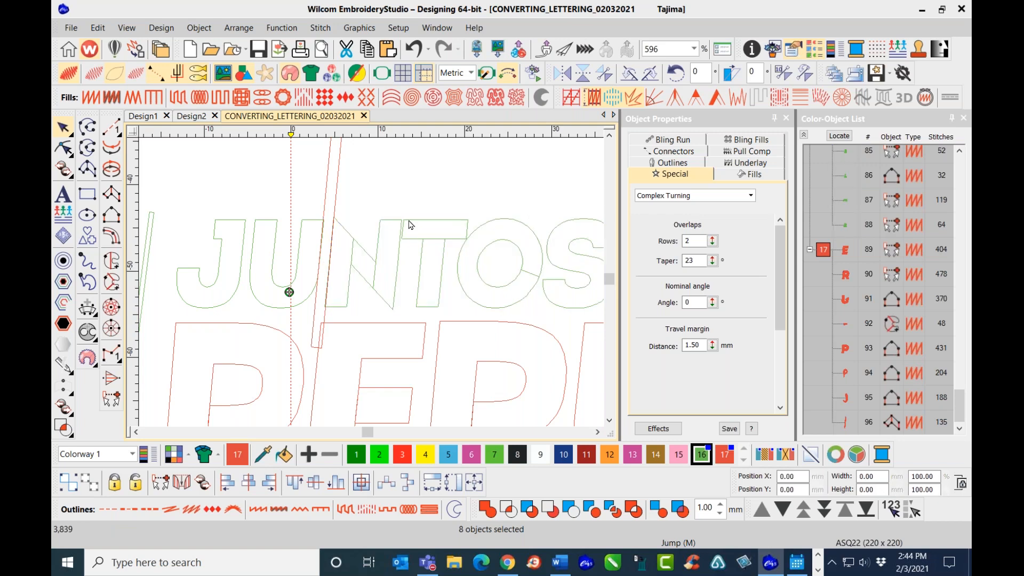
- Break apart the branched object that joins the green N and T
left_click(402, 255)
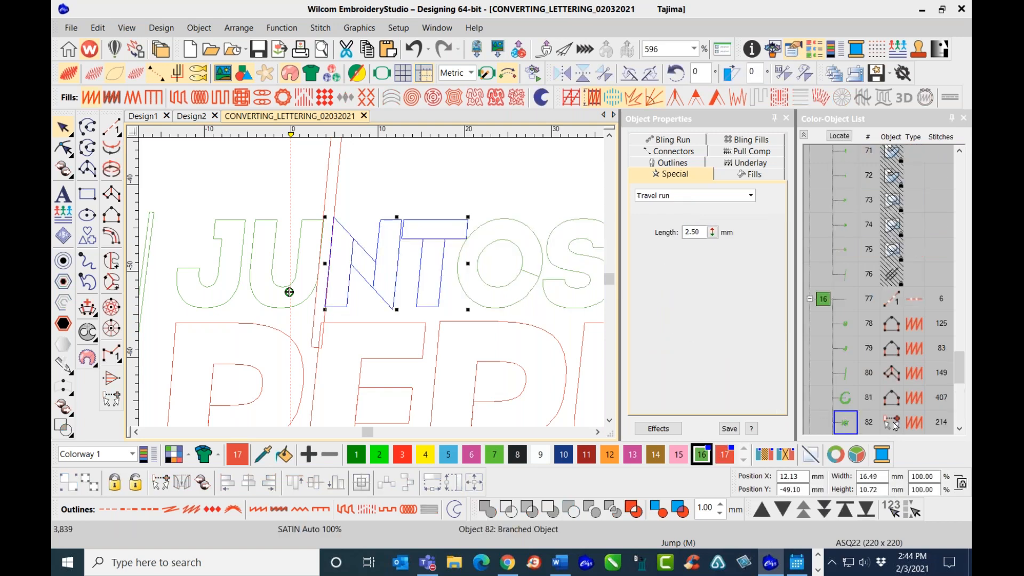
left_click_drag(960, 377, 954, 398)
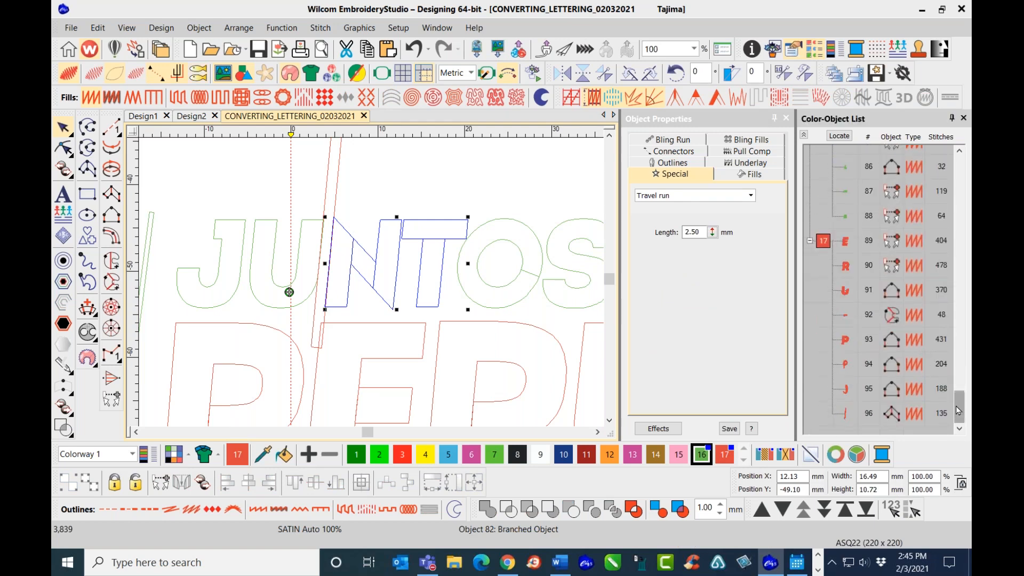
scroll(860, 267, "up", 3)
right_click(860, 266)
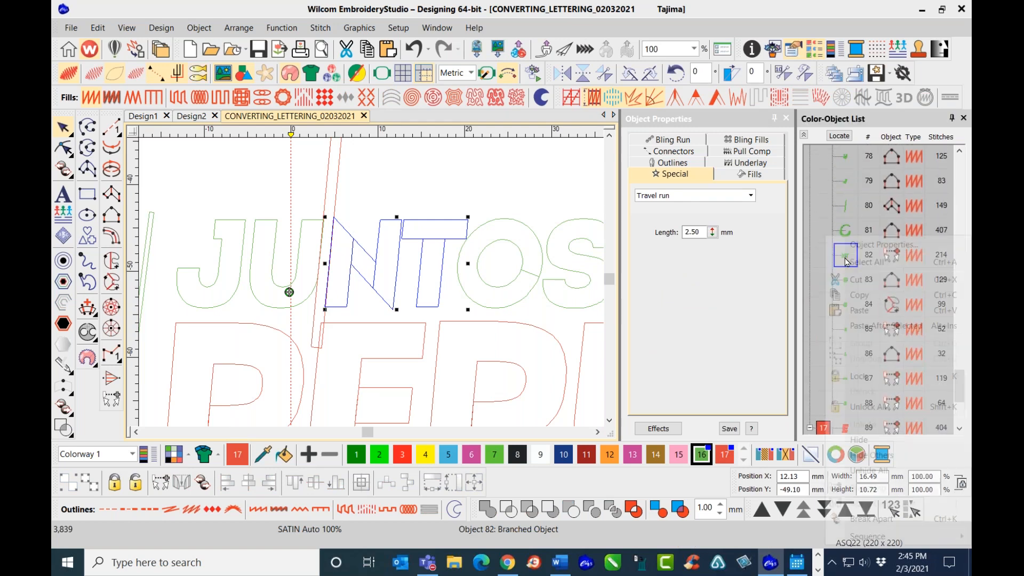
left_click(875, 517)
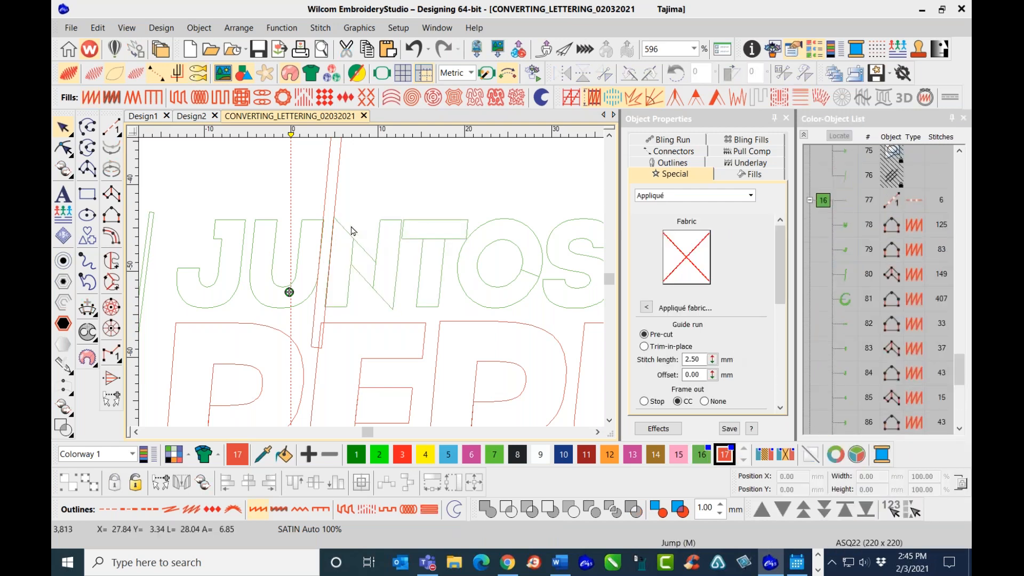
- Place a copy of the red bar against the N's right side and shift TOS POR EL about 0.7 mm right to clear it
left_click_drag(339, 205, 414, 207)
scroll(373, 285, "down", 3)
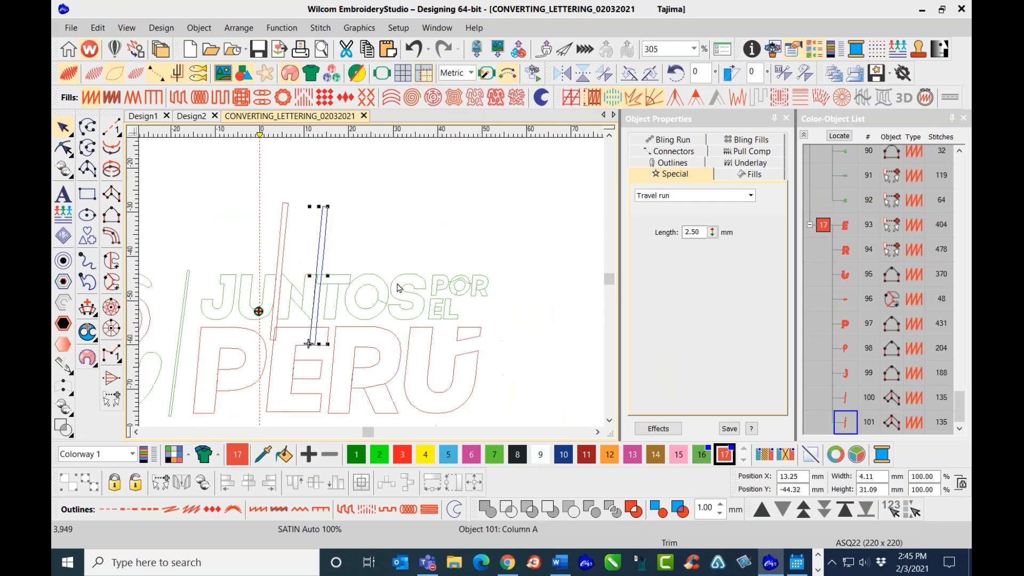
left_click_drag(515, 327, 315, 266)
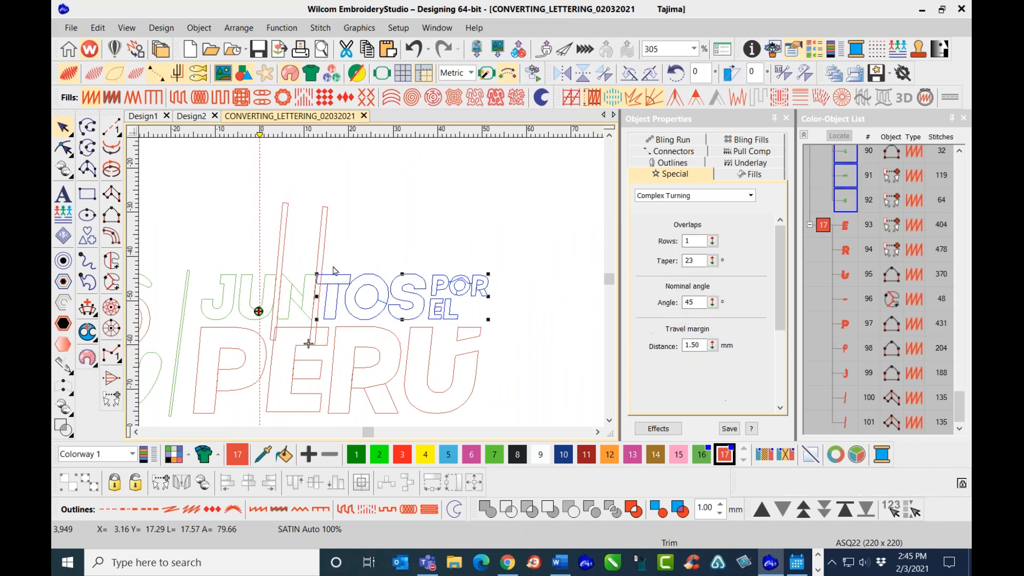
scroll(308, 285, "up", 3)
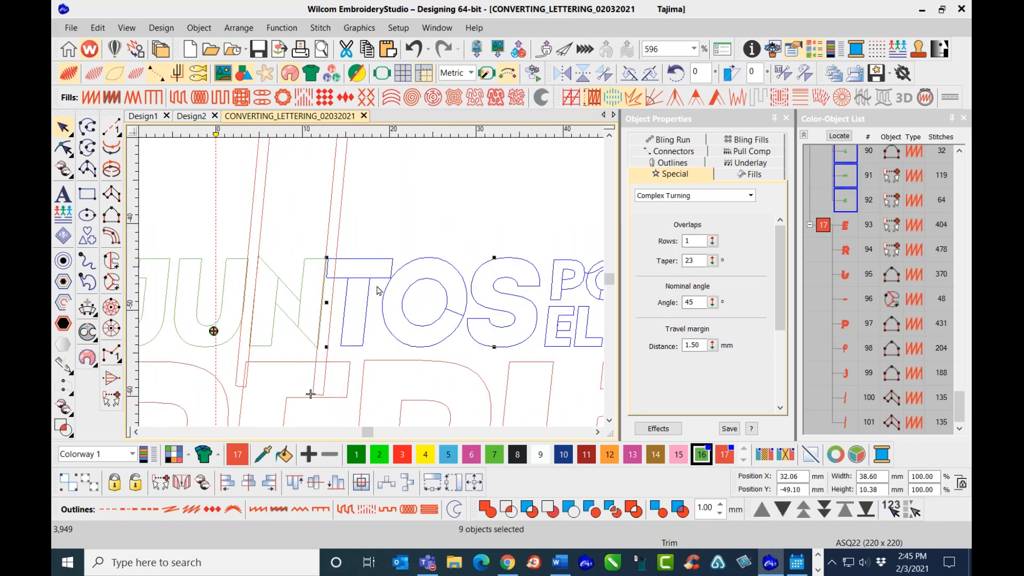
left_click_drag(495, 301, 496, 301)
left_click_drag(214, 331, 216, 331)
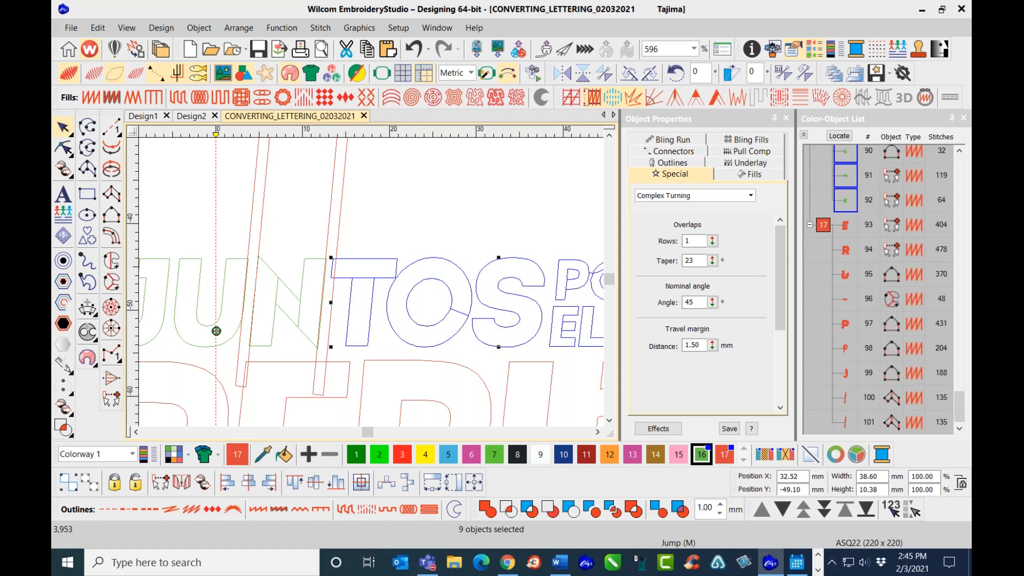
key("Right")
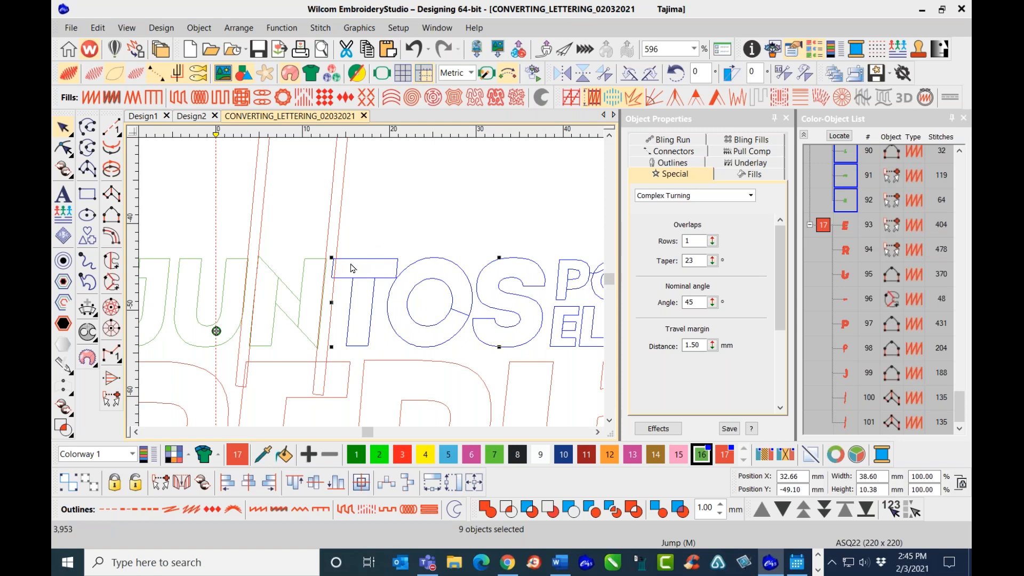
key("Right")
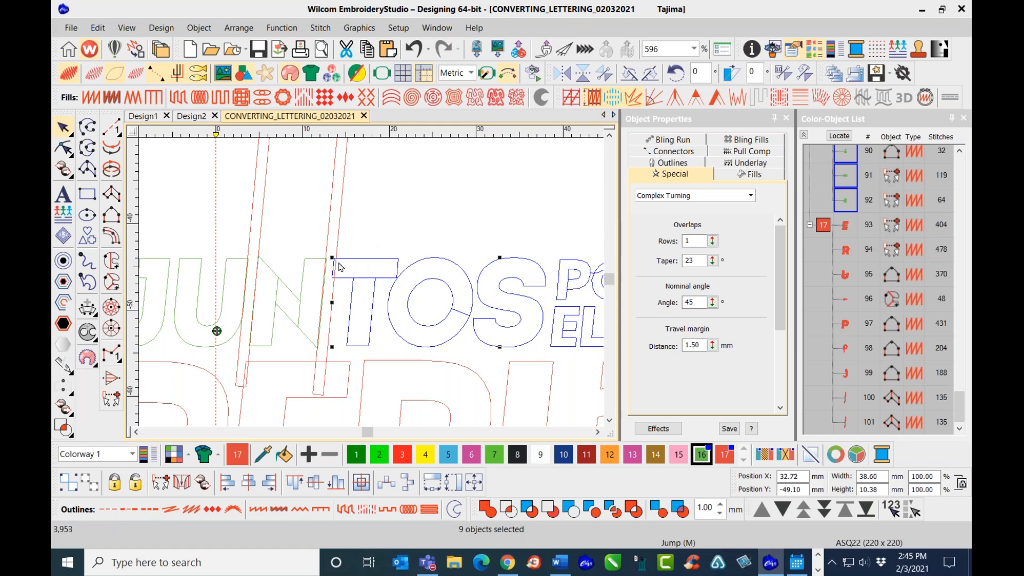
scroll(373, 287, "up", 2)
key("Escape")
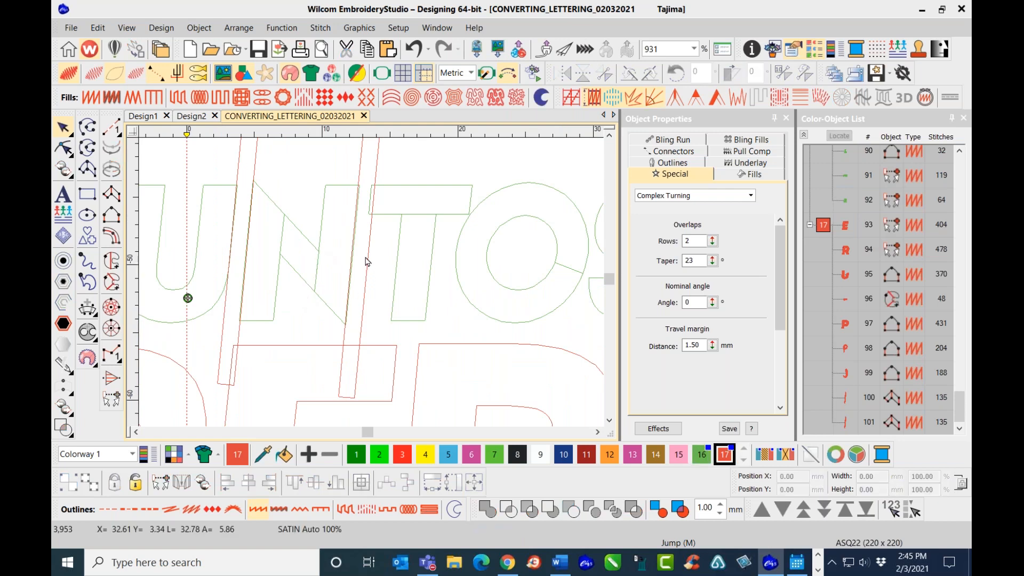
- Check the U–N and N–T gaps with both bars in realistic stitch view, then return to outline view
scroll(373, 287, "down", 1)
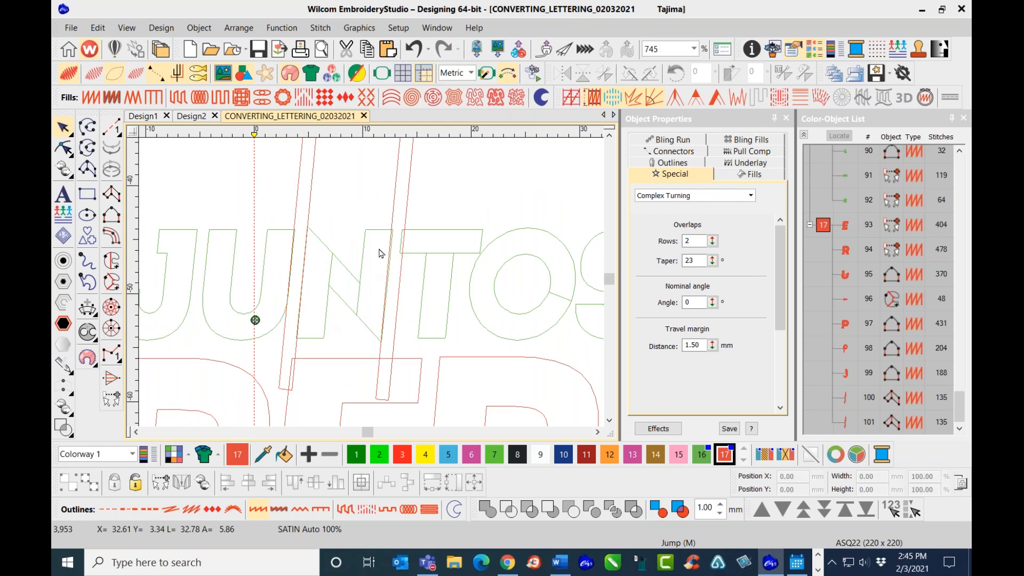
key("t")
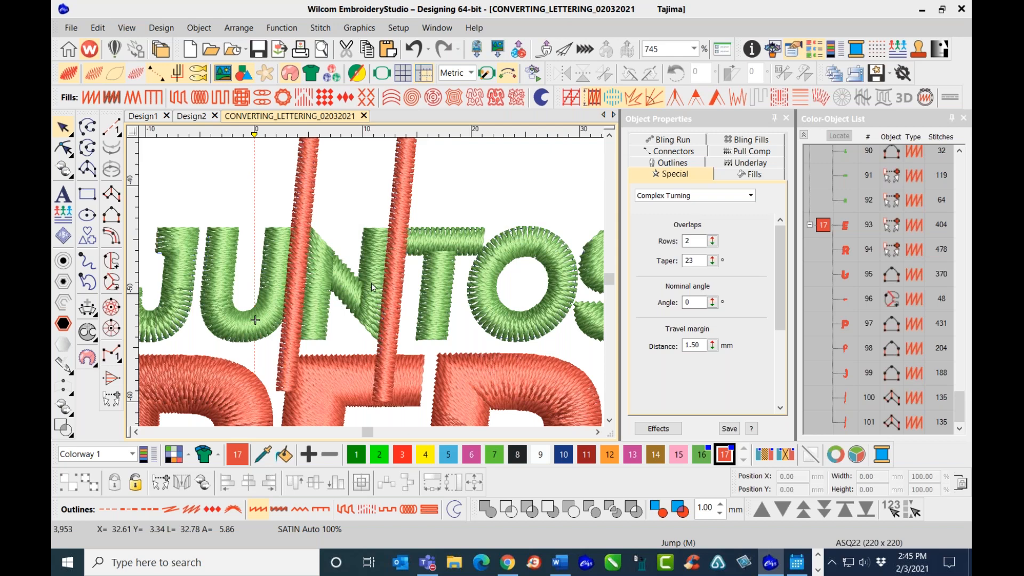
scroll(372, 283, "up", 1)
scroll(385, 279, "down", 1)
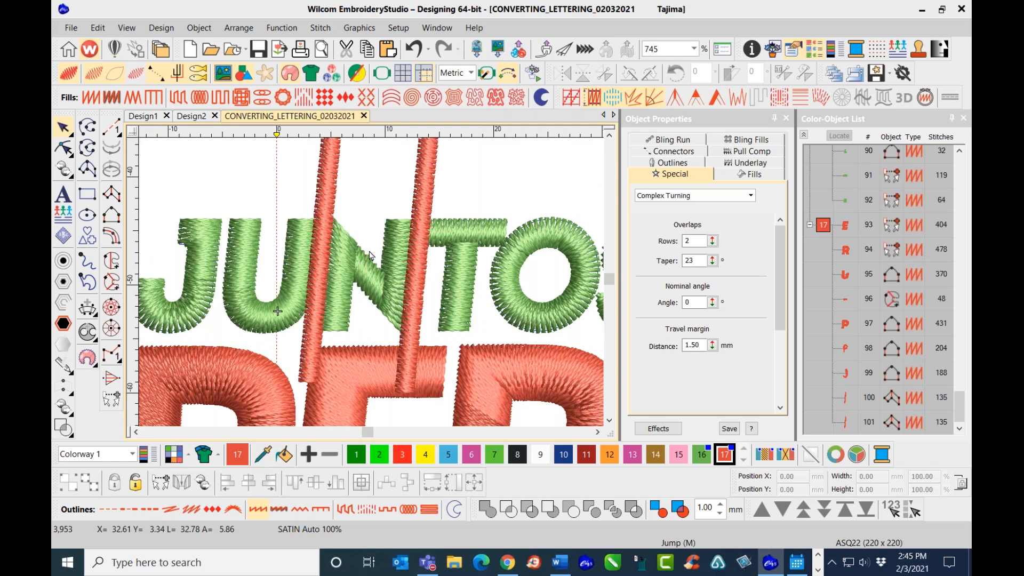
key("s")
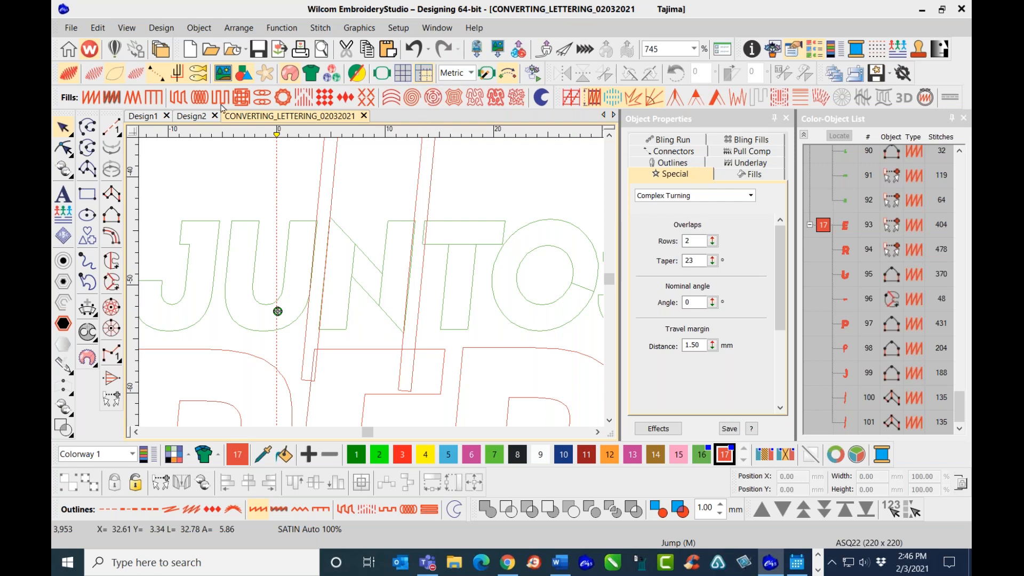
- Use the Measure tool to check the distance across the green N
left_click(126, 27)
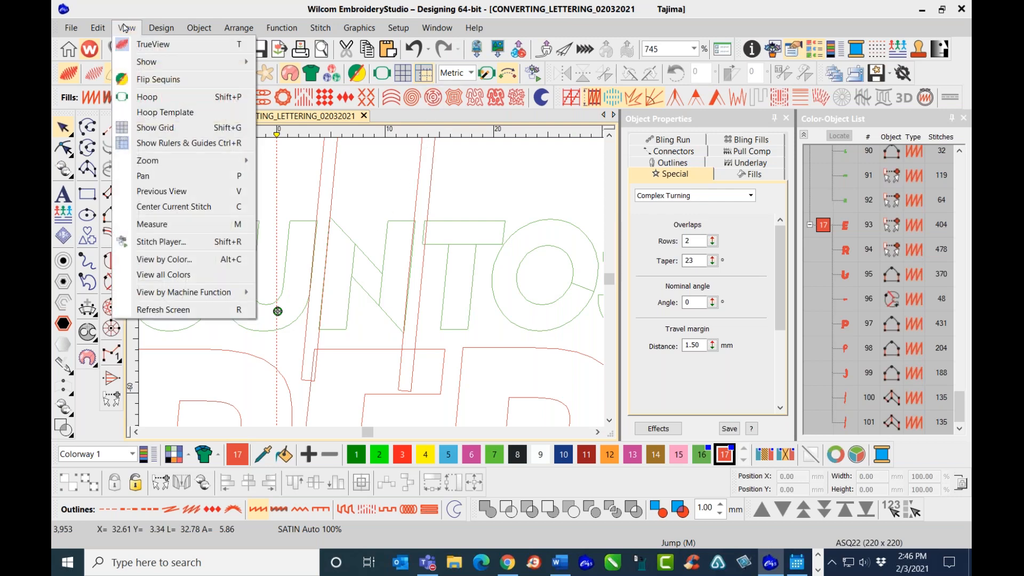
left_click(183, 223)
scroll(277, 311, "up", 2)
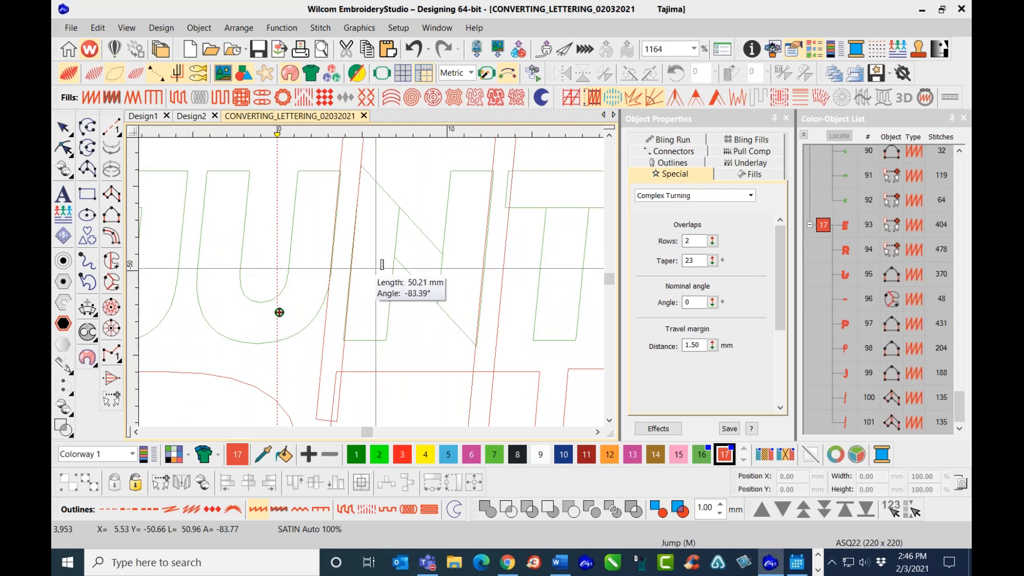
left_click(356, 255)
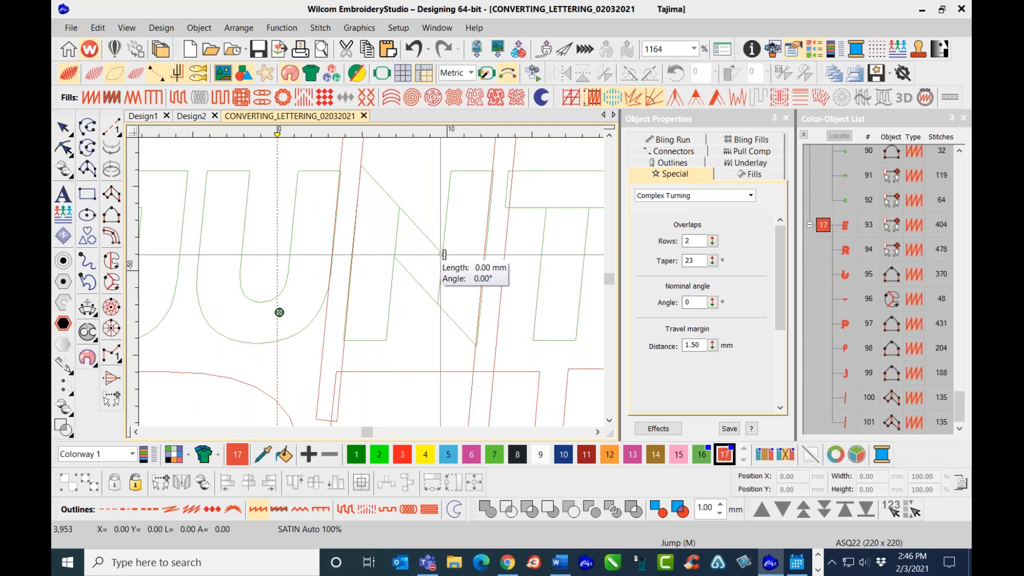
key("Escape")
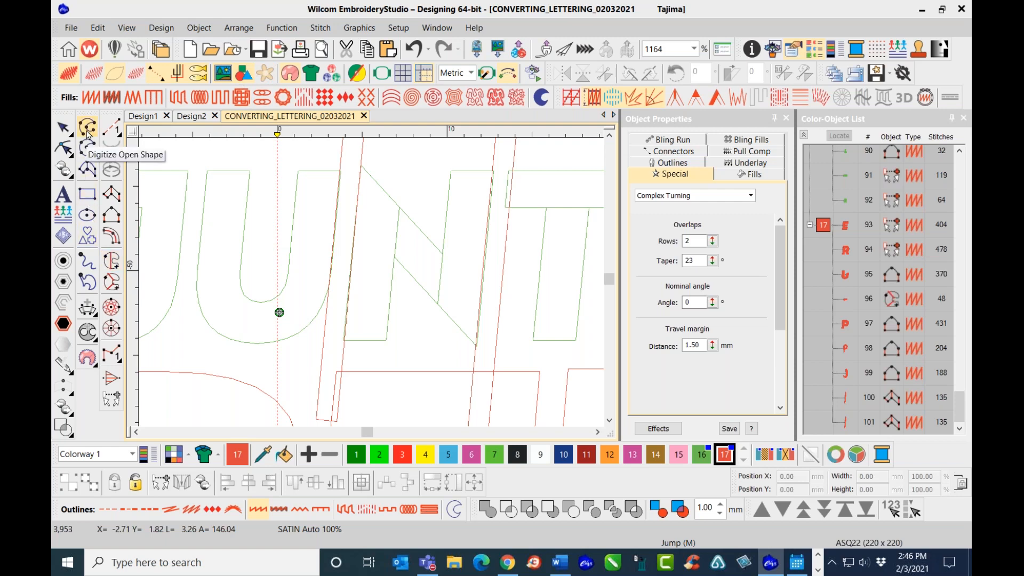
- Digitize a horizontal run-stitch guide line across the N where its diagonal meets the top of the left stem's inner edge
left_click(111, 127)
left_click(350, 207)
left_click(429, 207)
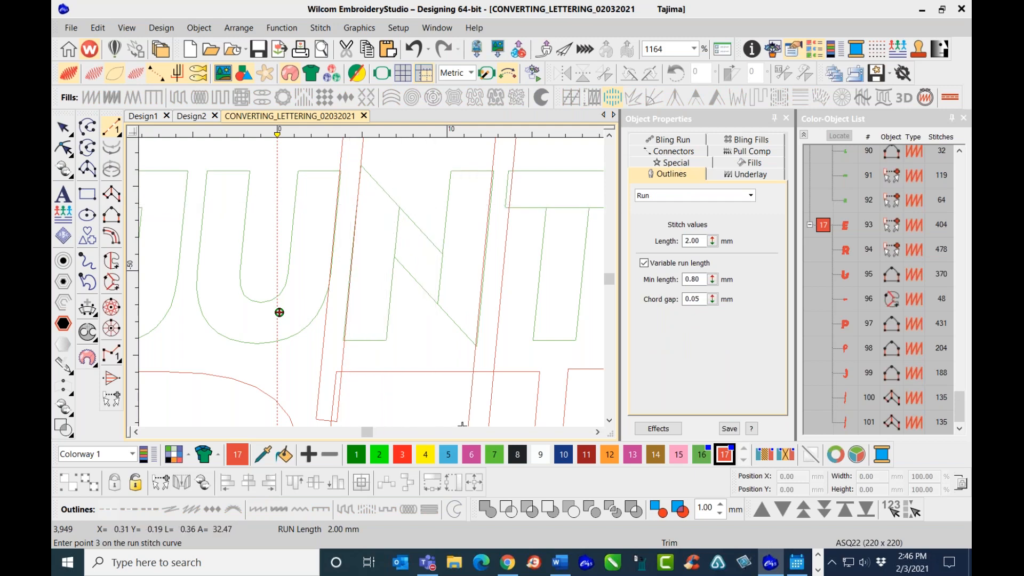
key("Return")
- Digitize a second horizontal guide line about 3.7 mm long where the N's diagonal meets the right stem, and assign it colour 5
left_click(430, 302)
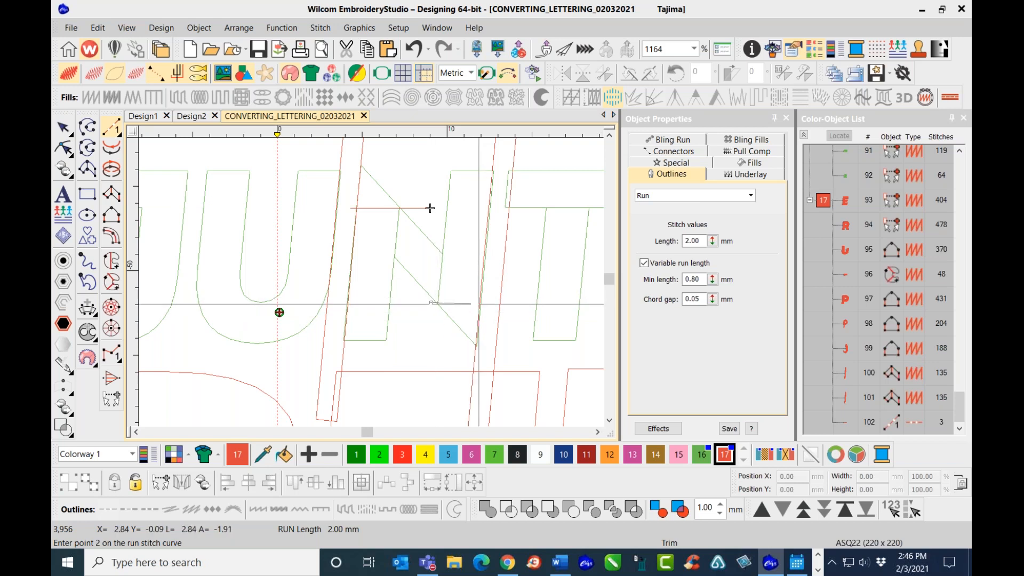
left_click(493, 302)
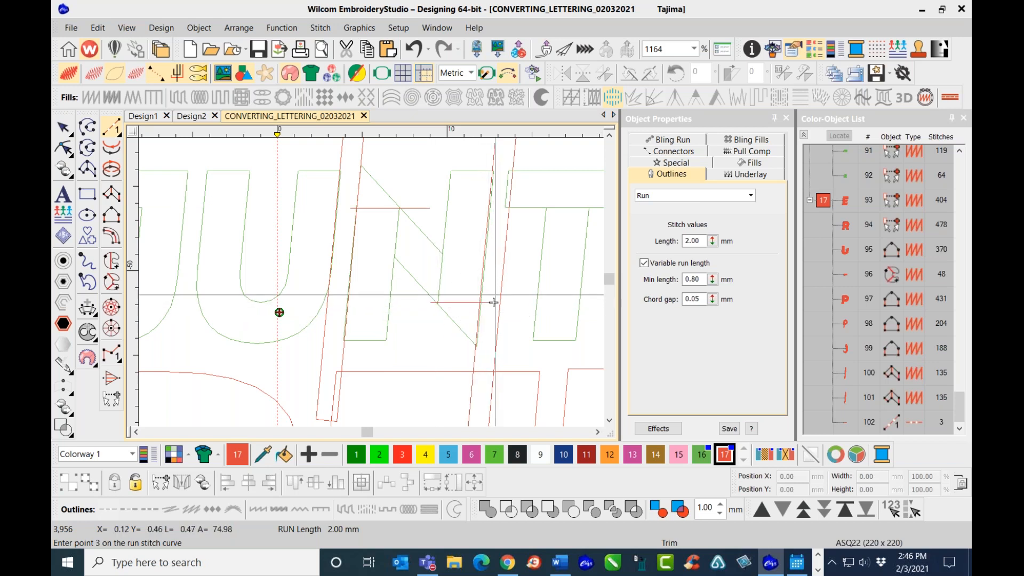
key("Return")
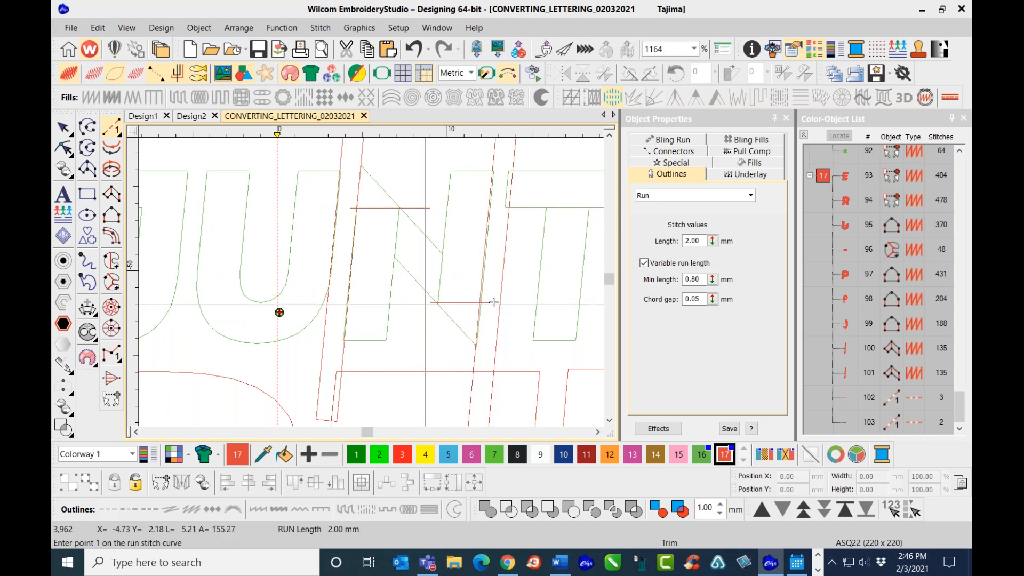
key("Escape")
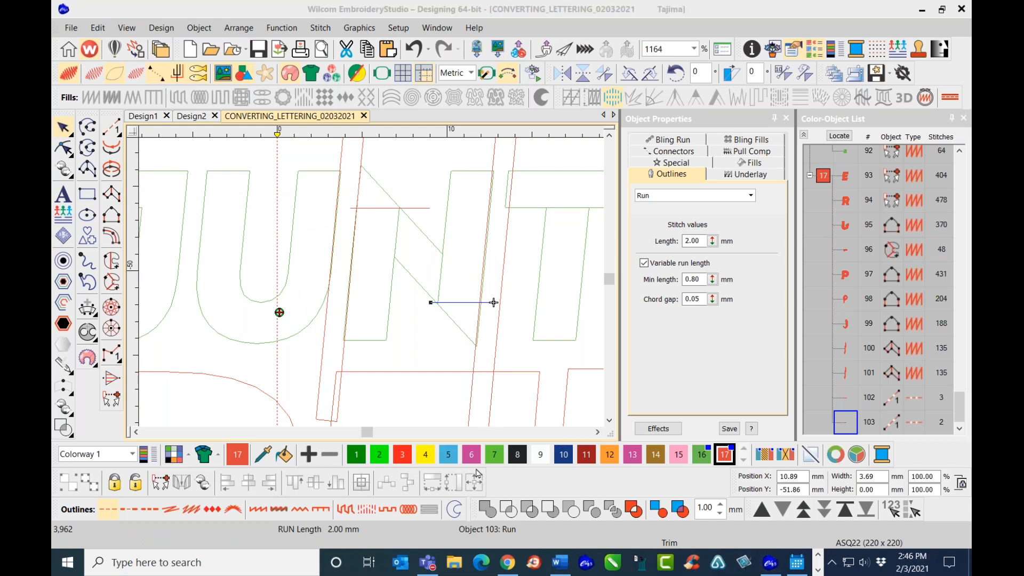
left_click(448, 455)
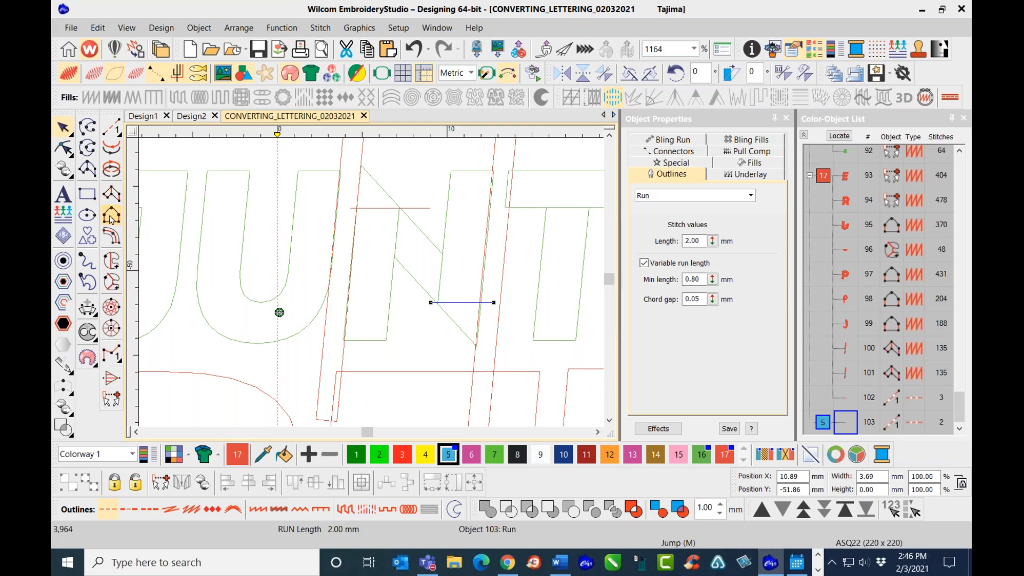
- Start a Column B satin shape for the N's left stem, tracing its outer edge from the base to just above the red guide line
left_click(111, 219)
scroll(494, 301, "up", 1)
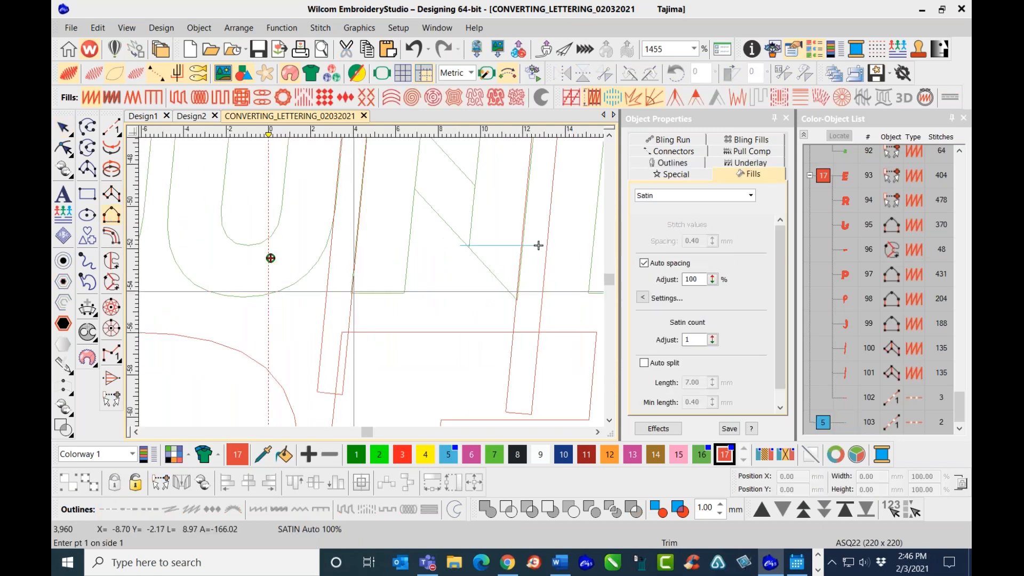
left_click(352, 290)
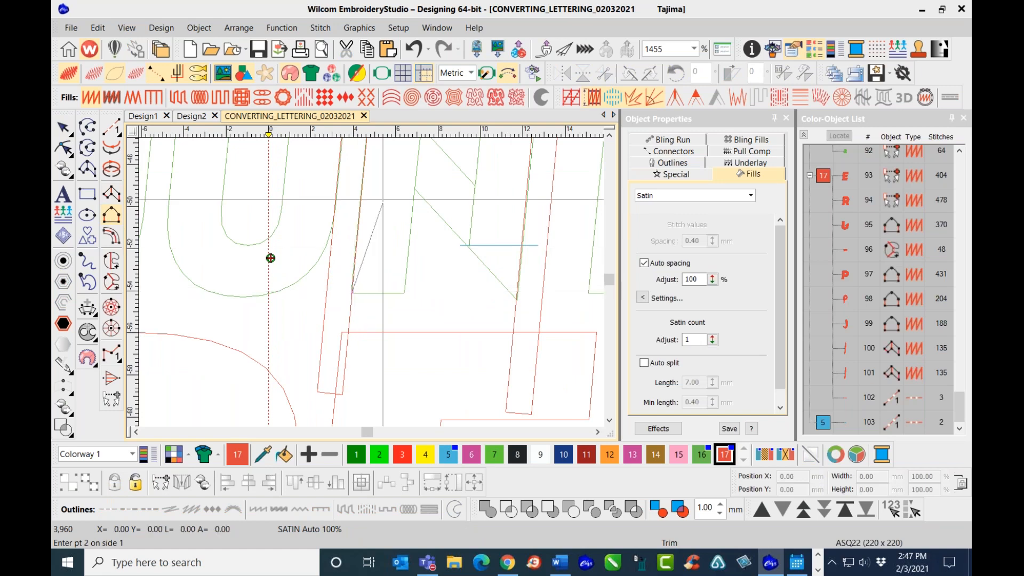
scroll(270, 258, "down", 1)
scroll(270, 411, "up", 1)
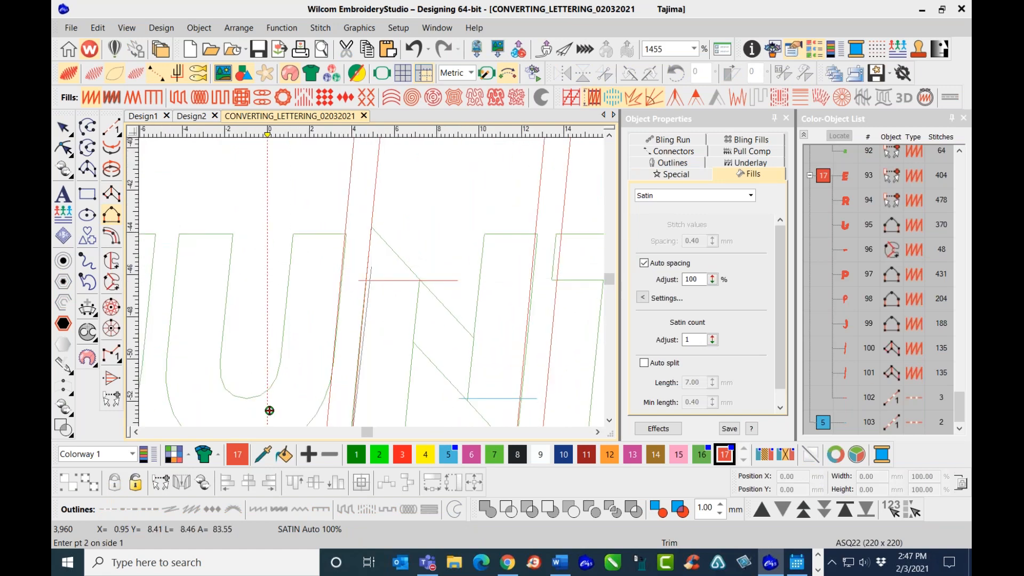
left_click(367, 269)
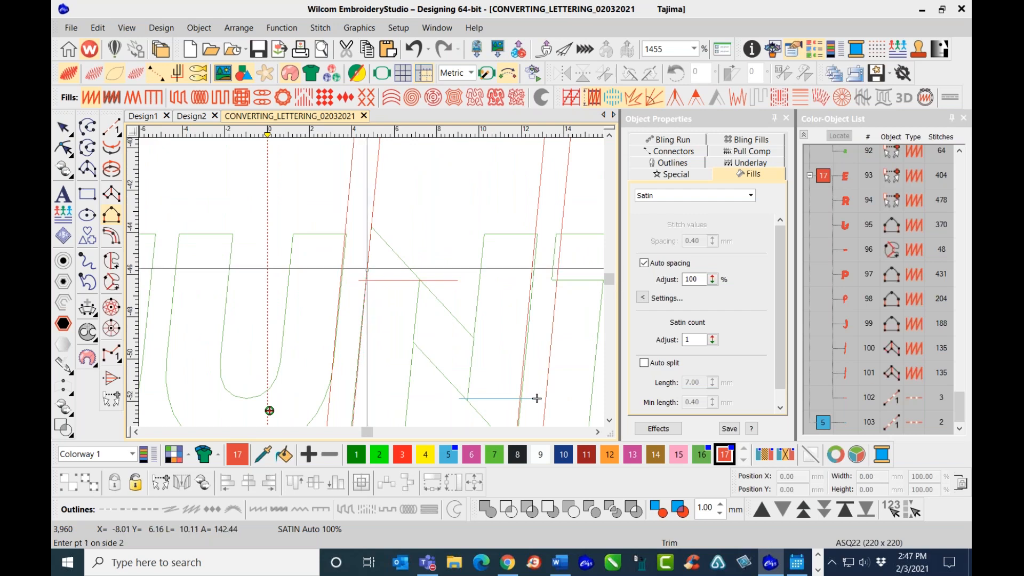
- Trace the left stem's inner edge, angling the top inward under the diagonal, to complete the roughly 3 x 8.3 mm column, and assign it colour 5
scroll(368, 399, "down", 2)
scroll(397, 302, "up", 4)
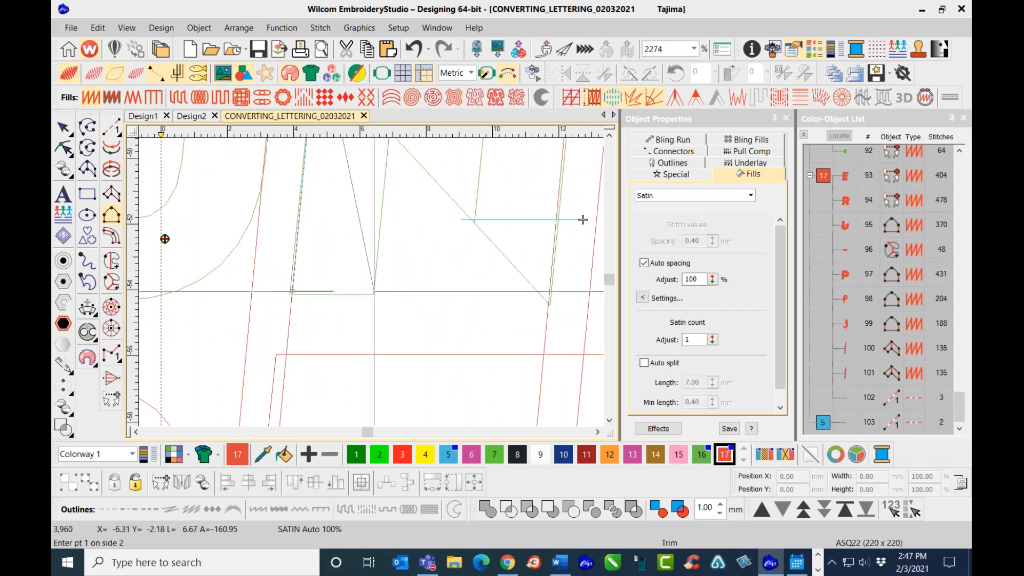
left_click(374, 291)
scroll(376, 218, "down", 1)
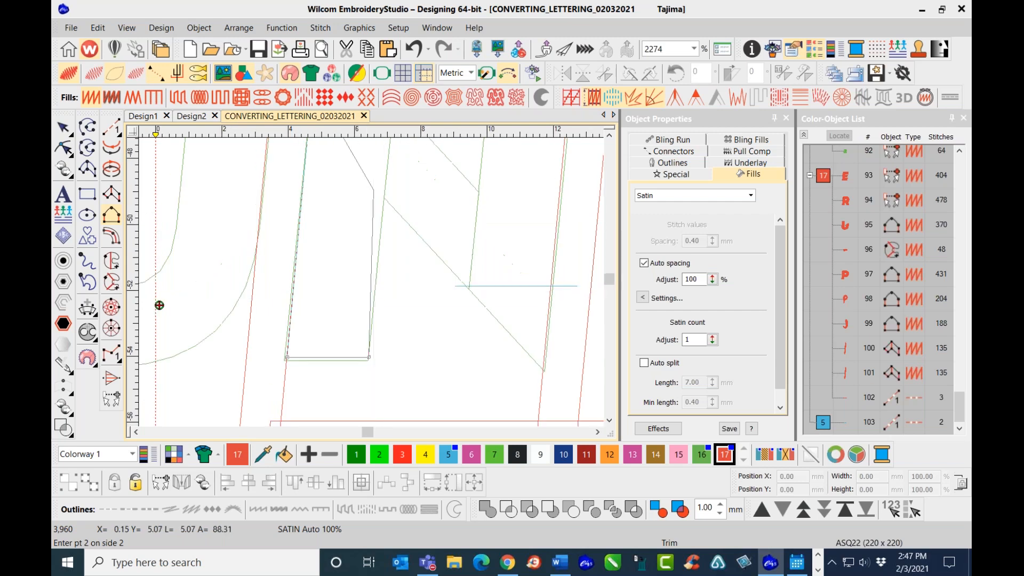
scroll(375, 187, "up", 2)
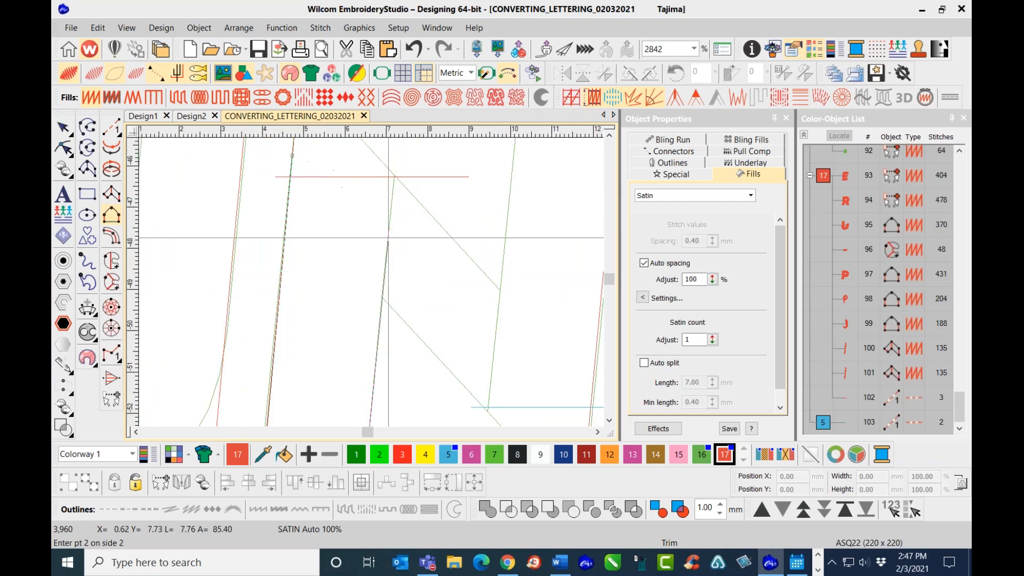
left_click(387, 254)
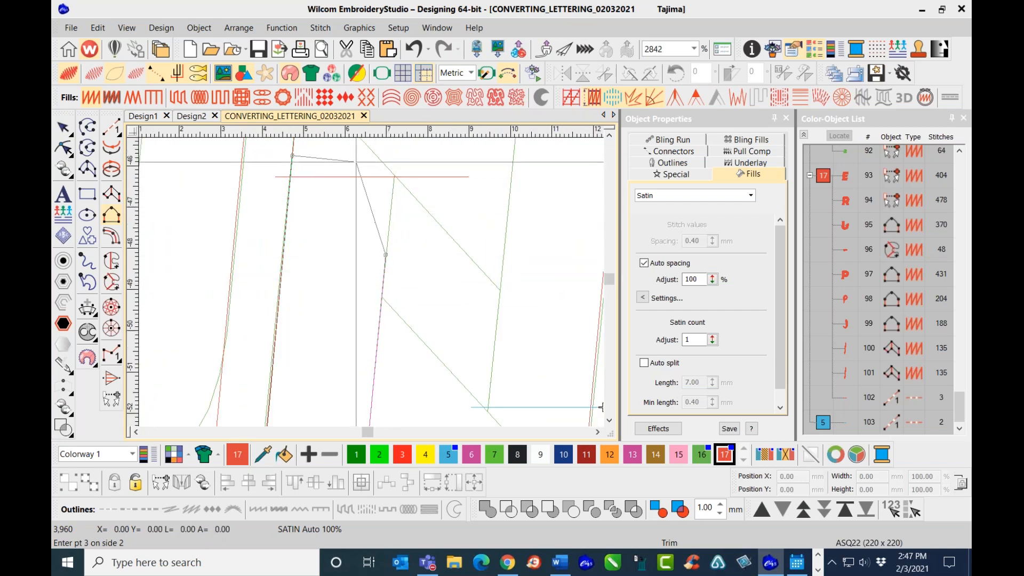
scroll(386, 254, "up", 1)
left_click(369, 274)
key("Return")
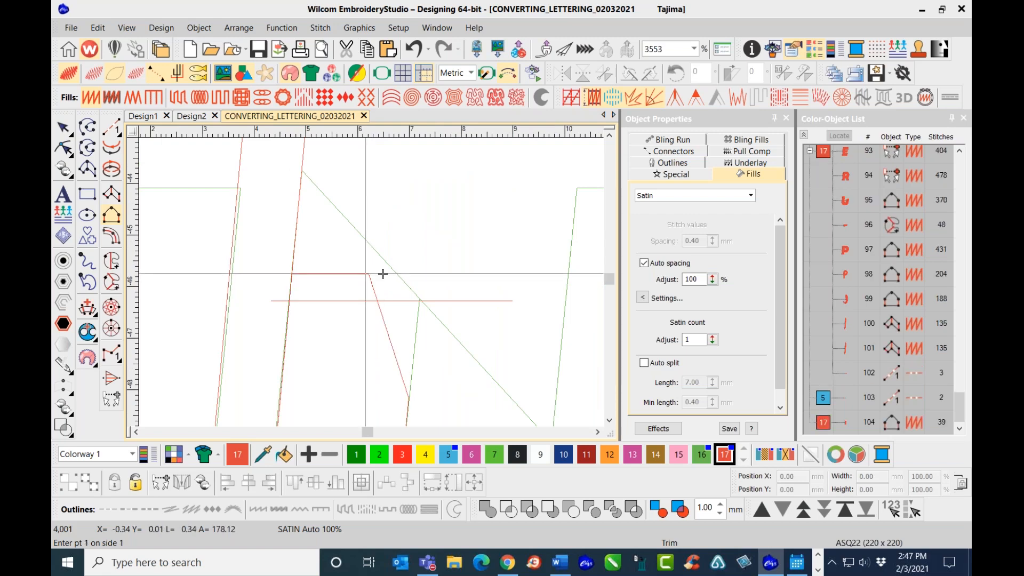
scroll(378, 278, "down", 4)
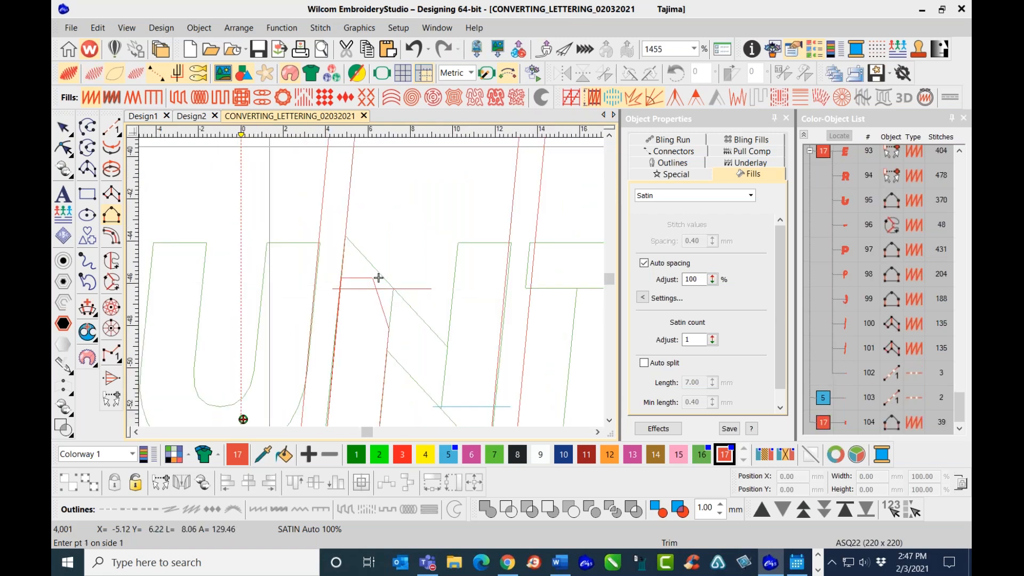
key("Escape")
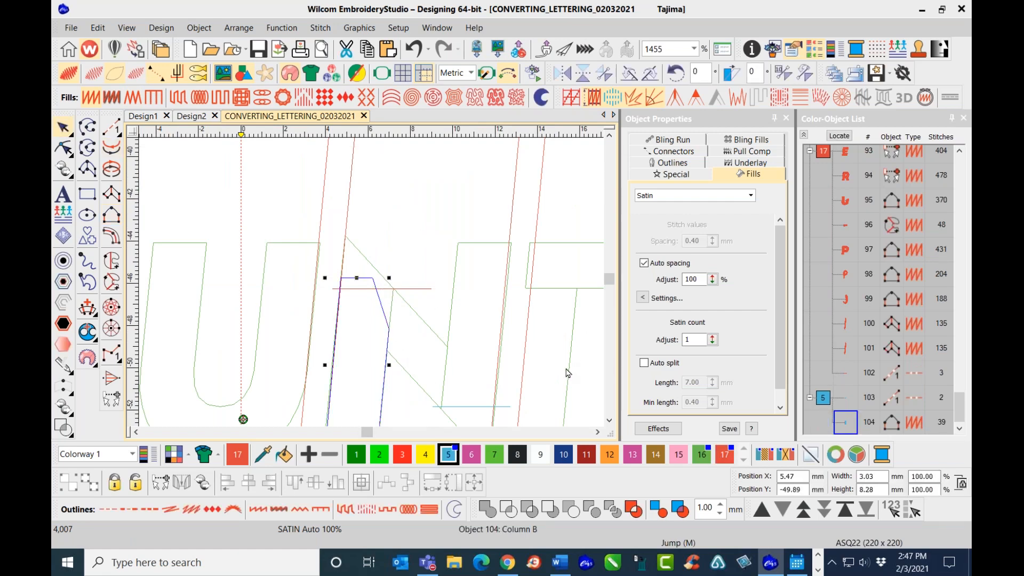
- Check the new left stem of the N in realistic stitch view, then return to outline view
key("t")
left_click(421, 218)
scroll(355, 203, "down", 2)
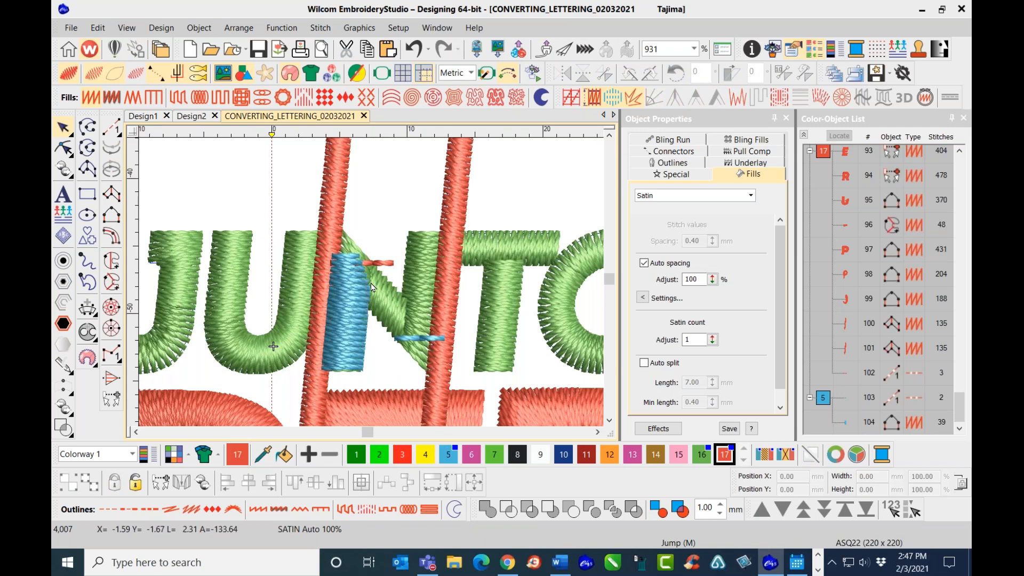
scroll(370, 283, "up", 2)
key("t")
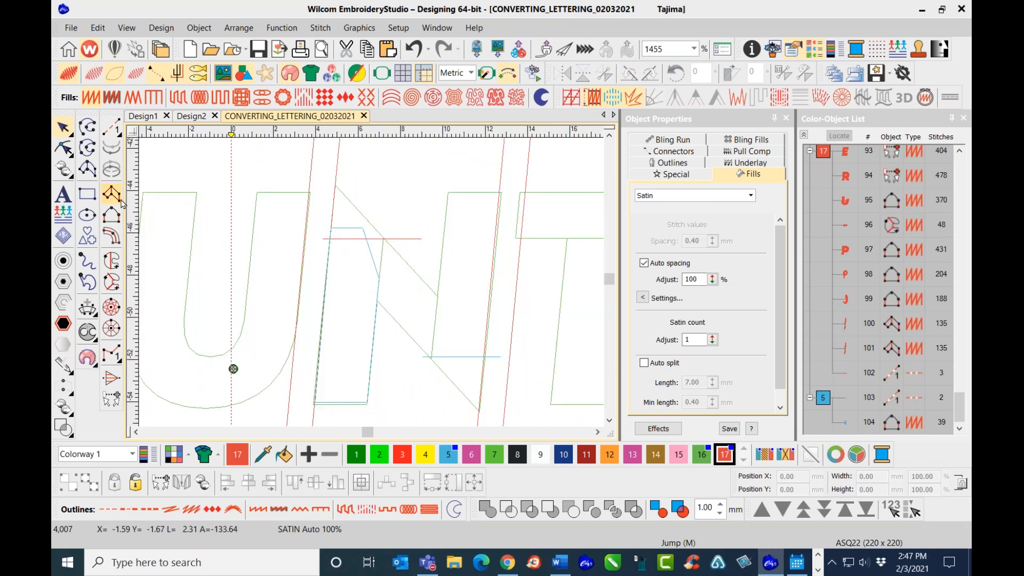
- Digitize the N's diagonal as a Column B satin in colour 5, angling its lower end inside the right stem, and check it in stitch view
left_click(111, 214)
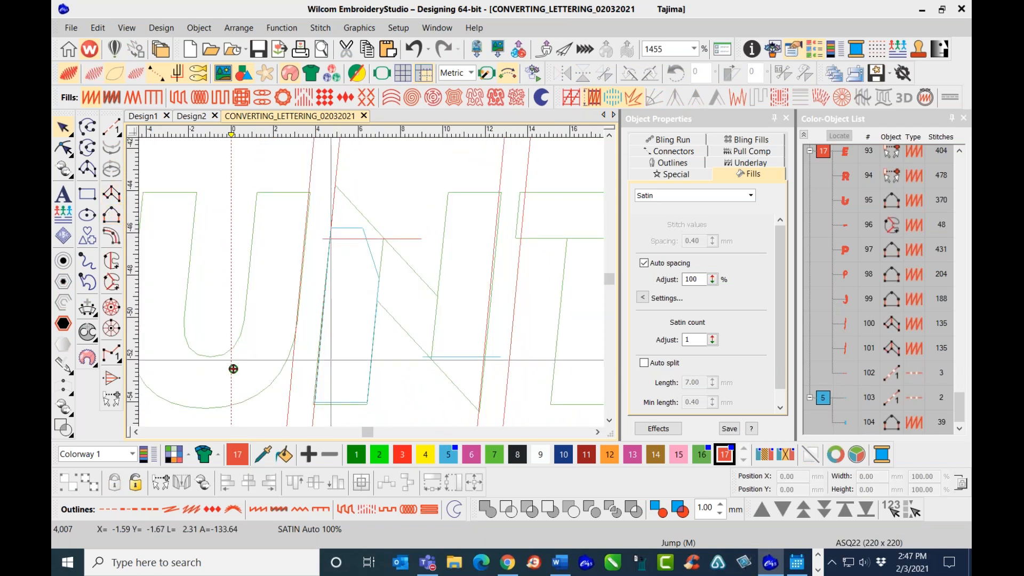
left_click(446, 454)
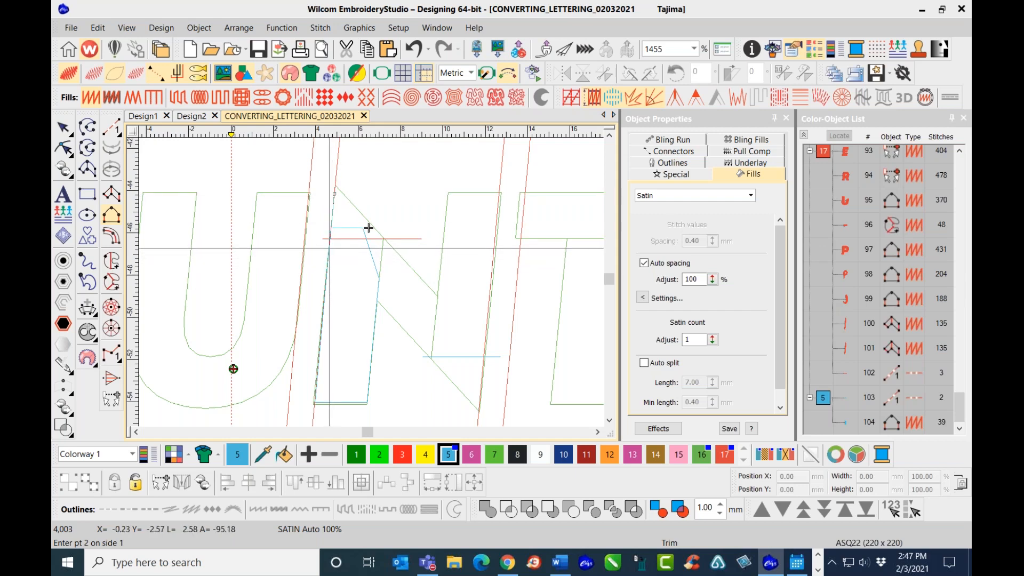
left_click(329, 247)
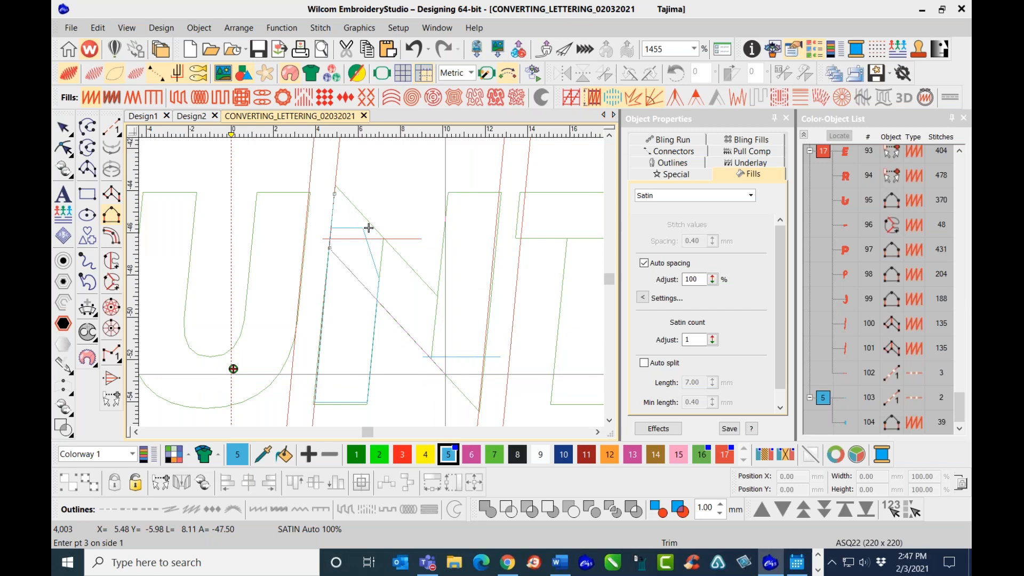
key("Return")
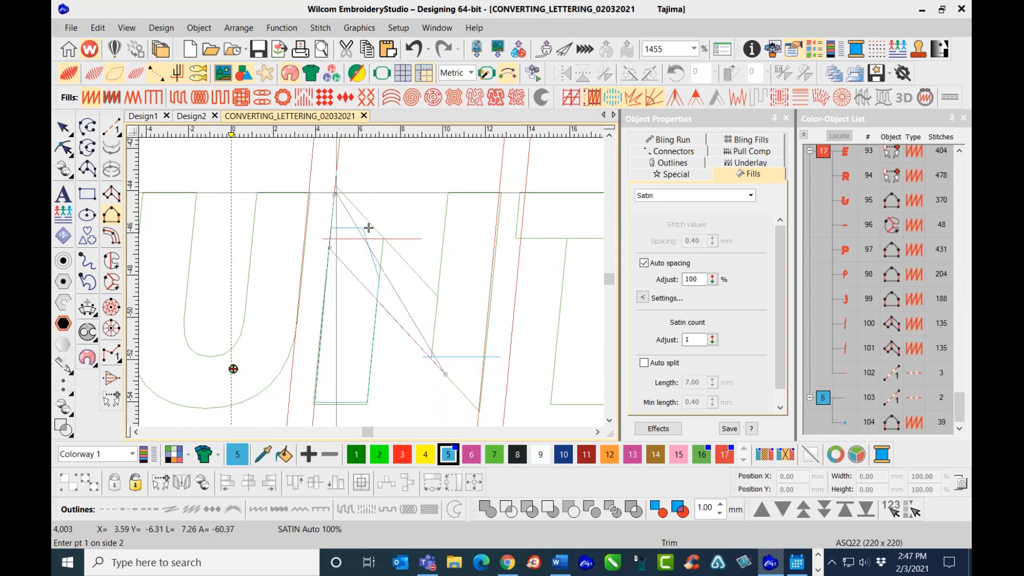
left_click(342, 193)
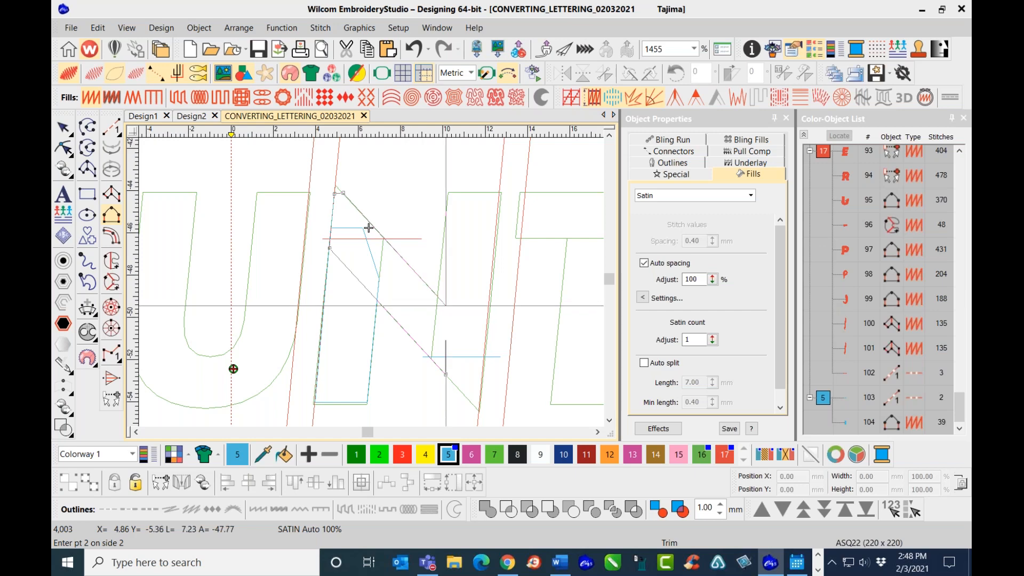
left_click(452, 311)
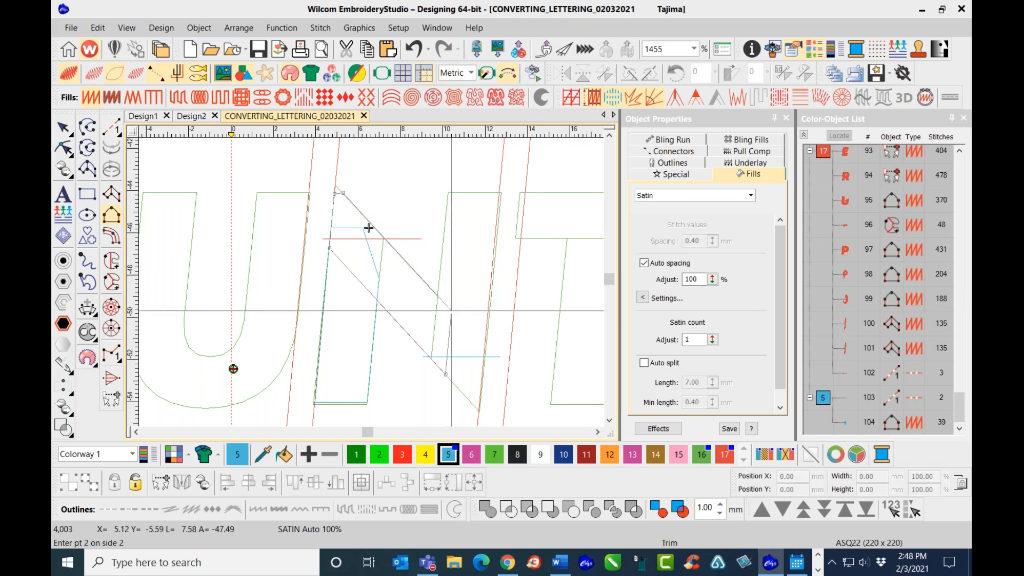
left_click(473, 374)
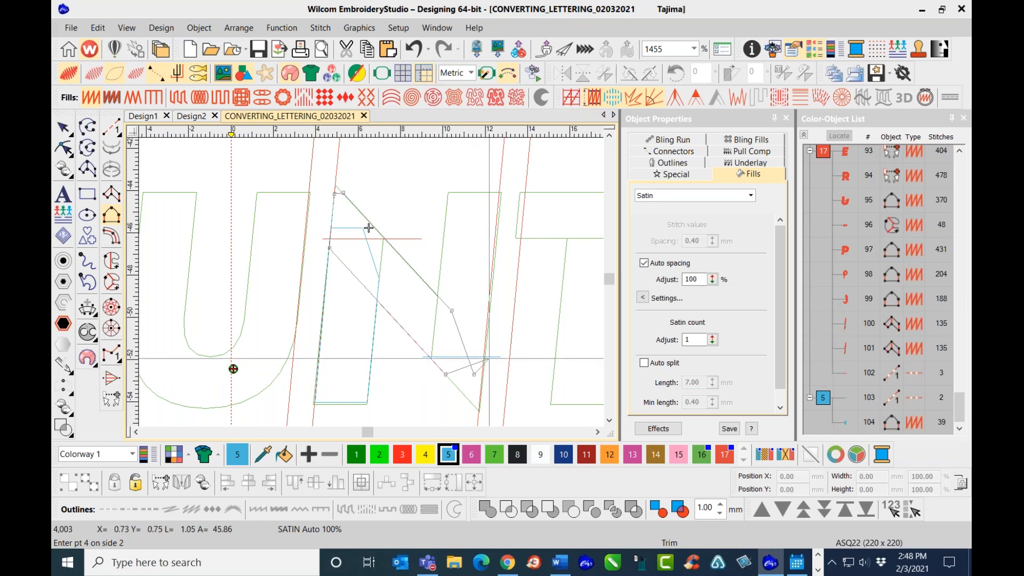
key("Return")
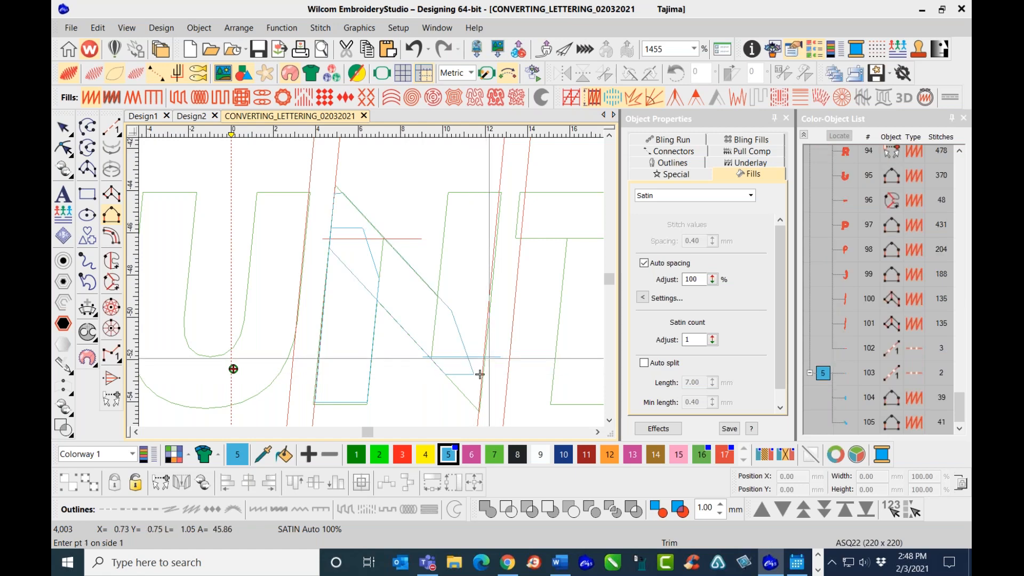
key("t")
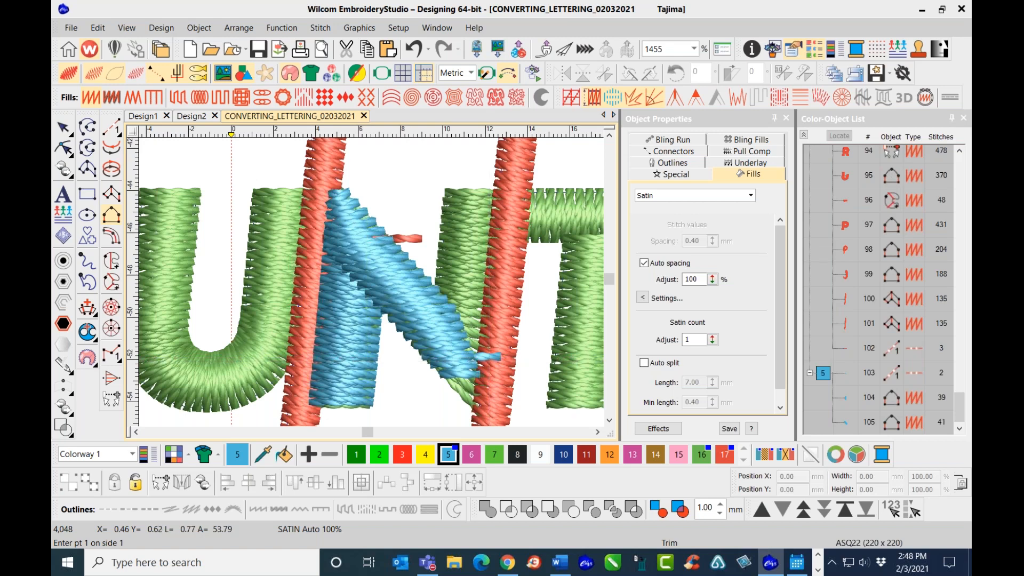
key("t")
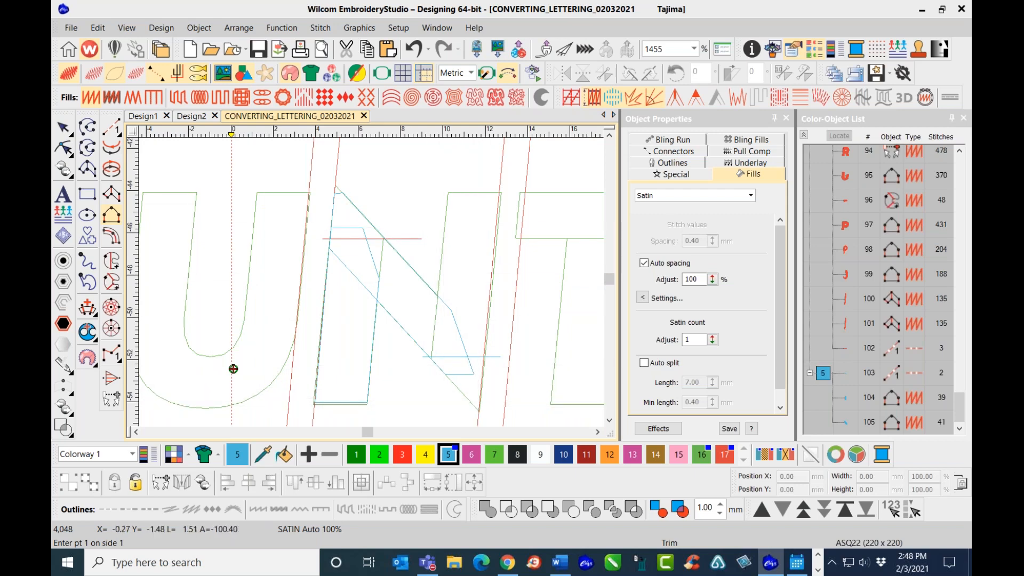
- Digitize the N's right stem as a Column B satin about 3.2 x 10 mm in colour 5, tapering its base to the diagonal's lower tip
left_click(475, 405)
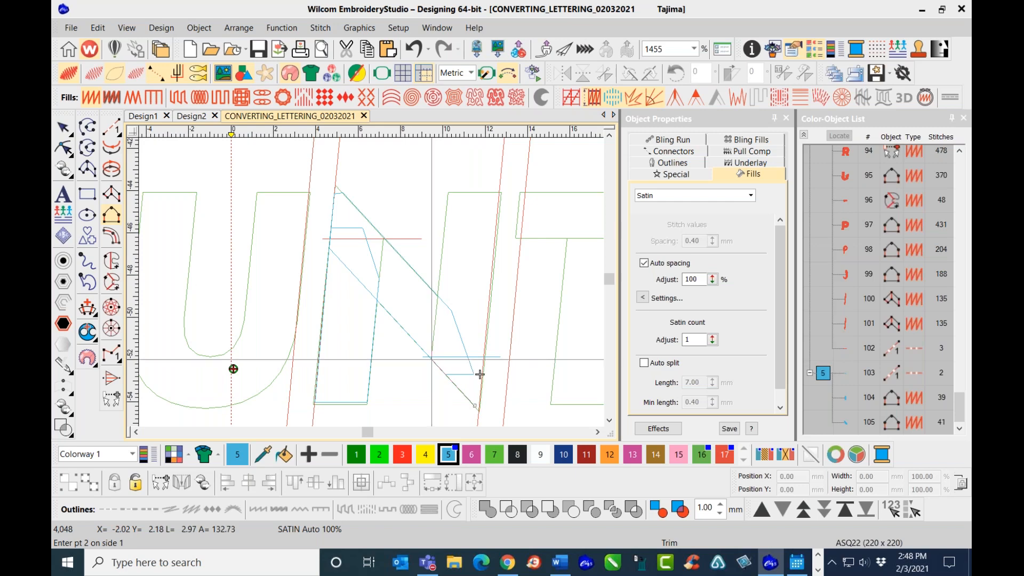
left_click(432, 358)
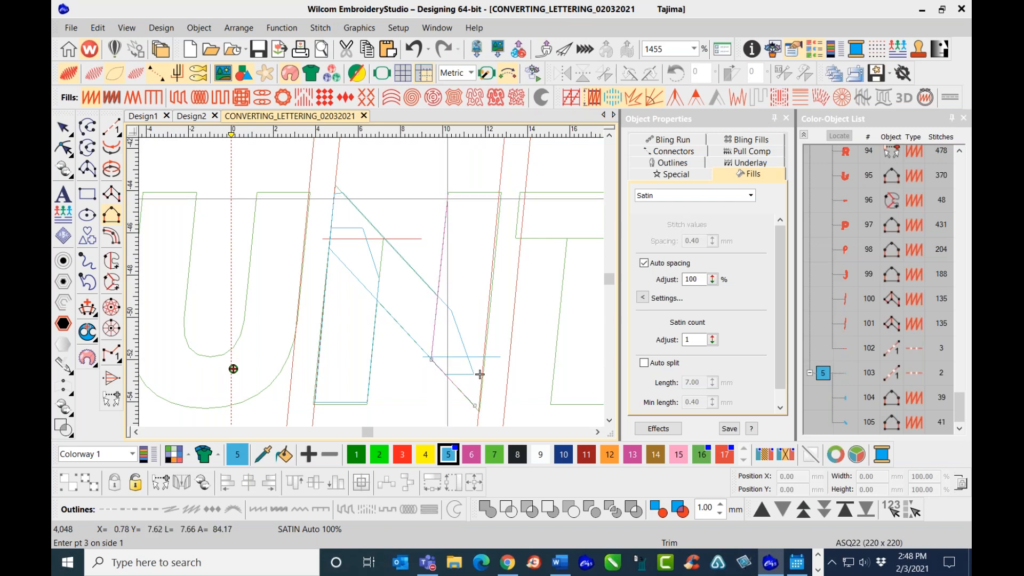
left_click(449, 194)
key("Return")
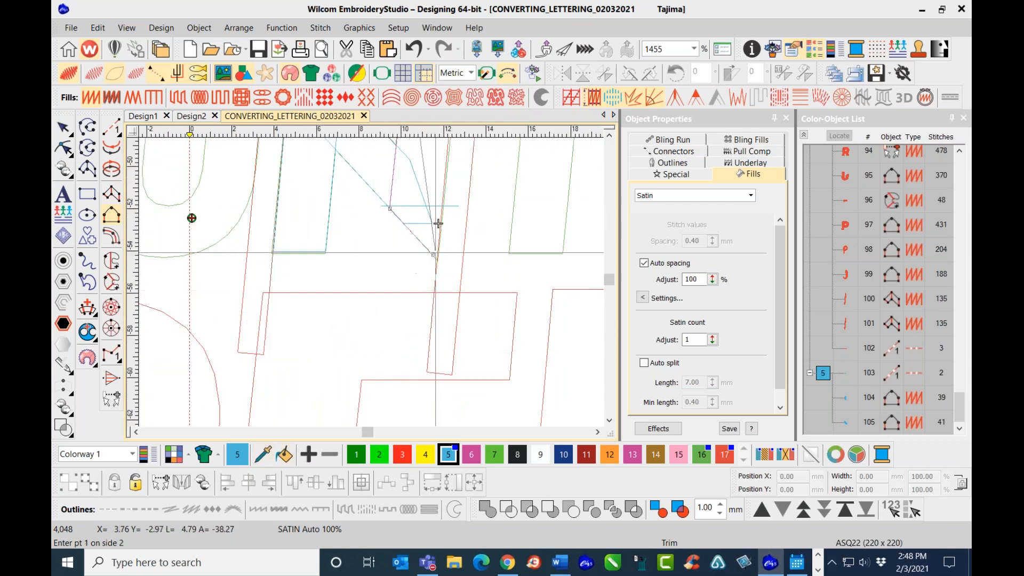
left_click(438, 254)
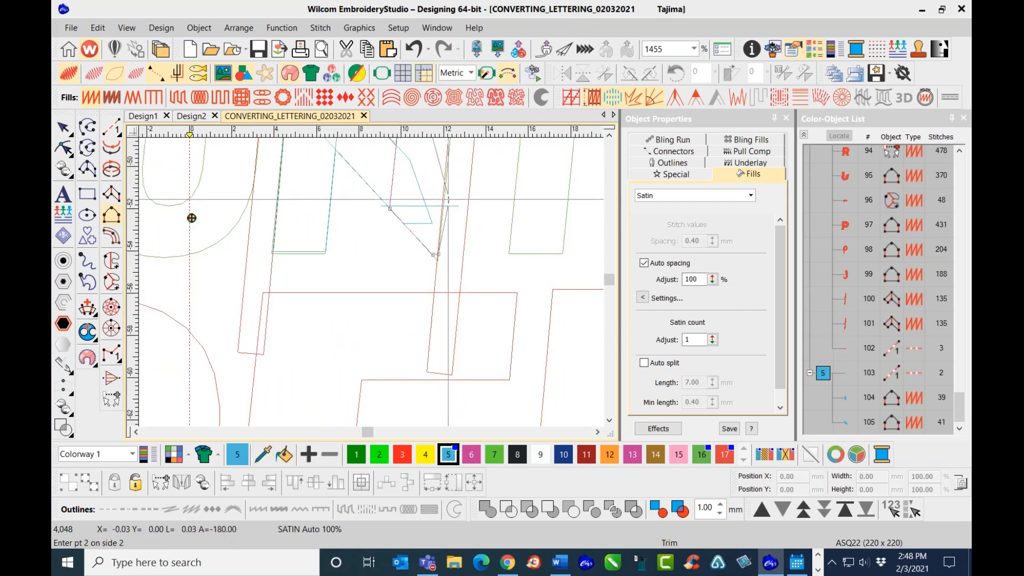
scroll(439, 240, "down", 2)
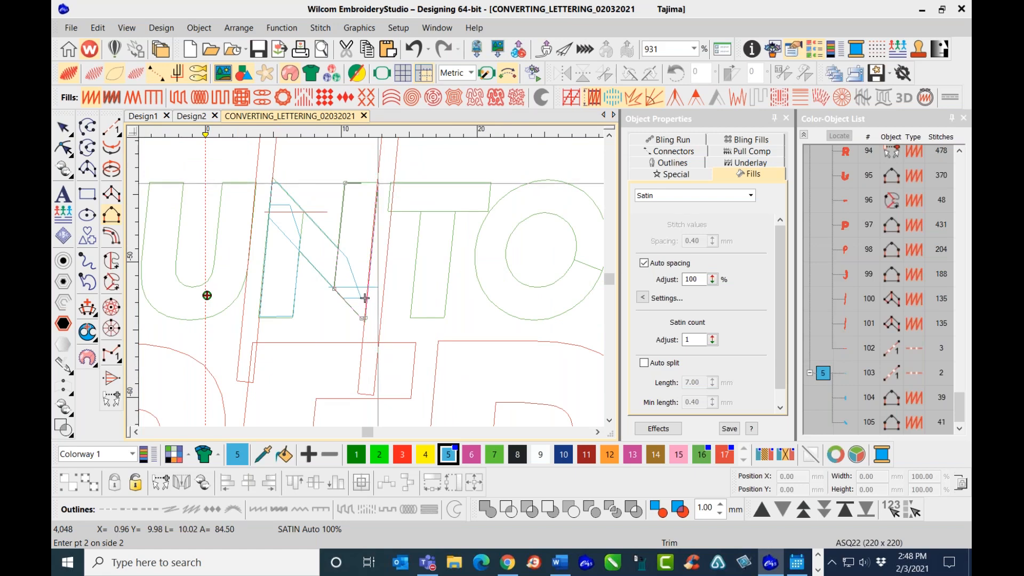
left_click(378, 183)
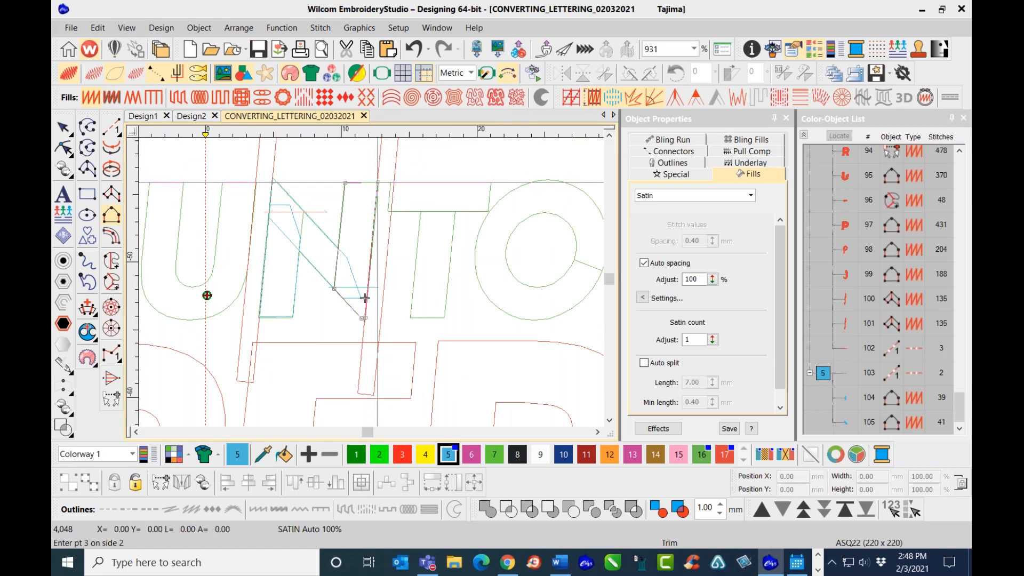
key("Return")
- Check the completed N in realistic stitch view against the neighbouring letters and the red gauge bars
key("t")
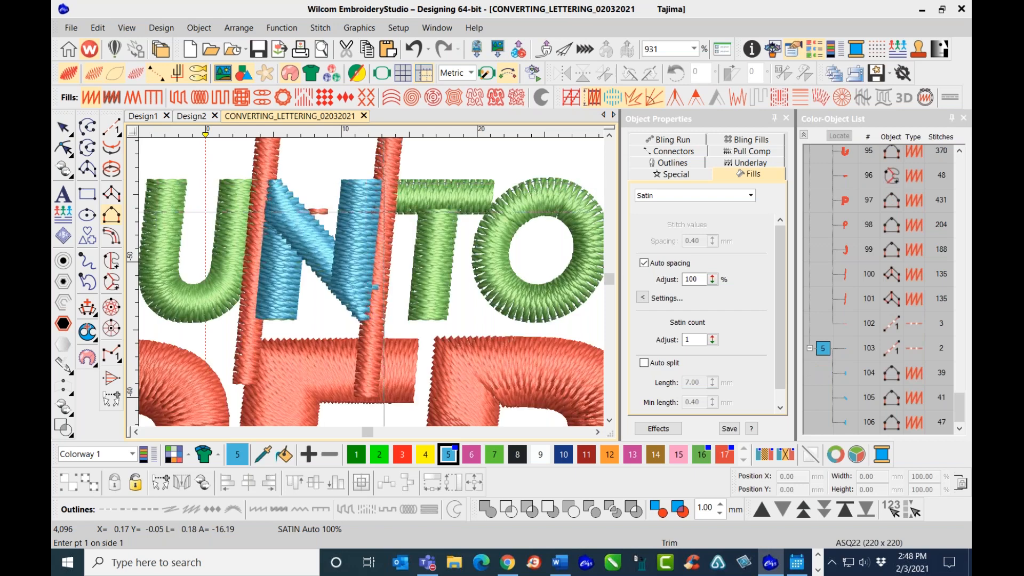
left_click(63, 127)
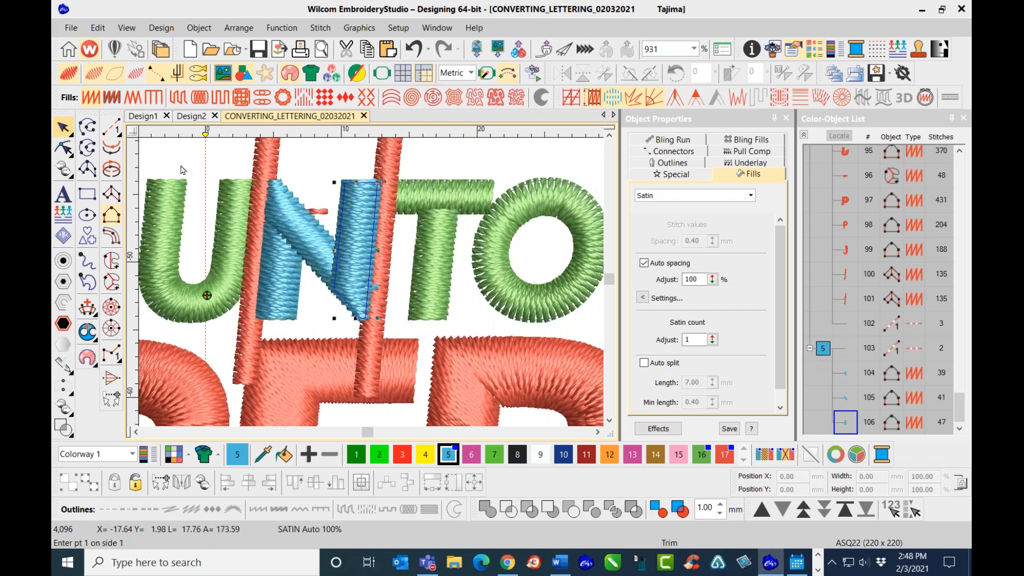
left_click(256, 50)
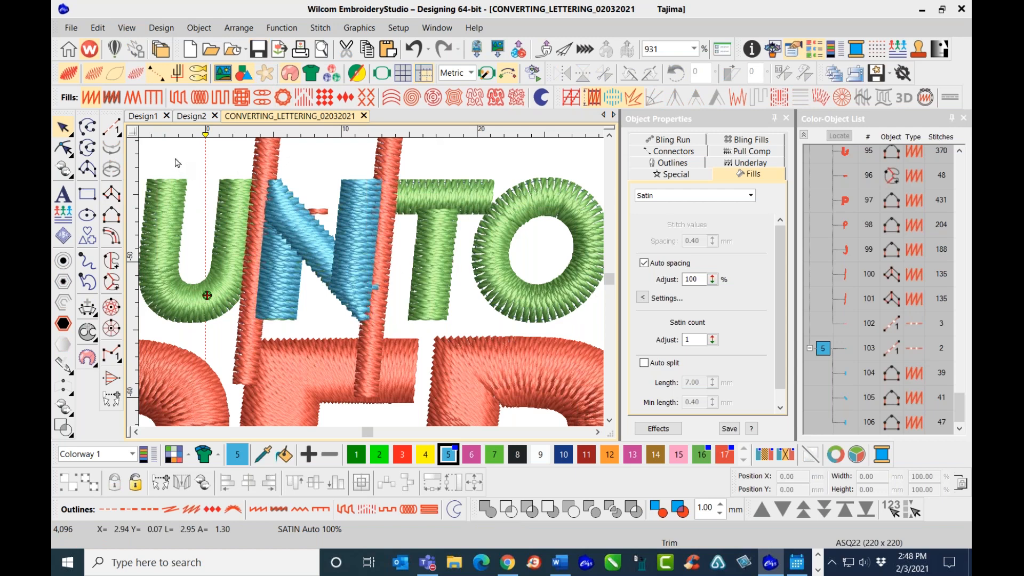
scroll(374, 288, "down", 2)
scroll(371, 286, "down", 1)
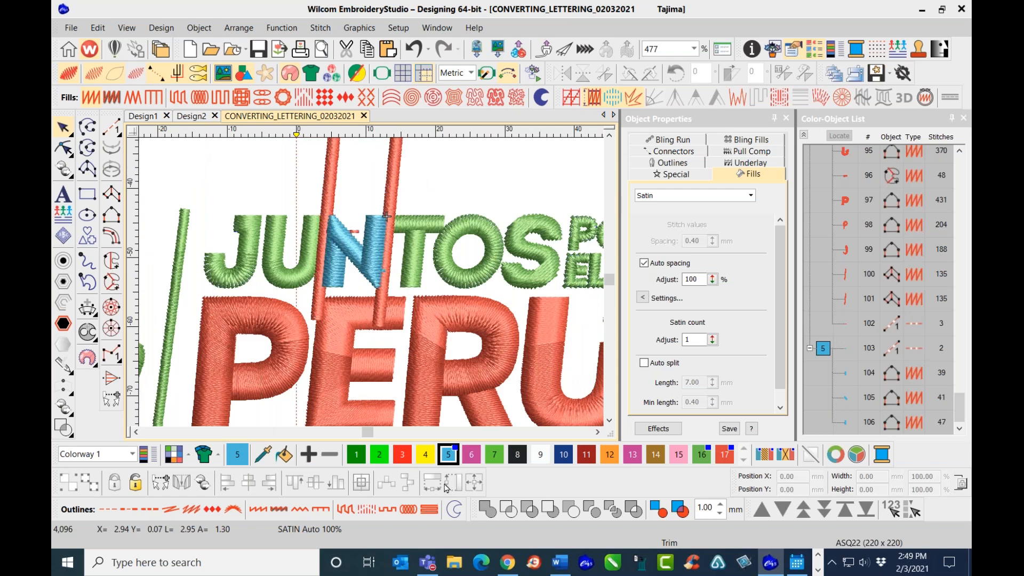
scroll(386, 270, "up", 5)
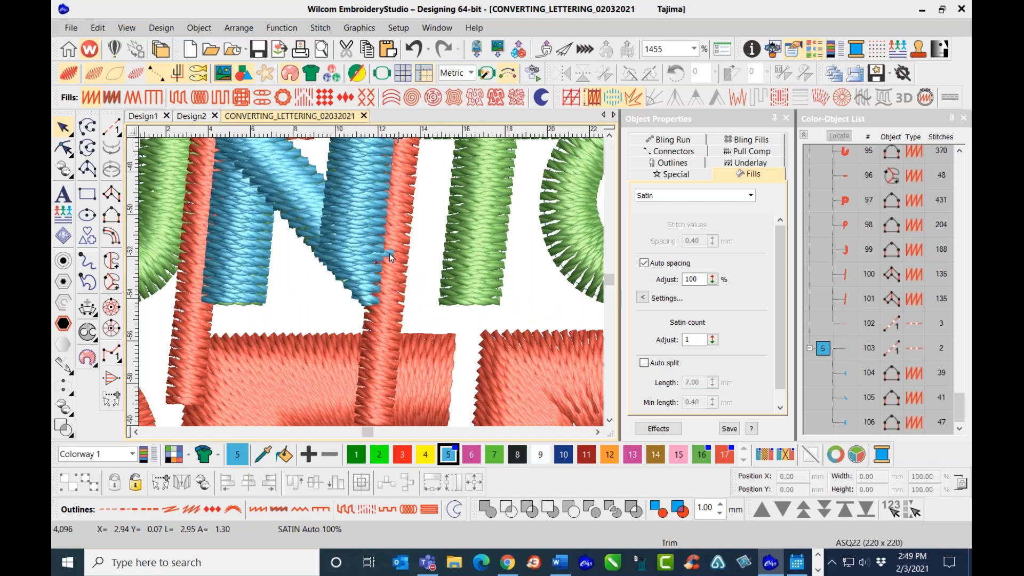
scroll(372, 287, "down", 2)
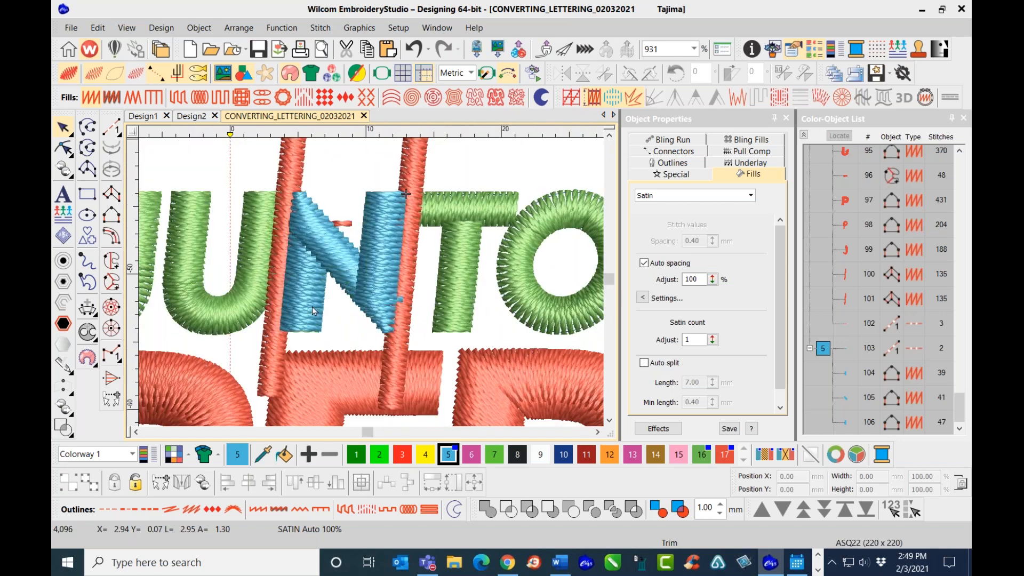
- Reshape the N's strokes so they connect, moving the diagonal's stitch entry point onto the upper end of the left stem
left_click(320, 312)
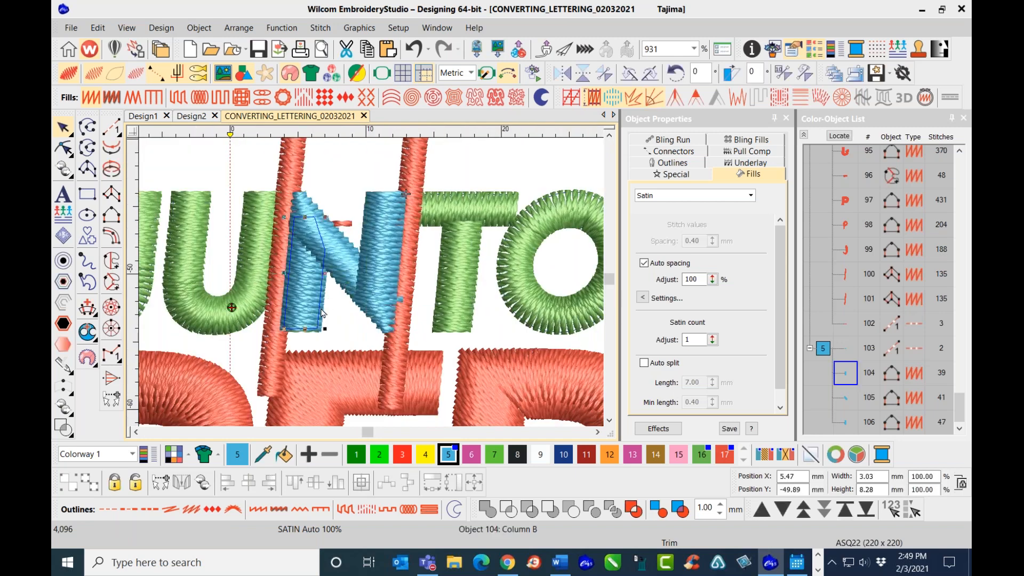
left_click(63, 148)
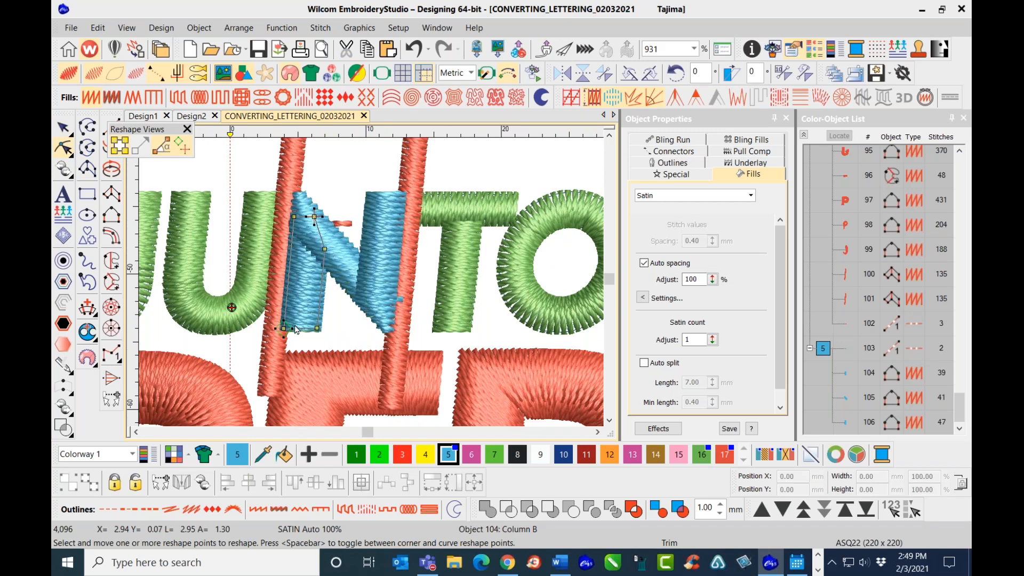
scroll(380, 245, "up", 2)
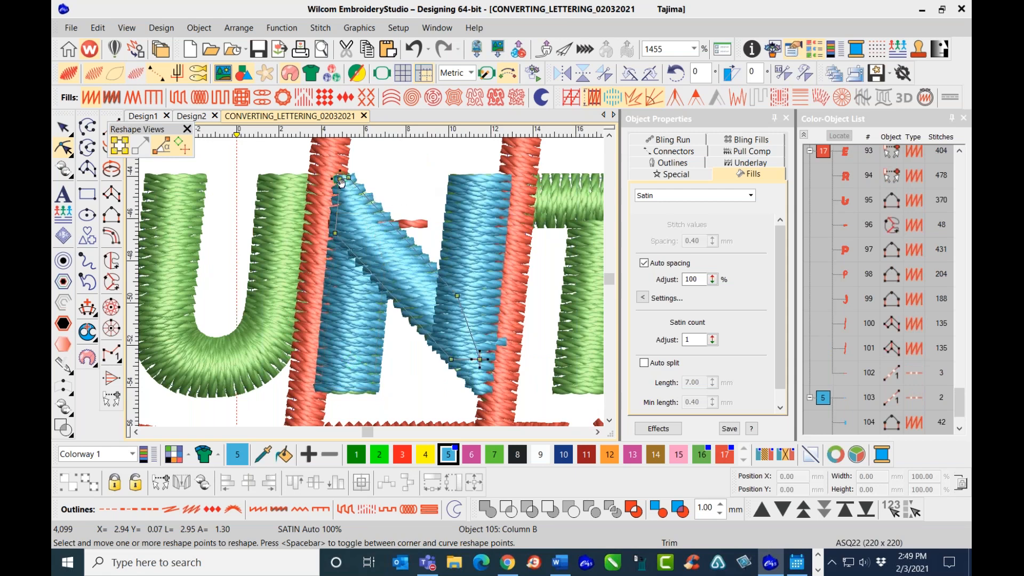
left_click_drag(341, 180, 367, 216)
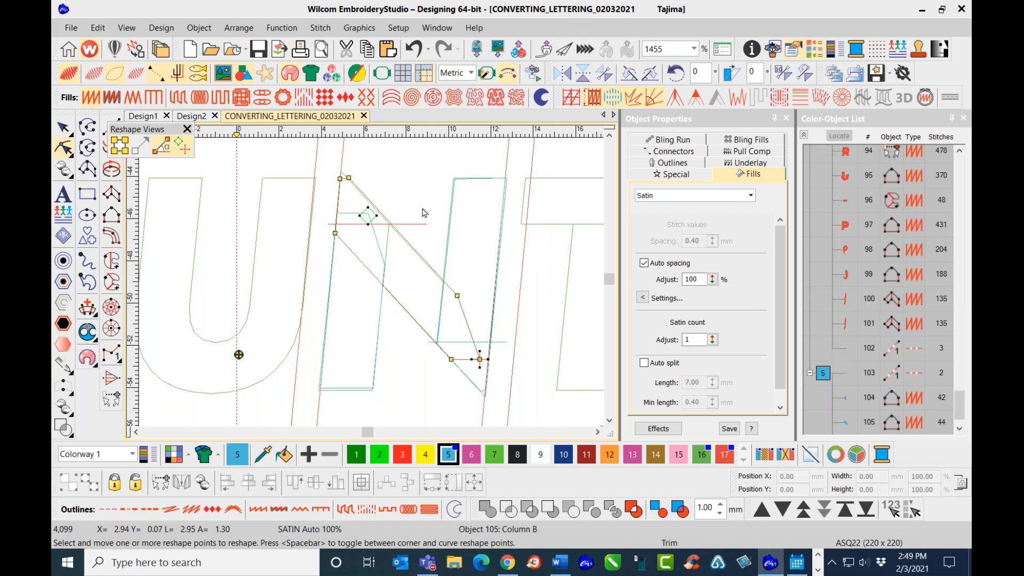
- Move the right stem's stitch entry point onto the diagonal's exit point, then finish reshaping
left_click(483, 397)
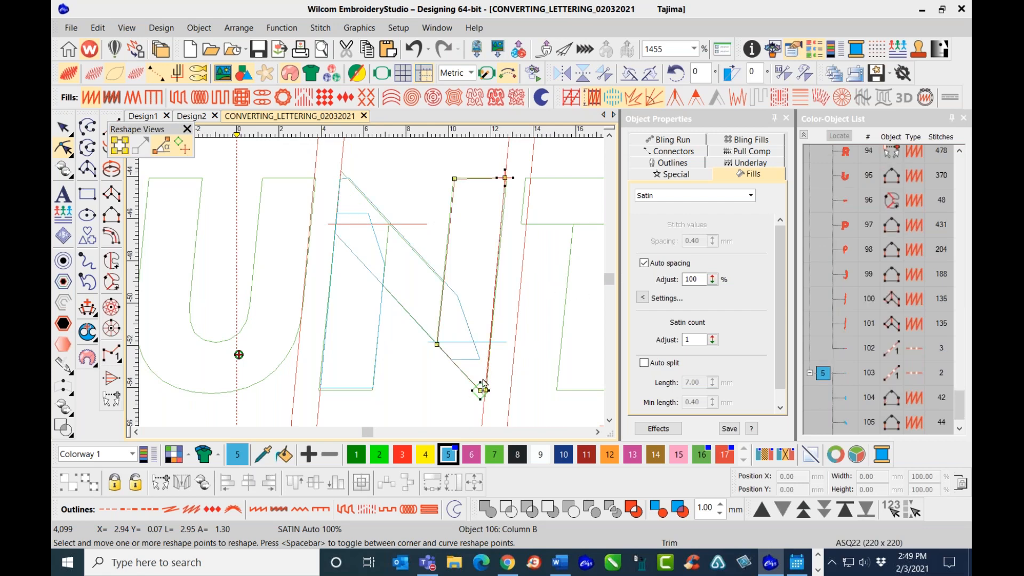
left_click(482, 389)
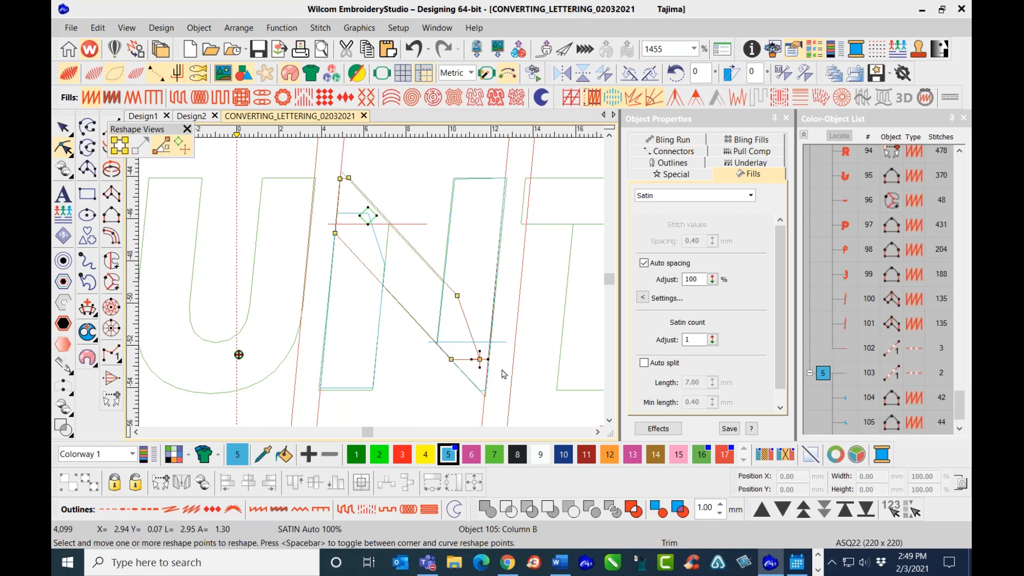
left_click(480, 359)
left_click(479, 388)
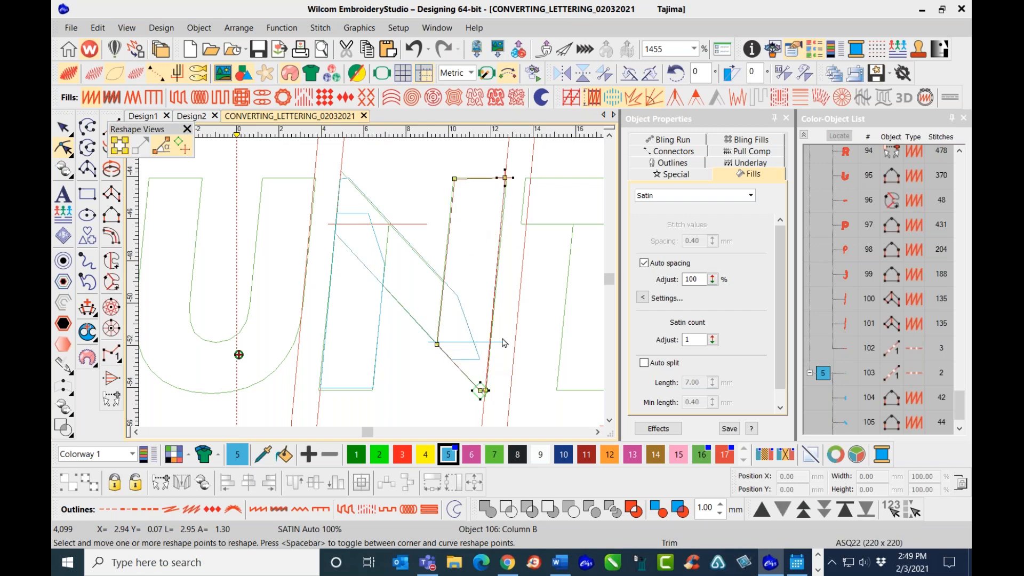
left_click(478, 359)
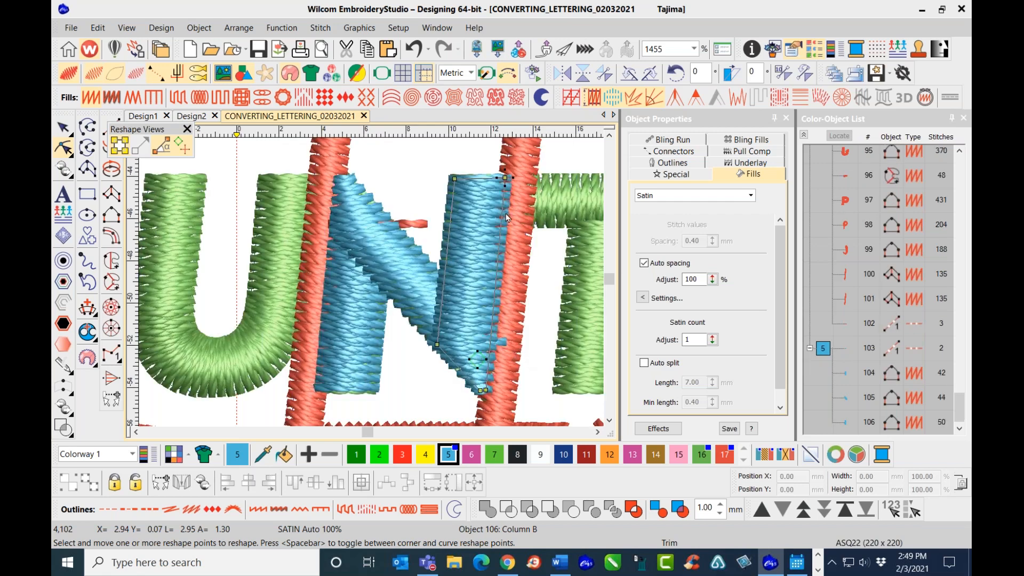
left_click(505, 178)
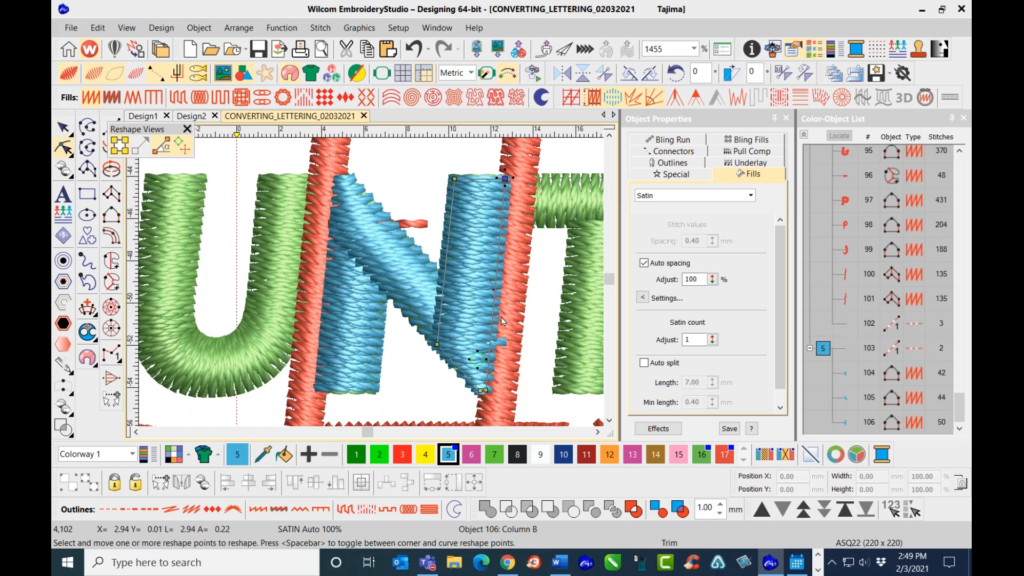
left_click(63, 127)
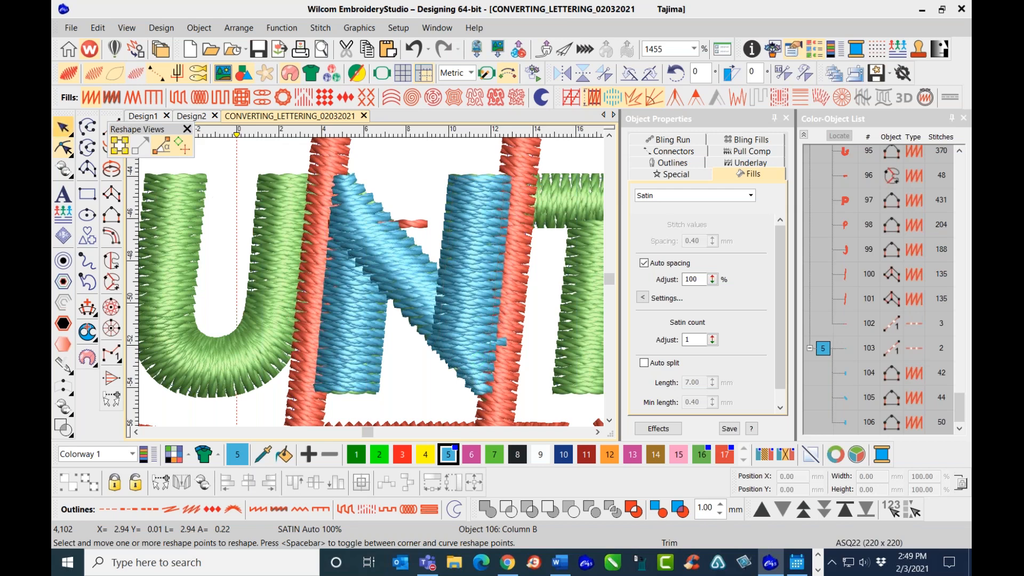
- Enable a first underlay of type Center Run with a 2.00 mm length for the N's right stem
left_click(736, 165)
mouse_move(776, 315)
left_mouse_down()
mouse_move(781, 257)
mouse_move(777, 302)
left_mouse_up()
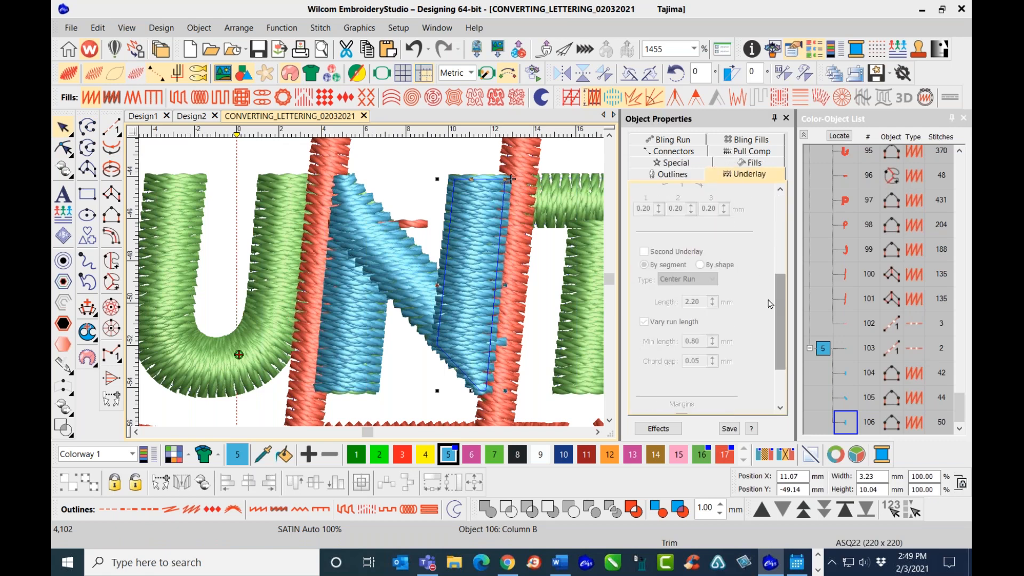
left_click_drag(777, 304, 778, 221)
left_click(644, 200)
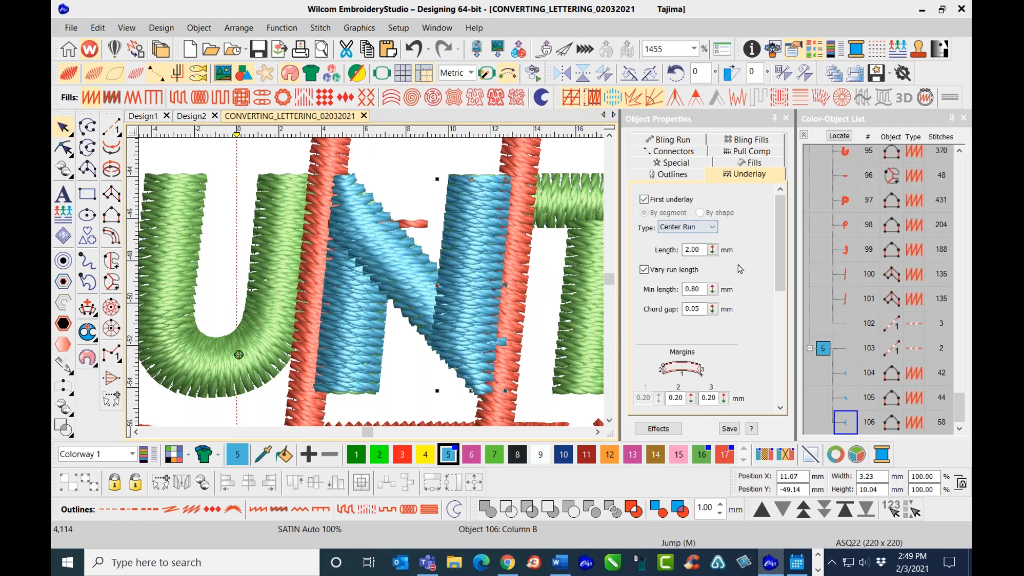
left_click_drag(777, 230, 778, 290)
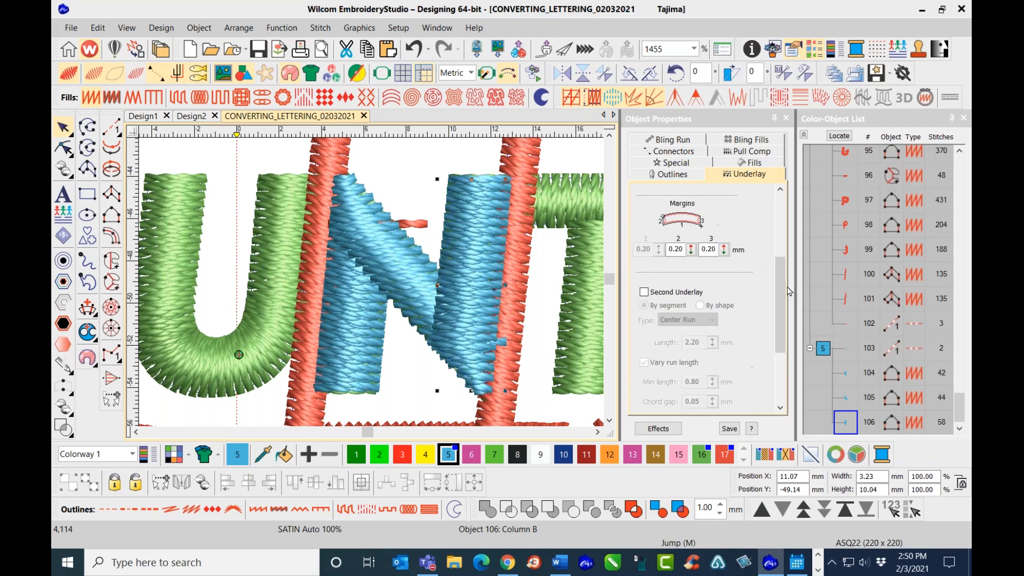
left_click(817, 312)
- Select the entire logo and run Process Stitches with the stitch and dimension percentages kept at 100%
scroll(416, 325, "down", 2)
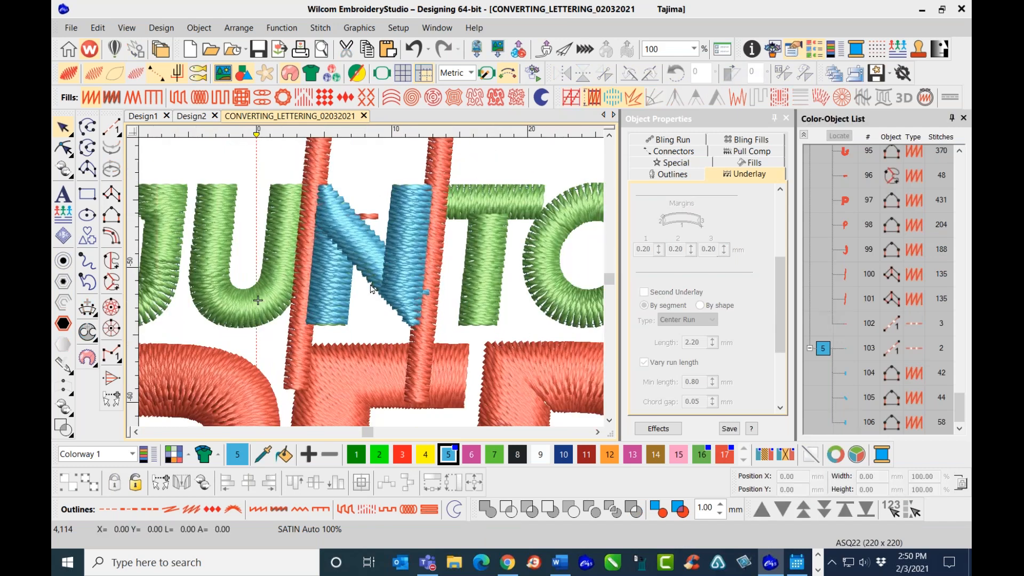
scroll(418, 268, "down", 1)
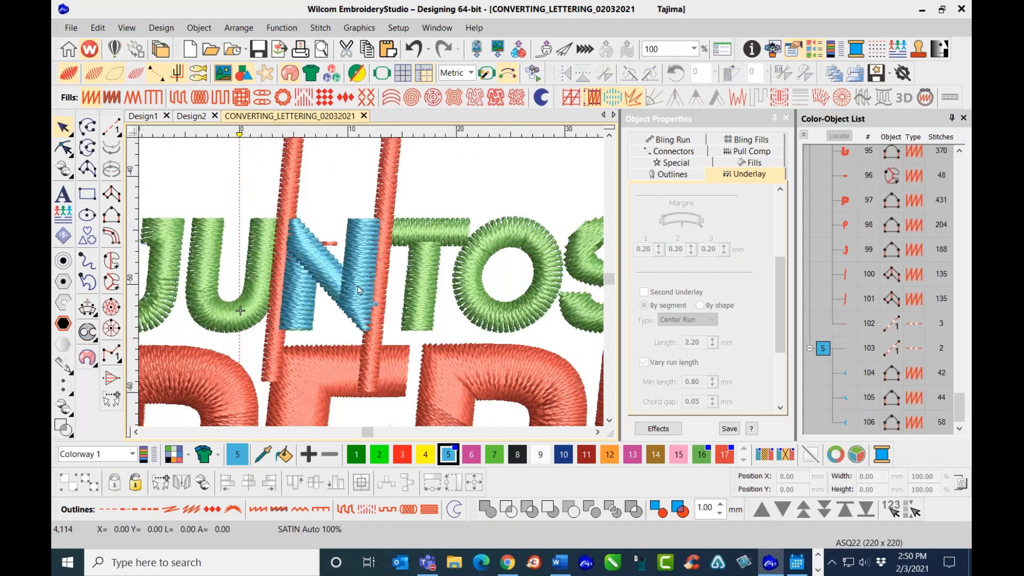
scroll(373, 290, "down", 1)
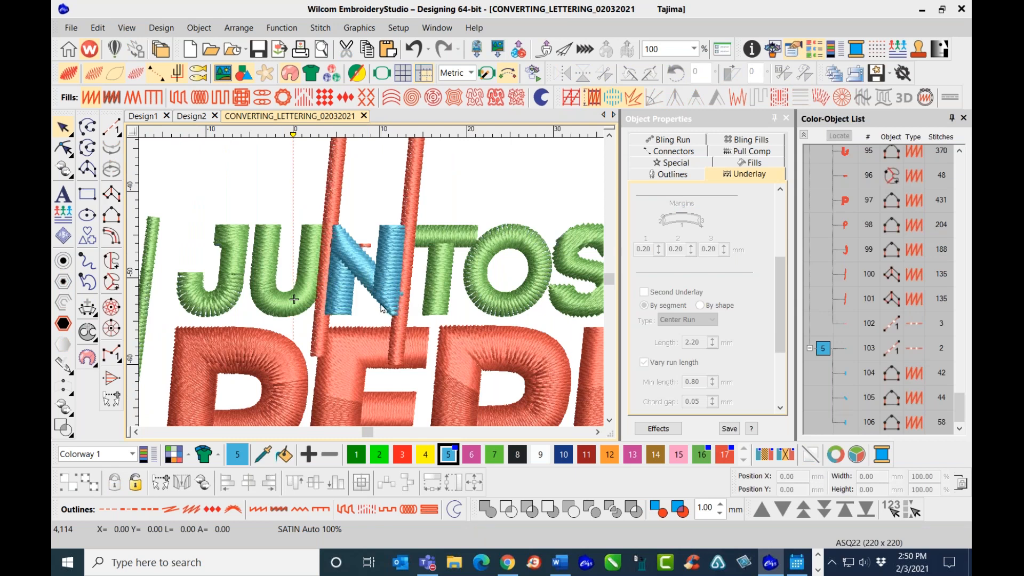
scroll(390, 304, "down", 5)
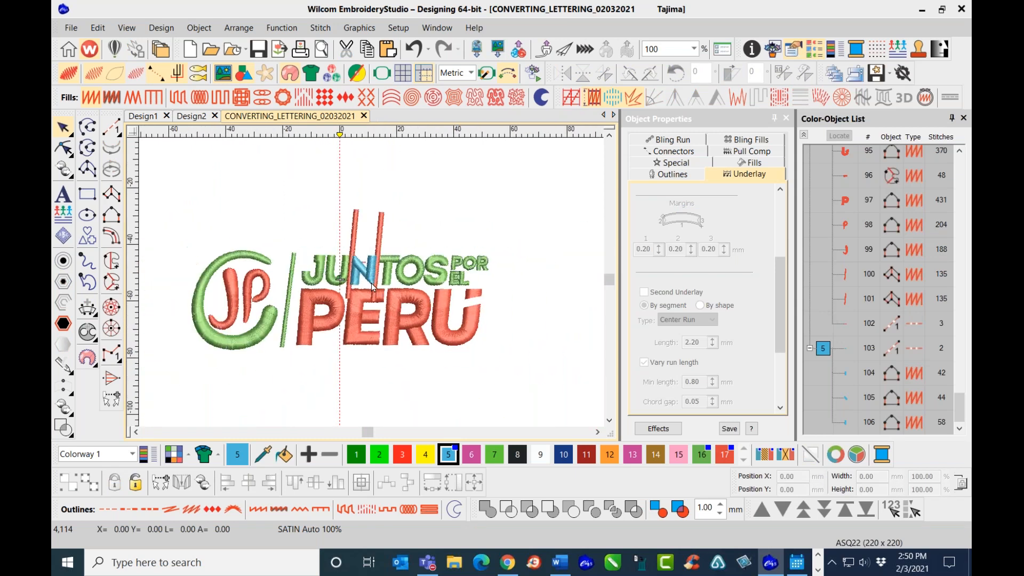
left_click_drag(219, 208, 488, 343)
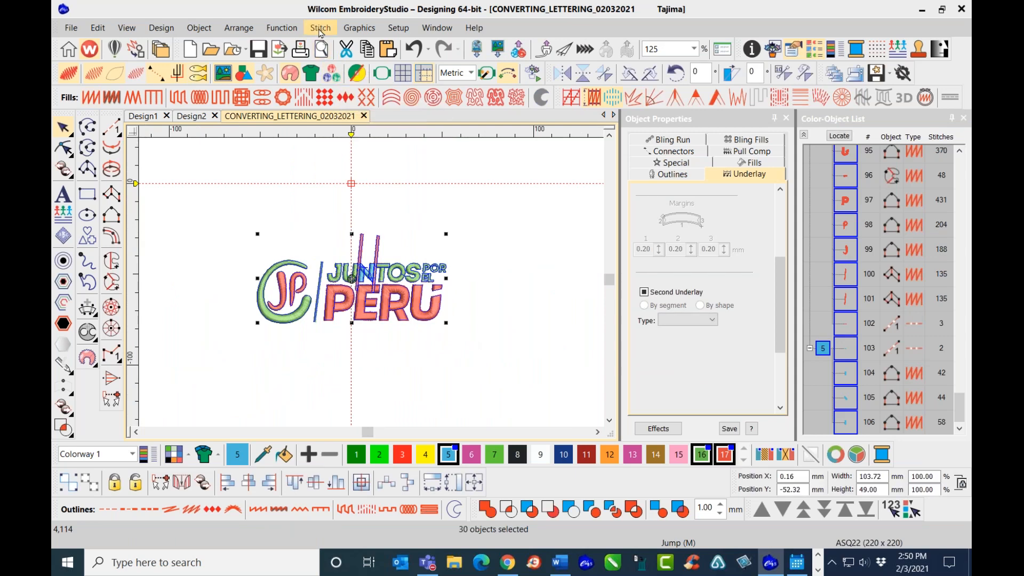
left_click(321, 30)
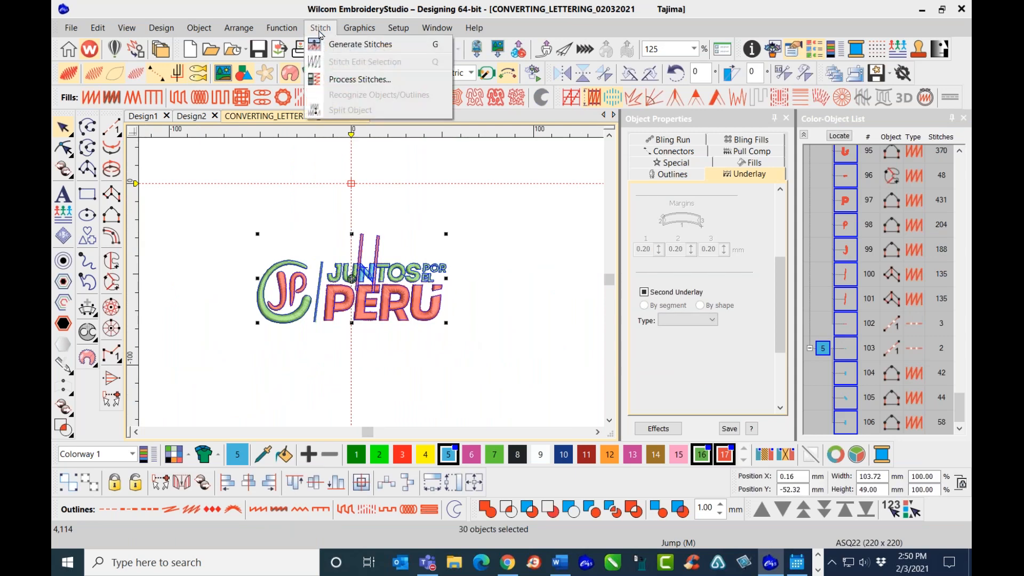
left_click(349, 80)
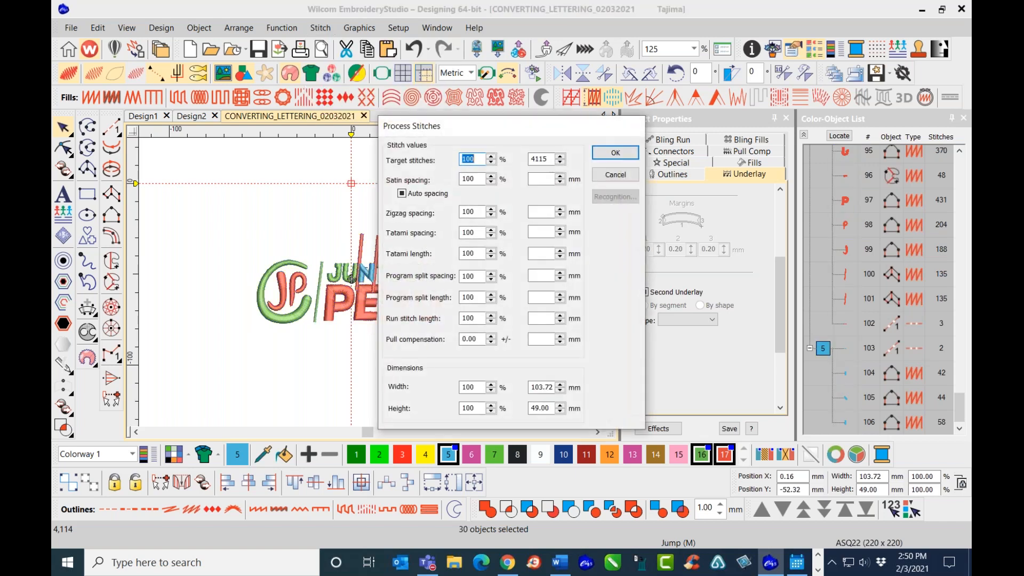
left_click_drag(528, 128, 671, 107)
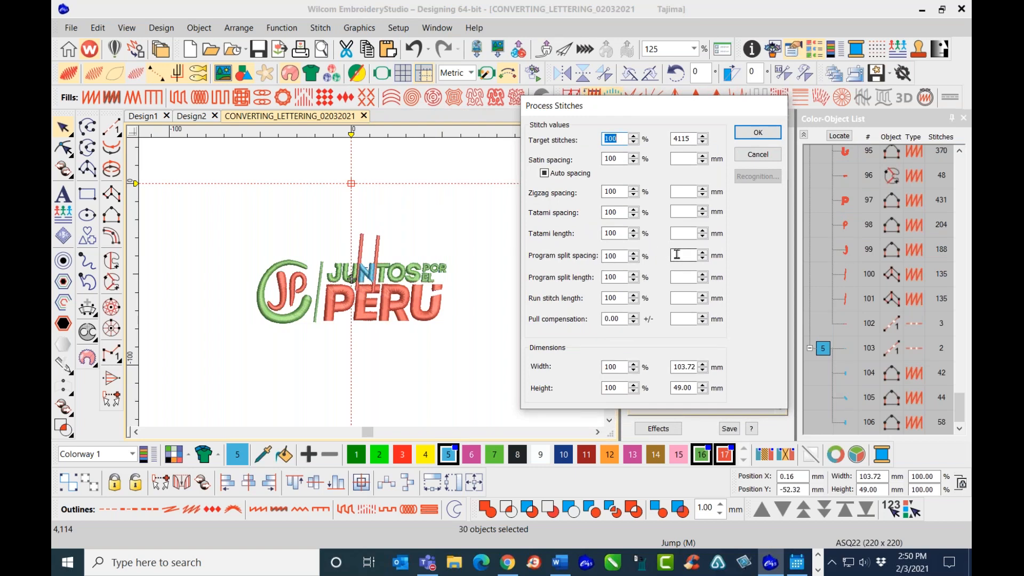
left_click(757, 133)
- Delete the leftover horizontal run guide line in colour 5 that crosses the lower part of the N's right stem
scroll(371, 282, "up", 10)
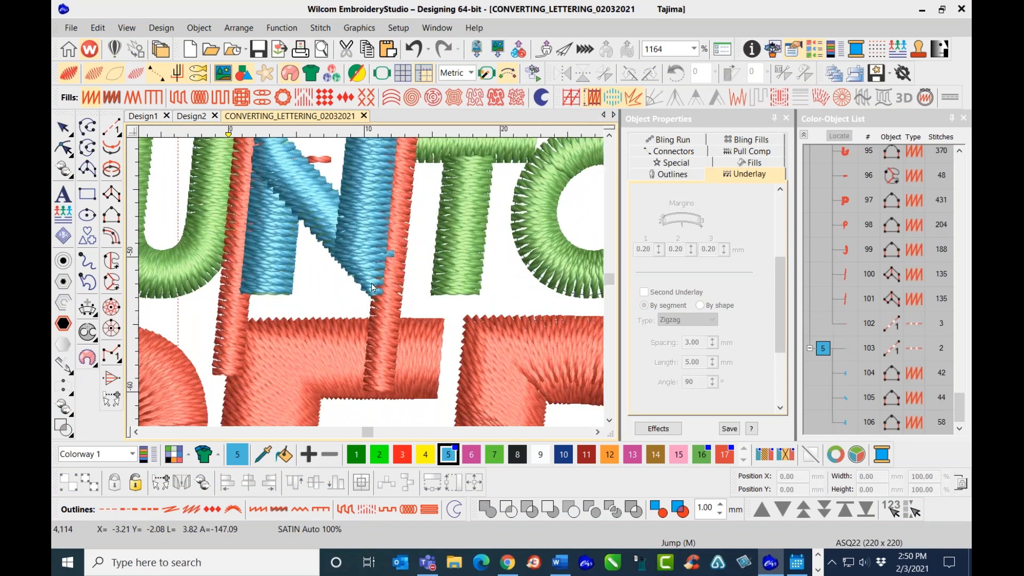
scroll(357, 261, "down", 2)
left_click(848, 349)
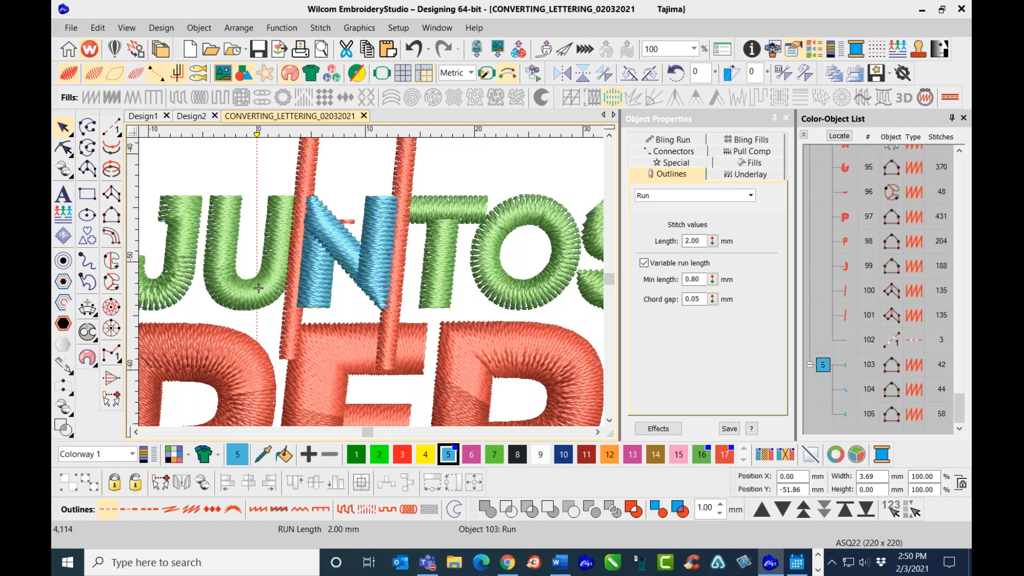
- Delete the leftover horizontal run guide line across the upper part of the N and save the design
key("Delete")
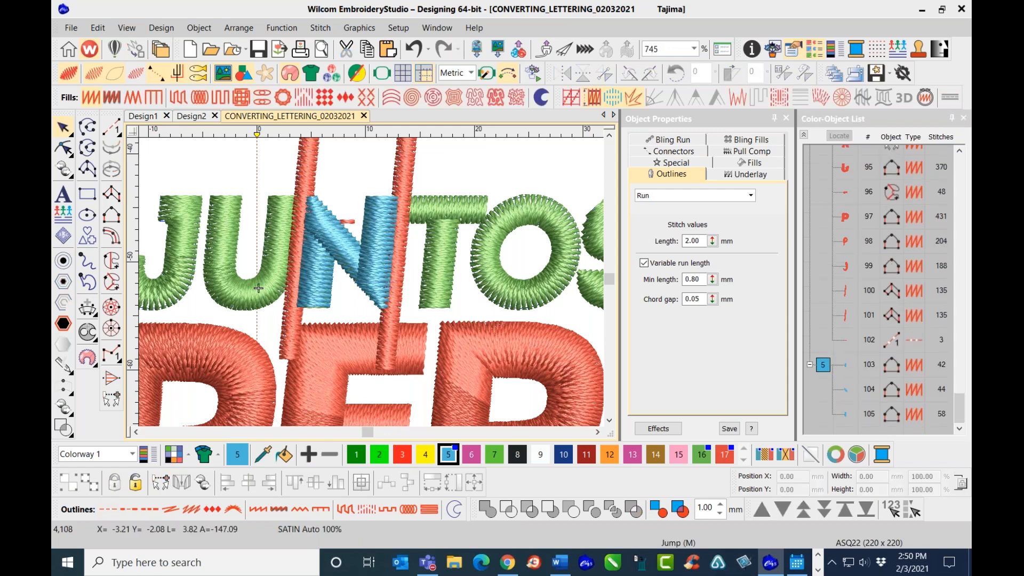
left_click(353, 220)
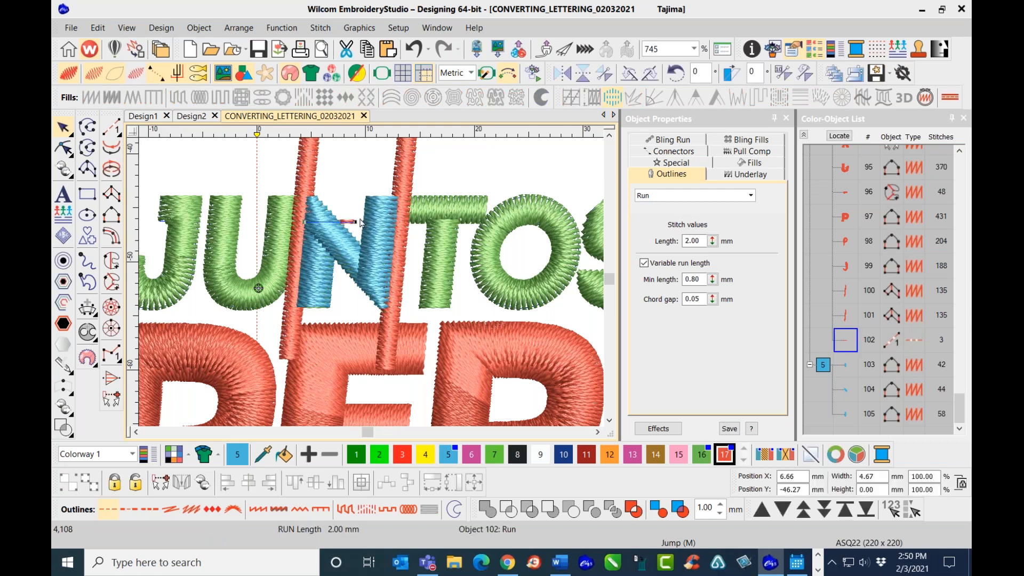
key("Delete")
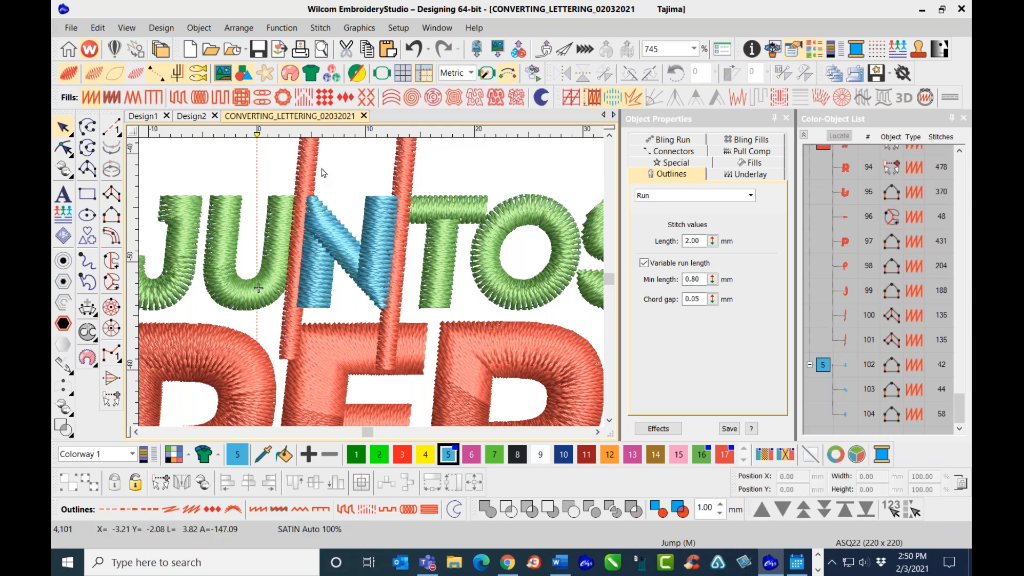
left_click(258, 48)
- Move the slanted red spacing bar beside the N to the gap between the T and O, at about X 20.74, Y -46.70 mm
scroll(372, 287, "down", 5)
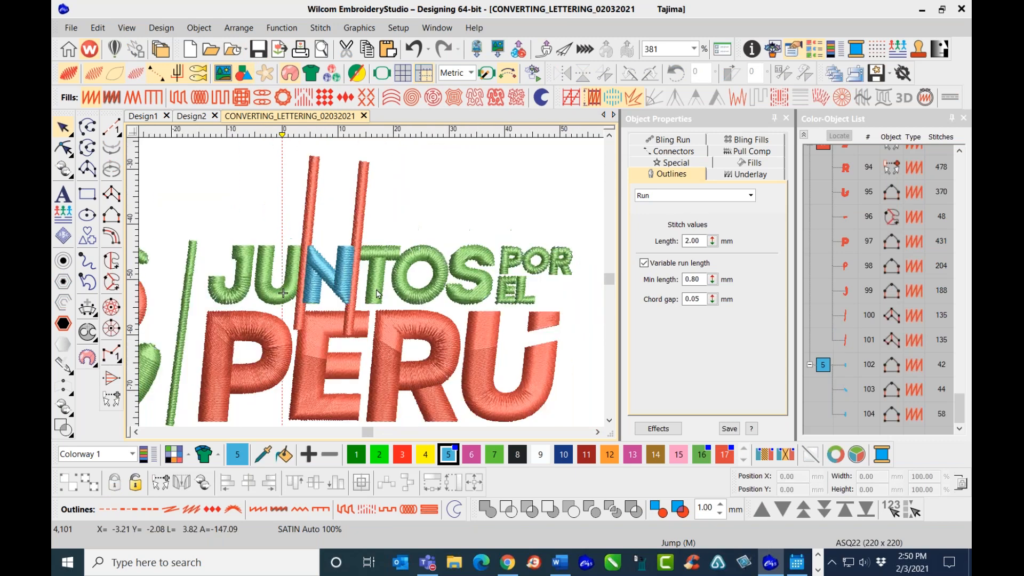
scroll(427, 296, "up", 4)
scroll(432, 298, "down", 2)
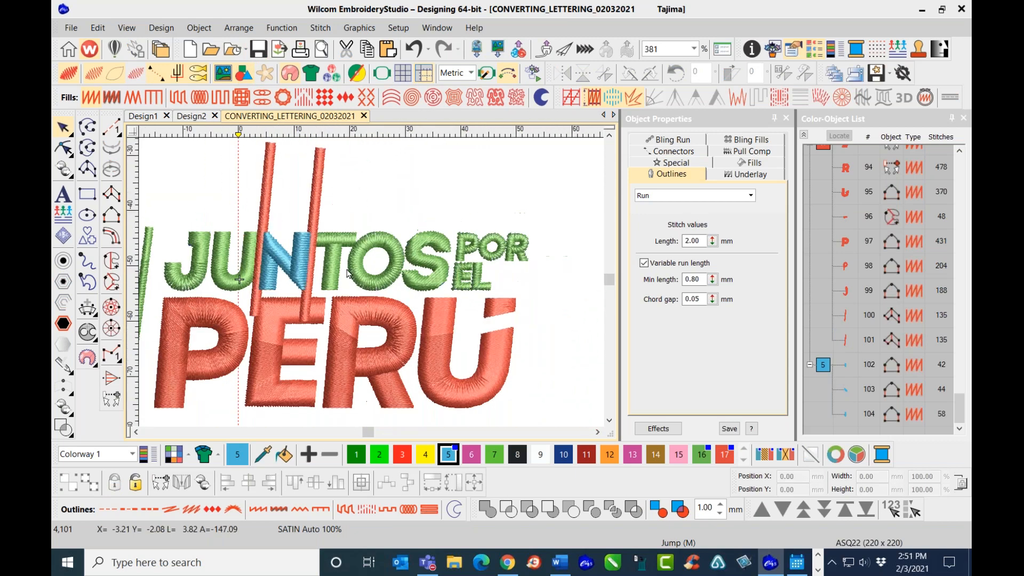
left_click(314, 203)
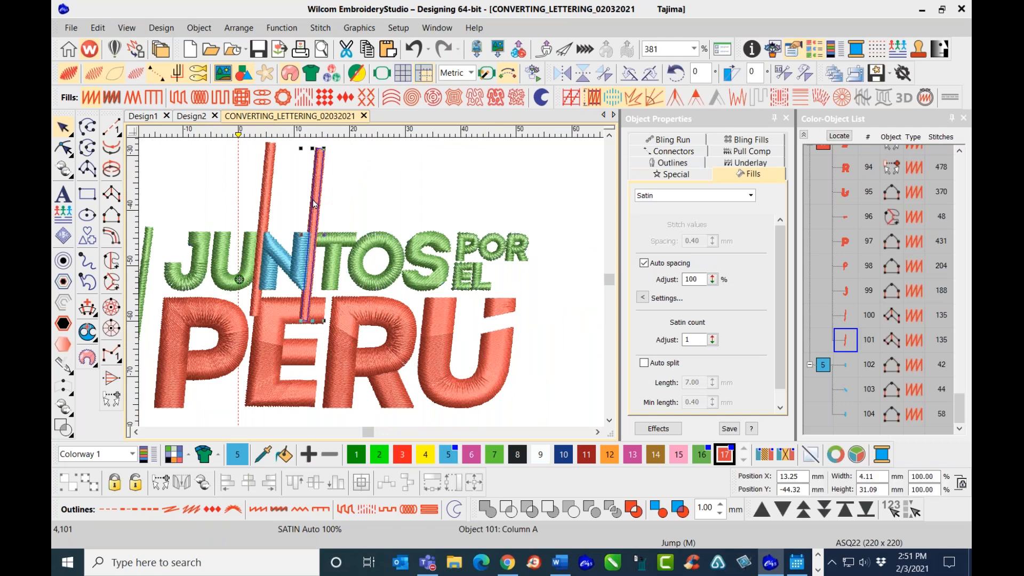
key("s")
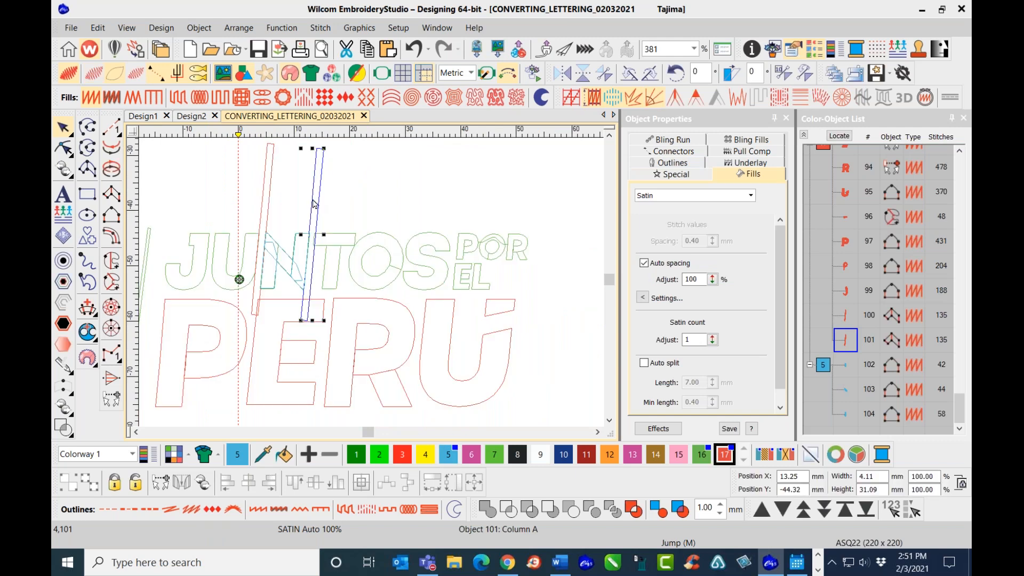
left_click_drag(317, 203, 357, 214)
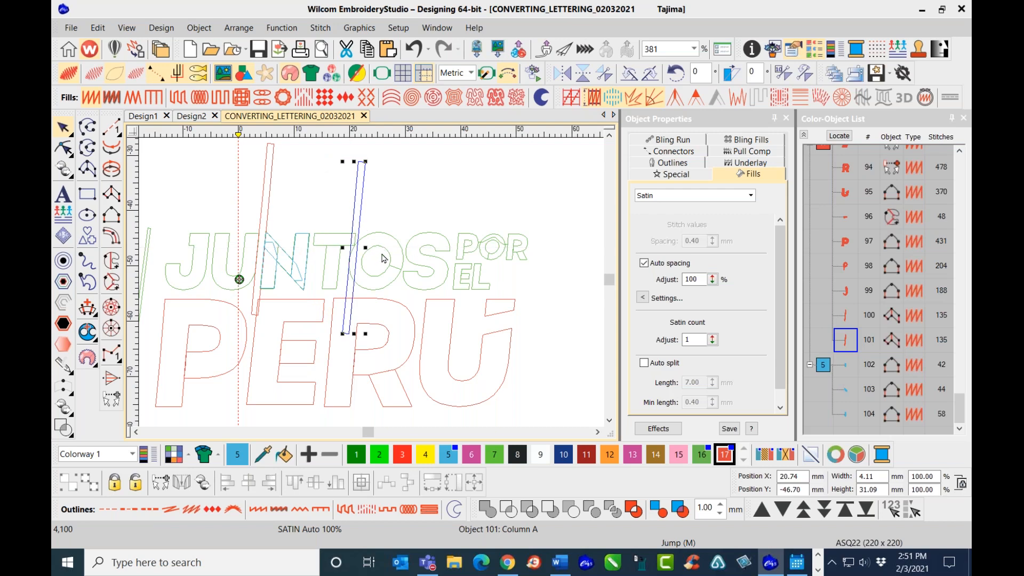
- Nudge the letters OS and the words POR EL together to the right, to position X 36.83 mm, clear of the spacing bar
left_click(394, 211)
left_click_drag(543, 297, 349, 228)
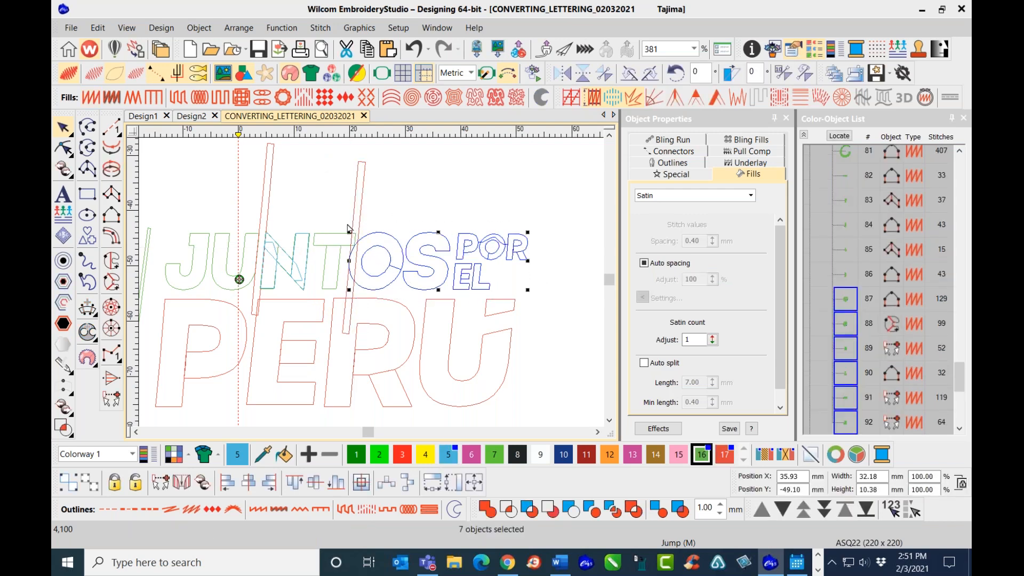
key("Right")
key("Right")
key("Right")
key("Right")
key("Right")
key("Right")
key("Right")
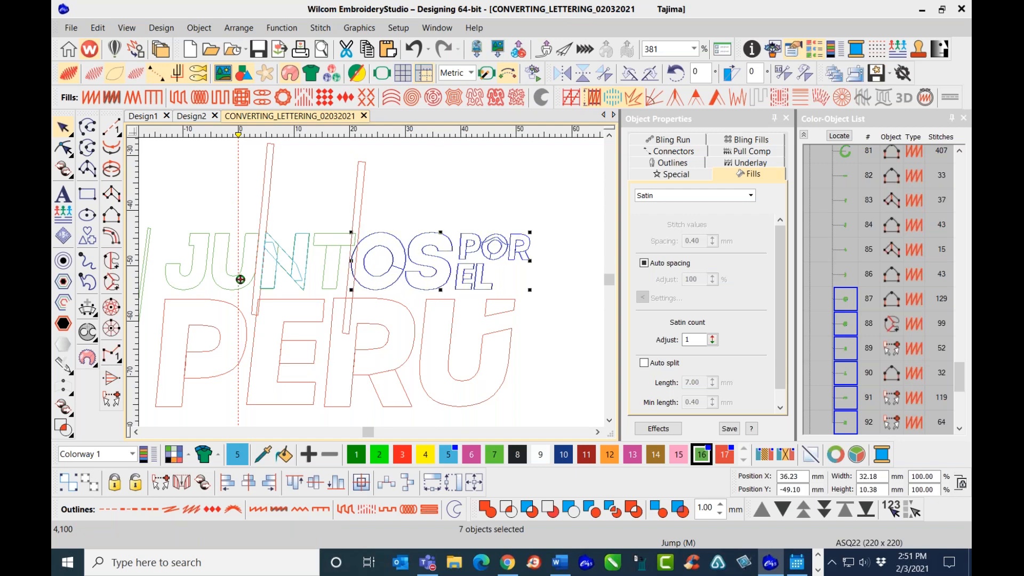
key("Right")
key("Right")
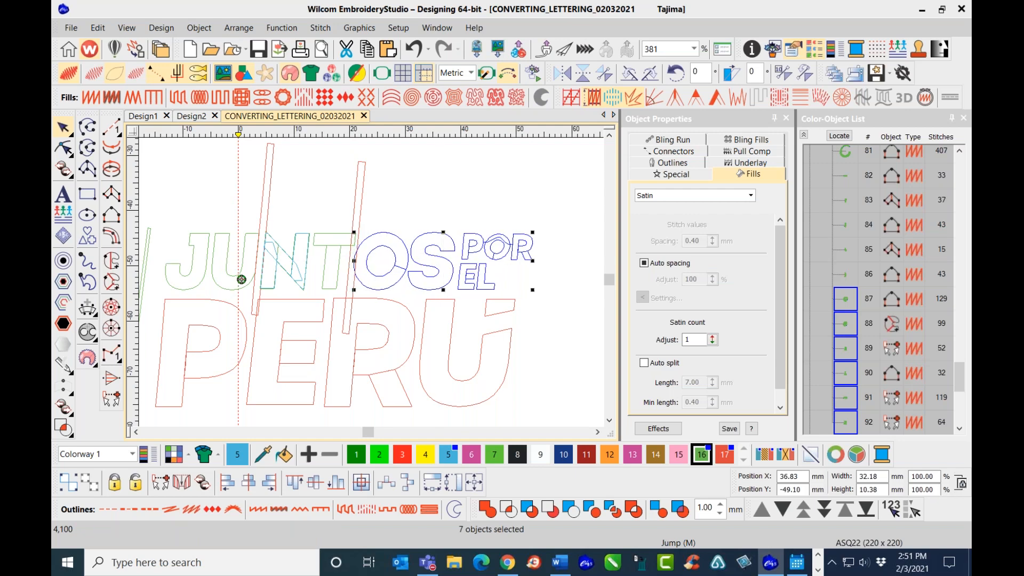
scroll(355, 265, "up", 2)
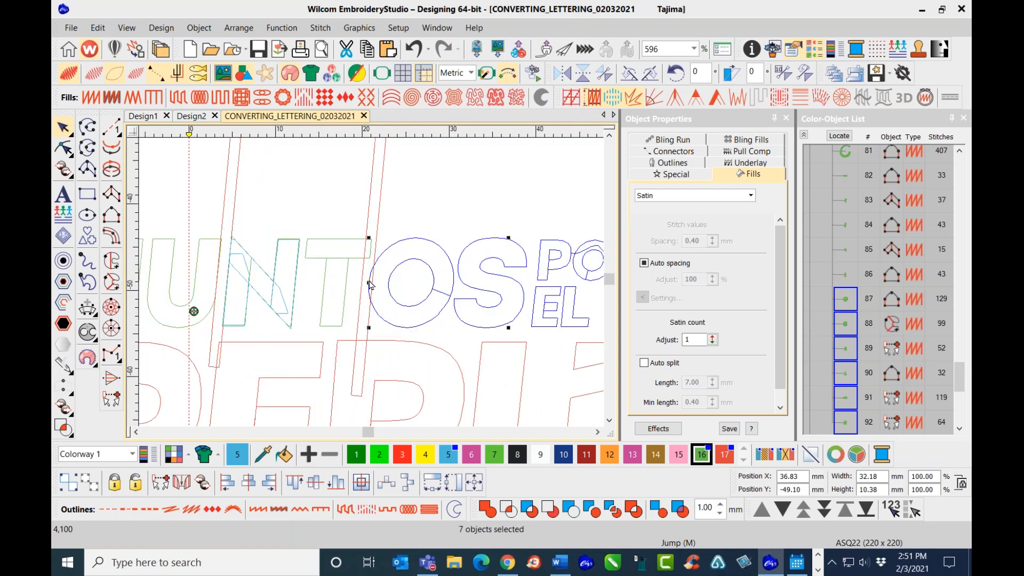
key("t")
left_click(434, 190)
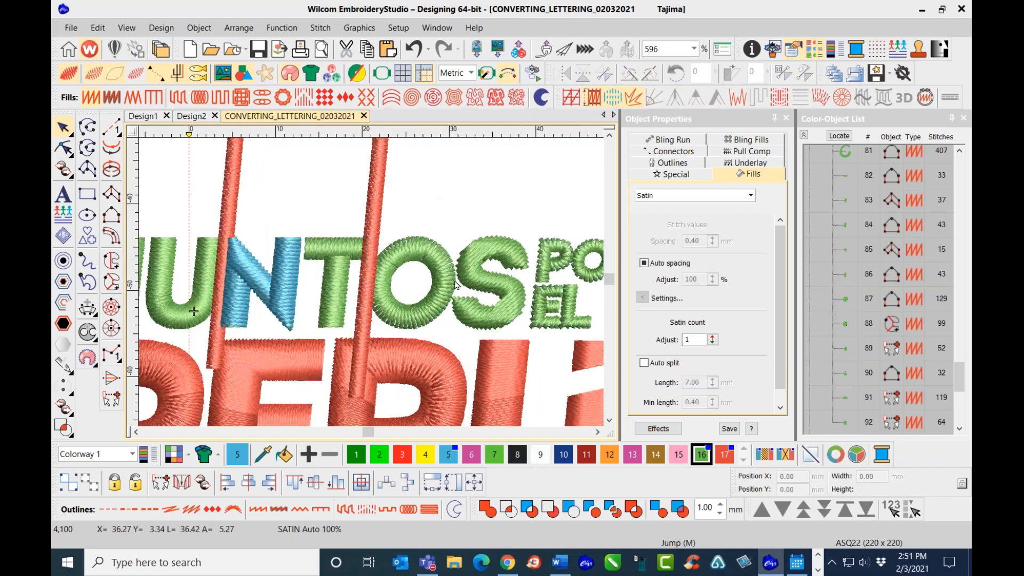
- Place a copy of the slanted spacing bar between the O and S, at about X 30.71, Y -48.49 mm
scroll(324, 239, "down", 2)
left_click(324, 239)
left_click_drag(323, 238, 376, 244)
scroll(370, 281, "up", 5)
key("t")
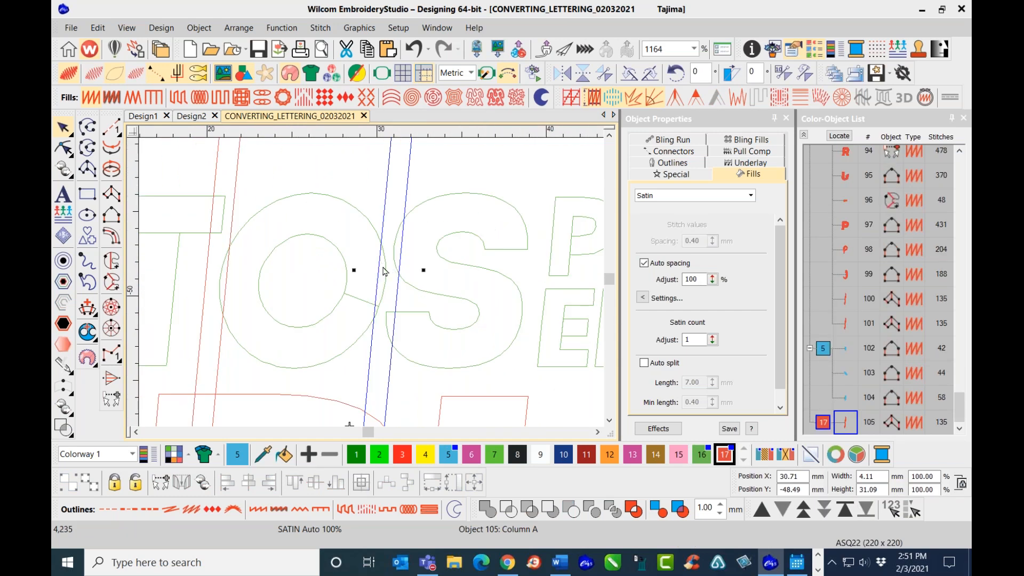
- Nudge the S and the words POR EL together to the right, to position X 42.01 mm
scroll(372, 287, "down", 3)
left_click_drag(545, 323, 310, 223)
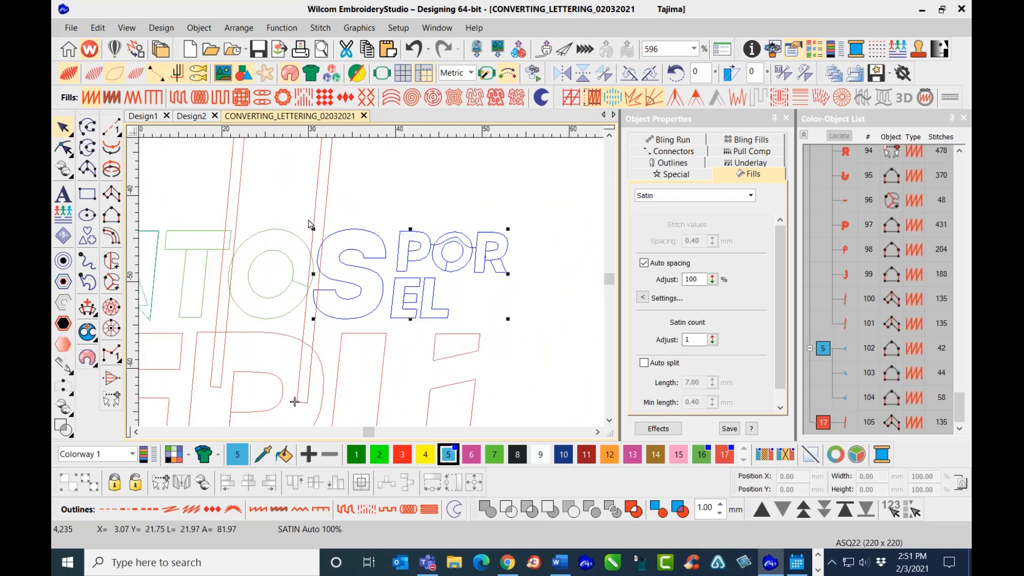
key("Right")
key("Right")
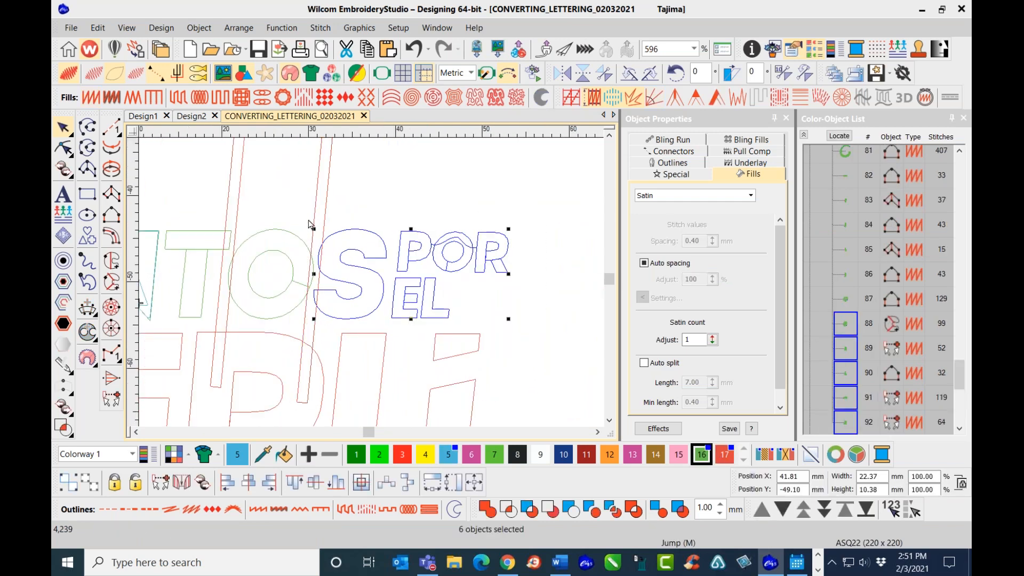
key("Right")
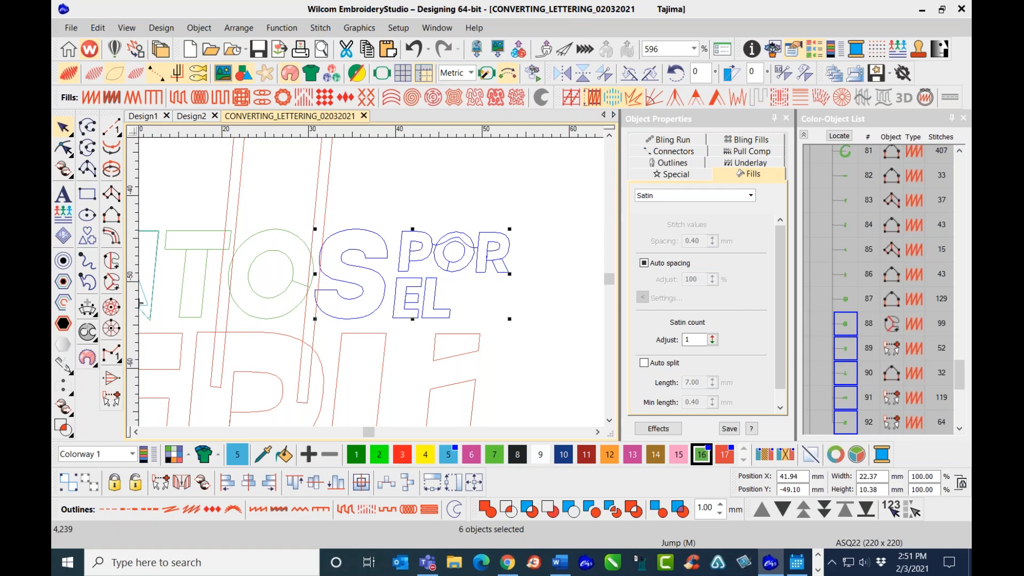
key("Right")
key("Right")
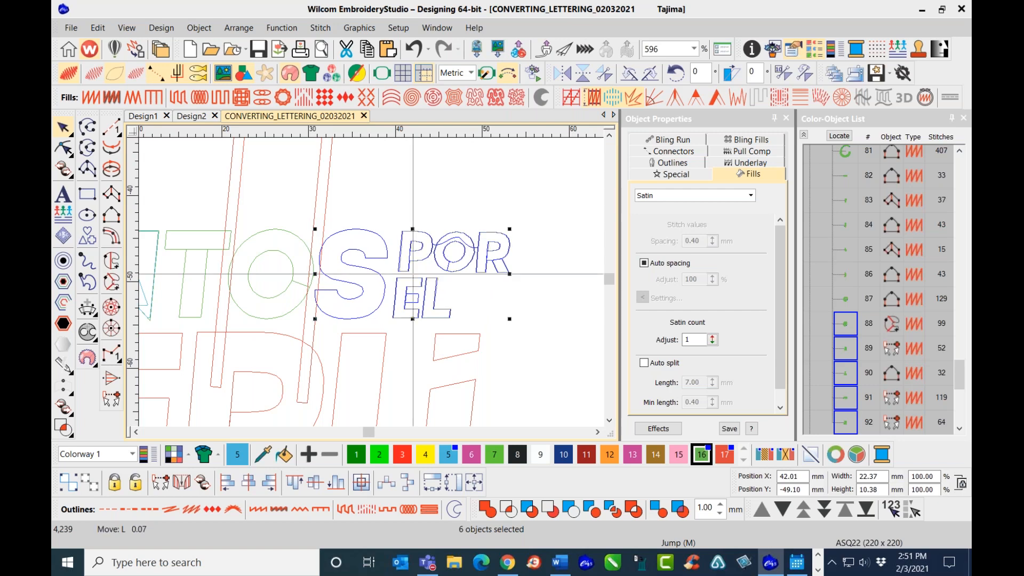
- Shift the copied spacing bar down between the O and S to about X 30.69, Y -50.01 mm, and show the stitches
left_click(327, 210)
left_click_drag(329, 213, 329, 222)
key("Left")
key("Left")
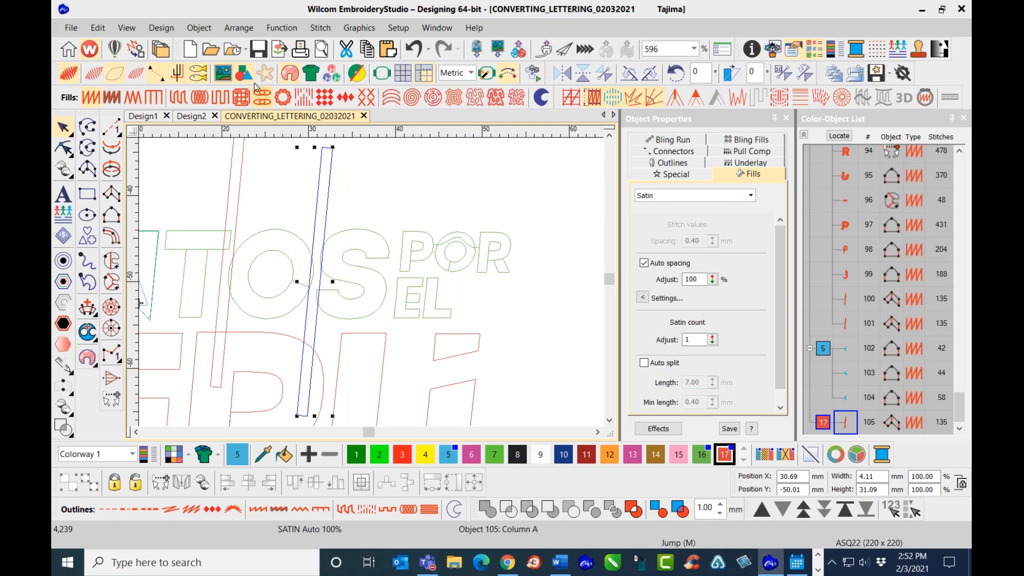
left_click(328, 235)
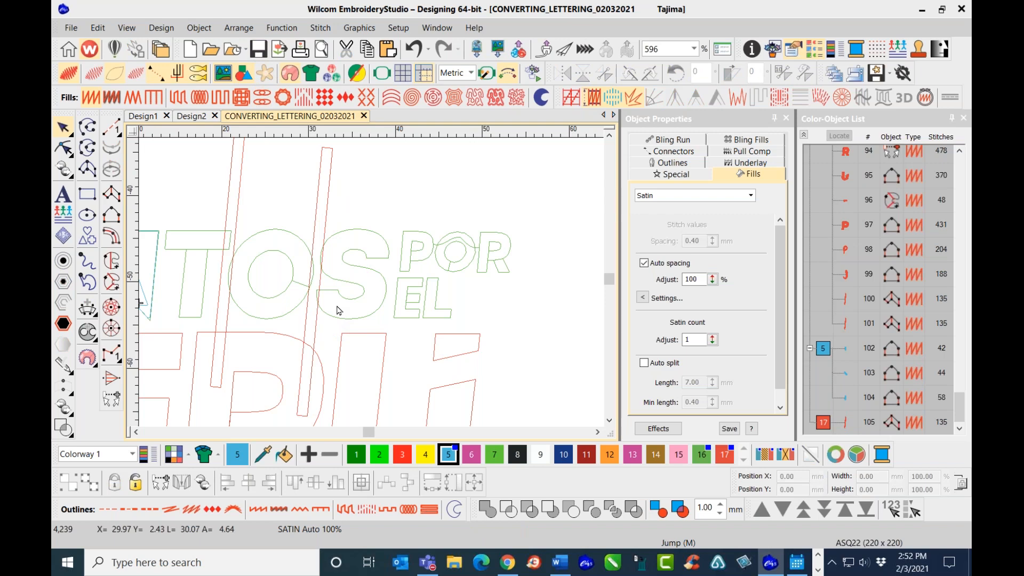
key("t")
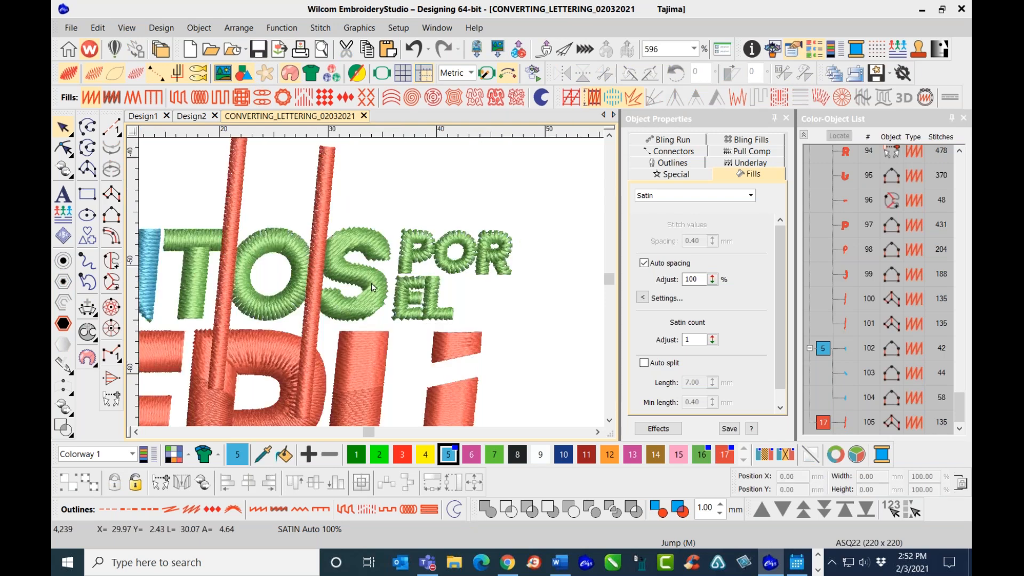
- Examine the spacing between the JUNTOS letters against the slanted bars and the shape of the J and U
scroll(344, 296, "up", 1)
scroll(377, 286, "down", 1)
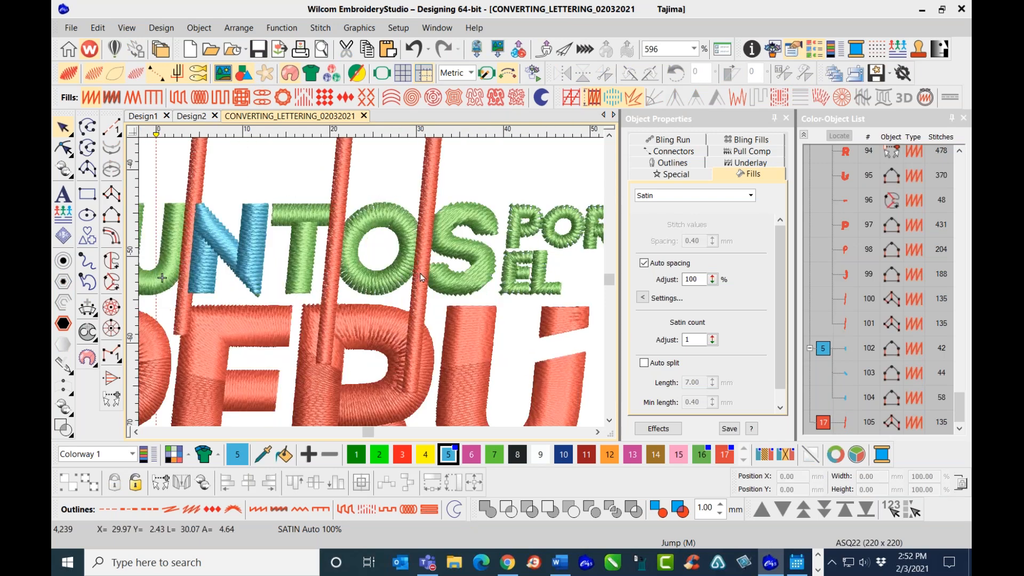
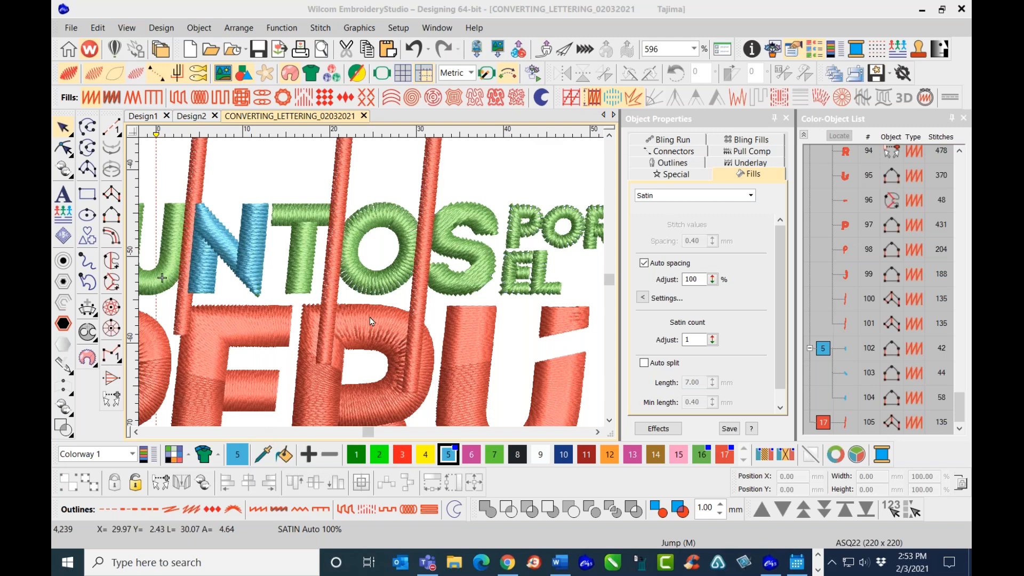
left_click(252, 162)
scroll(194, 261, "down", 2)
scroll(367, 283, "up", 2)
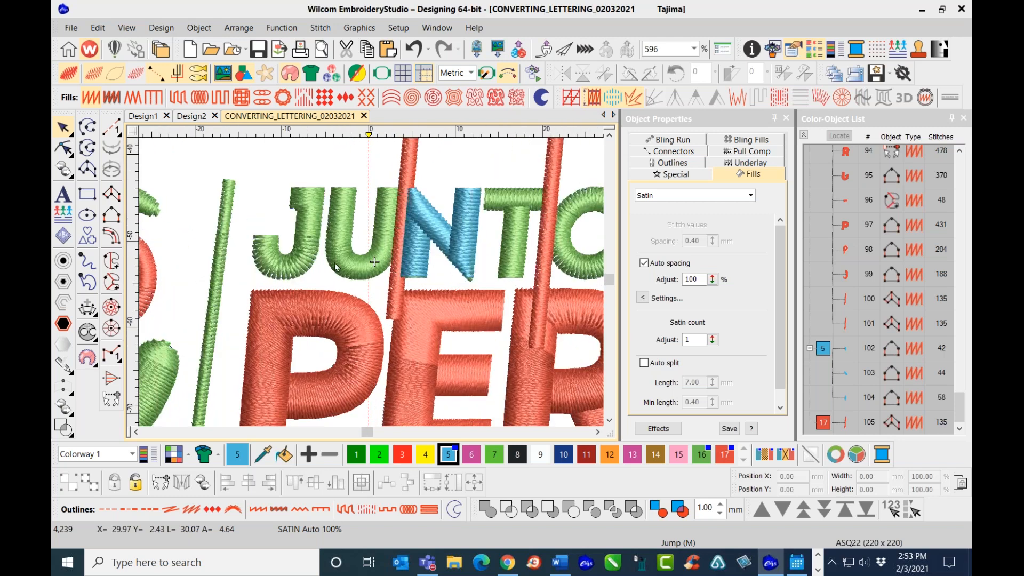
scroll(317, 283, "up", 2)
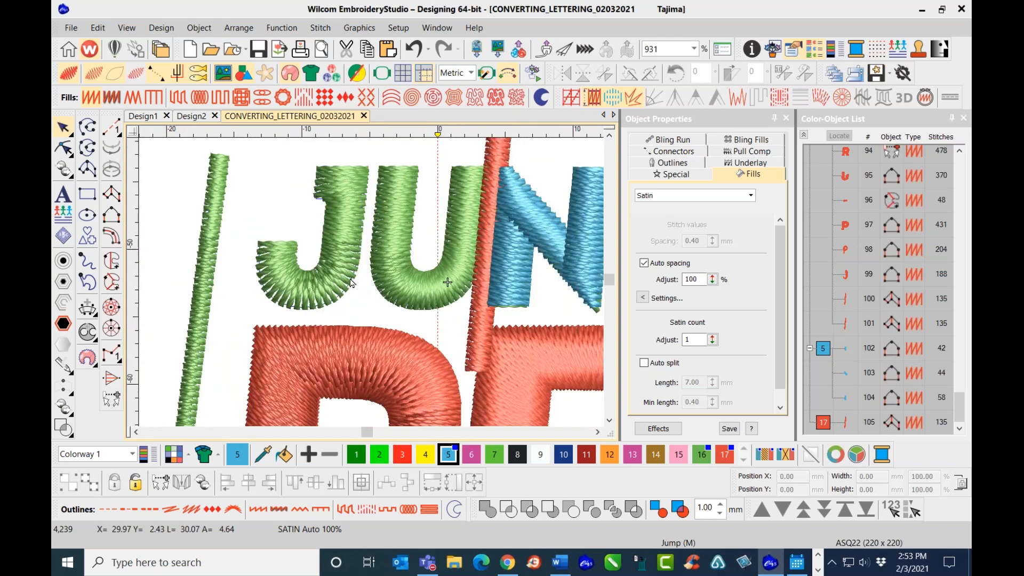
scroll(374, 287, "down", 1)
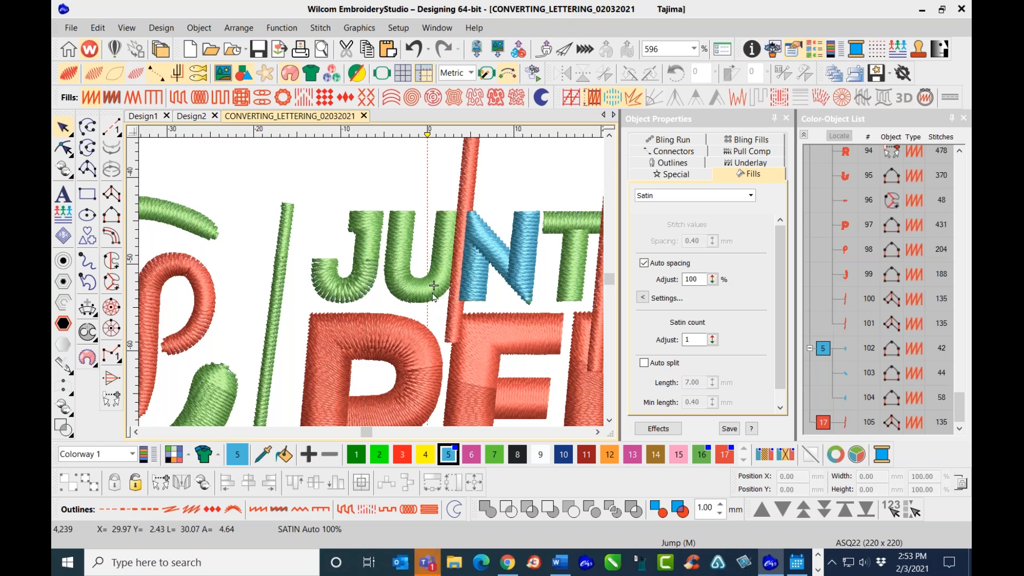
scroll(371, 292, "up", 1)
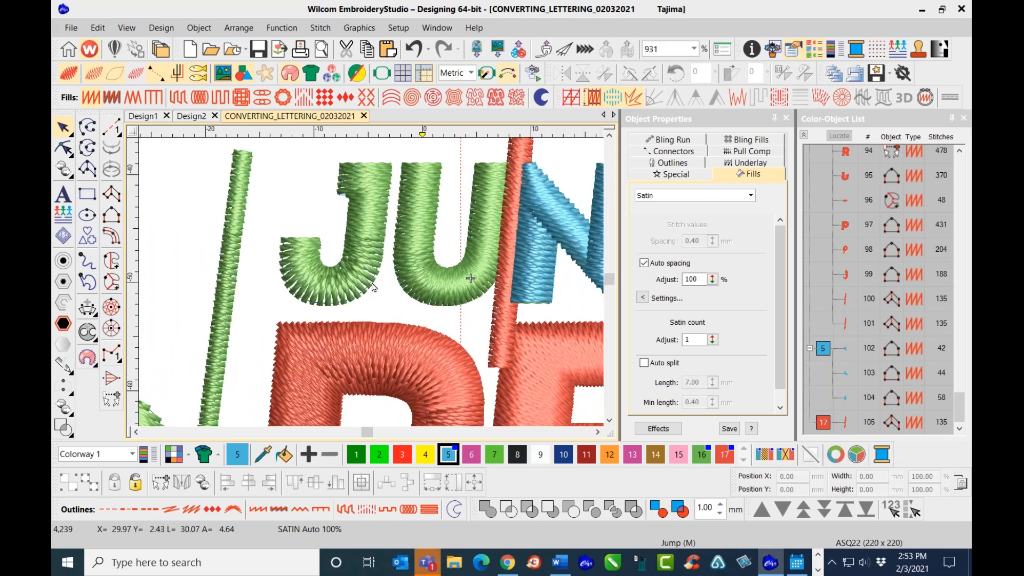
scroll(353, 208, "down", 2)
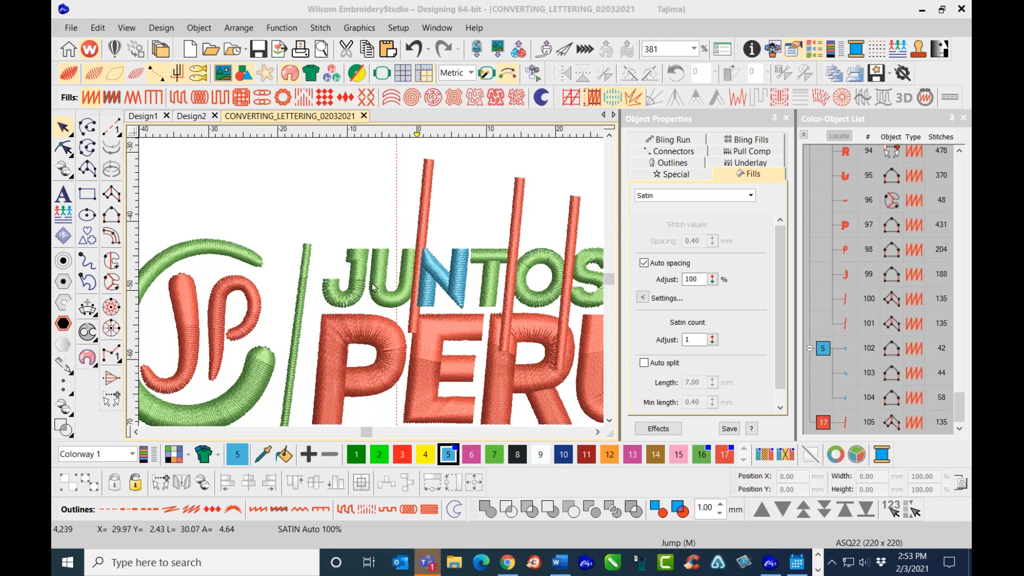
scroll(345, 282, "up", 5)
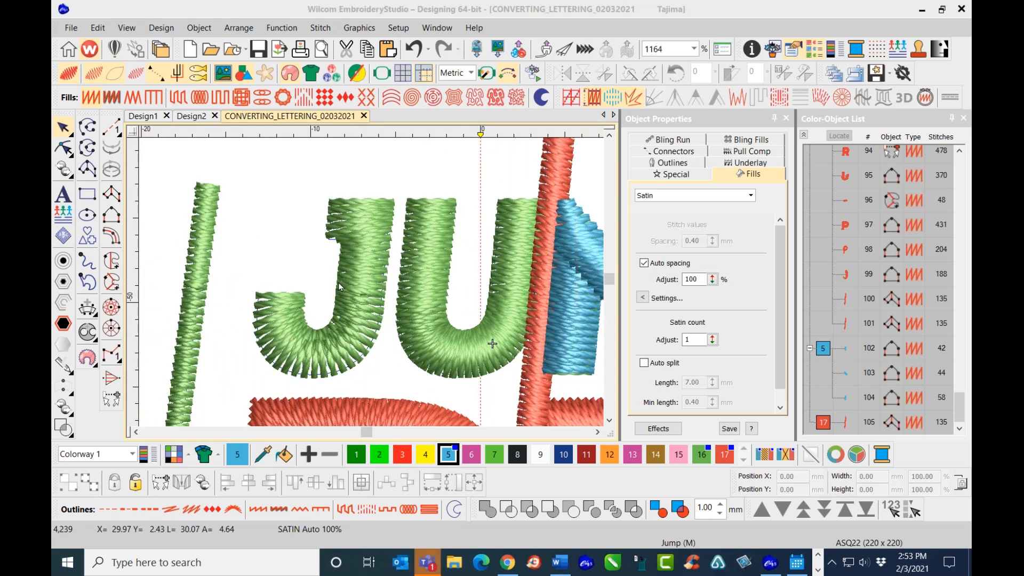
- Reshape the J by moving the two left corner points of its top serif slightly outward to widen it
left_click(341, 287)
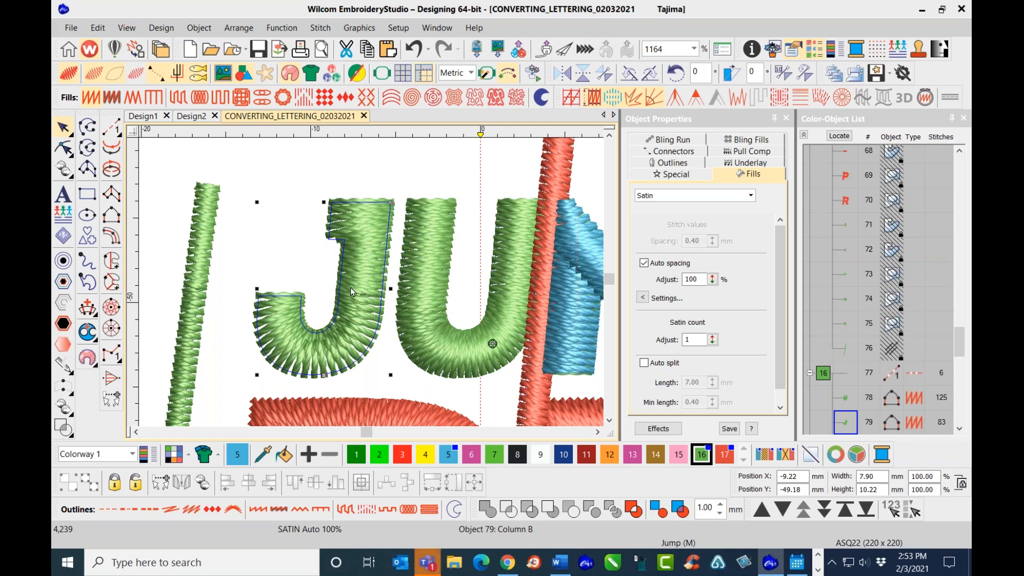
left_click(62, 148)
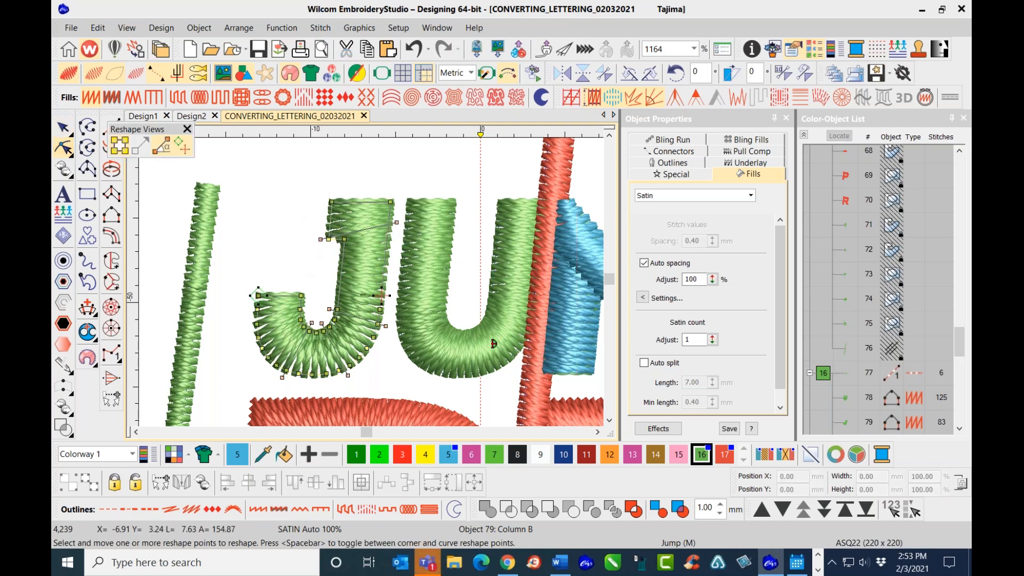
left_click_drag(326, 198, 338, 245)
key("Left")
key("Left")
key("Left")
key("Left")
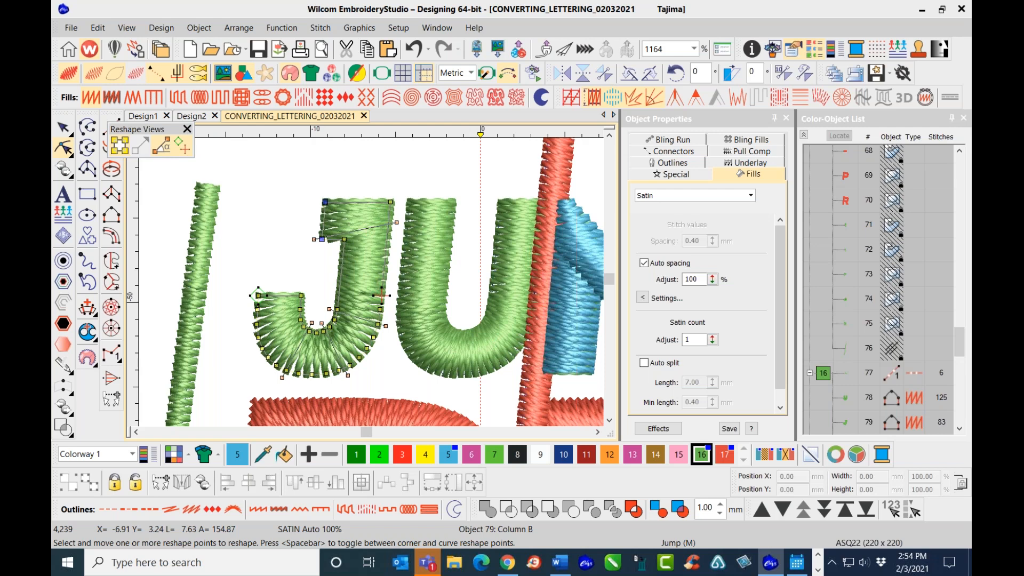
key("Left")
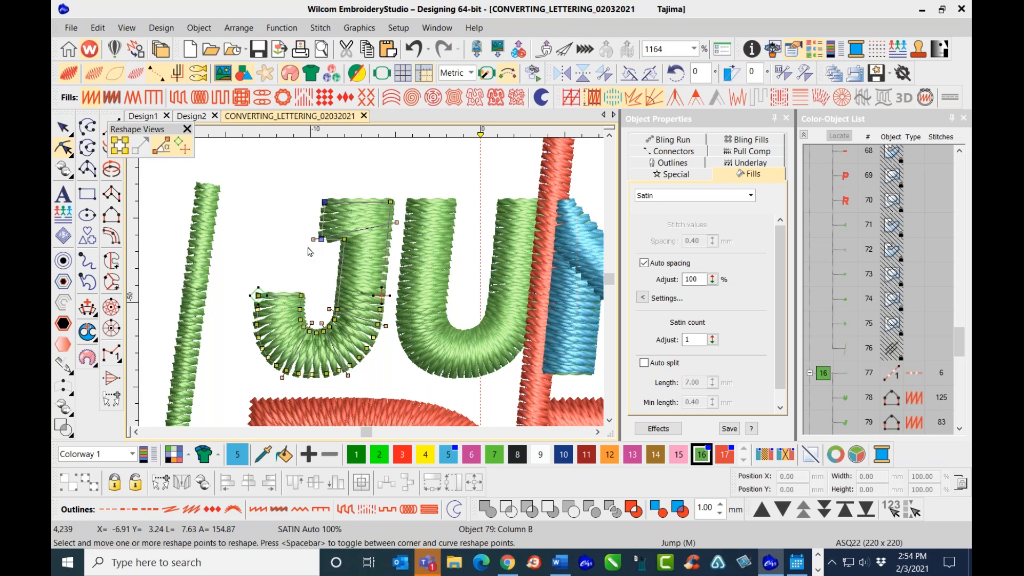
scroll(338, 288, "down", 1)
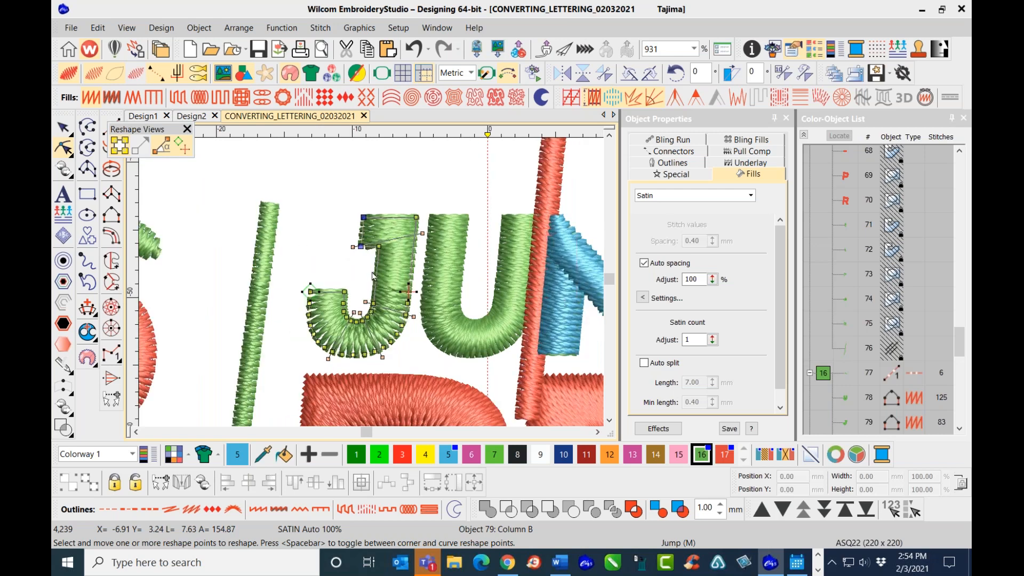
left_click(87, 308)
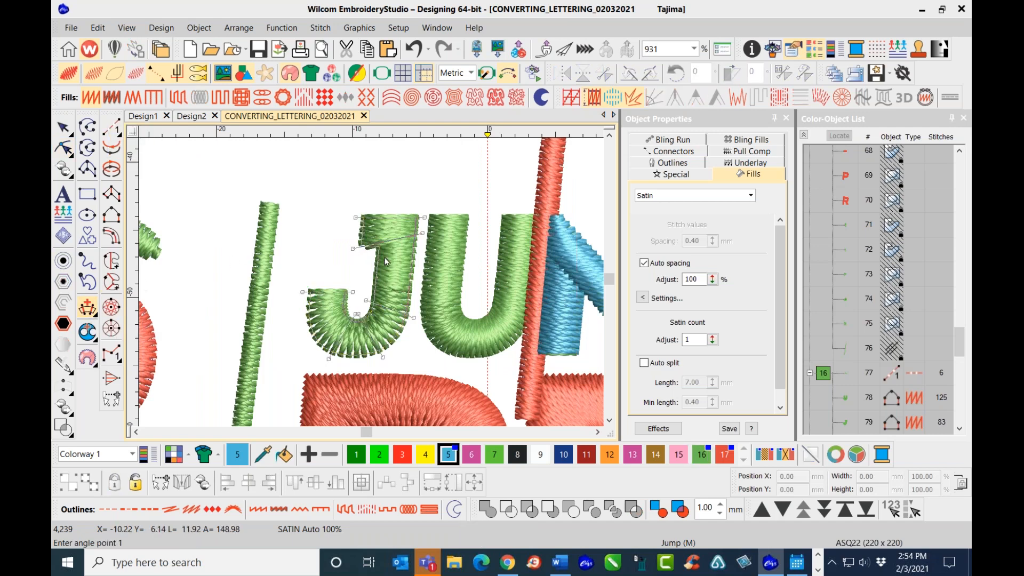
scroll(392, 300, "up", 1)
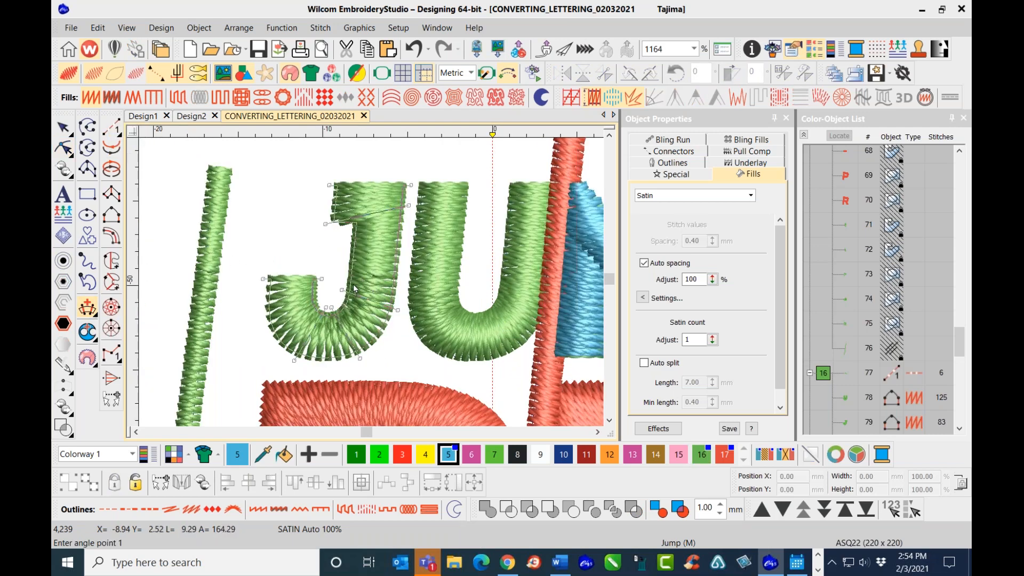
scroll(354, 277, "down", 1)
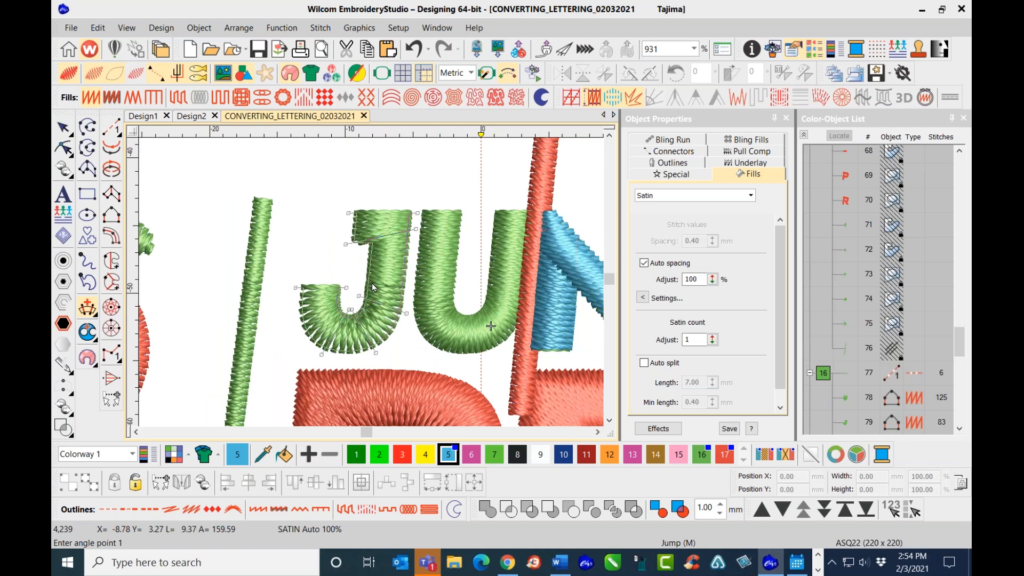
key("Escape")
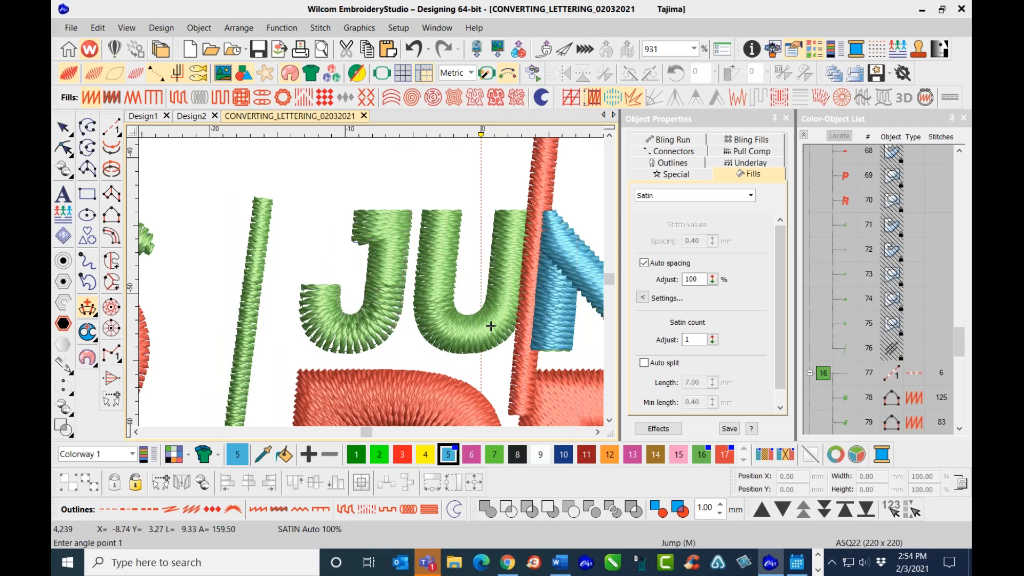
right_click(382, 275)
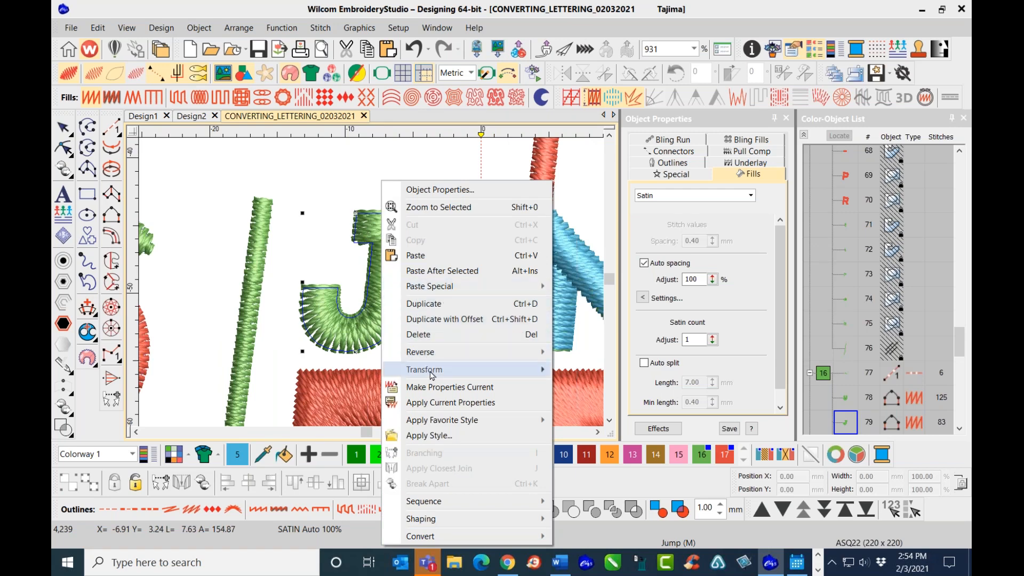
mouse_move(436, 532)
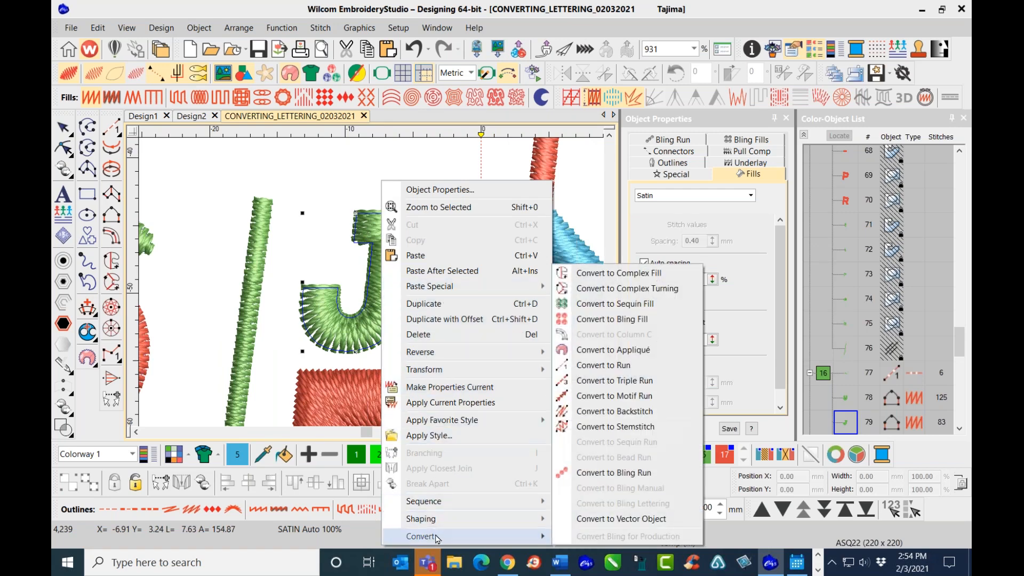
left_click(627, 289)
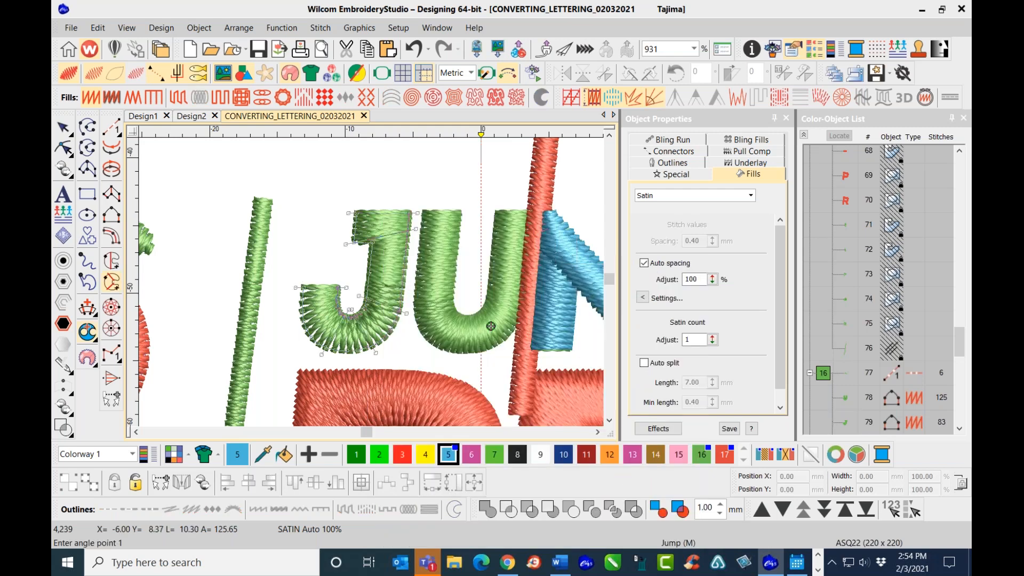
left_click(64, 126)
- Convert the J of JUNTOS to a Complex Fill with a nearly horizontal stitch angle across its stem
right_click(394, 312)
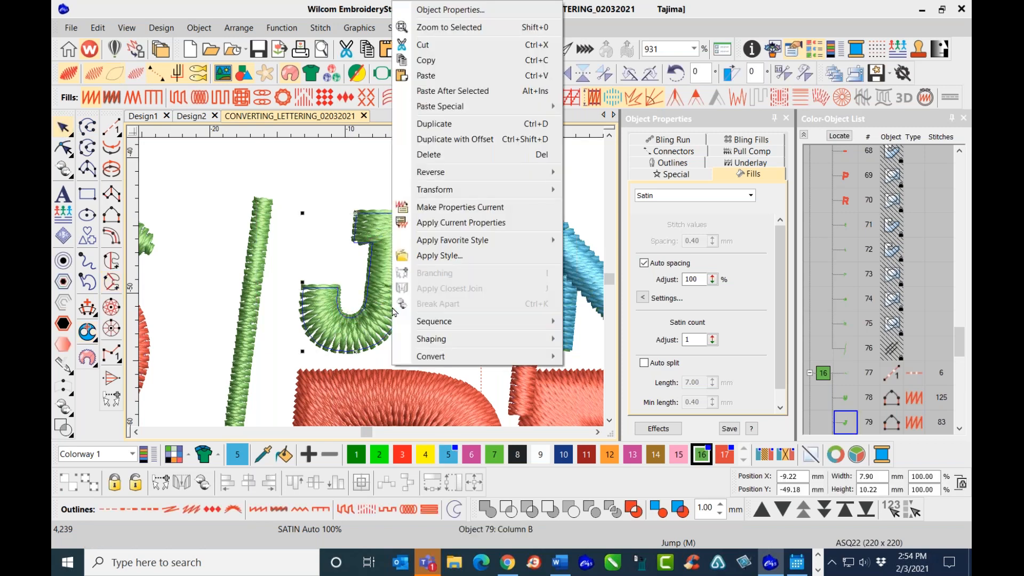
mouse_move(462, 352)
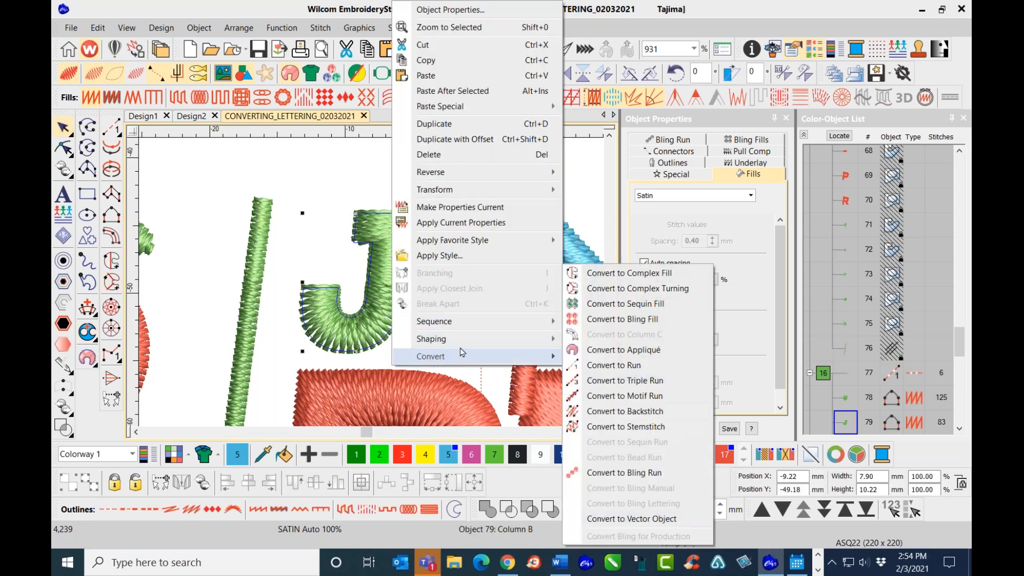
left_click(608, 275)
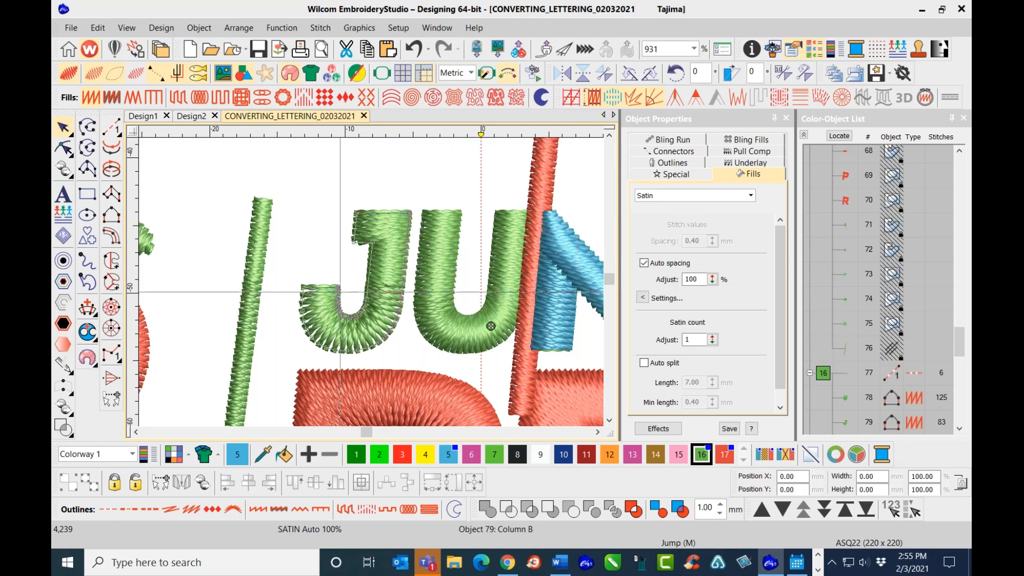
left_click(267, 278)
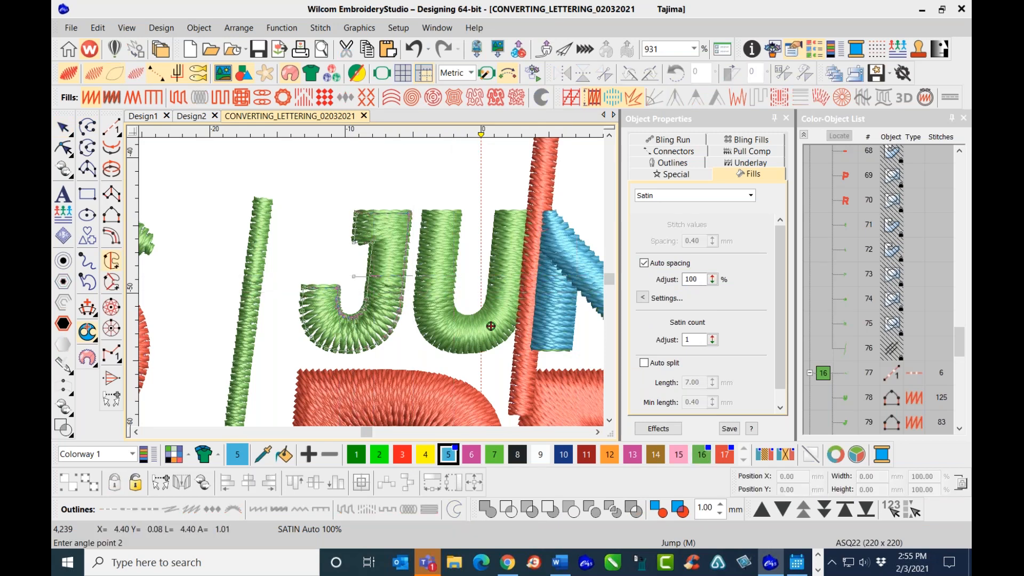
left_click(413, 277)
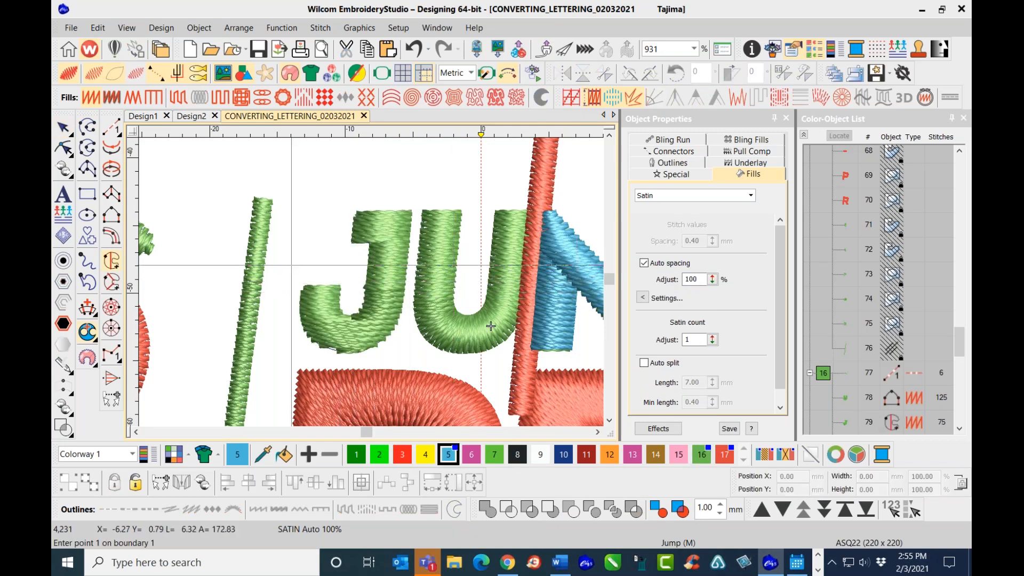
- Add stitch angles around the J's hook, across its stem, diagonally at about 40° through the upper corner, and across the serif
left_click(62, 126)
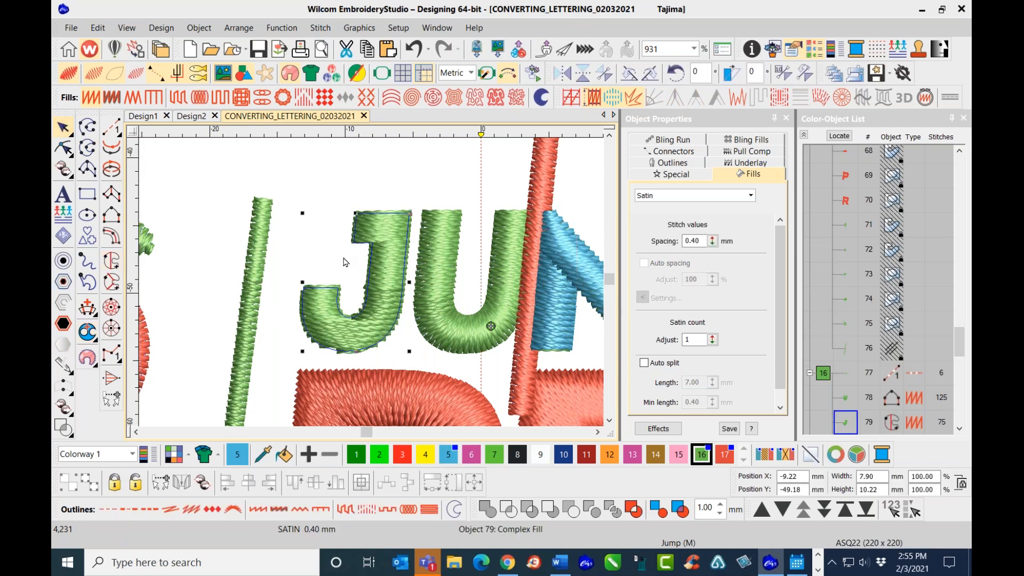
left_click(87, 308)
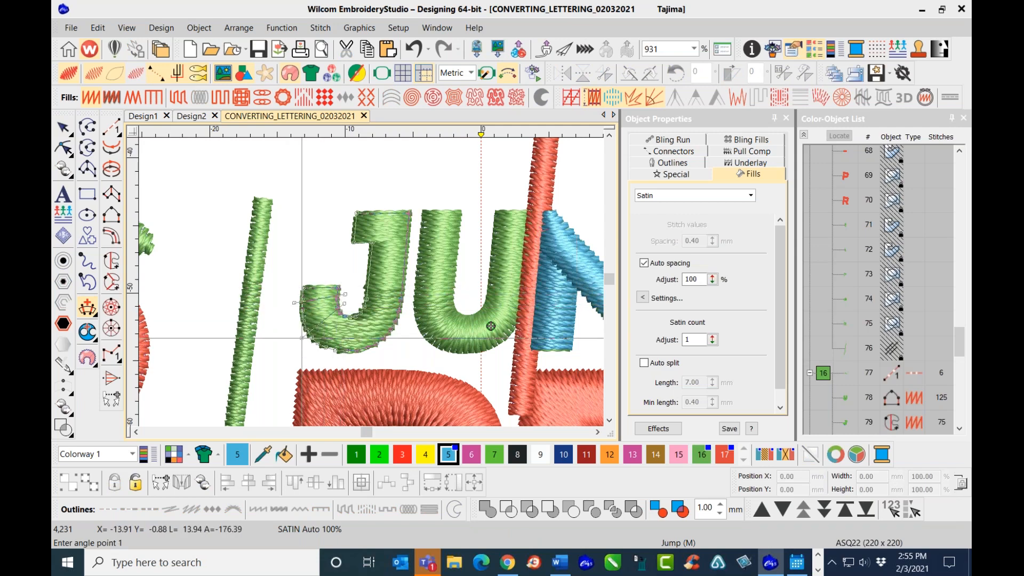
left_click(347, 312)
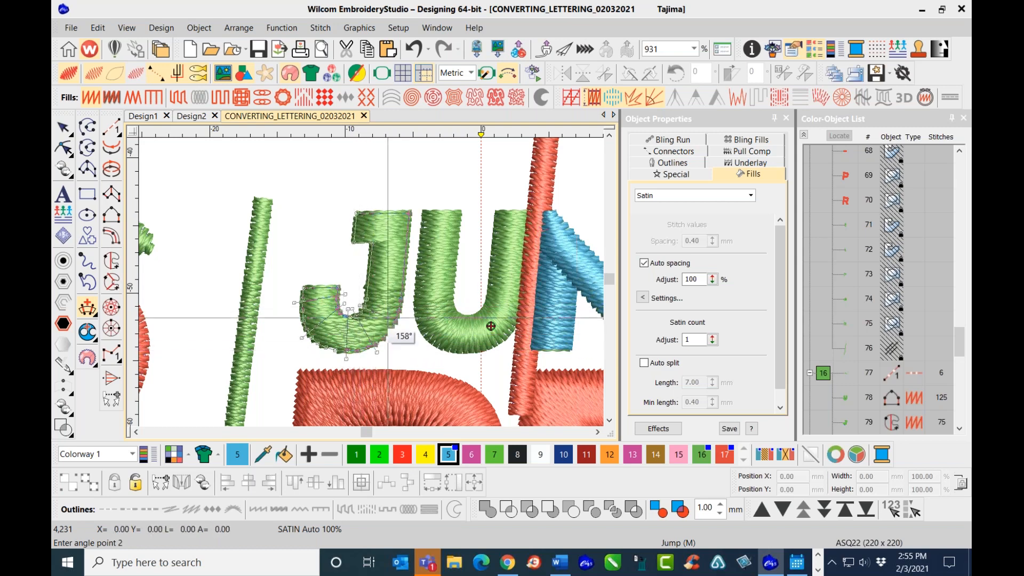
left_click(406, 283)
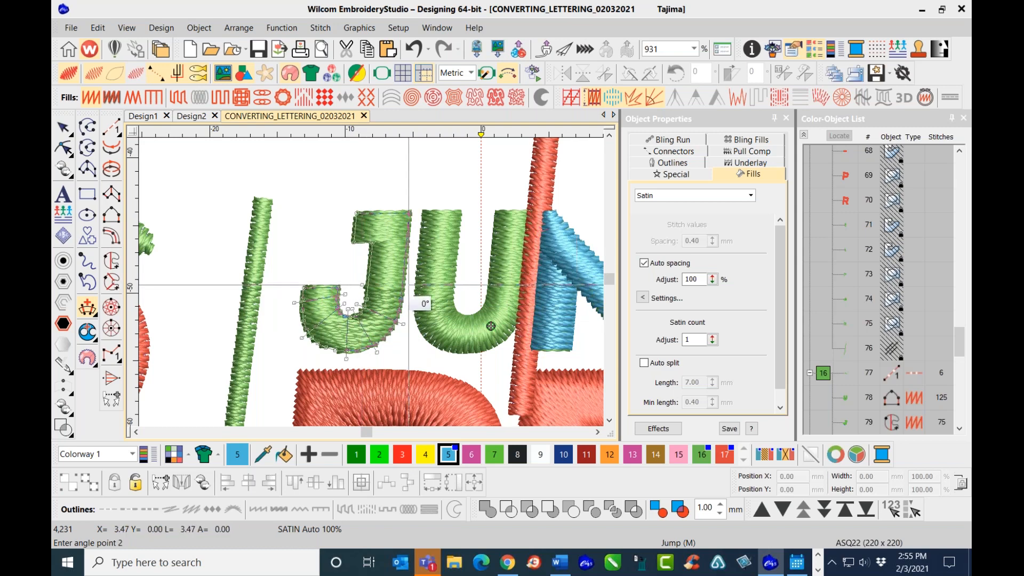
left_click(366, 247)
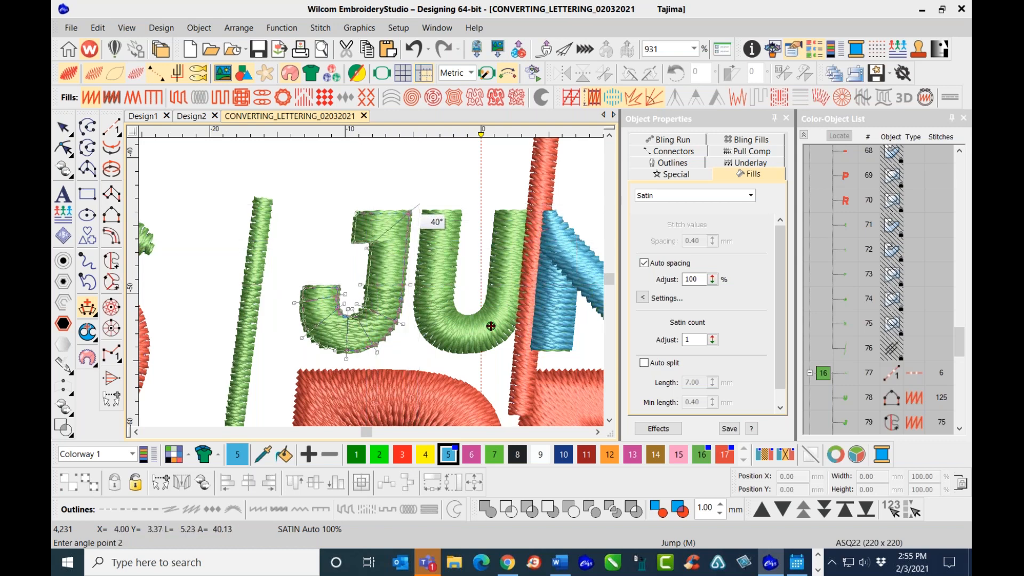
left_click(419, 204)
left_click(360, 252)
left_click(368, 200)
key("Return")
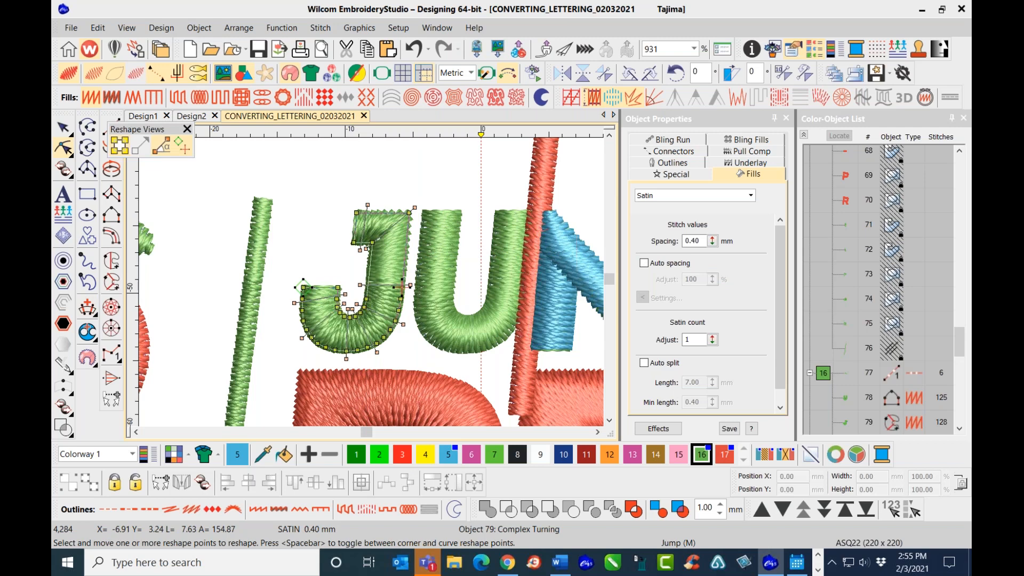
- Turn off stitch shortening for the J and deselect it
left_click(63, 128)
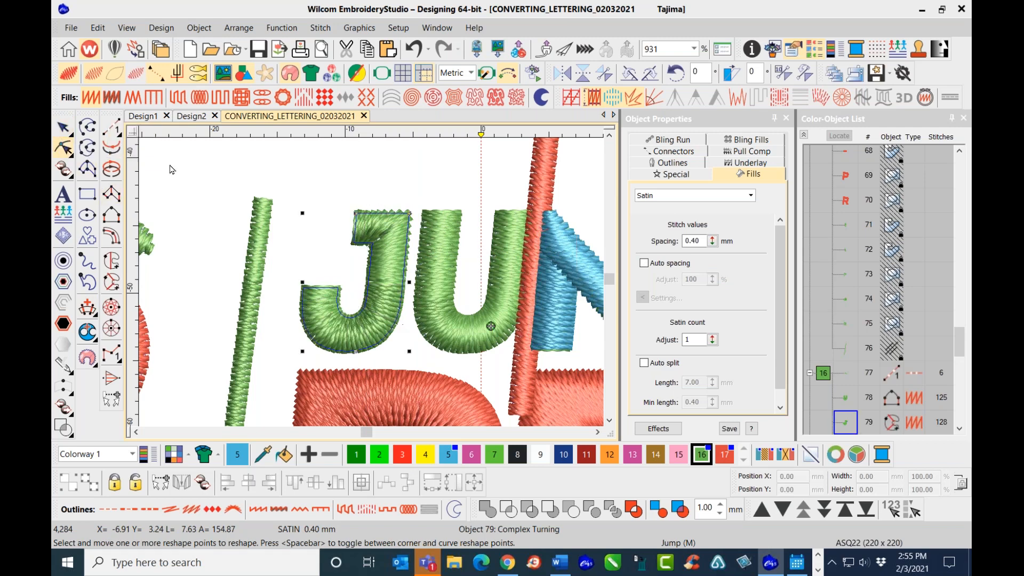
left_click(179, 172)
left_click(390, 310)
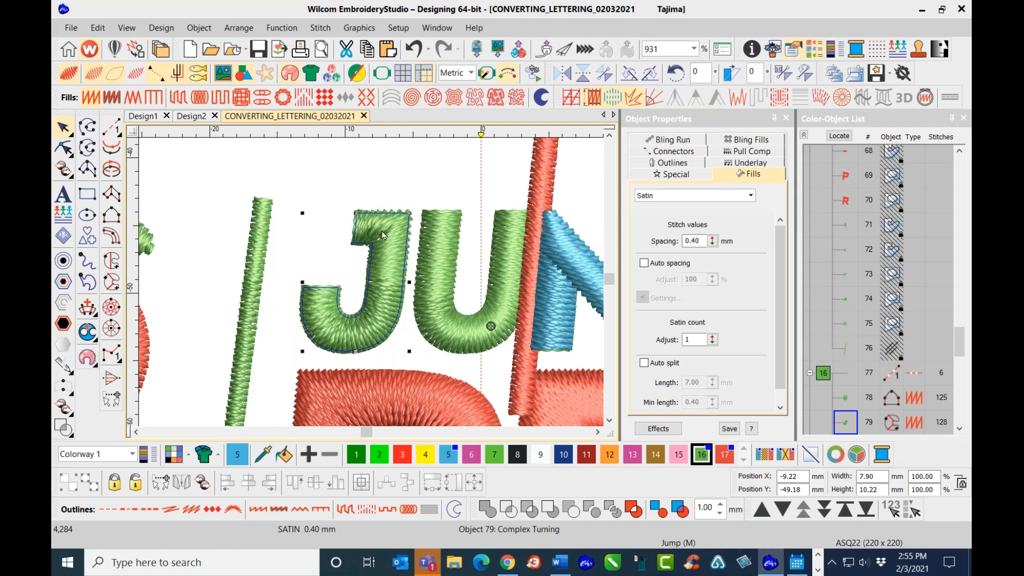
left_click(634, 99)
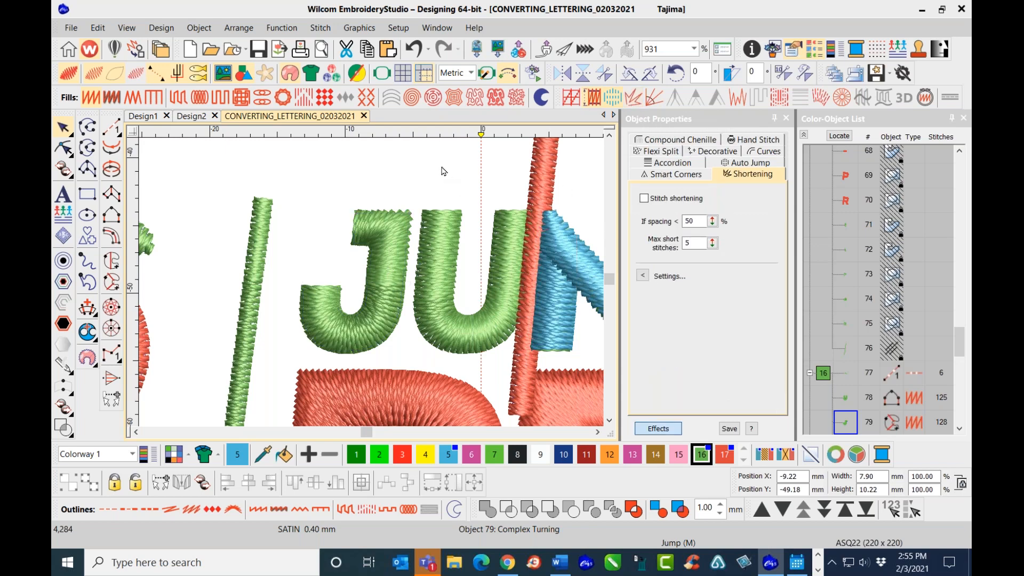
key("Escape")
- Move the three slanted spacing bars off the JUNTOS lettering into the empty area above the logo
scroll(481, 265, "down", 2)
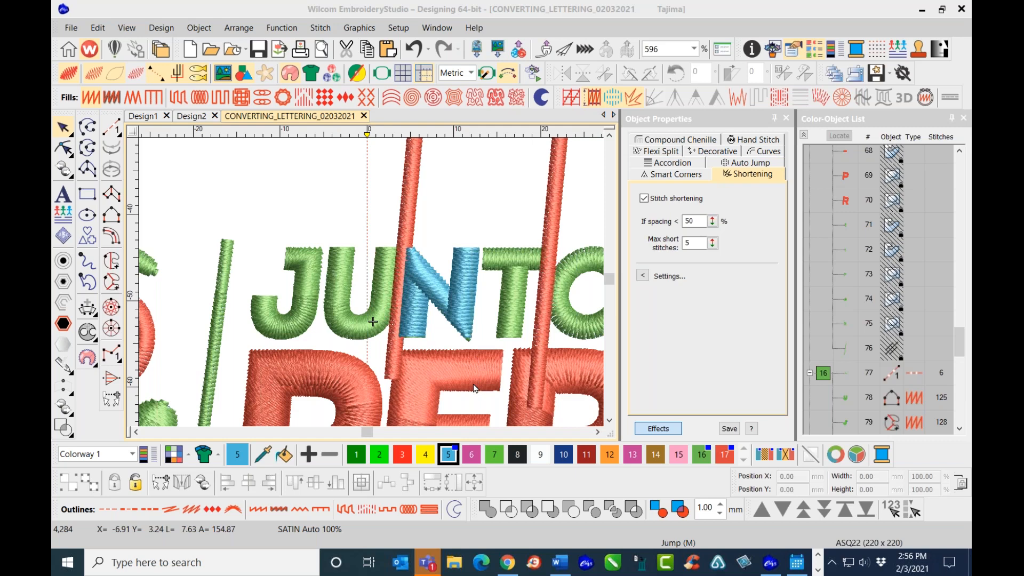
scroll(417, 351, "down", 3)
scroll(397, 290, "up", 1)
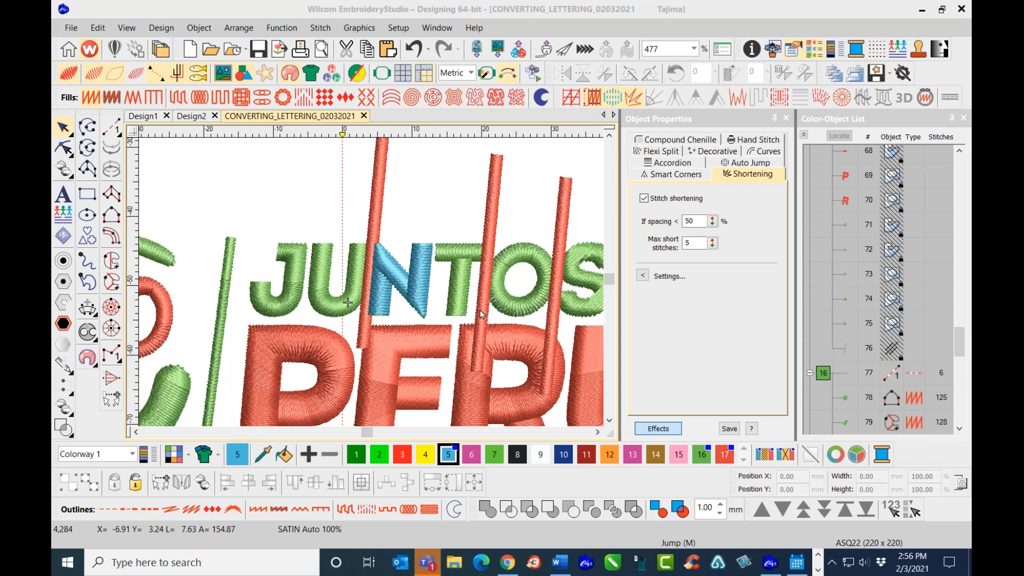
scroll(391, 325, "up", 1)
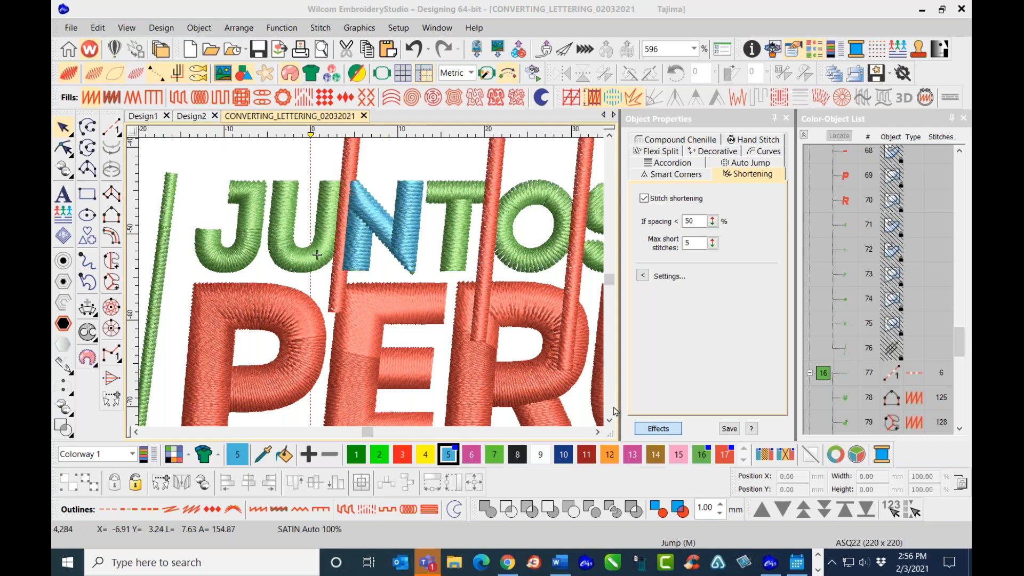
left_click(147, 154)
key("1")
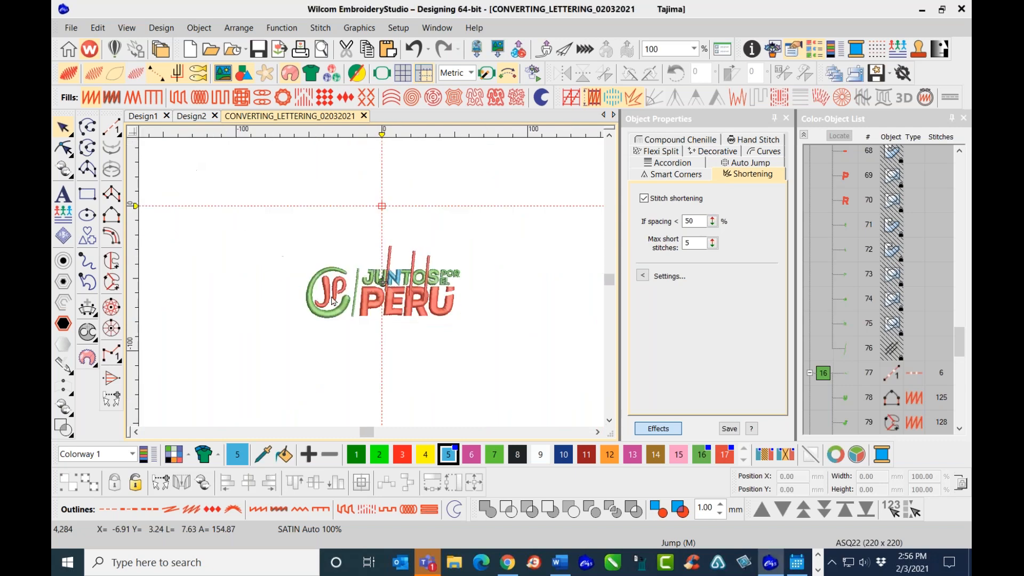
left_click(391, 256)
mouse_move(391, 256)
left_mouse_down()
mouse_move(397, 190)
mouse_move(418, 190)
left_mouse_up()
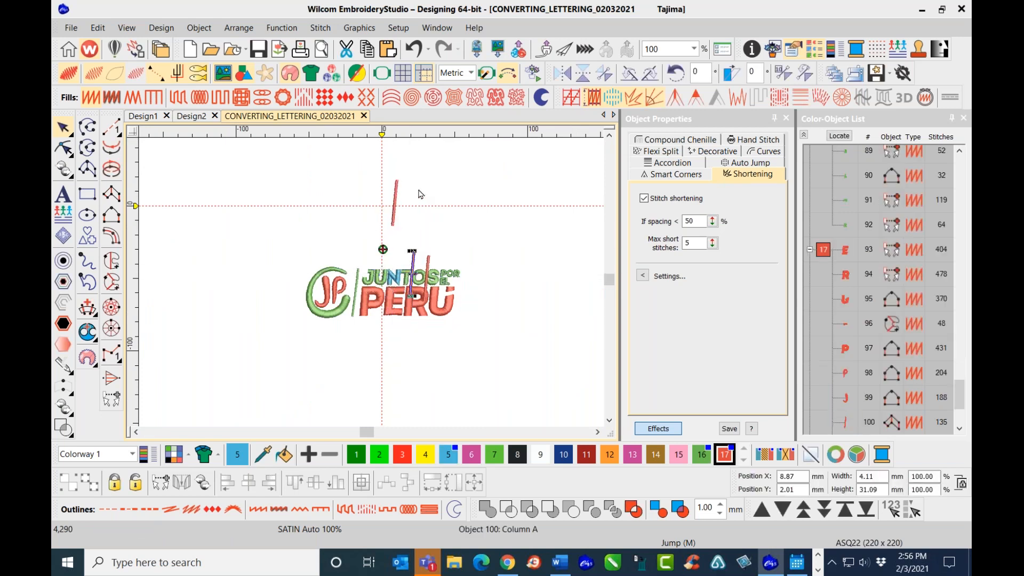
left_click_drag(428, 261, 442, 203)
left_click(506, 186)
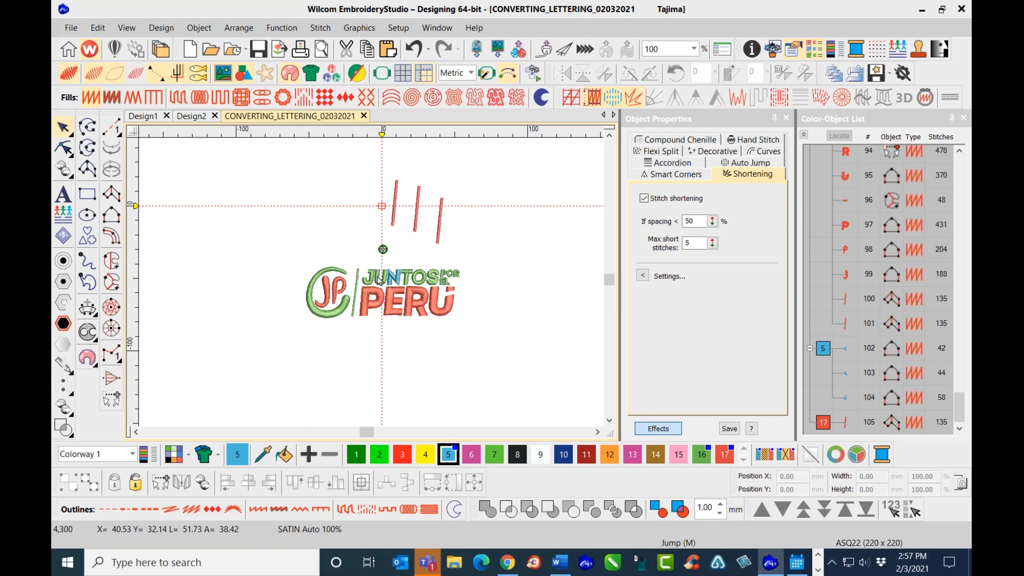
- Draw a narrow upright rectangle about 2.9 mm wide and 47.2 mm high beside the logo, past the words POR EL
scroll(414, 288, "up", 3)
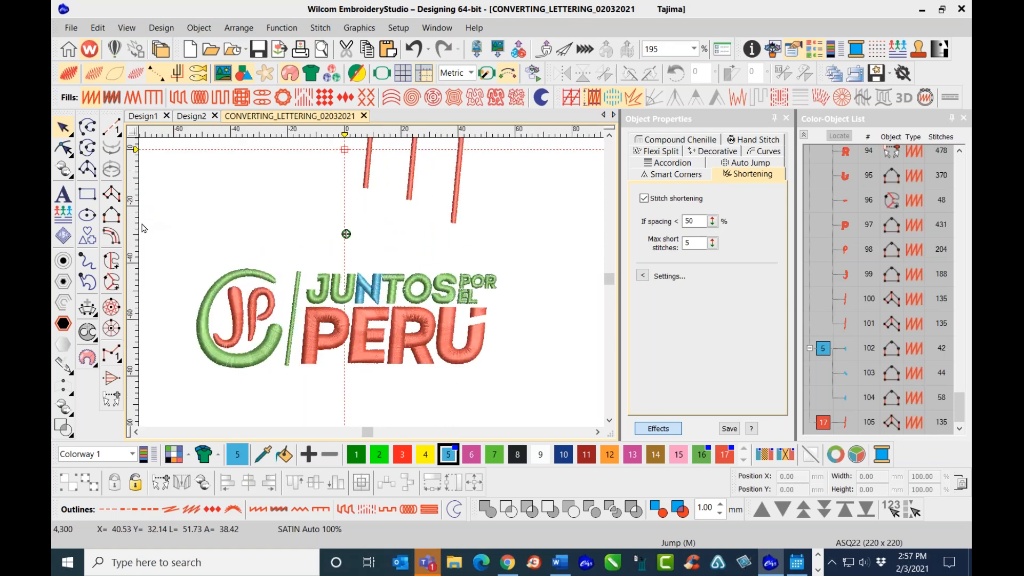
left_click(88, 195)
left_click(515, 181)
left_click(524, 314)
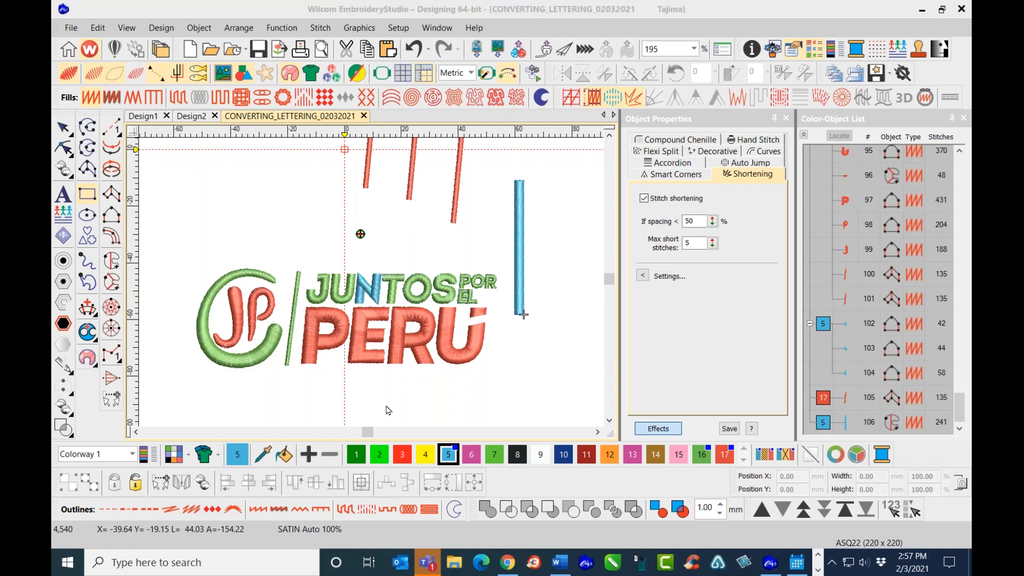
- Convert the new rectangle to a vector object with no fill
left_click(63, 127)
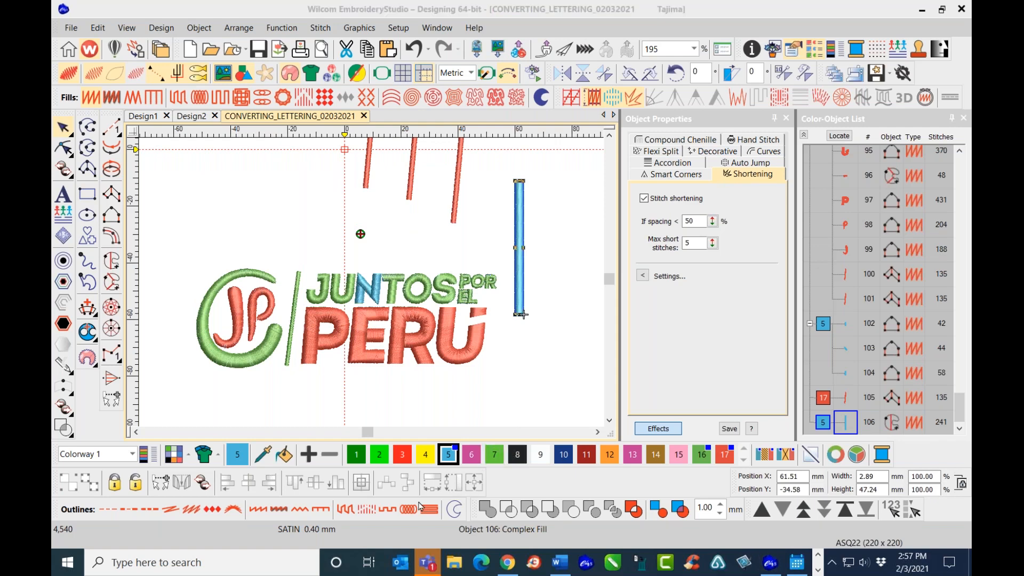
left_click(454, 509)
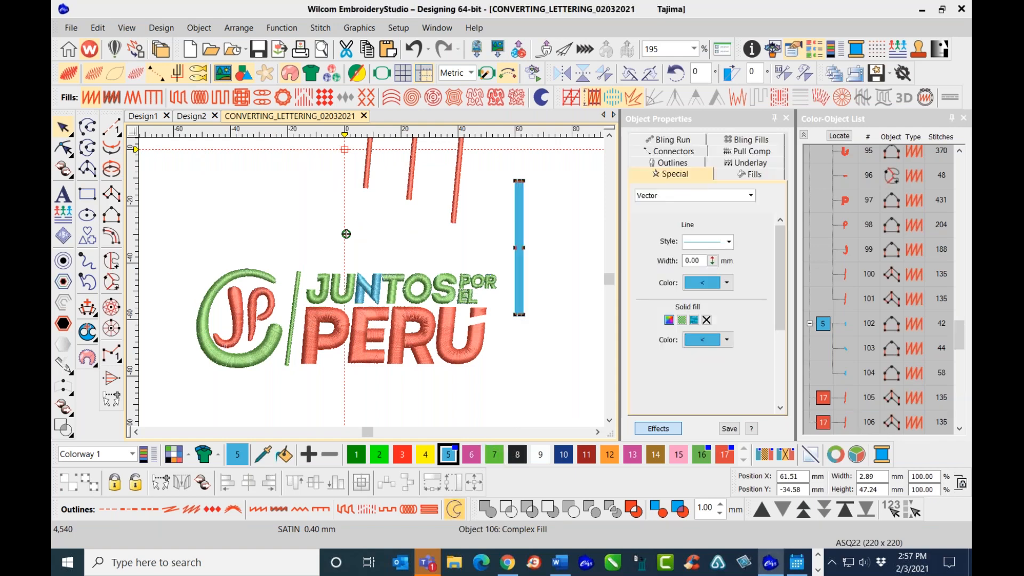
left_click(707, 320)
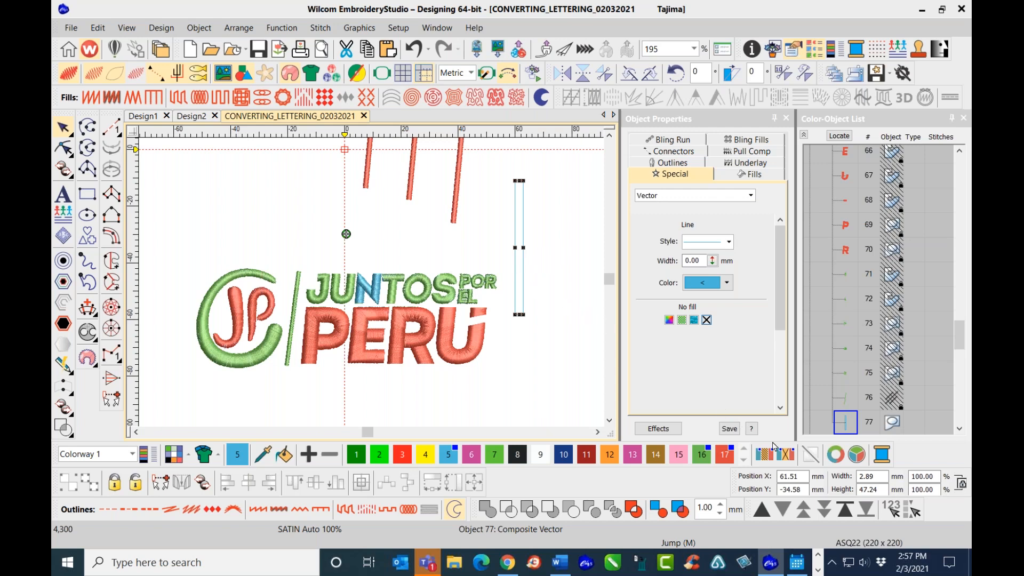
- Scale the rectangle proportionally to a width of 1.2 mm and deselect it
double_click(868, 477)
type("1.2")
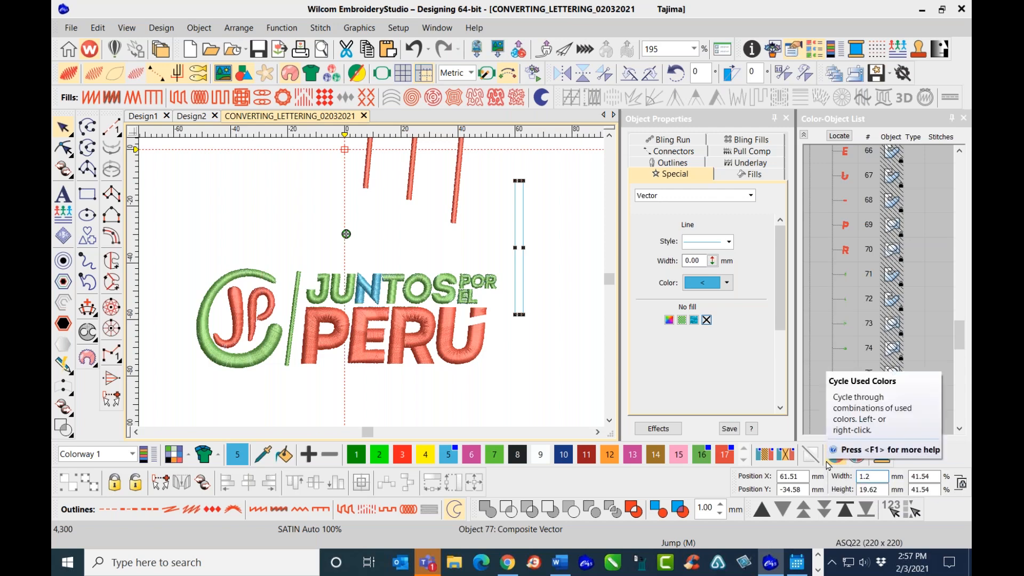
key("Return")
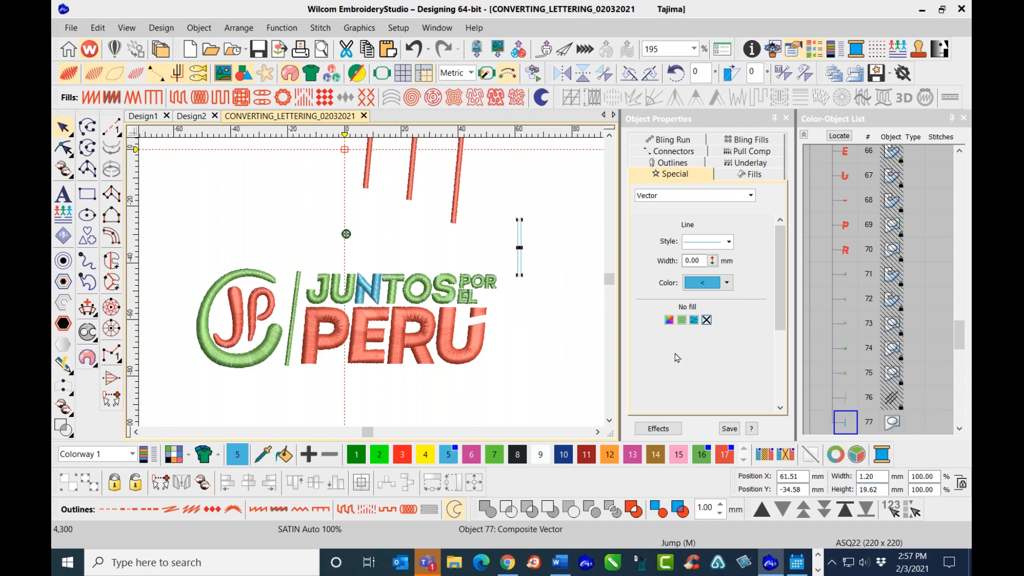
scroll(524, 281, "up", 2)
left_click(376, 291)
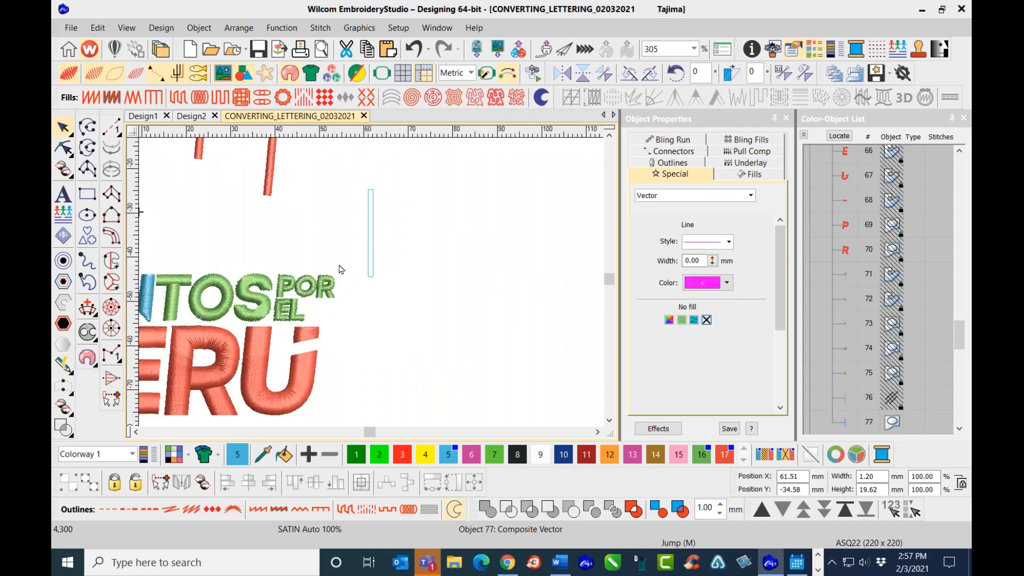
- Move the upright 1.2 mm spacing gauge onto the JUNTOS lettering, into the gap between the N and the T
scroll(339, 265, "down", 1)
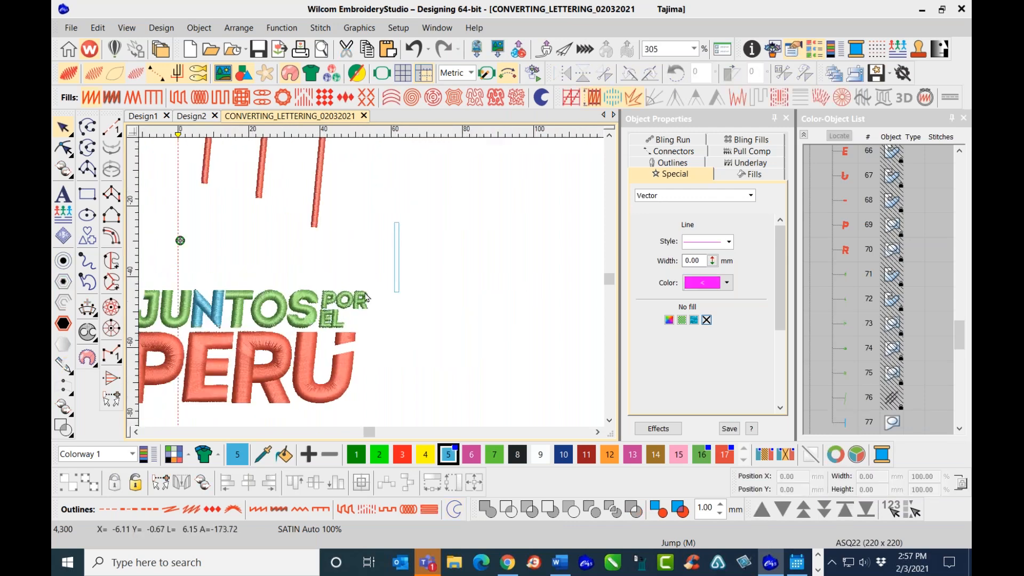
left_click(398, 251)
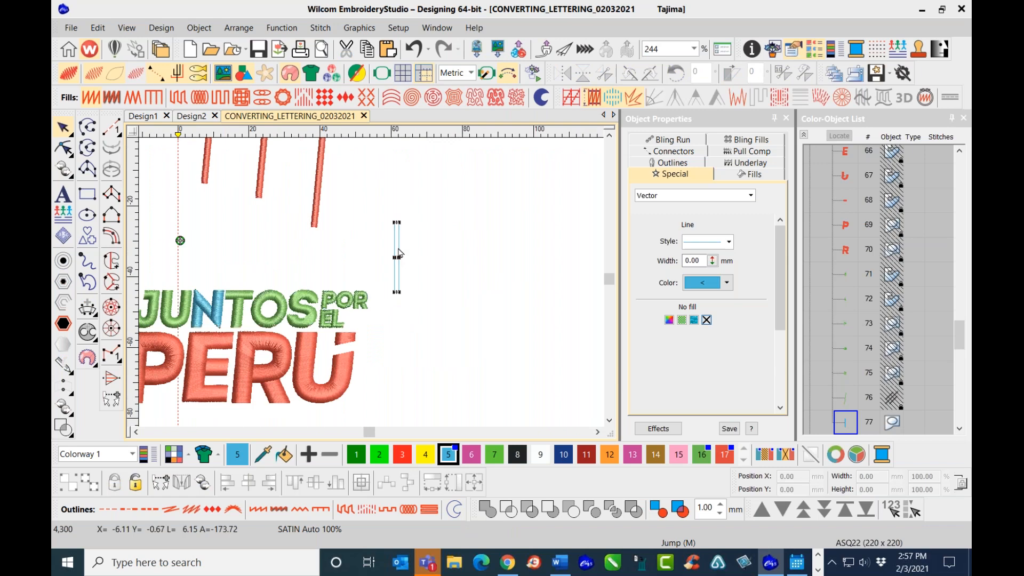
left_click_drag(398, 253, 234, 308)
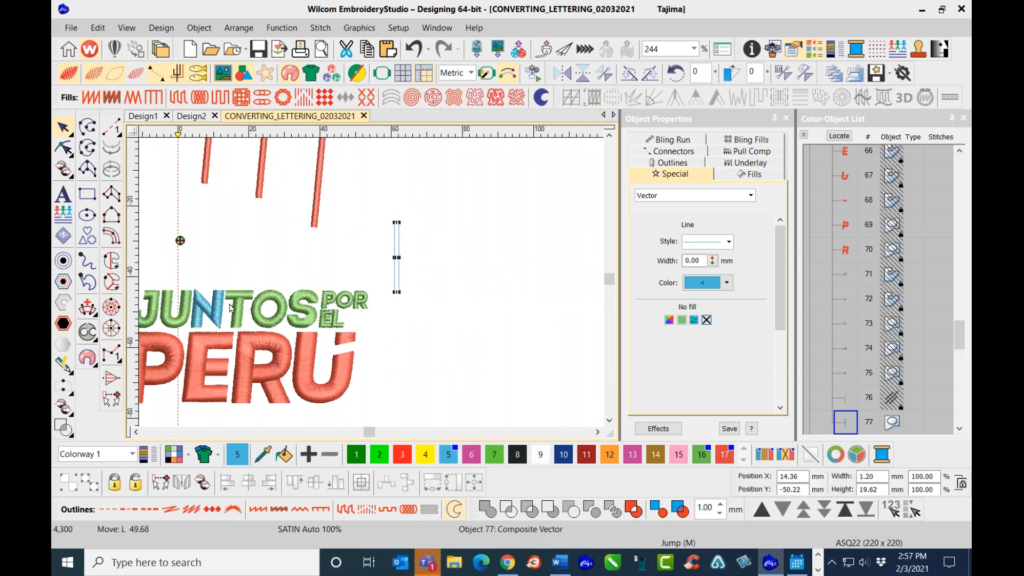
scroll(372, 286, "up", 2)
scroll(372, 286, "up", 2)
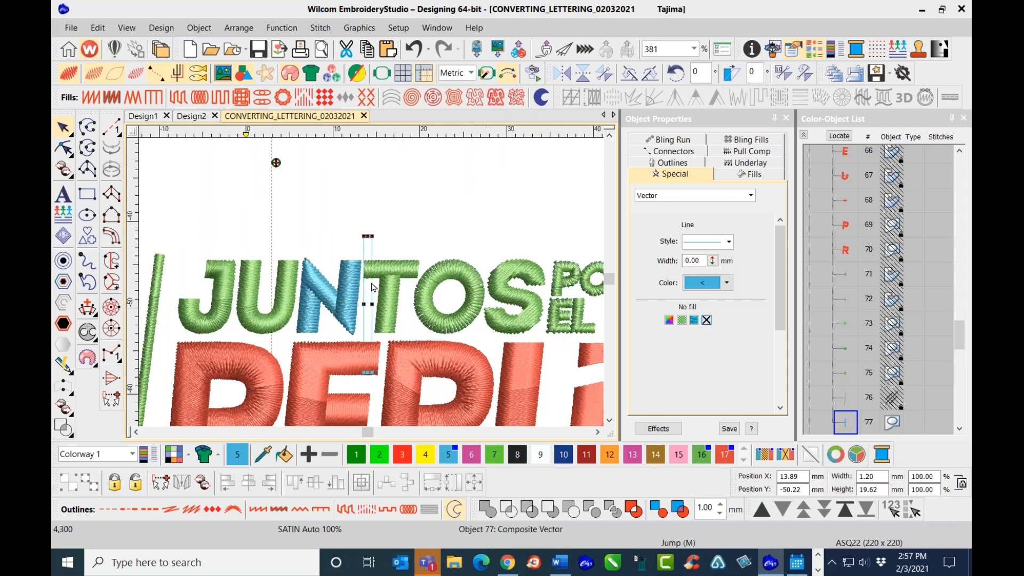
- Hide the stitches to show only outlines and skew the gauge about 5.85° to match the letters' slant
key("s")
left_click(373, 230)
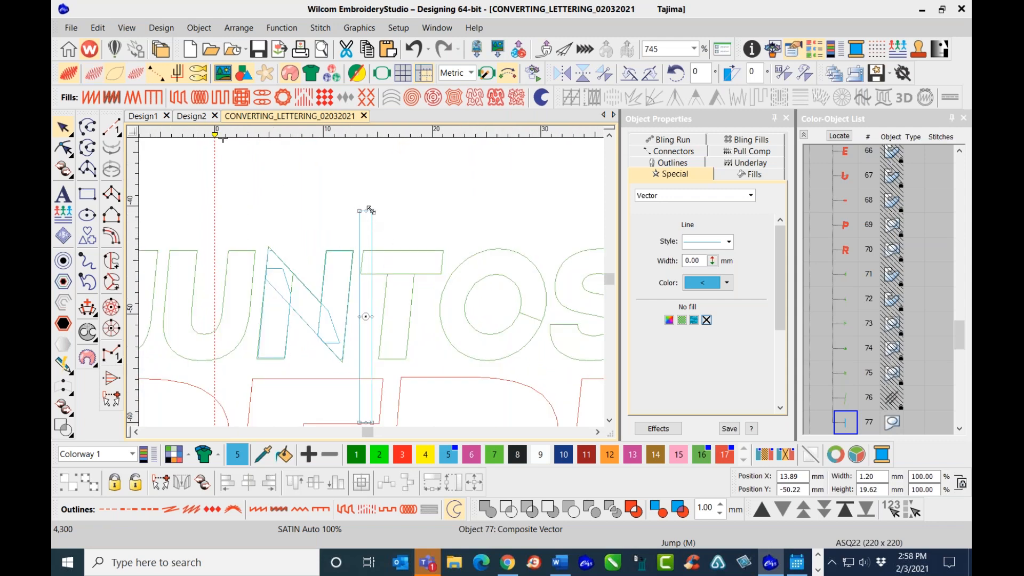
left_click_drag(372, 212, 394, 212)
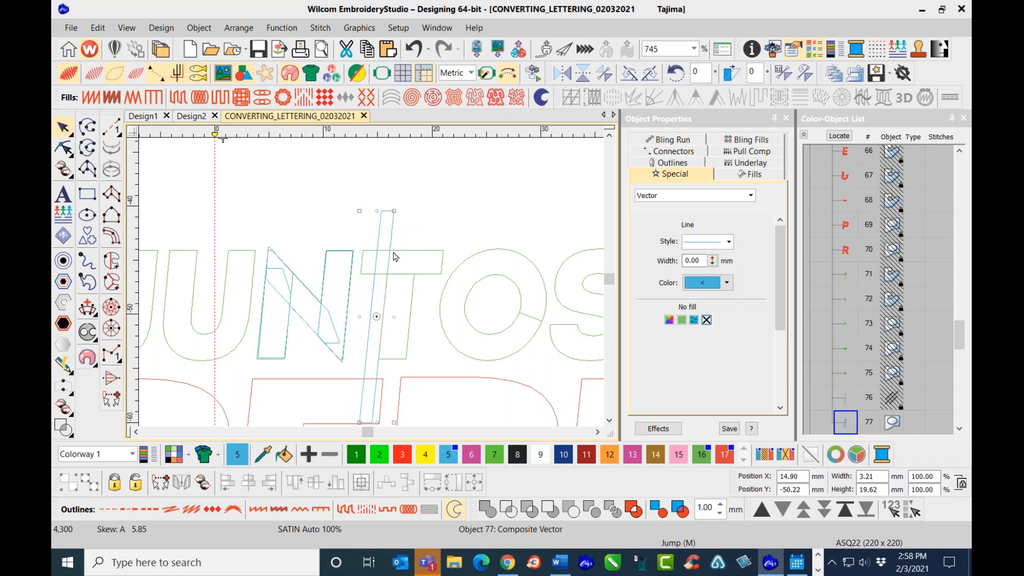
- Move the slanted gauge into the gap between the S of JUNTOS and the words POR EL, and deselect it
left_click(393, 243)
left_click_drag(392, 244, 567, 223)
scroll(372, 287, "down", 2)
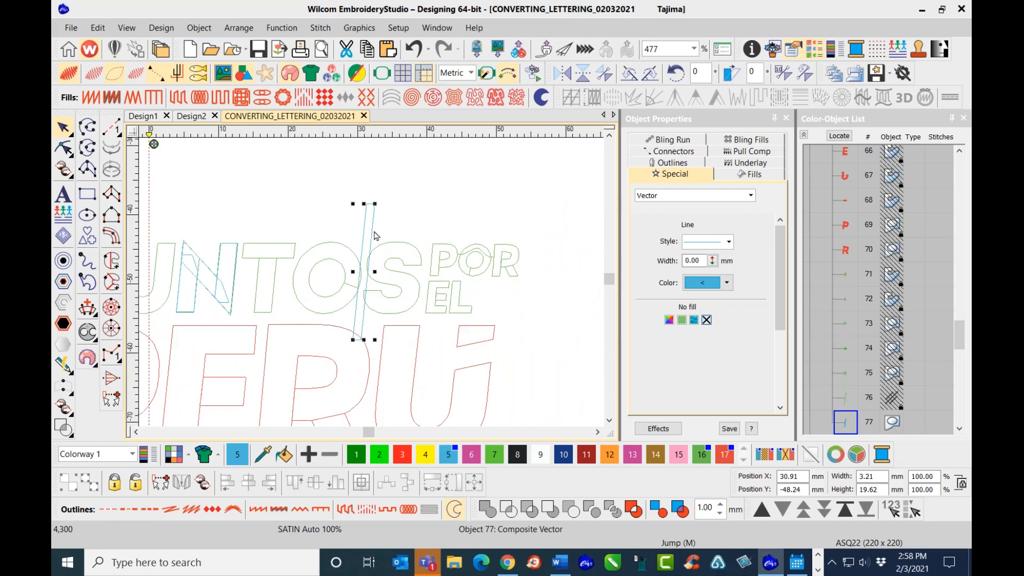
left_click_drag(372, 233, 431, 241)
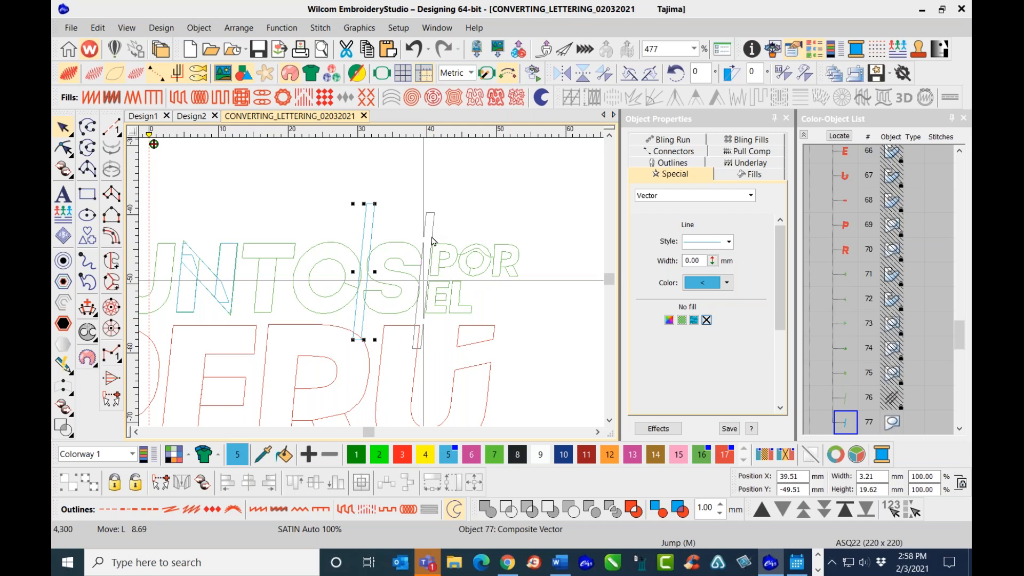
left_click_drag(432, 241, 432, 241)
left_click(450, 192)
scroll(372, 288, "up", 3)
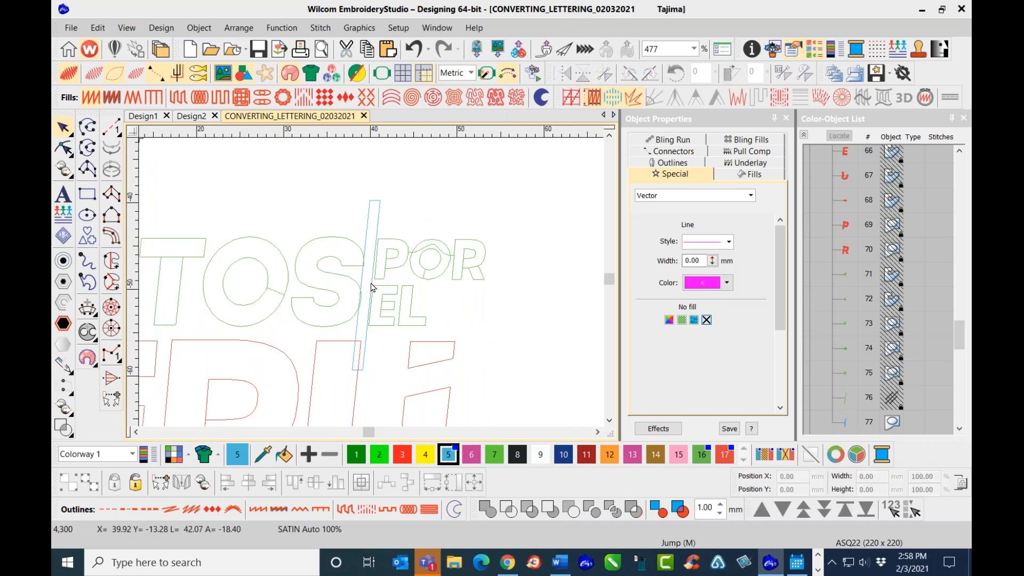
scroll(372, 288, "down", 3)
scroll(263, 300, "up", 2)
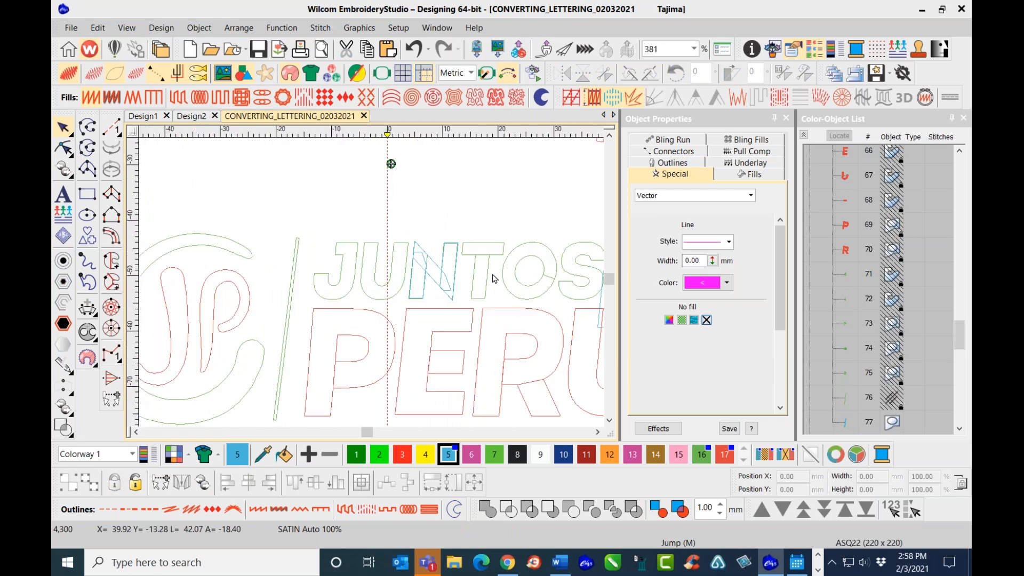
scroll(572, 280, "down", 1)
scroll(371, 287, "down", 2)
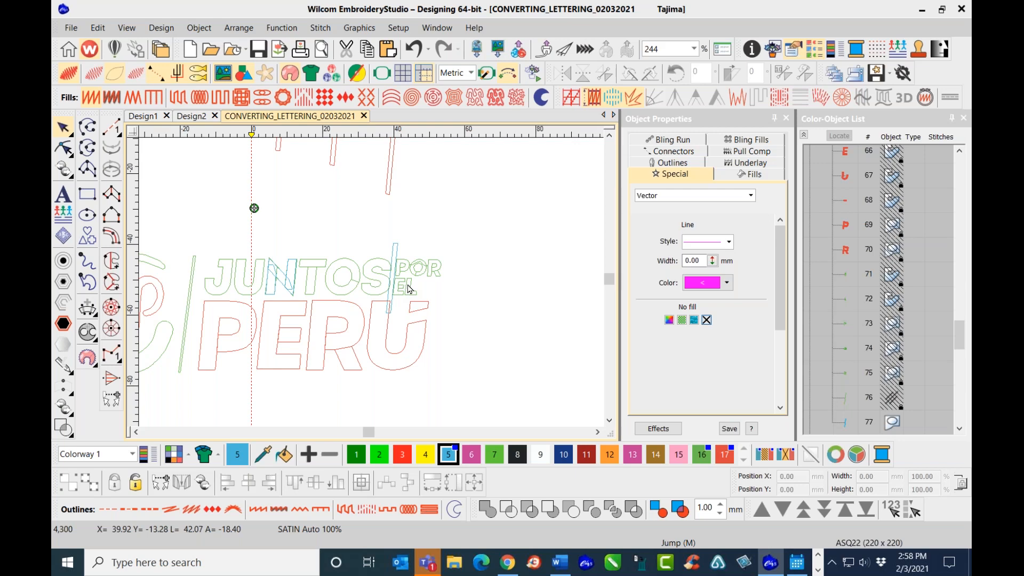
scroll(375, 287, "up", 5)
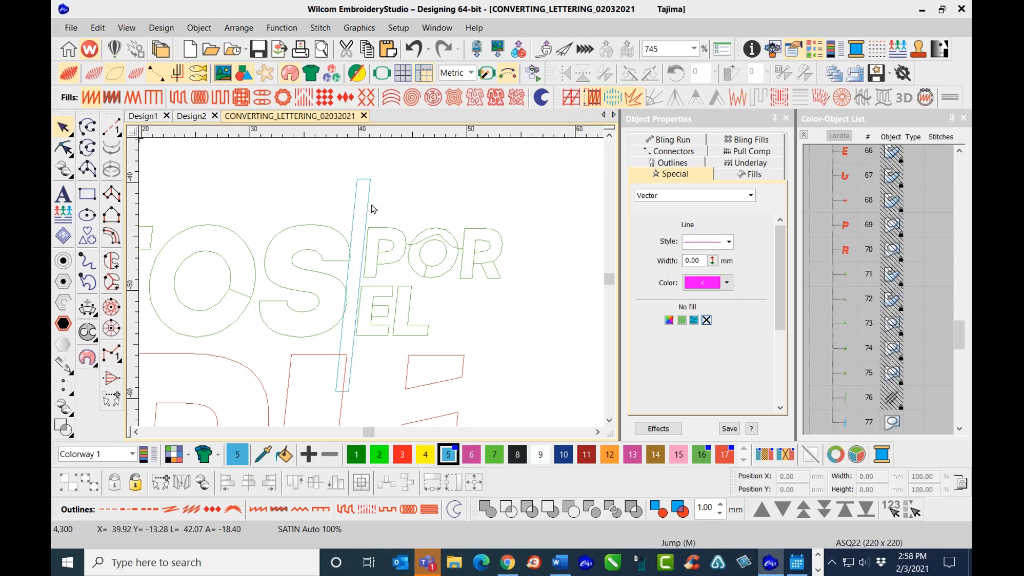
- Draw a slanted Column C bar 1.79 mm wide beside POR EL and briefly preview its stitches
left_click(111, 237)
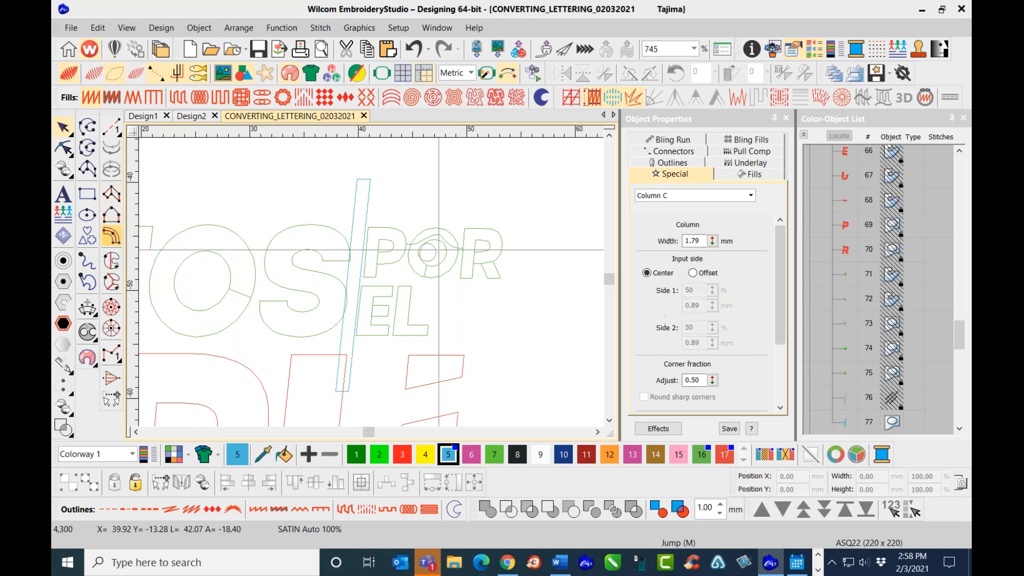
left_click(541, 170)
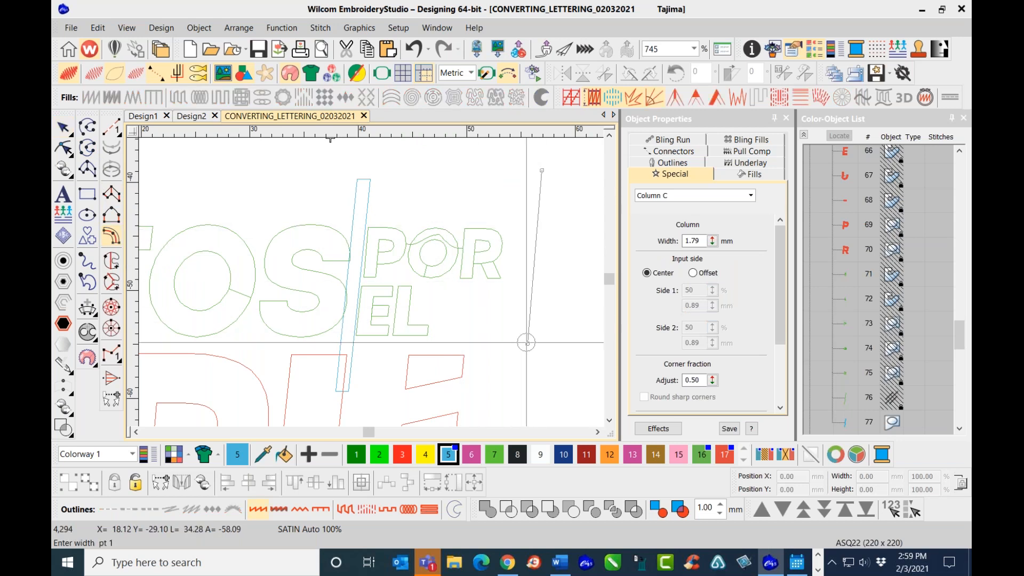
left_click(526, 342)
key("Return")
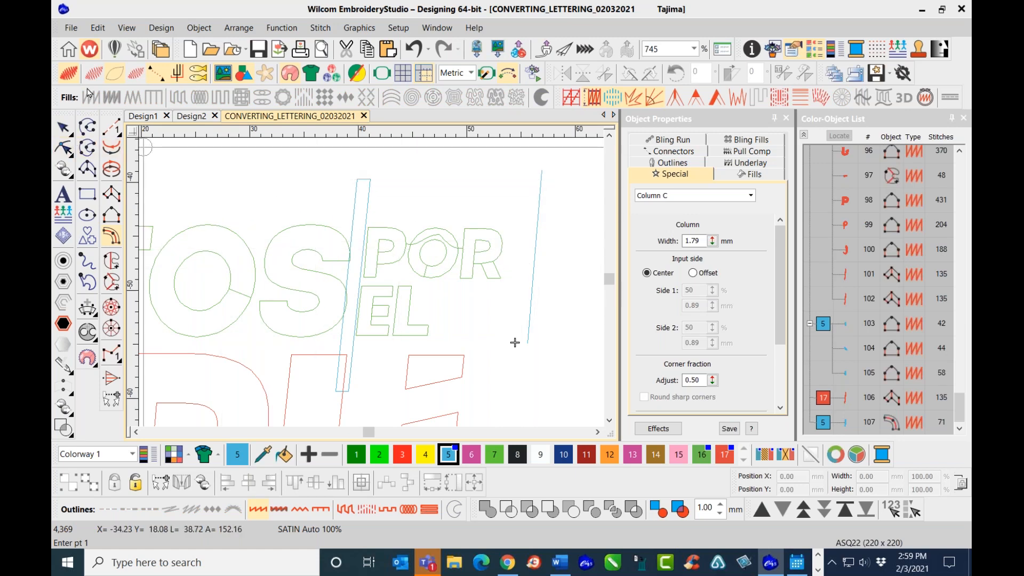
left_click(93, 73)
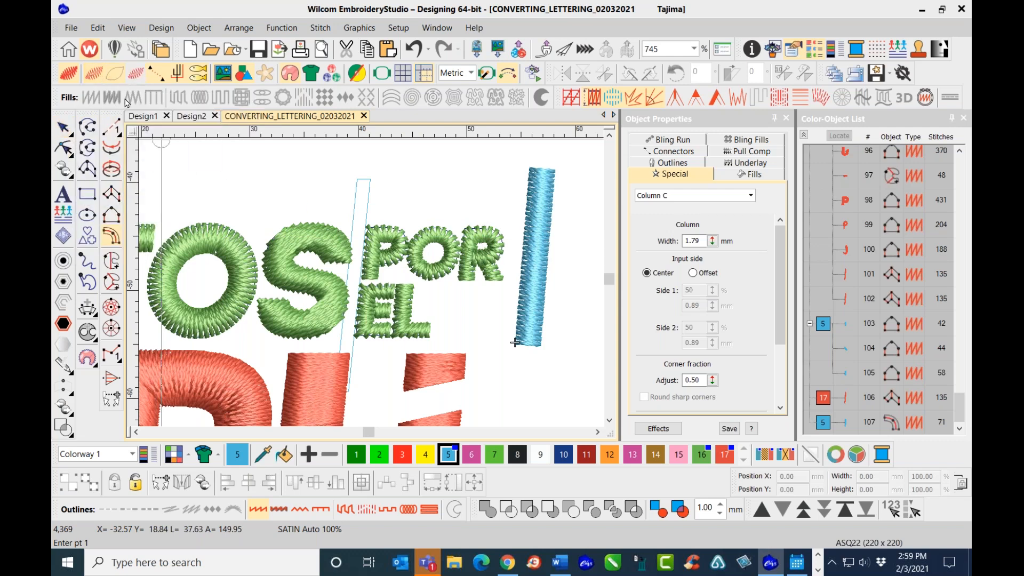
left_click(88, 77)
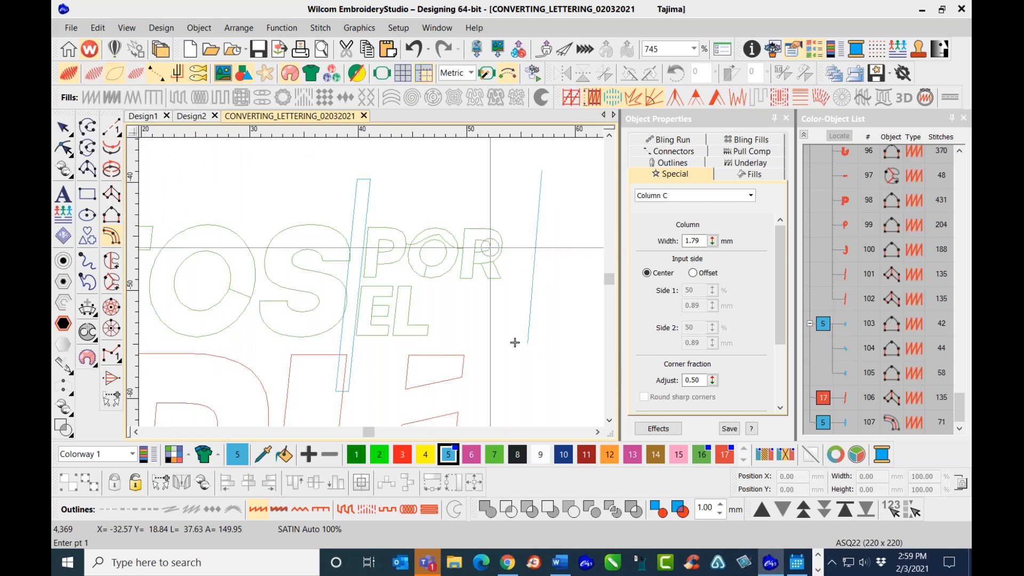
- Break apart the Column C bar beside POR EL and select the resulting column outline
left_click(63, 124)
left_click(535, 244)
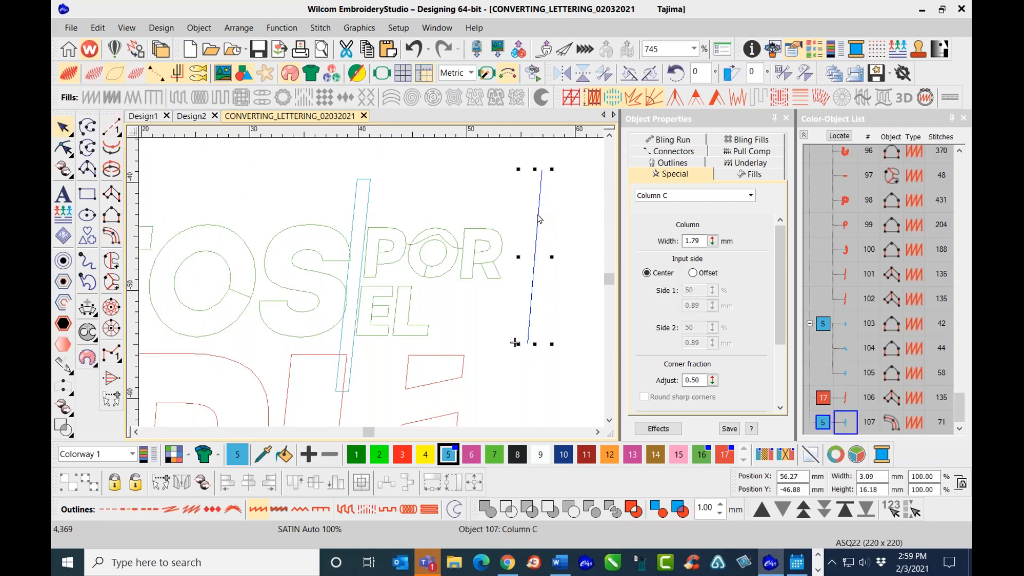
right_click(539, 219)
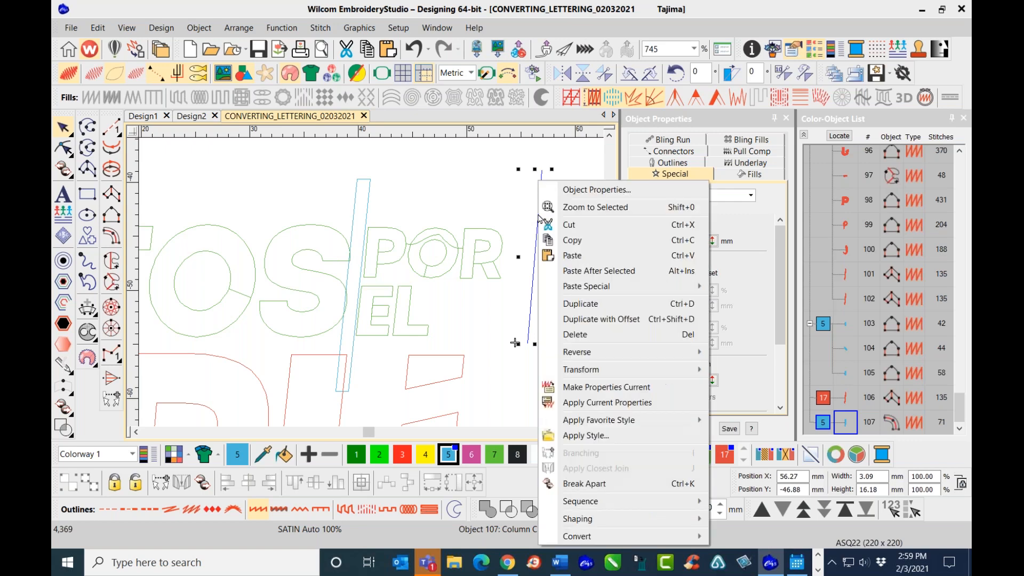
left_click(580, 482)
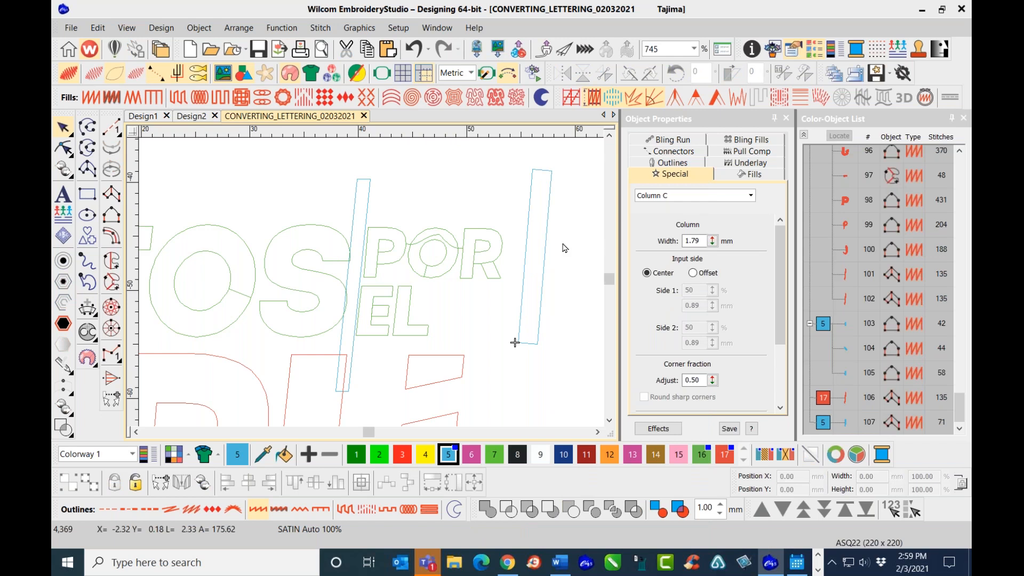
left_click(544, 280)
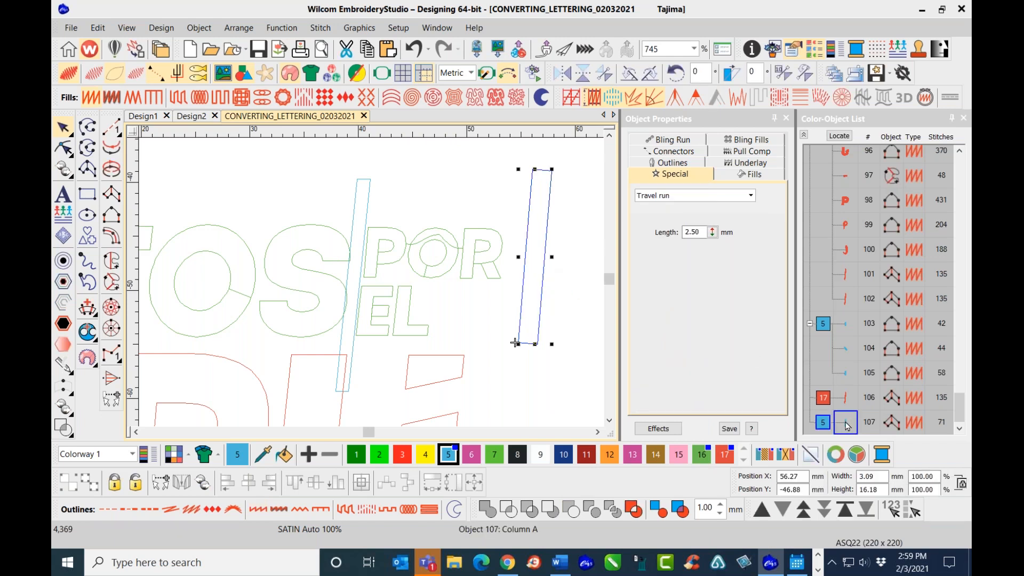
- Compare the bar with the vector gauge and delete the bar beside POR EL
left_click(369, 205)
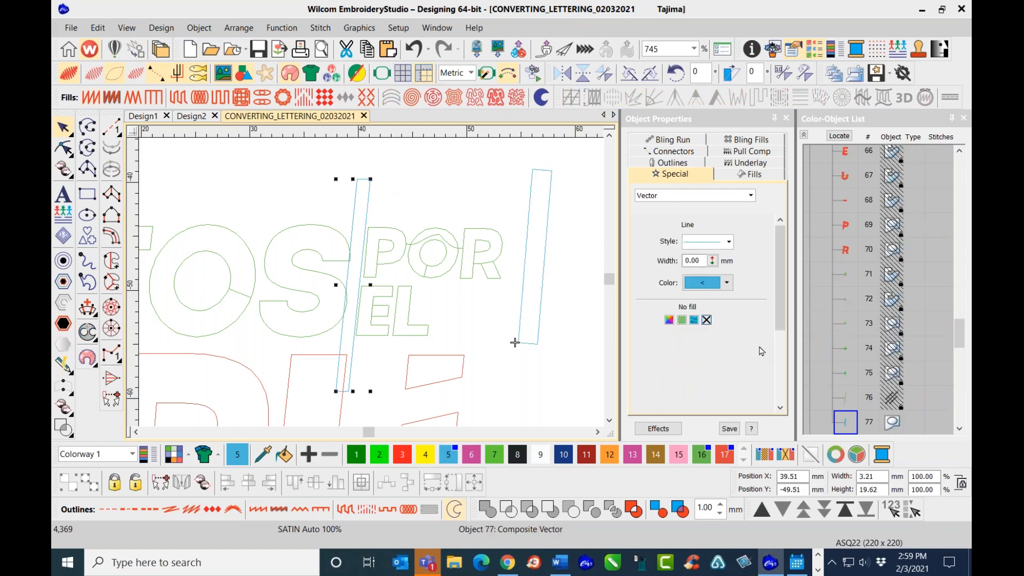
left_click(547, 237)
key("Delete")
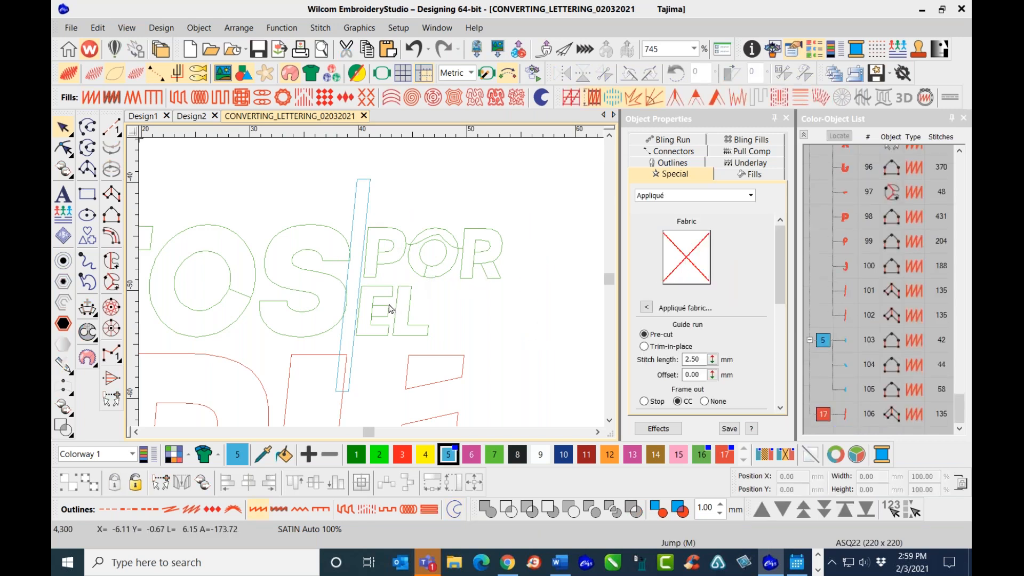
- Delete the stray curved line crossing the top of the O in POR
scroll(390, 310, "up", 2)
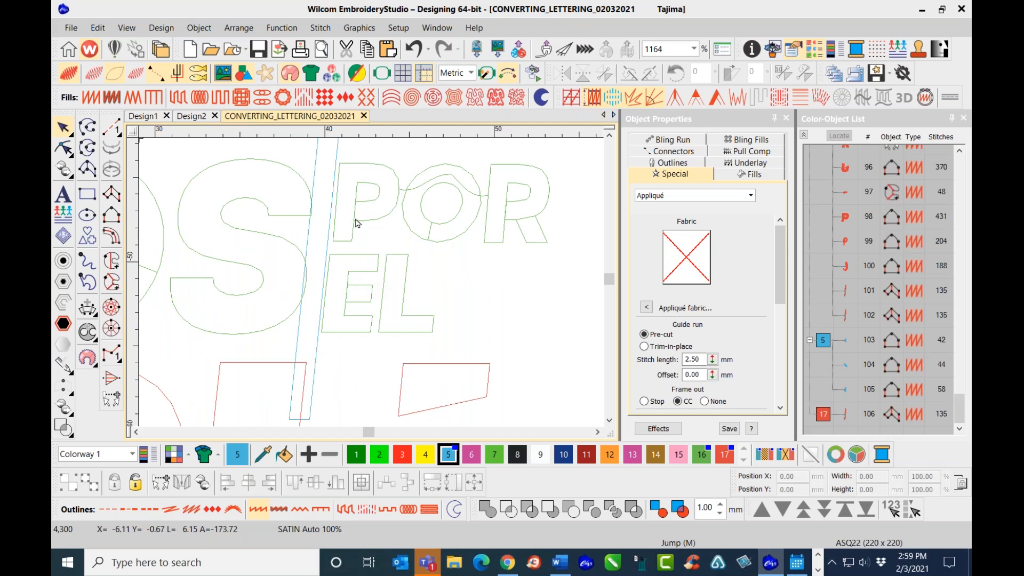
scroll(372, 286, "down", 1)
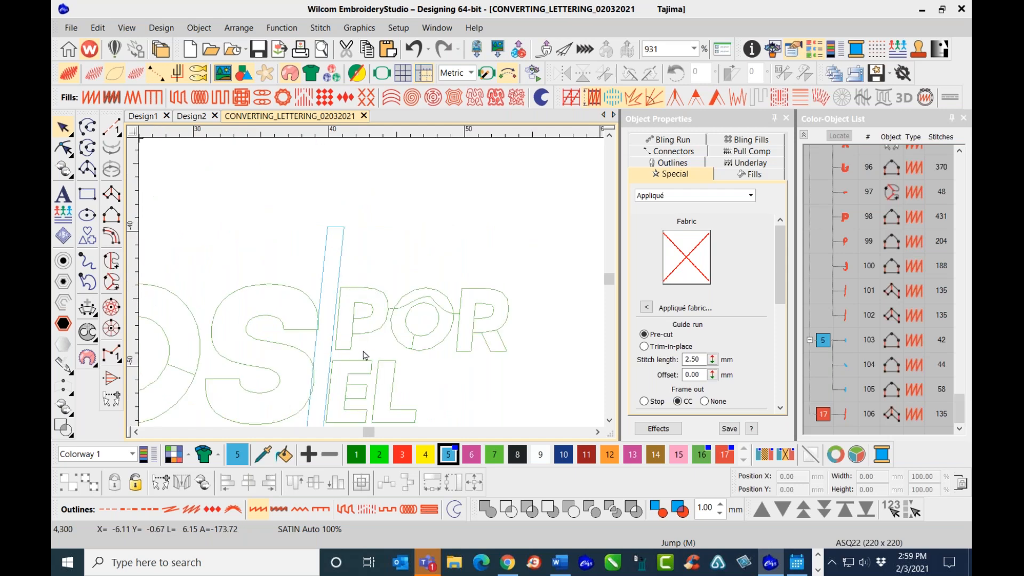
scroll(376, 385, "up", 1)
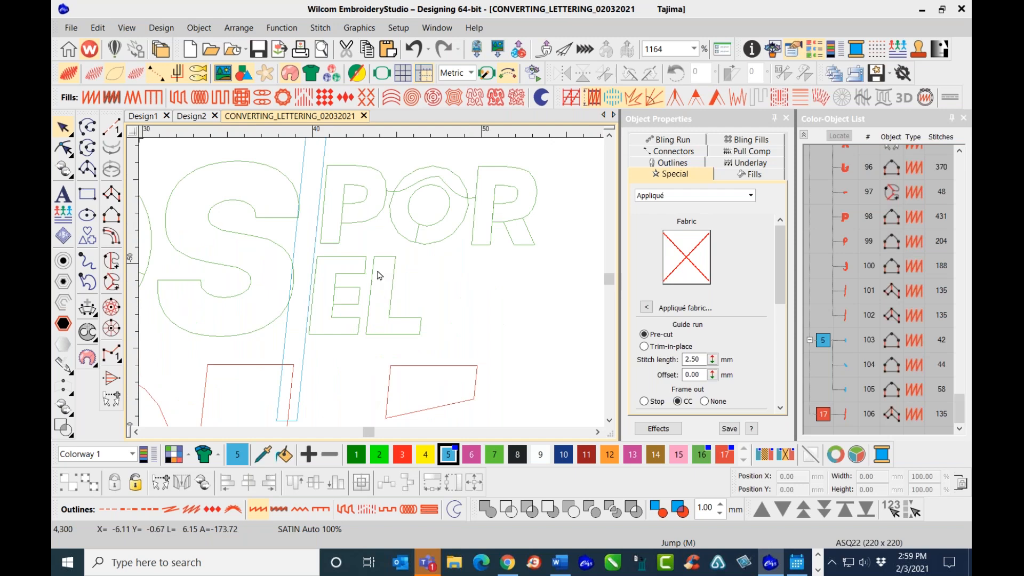
left_click(450, 186)
key("Delete")
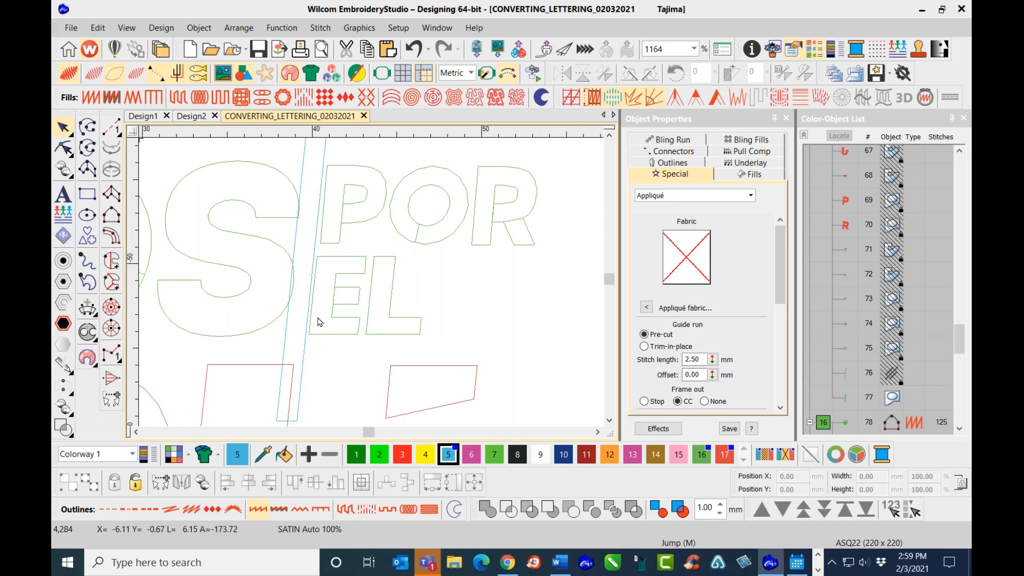
- Place a copy of the slanted spacing gauge in the gap between the E and the L of EL
left_click(305, 355)
left_click_drag(305, 354, 371, 349)
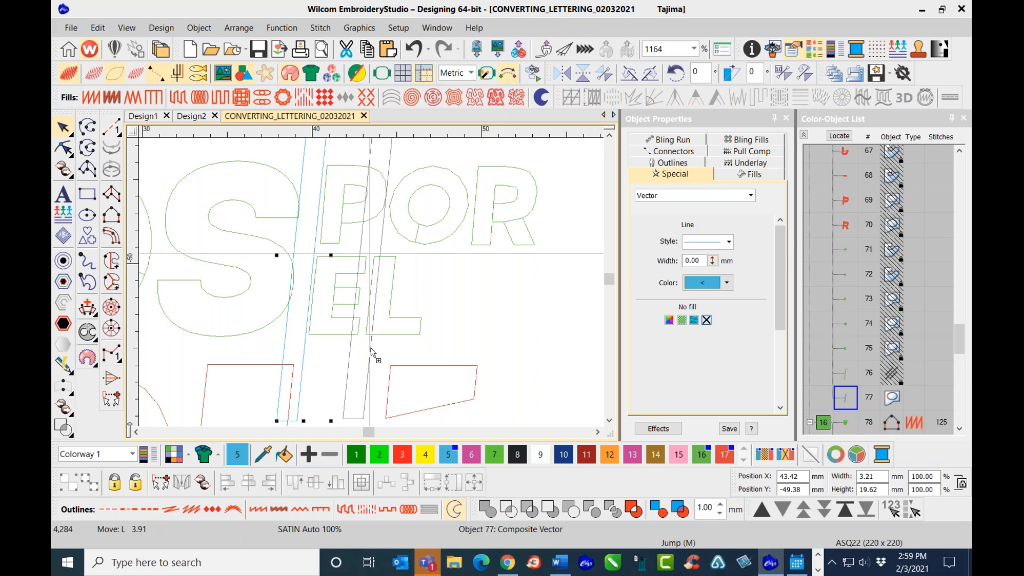
left_click_drag(371, 351, 371, 352)
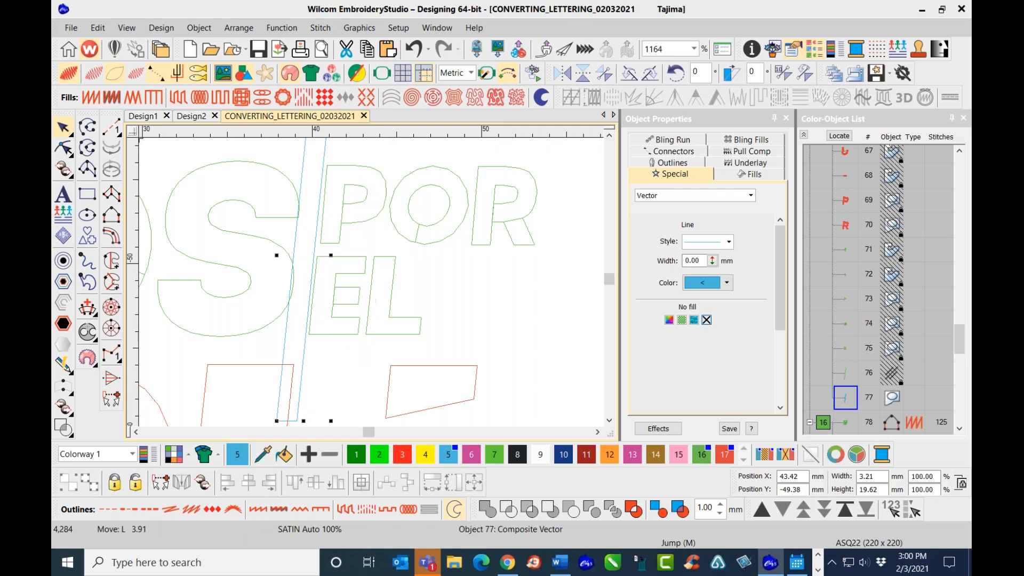
scroll(370, 349, "down", 4)
scroll(371, 287, "up", 3)
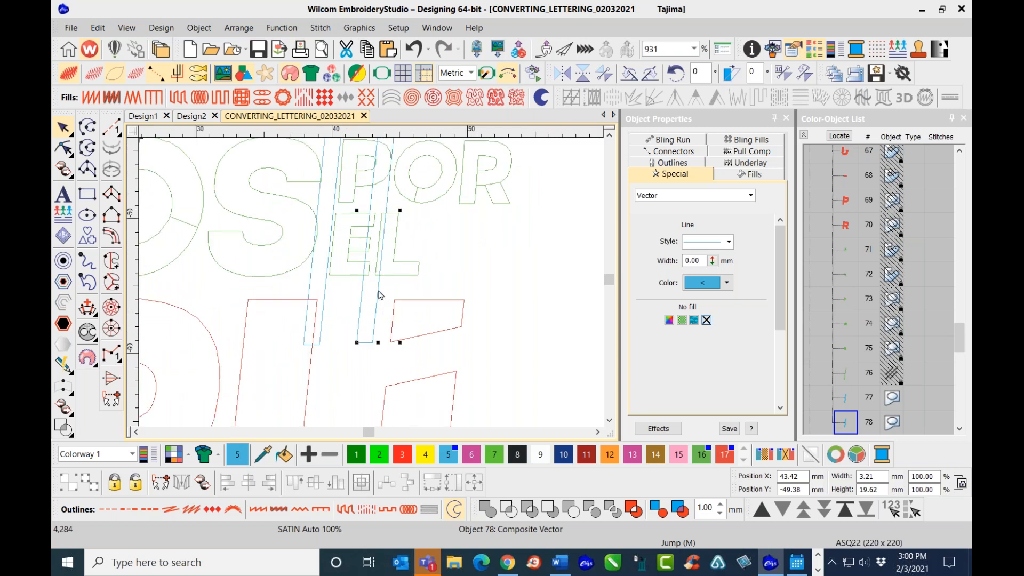
left_click_drag(382, 290, 384, 285)
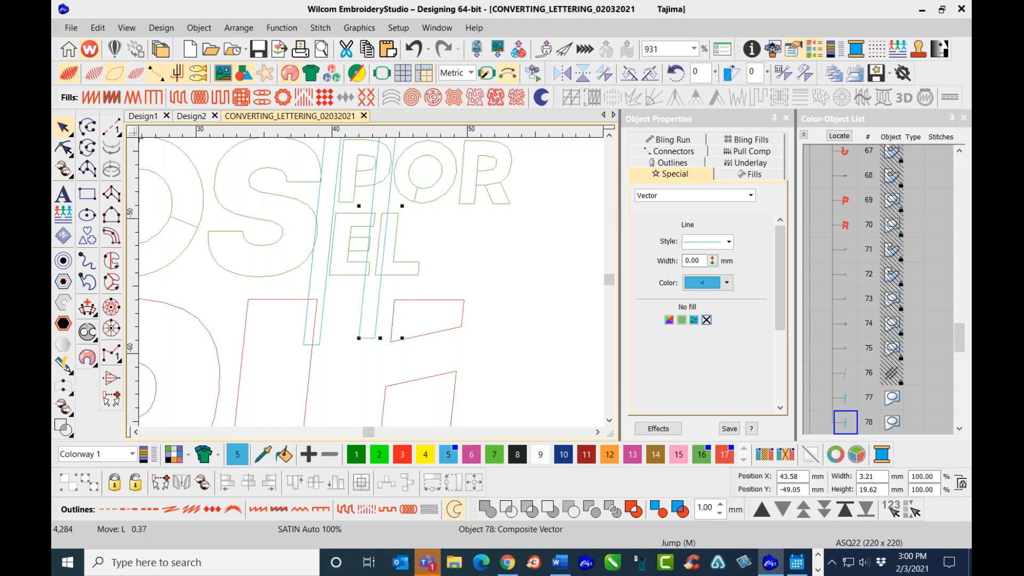
- Nudge the L of EL away from the E to an X position of 45.13 mm, against the copied gauge, and deselect it
left_click(411, 268)
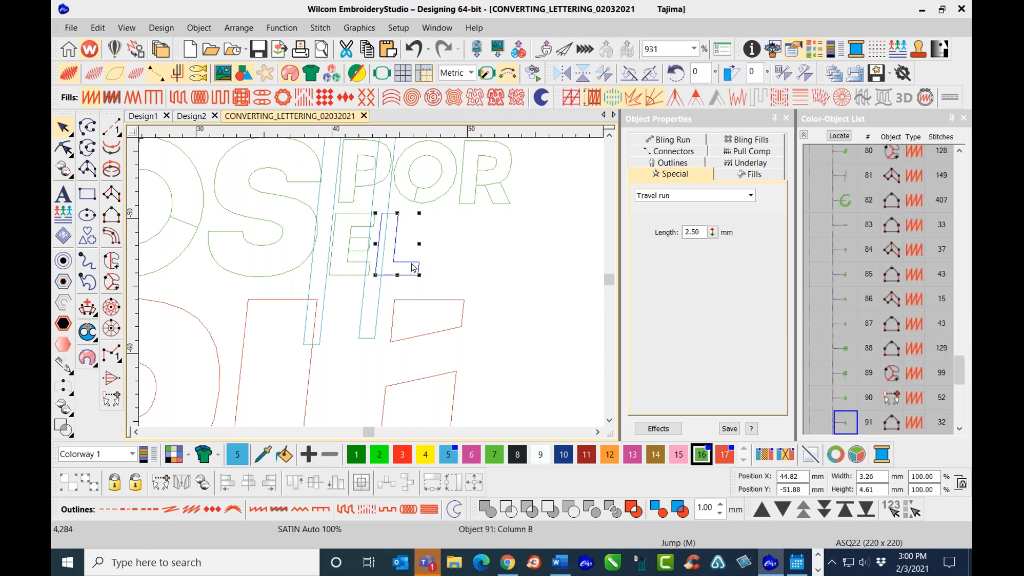
key("Right")
key("Right")
key("Right")
key("Right")
key("Right")
key("Right")
key("Right")
key("Right")
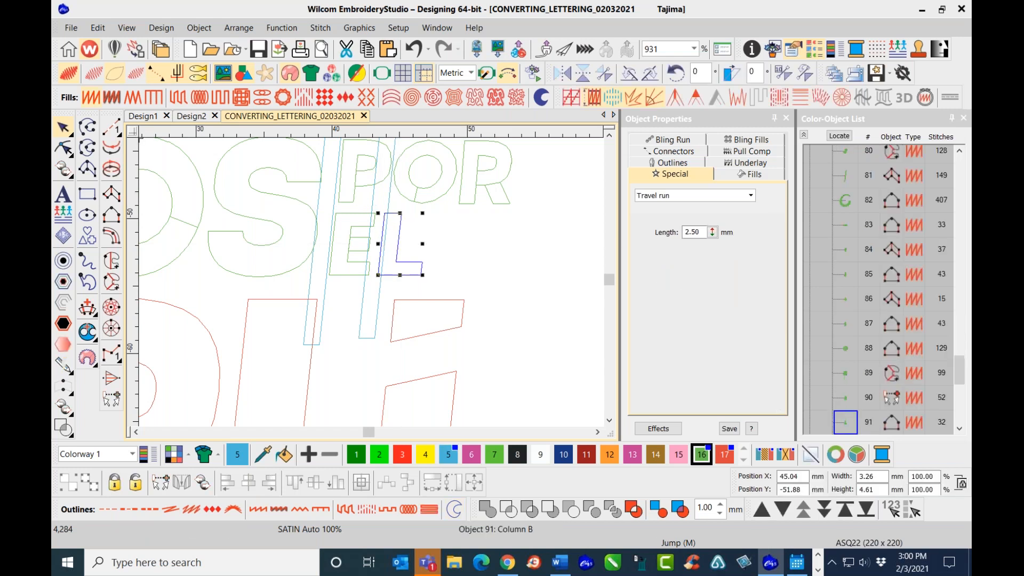
key("Right")
key("Right")
key("Right")
key("Right")
key("Right")
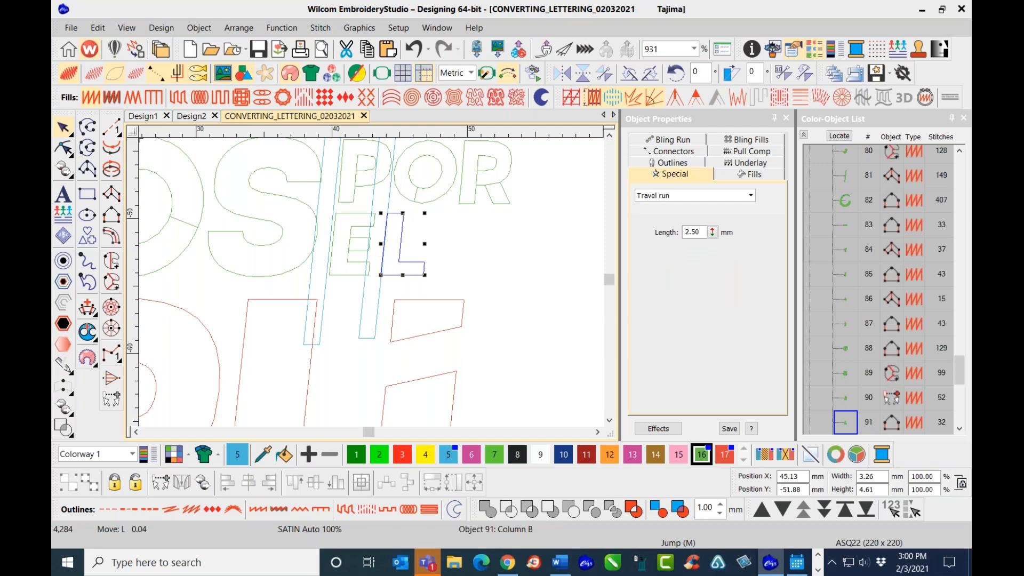
left_click(474, 264)
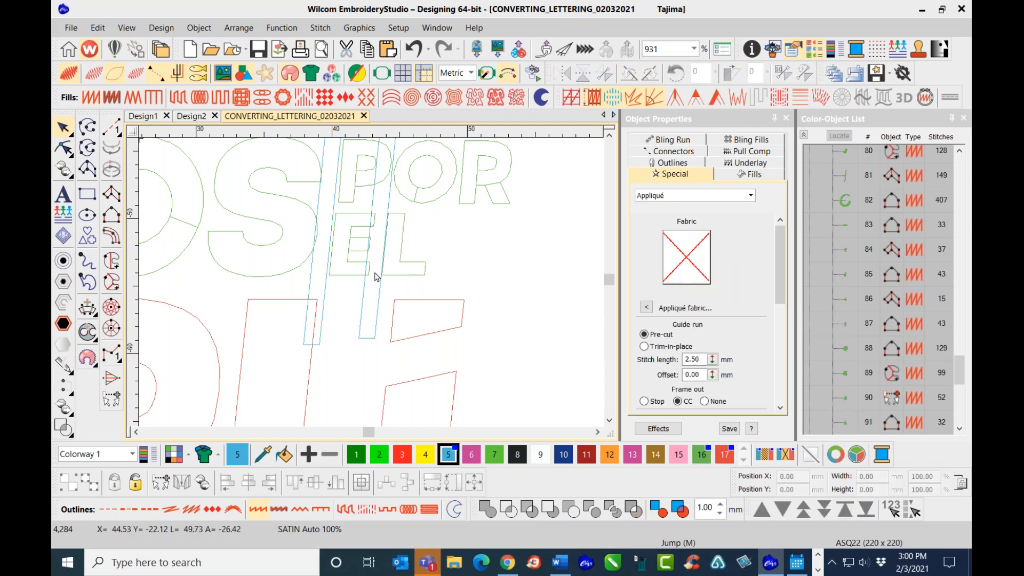
- Move the copied slanted spacing gauge from the gap in EL to the gap between the P and the O of POR
key("t")
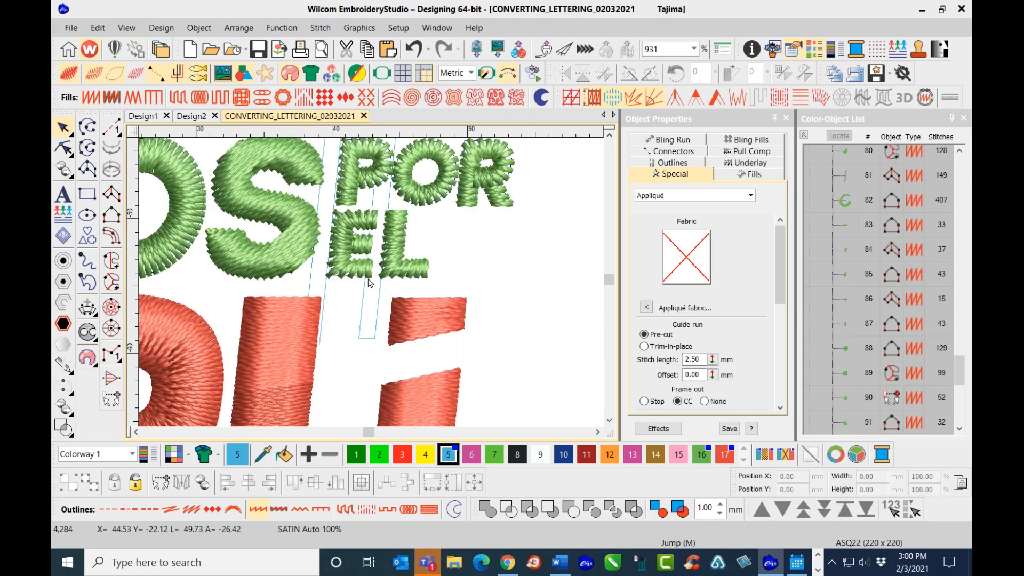
scroll(373, 288, "down", 3)
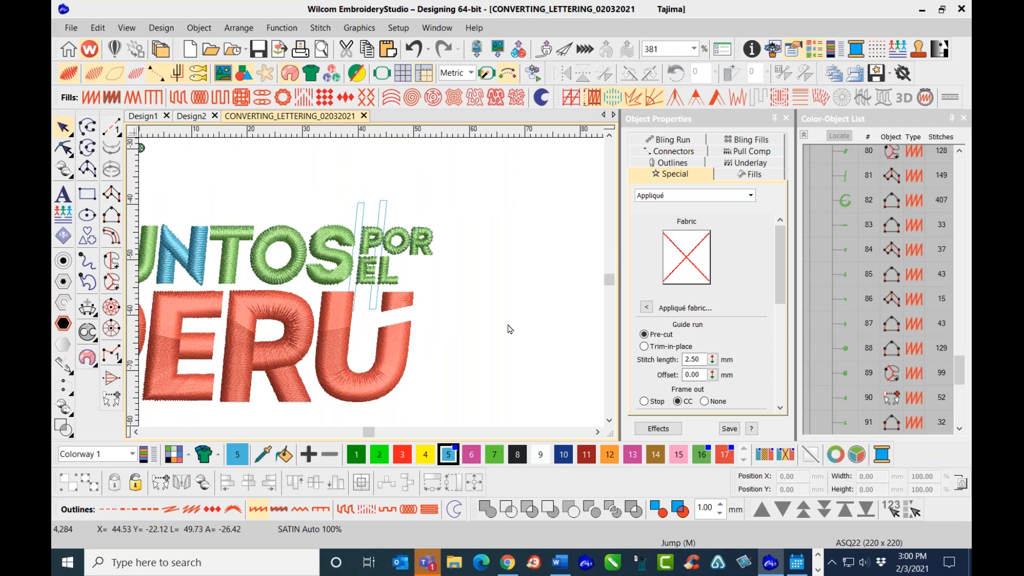
key("1")
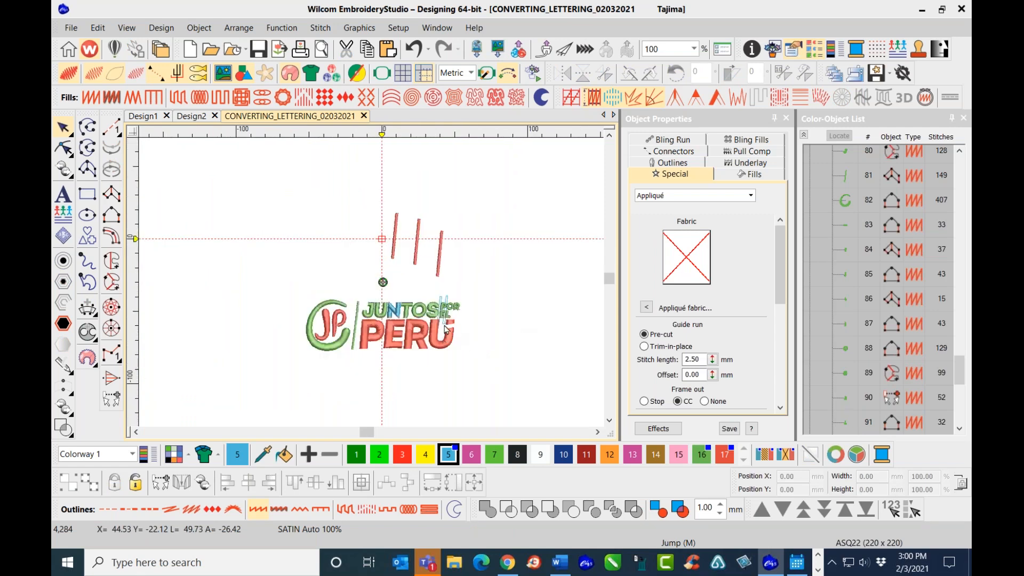
scroll(446, 328, "up", 5)
scroll(369, 258, "up", 4)
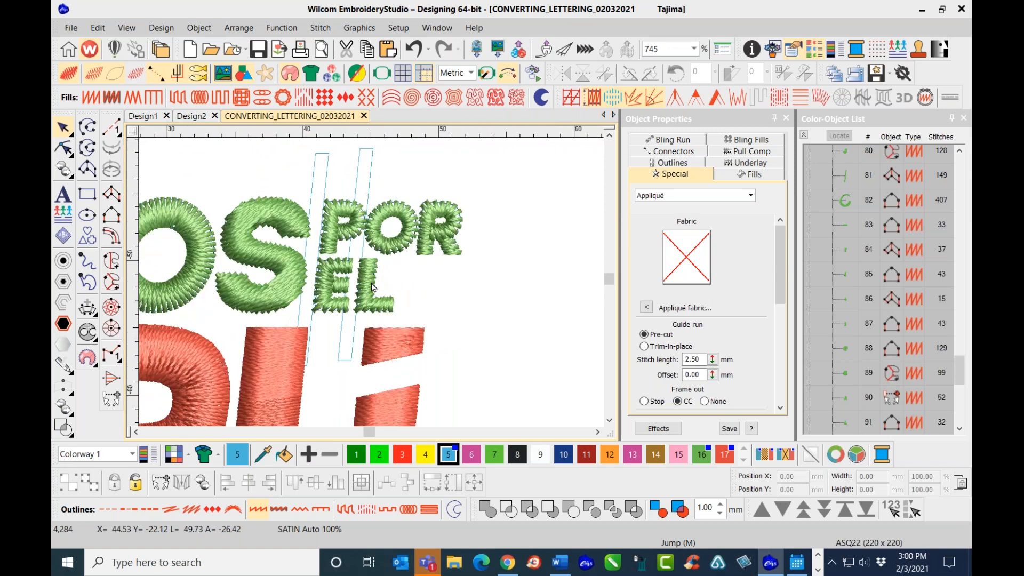
key("t")
scroll(369, 258, "up", 1)
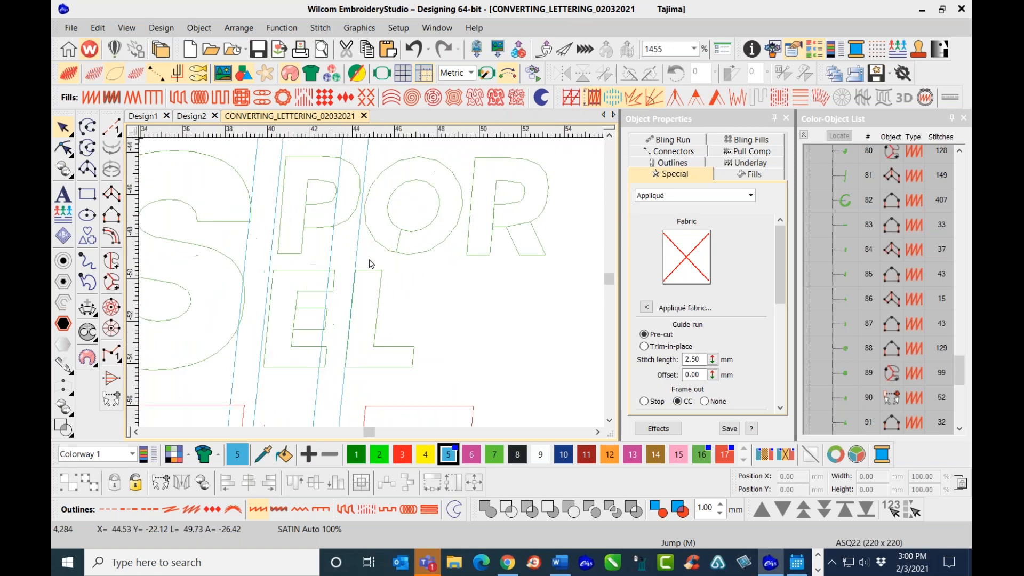
scroll(372, 286, "down", 1)
left_click(368, 291)
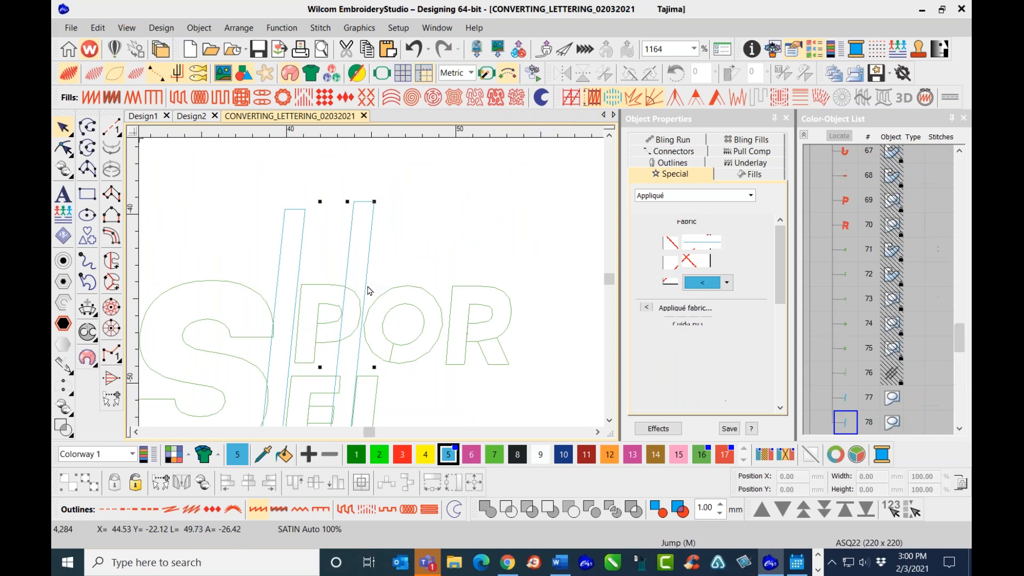
left_click_drag(367, 290, 384, 289)
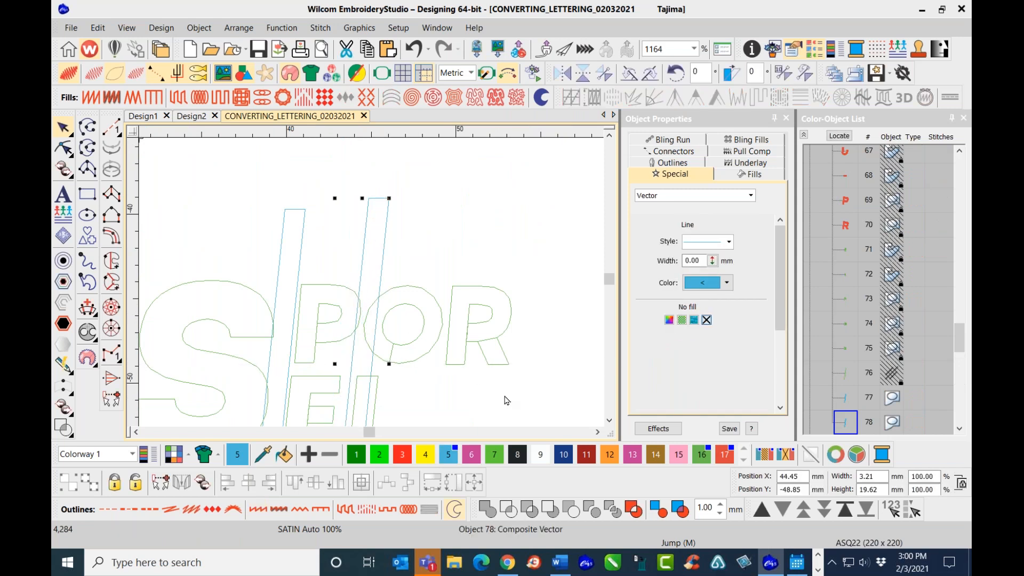
- Break apart the branched object that joins the P and the O of POR
left_click_drag(532, 377, 354, 278)
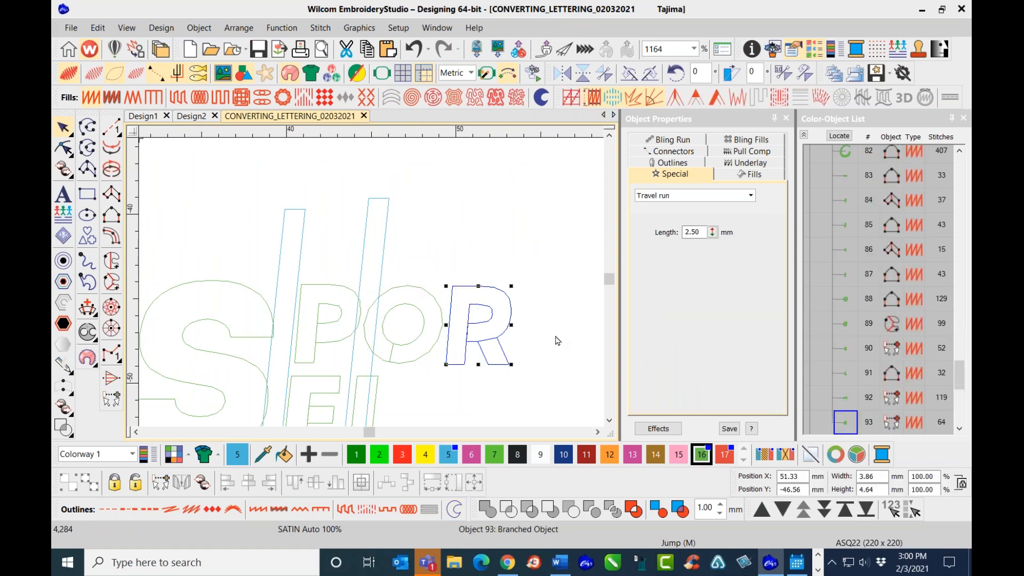
left_click_drag(537, 384, 372, 271)
left_click(425, 294, "ctrl")
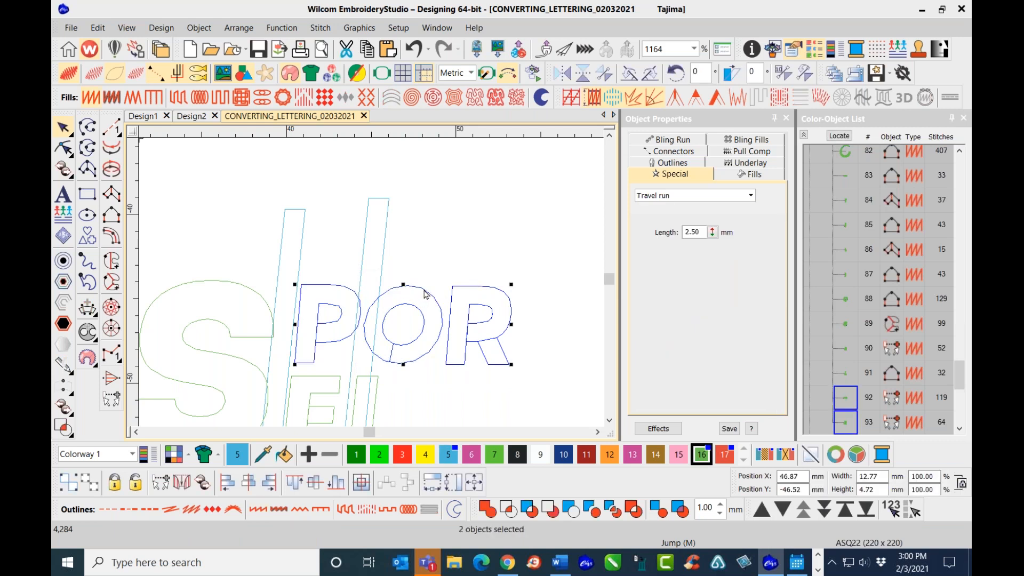
right_click(848, 408)
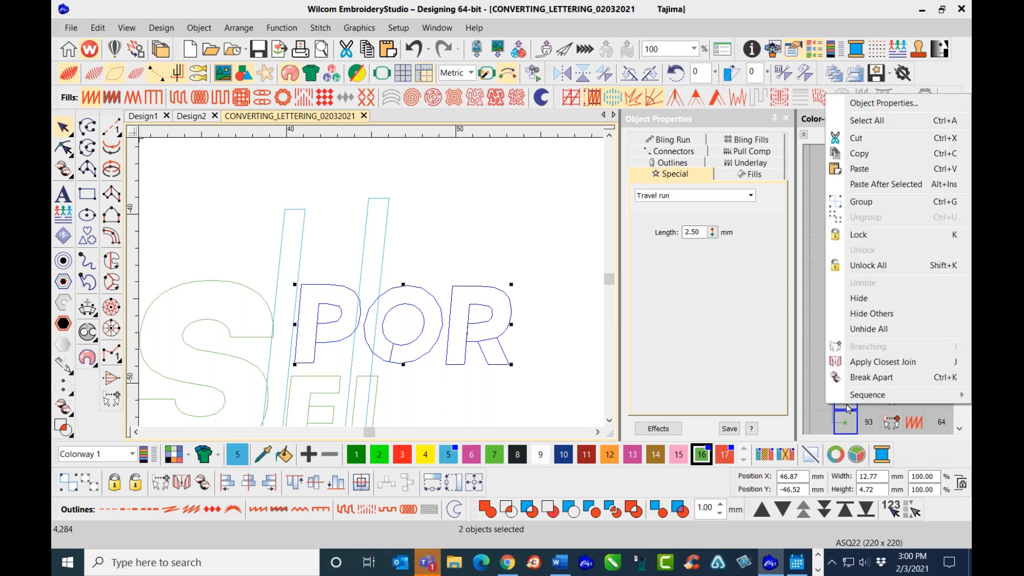
left_click(857, 378)
- Nudge the O and R of POR together away from the P to an X position of 49.28 mm, against the gauge, and deselect them
left_click_drag(544, 381, 358, 284)
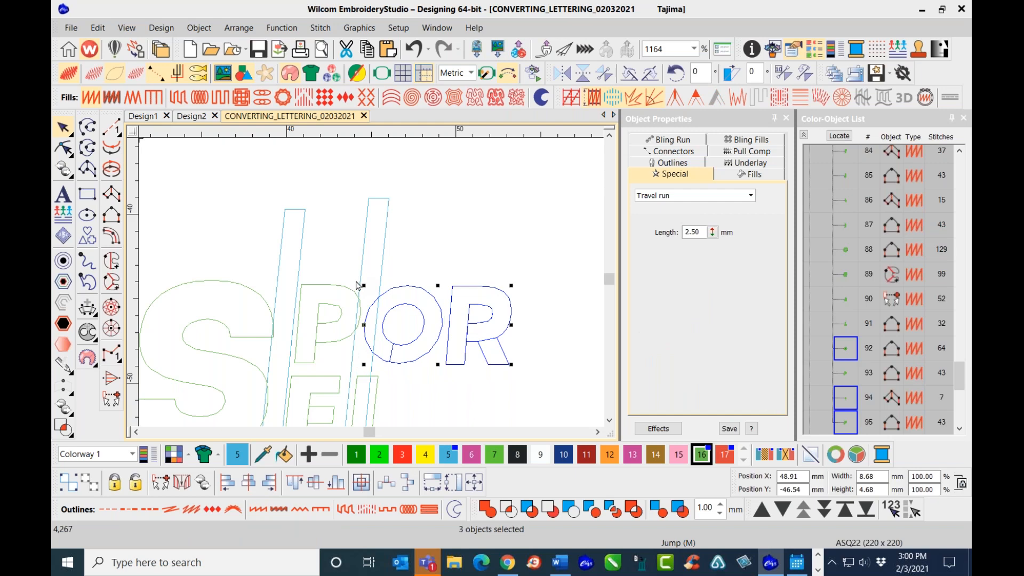
key("Right")
key("Right")
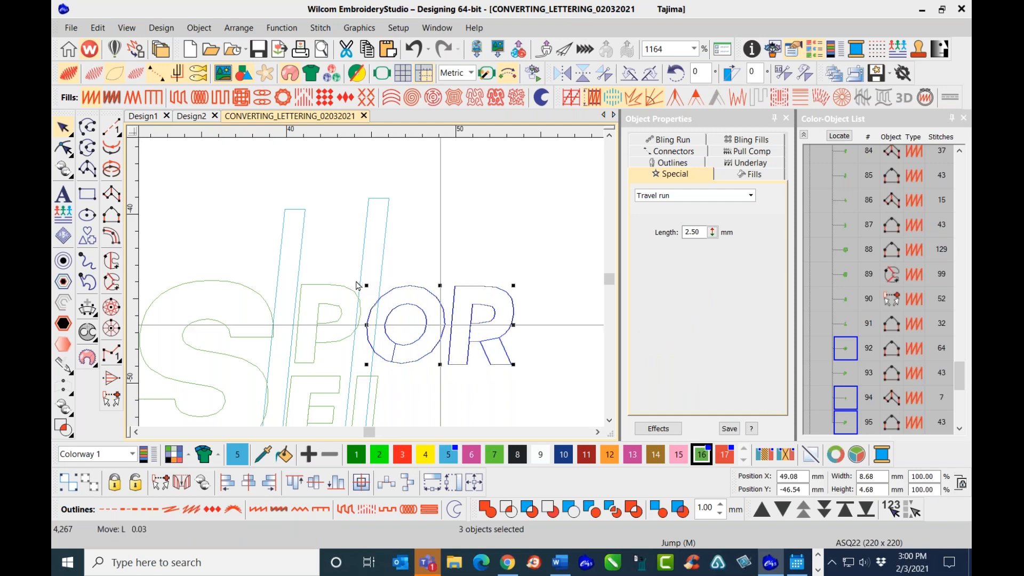
key("Right")
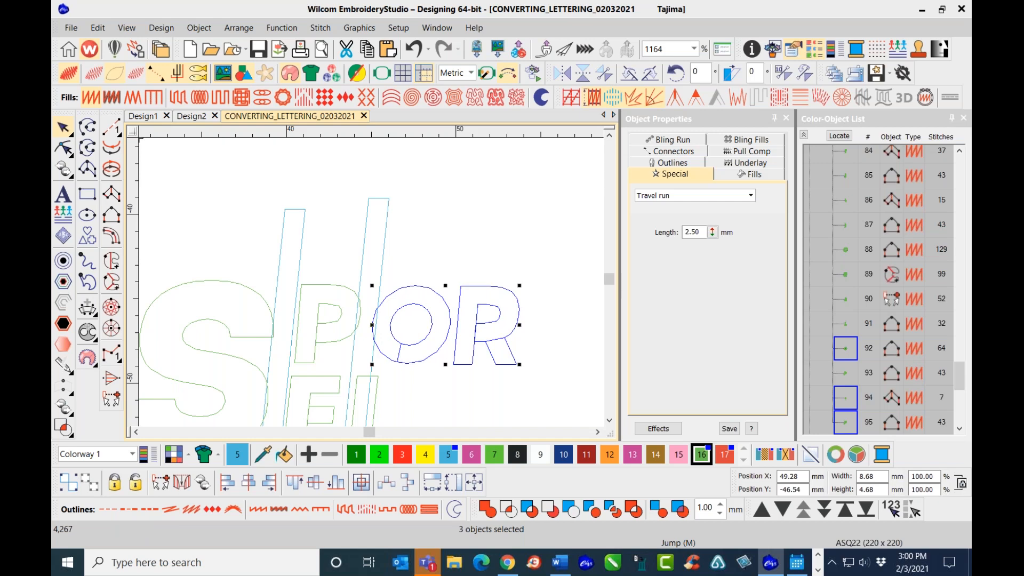
left_click(417, 269)
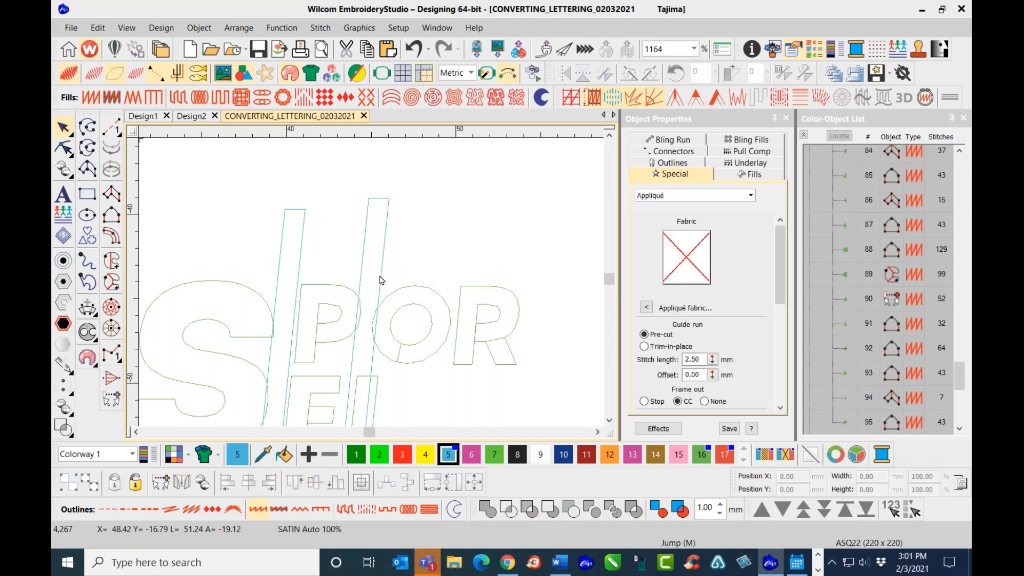
- Place a gauge copy between the O and the R of POR and nudge the R against it to an X position of 52.29 mm
left_click_drag(383, 274, 473, 288)
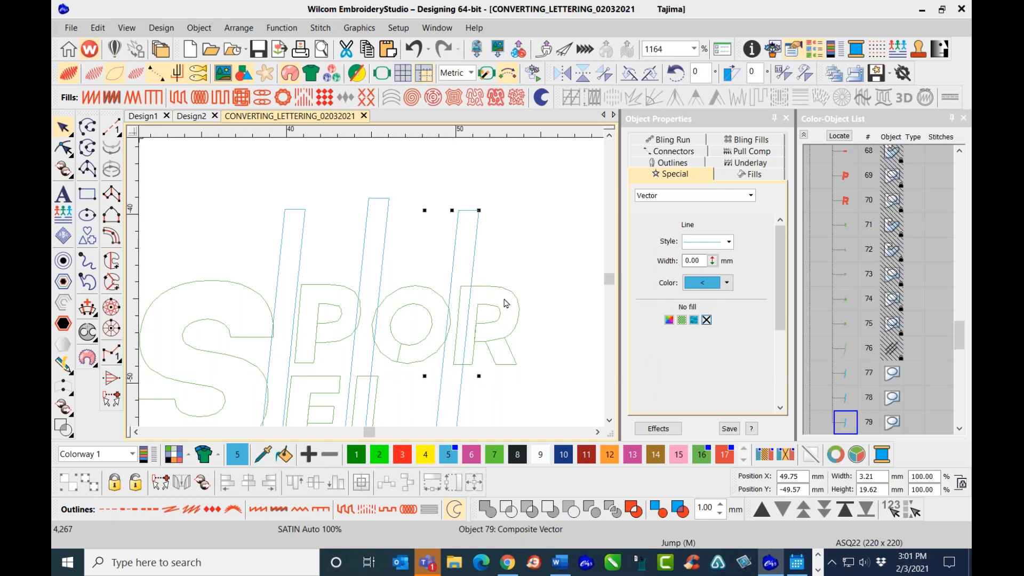
left_click_drag(549, 390, 452, 283)
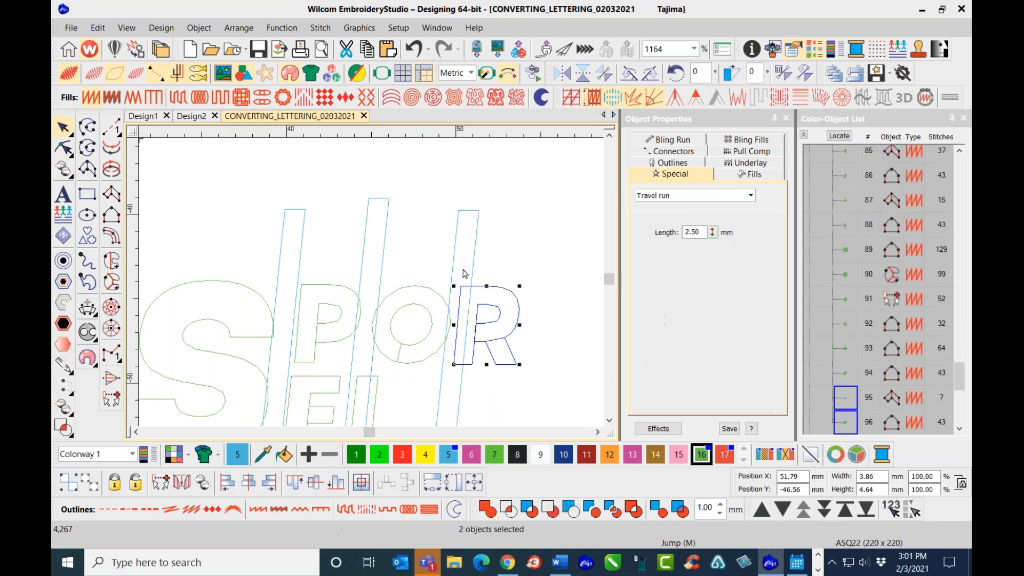
key("Right")
key("Right")
key("Right")
key("Right")
key("Right")
key("Right")
key("Right")
key("Right")
key("Right")
key("Right")
key("Right")
key("Right")
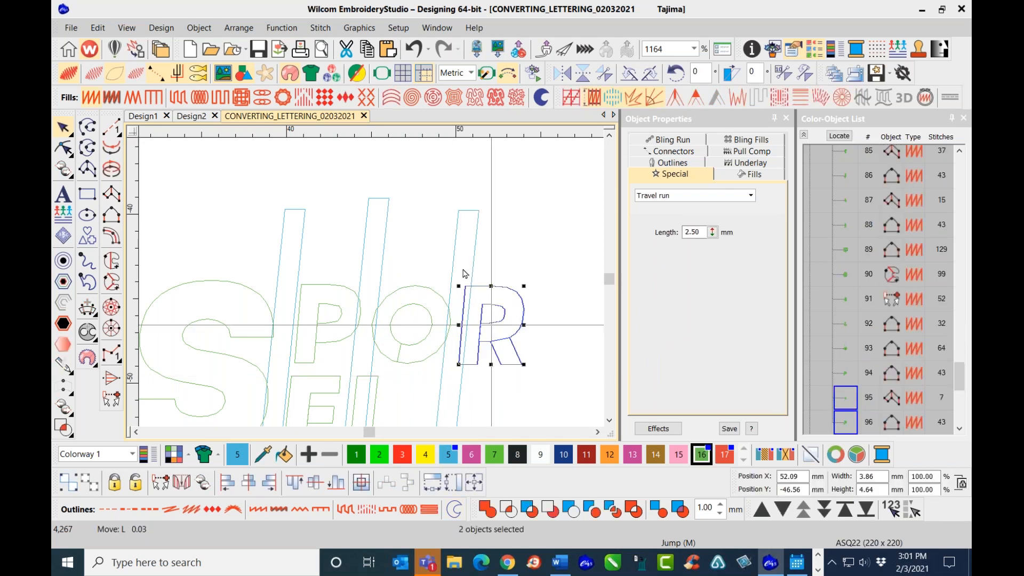
key("Right")
key("Right")
key("Right")
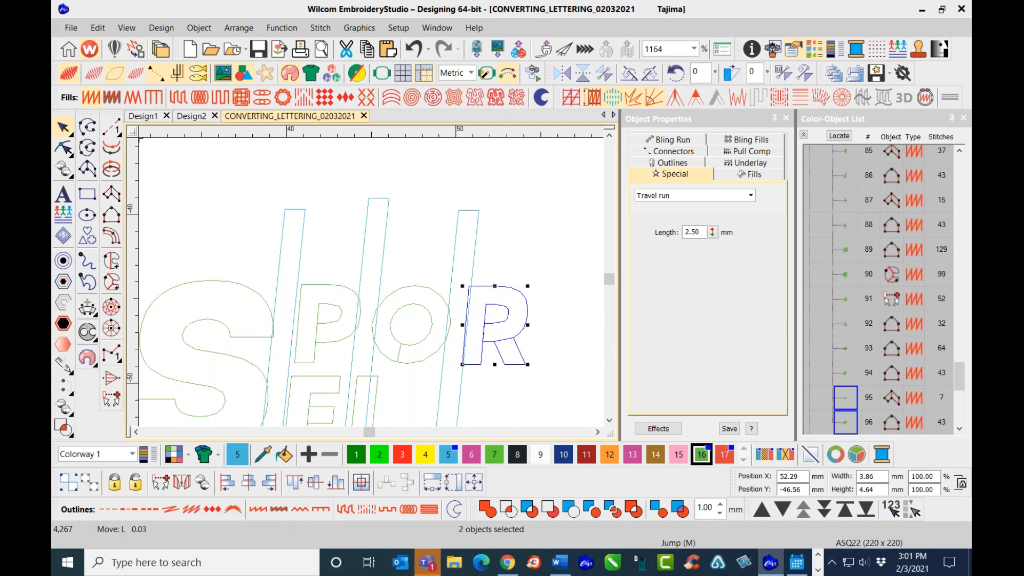
left_click(515, 254)
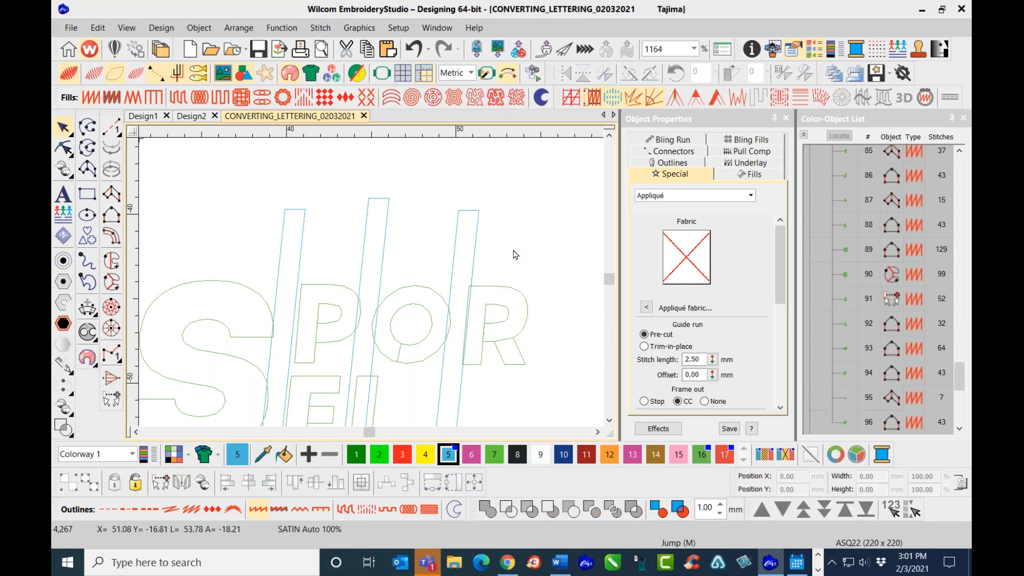
- Return to the stitched view and select all the letters of POR EL without the spacing gauges
key("t")
scroll(375, 306, "down", 3)
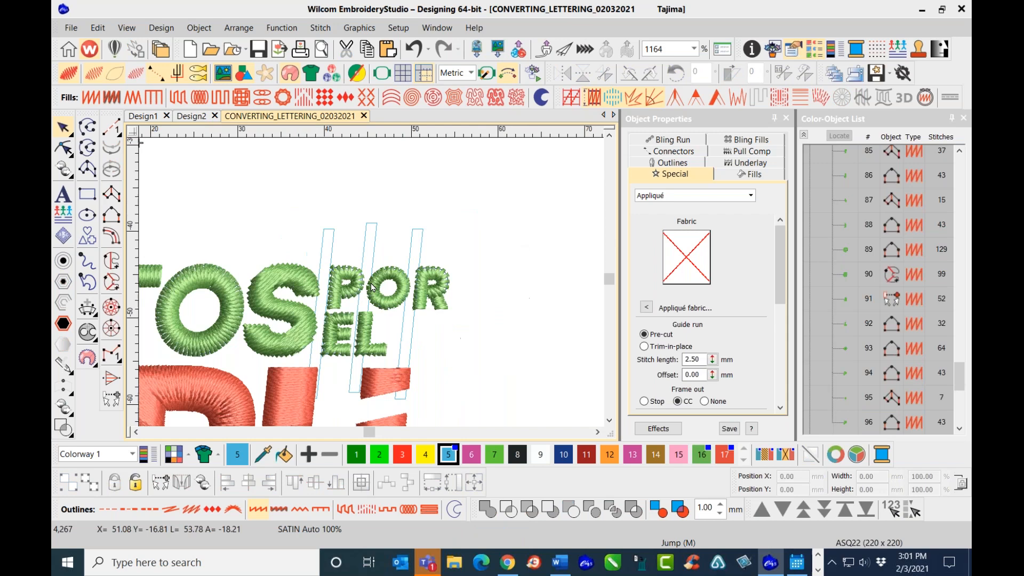
scroll(368, 308, "down", 1)
left_click_drag(477, 327, 312, 231)
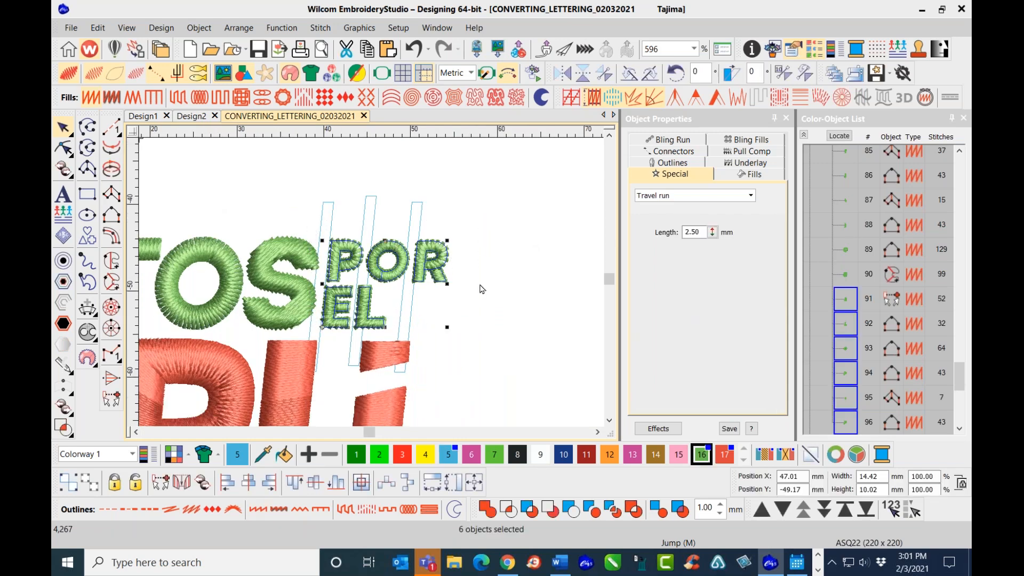
left_click_drag(479, 335, 320, 236)
scroll(393, 280, "up", 2)
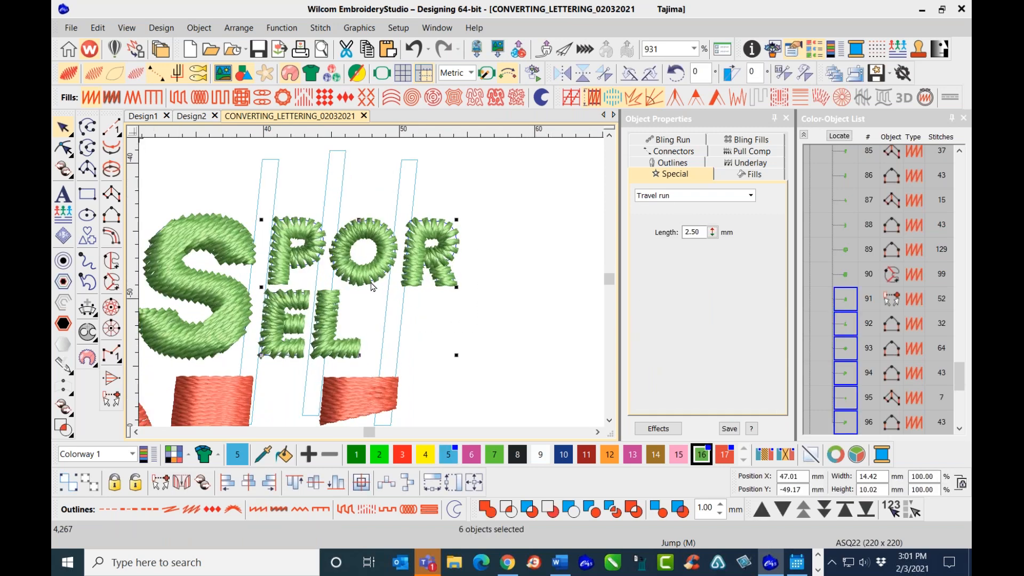
- Turn off fractional spacing for the selected small POR EL letters and check their stitch shortening settings
left_click(654, 98)
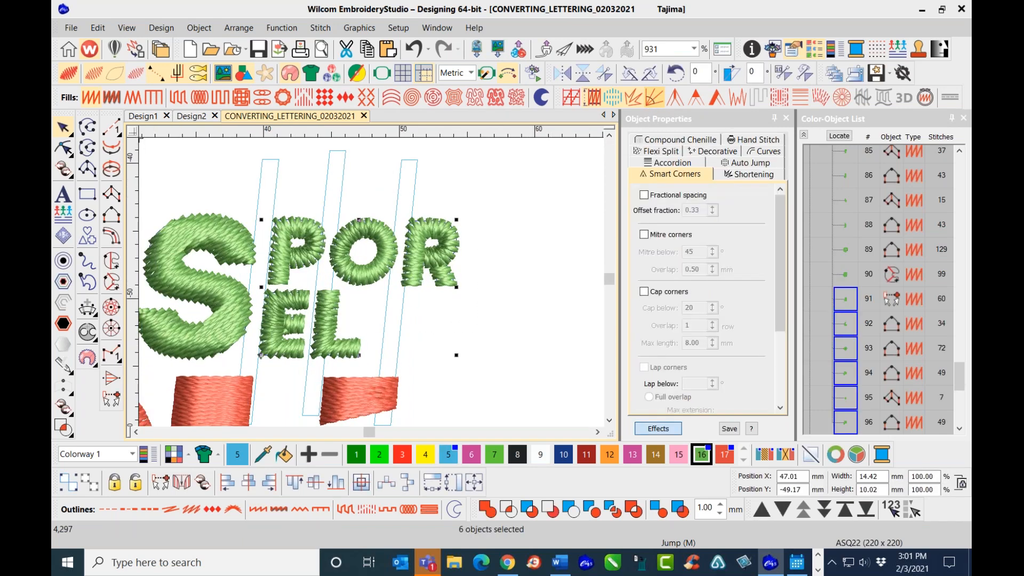
right_click(635, 101)
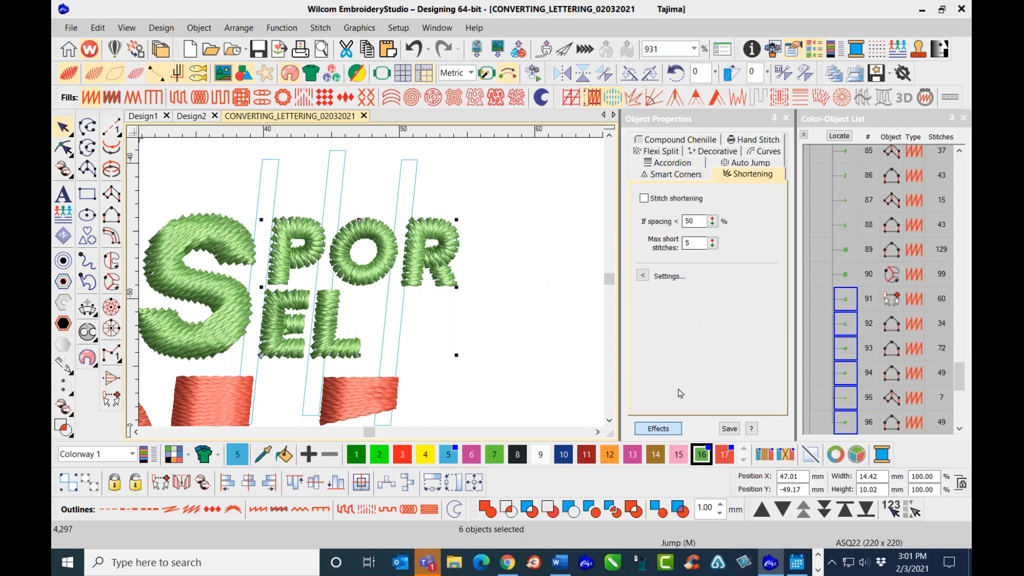
left_click(661, 429)
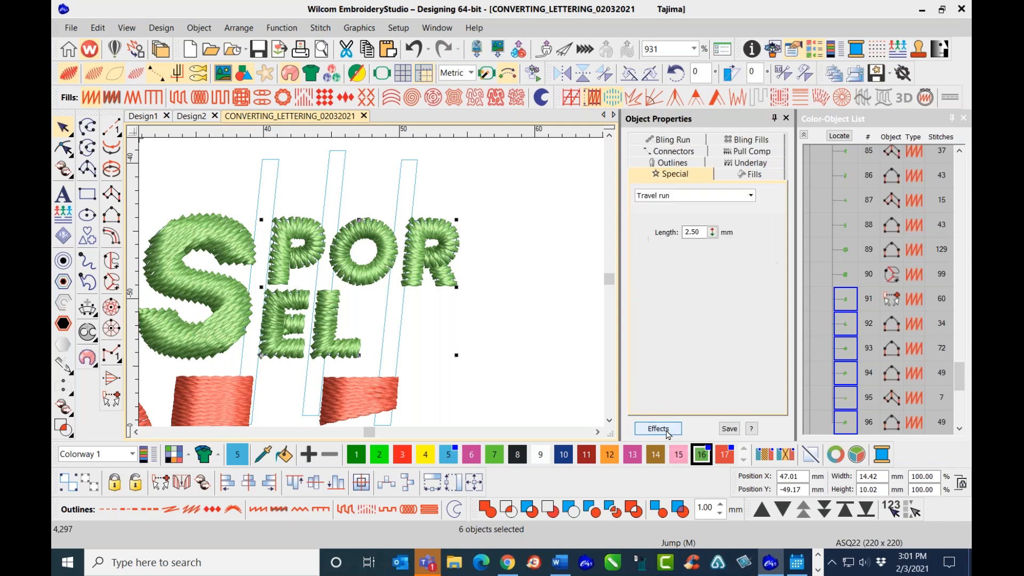
- Set the satin fill's auto spacing adjustment to 80% for the selected POR EL letters and deselect them
left_click(749, 175)
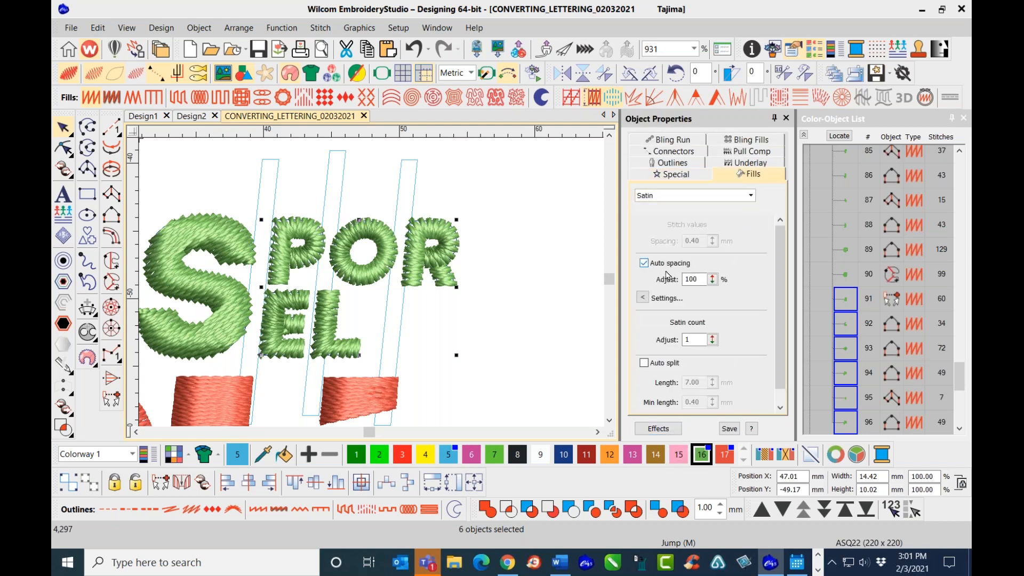
left_click_drag(700, 280, 654, 284)
key("Return")
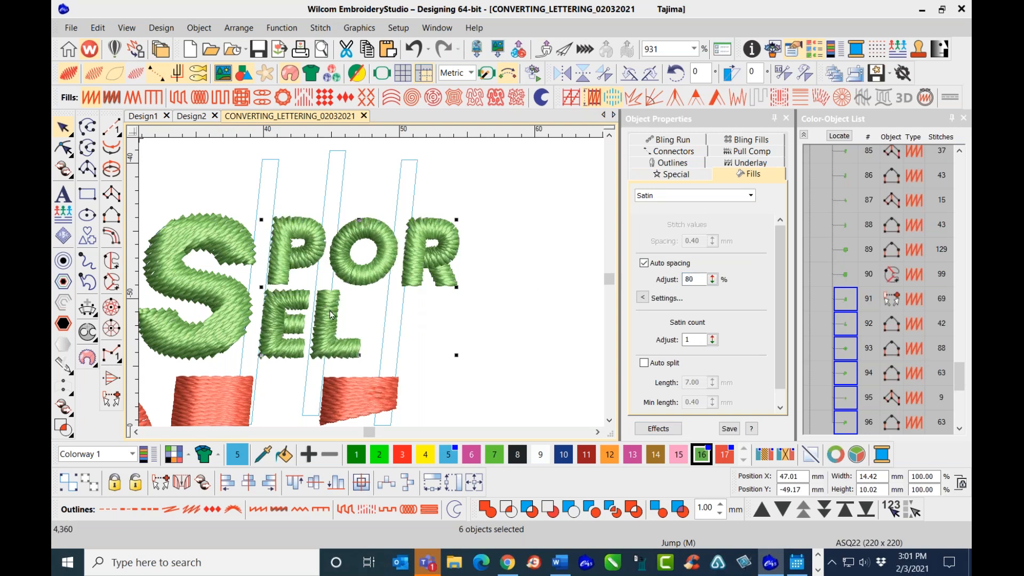
left_click(495, 291)
scroll(496, 274, "down", 1)
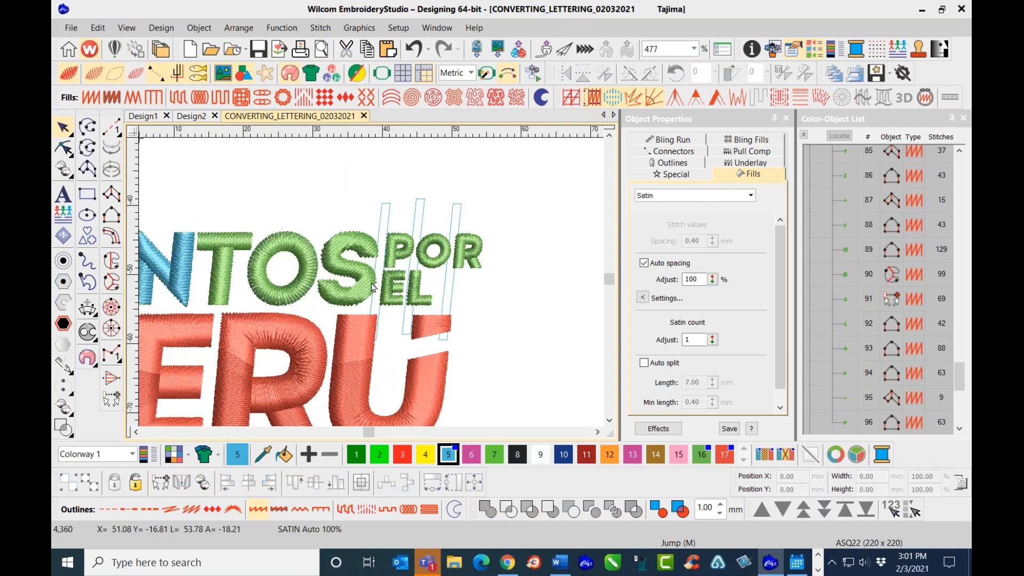
- Float the Edit Tools and reduce the large green S before POR EL to a single stitch angle
scroll(352, 306, "up", 1)
left_click(383, 294)
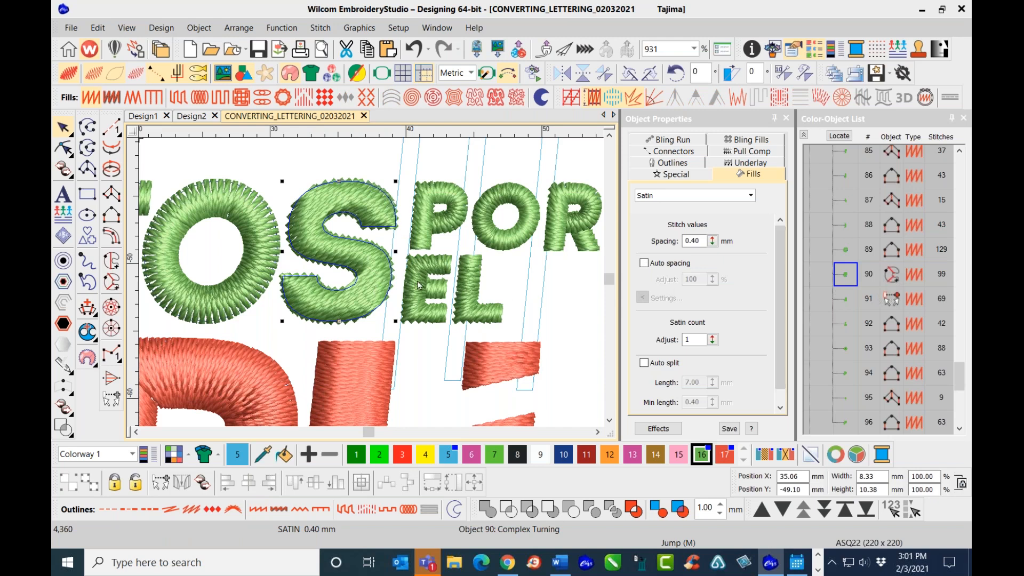
left_click(72, 179)
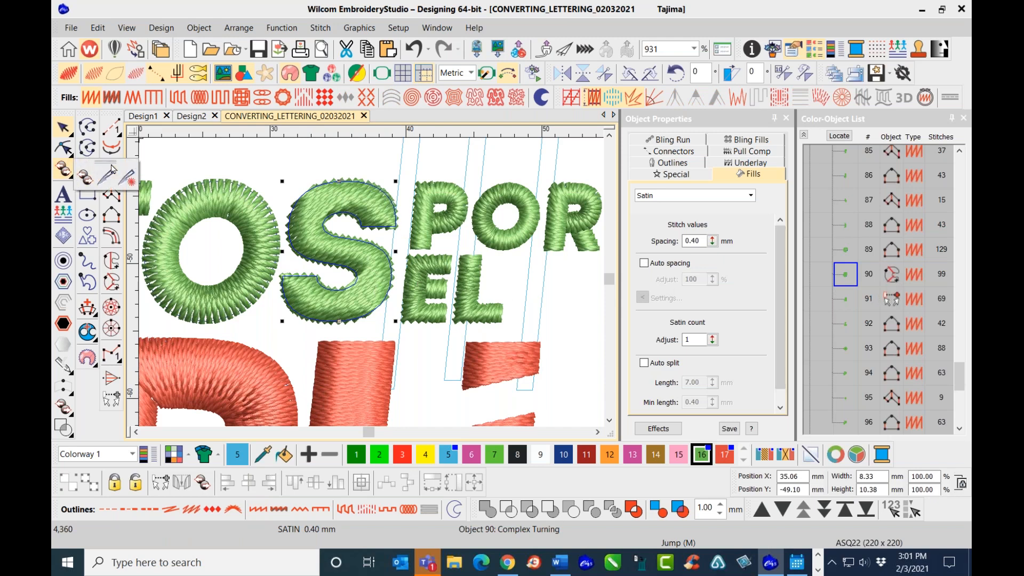
left_click_drag(108, 167, 506, 148)
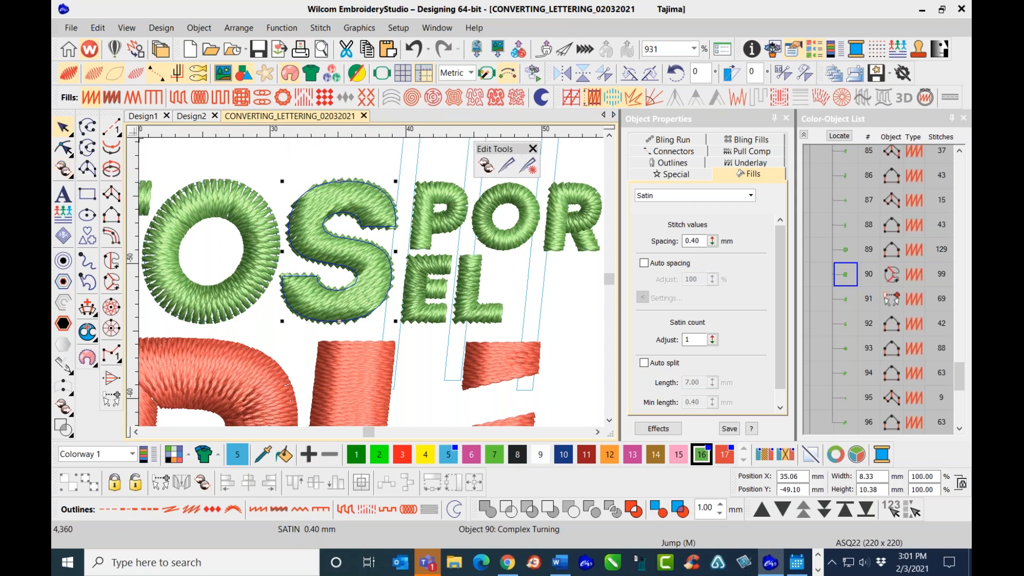
left_click(529, 168)
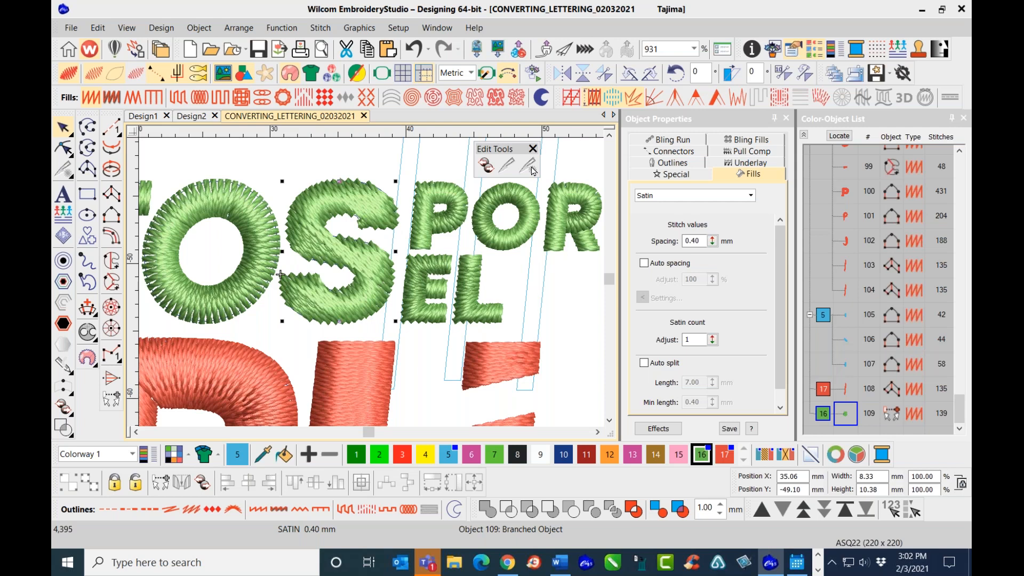
- Reshape the large S and reposition its single stitch angle line across the lower-right curve
left_click(87, 308)
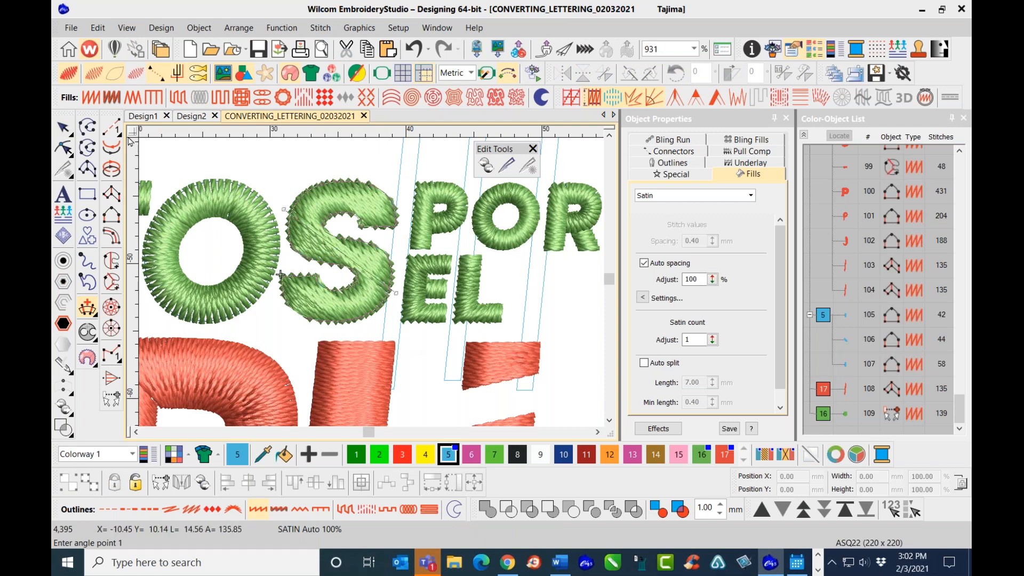
left_click(65, 132)
left_click(64, 148)
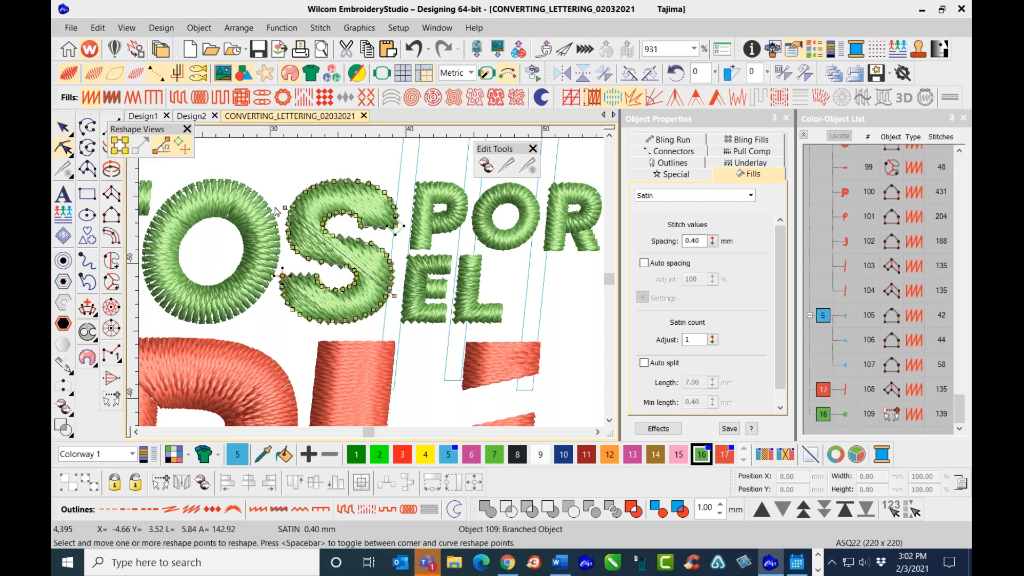
left_click_drag(284, 211, 393, 301)
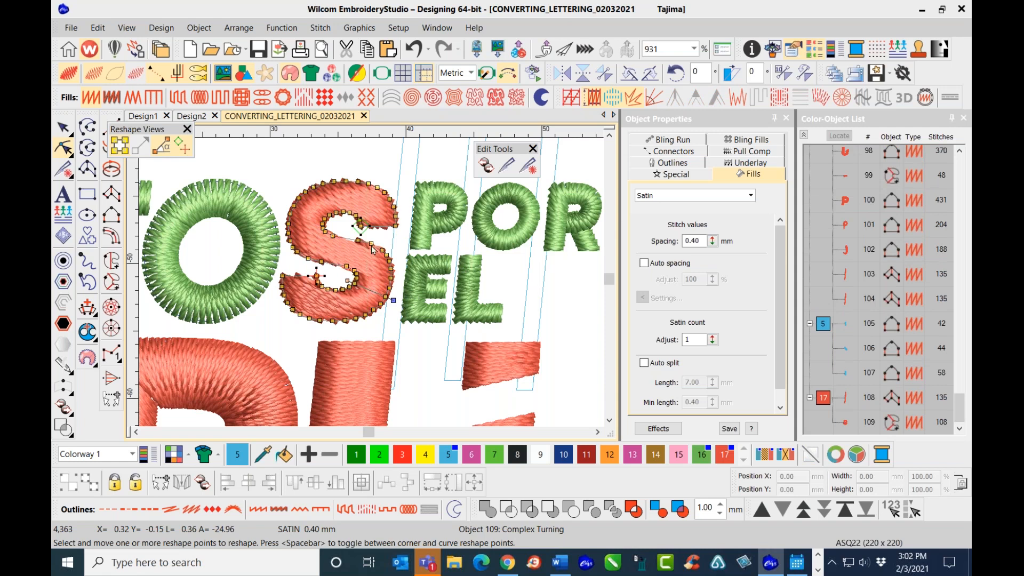
- Add several stitch angle lines across the curves of the large S so the satin turns along the letter
left_click(91, 307)
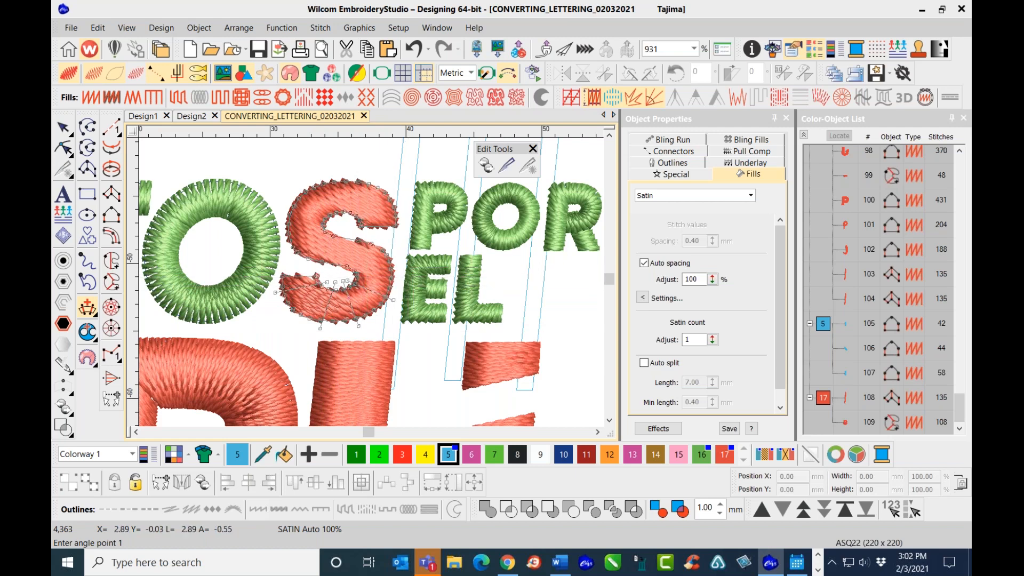
left_click(408, 277)
left_click(335, 250)
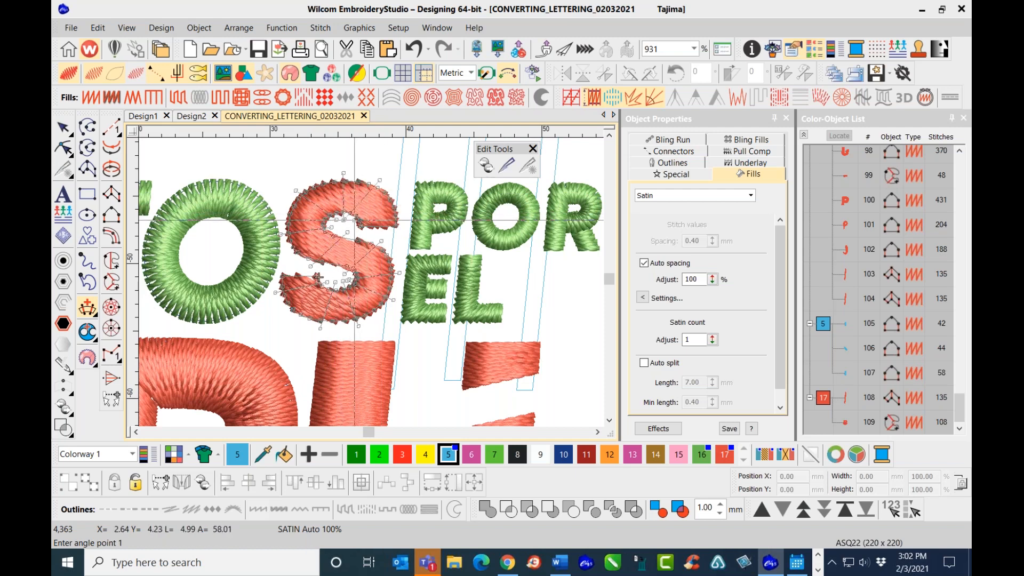
left_click(406, 207)
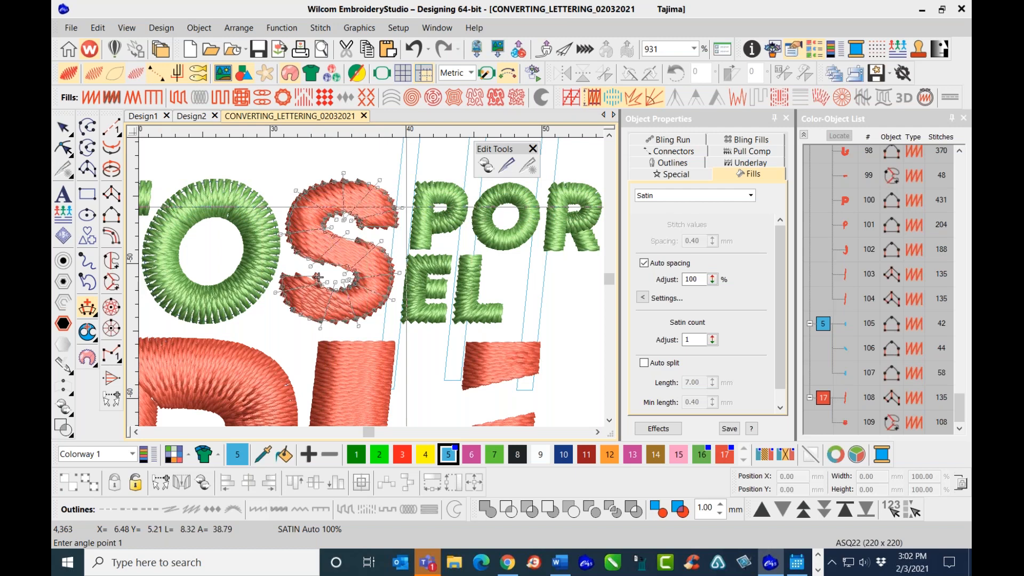
key("h")
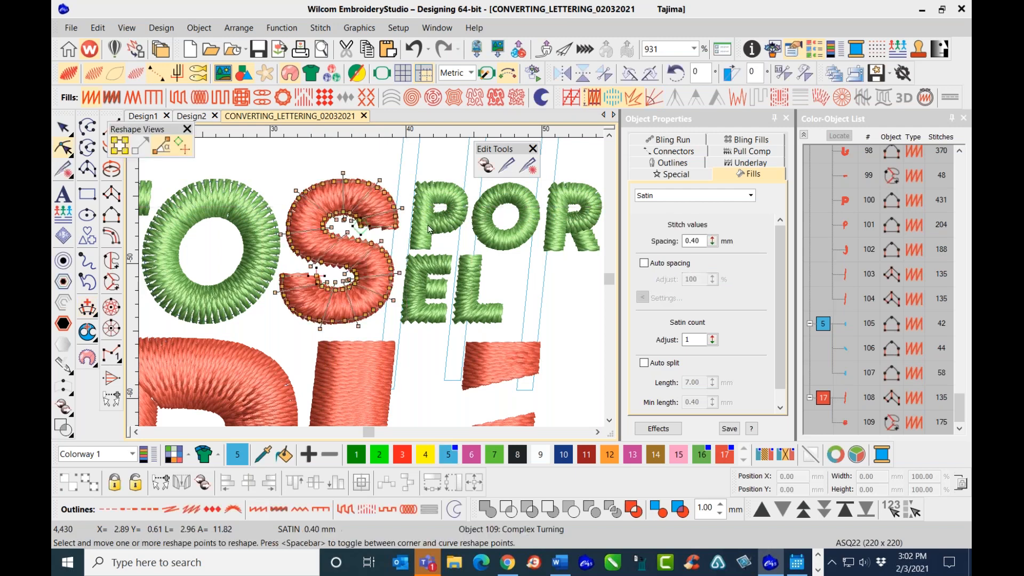
left_click(63, 127)
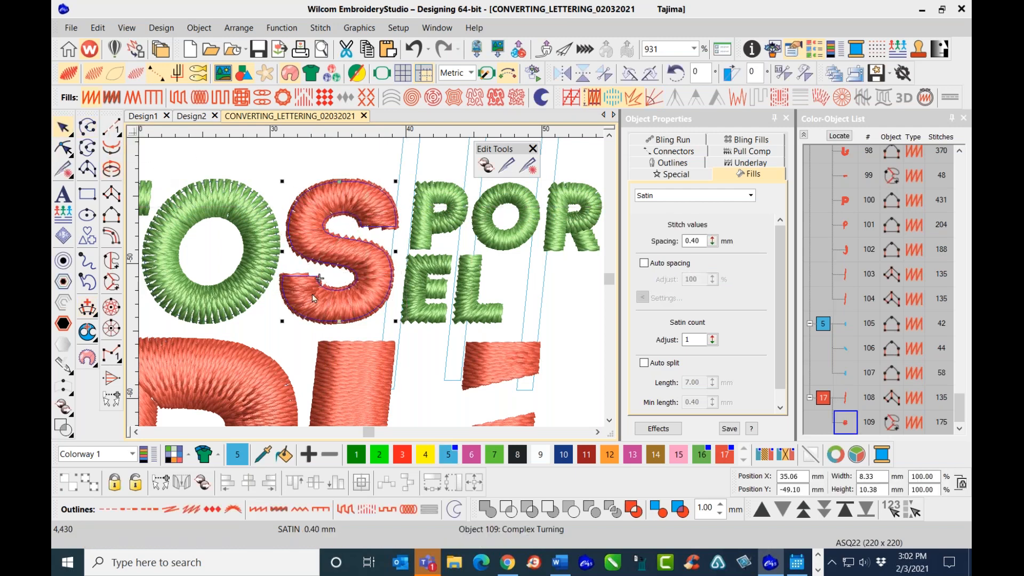
- Reshape the S by lowering the outer end of its last stitch angle and the corner node at its lower tip
left_click(65, 149)
scroll(325, 290, "up", 3)
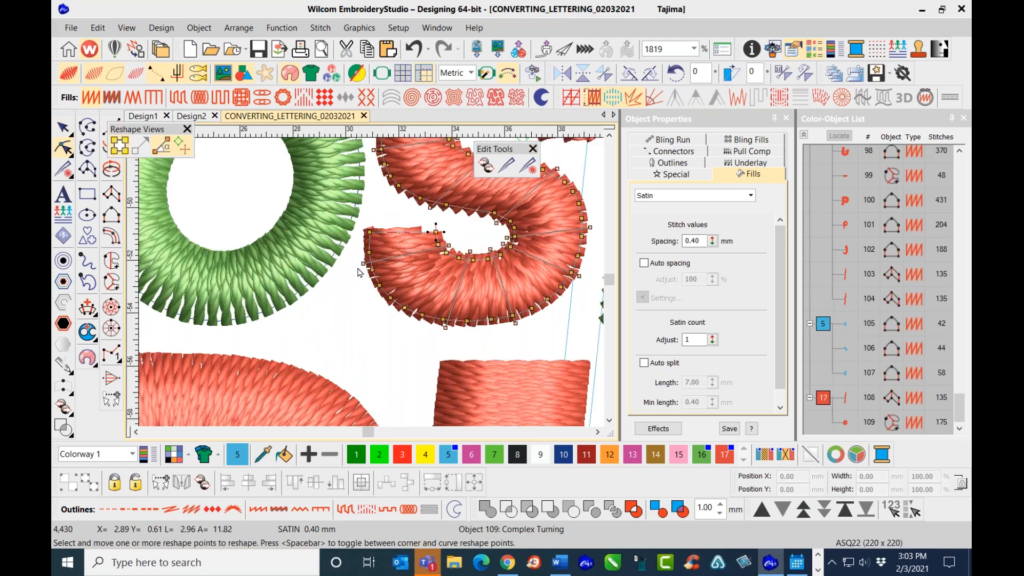
left_click_drag(364, 264, 364, 279)
scroll(449, 258, "down", 1)
scroll(372, 281, "down", 2)
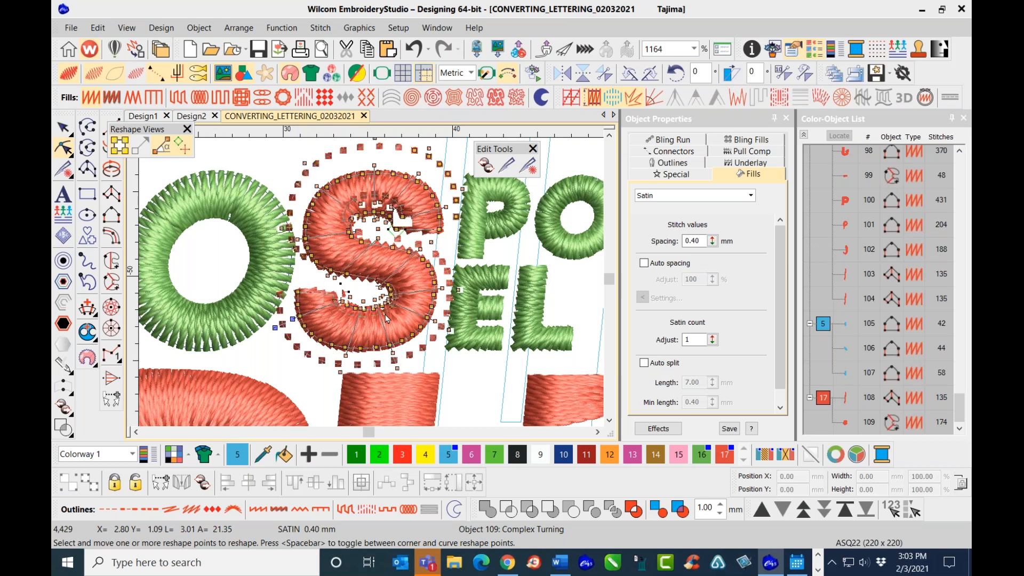
scroll(369, 283, "up", 1)
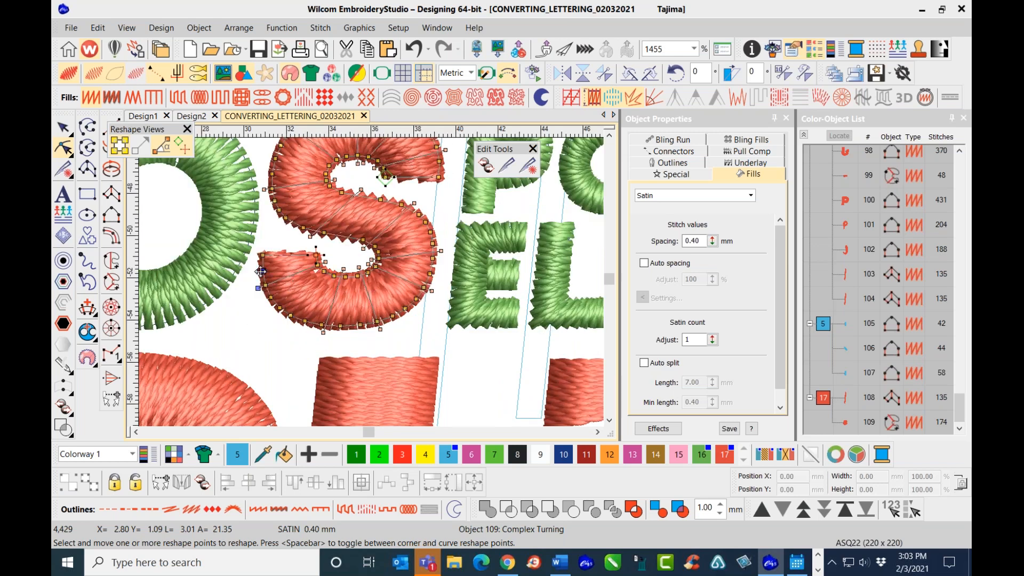
left_click_drag(263, 255, 263, 259)
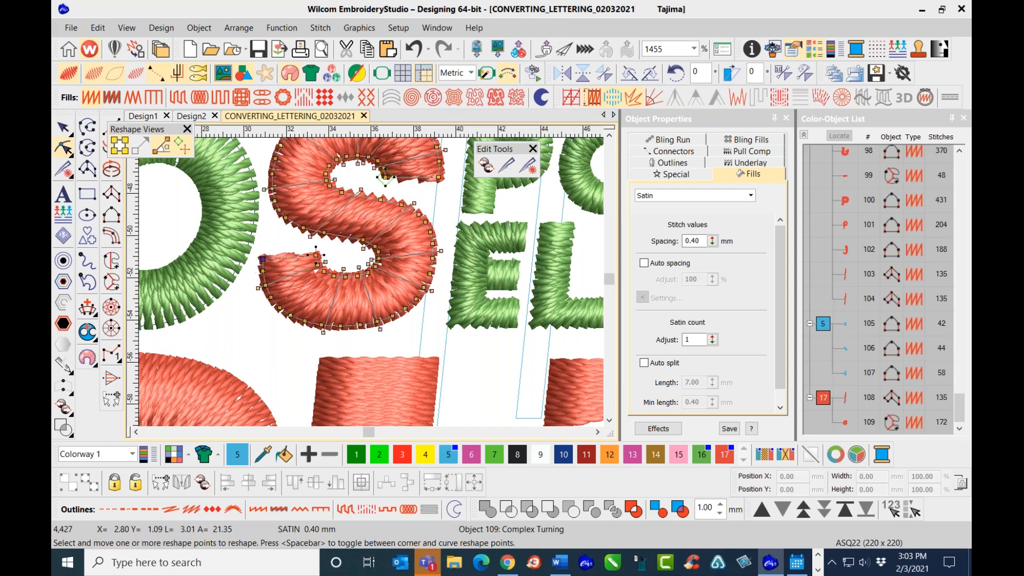
- Convert the S's outline nodes from the lower tip around the outer curve to the upper inner end into curve points
left_click(261, 271)
left_click(384, 168, "shift")
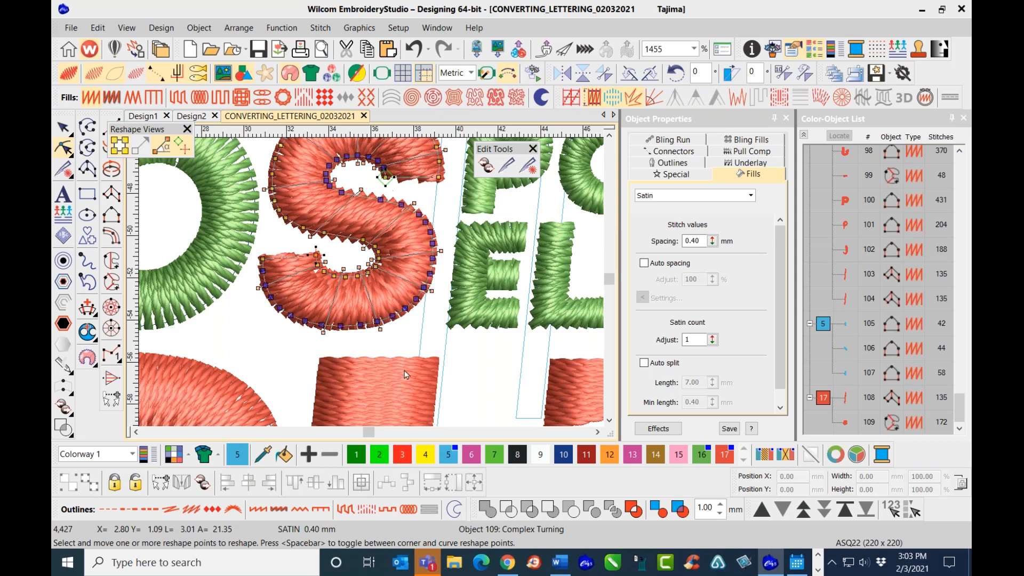
key("space")
left_click(275, 342)
- Convert the nodes on the S's other side, from the lower inner edge to the upper tip, into curve points and check the outline
left_click_drag(319, 272, 415, 203)
left_click(440, 161, "shift")
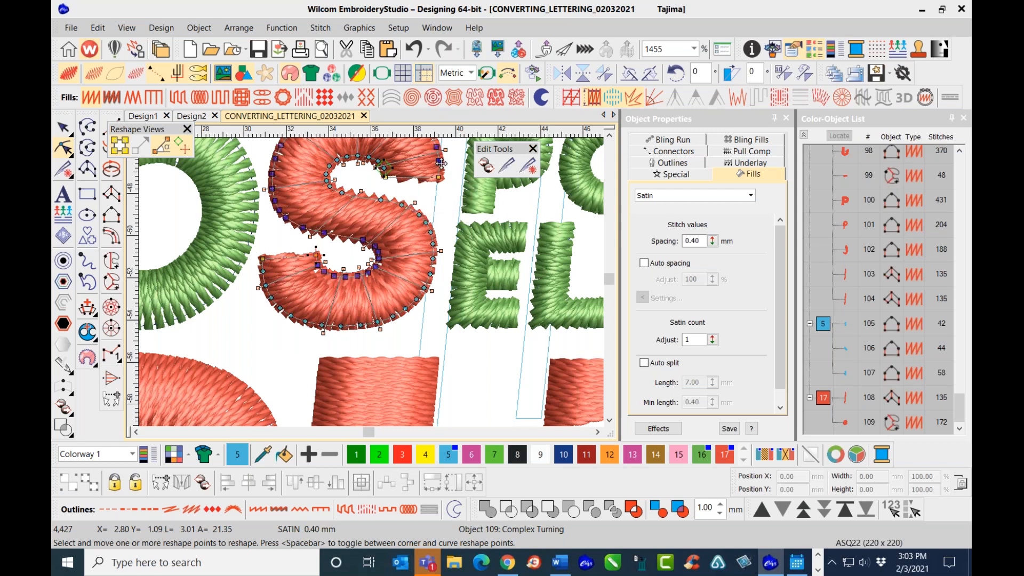
key("space")
left_click(245, 318)
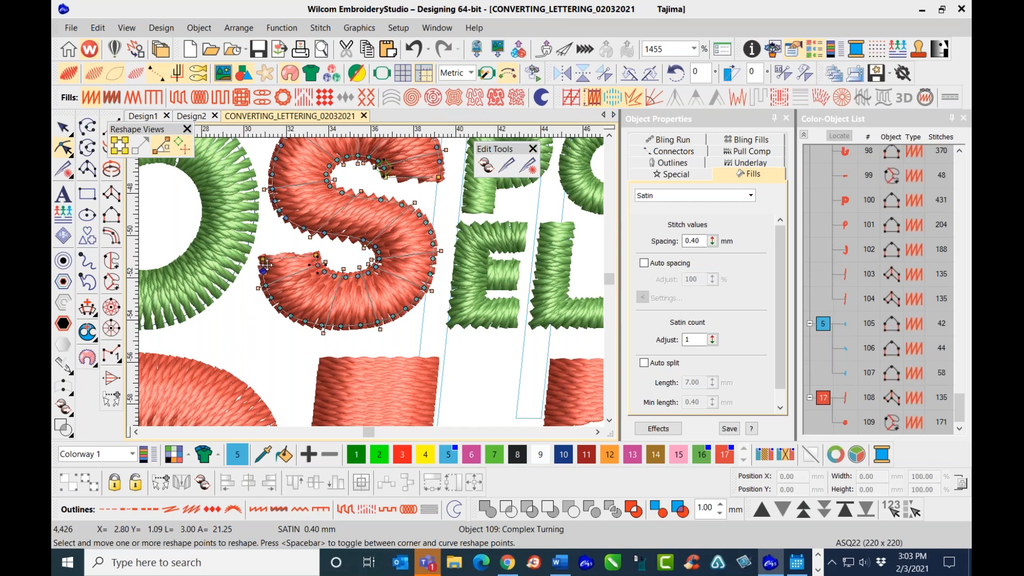
key("t")
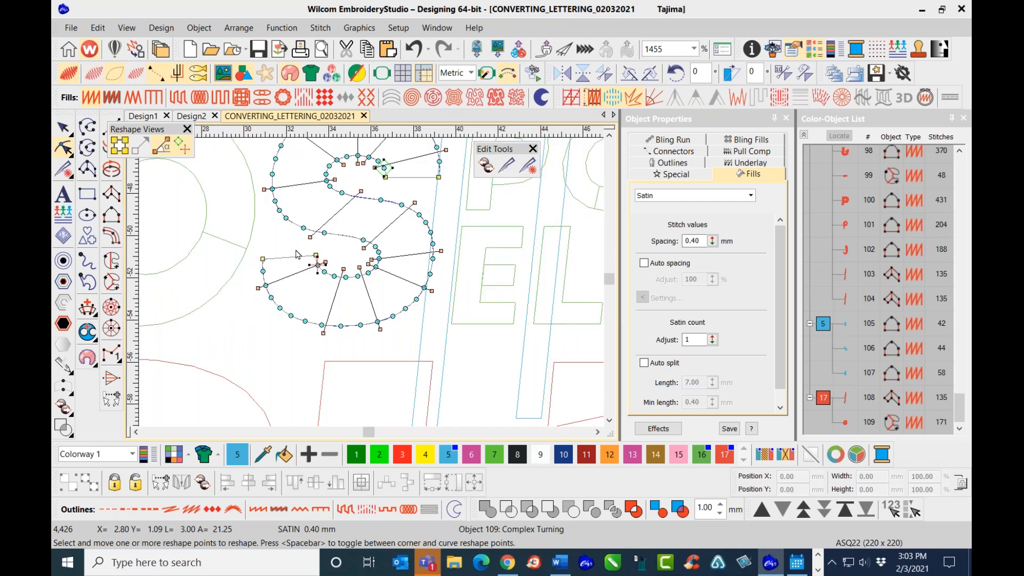
key("t")
scroll(292, 256, "down", 2)
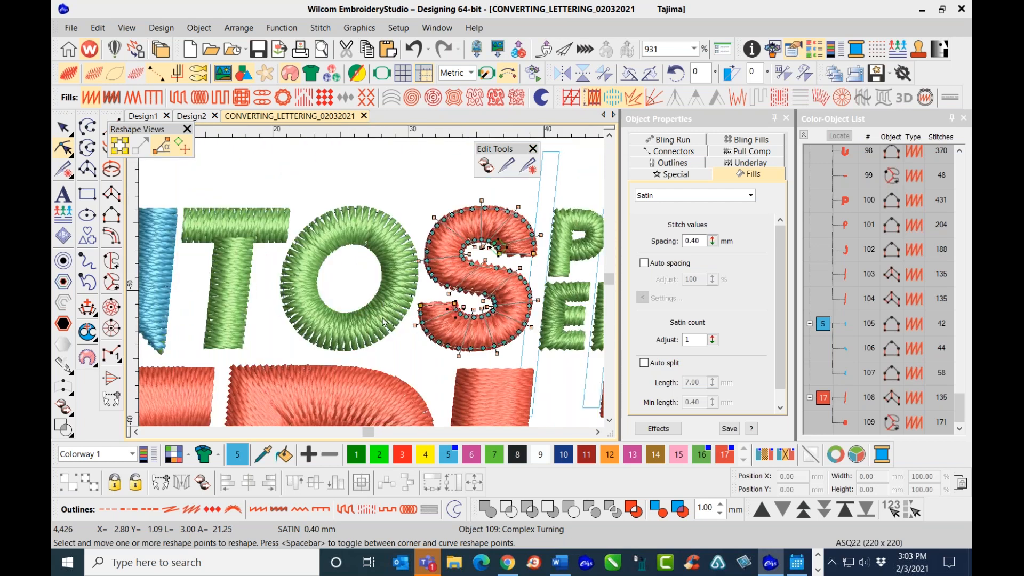
left_click(387, 337)
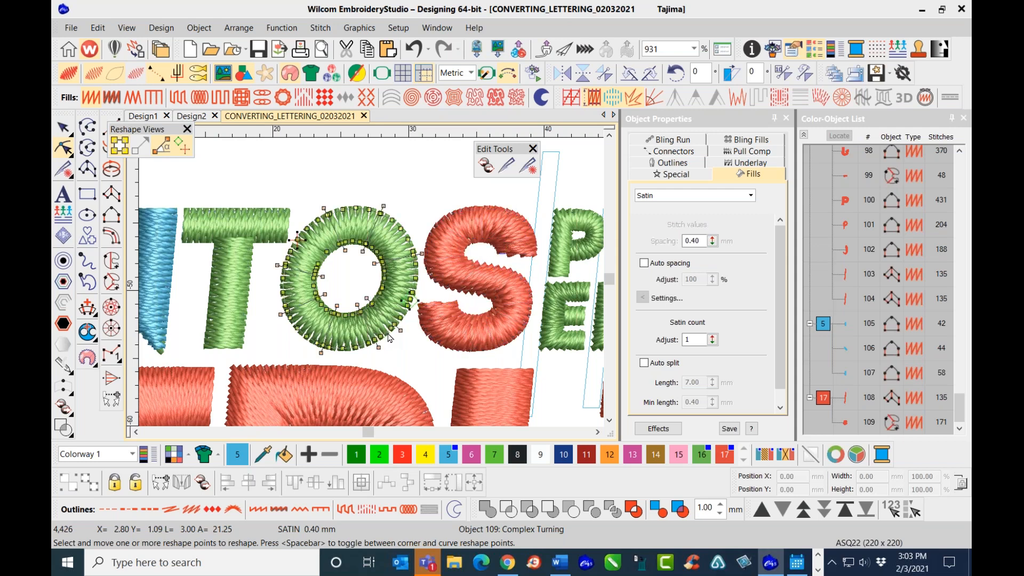
scroll(352, 316, "up", 1)
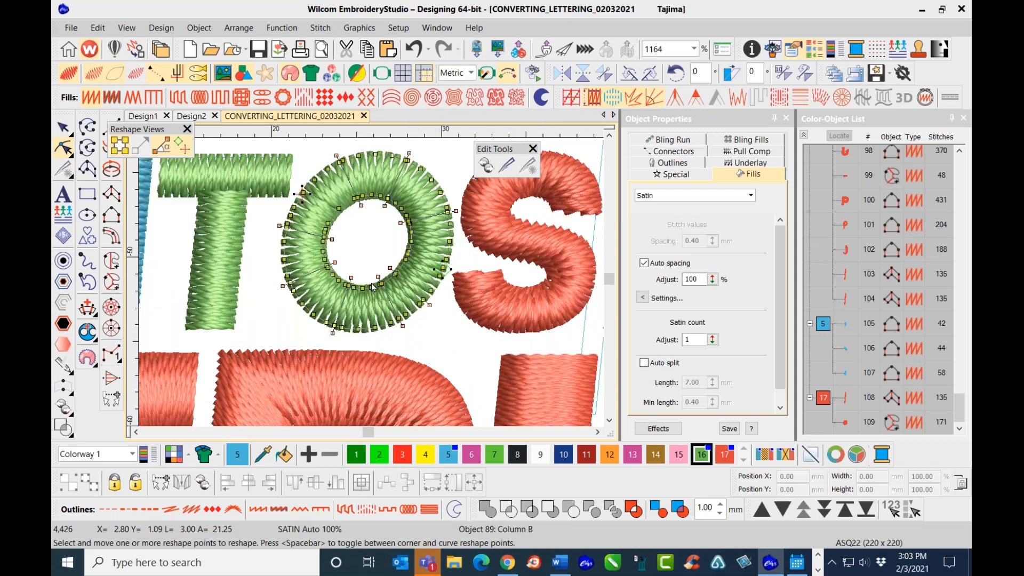
left_click(338, 209)
left_click(328, 223)
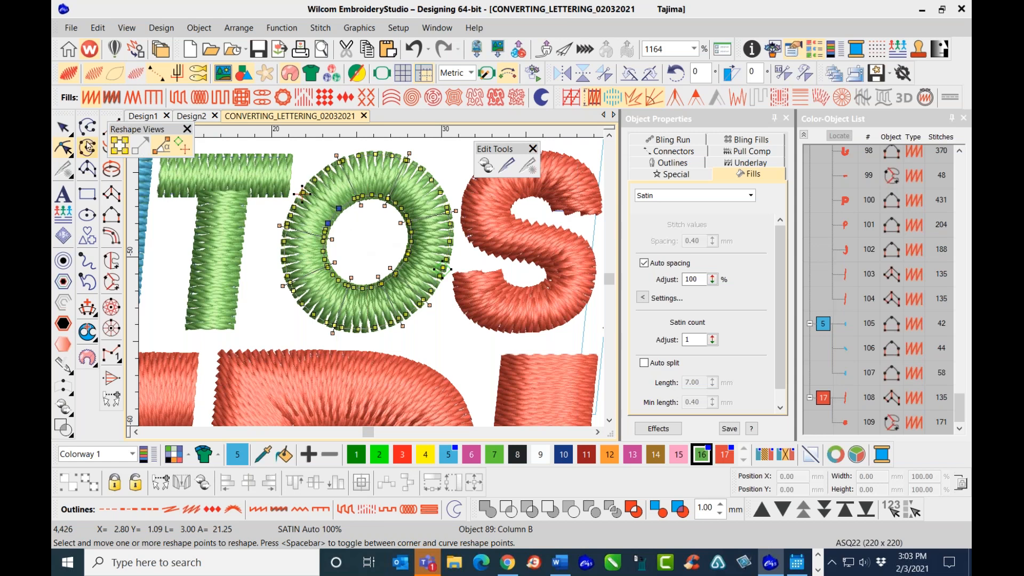
left_click(63, 127)
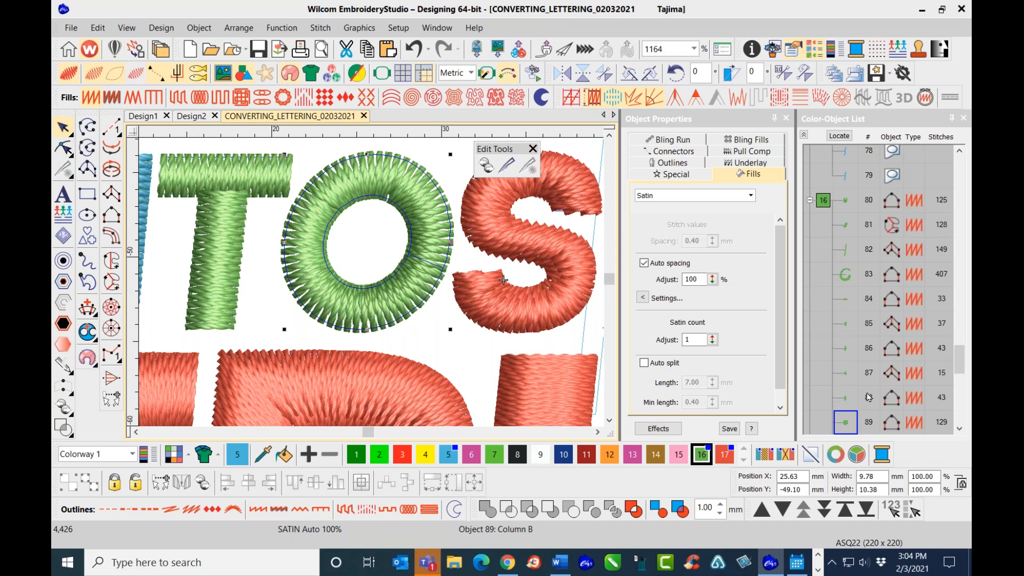
- Convert the O's outer outline nodes from the top around the side nearest the T to the bottom into curve points
left_click(63, 147)
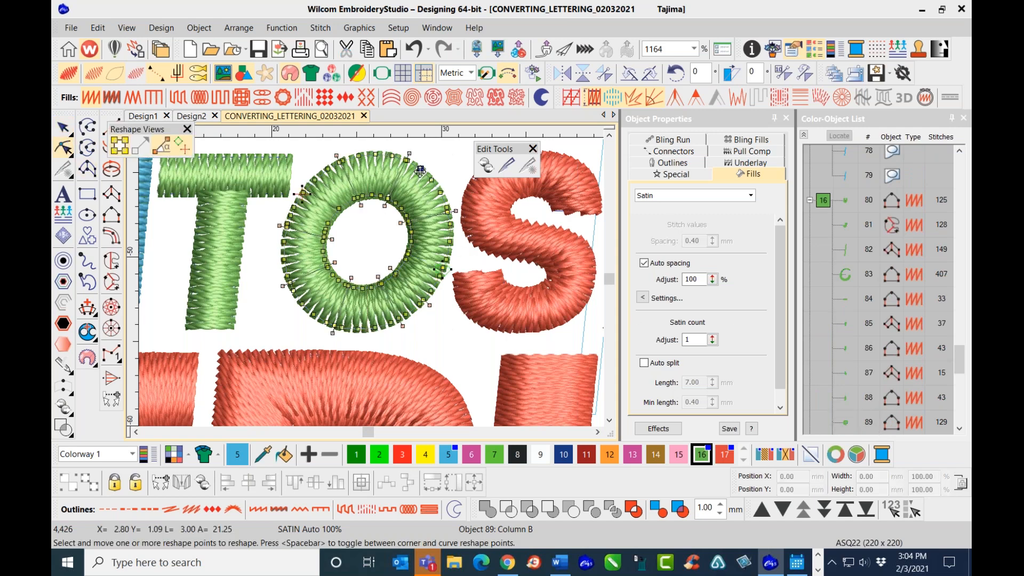
left_click(421, 170)
left_click(375, 329, "shift")
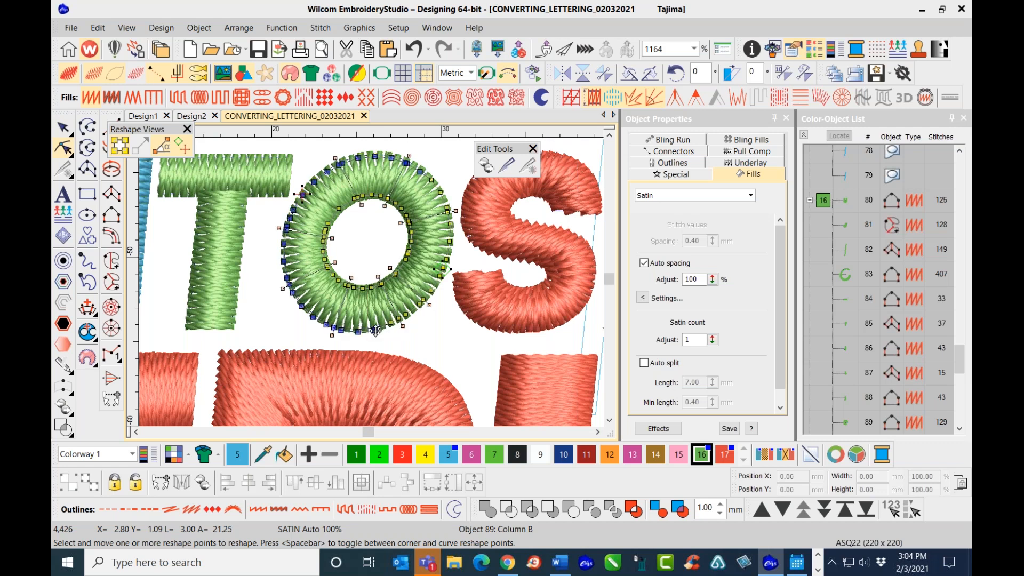
left_click_drag(375, 329, 375, 331)
key("space")
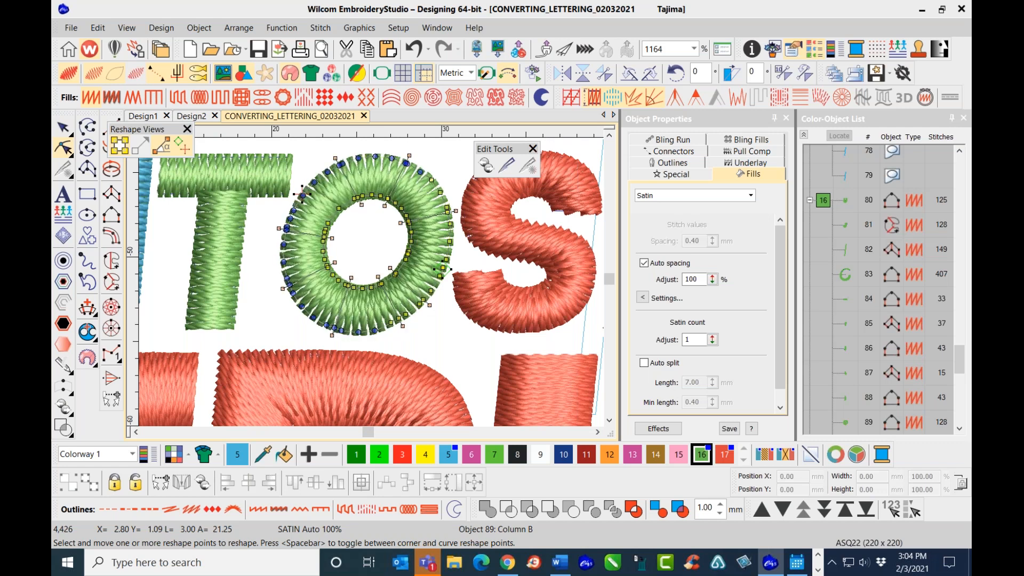
- Convert the remaining outer nodes on the O's side nearest the S and its inner outline nodes into curve points
left_click(407, 350)
left_click(391, 323)
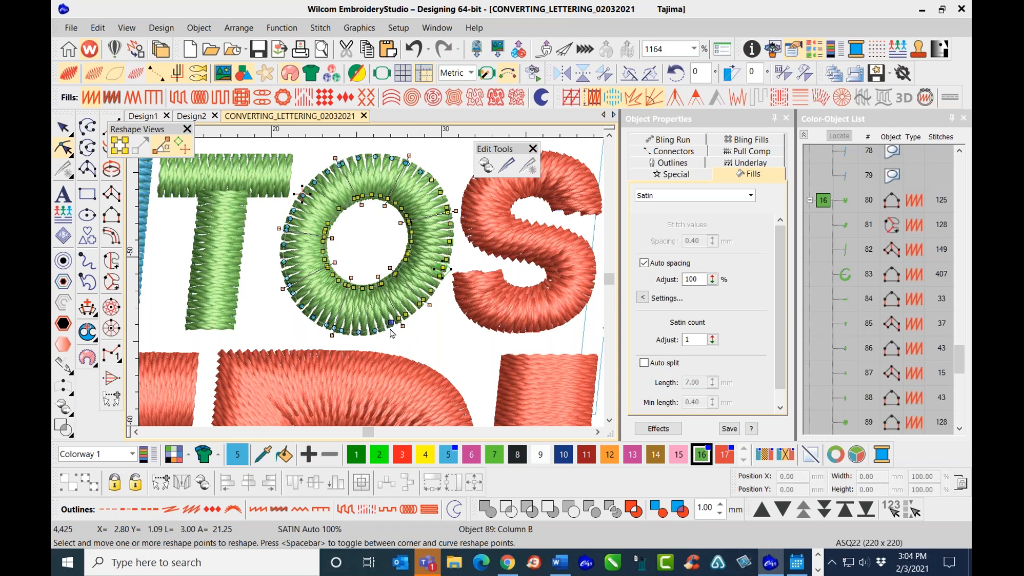
left_click(431, 181, "shift")
left_click(432, 182, "shift")
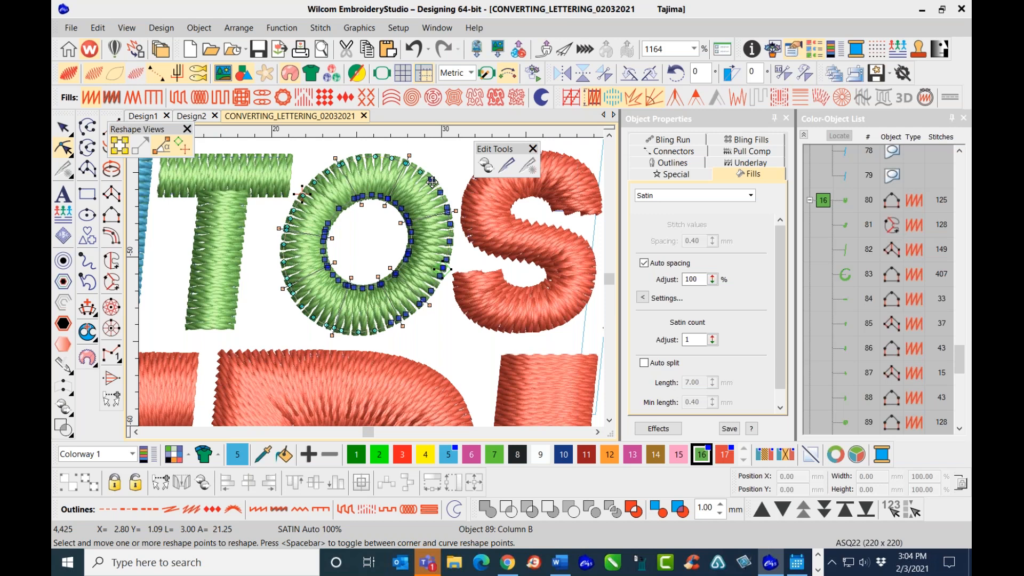
key("space")
left_click(426, 346)
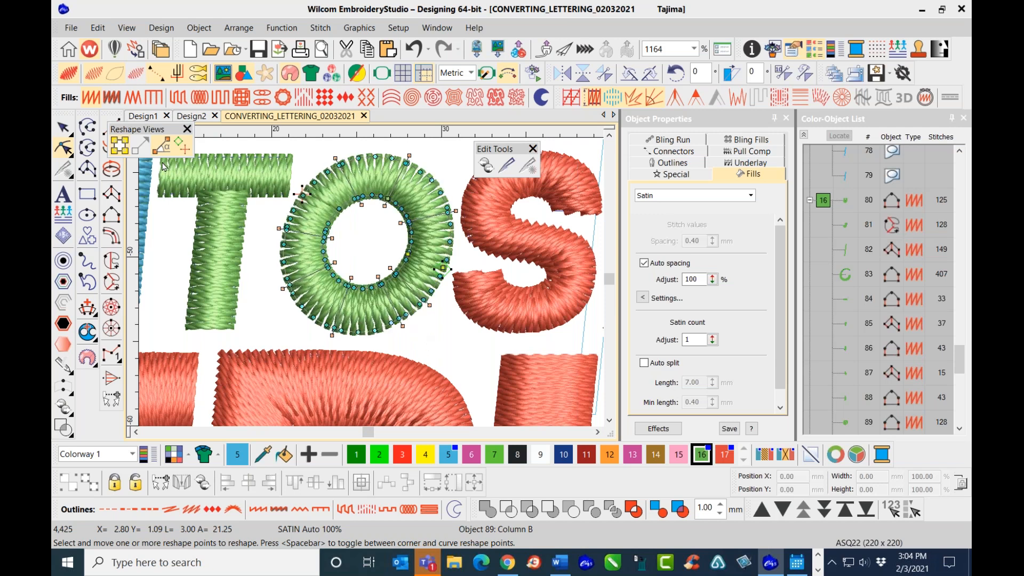
- Reshape the red S's lower tip by shifting its outer corner node and slightly raising the outline node just below it
left_click(64, 128)
scroll(392, 320, "down", 3)
left_click(385, 199)
scroll(372, 285, "up", 2)
left_click(371, 221)
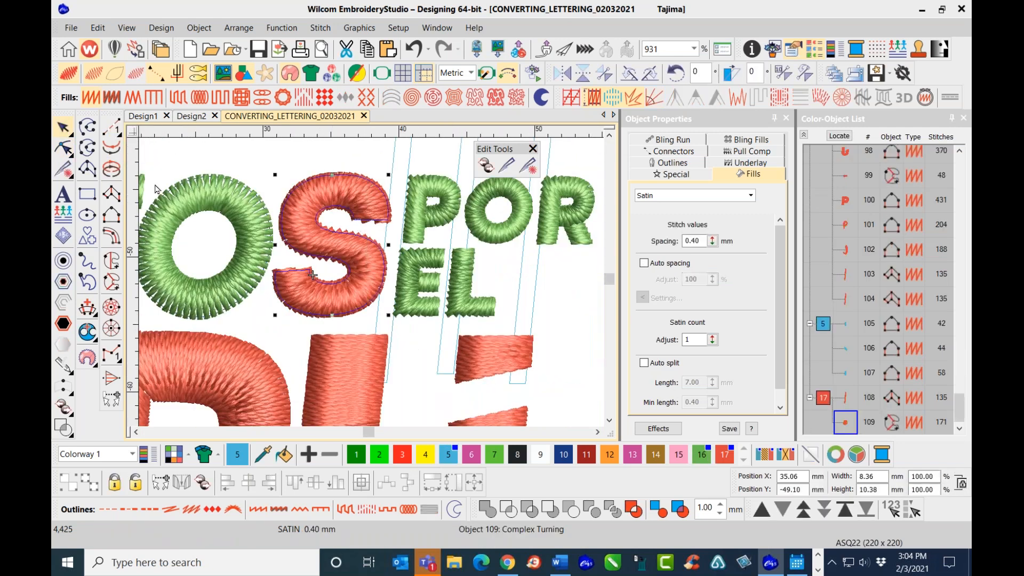
left_click(63, 148)
scroll(371, 287, "up", 3)
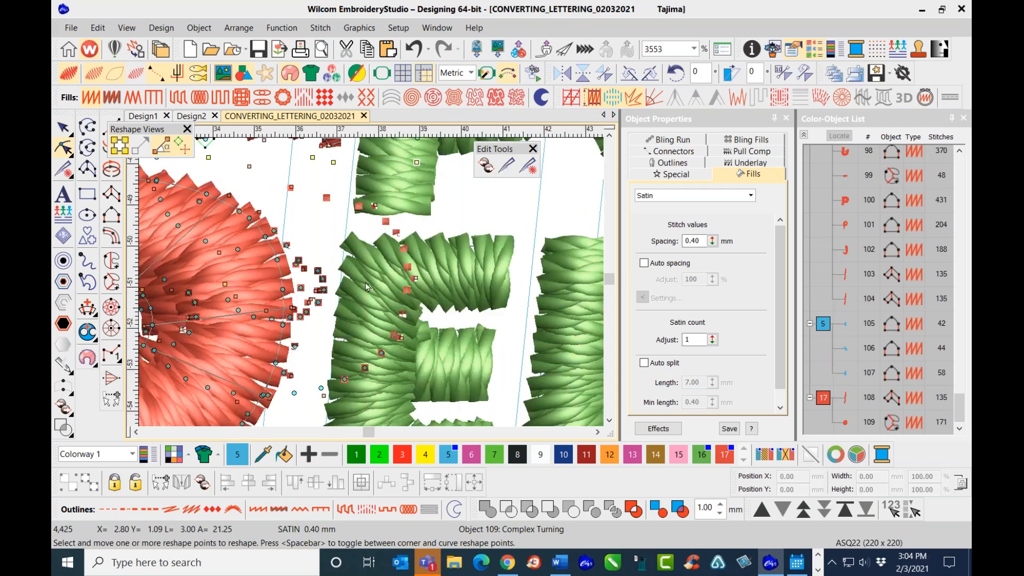
left_click_drag(286, 267, 284, 272)
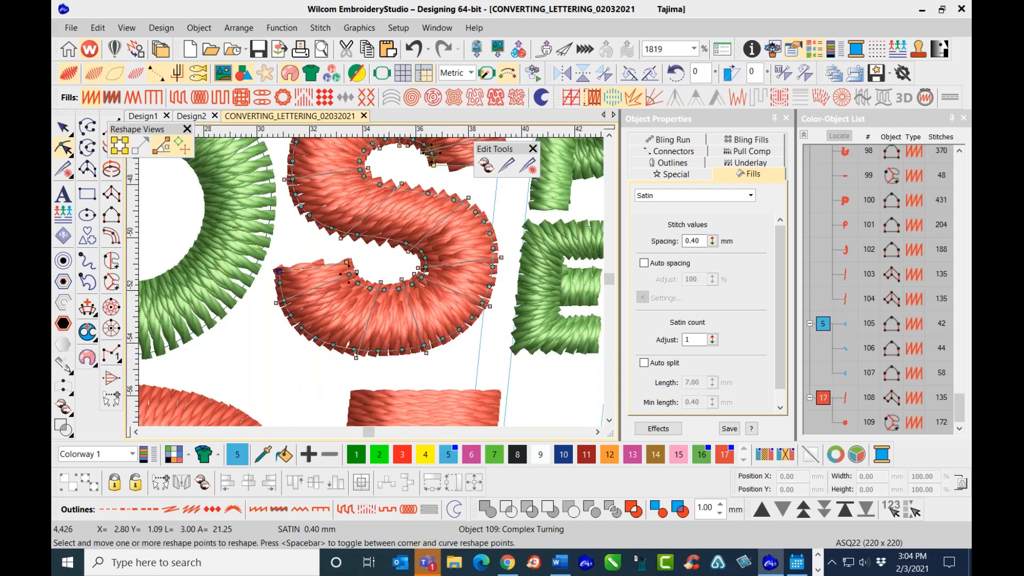
left_click_drag(276, 303, 274, 298)
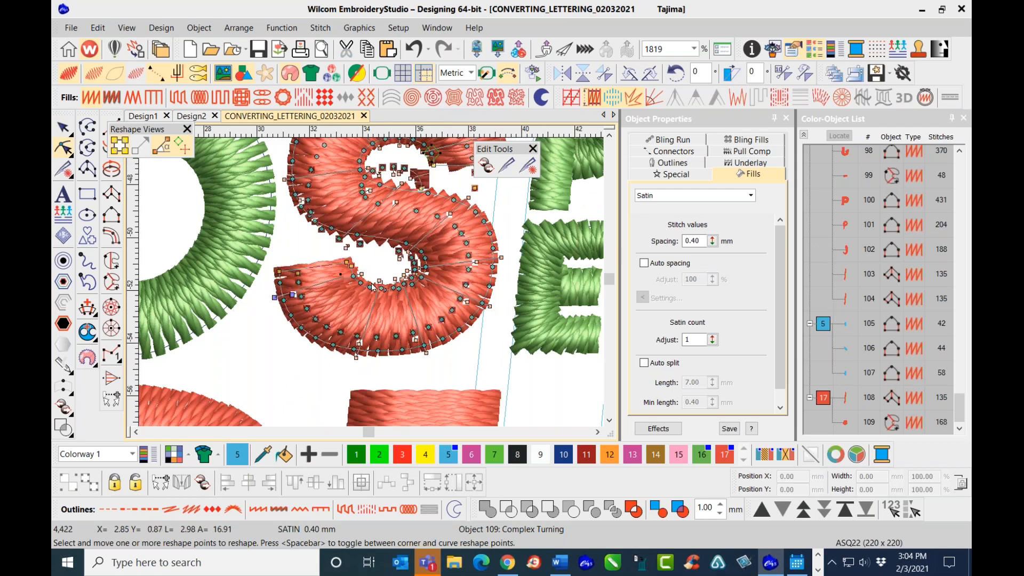
- Raise the outer corner node at the S's upper tip to straighten its end edge, and finish reshaping
scroll(372, 288, "down", 2)
scroll(372, 288, "up", 2)
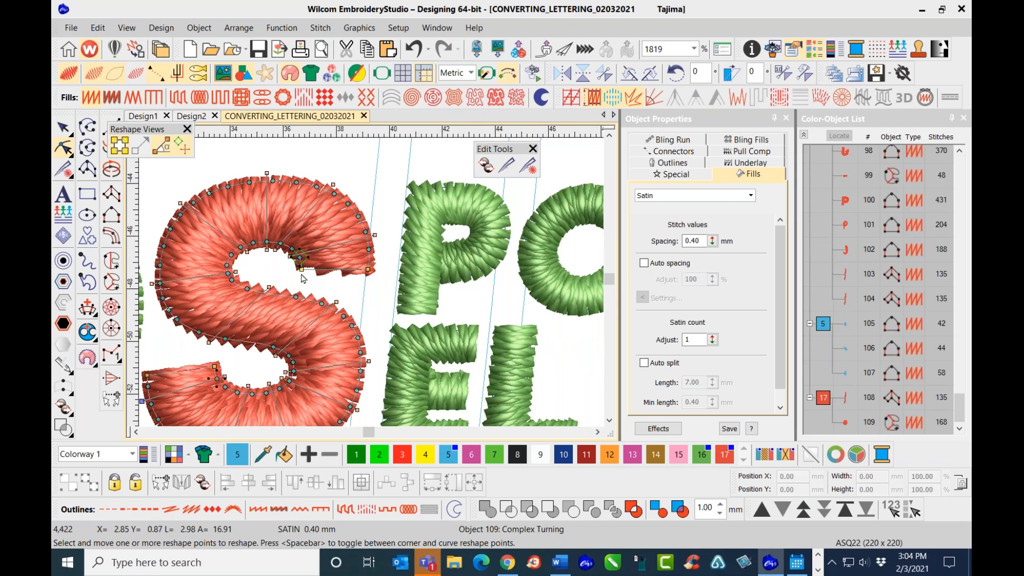
left_click_drag(368, 269, 368, 262)
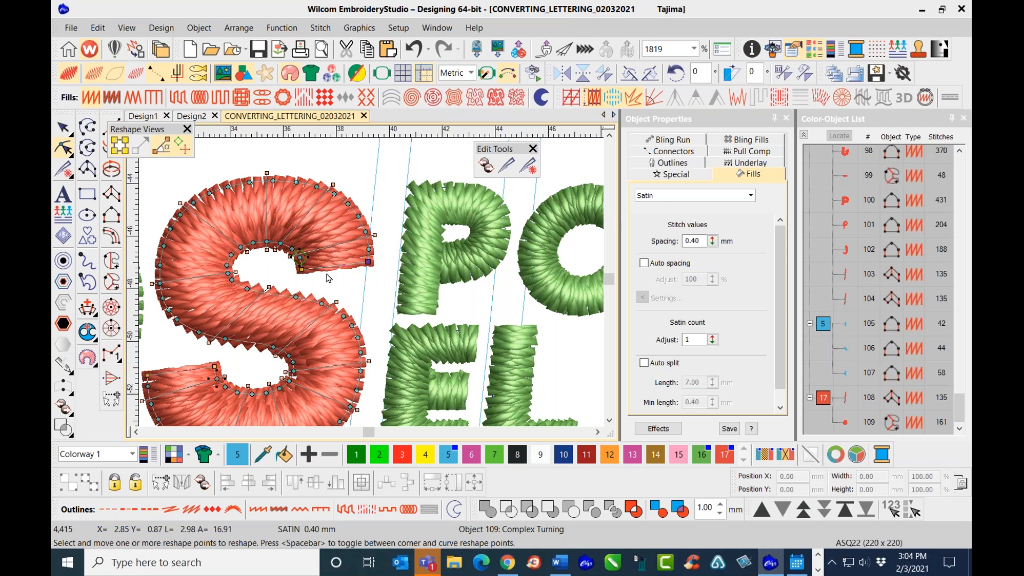
left_click(274, 249)
left_click_drag(274, 249, 275, 249)
left_click(63, 127)
scroll(209, 292, "down", 5)
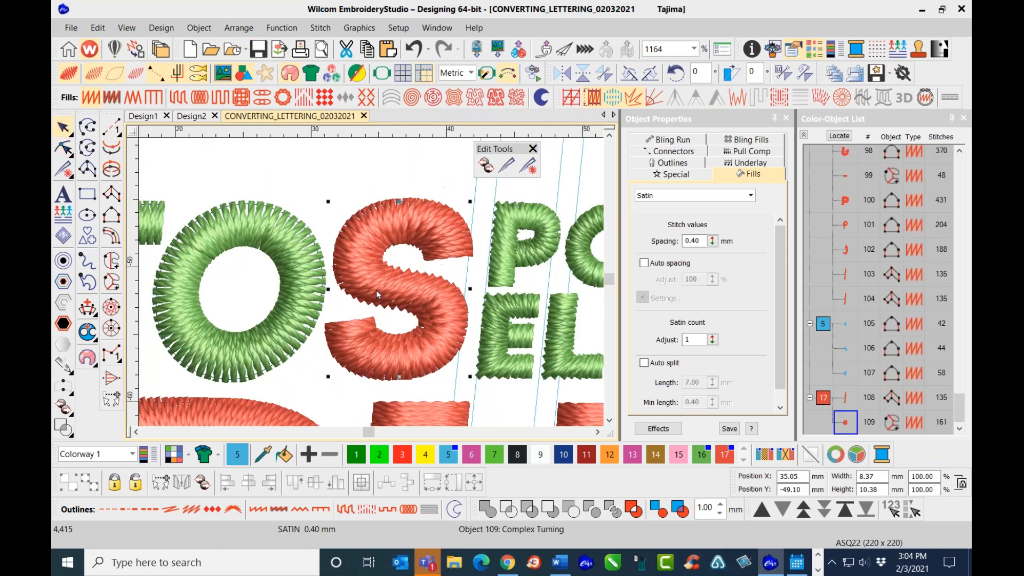
left_click(343, 178)
- Check the stitching order of the green lettering by stepping through the objects from the J onwards
scroll(342, 178, "down", 6)
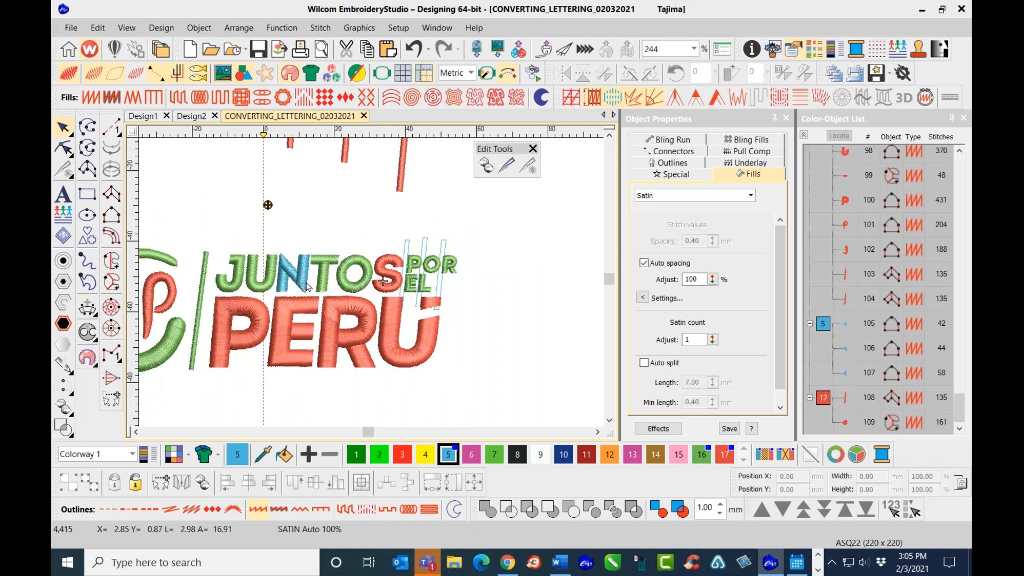
scroll(306, 286, "up", 2)
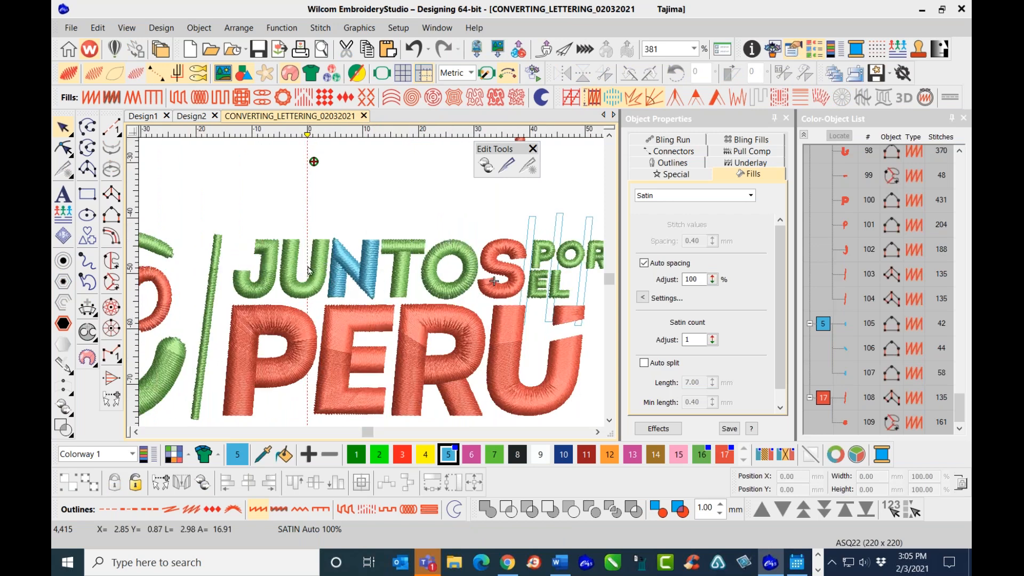
scroll(308, 269, "down", 2)
left_click(364, 296)
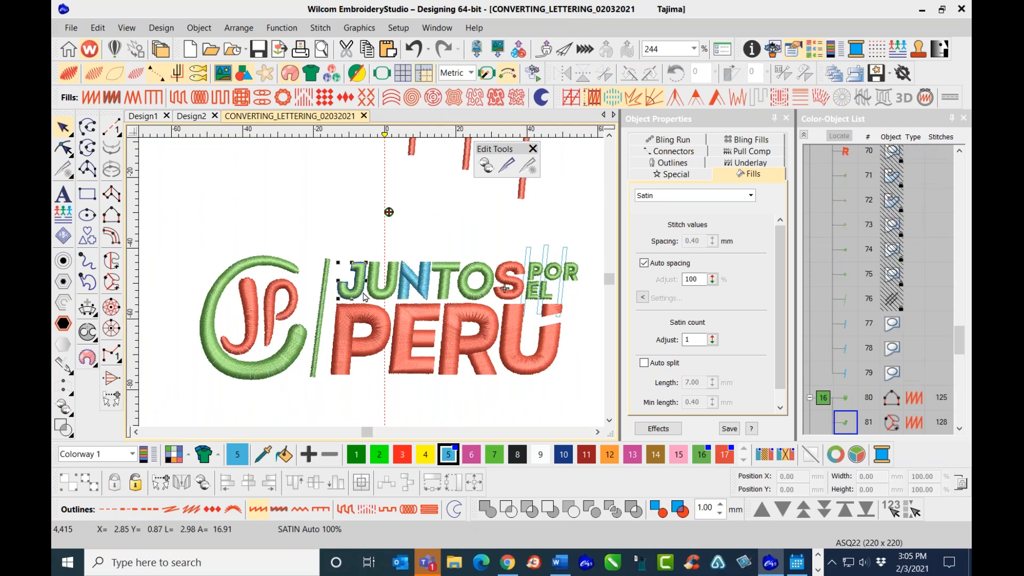
key("Tab")
key("Tab")
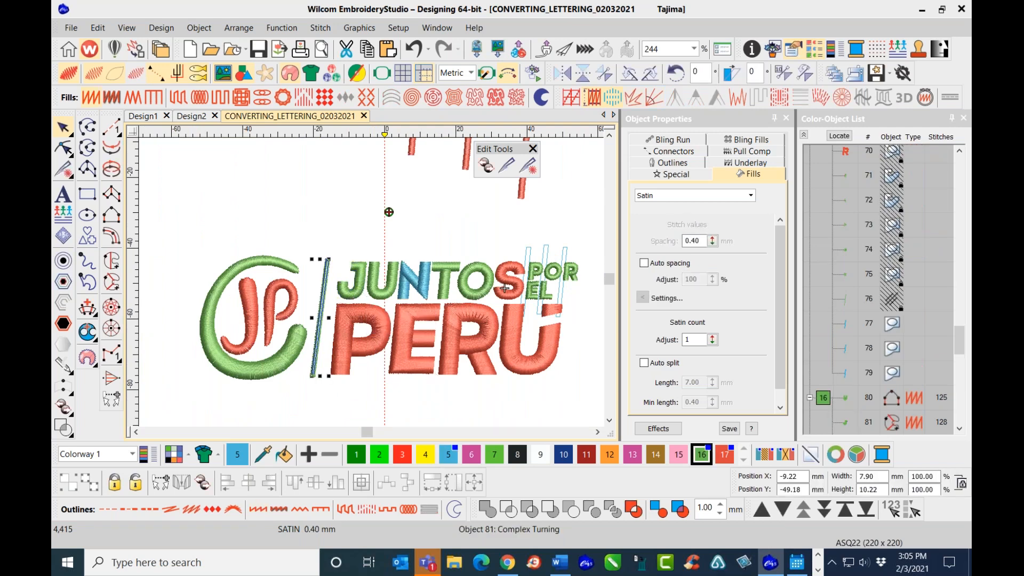
key("Tab")
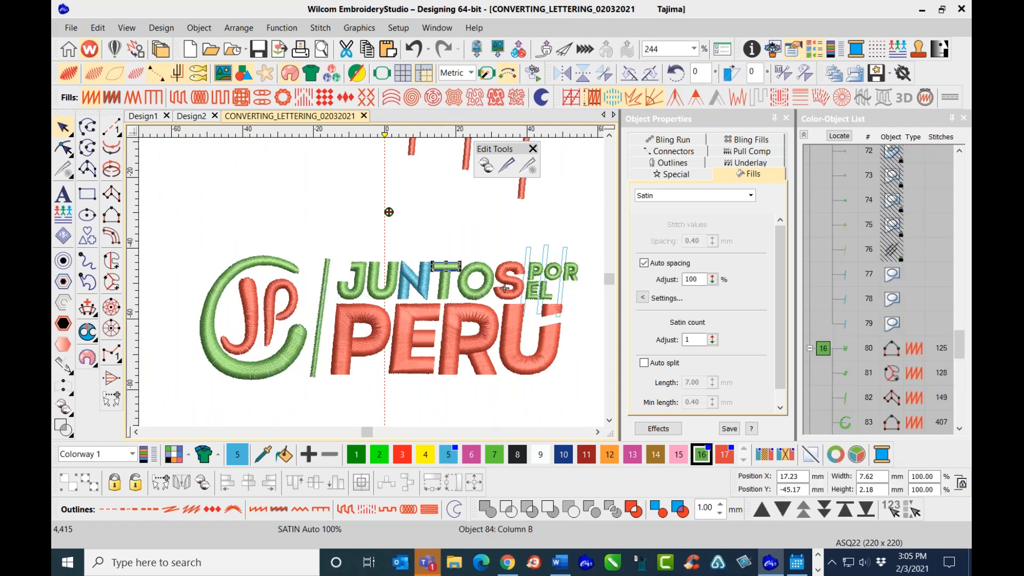
- Resequence the large C, the N's three blue strokes, and the T's crossbar and stem in that selection order
left_click(284, 363)
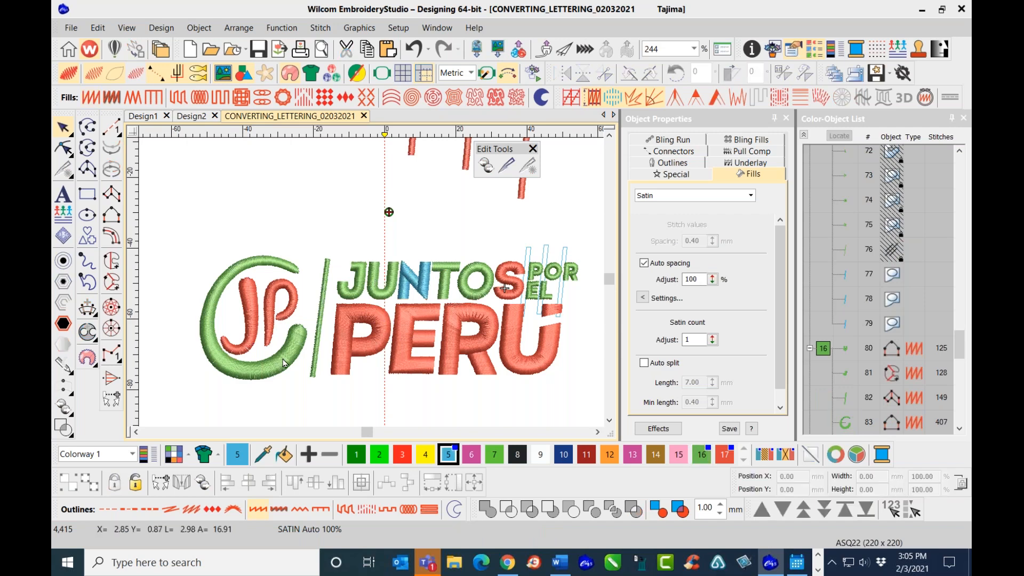
scroll(371, 282, "up", 4)
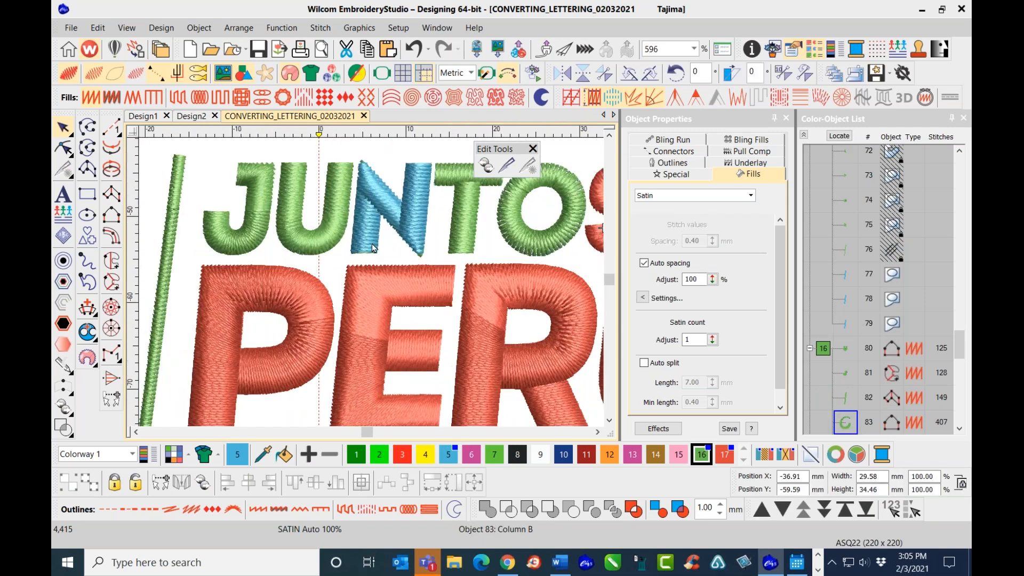
left_click(373, 241, "ctrl")
left_click(391, 196, "ctrl")
left_click(427, 192, "ctrl")
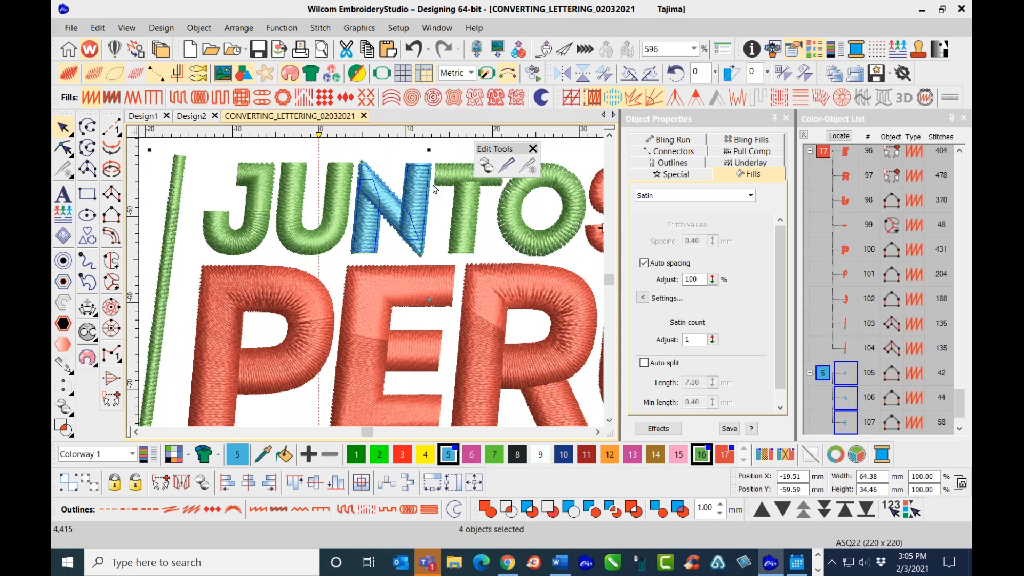
left_click(439, 186, "ctrl")
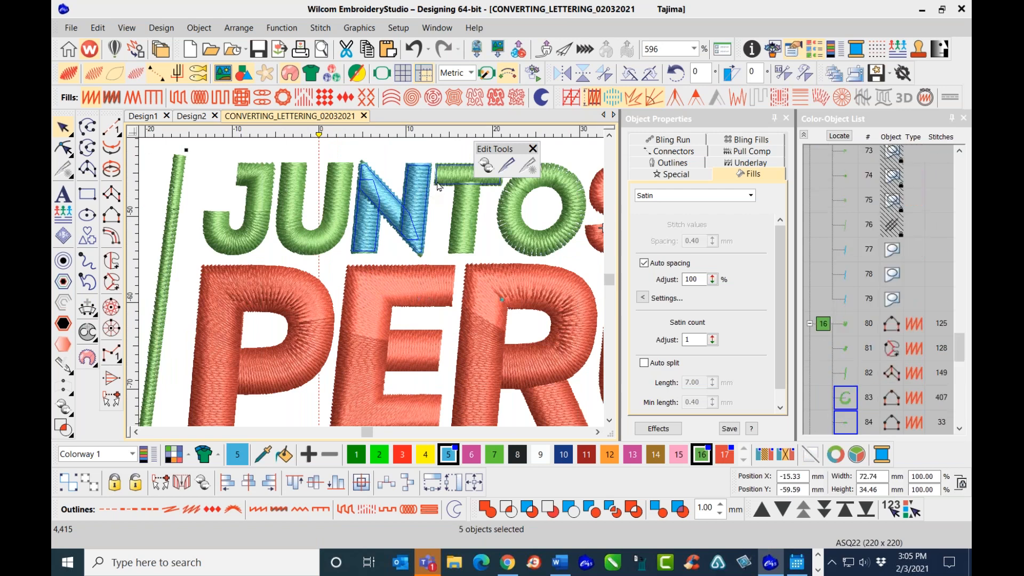
left_click(457, 201, "ctrl")
left_click(889, 510)
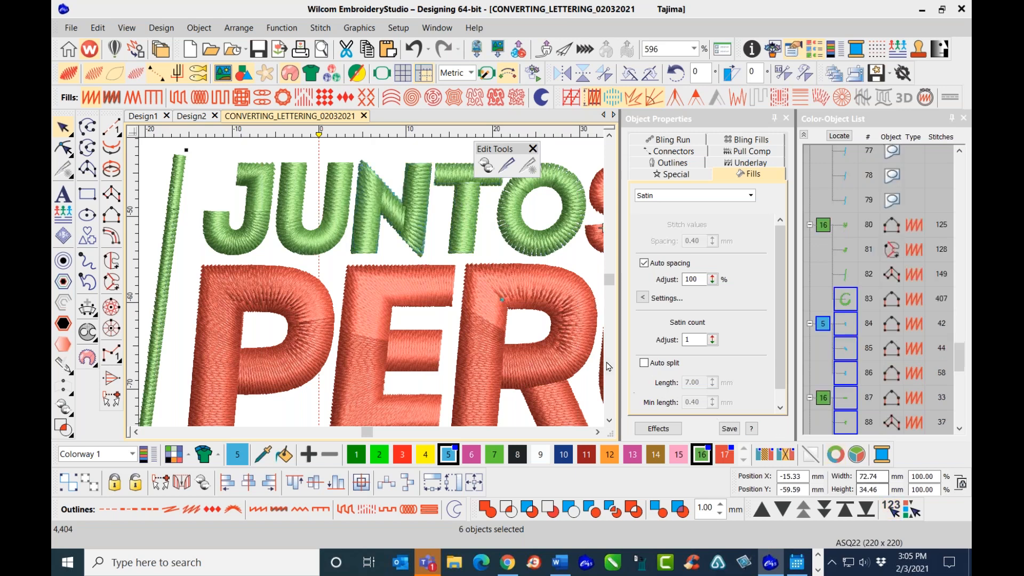
- Delete the old green strokes of the N that overlap the blue replacement strokes
left_click(409, 181)
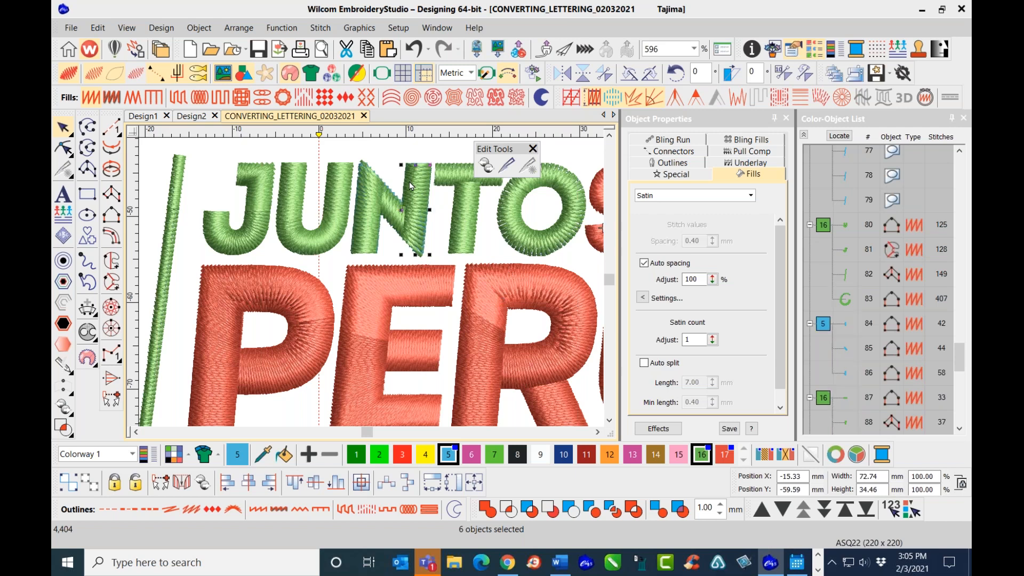
key("Delete")
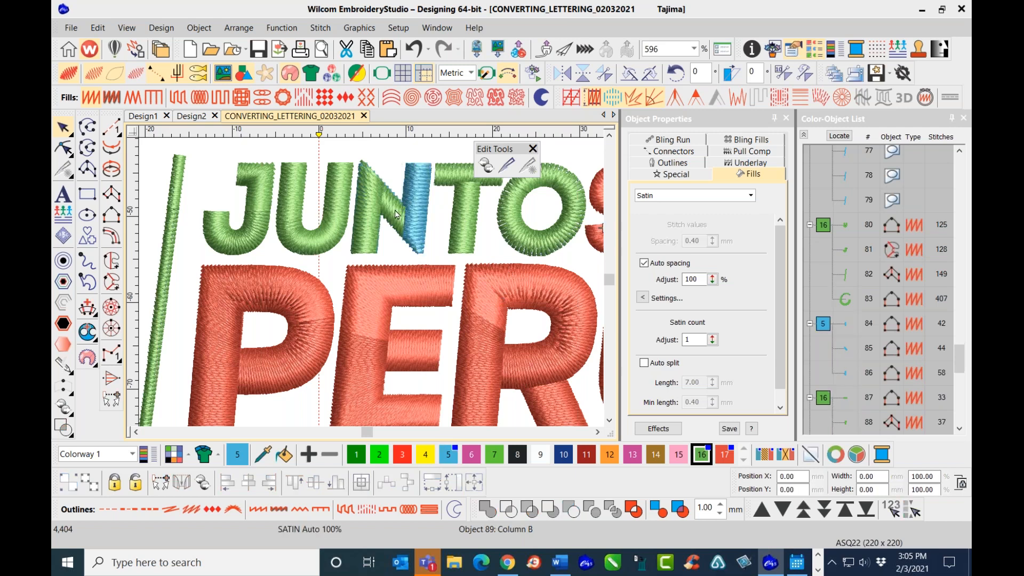
left_click(385, 205)
key("Delete")
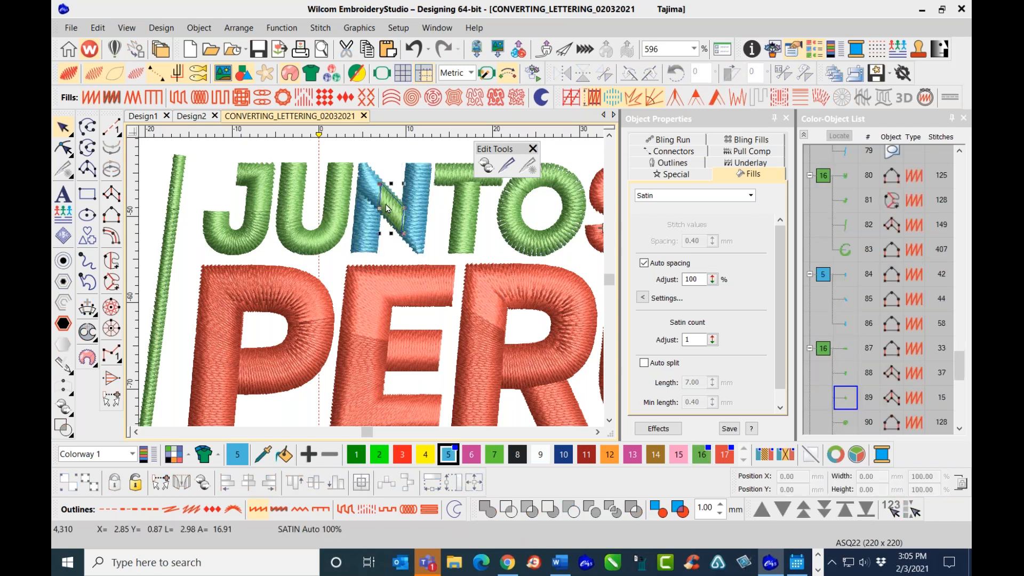
- Recolour the N's three blue strokes with green colour 16 and save the design
left_click(828, 275)
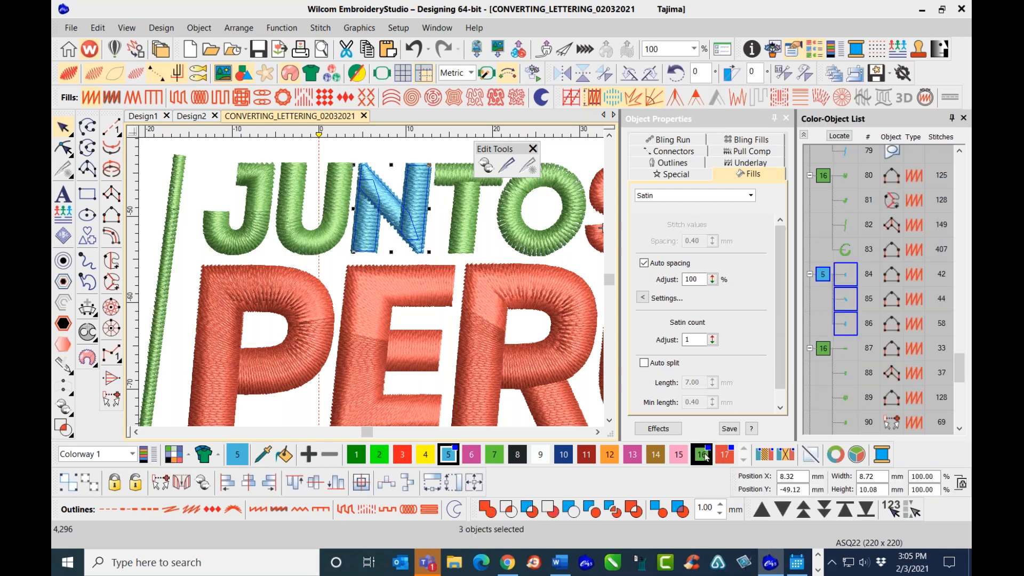
left_click(701, 454)
left_click(258, 46)
left_click(216, 163)
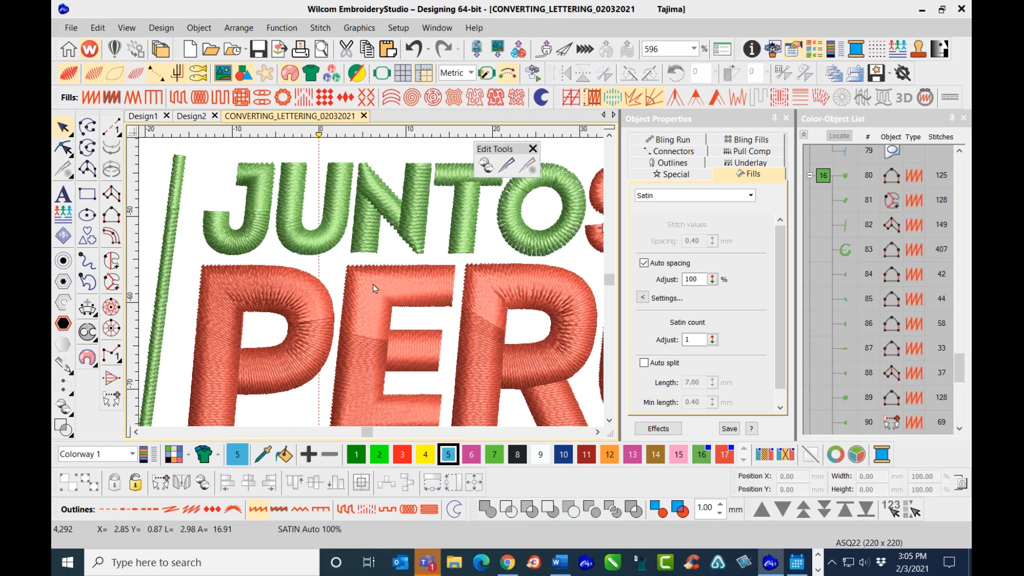
- Recolour the red S at the end of JUNTOS with green colour 16
scroll(375, 288, "down", 3)
scroll(477, 290, "up", 2)
left_click(370, 253)
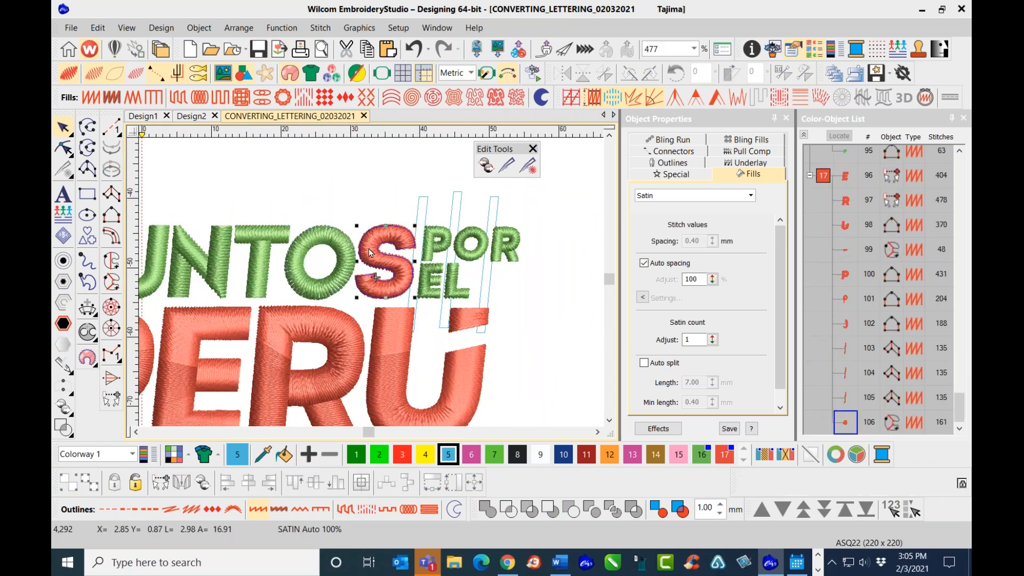
left_click(701, 454)
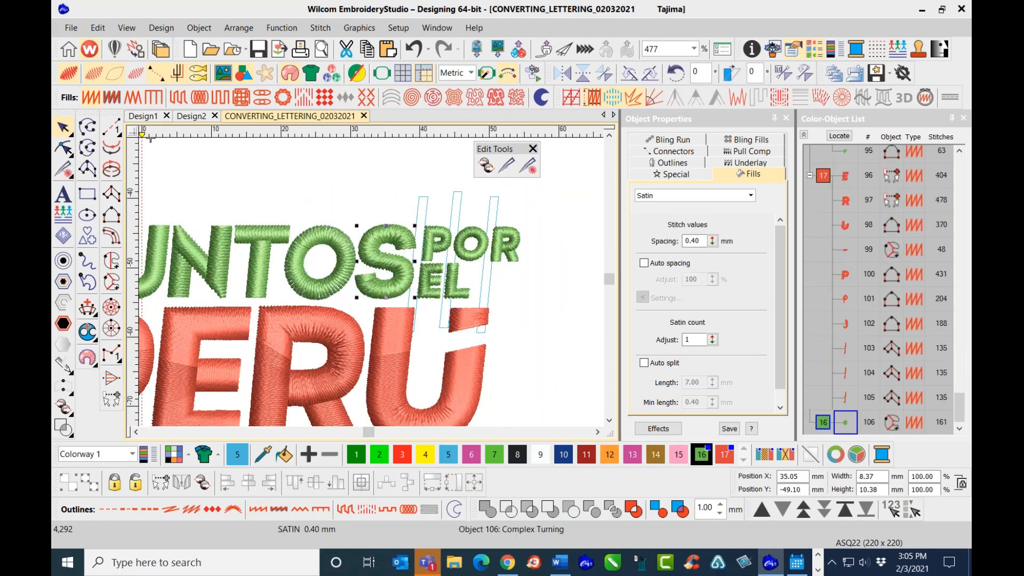
left_click(151, 140)
scroll(301, 235, "down", 2)
left_click_drag(211, 243, 454, 331)
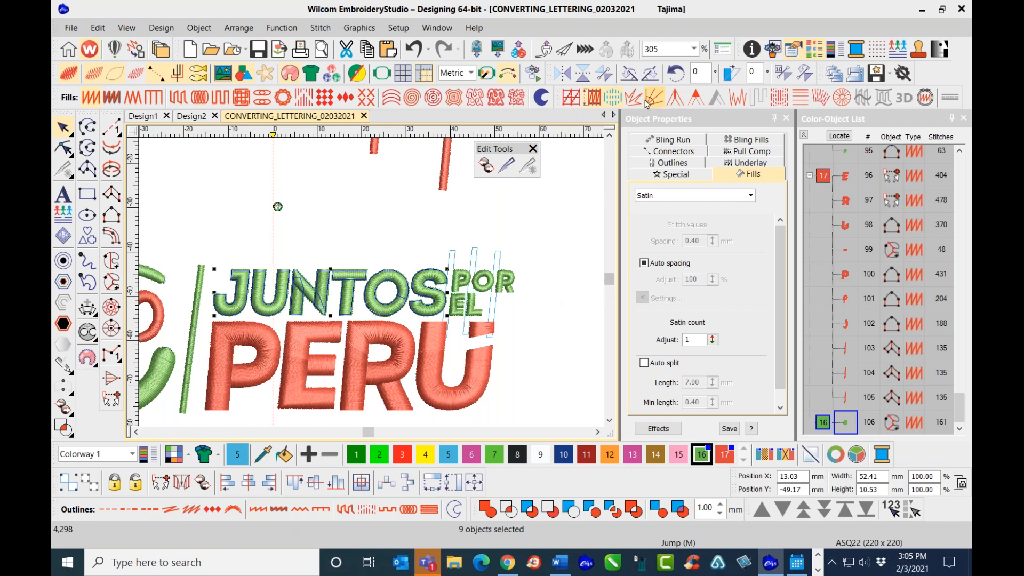
left_click(548, 270)
scroll(188, 342, "down", 2)
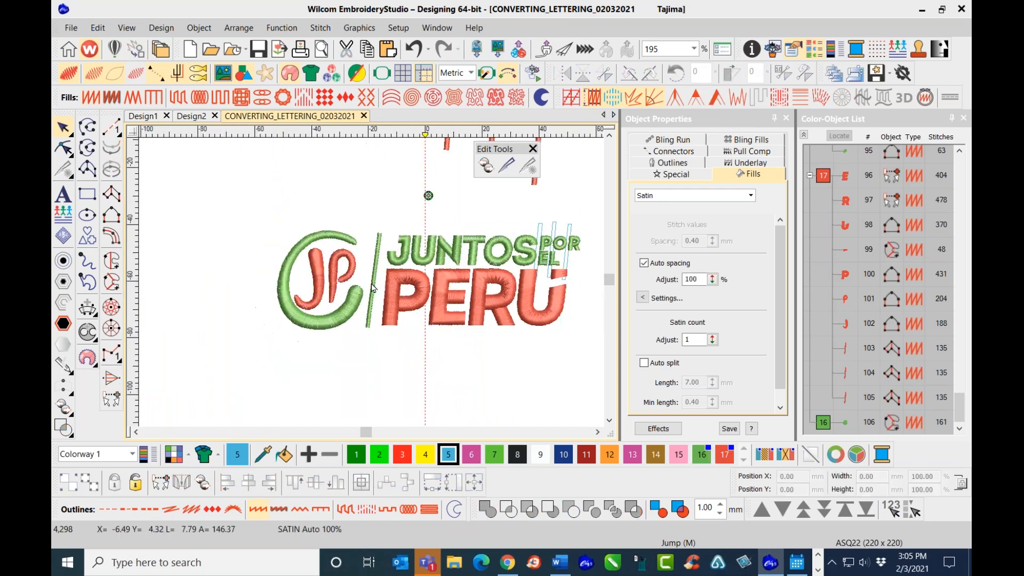
scroll(372, 286, "up", 2)
scroll(371, 286, "down", 1)
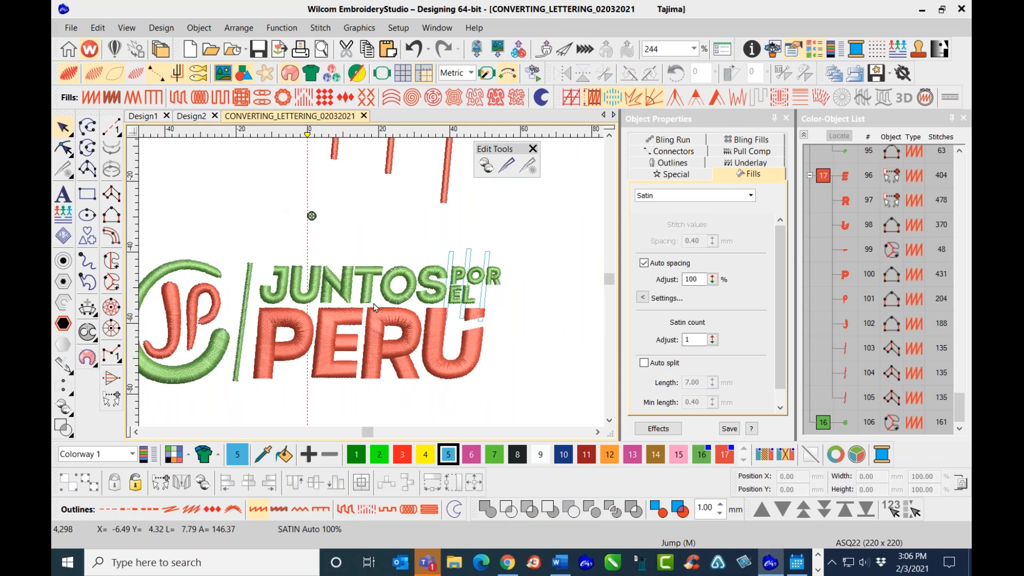
scroll(395, 303, "up", 2)
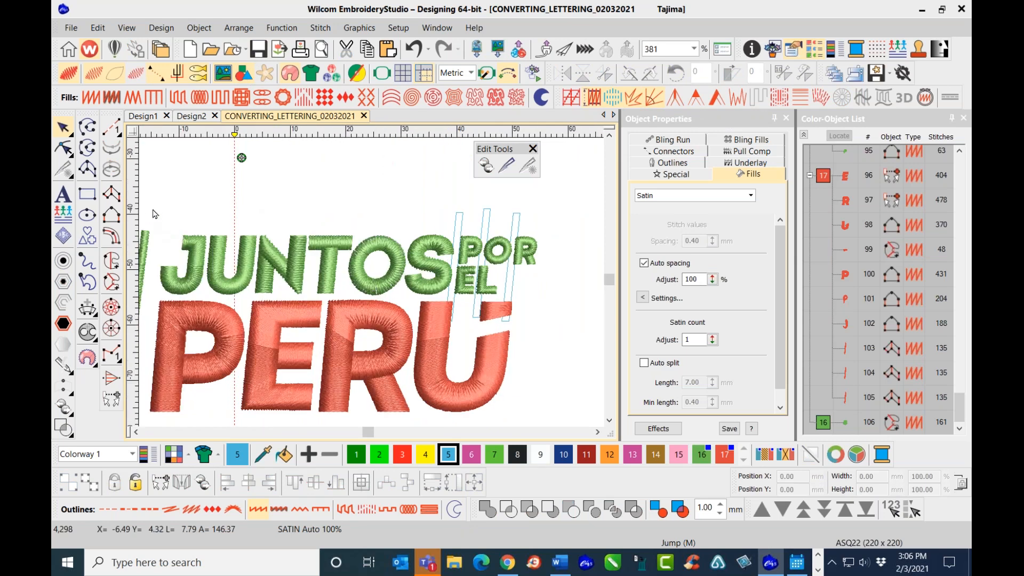
- Turn on a first underlay by segment for all the green JUNTOS letters
left_click_drag(152, 208, 458, 313)
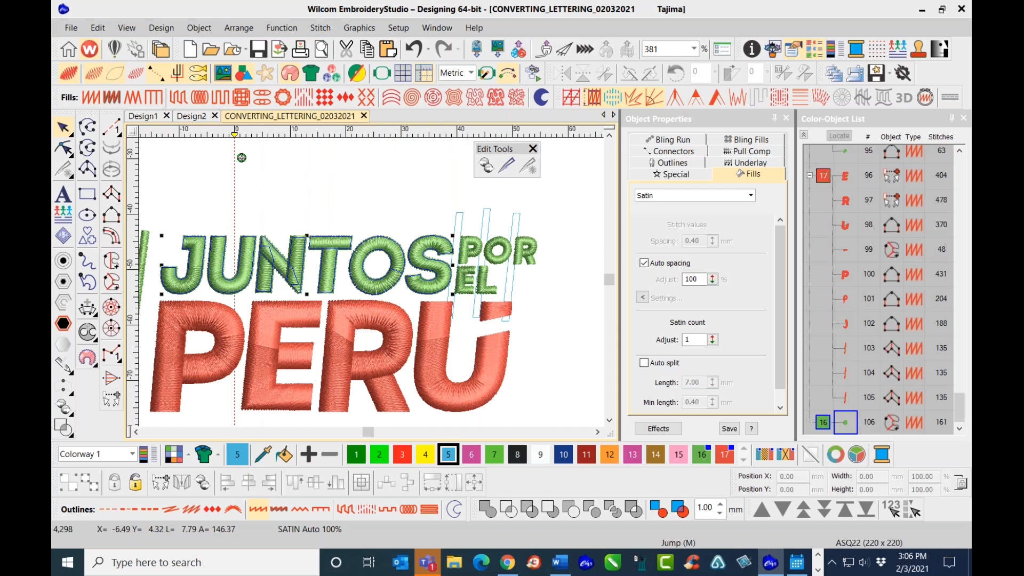
left_click(745, 163)
left_click_drag(779, 289, 778, 228)
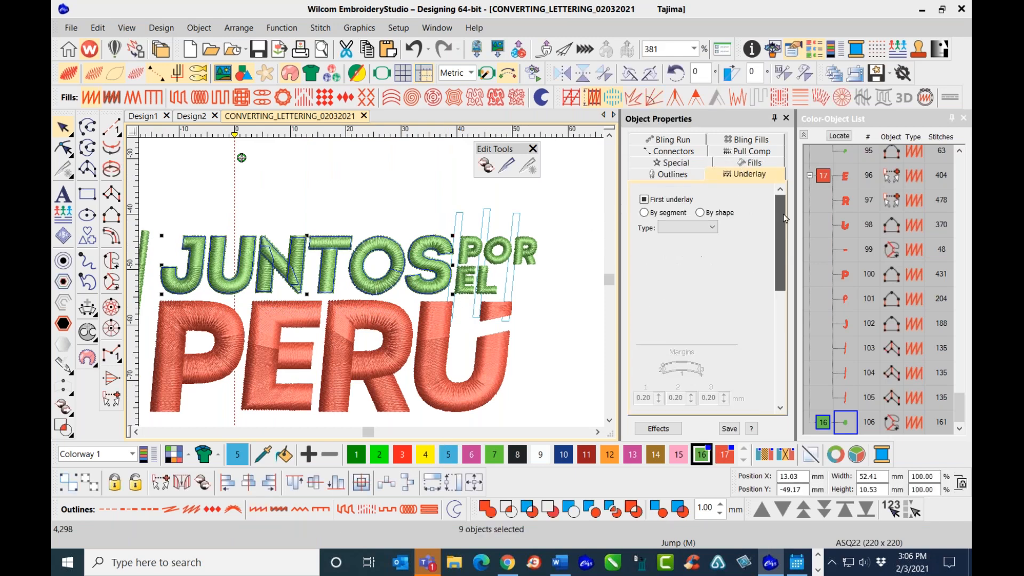
left_click(644, 200)
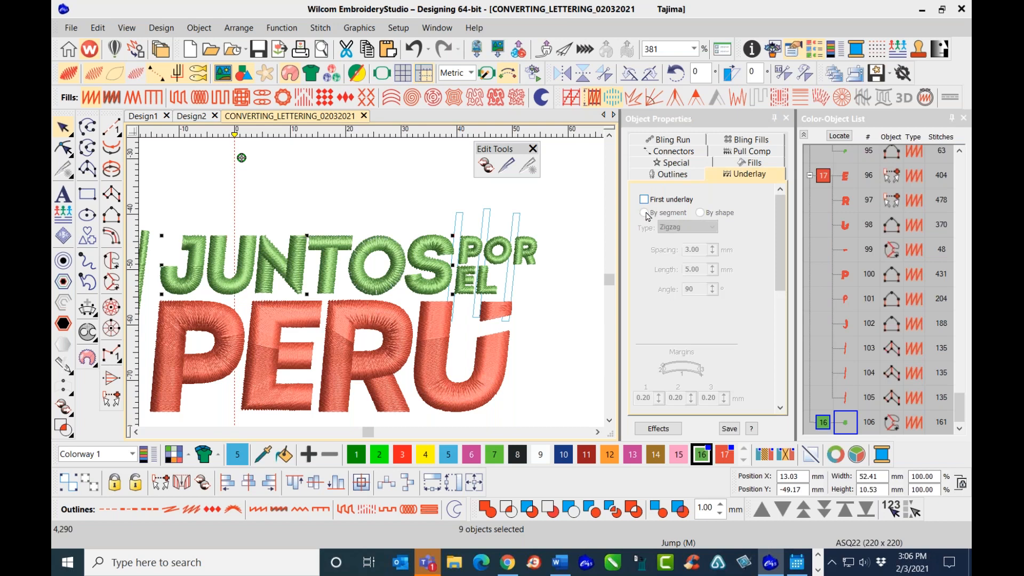
left_click(644, 213)
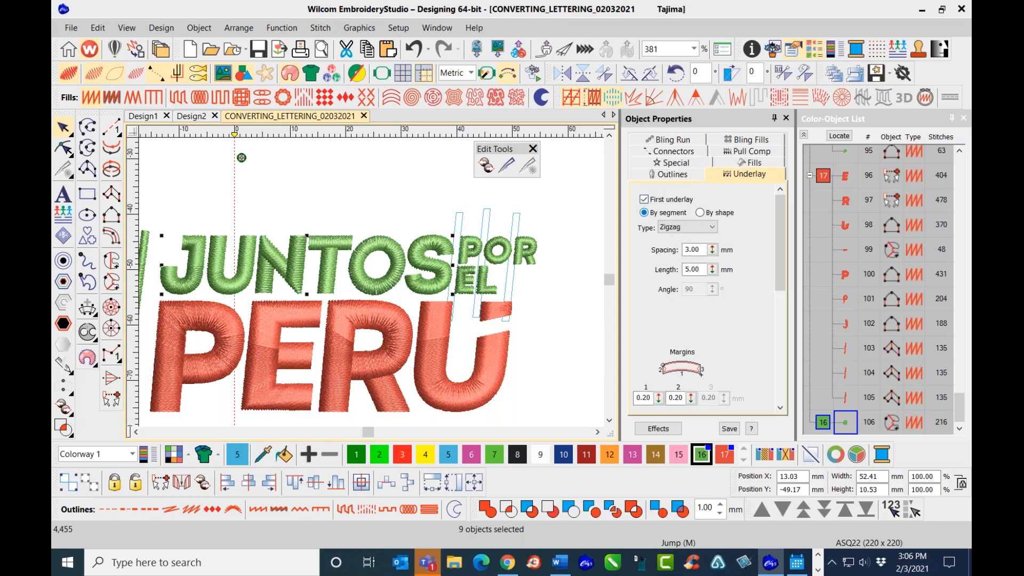
left_click(712, 228)
left_click(712, 240)
left_click_drag(779, 245, 779, 332)
- Turn on a Center Run first underlay for the small green POR EL letters and deselect them
left_click_drag(549, 293, 452, 233)
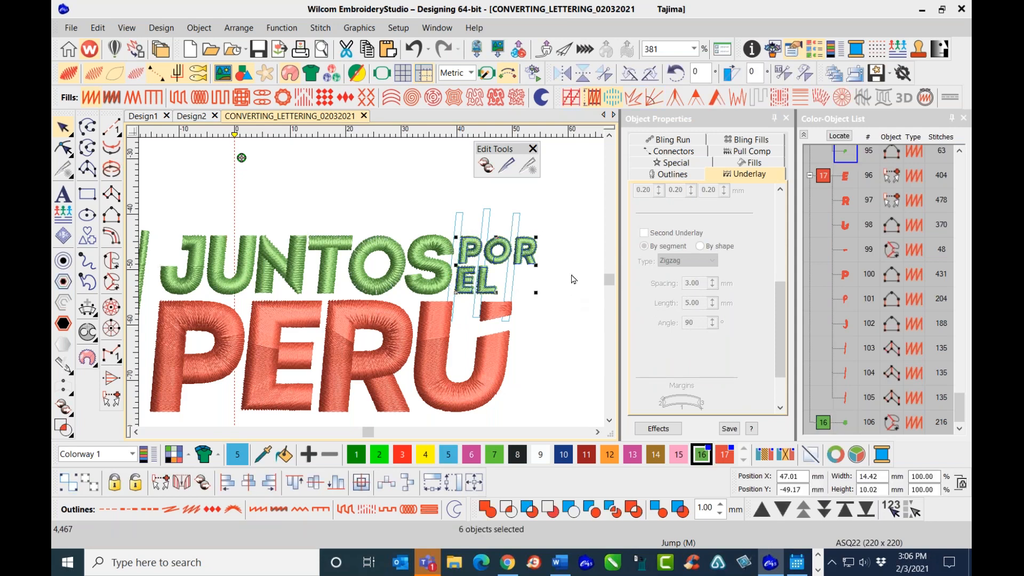
scroll(783, 305, "up", 5)
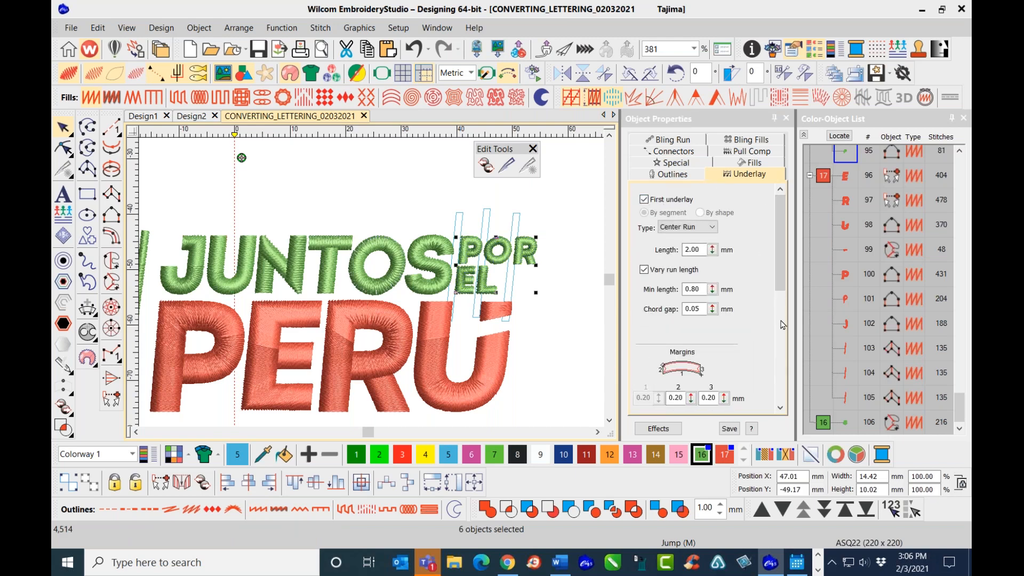
left_click_drag(779, 263, 779, 236)
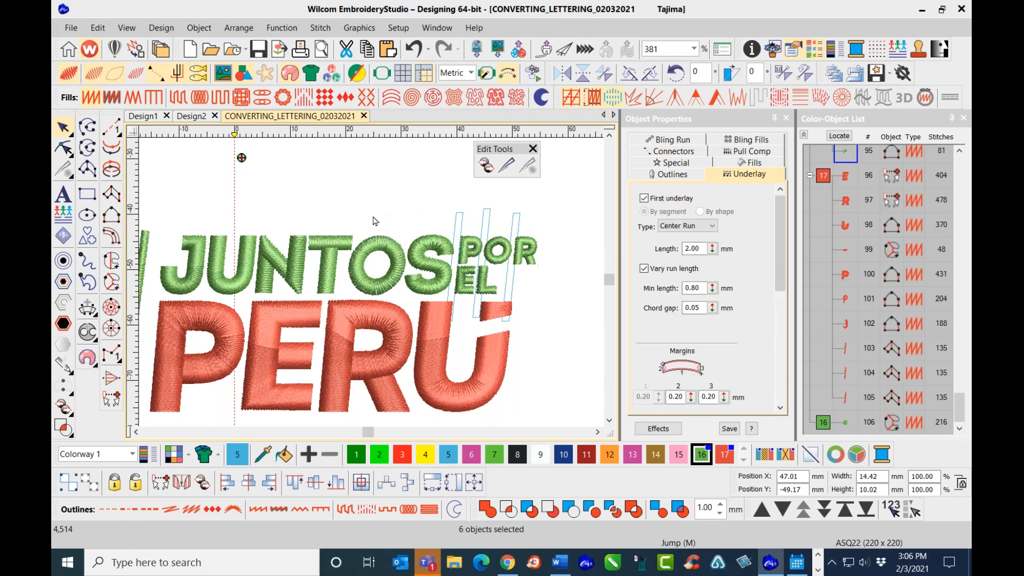
left_click(374, 218)
- Turn on the first underlay for the large green C, keeping the Center Run type
scroll(310, 358, "down", 2)
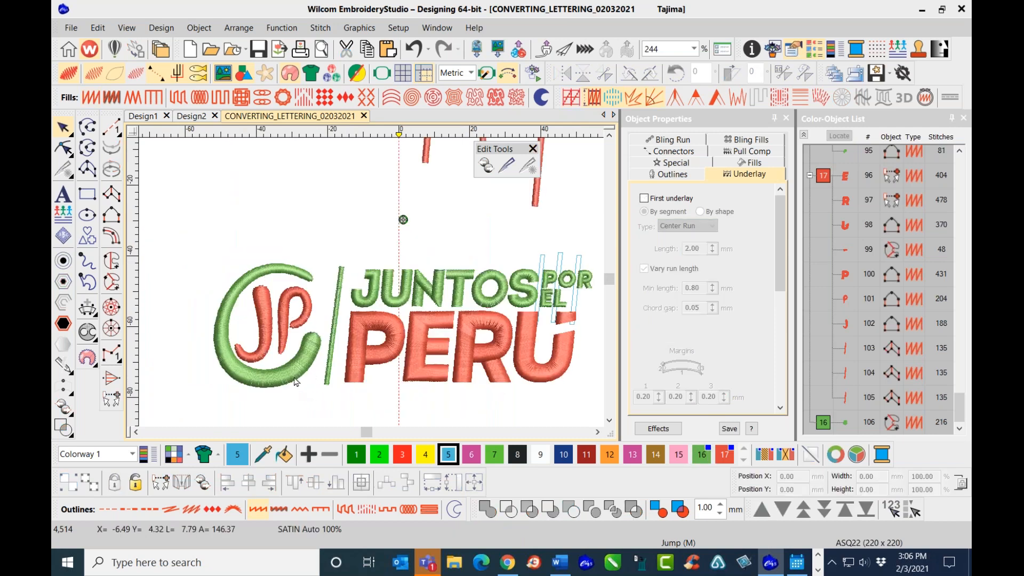
left_click(296, 380)
left_click_drag(779, 231, 781, 188)
left_click(644, 198)
left_click(713, 228)
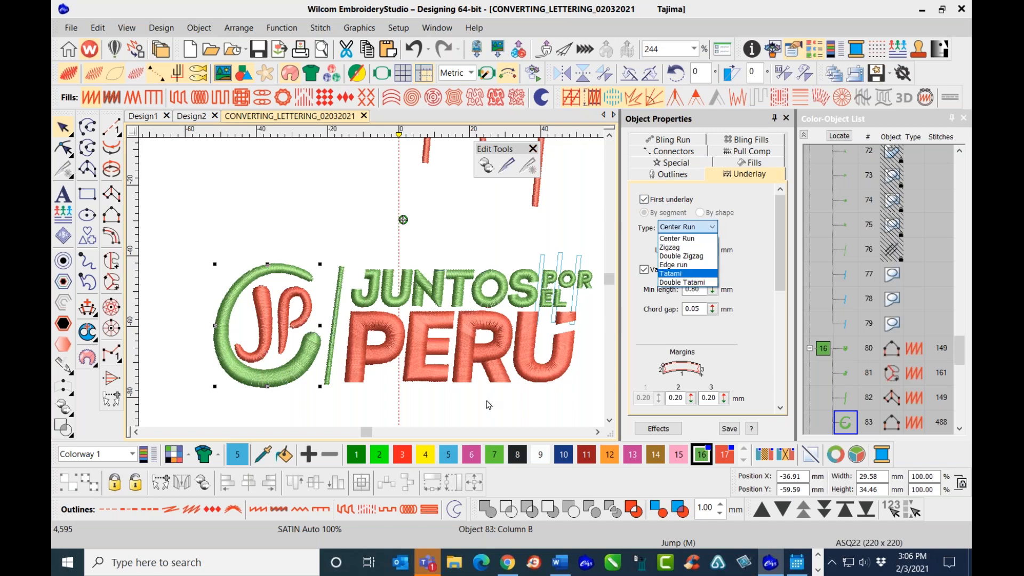
left_click(345, 340)
- Turn on a Center Run first underlay for the slanted green divider line beside JUNTOS and save the design
left_click_drag(227, 238, 317, 388)
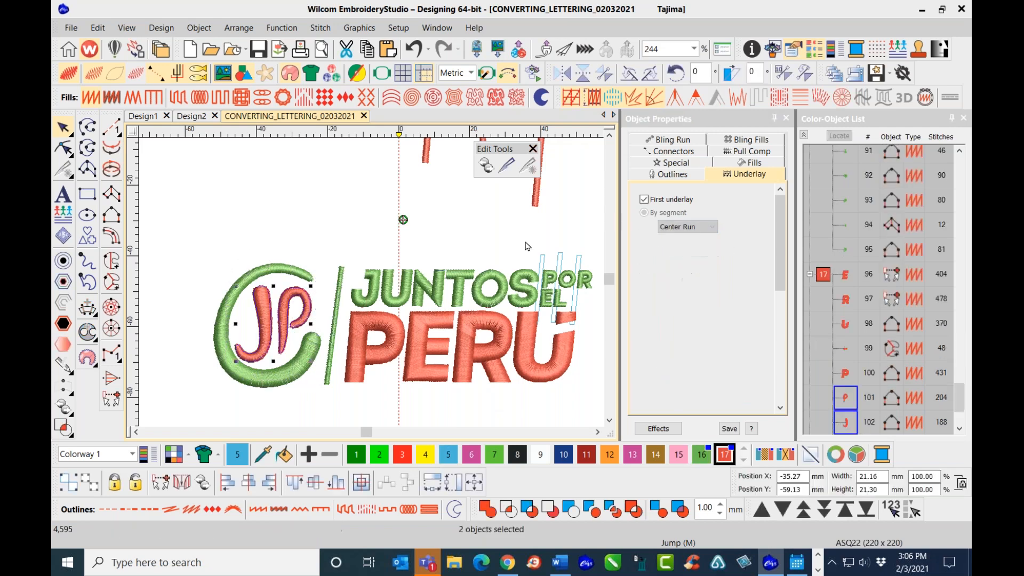
left_click_drag(347, 236, 322, 393)
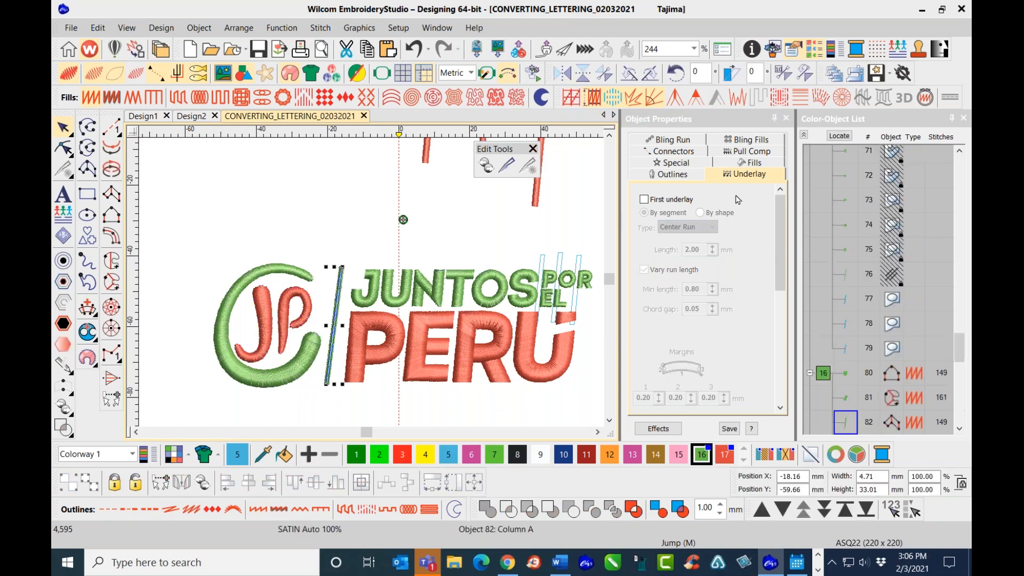
left_click(644, 199)
mouse_move(778, 242)
left_mouse_down()
mouse_move(775, 339)
mouse_move(777, 233)
left_mouse_up()
left_click(337, 220)
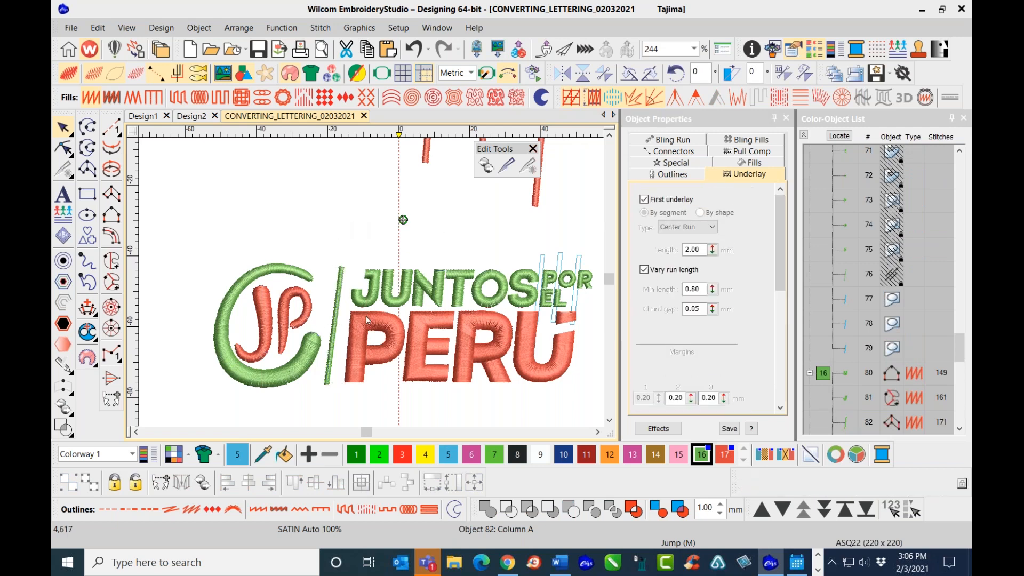
left_click(260, 51)
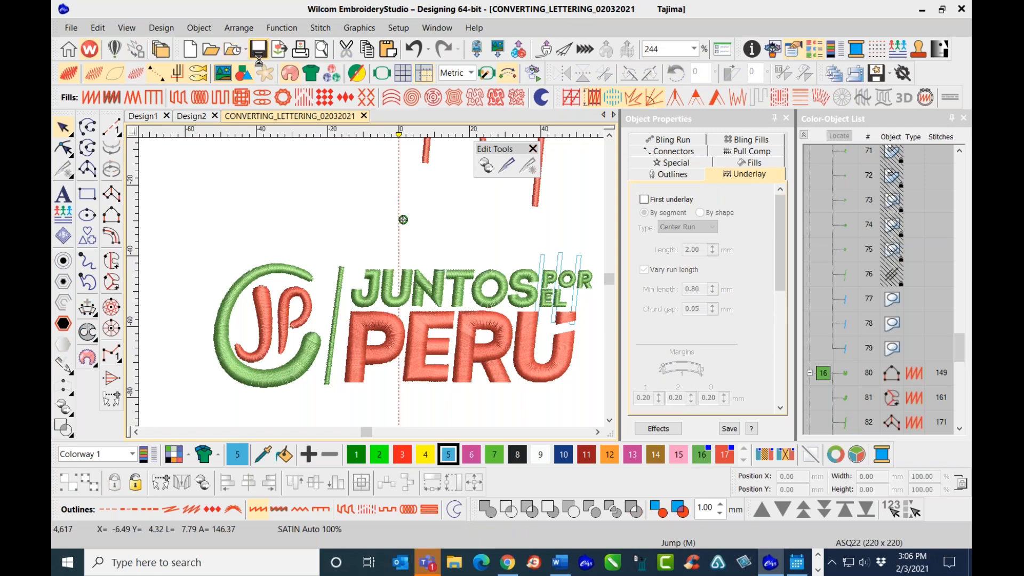
- Delete the three blue vector outlines that cross the POR EL lettering
scroll(507, 311, "down", 1)
scroll(372, 287, "down", 1)
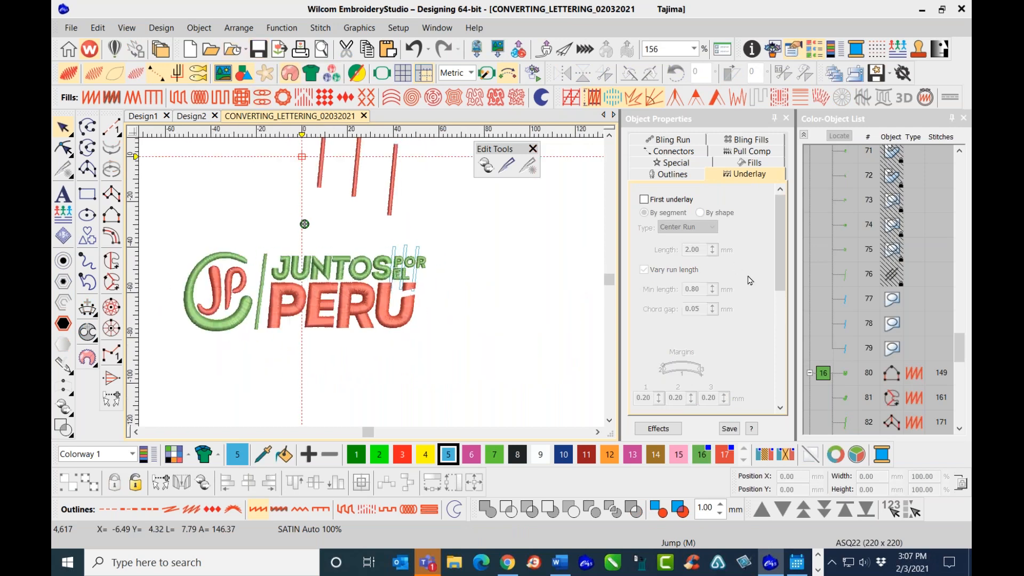
left_click(840, 297)
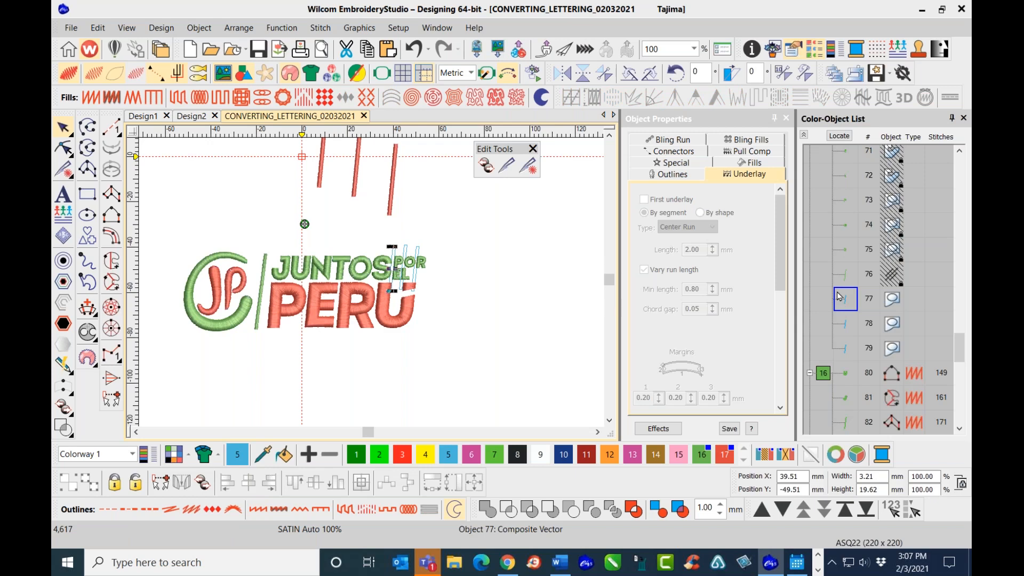
left_click(853, 351, "shift")
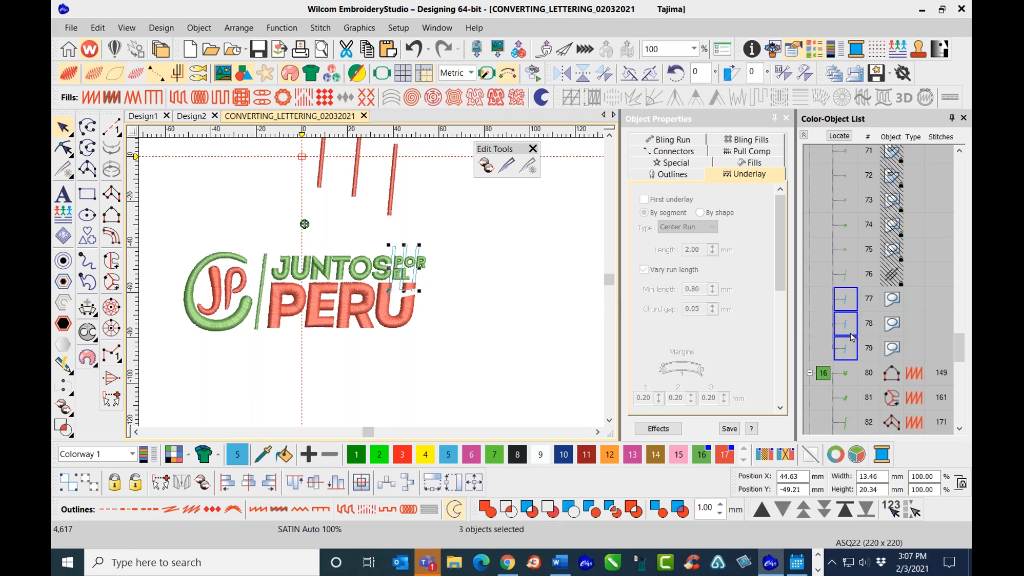
key("Delete")
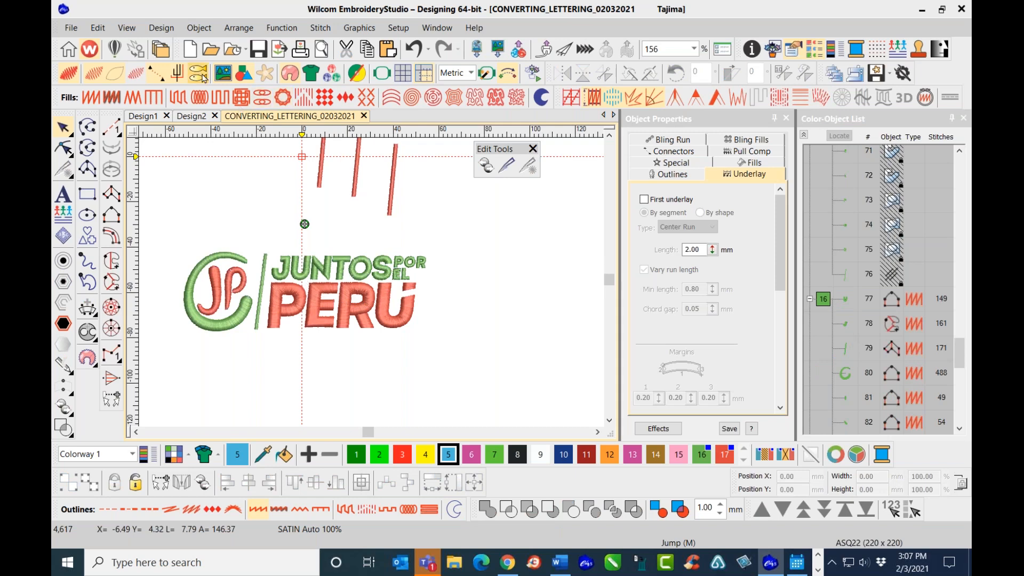
- Set small stitches to always be removed, with a minimum stitch length of 0.6 mm
left_click(166, 30)
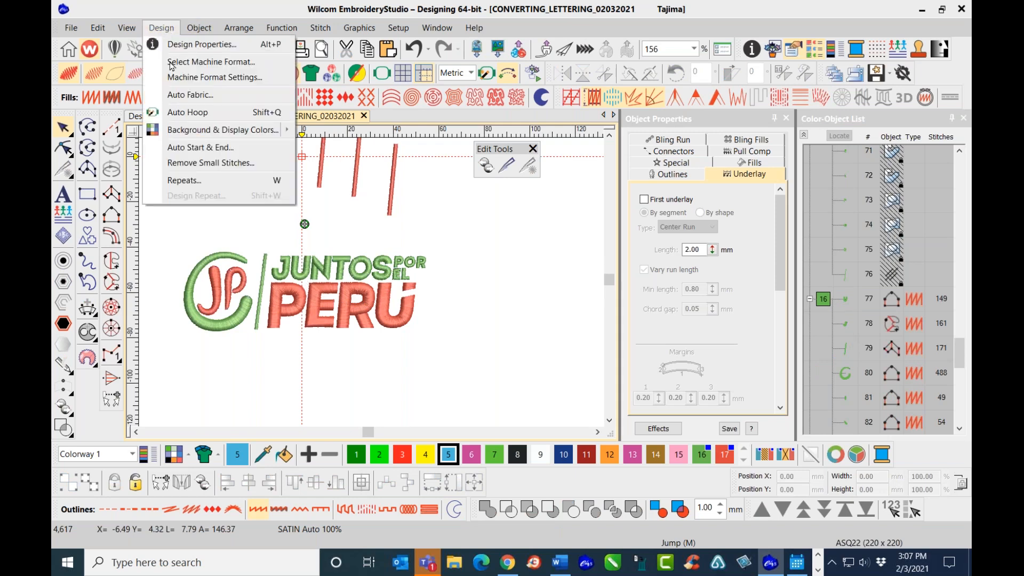
left_click(234, 163)
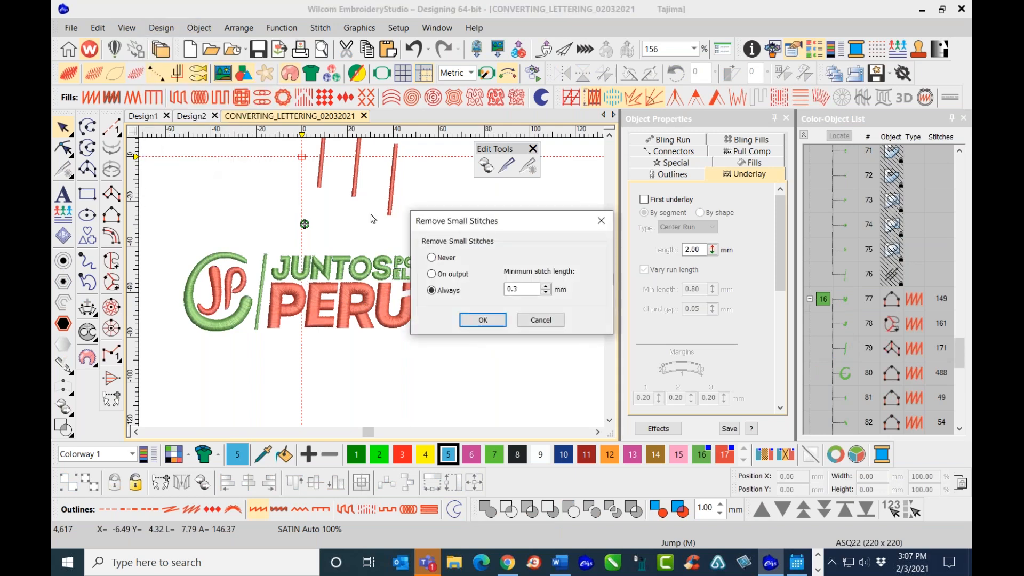
left_click(545, 286)
left_click(545, 286)
left_click(545, 287)
left_click(328, 480)
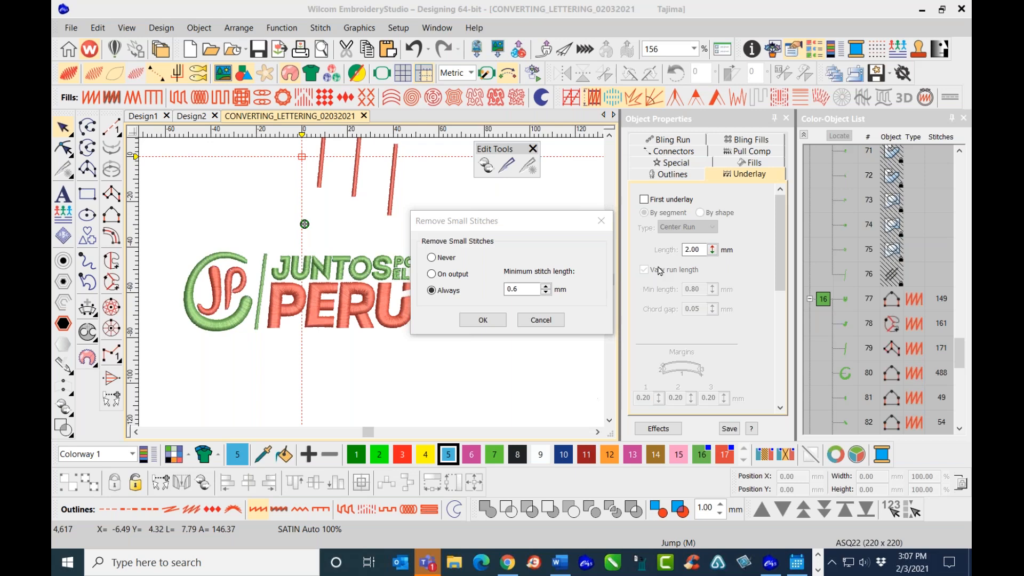
left_click(483, 322)
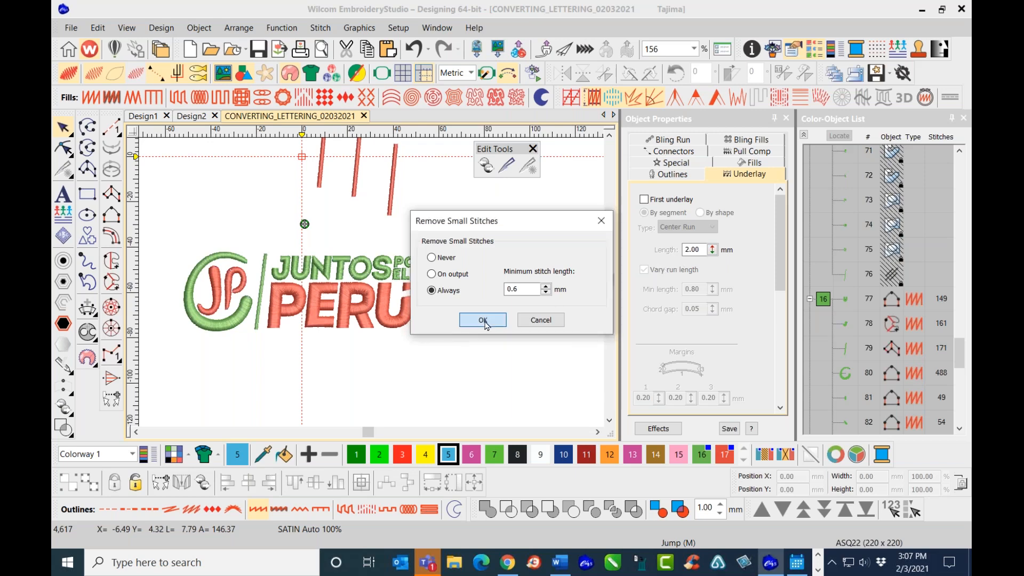
left_click(483, 320)
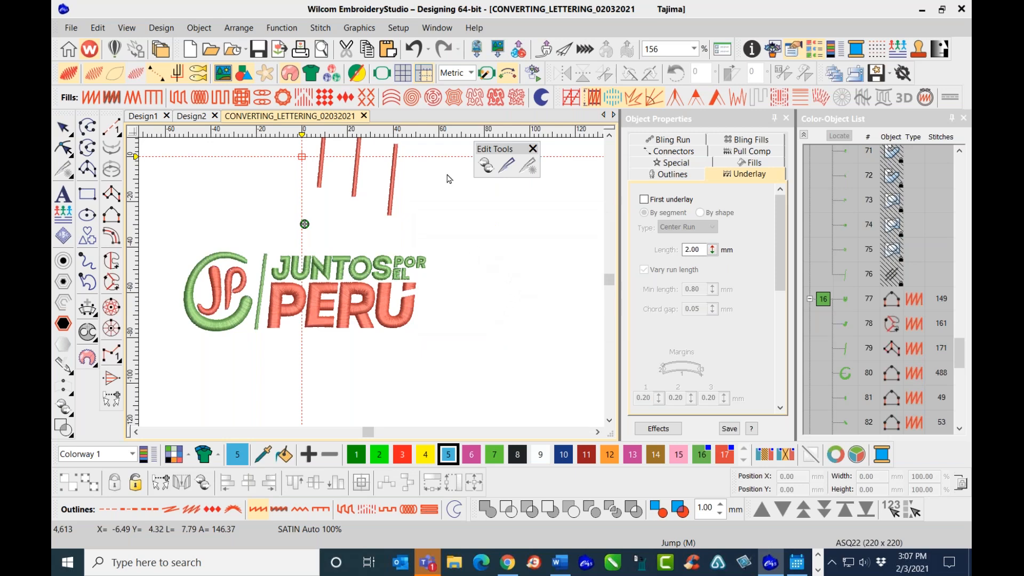
- Delete the leftover red strokes above the logo and save the design
scroll(385, 167, "down", 2)
left_click_drag(312, 235, 418, 325)
key("Delete")
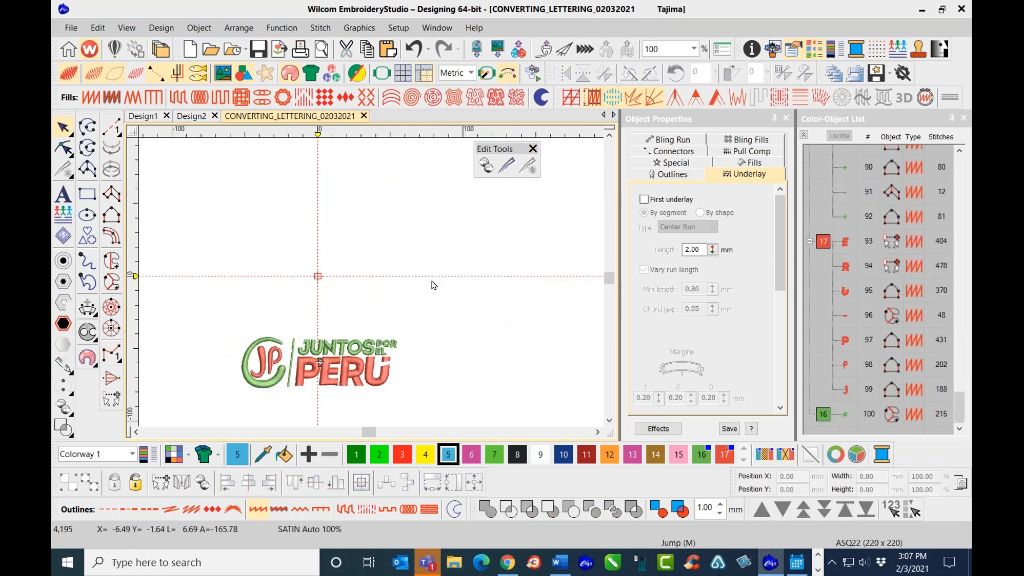
left_click(258, 49)
- Move the whole logo to position X 0 and Y 0, and close the Edit Tools toolbar
scroll(383, 293, "down", 2)
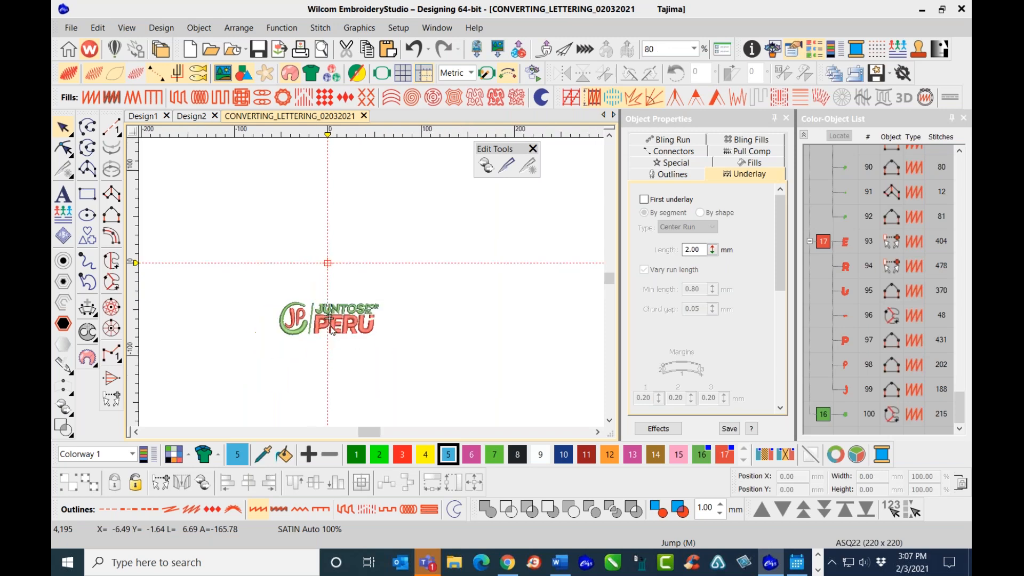
scroll(348, 304, "up", 3)
left_click_drag(243, 198, 493, 318)
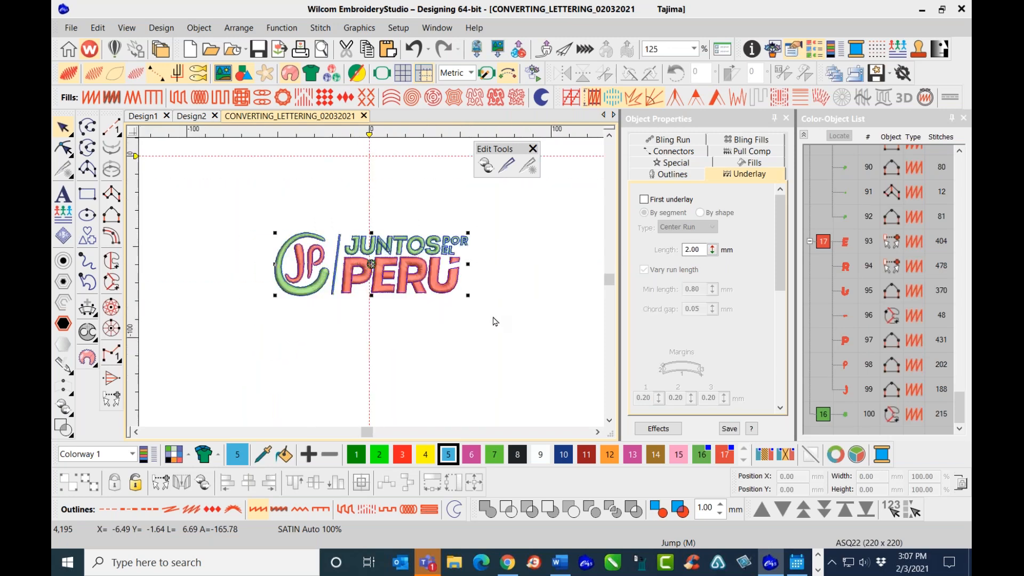
scroll(493, 318, "down", 2)
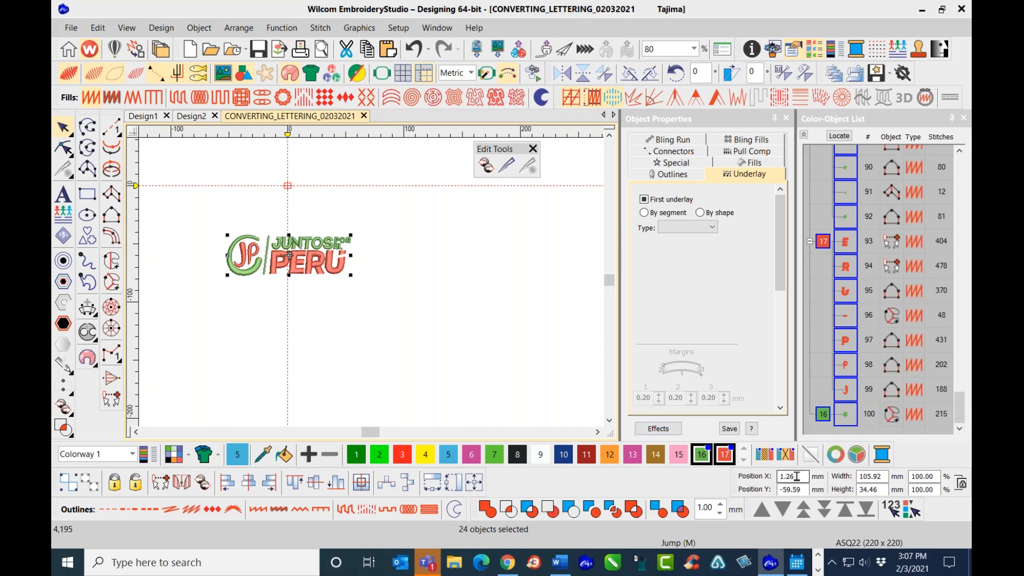
left_click_drag(796, 476, 775, 471)
type("0")
key("Tab")
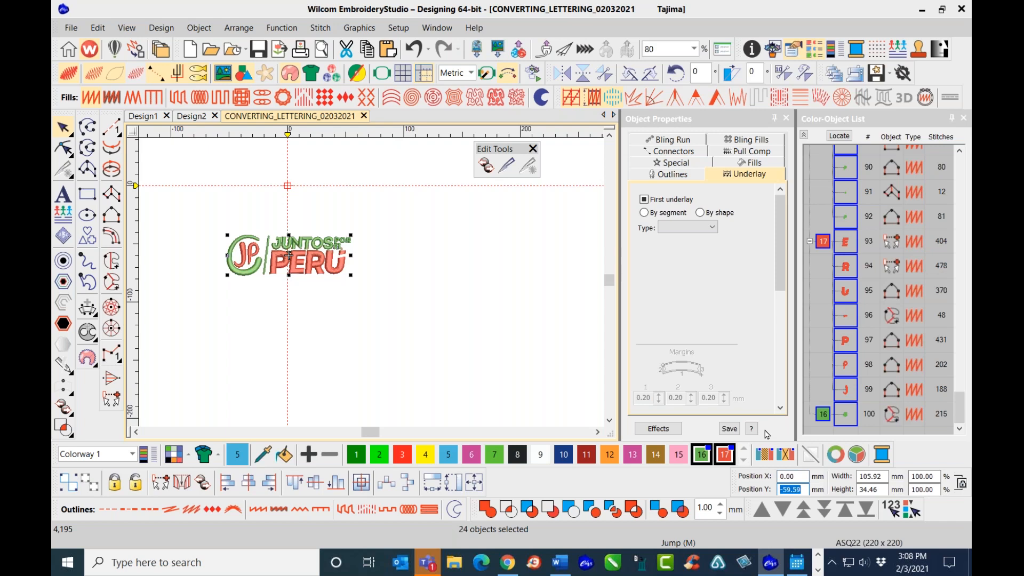
type("0")
key("Return")
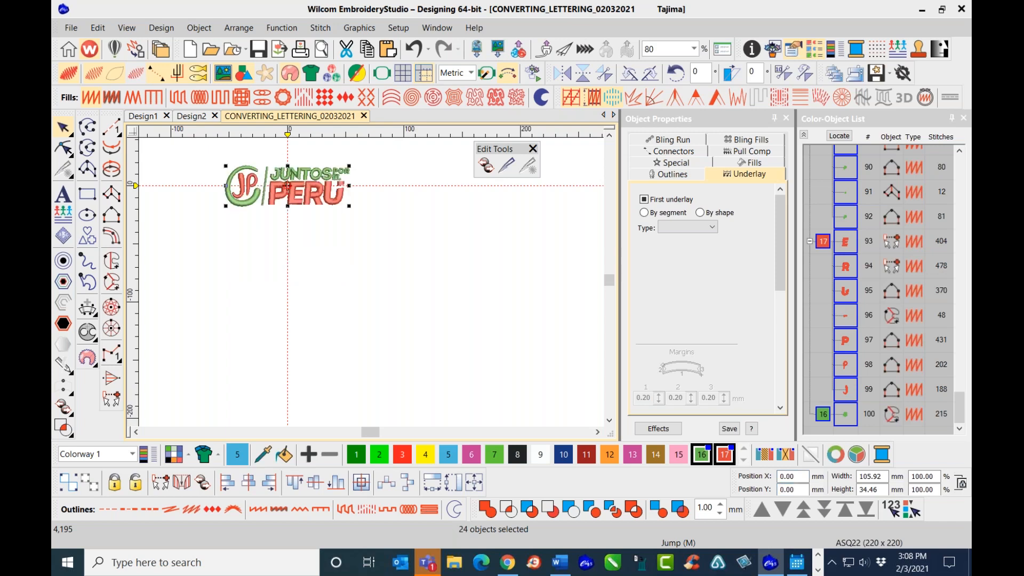
scroll(366, 278, "down", 2)
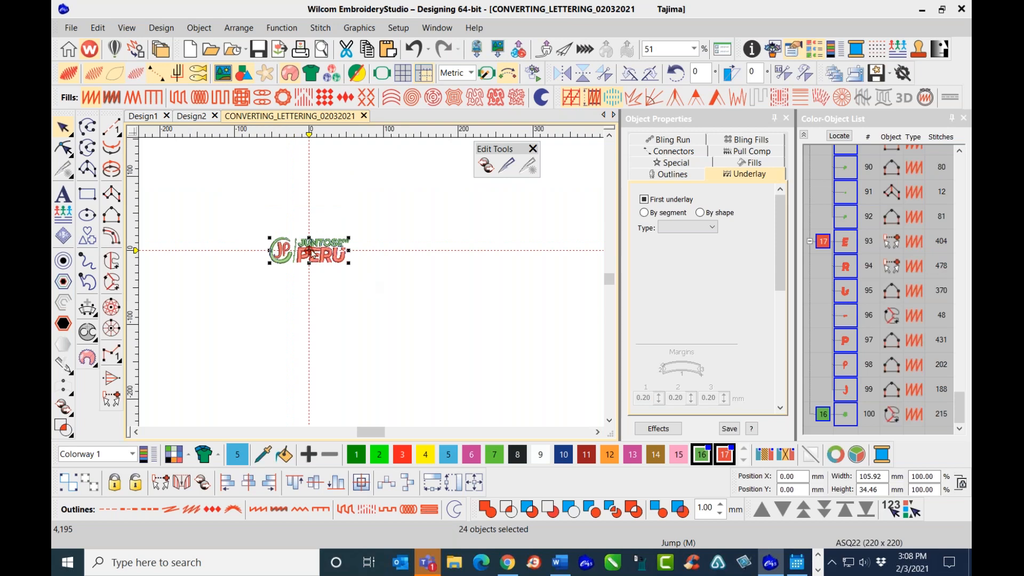
scroll(373, 288, "up", 1)
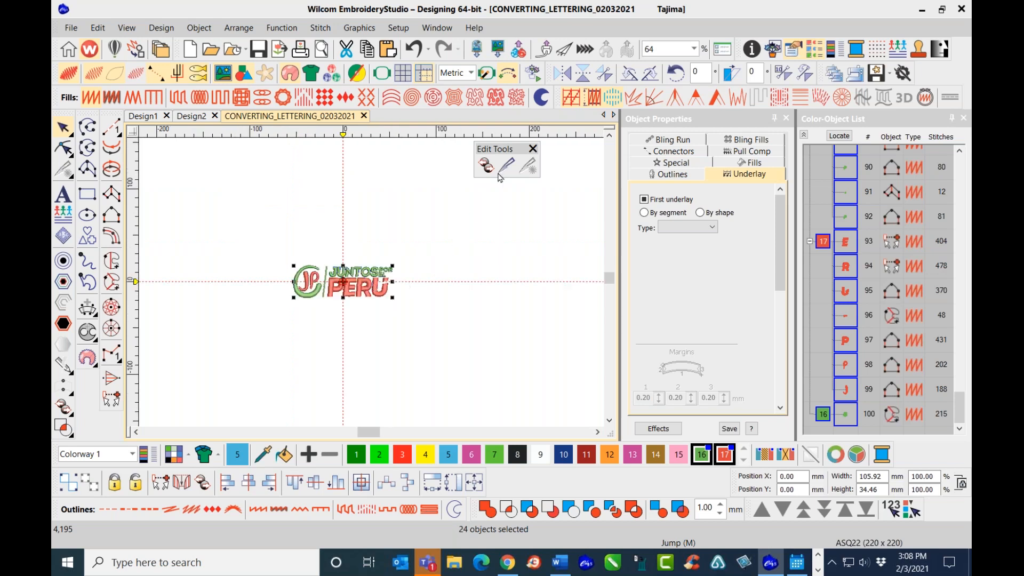
left_click(533, 150)
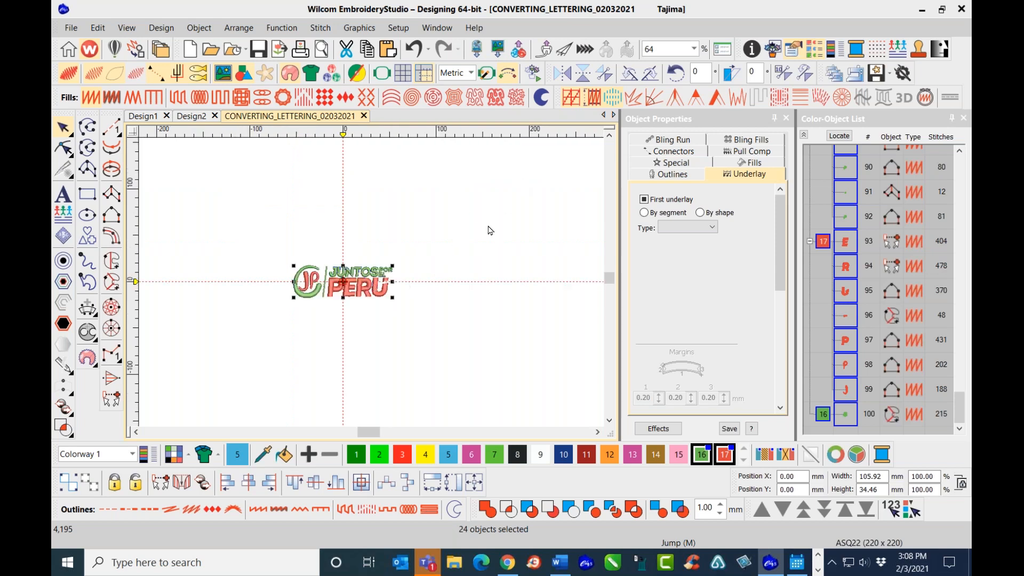
- Save the centred logo design
key("0")
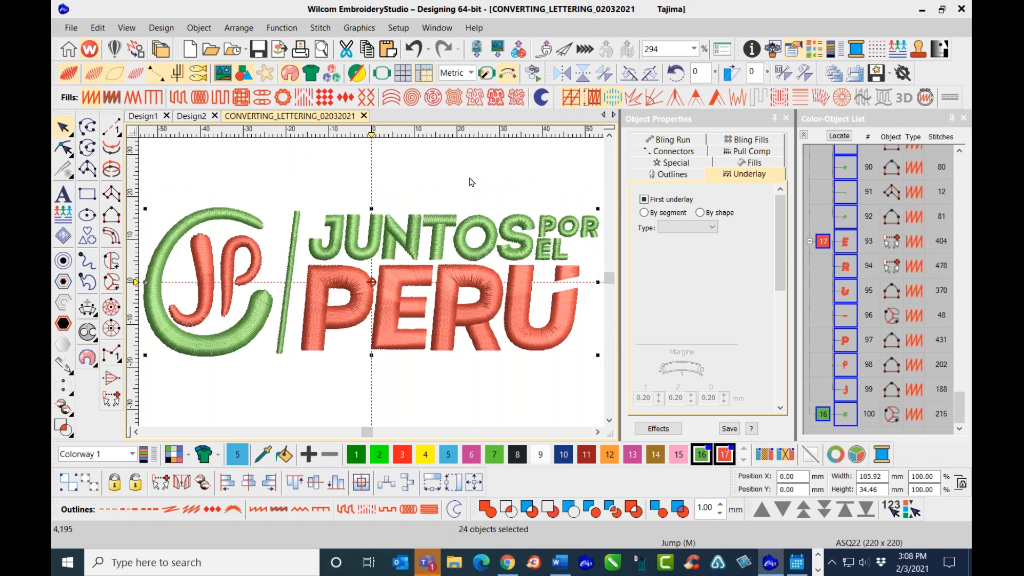
left_click(259, 51)
left_click(376, 179)
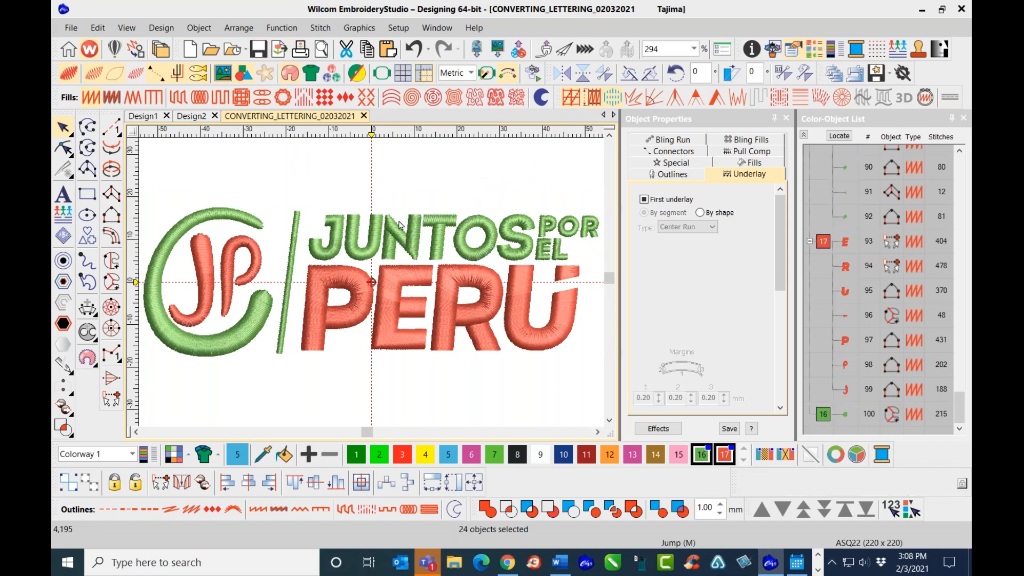
- Play the design's stitching sequence in the Stitch Player and stop the simulation
scroll(366, 321, "down", 2)
scroll(366, 321, "up", 2)
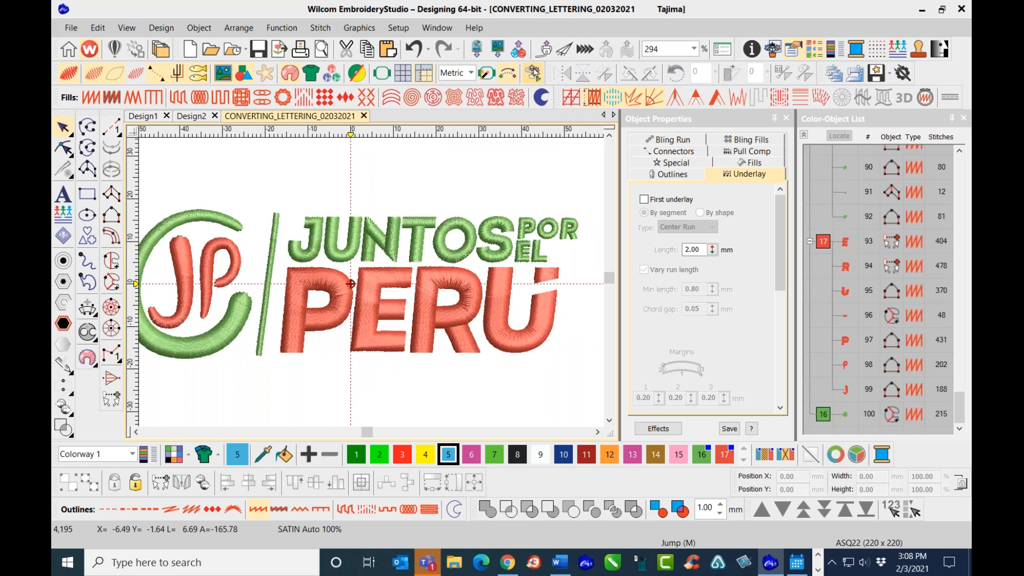
key("shift+r")
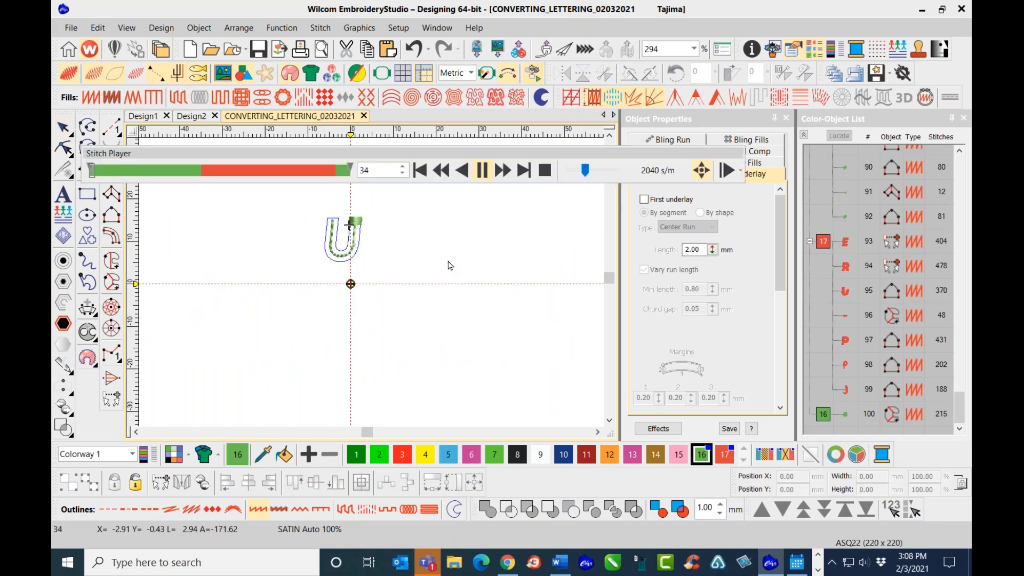
left_click(544, 170)
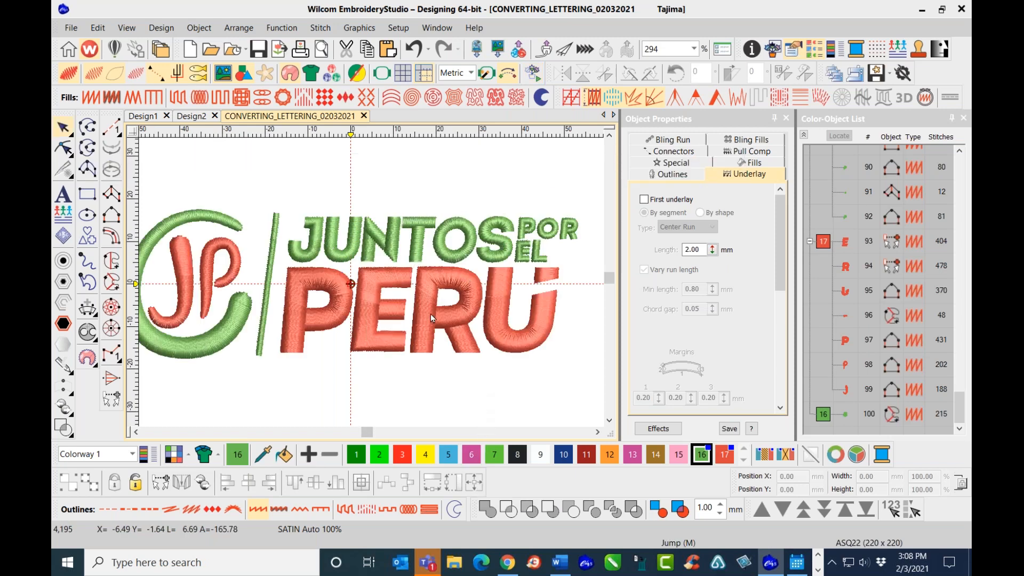
- Select all objects in colour 16 with Select by Color, and clear the selection
left_click(98, 30)
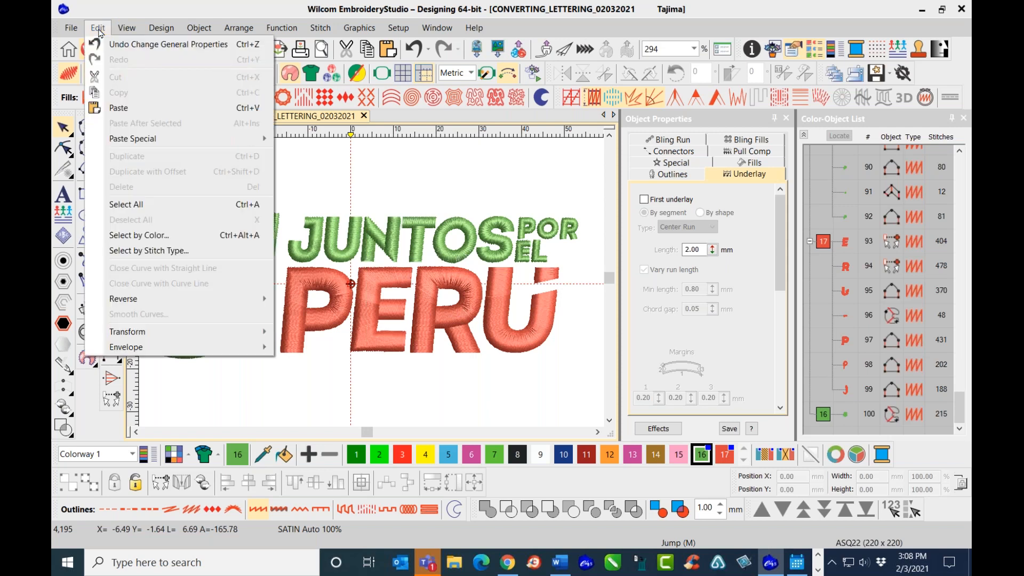
left_click(167, 237)
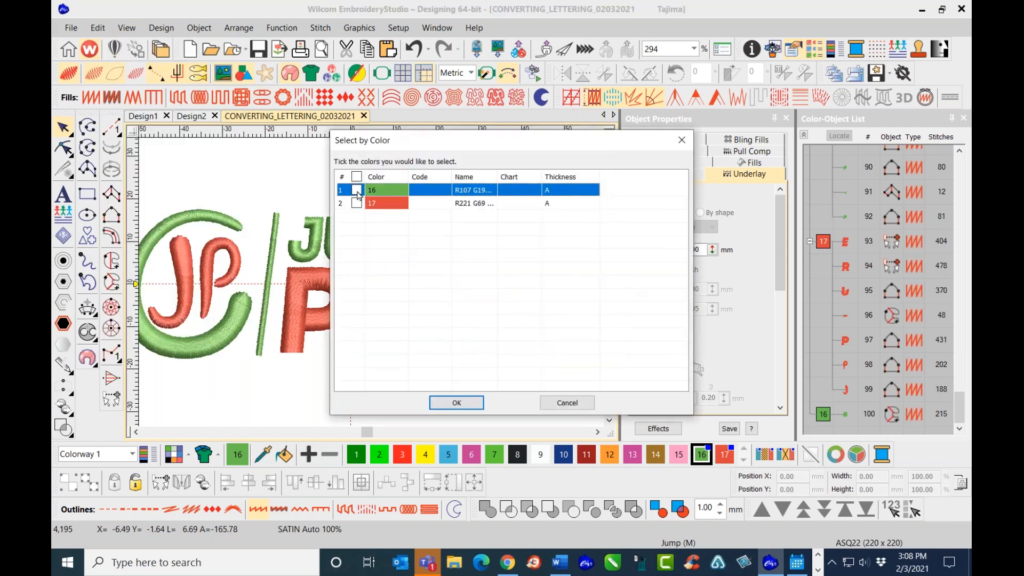
left_click(457, 402)
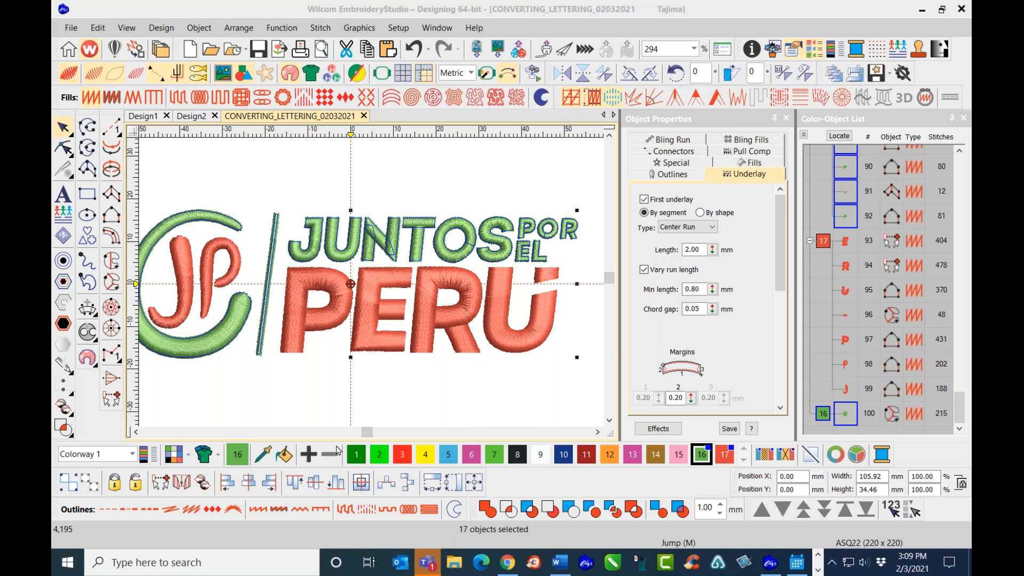
left_click(551, 174)
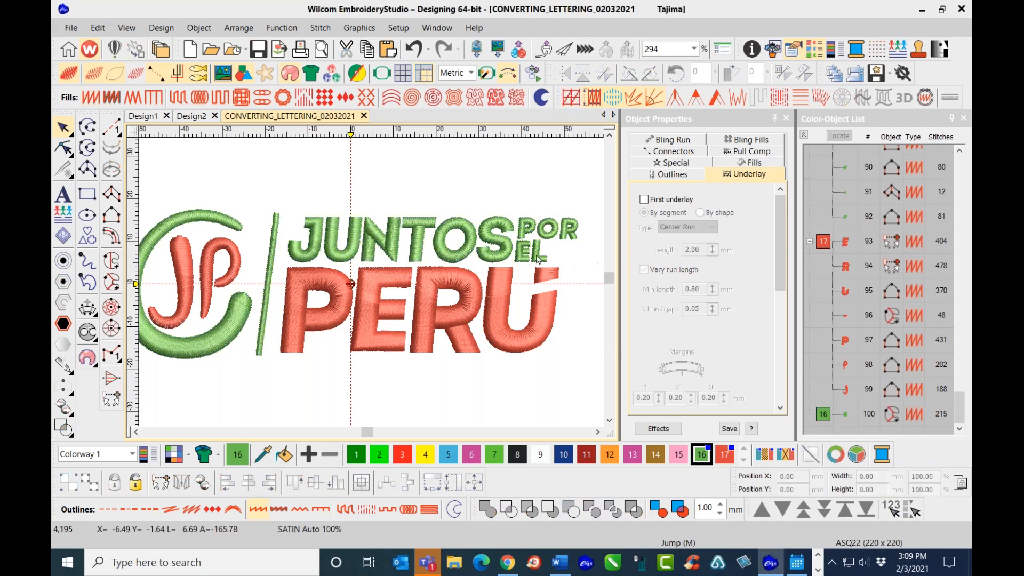
- Try a 0.10 mm column width adjustment on the O of POR, and switch it off again
left_click(560, 228)
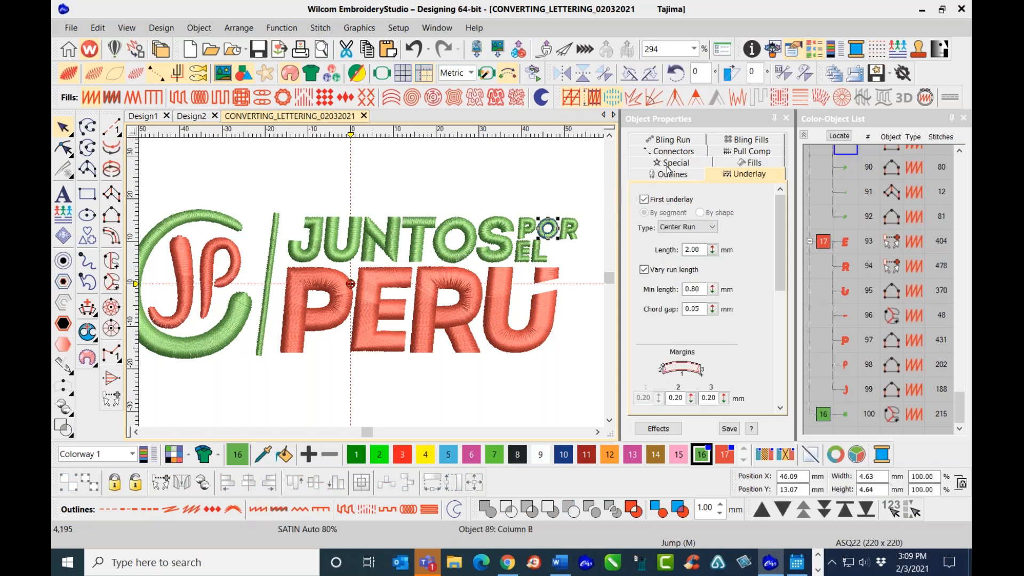
left_click(739, 153)
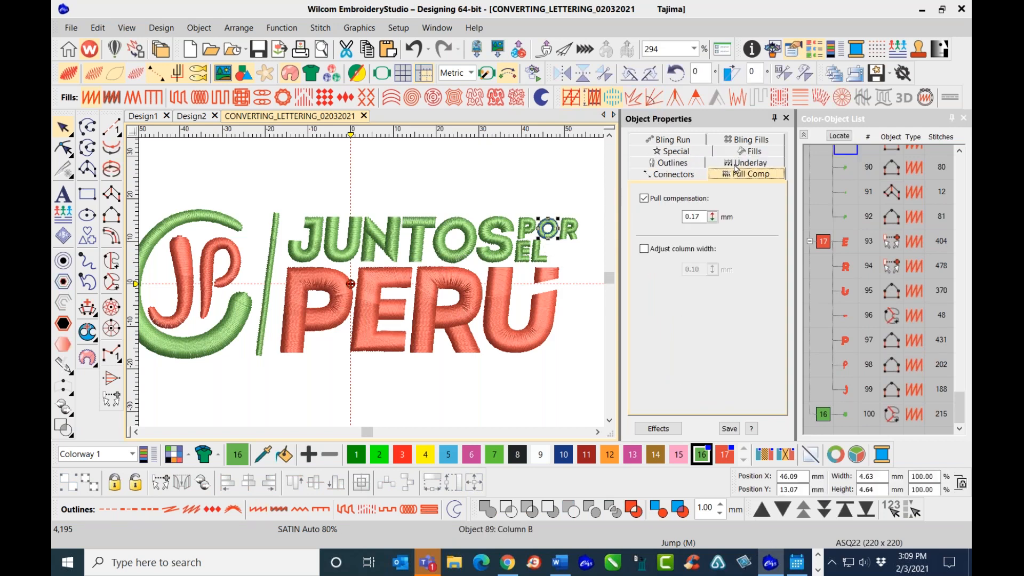
left_click(643, 249)
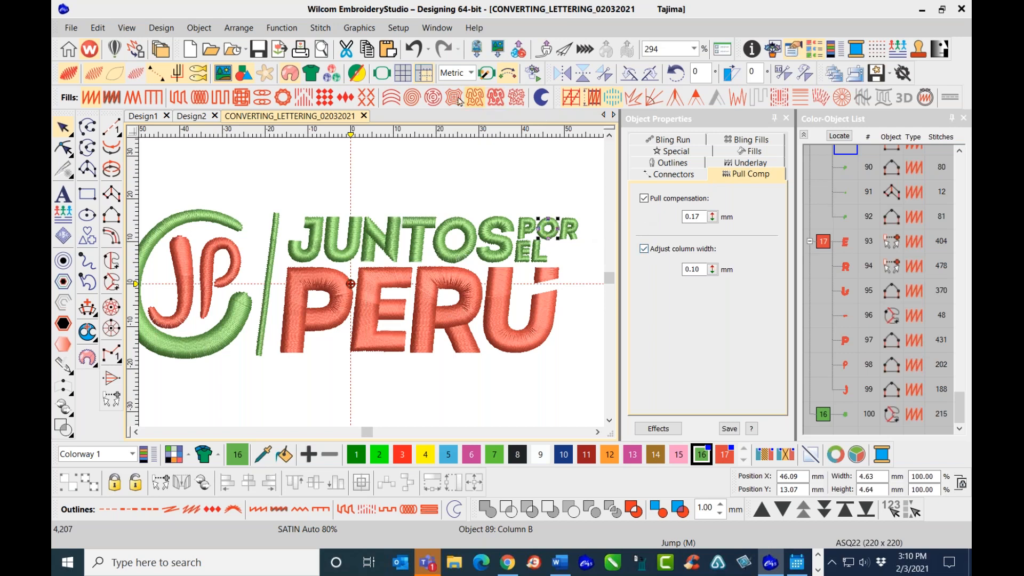
left_click(643, 249)
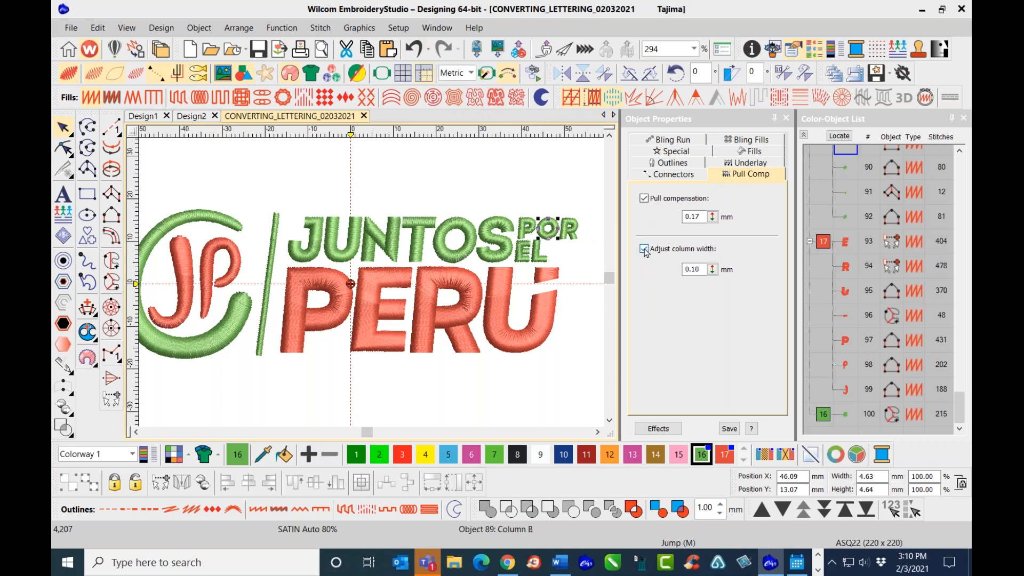
left_click(483, 169)
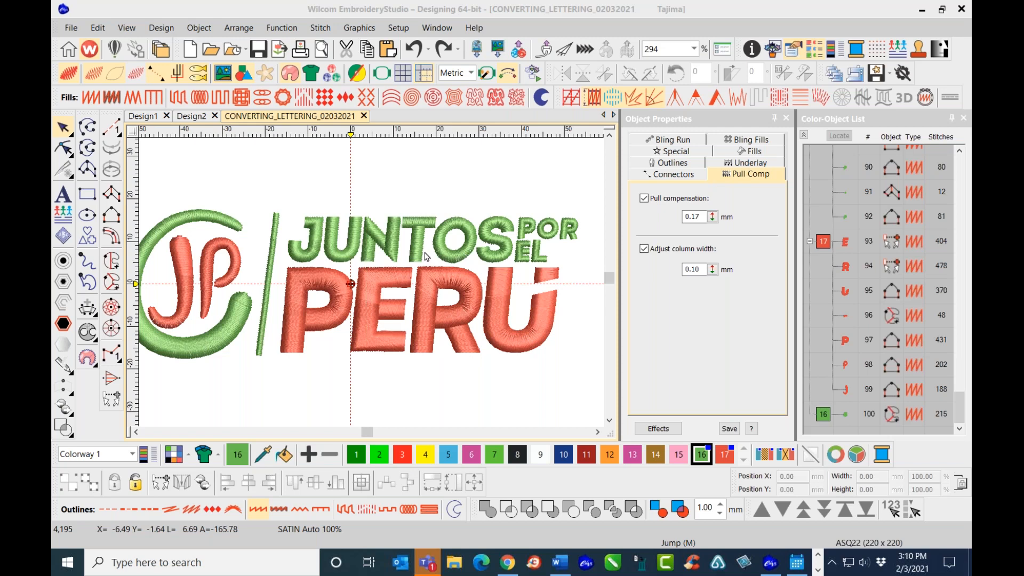
- Save the design and inspect the stitches of the POR EL lettering up close
left_click(258, 50)
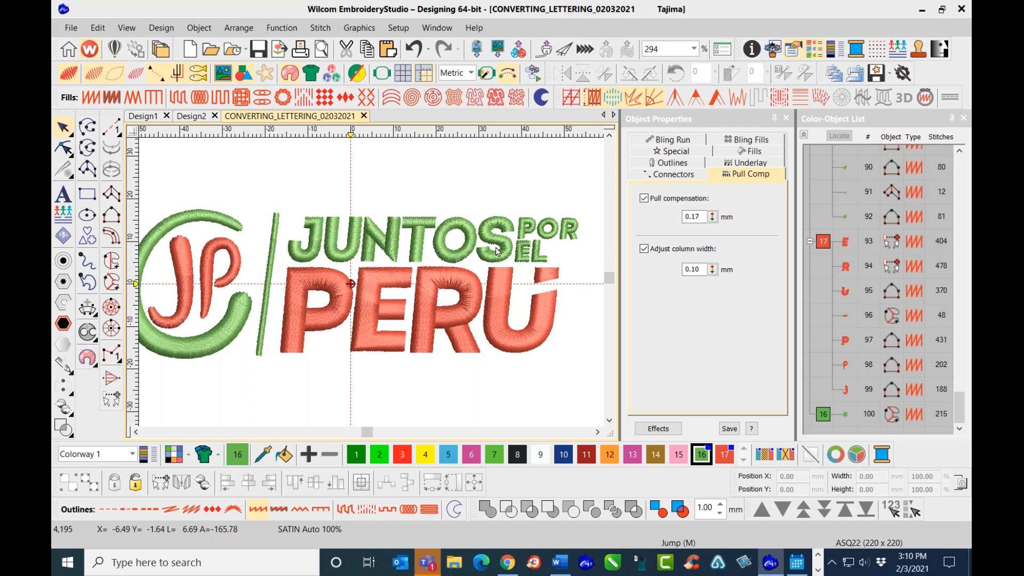
scroll(484, 248, "up", 4)
scroll(372, 285, "up", 1)
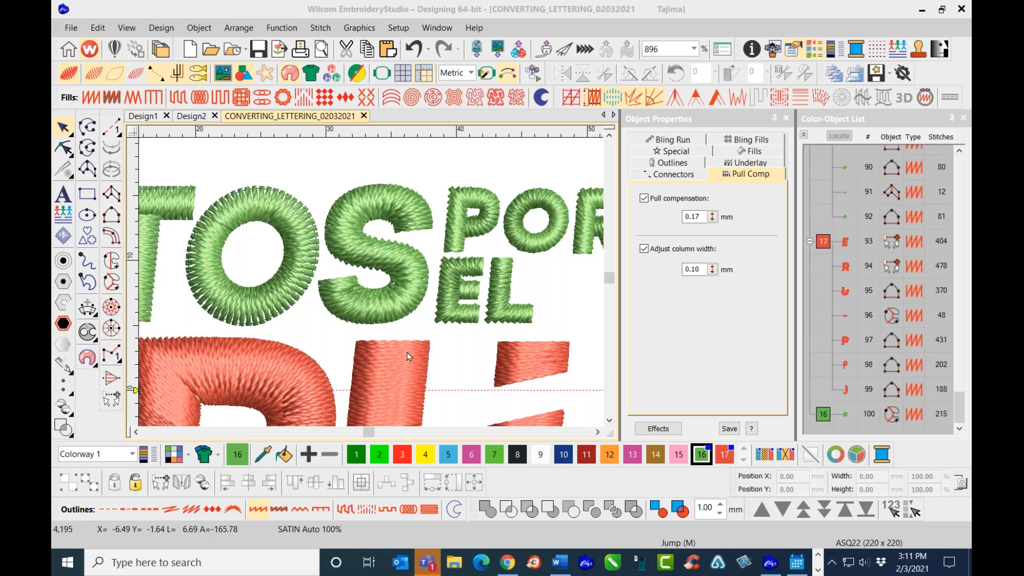
scroll(373, 286, "up", 1)
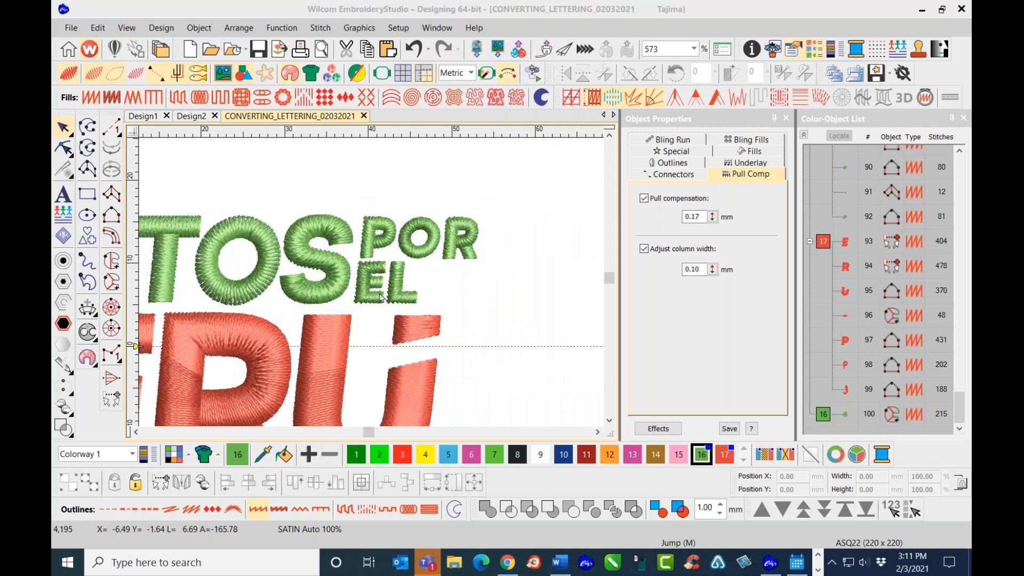
- Select the P of POR and the P of PERU in turn, and check the Knife tool's description
left_click(392, 188)
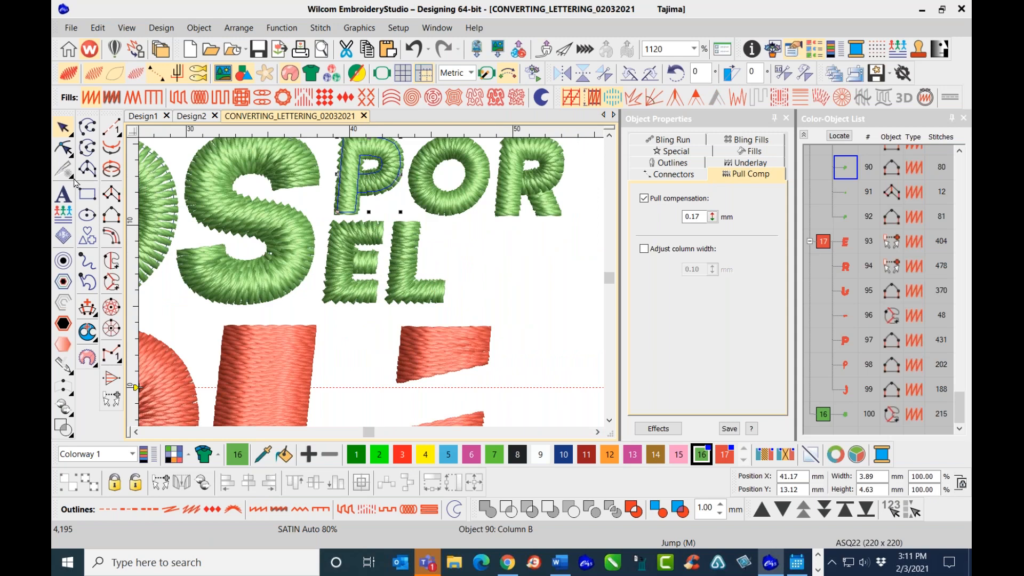
mouse_move(73, 181)
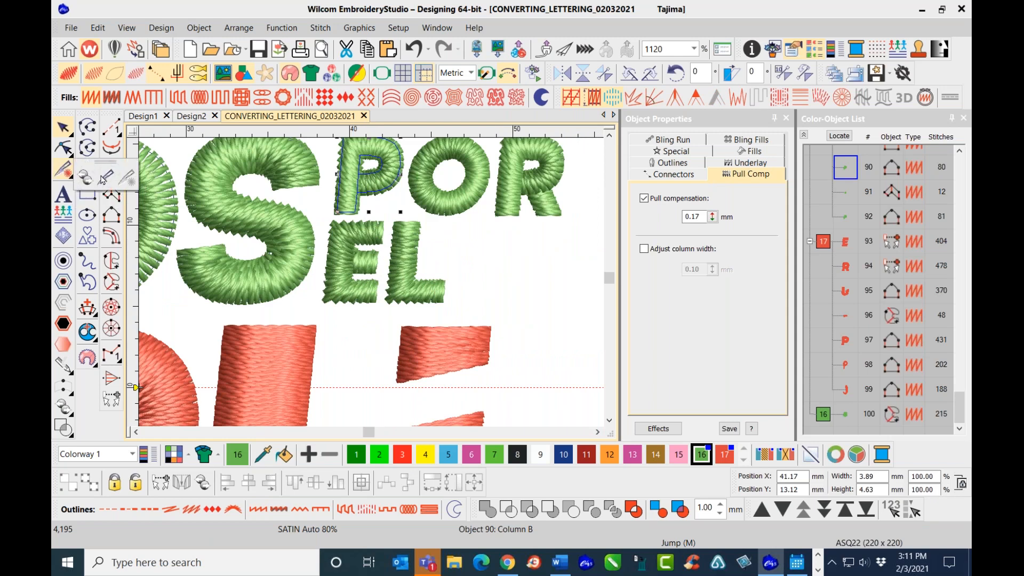
left_click(529, 280)
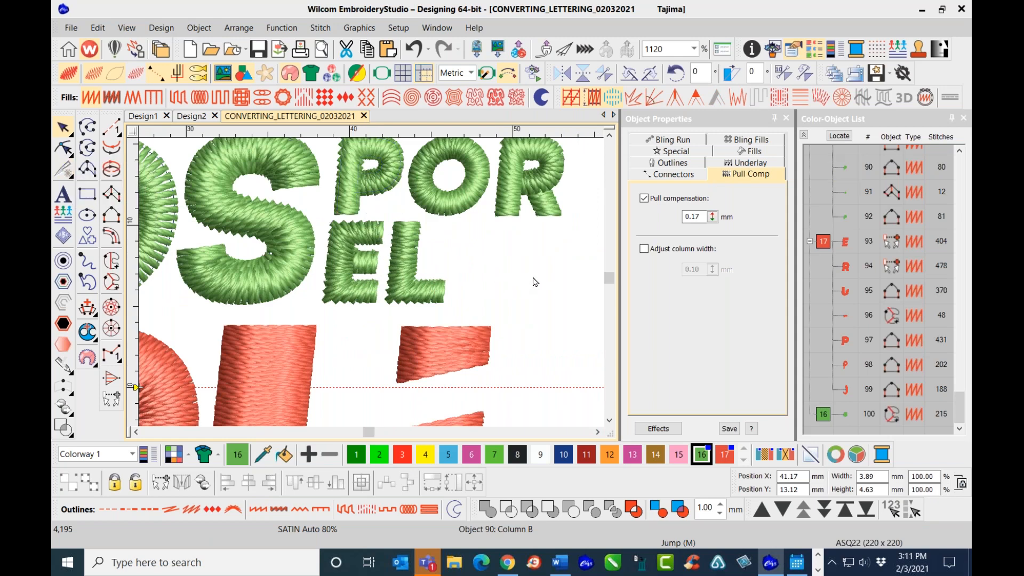
left_click(894, 341)
left_click(844, 341)
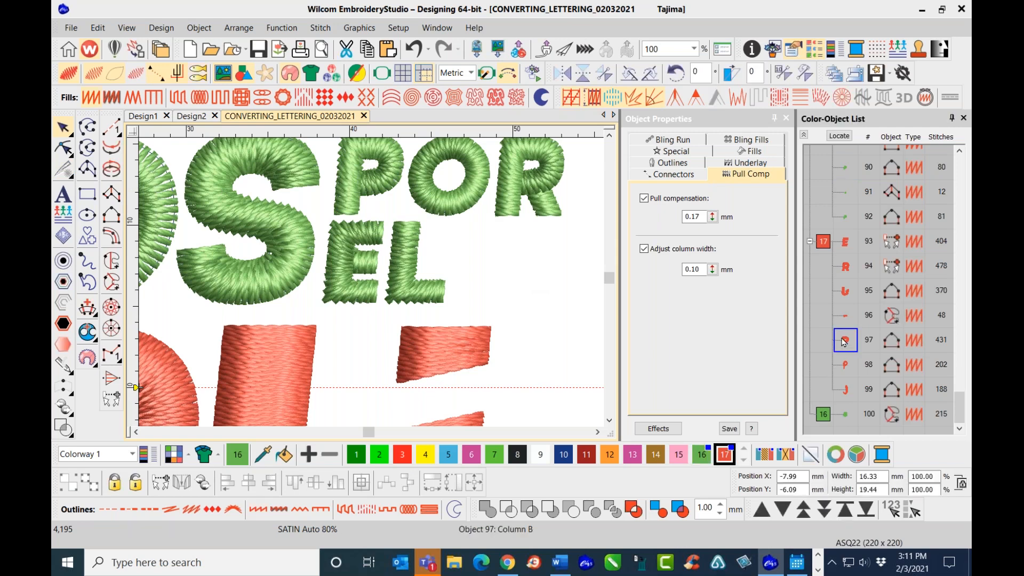
mouse_move(73, 181)
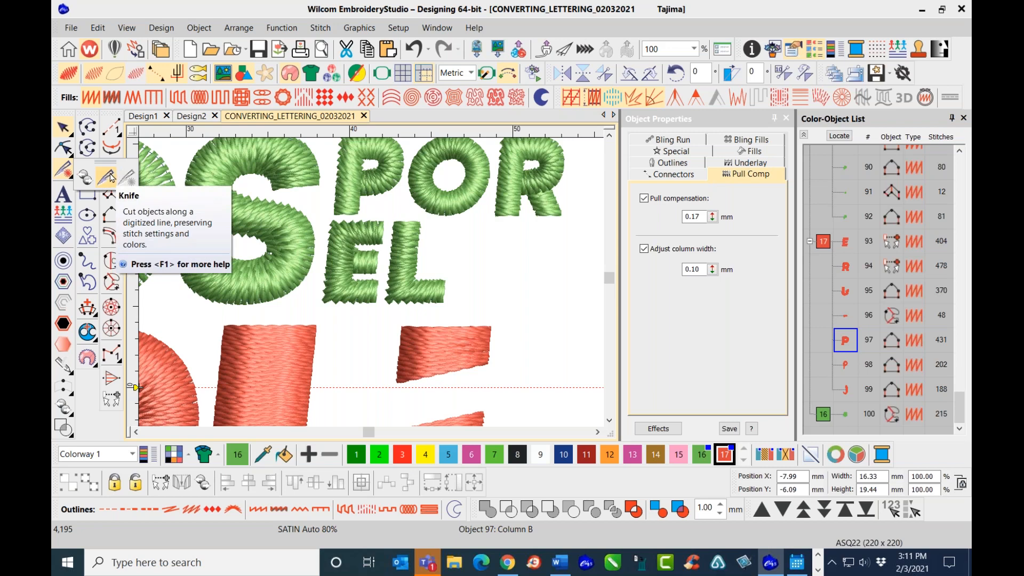
left_click(313, 494)
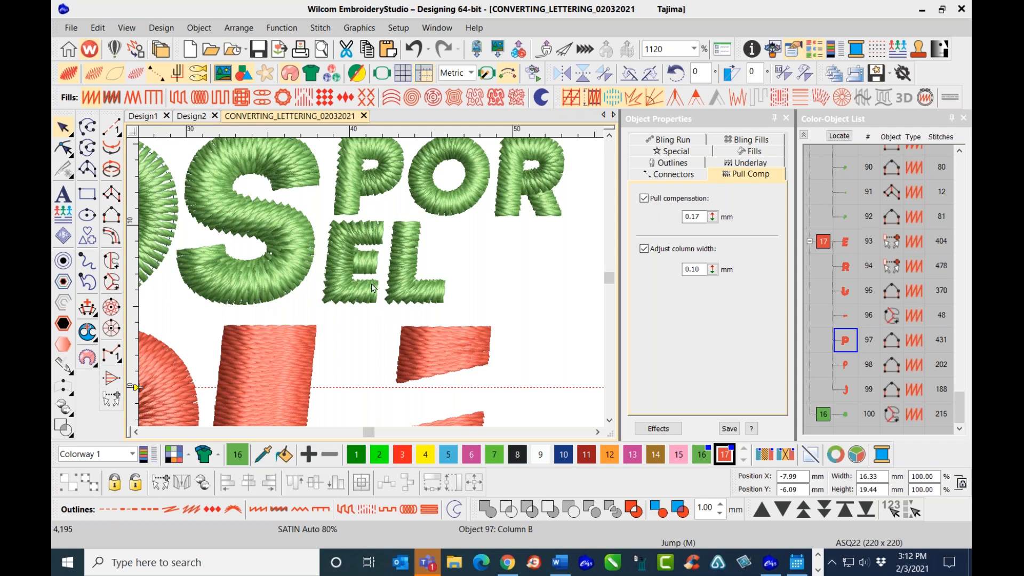
scroll(375, 288, "down", 5)
left_click(340, 208)
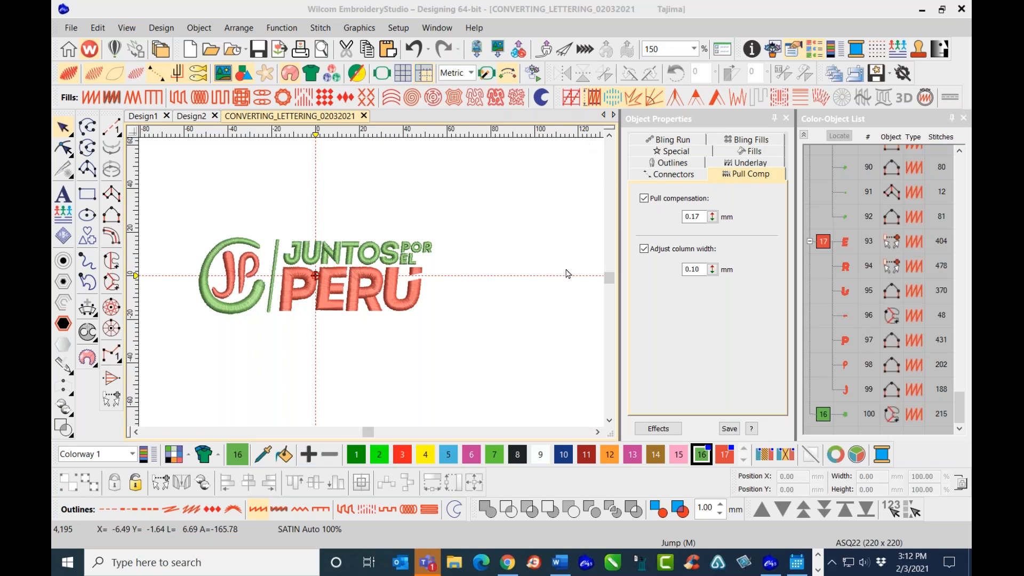
left_click(393, 250)
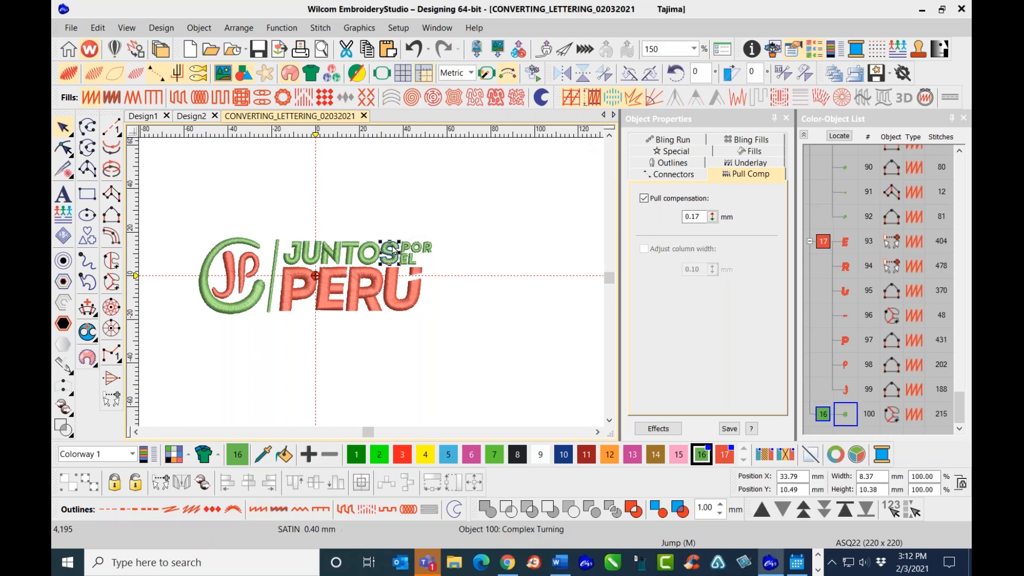
left_click(458, 256)
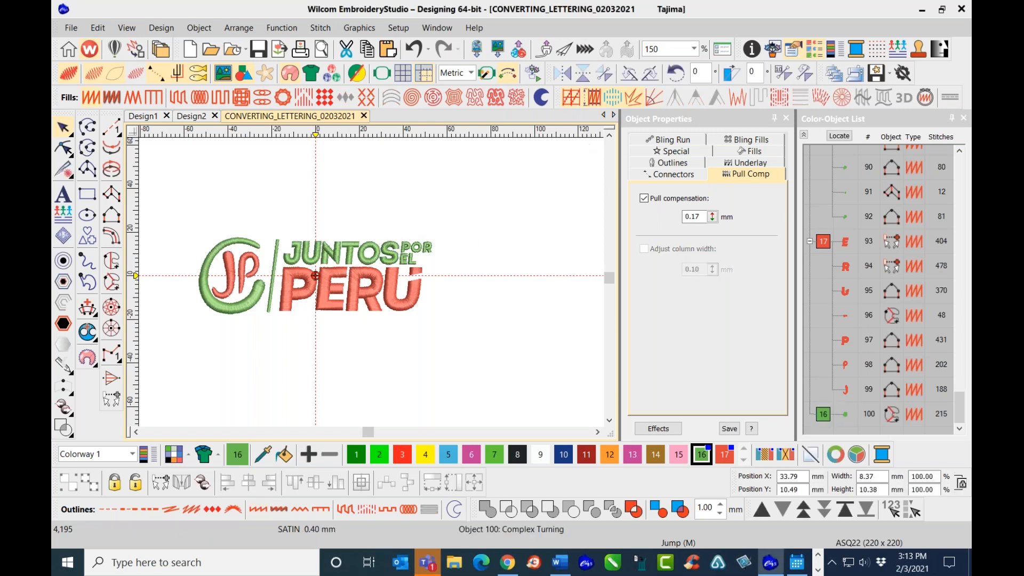
scroll(438, 257, "up", 3)
scroll(258, 239, "down", 1)
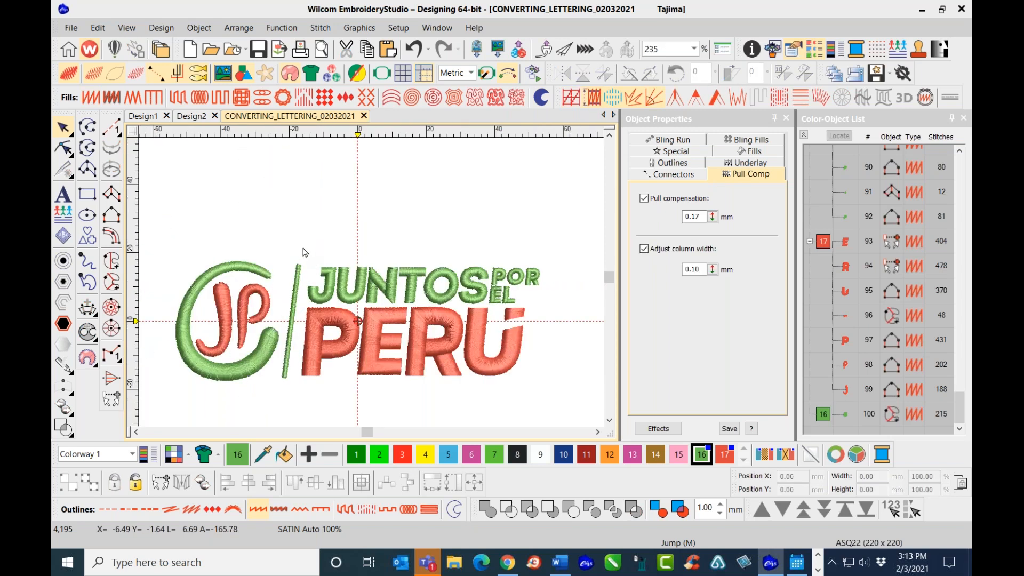
left_click_drag(299, 243, 540, 309)
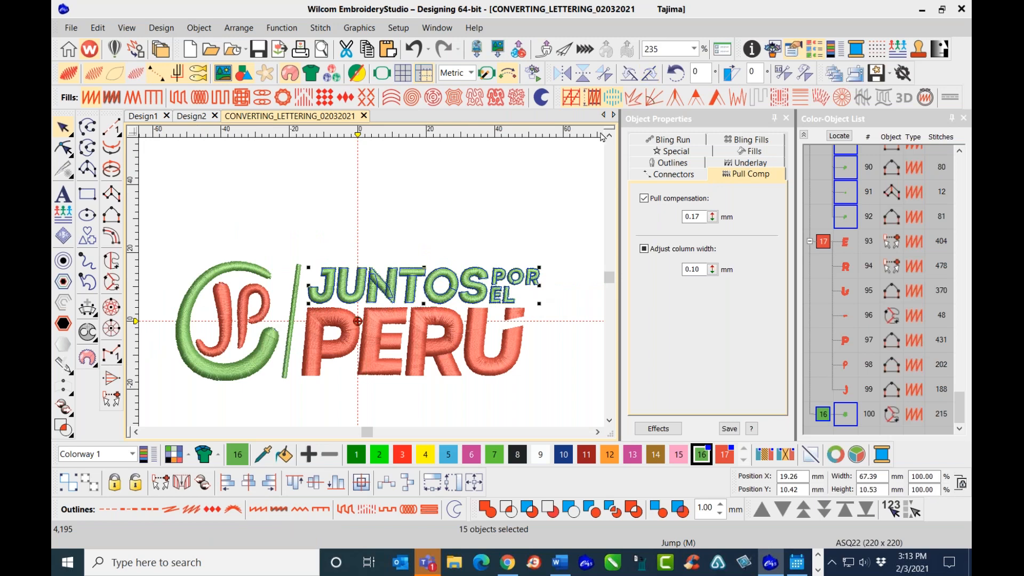
left_click(570, 166)
- Turn off stitch shortening for the S of JUNTOS
left_click(478, 289)
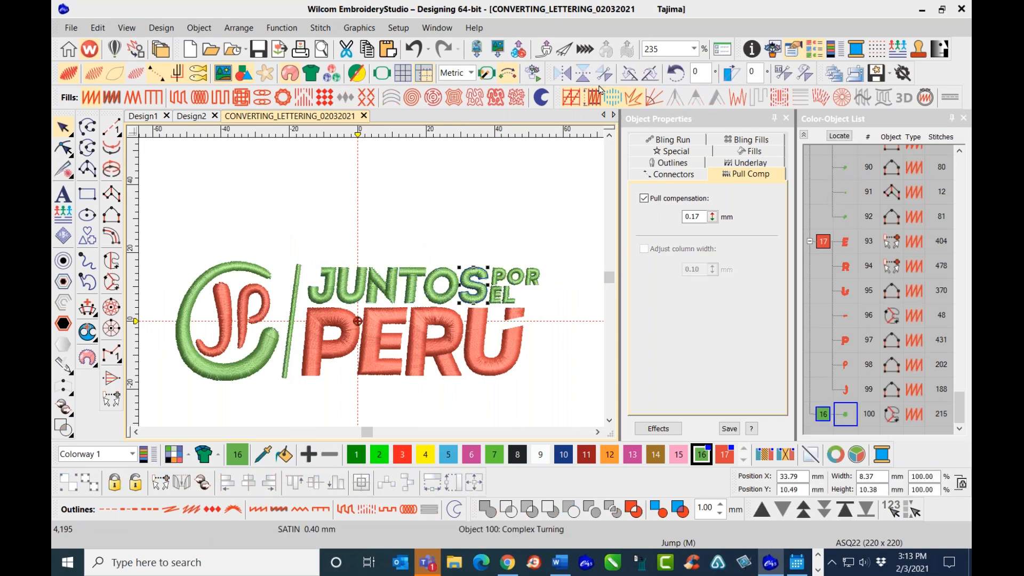
left_click(633, 98)
scroll(481, 296, "up", 1)
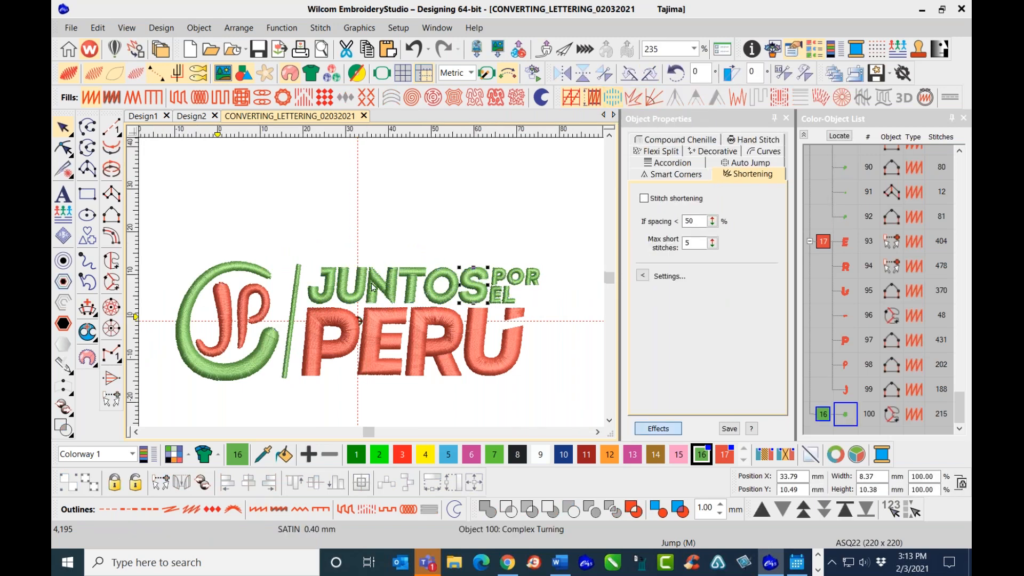
scroll(372, 285, "up", 3)
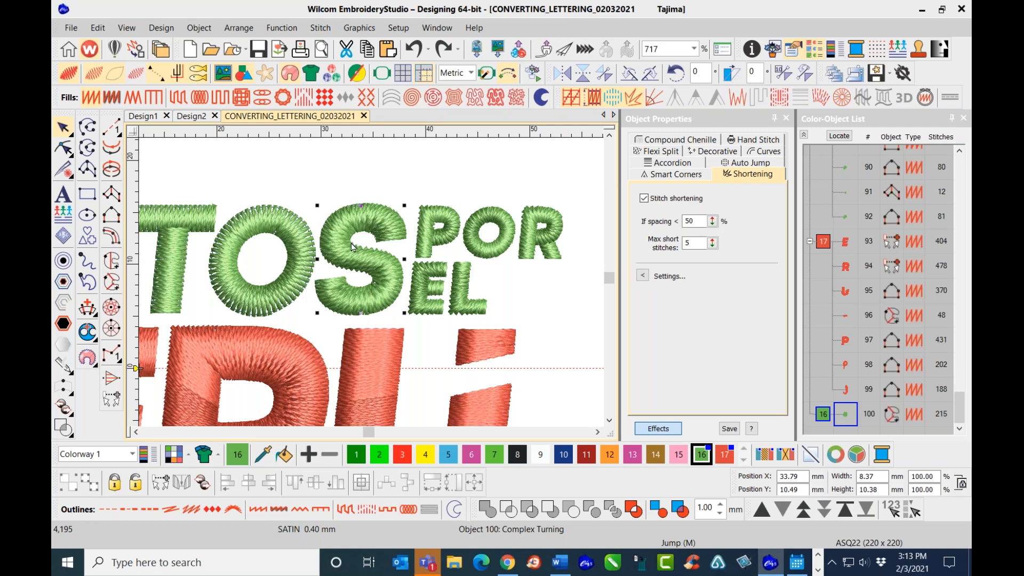
left_click(634, 99)
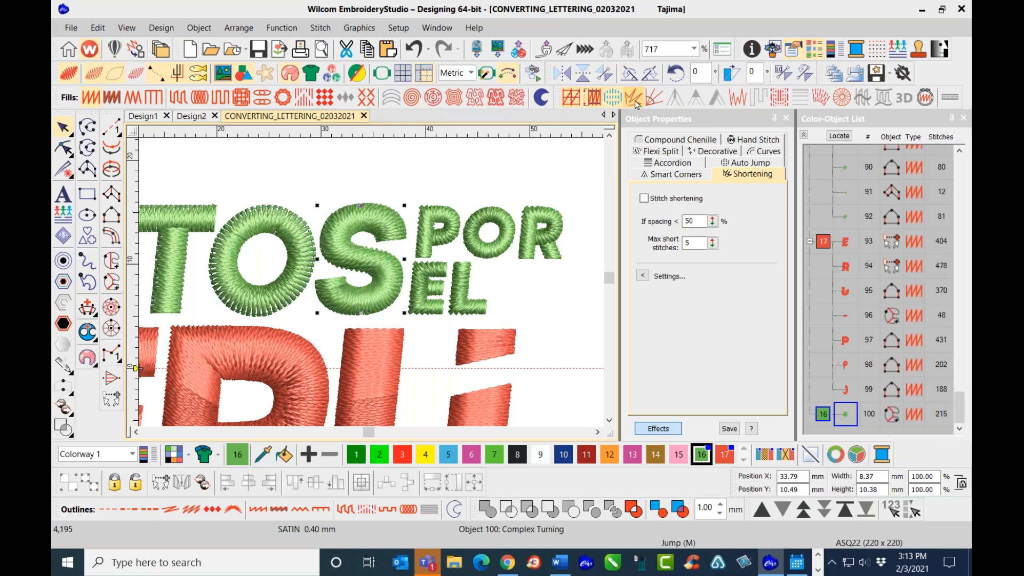
- Turn off fractional spacing for the O of JUNTOS
left_click(446, 242)
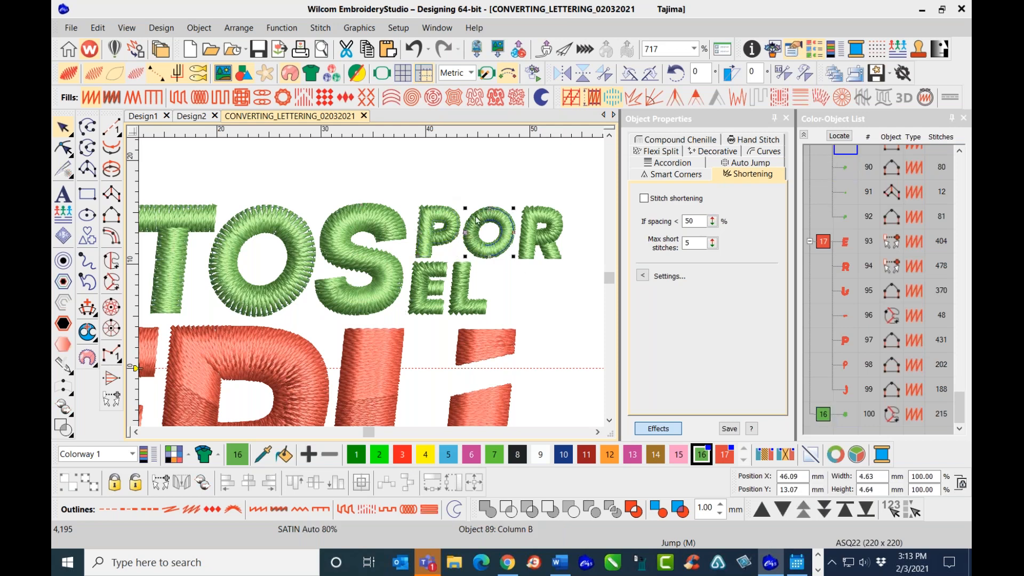
left_click(302, 244)
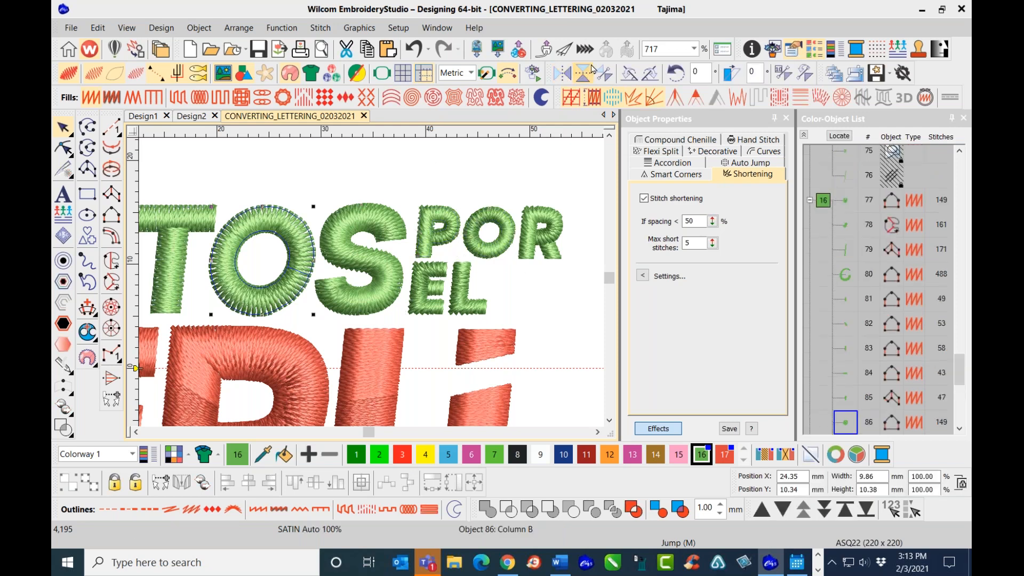
left_click(644, 98)
left_click(203, 219)
scroll(405, 179, "down", 4)
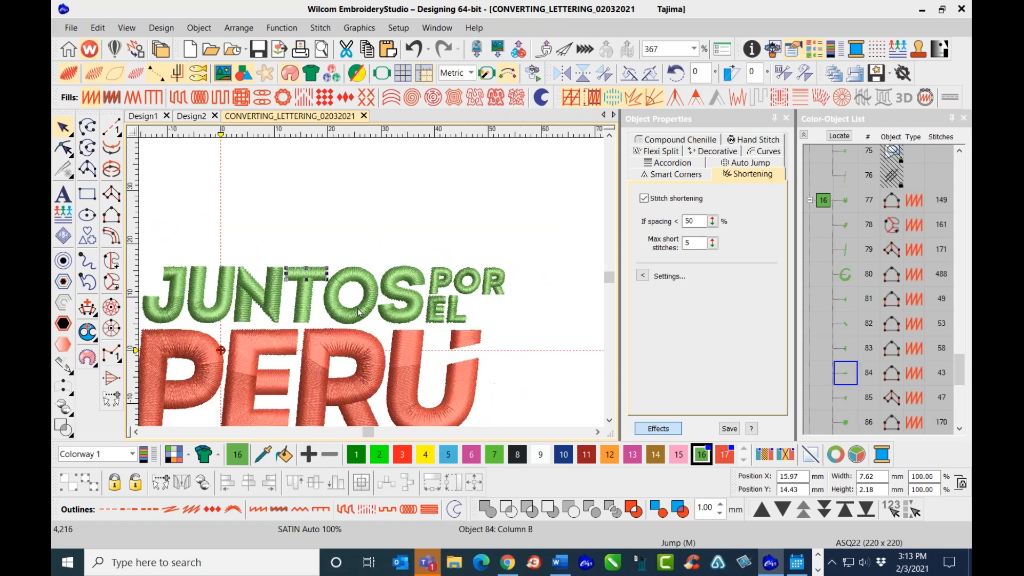
- Turn off stitch shortening and fractional spacing for the J, U, N and T of JUNTOS together
scroll(372, 286, "down", 2)
left_click_drag(243, 221, 369, 284)
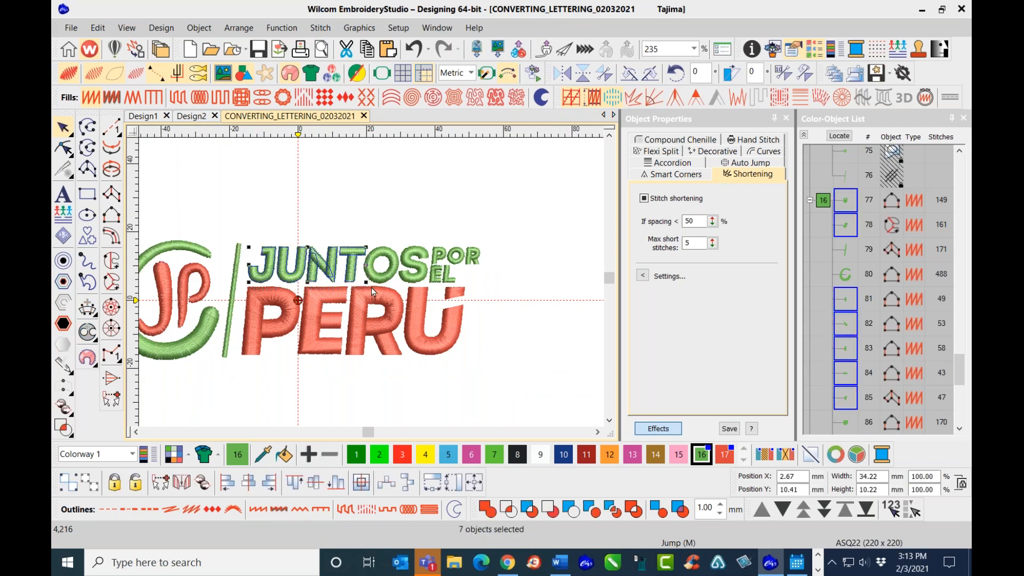
left_click(633, 95)
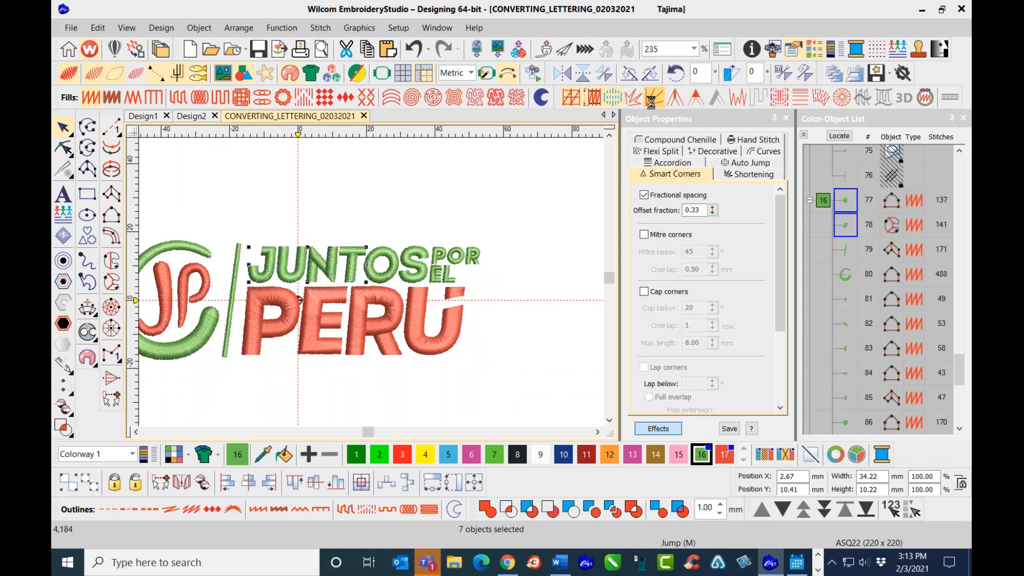
left_click(637, 97)
left_click(461, 207)
- Turn off fractional spacing and stitch shortening for the slanted green divider between the emblem and the lettering
left_click(233, 286)
left_click(647, 73)
left_click(653, 96)
left_click(634, 97)
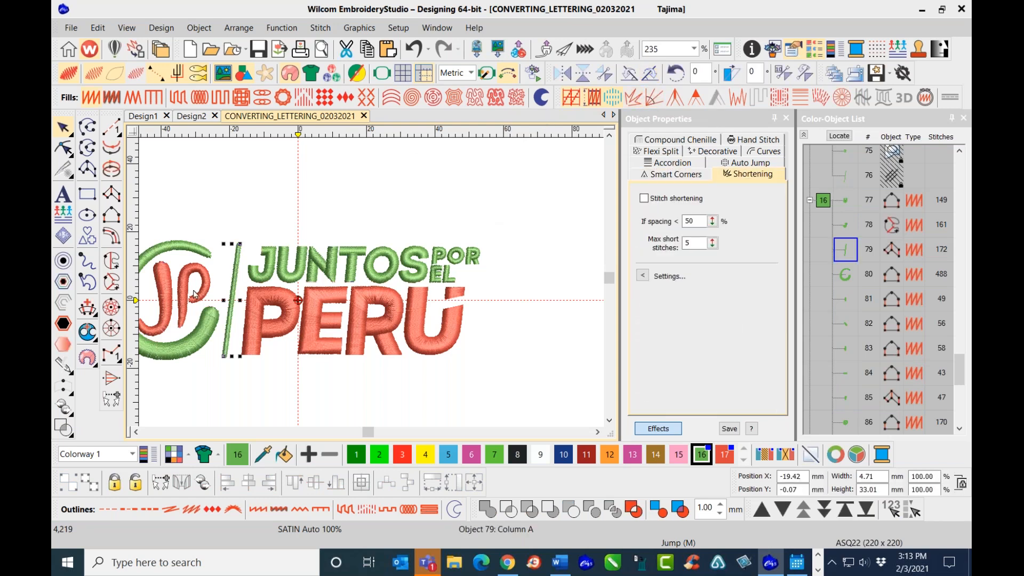
scroll(193, 289, "down", 1)
- Turn off fractional spacing and stitch shortening for the JP emblem, its green ring and the divider
left_click(354, 204)
scroll(372, 293, "down", 3)
left_click_drag(331, 243, 392, 331)
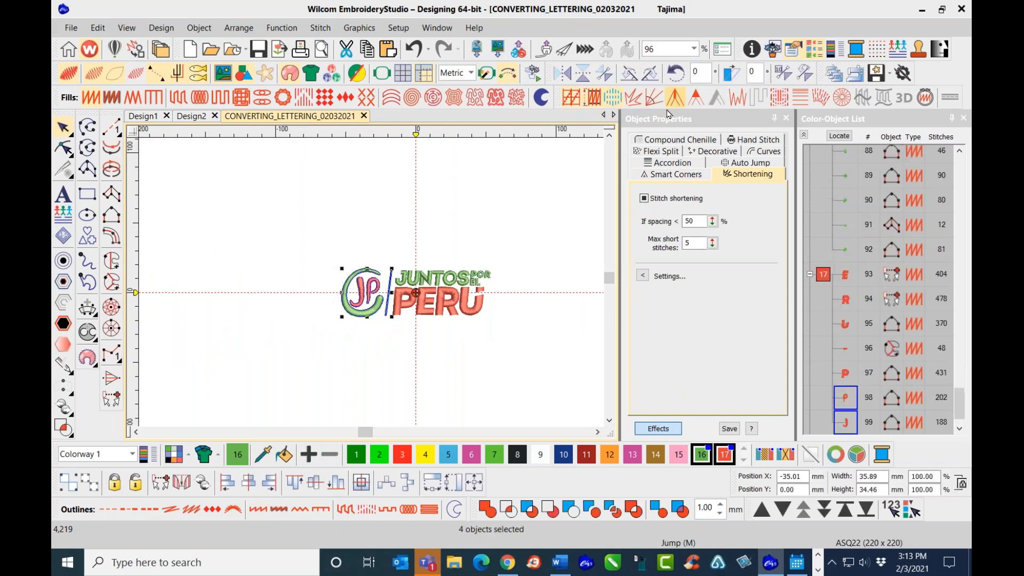
left_click(655, 98)
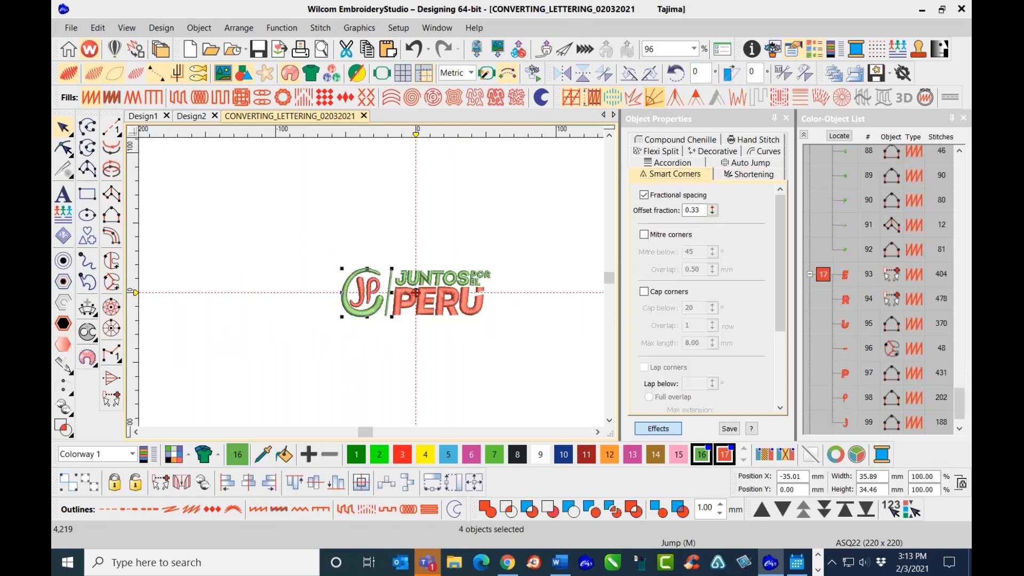
left_click(635, 101)
left_click(497, 217)
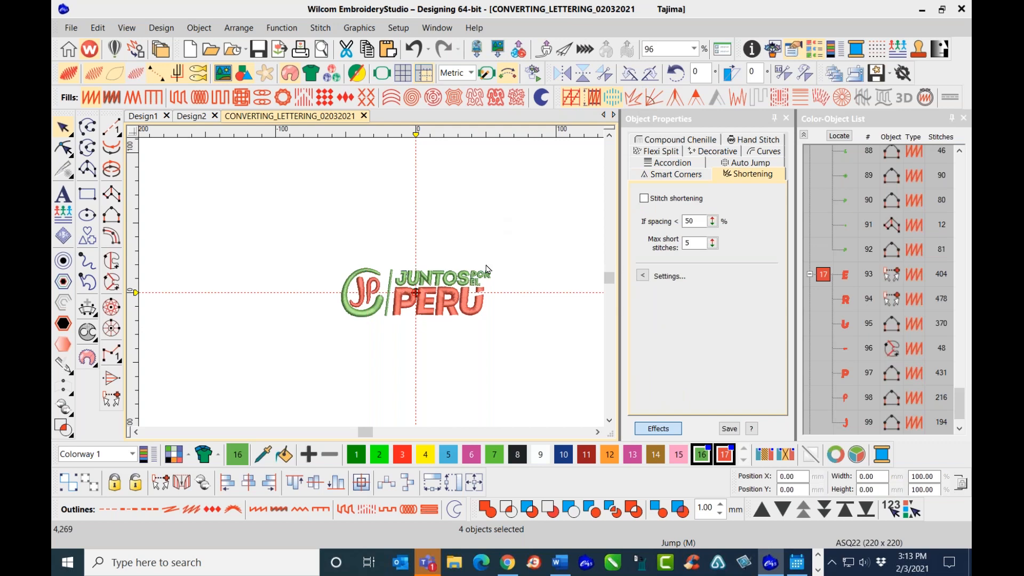
- Inspect the S and POR EL stitches, and set small stitches to be removed always with a minimum stitch length of 0.6 mm
scroll(416, 290, "down", 2)
scroll(368, 285, "up", 5)
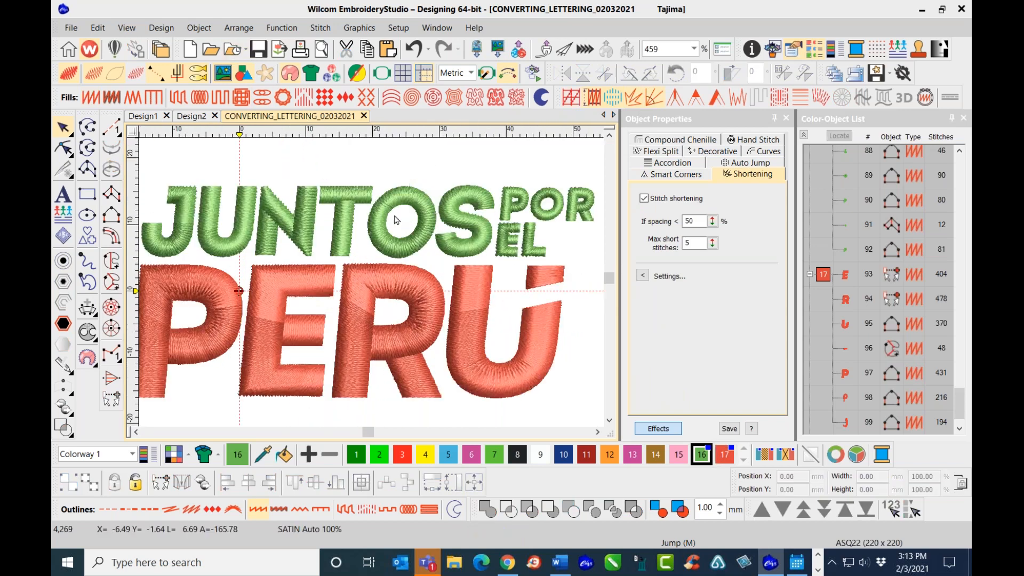
scroll(373, 283, "up", 2)
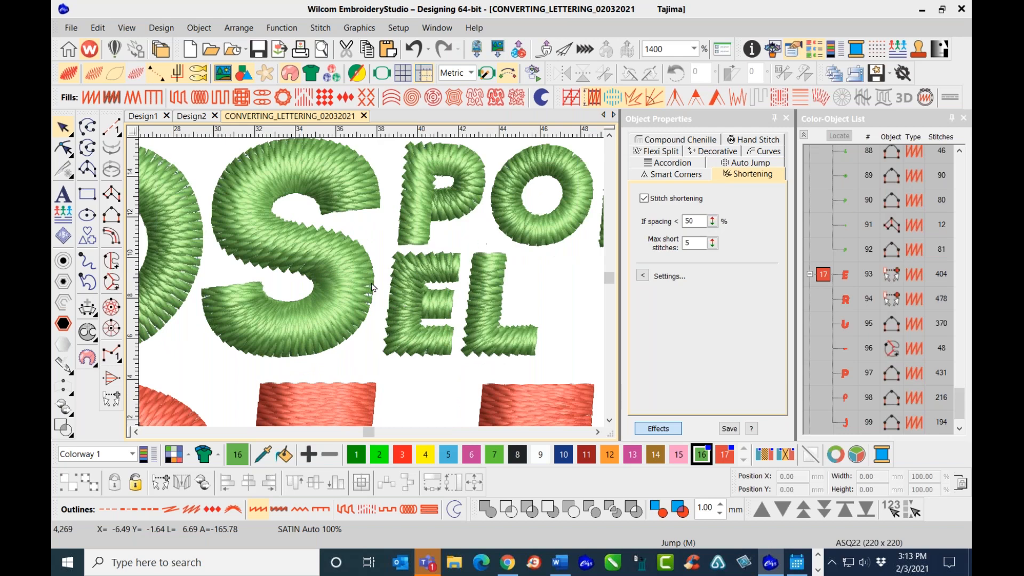
scroll(426, 274, "down", 2)
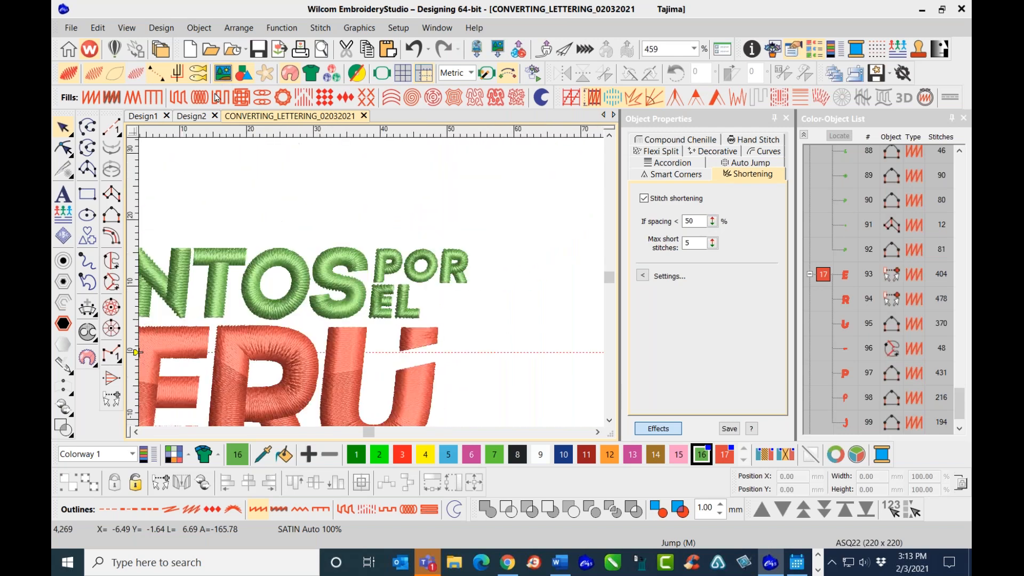
left_click(170, 31)
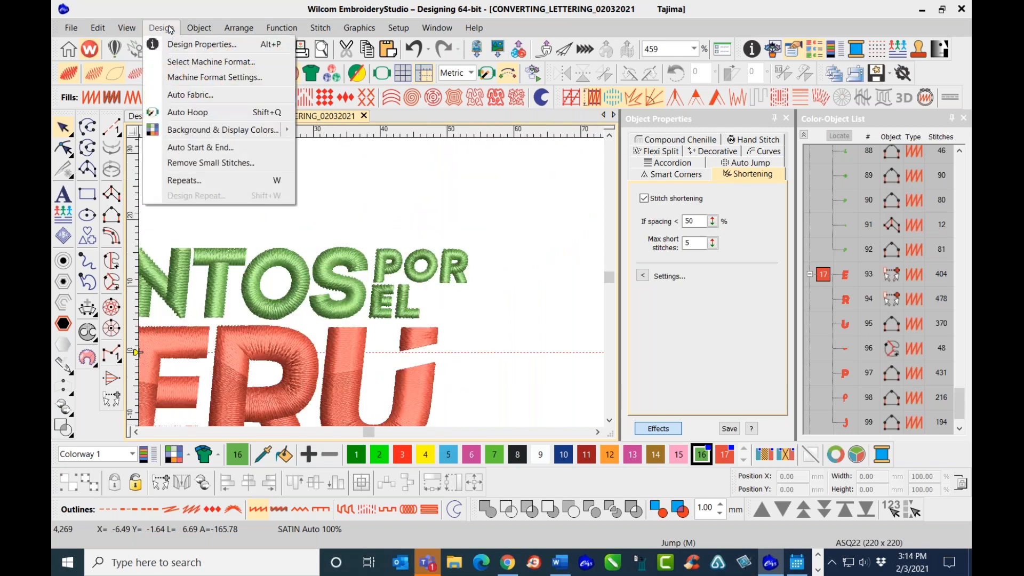
left_click(228, 165)
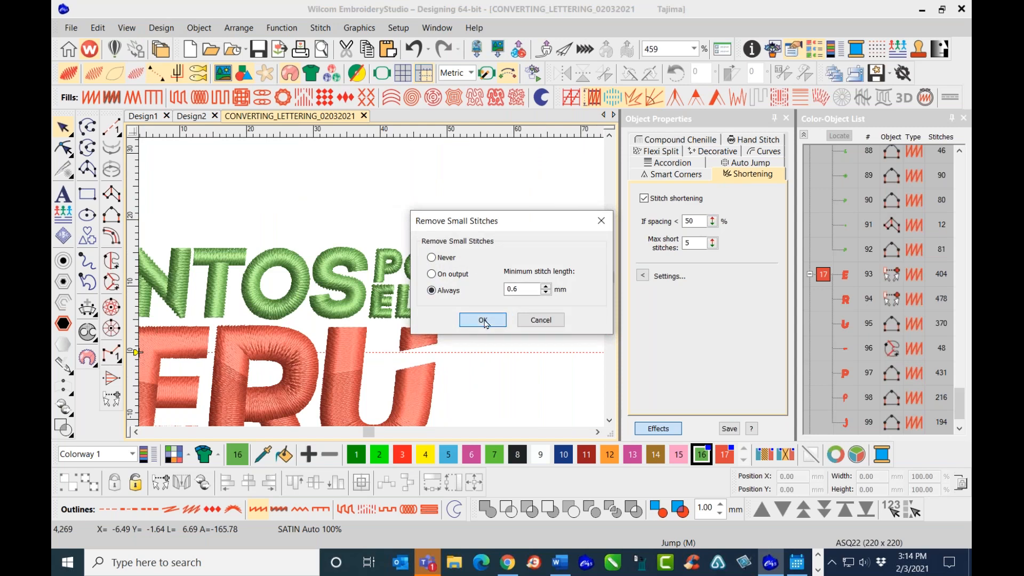
left_click(483, 320)
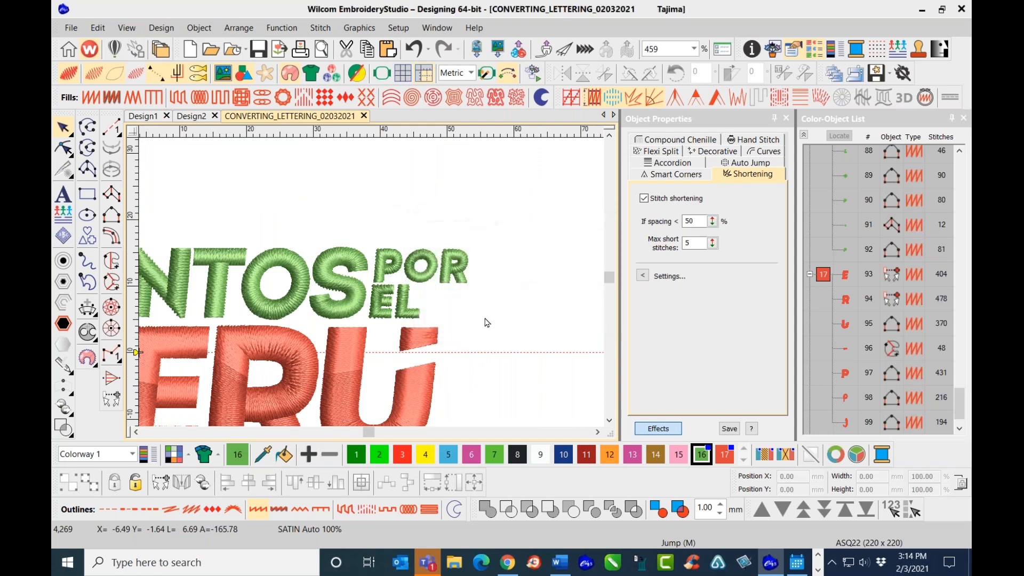
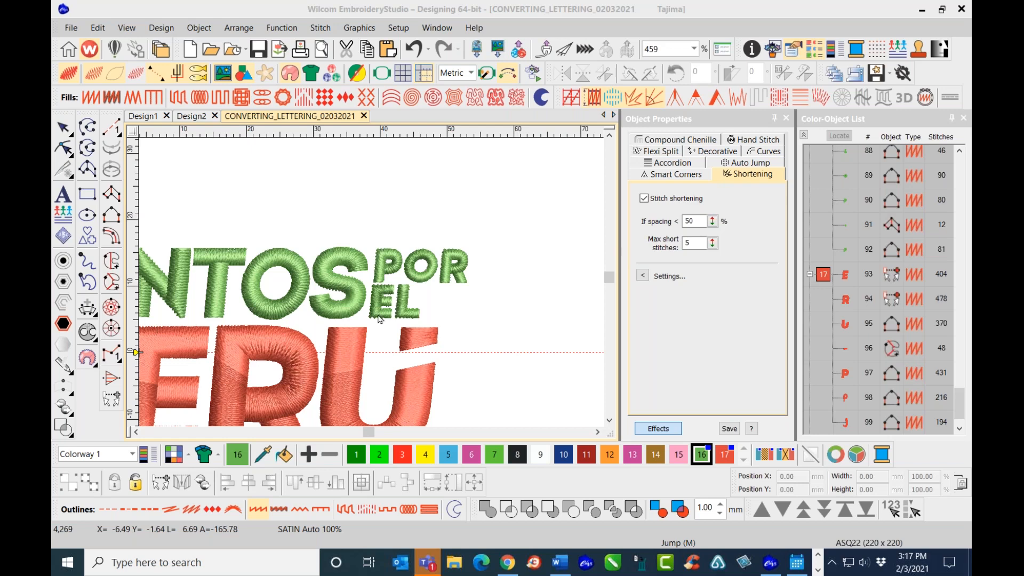
- Reshape the U of PERU by adding a stitch angle across its left stem and moving a stitch end point to that stem's top corner
scroll(356, 316, "down", 2)
scroll(371, 282, "up", 3)
scroll(371, 283, "down", 3)
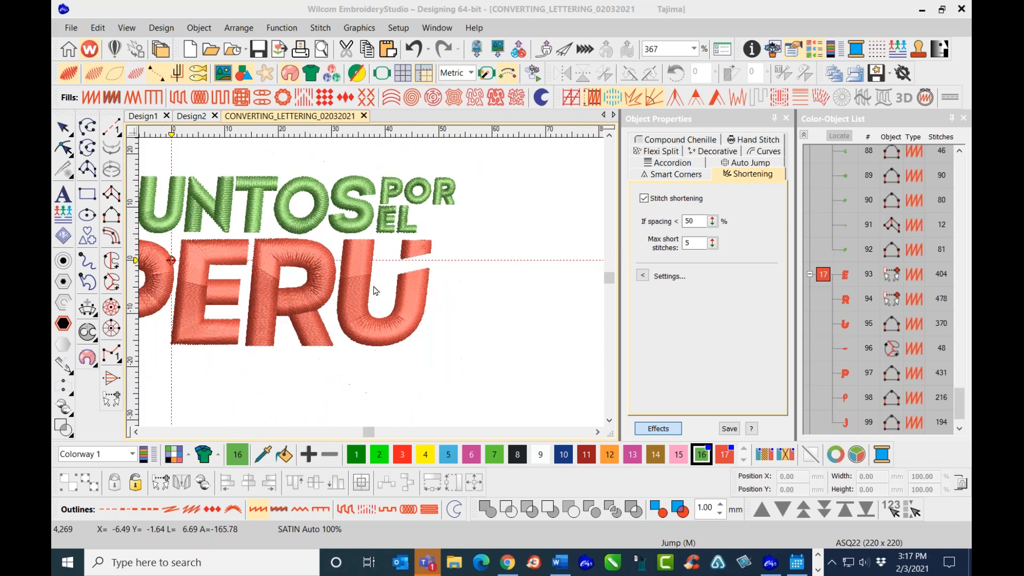
scroll(371, 282, "up", 2)
left_click(362, 290)
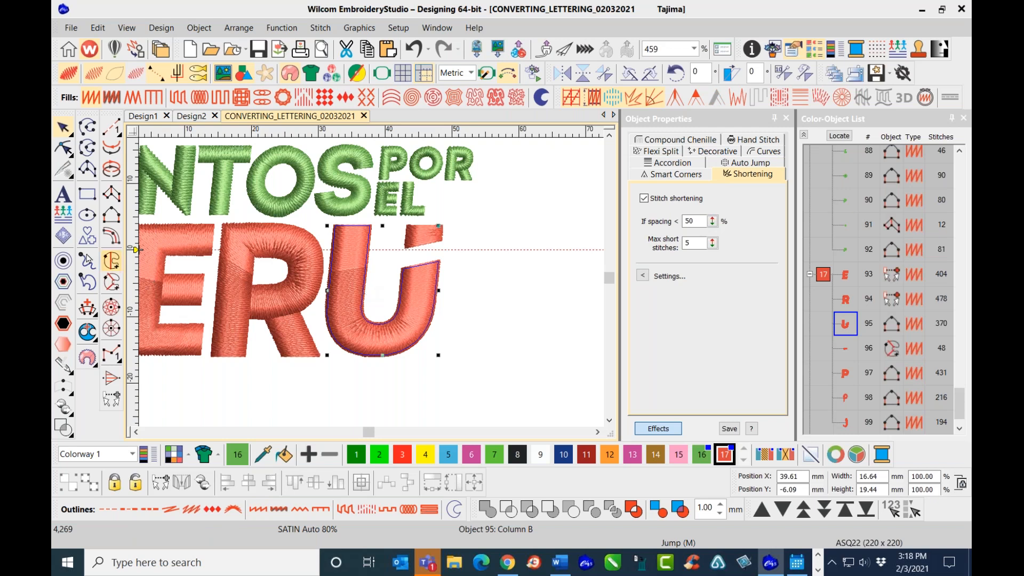
left_click(63, 148)
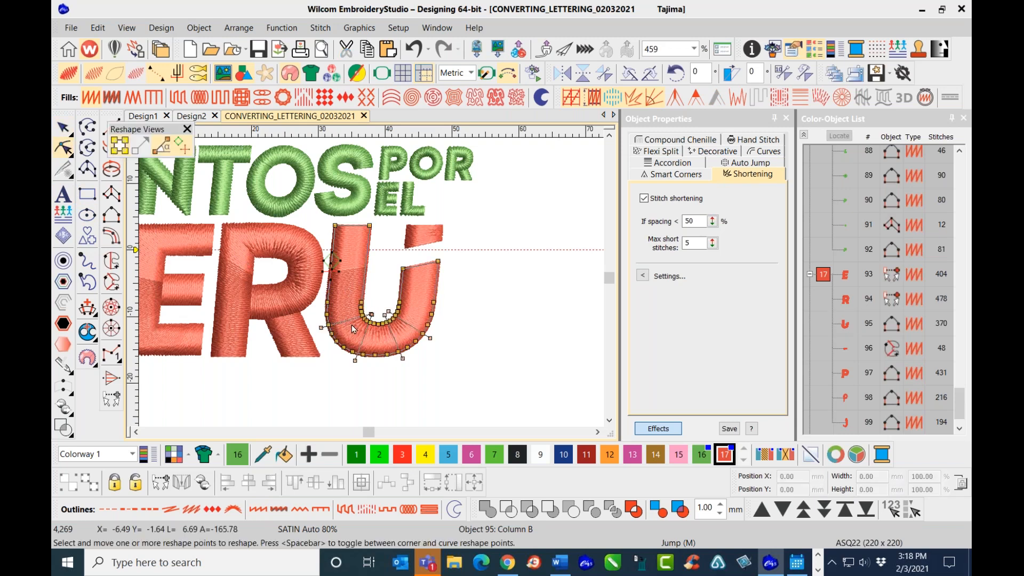
left_click(365, 279, "ctrl")
left_click_drag(322, 292, 326, 278)
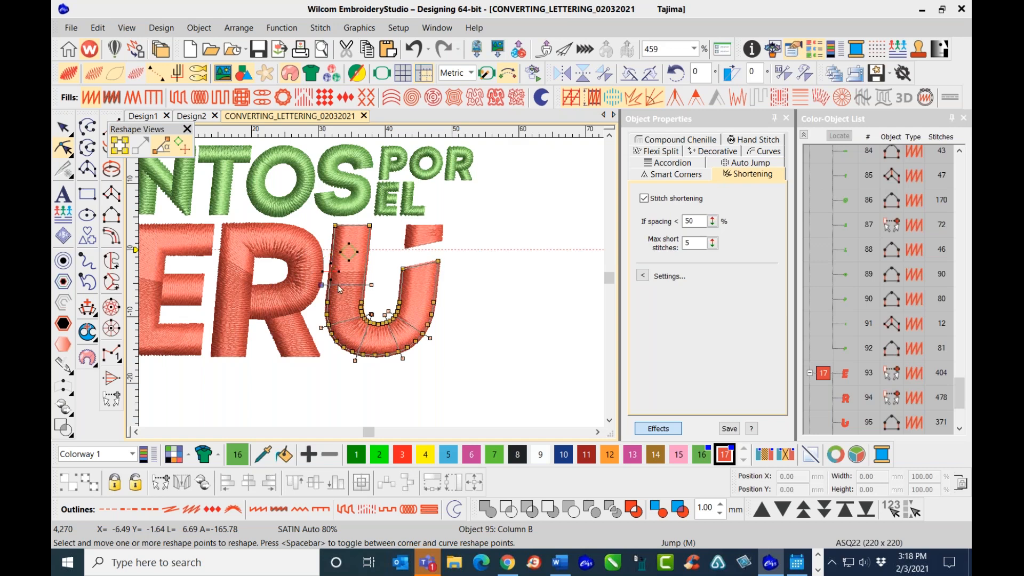
left_click(337, 225)
left_click_drag(337, 226, 335, 225)
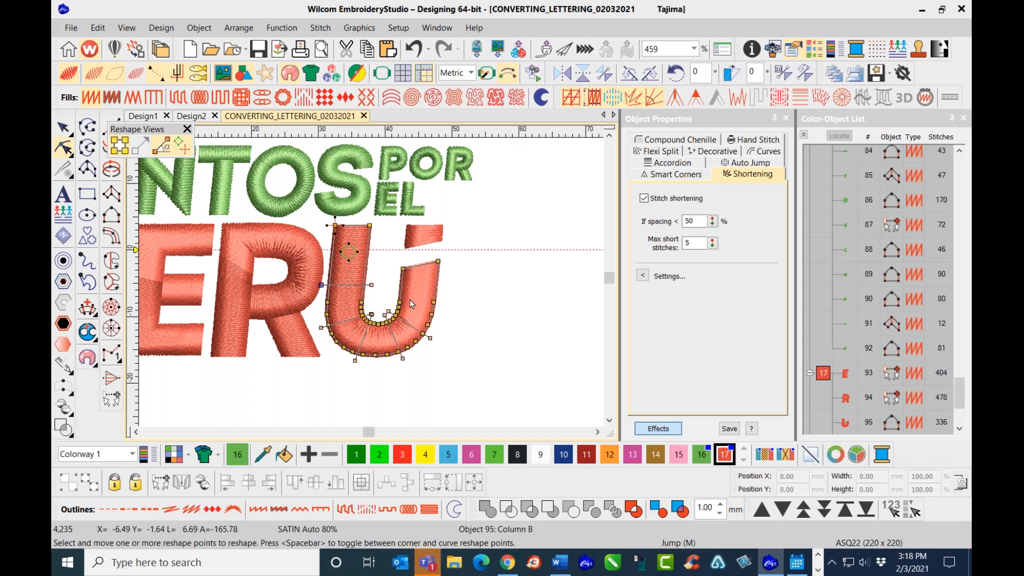
- Add a stitch angle across the right arm of the U of PERU and save the design
left_click(393, 291, "ctrl")
left_click(443, 289)
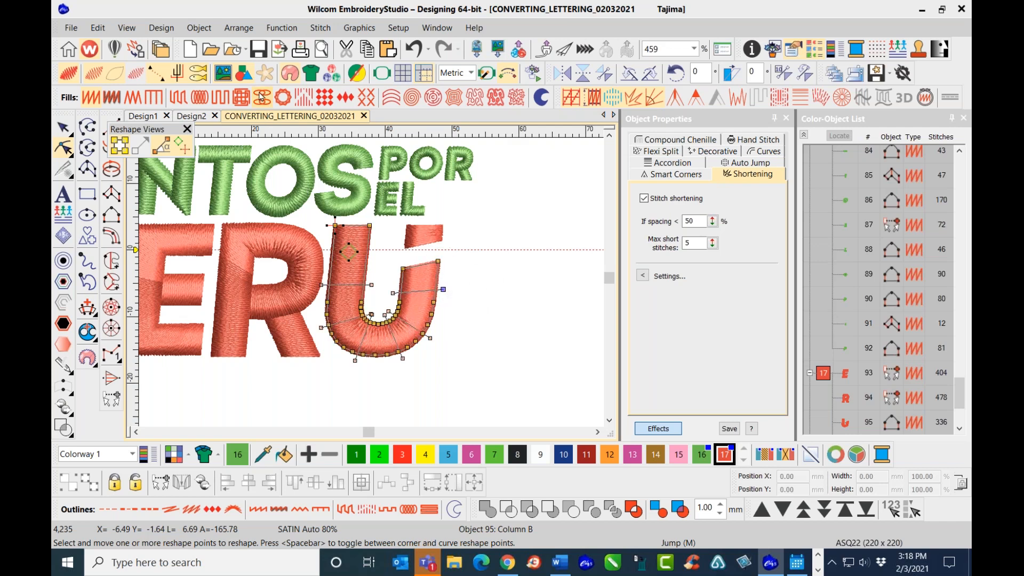
left_click(262, 58)
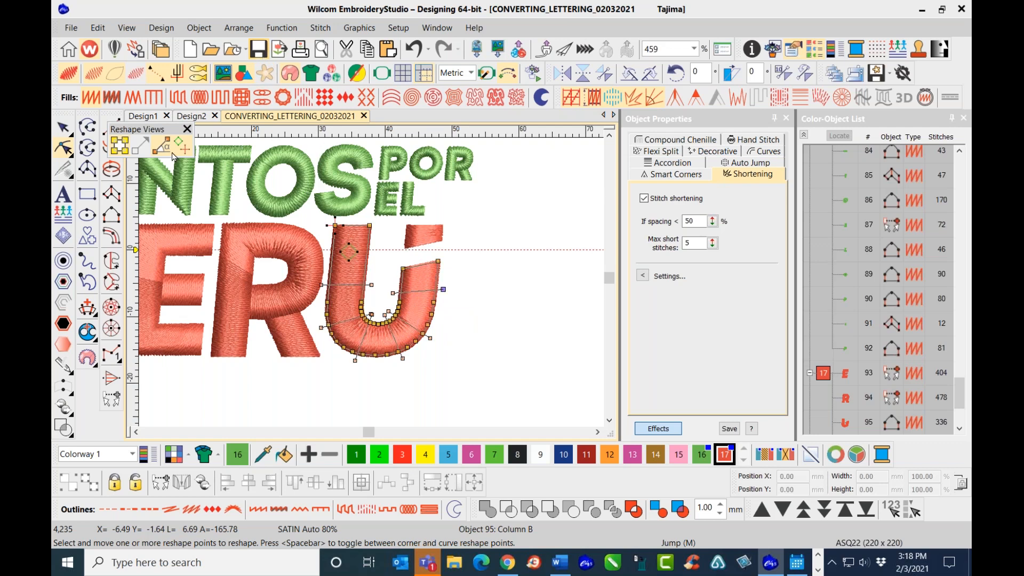
left_click(63, 127)
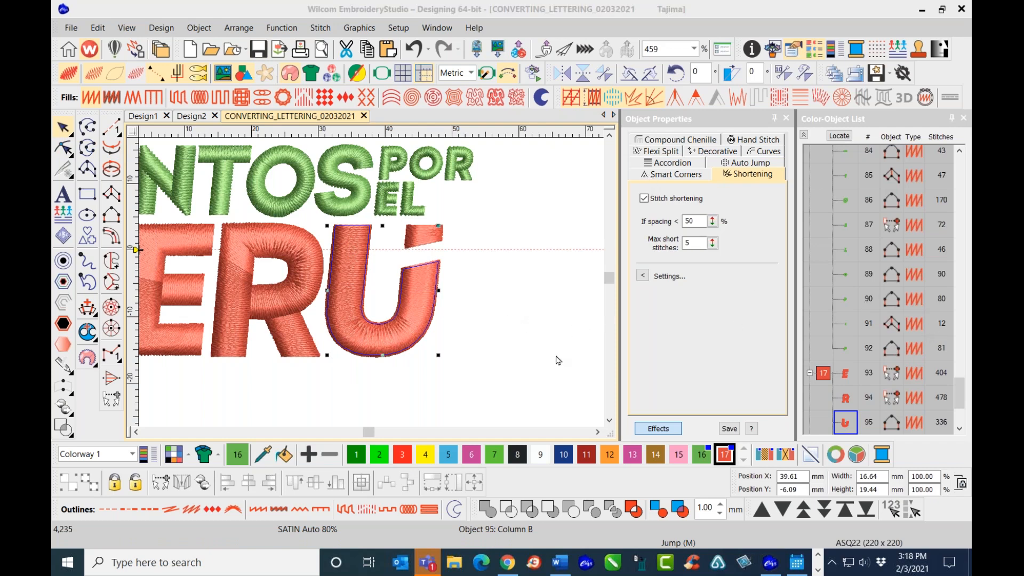
left_click(384, 397)
- Move all green color 16 objects to the end of the stitching sequence and apply closest joins
scroll(352, 211, "down", 3)
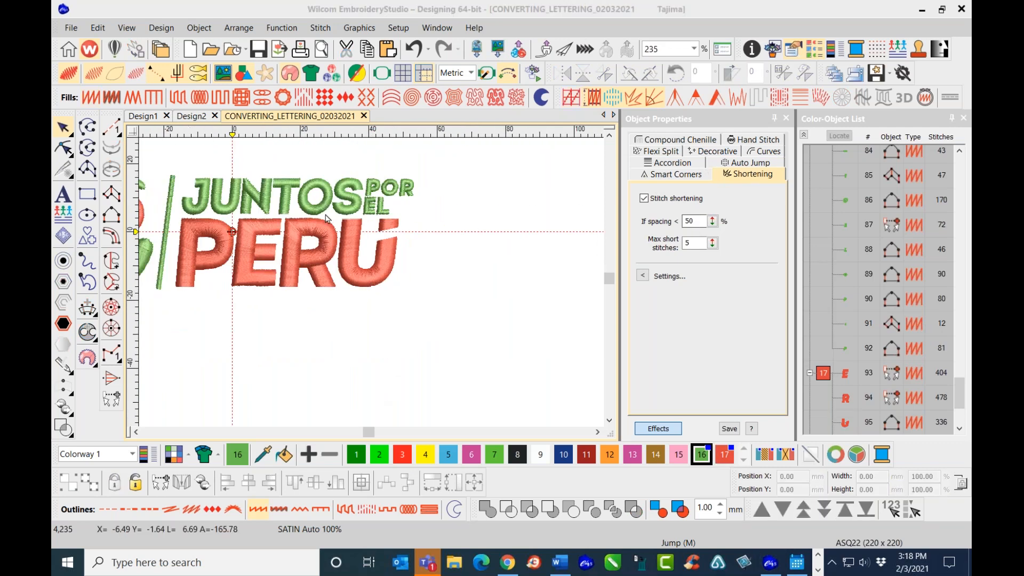
scroll(327, 214, "down", 1)
scroll(324, 319, "up", 1)
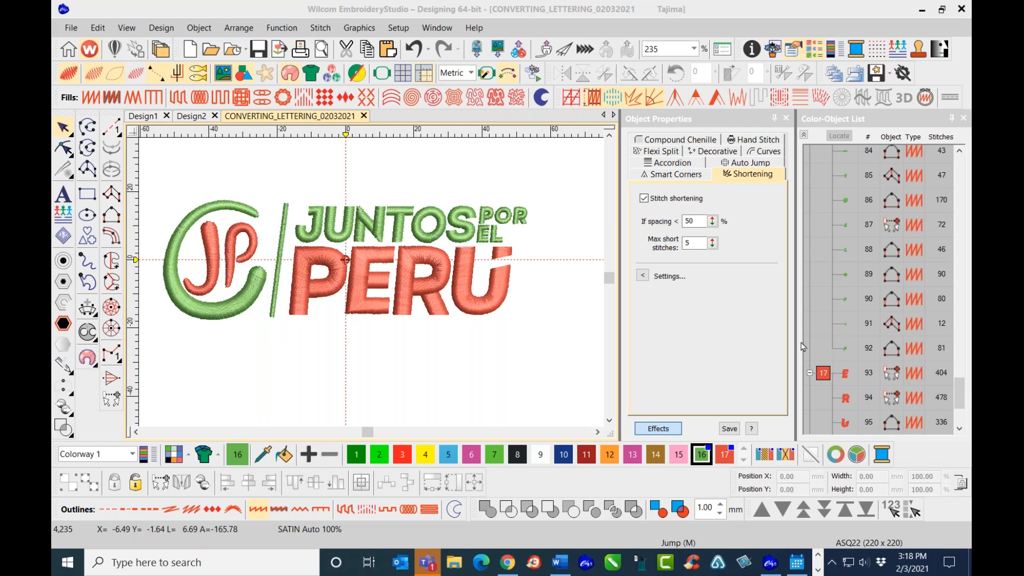
left_click_drag(959, 392, 947, 360)
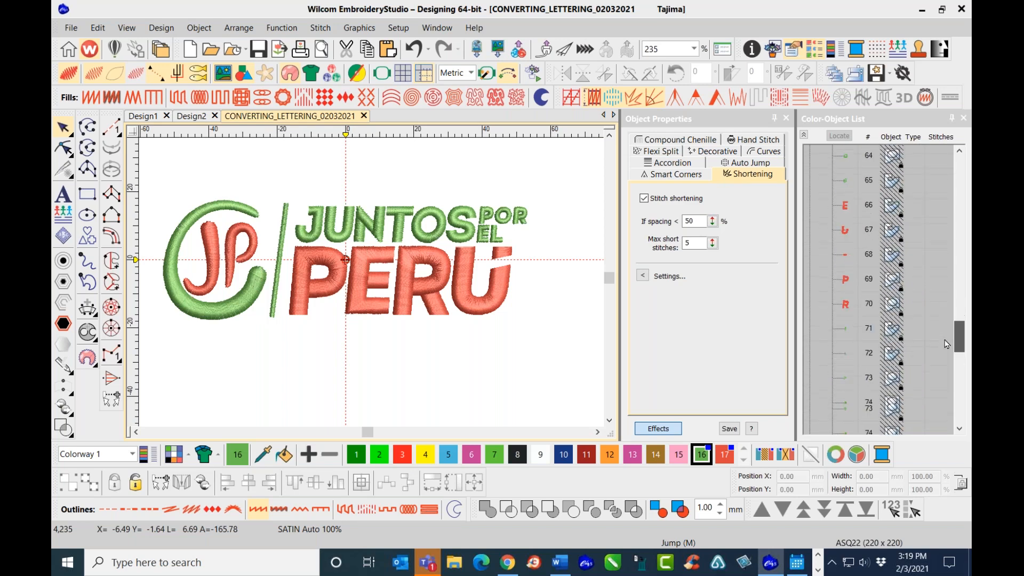
left_click(823, 282)
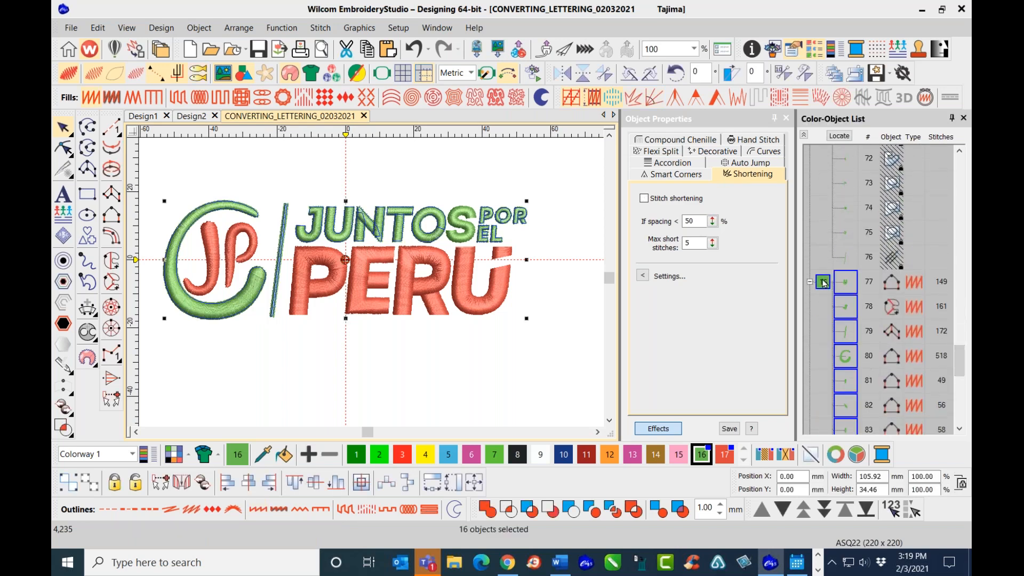
left_click(865, 511)
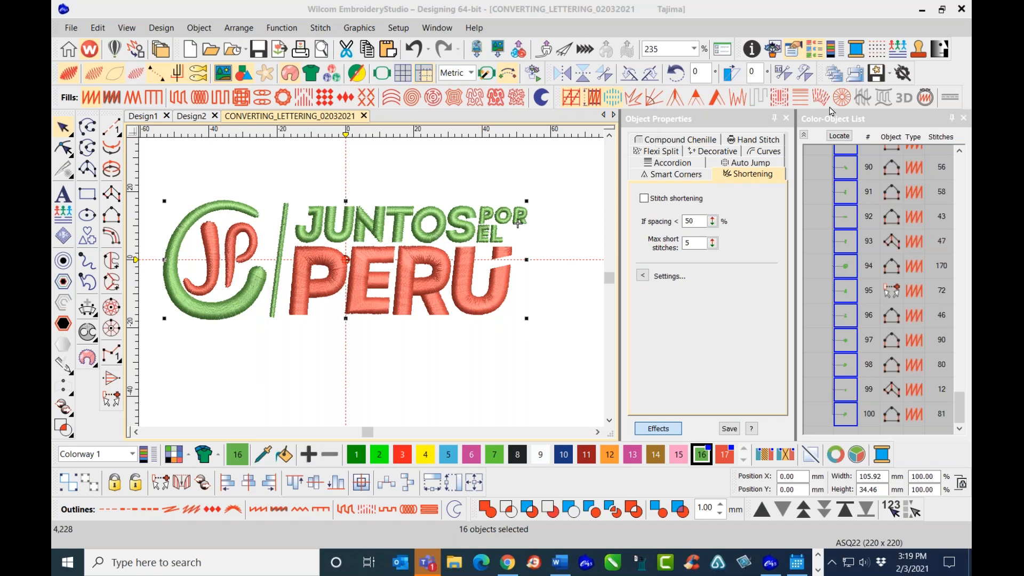
left_click(508, 74)
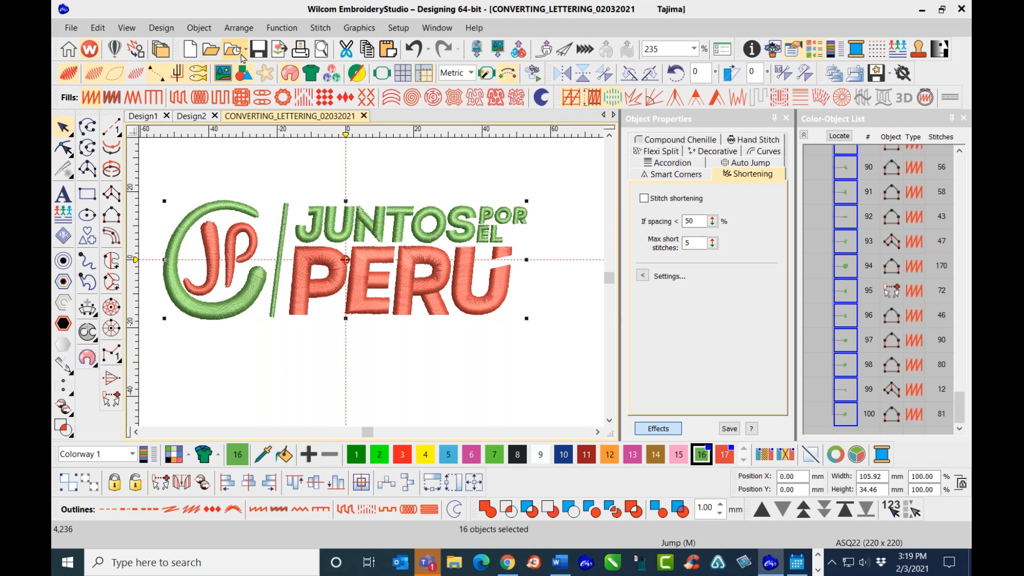
- Save the design and play its stitching sequence in the Stitch Player
left_click(258, 49)
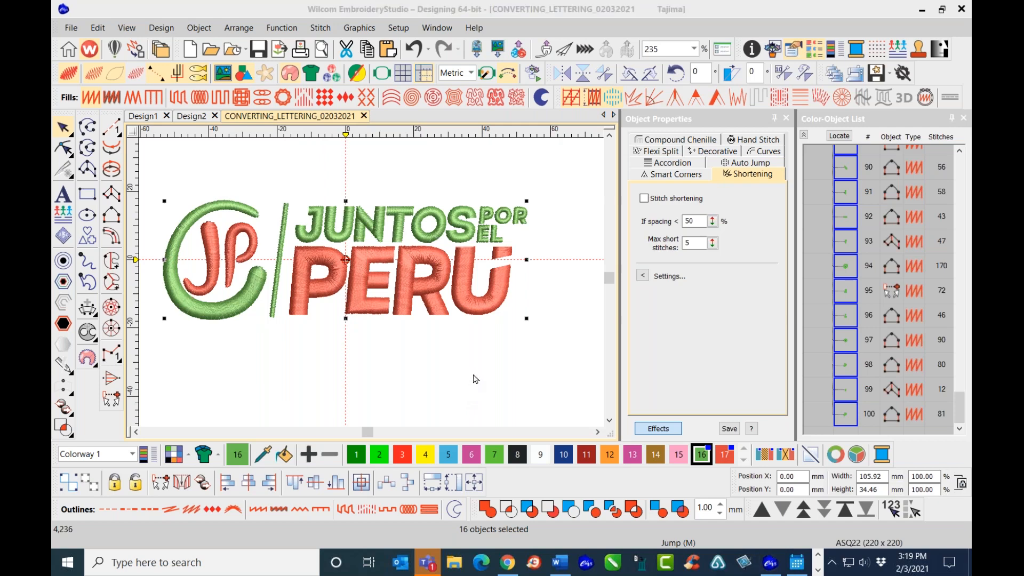
left_click(470, 339)
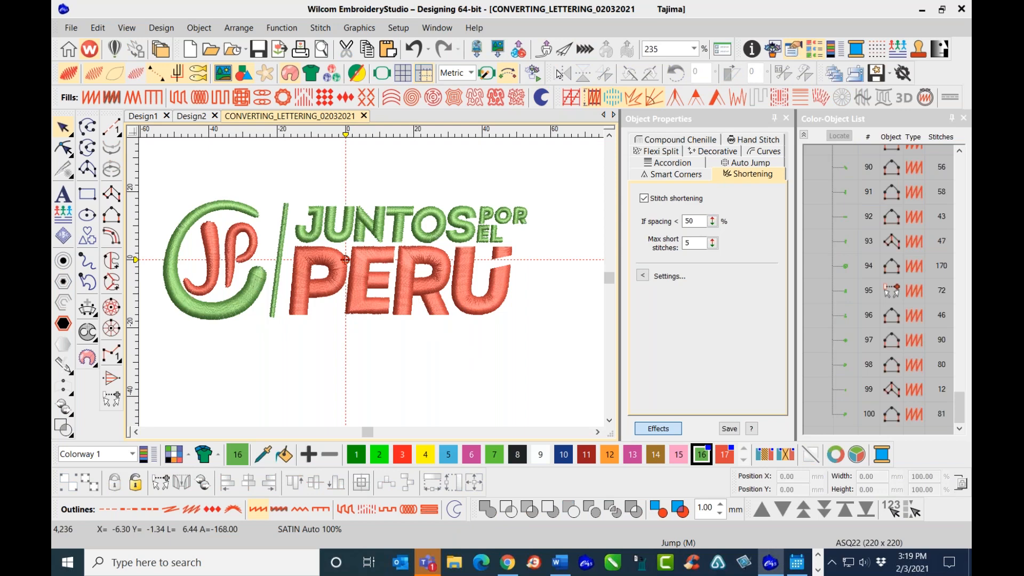
left_click(532, 73)
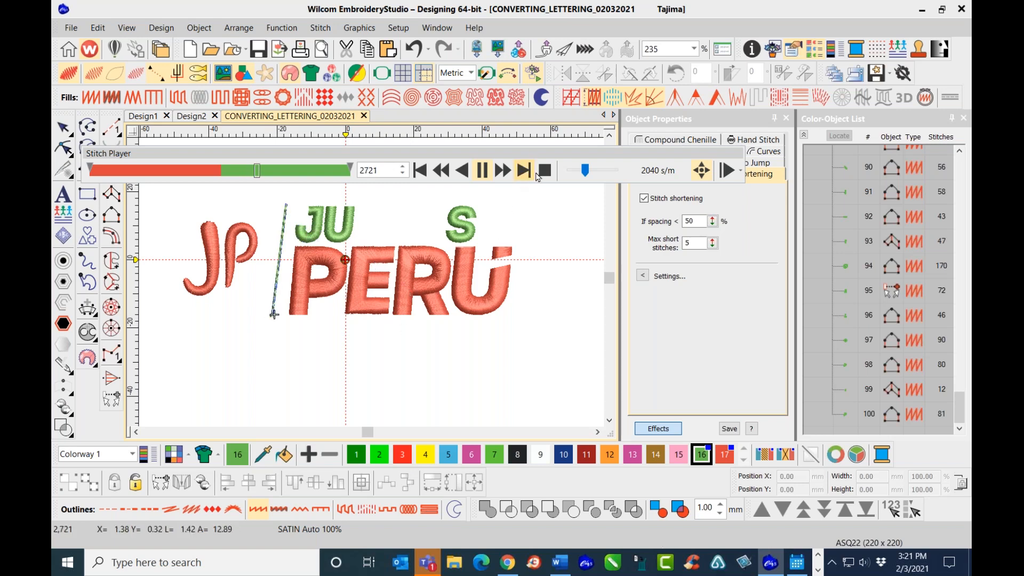
key("Escape")
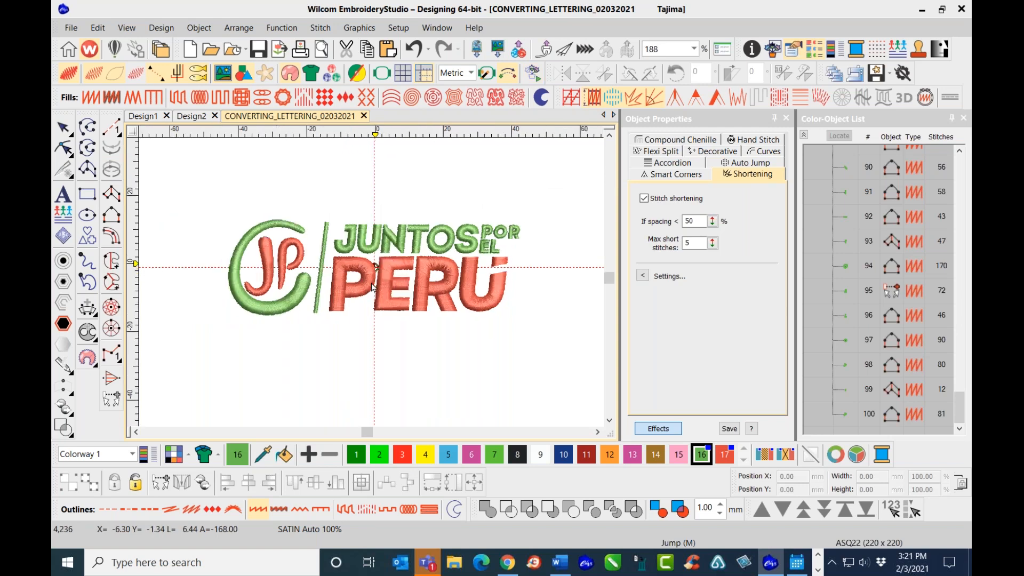
- Select the J of the emblem and the P of PERU in turn, and check the P's pull compensation settings
scroll(375, 280, "up", 1)
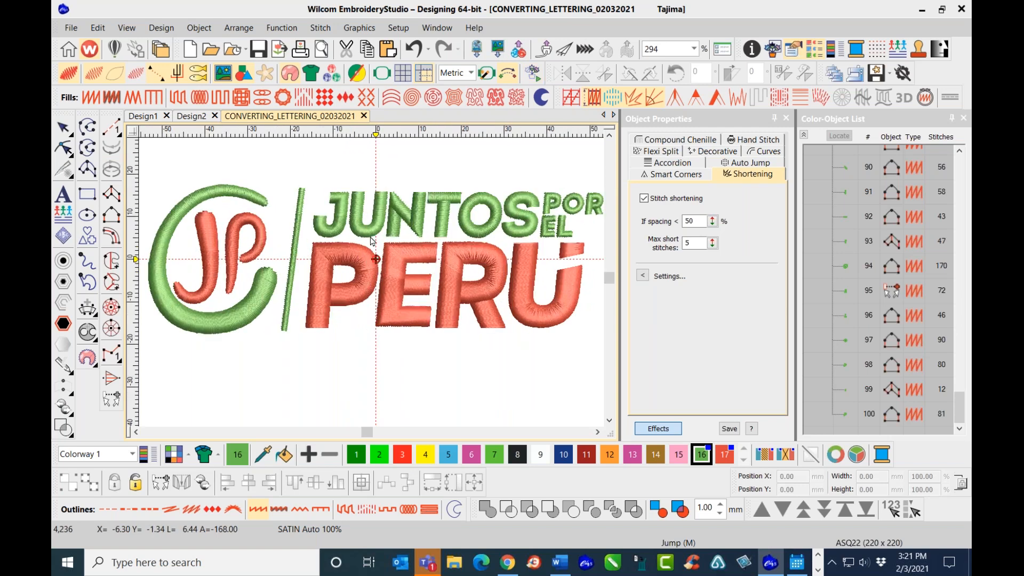
left_click(206, 243)
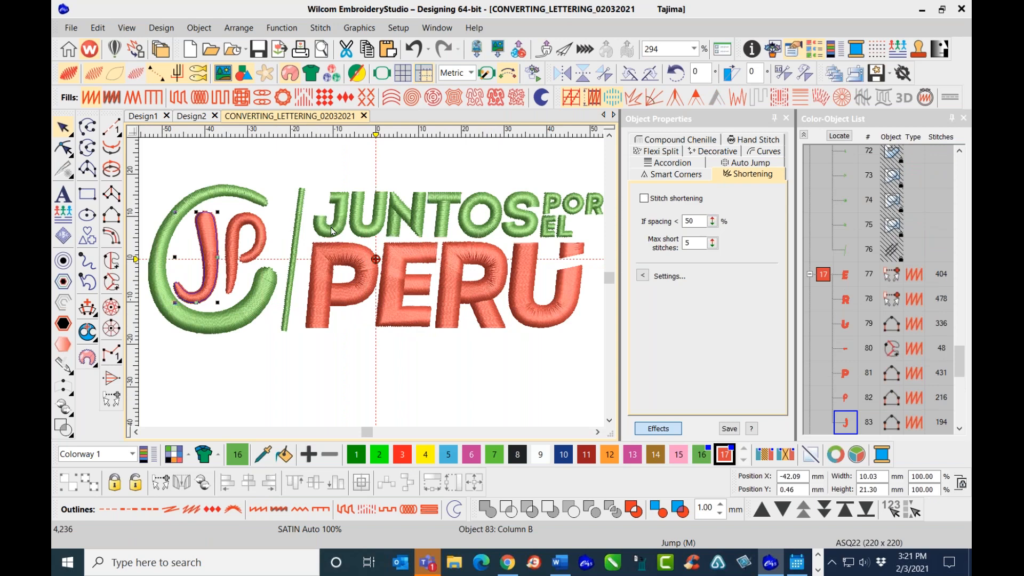
left_click(335, 264)
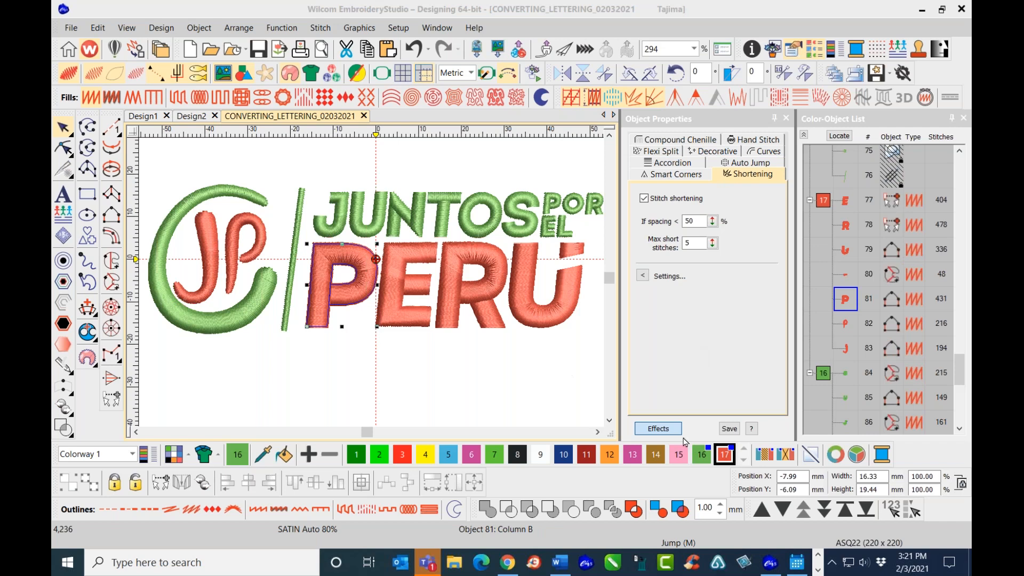
left_click(659, 429)
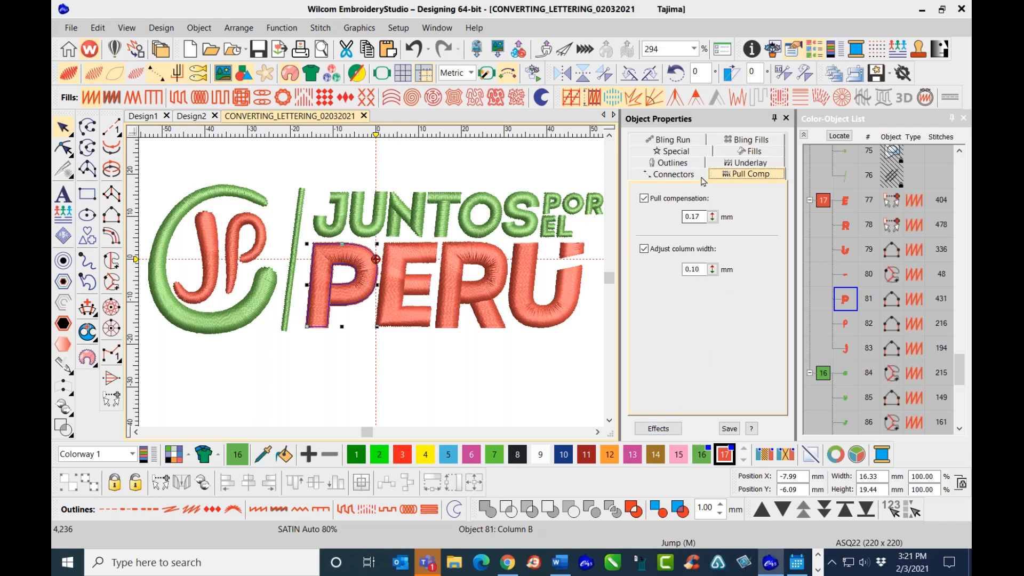
- Set the second underlay type of the P of PERU to Center Run
left_click(741, 164)
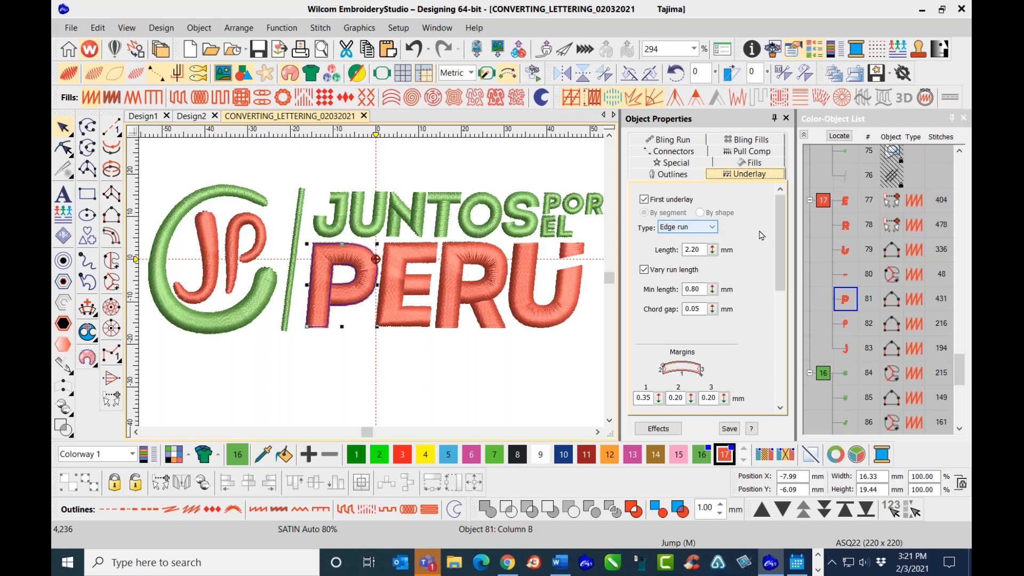
left_click_drag(779, 234, 779, 300)
left_click(713, 310)
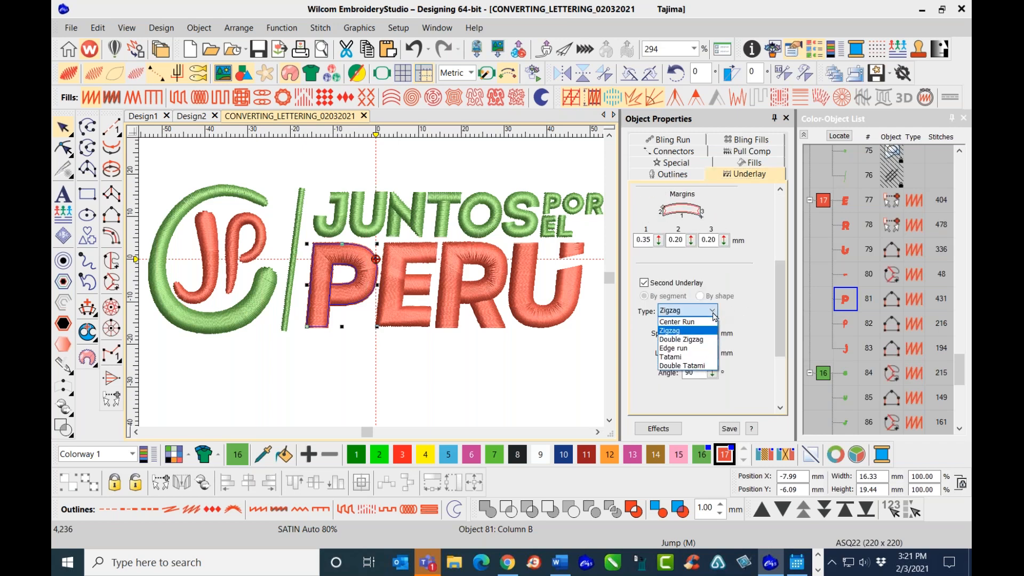
left_click(679, 321)
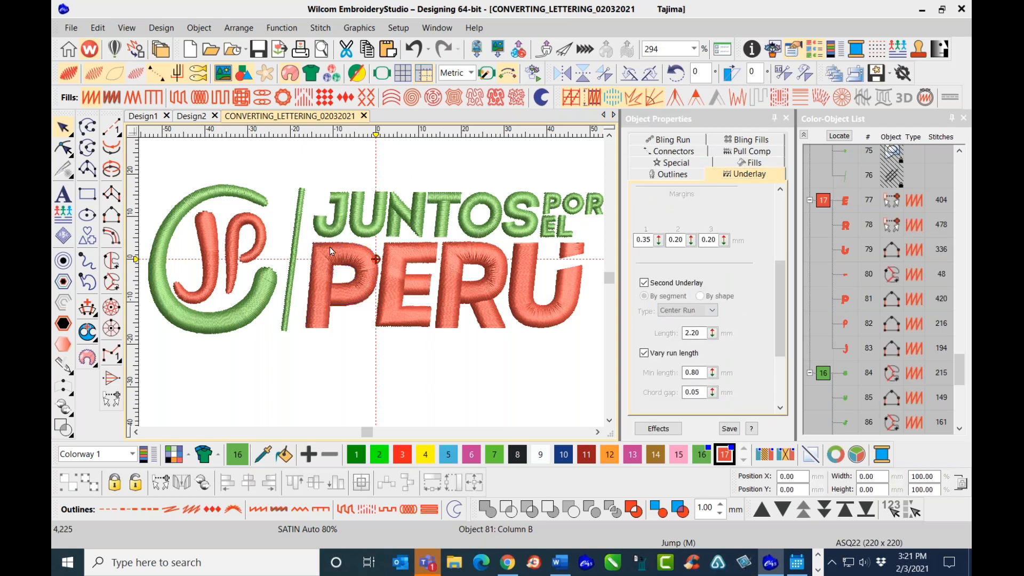
- Select in stitching order the emblem's J, the U and J of JUNTOS, the slash, the C, the N and T strokes, and the O
left_click(214, 255)
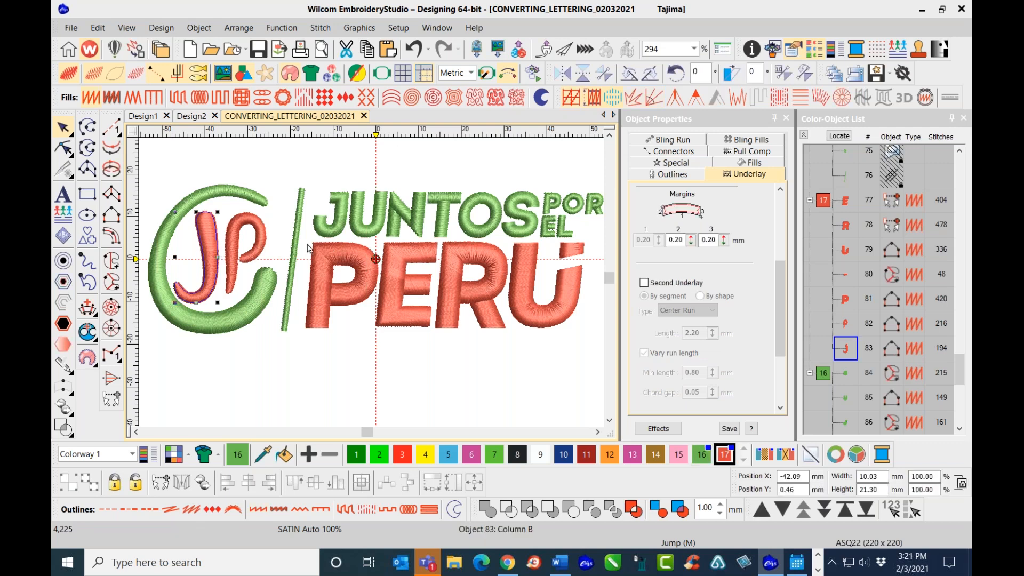
scroll(392, 242, "up", 2)
scroll(387, 278, "down", 3)
scroll(367, 297, "down", 1)
scroll(324, 302, "up", 3)
left_click(401, 225, "ctrl")
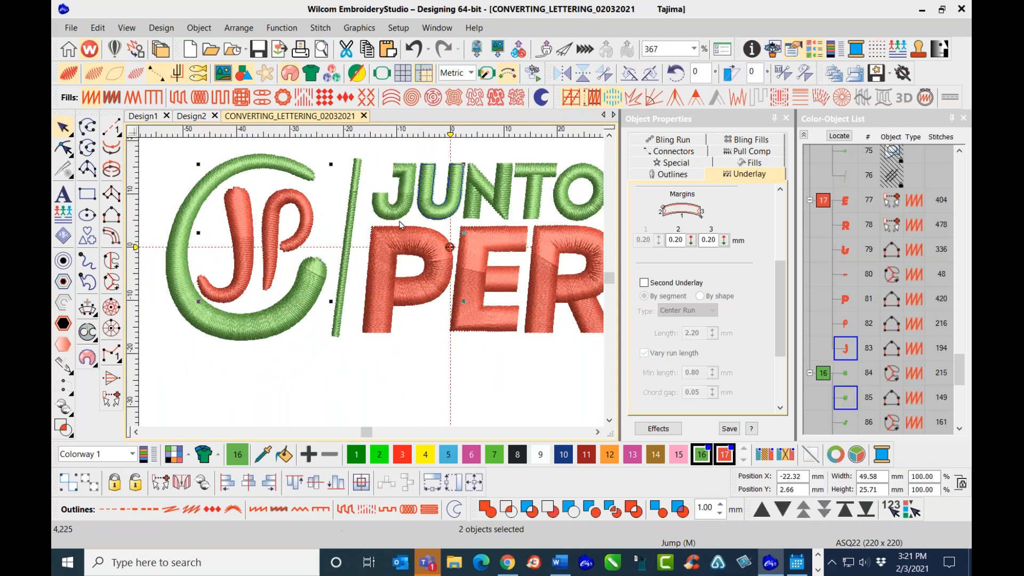
left_click(350, 223, "ctrl")
left_click(297, 176, "ctrl")
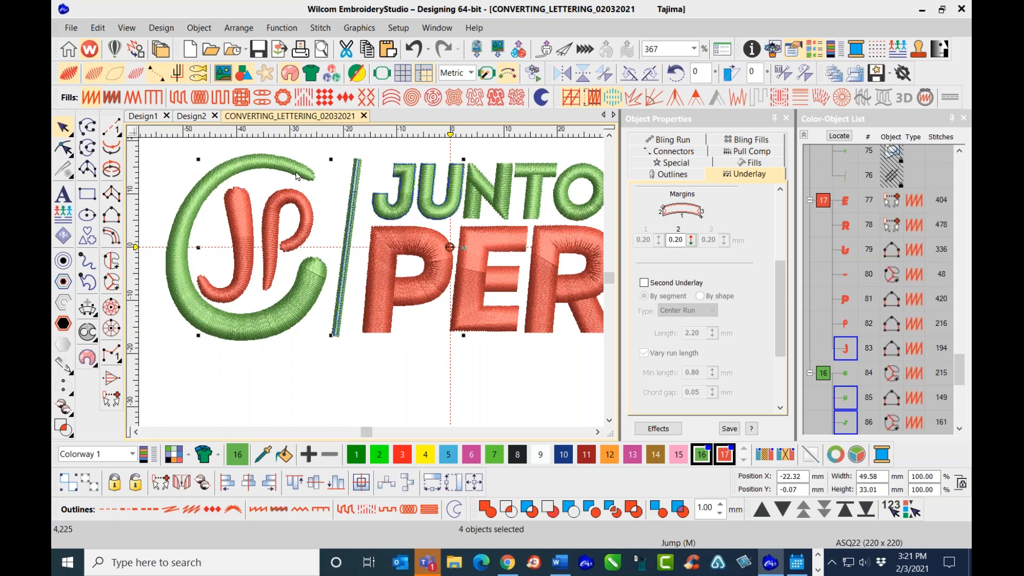
left_click(297, 176, "ctrl")
left_click(477, 208, "ctrl")
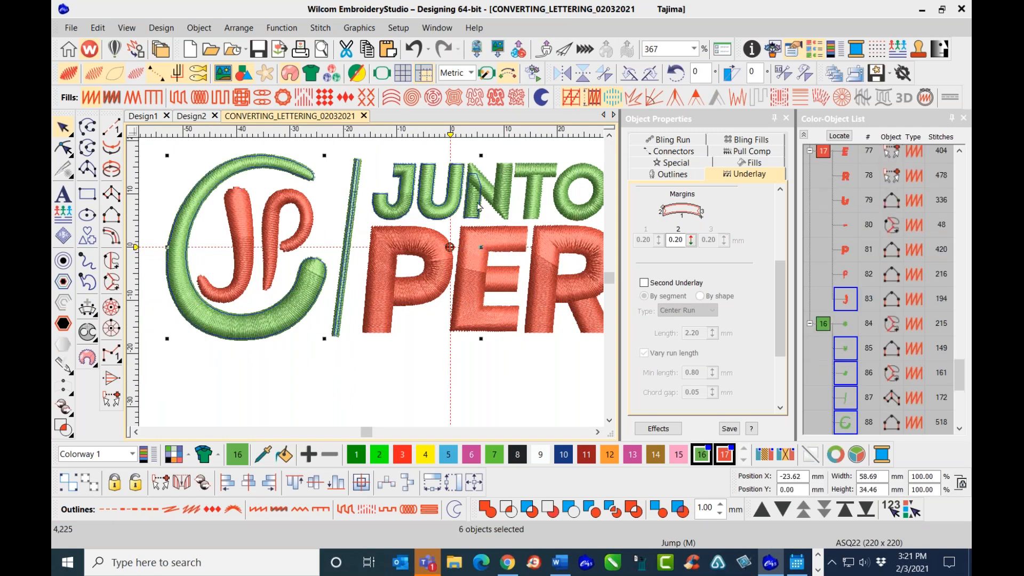
left_click(488, 193, "ctrl")
left_click(508, 184, "ctrl")
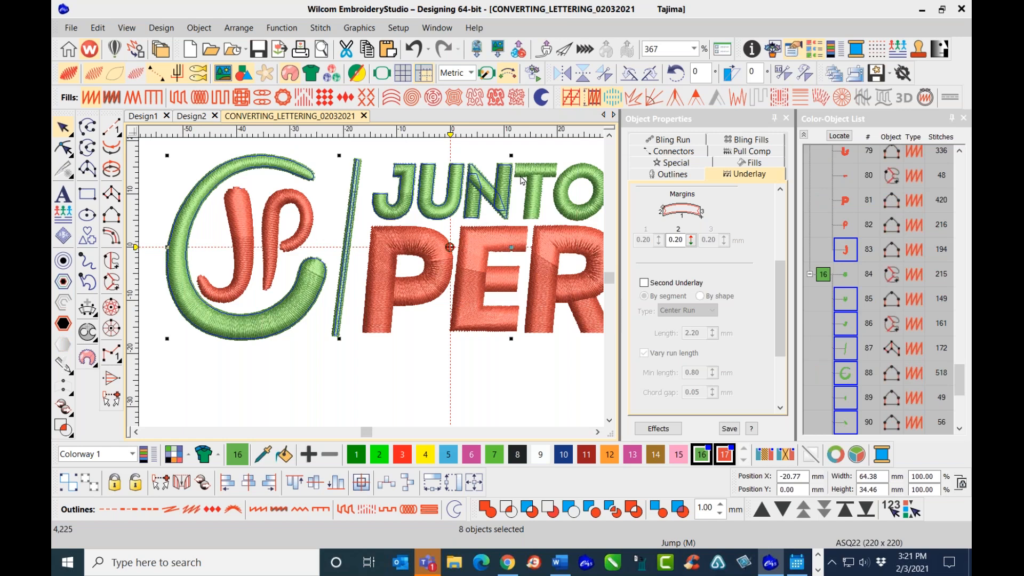
left_click(524, 179, "ctrl")
left_click(547, 188, "ctrl")
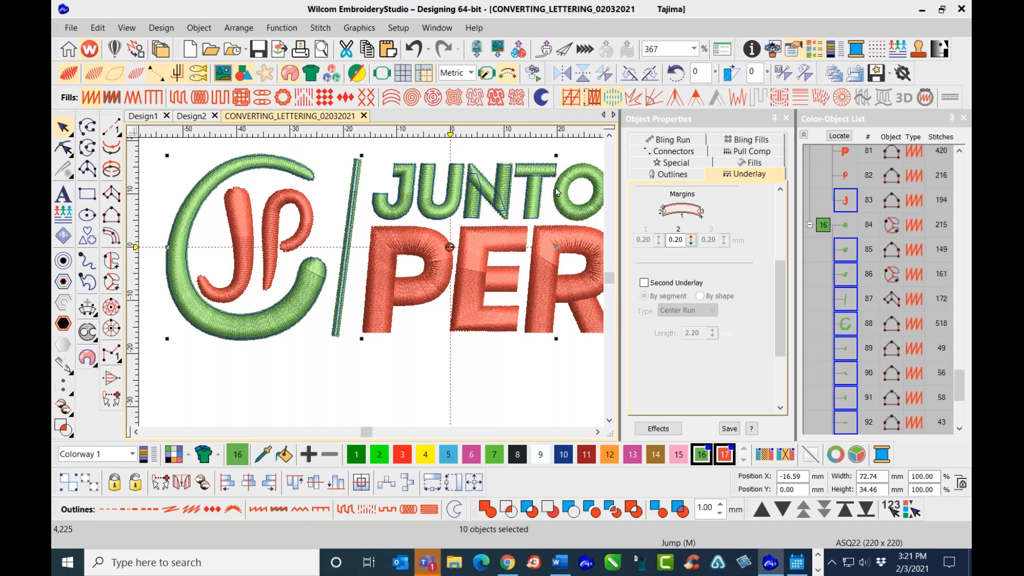
left_click(561, 192, "ctrl")
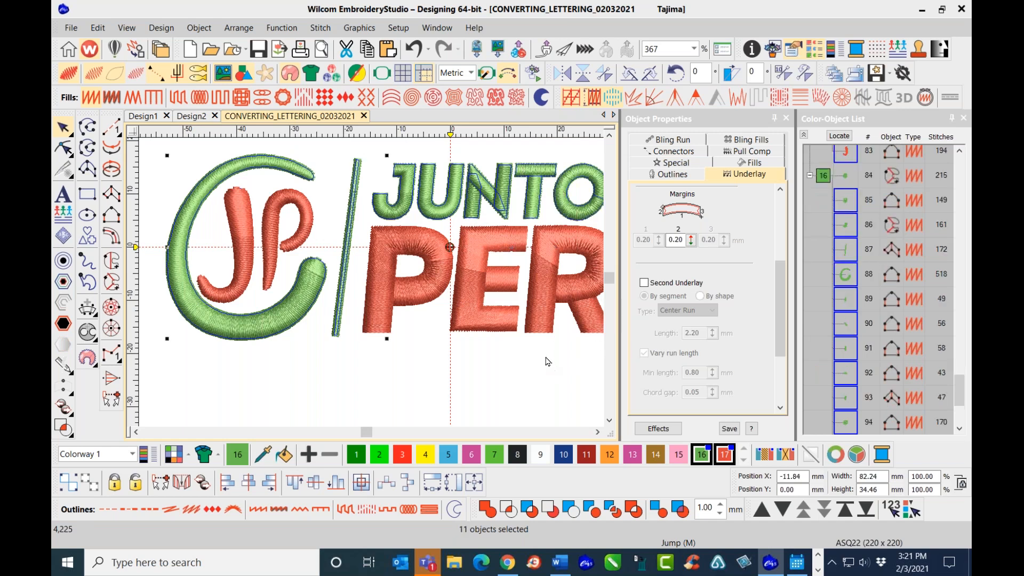
- Add the S of JUNTOS and the letters of EL and POR to the selection, and resequence all selected objects in selection order
left_click(597, 431)
left_click(597, 432)
left_click(597, 432)
left_click(597, 432)
left_click(597, 432)
left_click(597, 432)
left_click(371, 177, "ctrl")
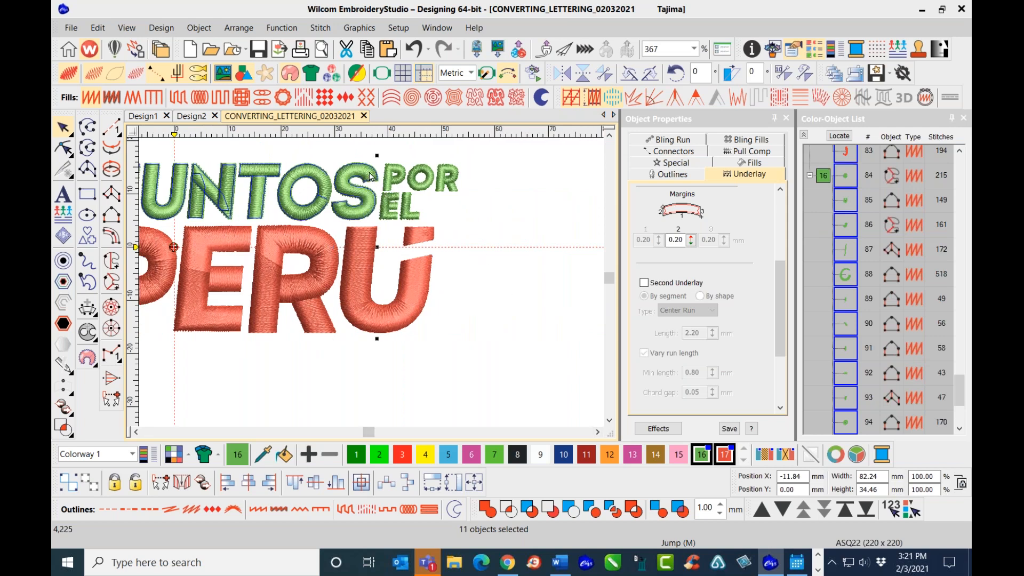
left_click(411, 219, "ctrl")
left_click(421, 178, "ctrl")
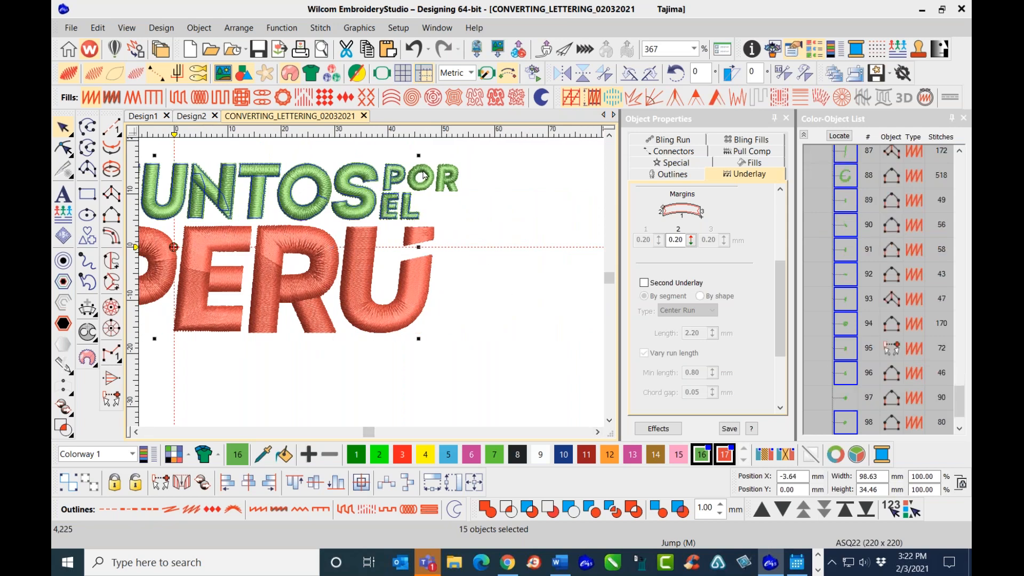
left_click(451, 176, "ctrl")
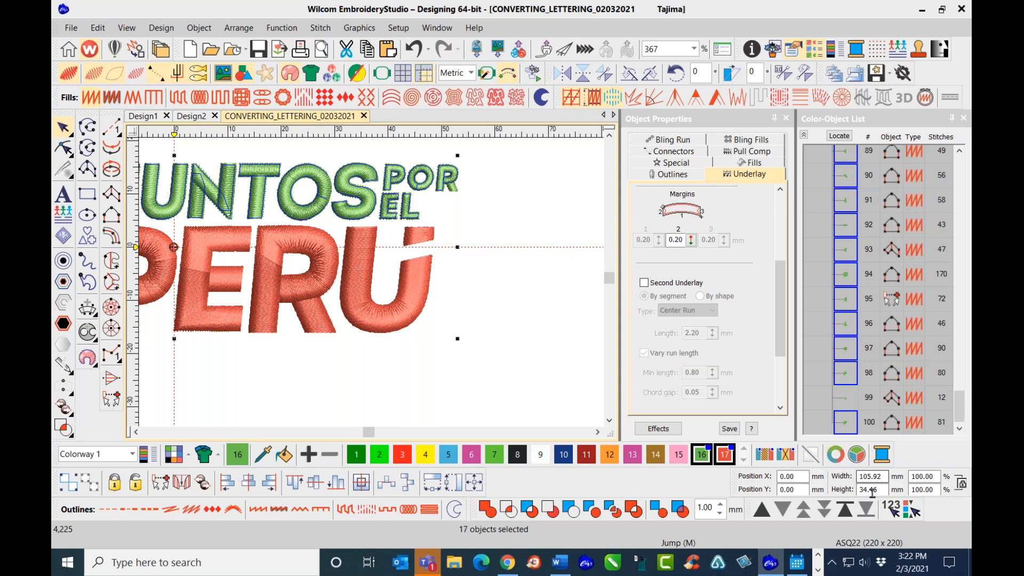
left_click(889, 507)
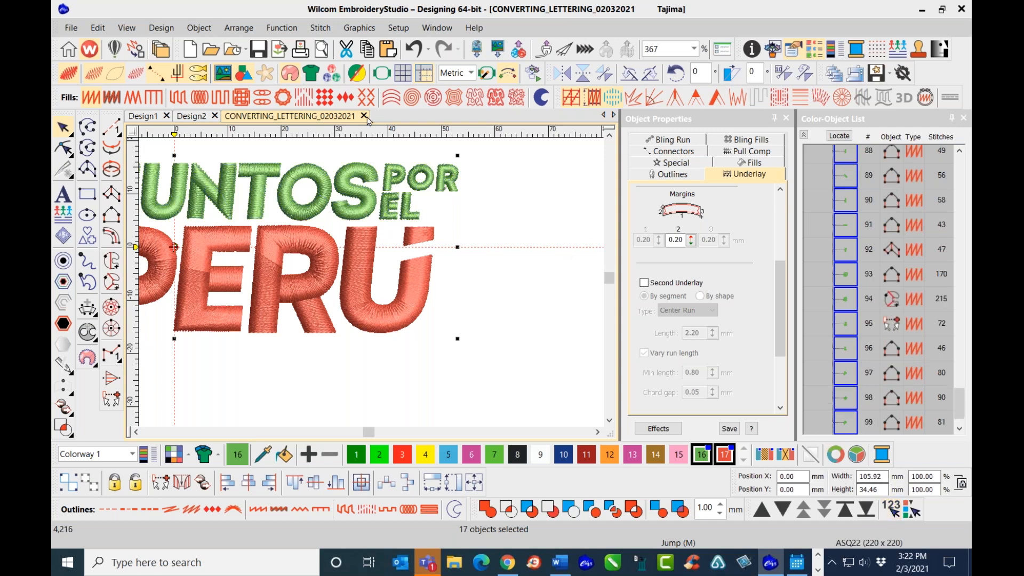
- Save the design and play its stitching sequence in the Stitch Player, raising the speed to 8880 s/m, and stop it at the end
left_click(261, 51)
key("0")
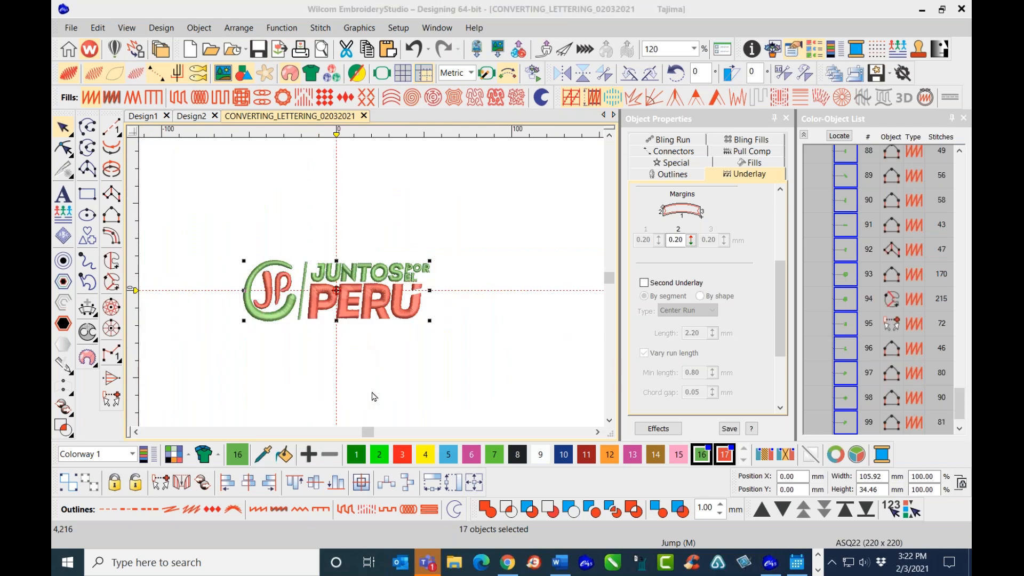
scroll(351, 301, "up", 3)
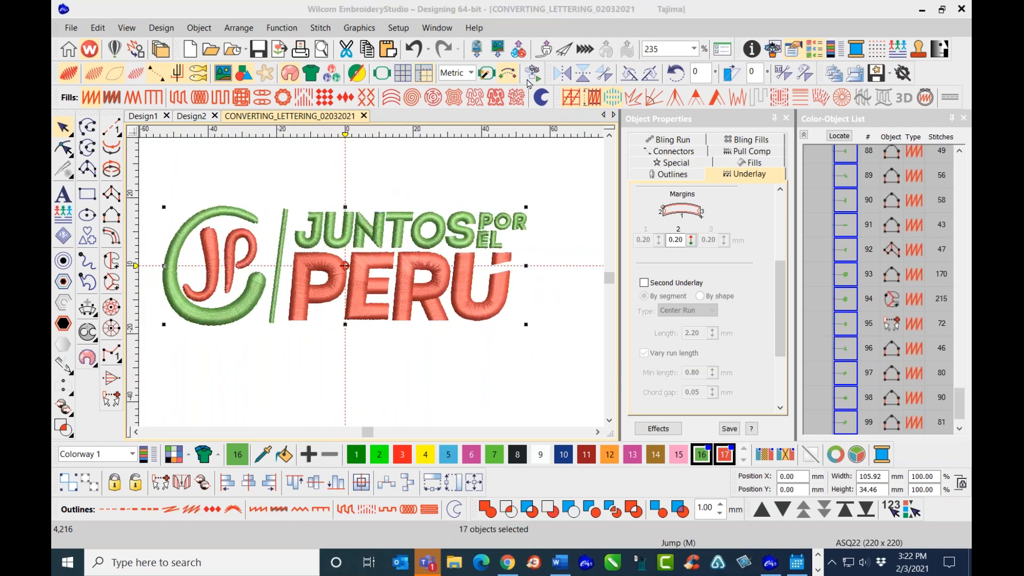
left_click(530, 78)
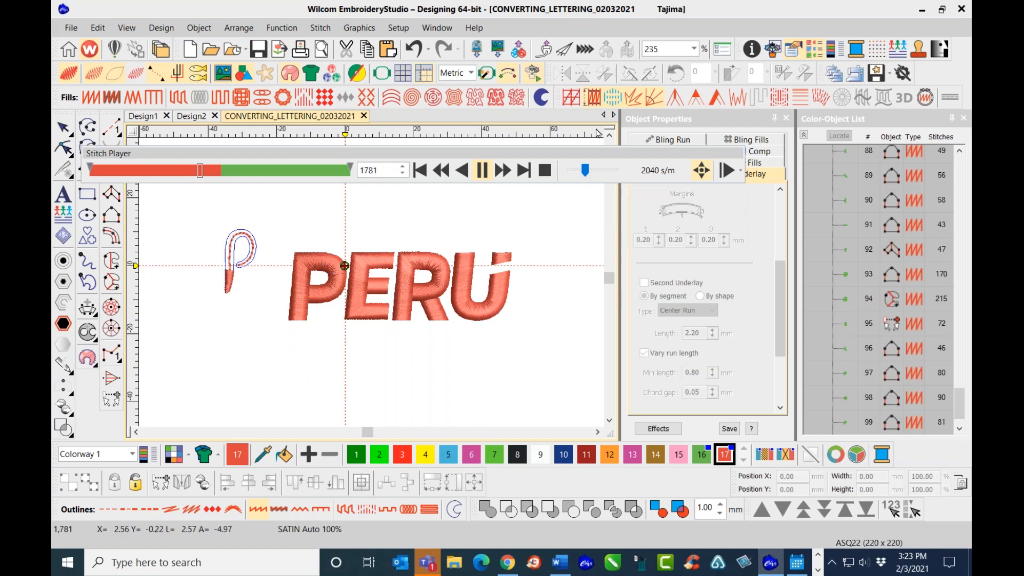
left_click_drag(584, 173, 595, 177)
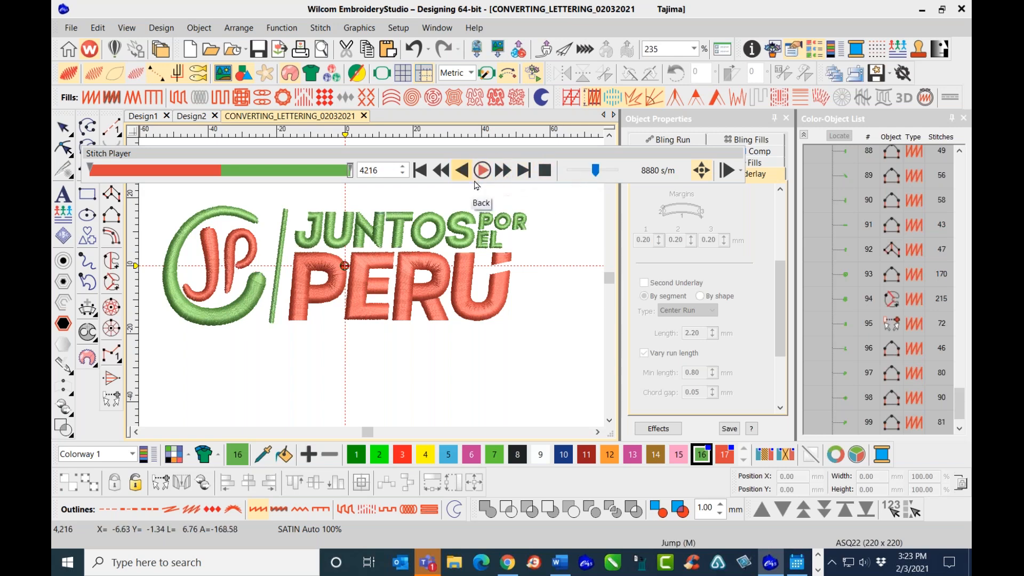
left_click(544, 170)
- Reshape the U of JUNTOS by moving its exit point to the top of its left arm
scroll(371, 237, "up", 5)
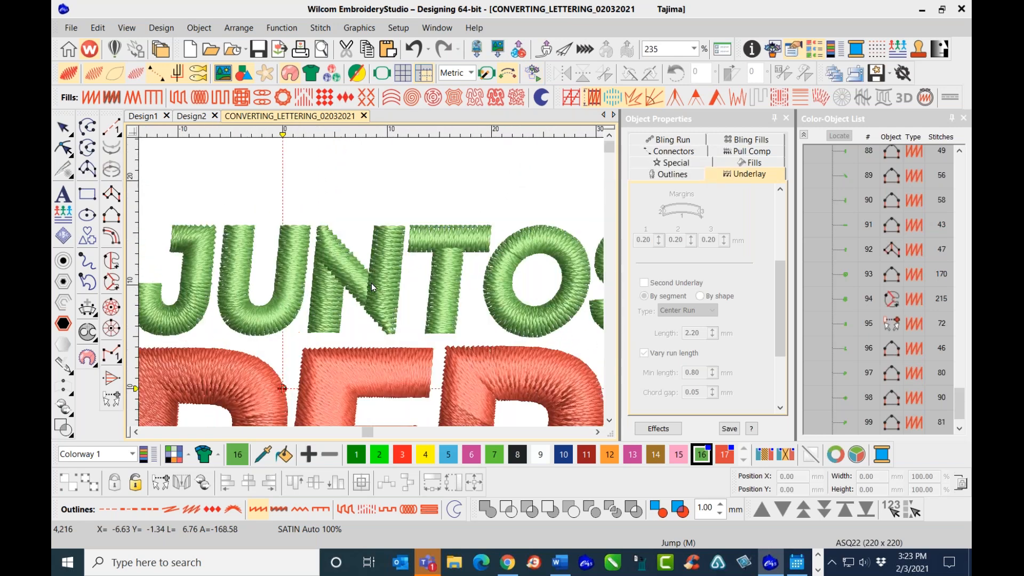
scroll(362, 303, "down", 3)
left_click(317, 295)
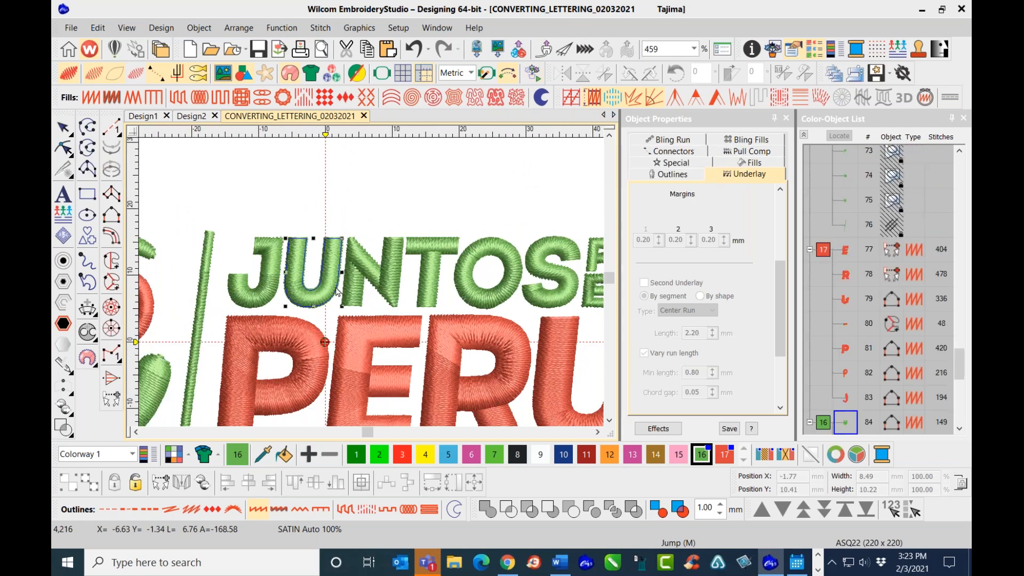
left_click(64, 150)
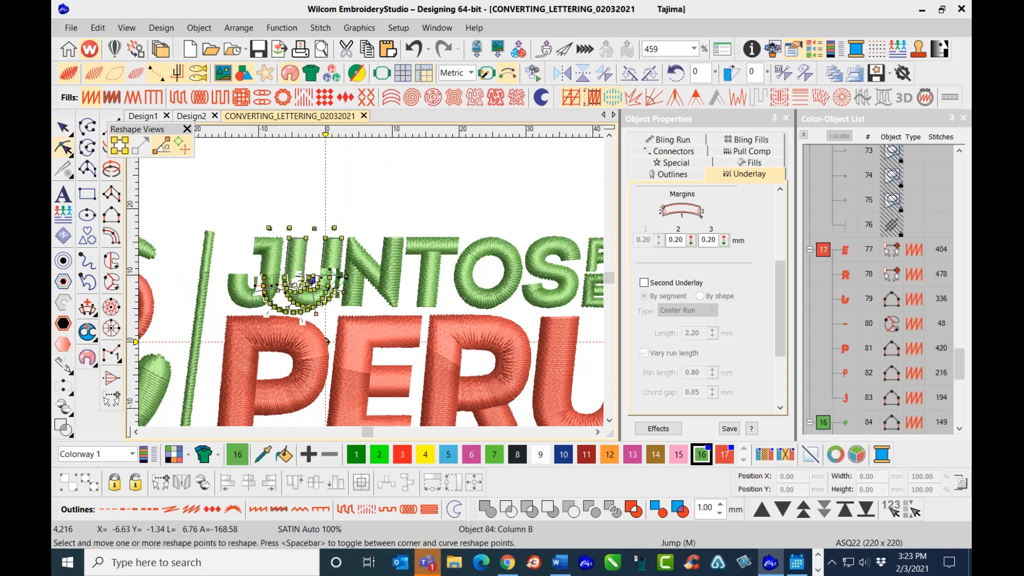
scroll(355, 293, "up", 2)
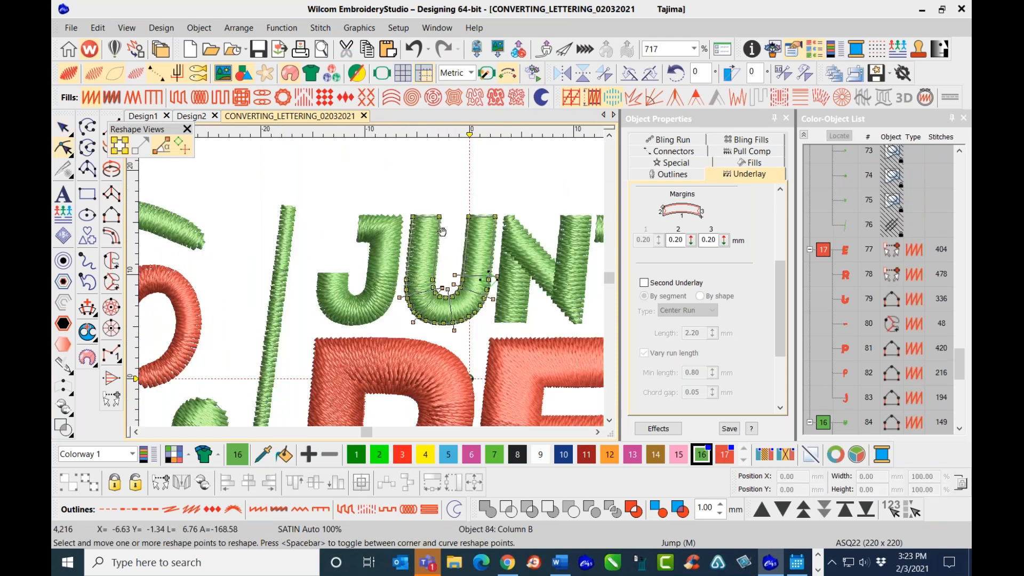
left_click_drag(437, 217, 439, 218)
key("Return")
scroll(504, 252, "down", 2)
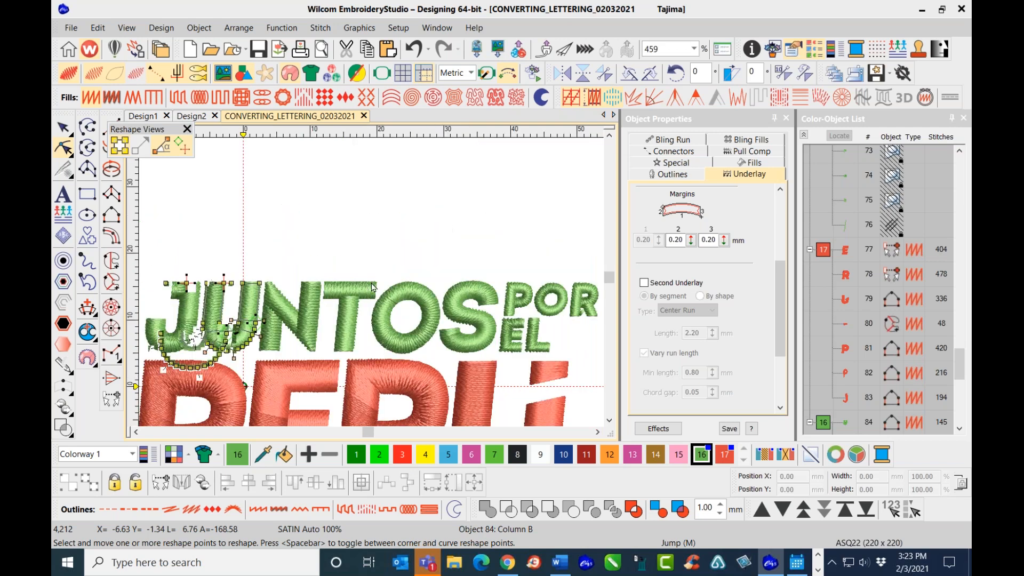
scroll(376, 285, "up", 2)
scroll(379, 288, "up", 1)
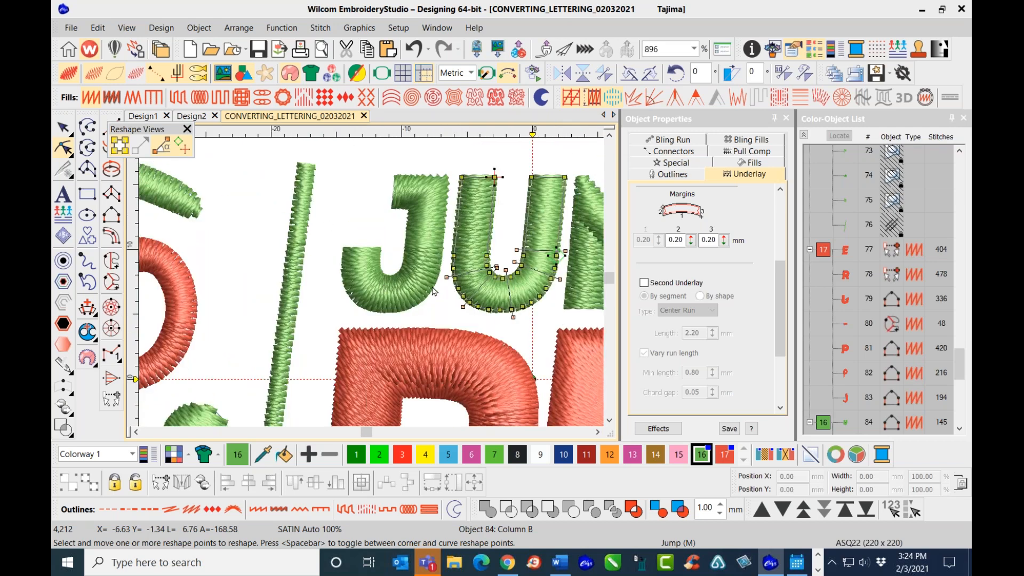
- Move the exit point of the J of JUNTOS to its upper-left tip near the slash
left_click(436, 287)
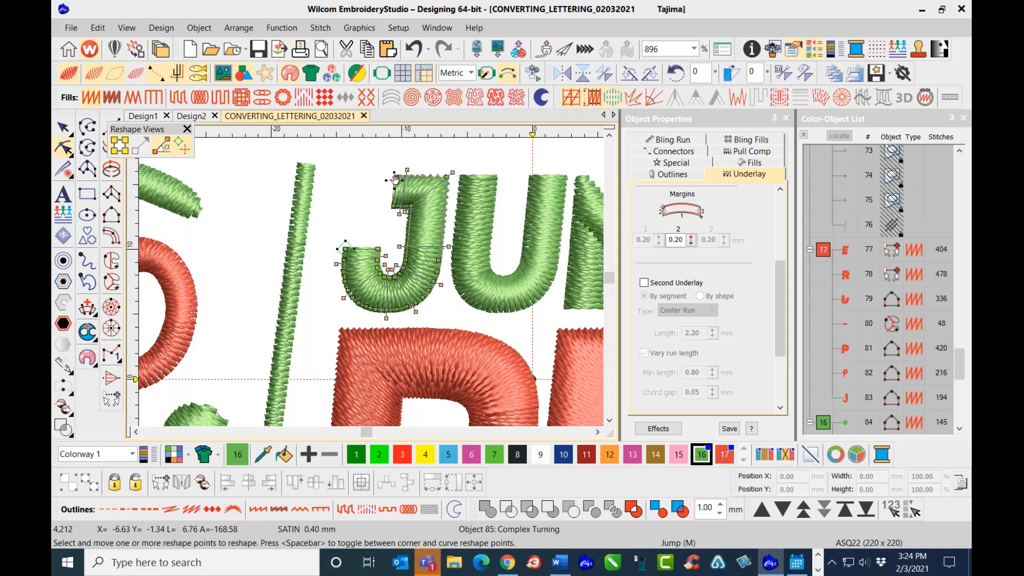
scroll(397, 180, "down", 1)
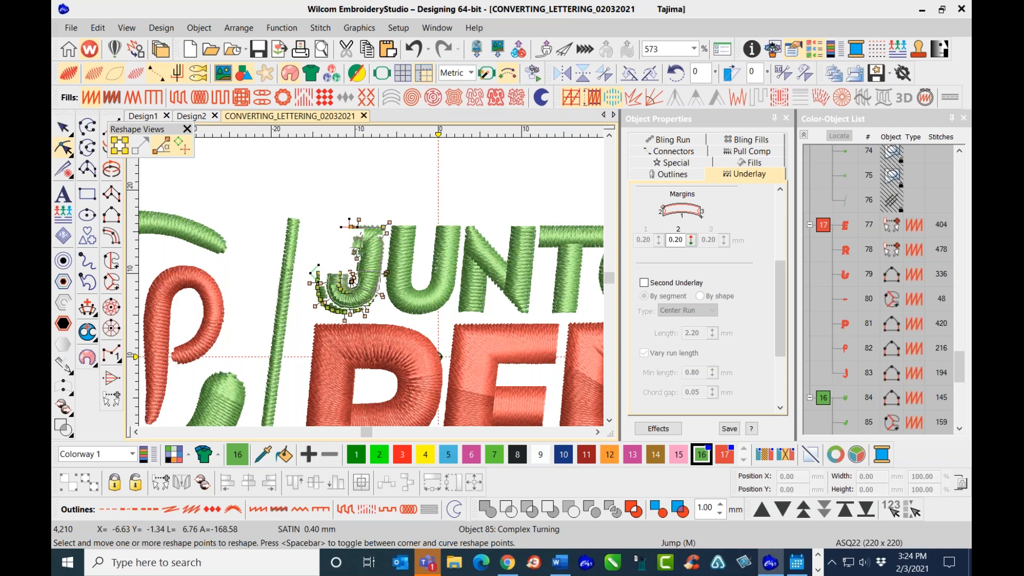
scroll(363, 333, "down", 1)
scroll(365, 333, "up", 3)
- Move the slash's exit point to its top end and the exit point of the green C to its upper tip
left_click(368, 231)
scroll(391, 230, "down", 2)
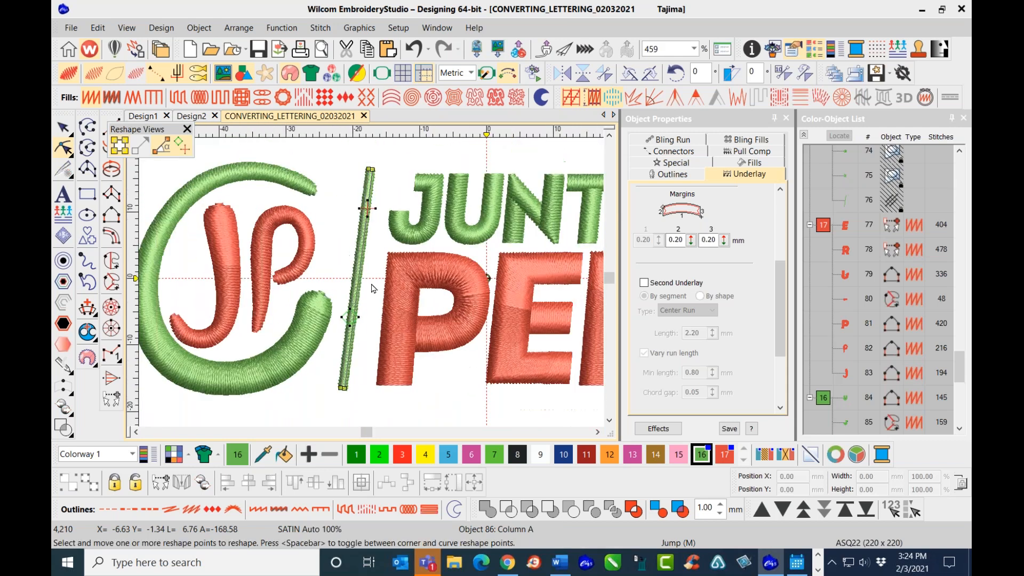
left_click(370, 168)
key("Return")
key("Tab")
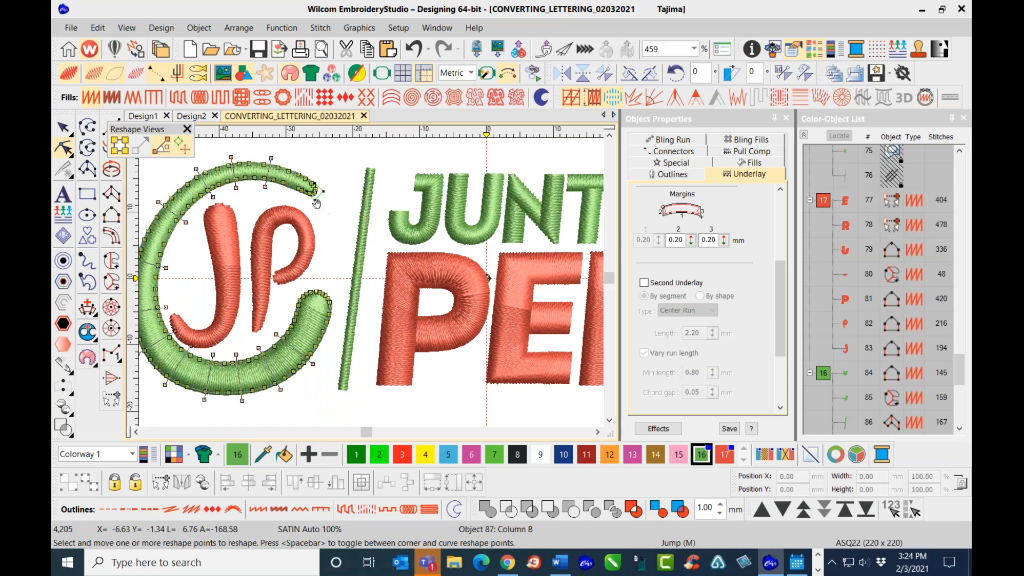
key("Return")
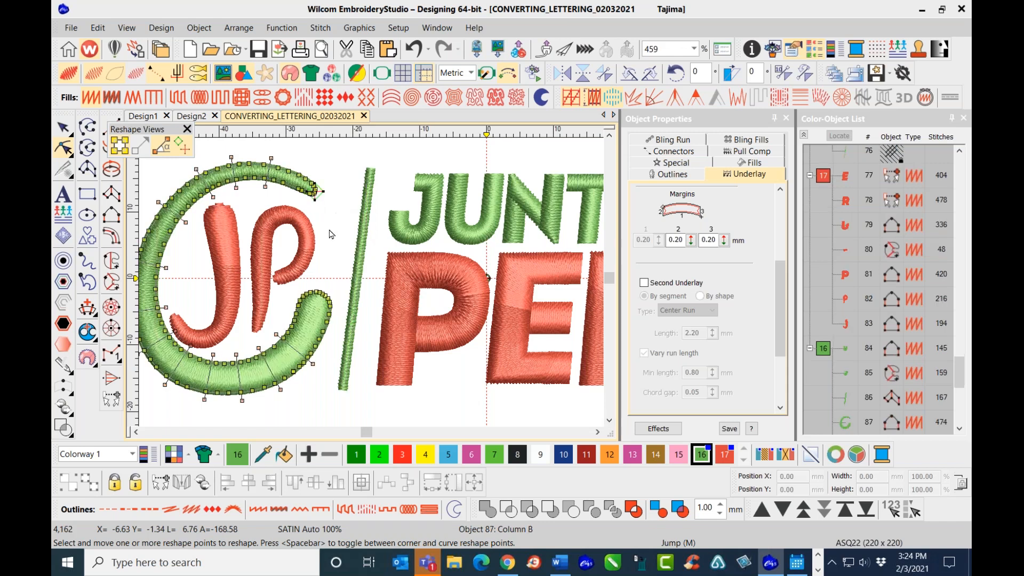
- Step through the N's strokes to the crossbar of the T and move its exit point to the junction with the stem
key("Tab")
key("0")
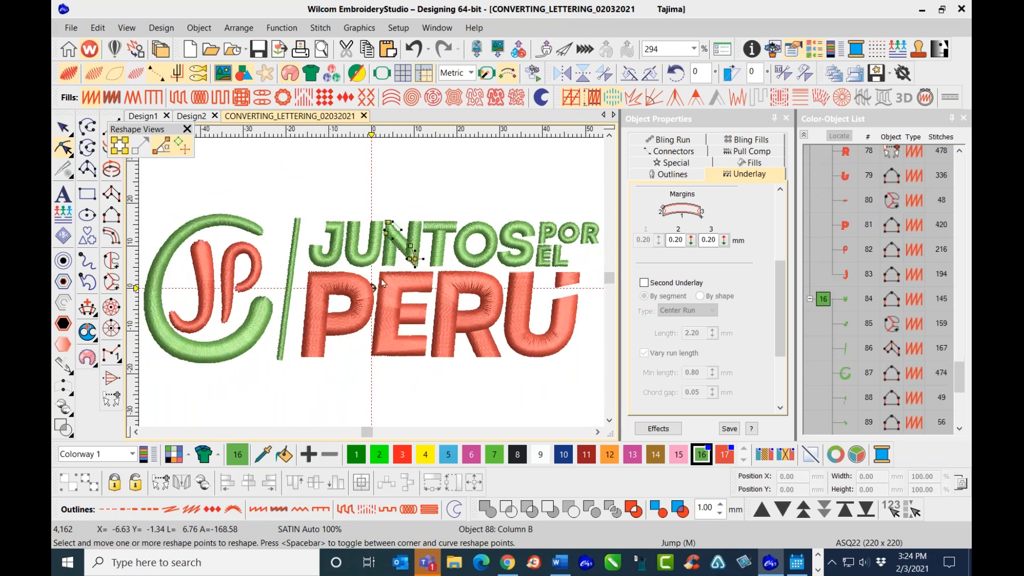
key("Tab")
key("Tab")
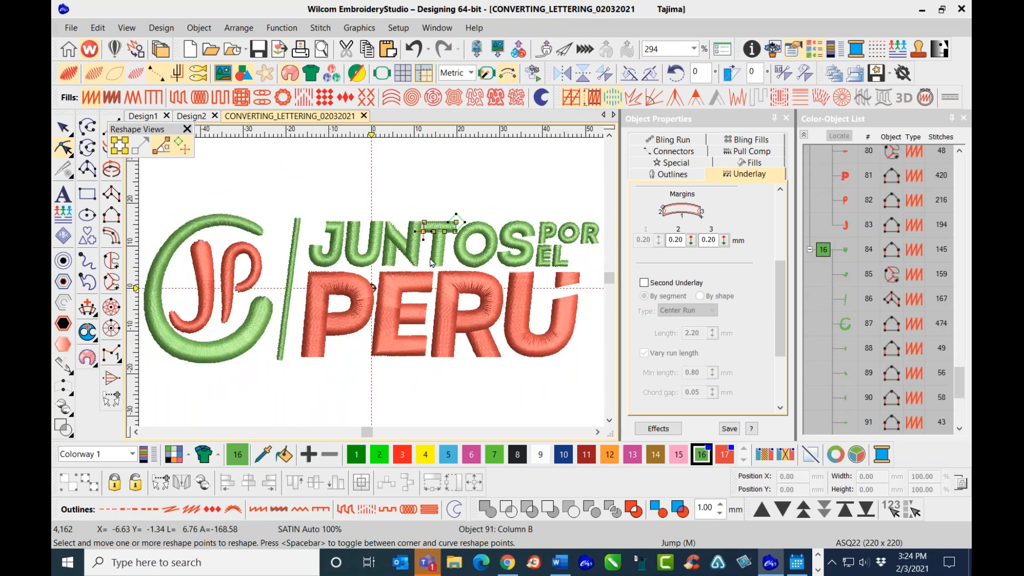
scroll(431, 262, "up", 1)
scroll(372, 286, "up", 2)
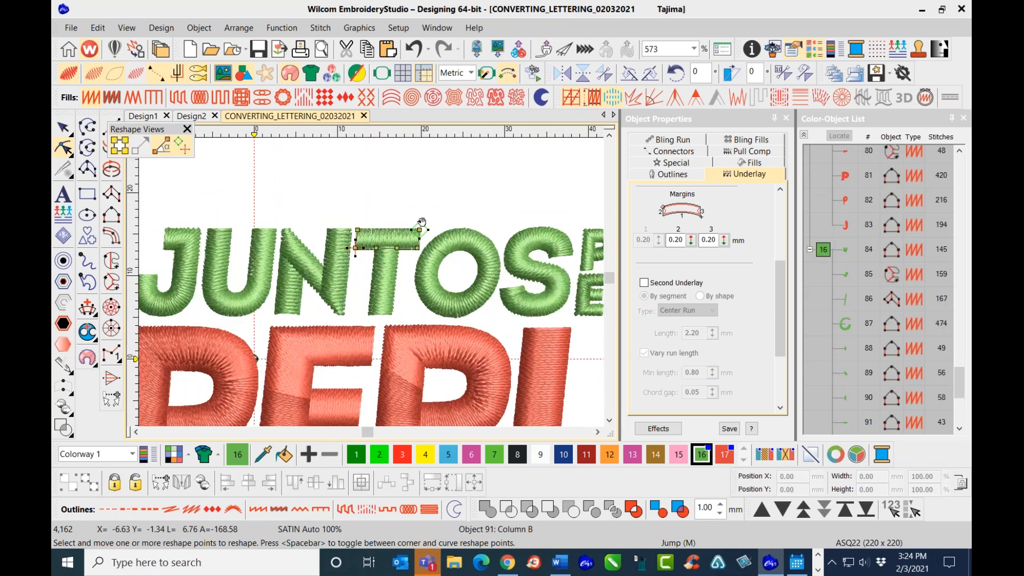
left_click(386, 241)
left_click_drag(357, 253, 387, 249)
left_click(64, 128)
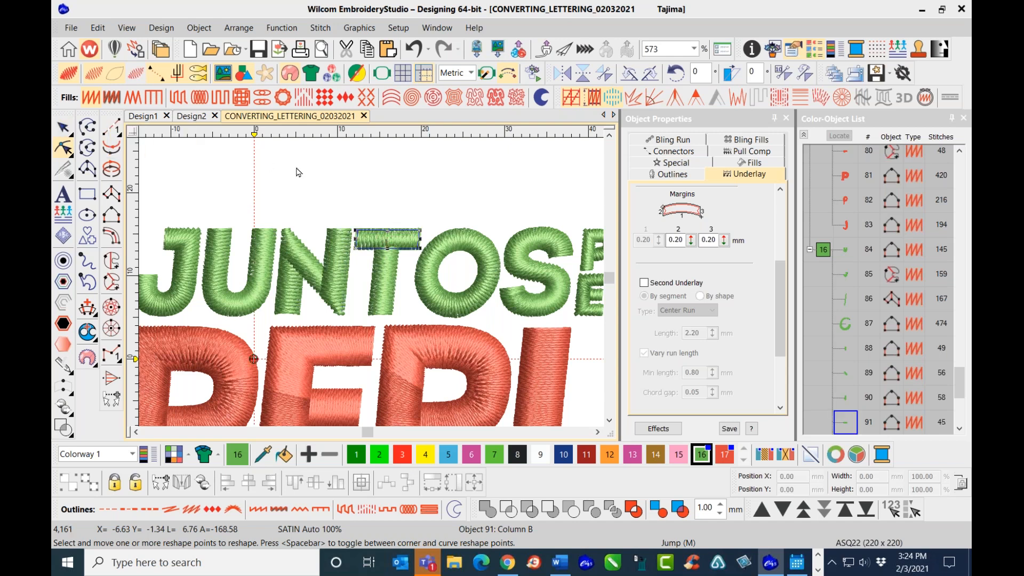
- Resequence the N's right stroke, the T's stem and the T's crossbar of JUNTOS to stitch in that order
key("Escape")
left_click(349, 266)
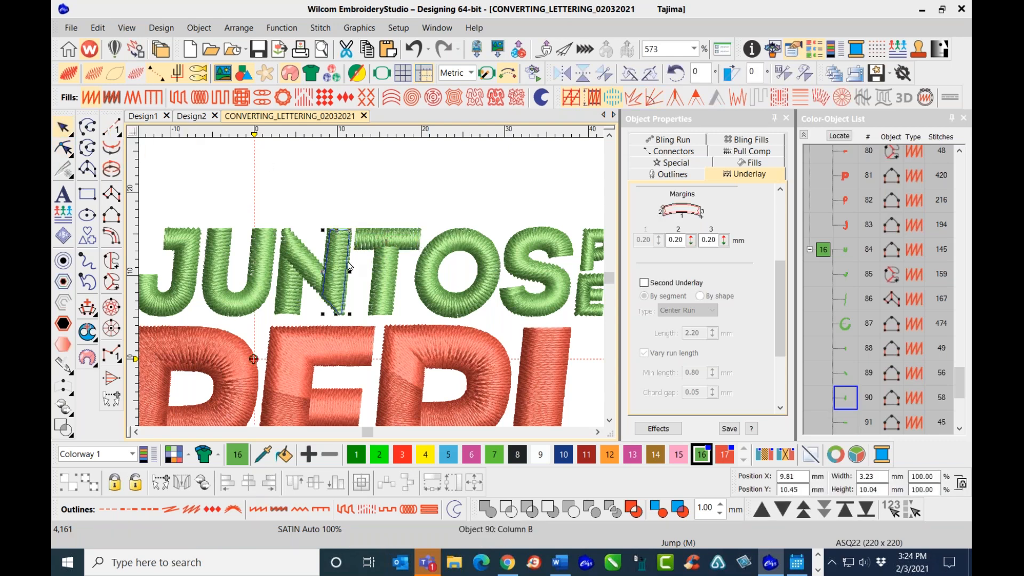
left_click(382, 278, "ctrl")
left_click(406, 241, "ctrl")
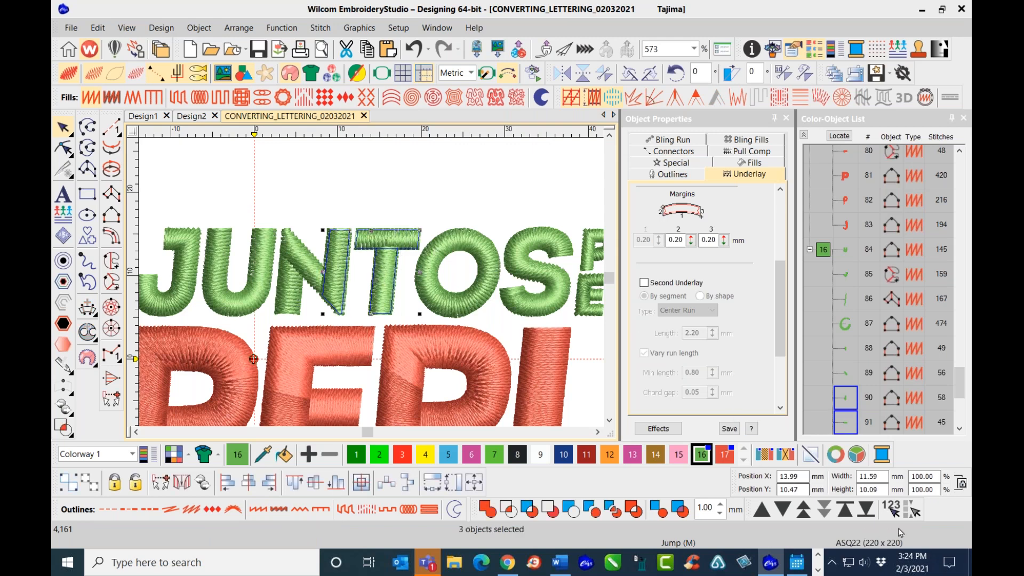
left_click(891, 509)
left_click(458, 197)
- Move the T stem's connection point to the crossbar junction and one of the crossbar's connection points to its upper-left corner
left_click(339, 261)
left_click(73, 149)
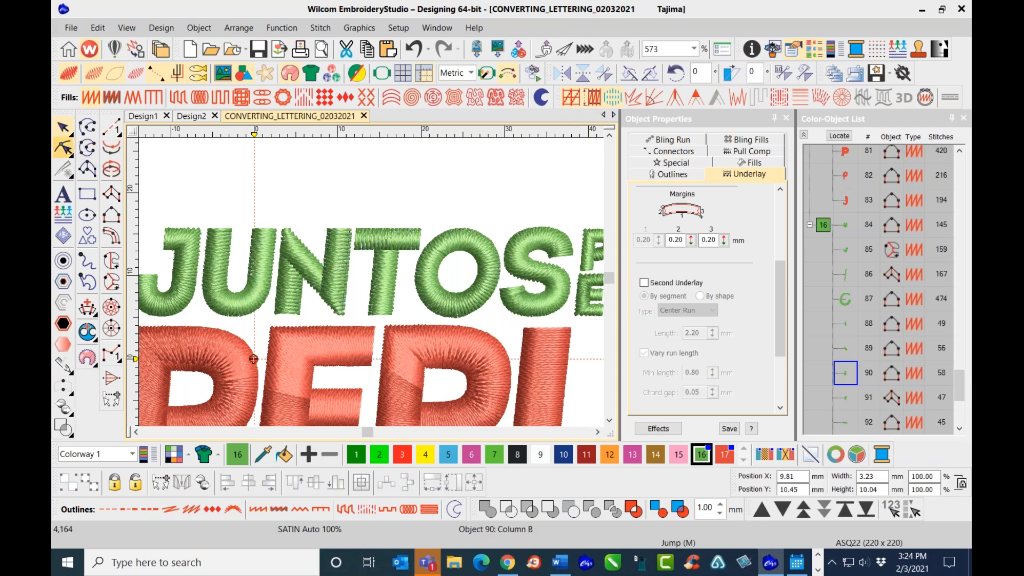
key("Tab")
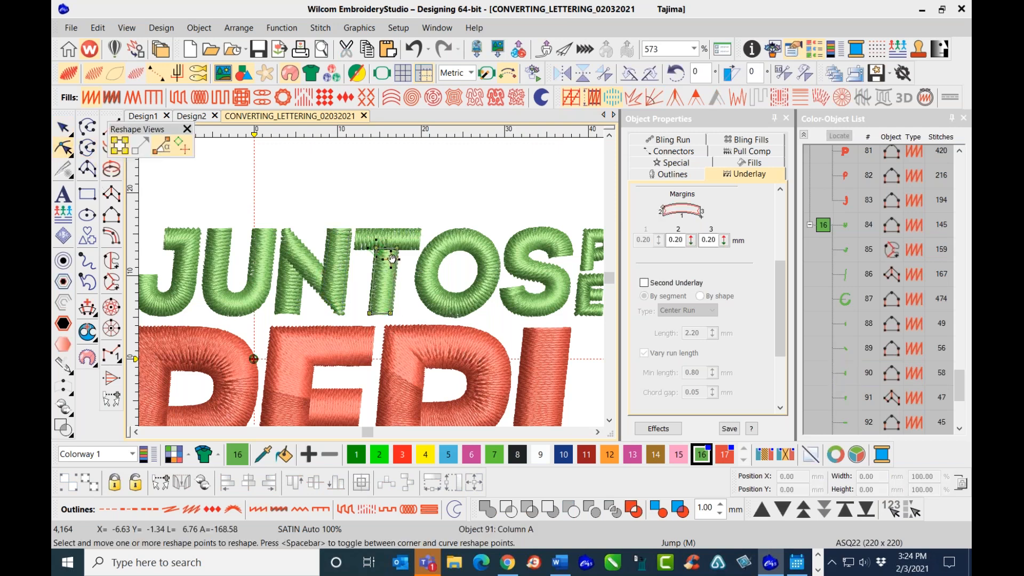
left_click(391, 246)
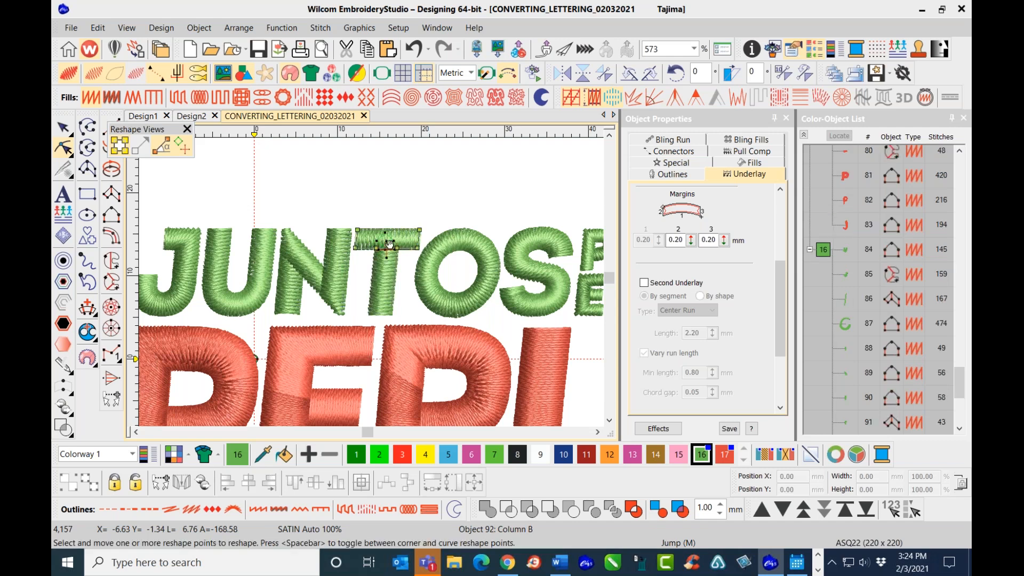
left_click_drag(394, 246, 357, 231)
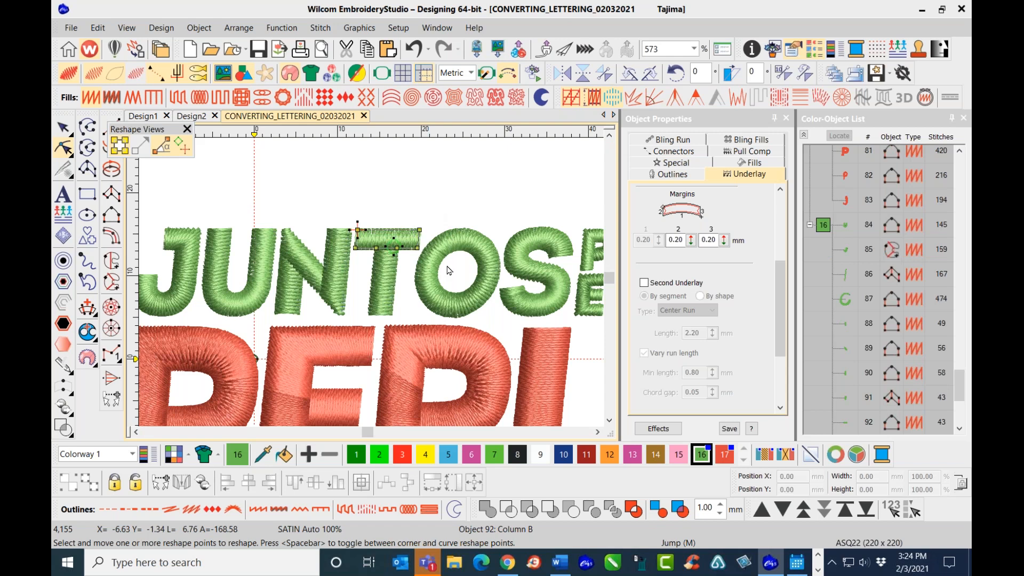
- Adjust the entry and exit points of the O and S of JUNTOS to link neighbouring letters closely
left_click(447, 308)
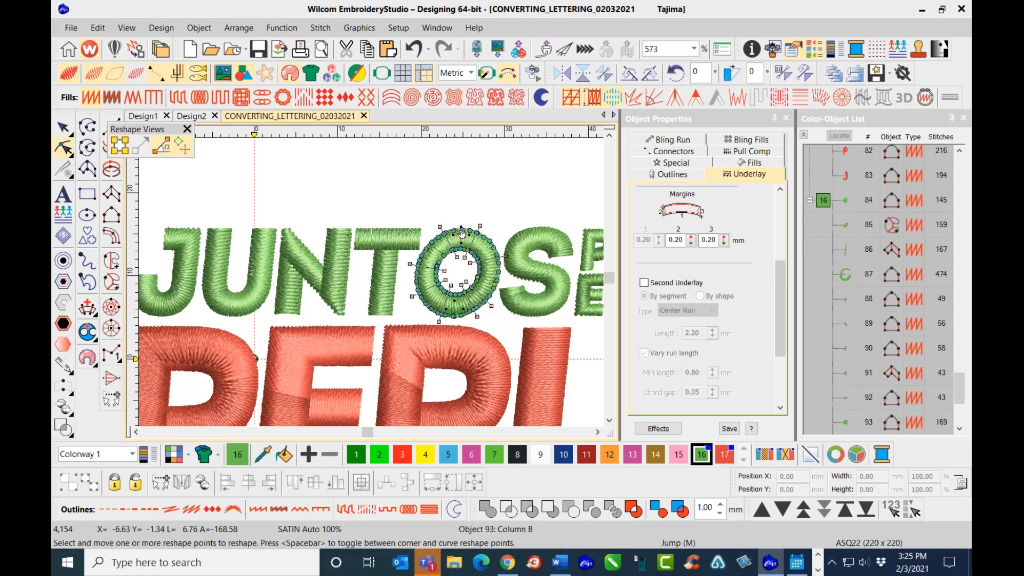
left_click(517, 268)
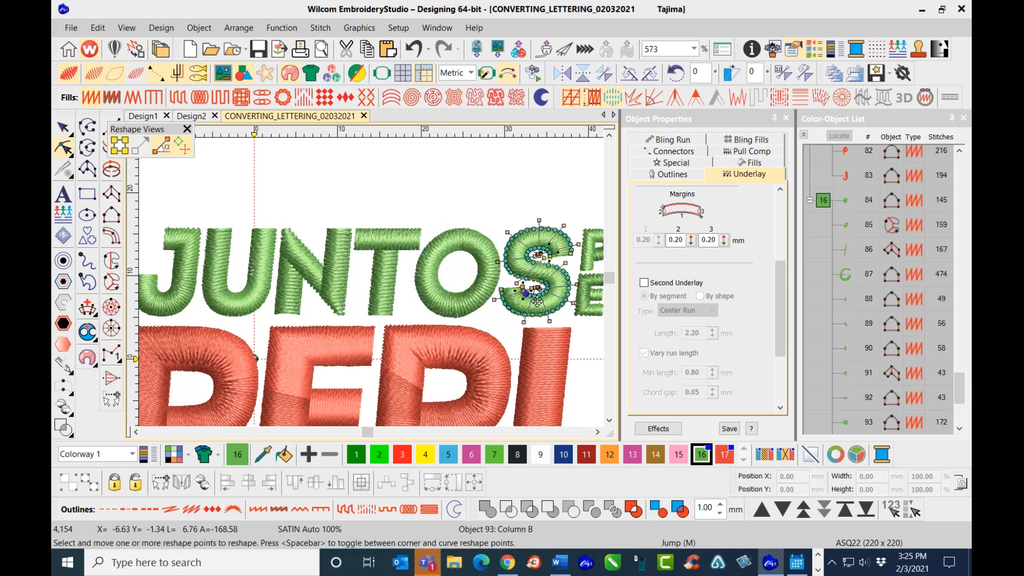
left_click_drag(525, 305, 160, 237)
left_click_drag(172, 201, 448, 326)
scroll(448, 326, "up", 2)
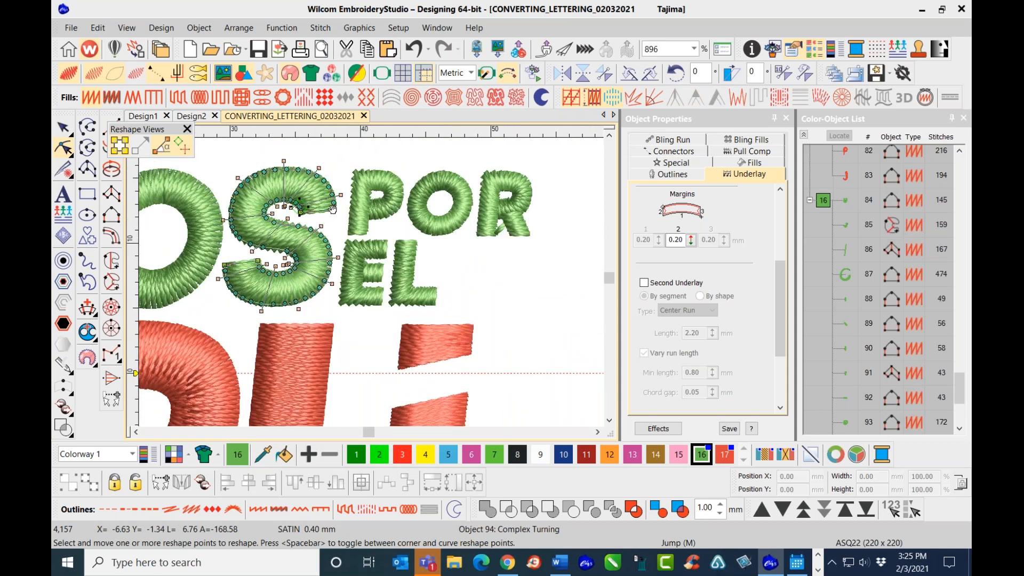
key("Delete")
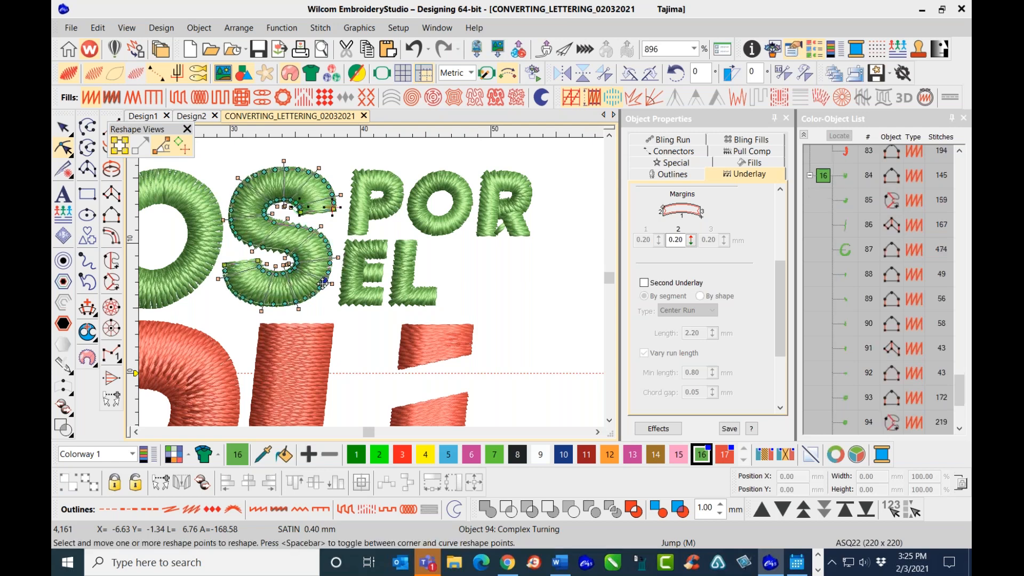
- Adjust the entry and exit points of the L in EL along its foot
left_click(352, 296)
left_click(392, 303)
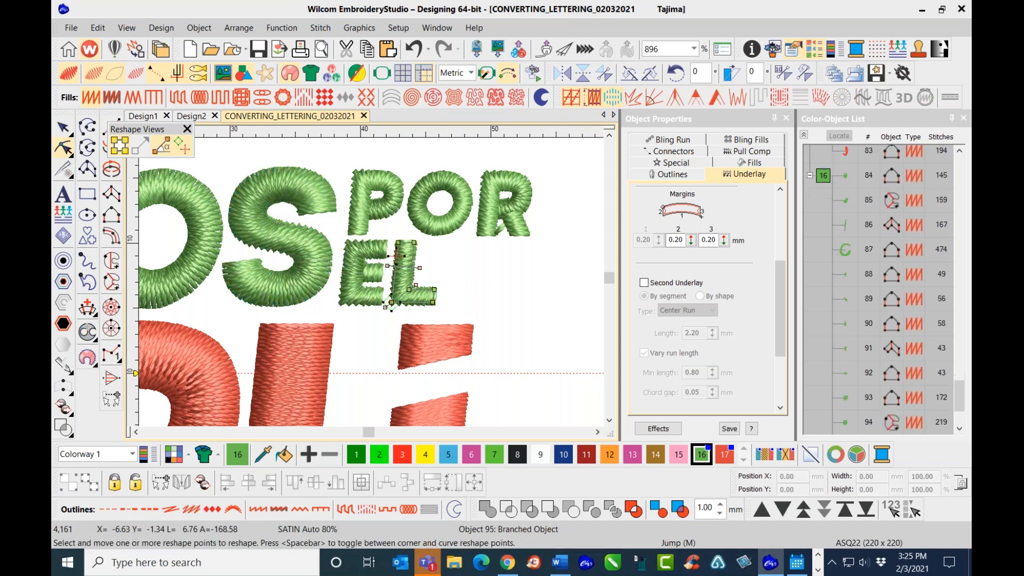
left_click(432, 303)
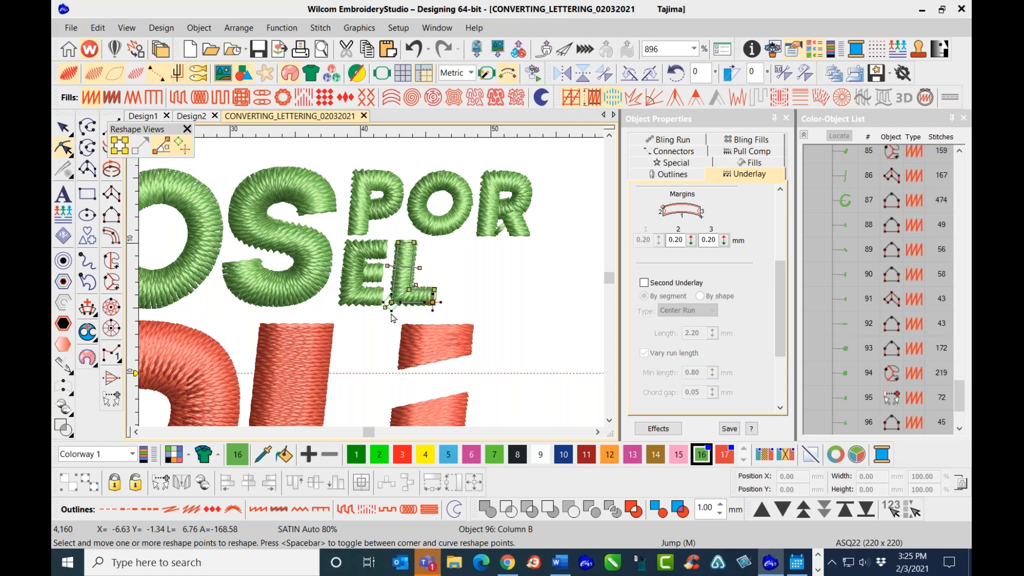
- Examine the entry and exit points of the P, O and R of POR, including the R's diagonal leg
left_click(380, 194)
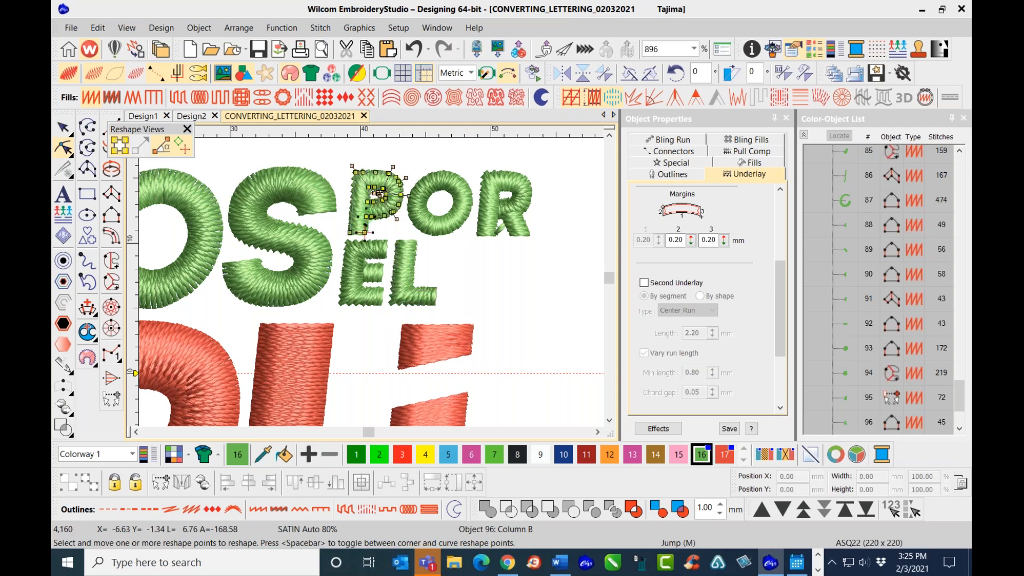
key("Tab")
key("Tab")
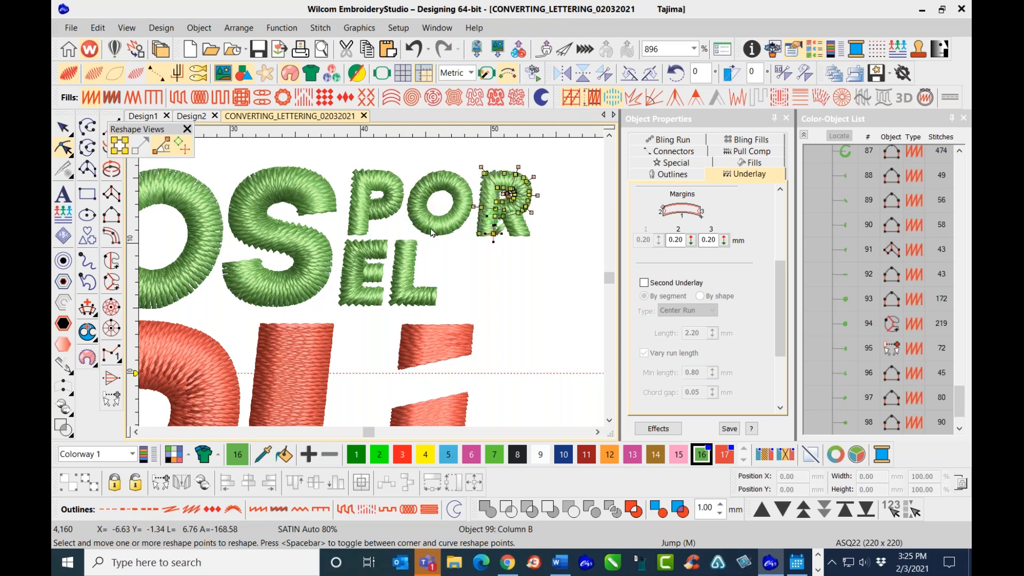
scroll(489, 218, "up", 2)
scroll(294, 325, "down", 2)
scroll(362, 289, "up", 2)
scroll(429, 240, "up", 1)
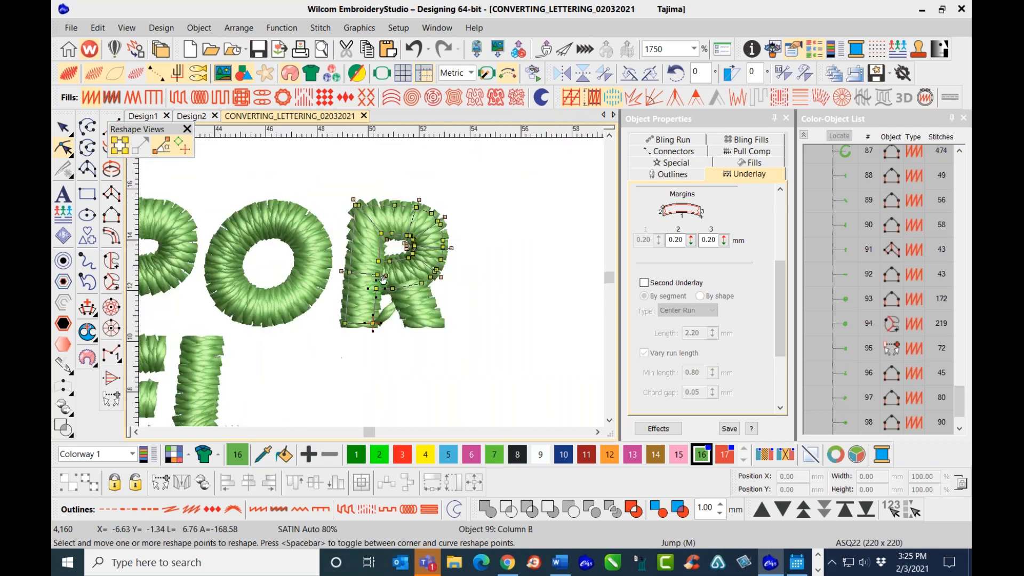
key("Tab")
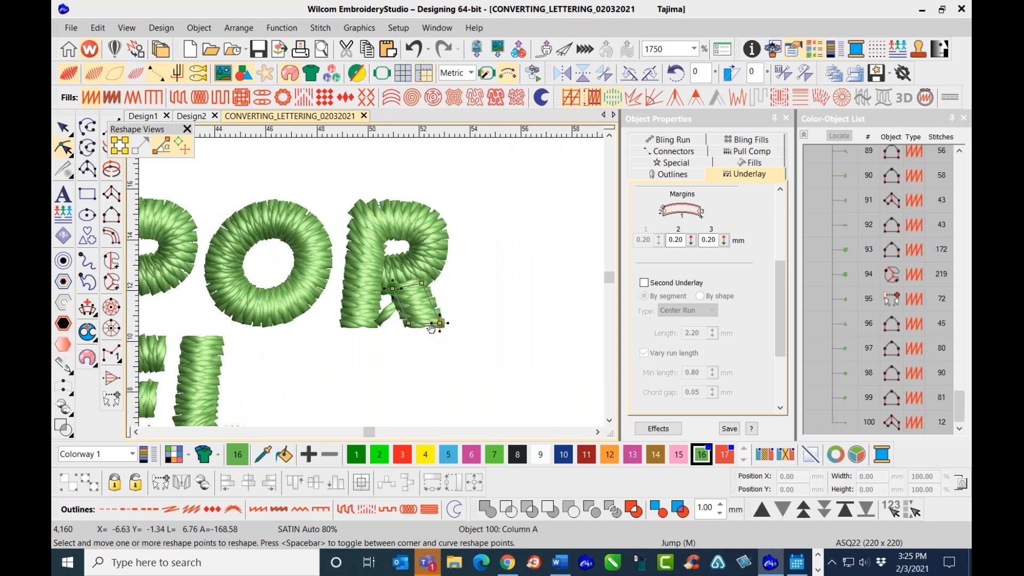
- Resequence the end of POR to stitch the O, the R's diagonal leg and the R's main shape in that order
key("Escape")
left_click(324, 249)
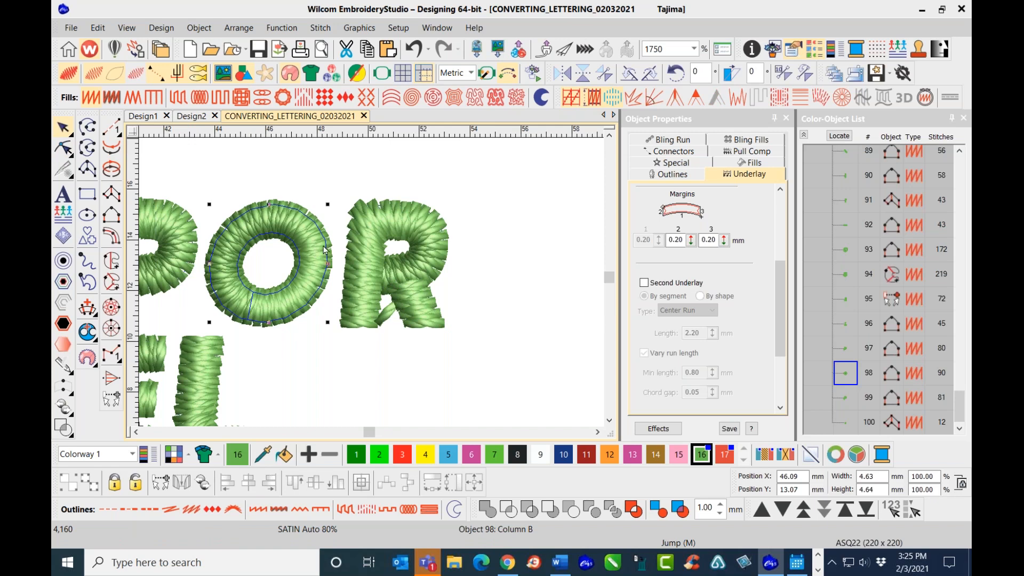
left_click(426, 319, "ctrl")
left_click(431, 242, "ctrl")
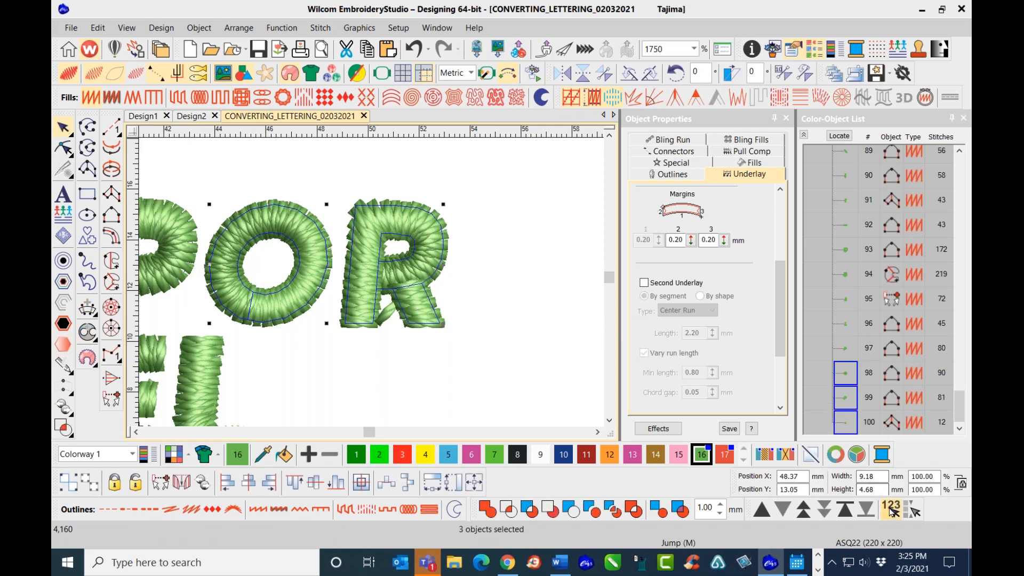
left_click(889, 510)
key("Escape")
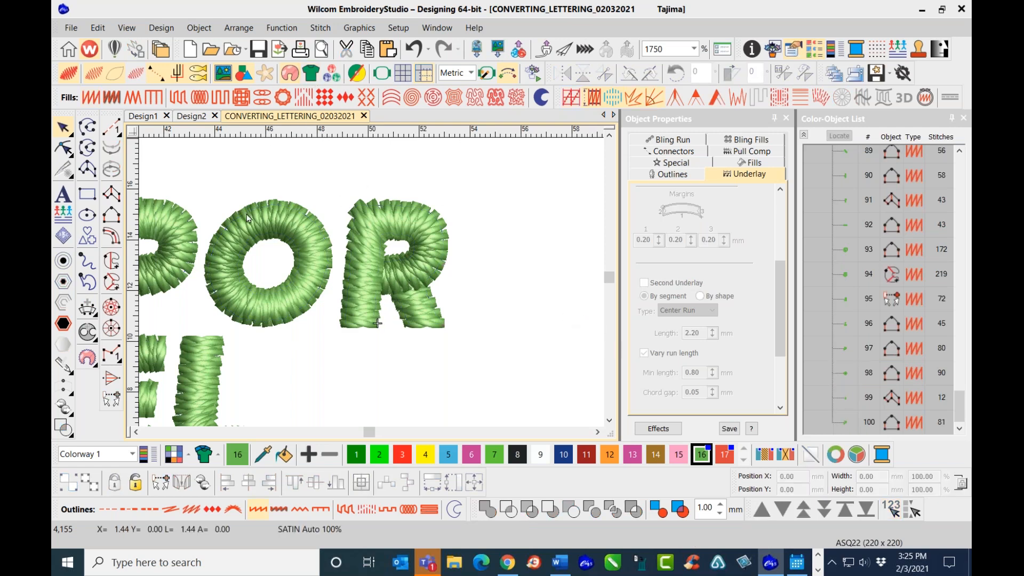
- Apply Remove Small Stitches to the design, set to Always with a 0.6 mm minimum stitch length
scroll(371, 287, "down", 3)
scroll(372, 287, "down", 3)
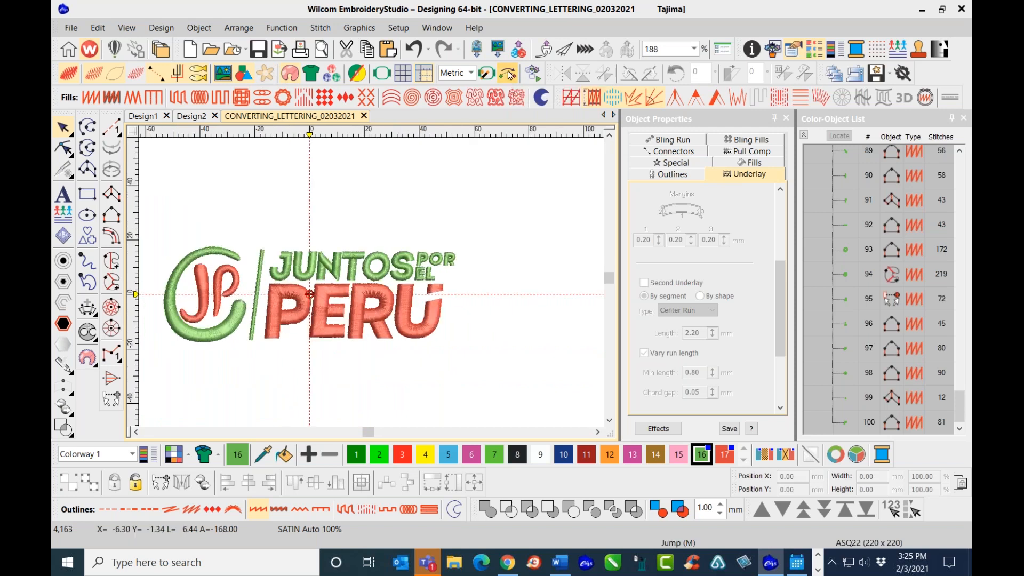
left_click(161, 29)
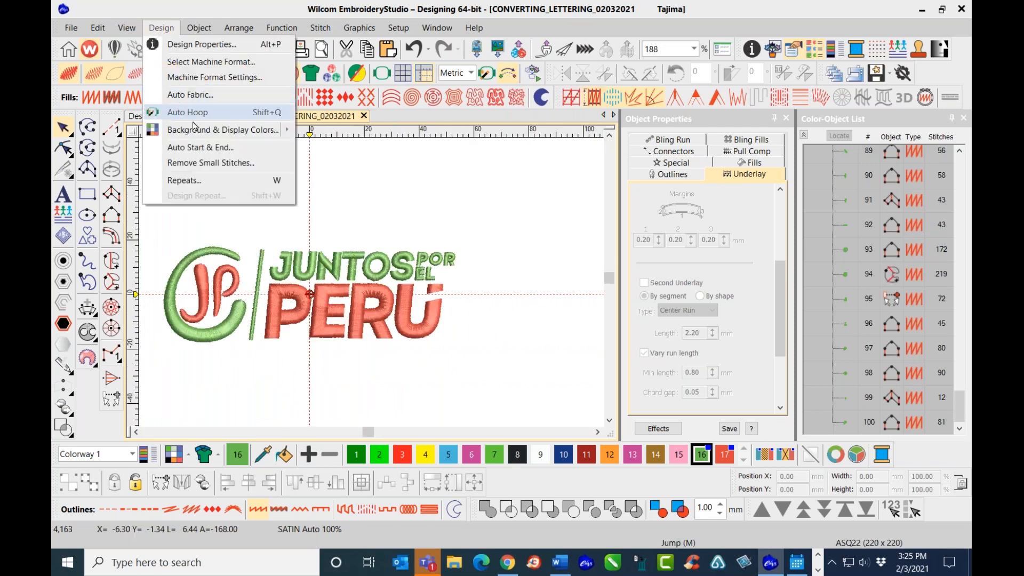
left_click(211, 163)
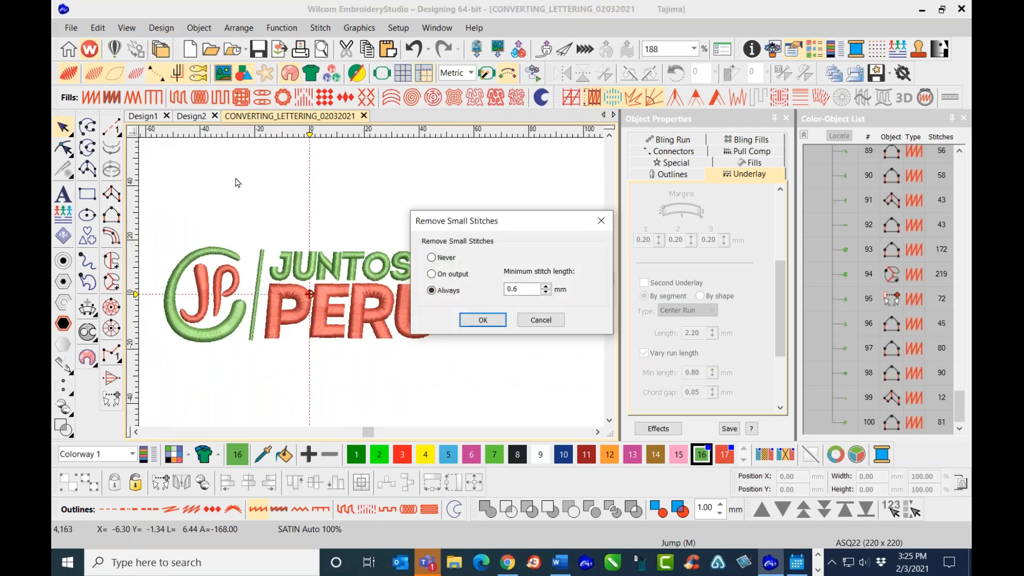
left_click(483, 321)
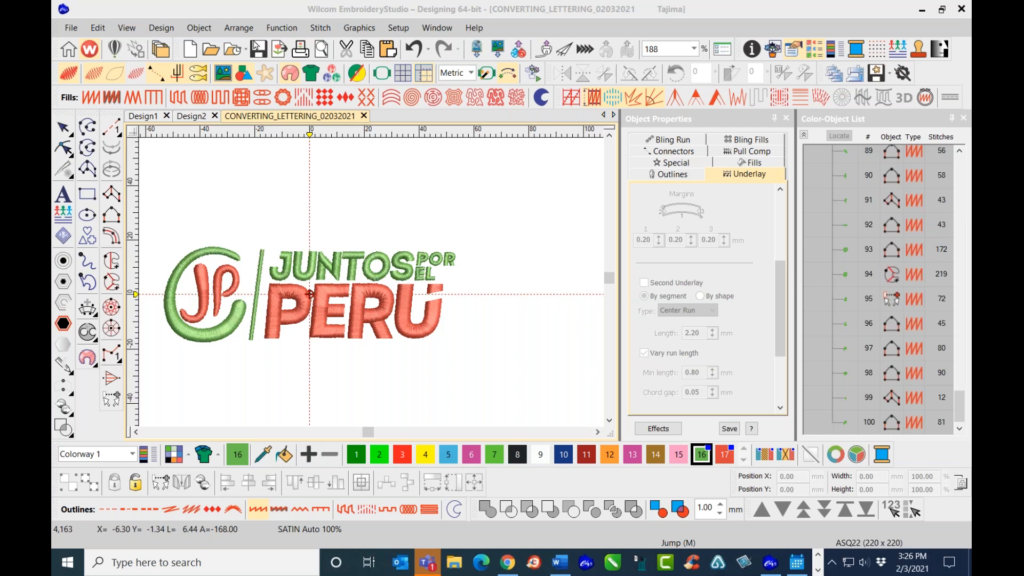
- Save the design and remove the unused thread colors from the palette
left_click(257, 48)
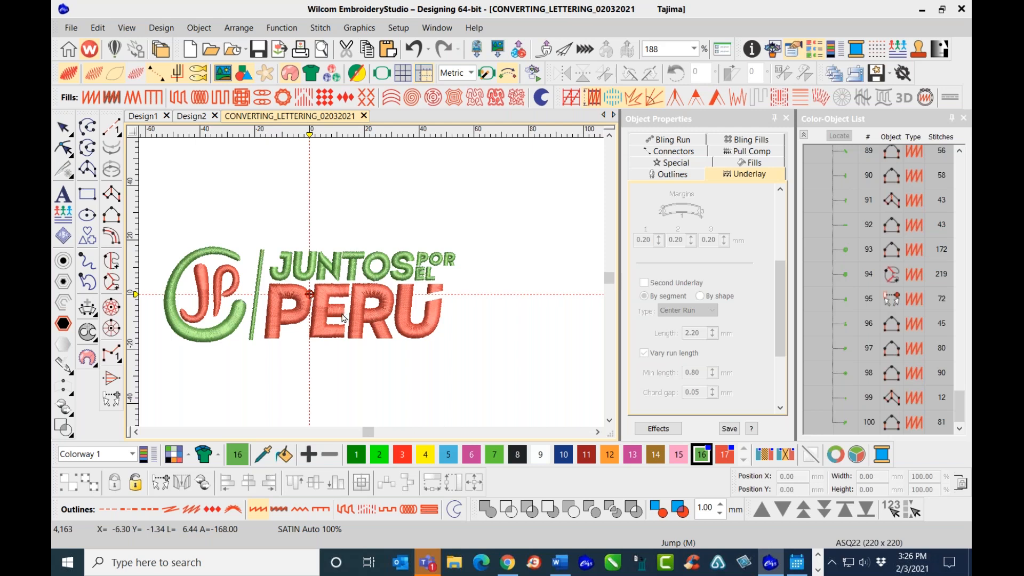
scroll(341, 315, "down", 1)
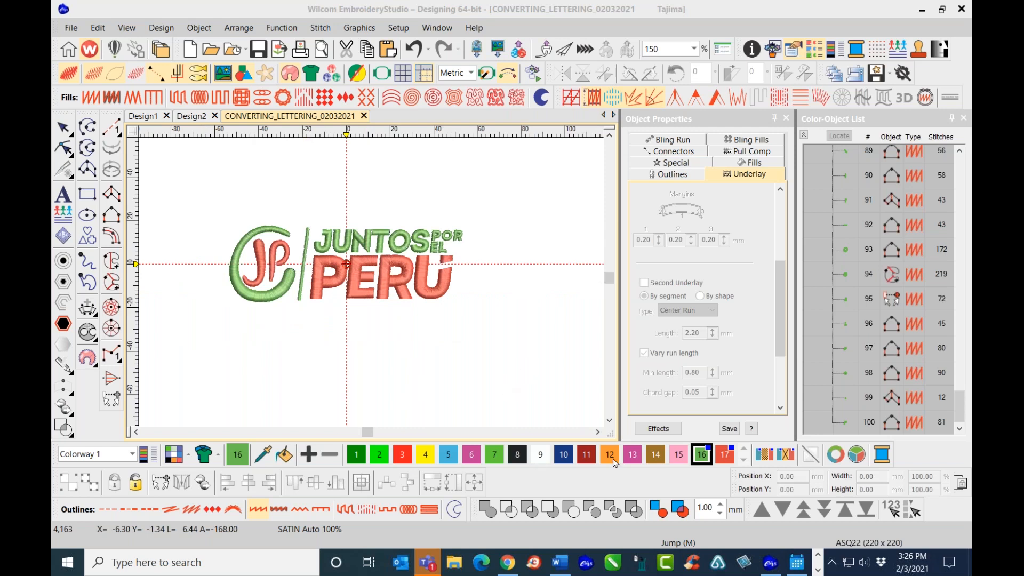
left_click(787, 454)
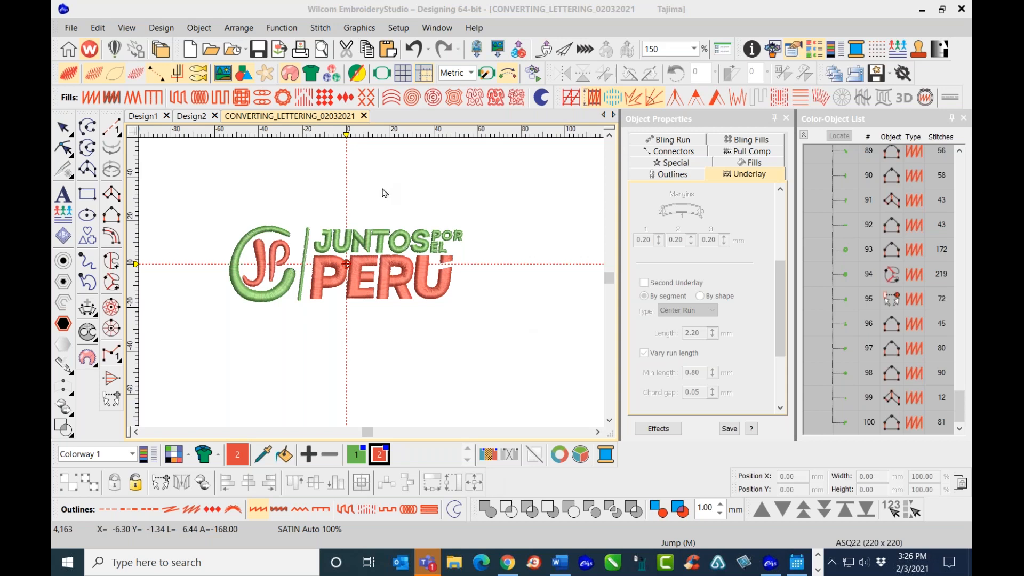
- Set the green slash's column width adjustment to 0.35 mm in its pull compensation properties
left_click(305, 263)
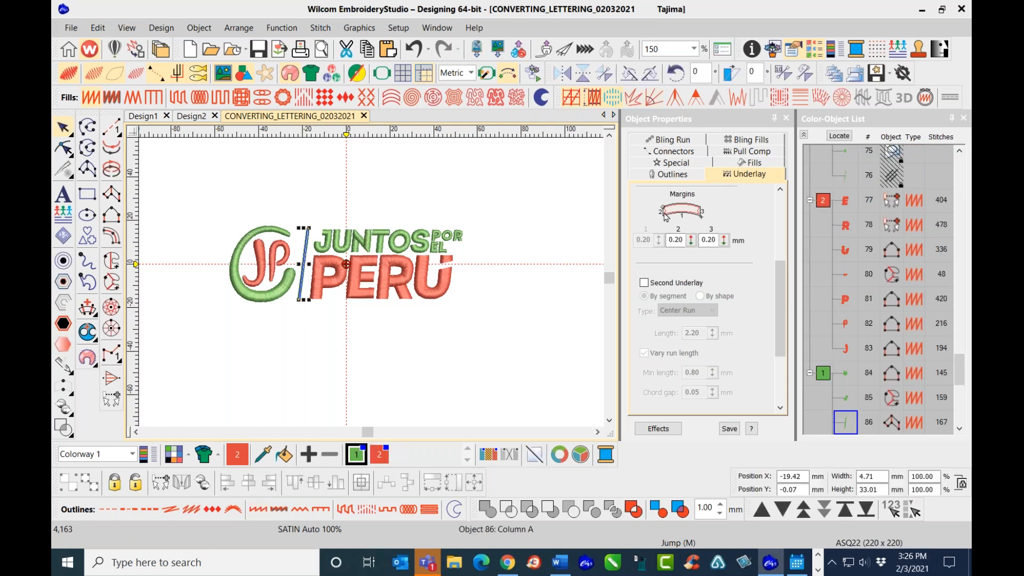
left_click(747, 154)
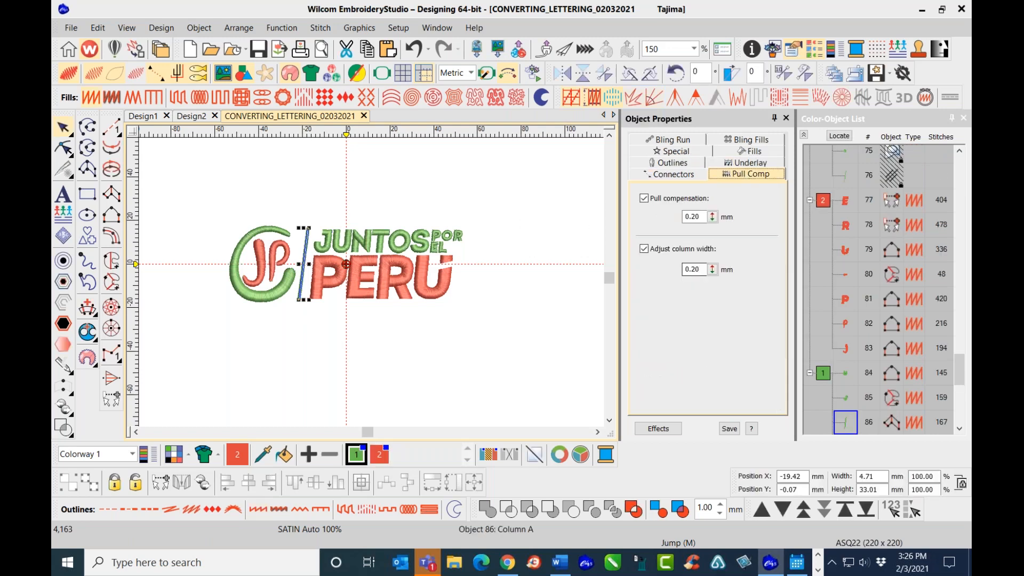
left_click_drag(713, 270, 712, 265)
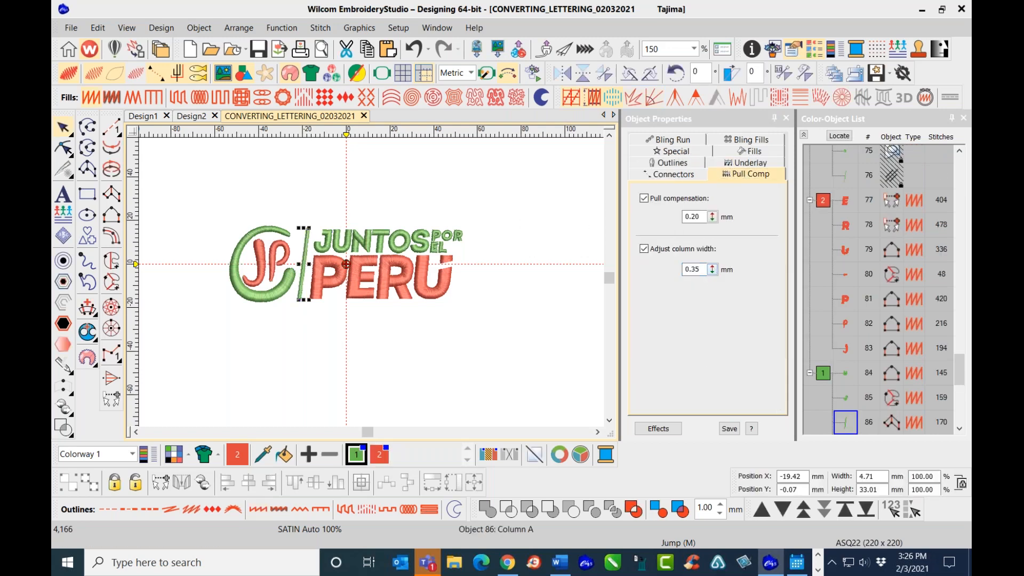
left_click(541, 196)
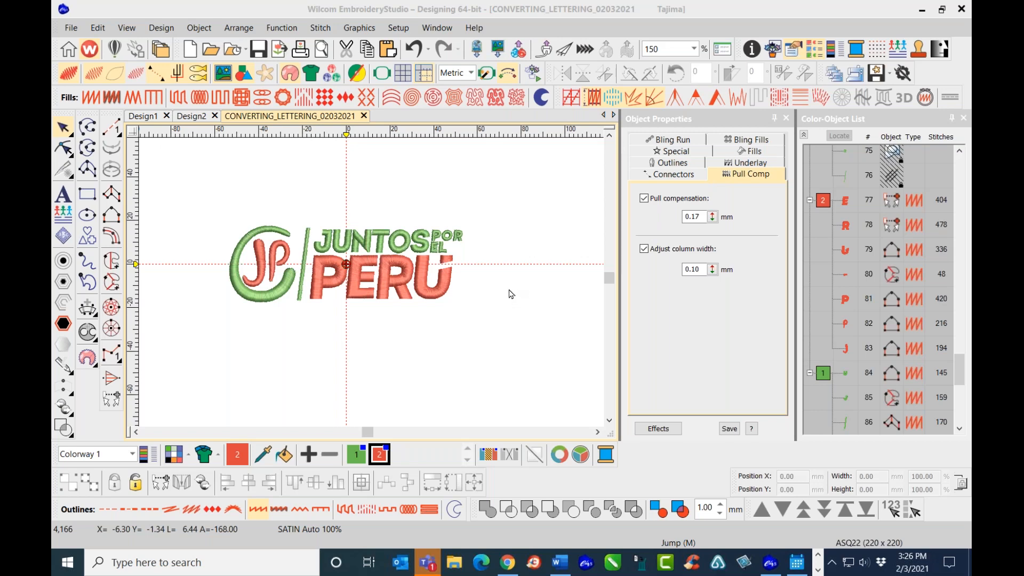
- Inspect the stitching of the small POR EL lettering up close and the logo as a whole
scroll(467, 262, "up", 2)
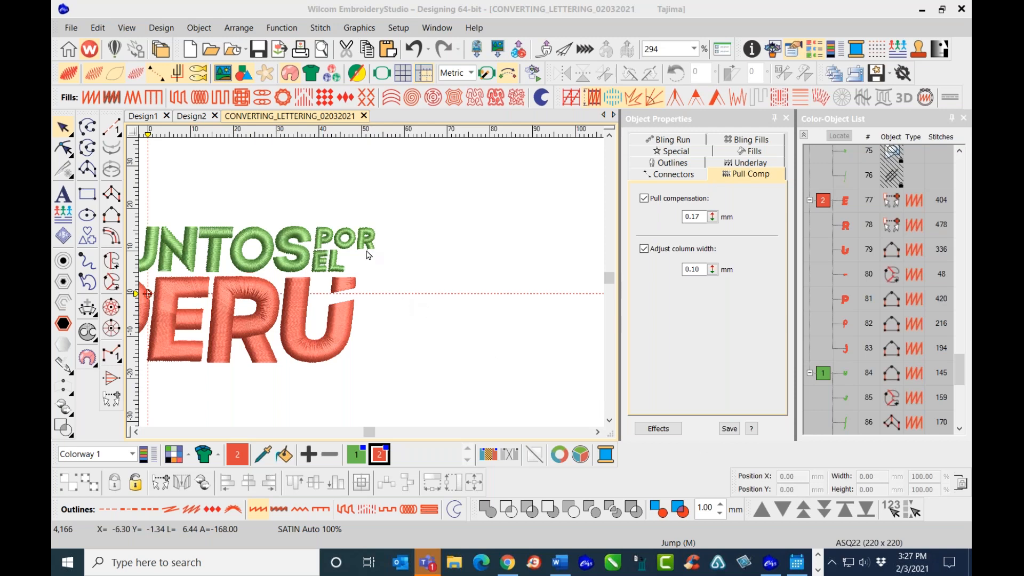
scroll(372, 286, "up", 2)
scroll(371, 286, "up", 2)
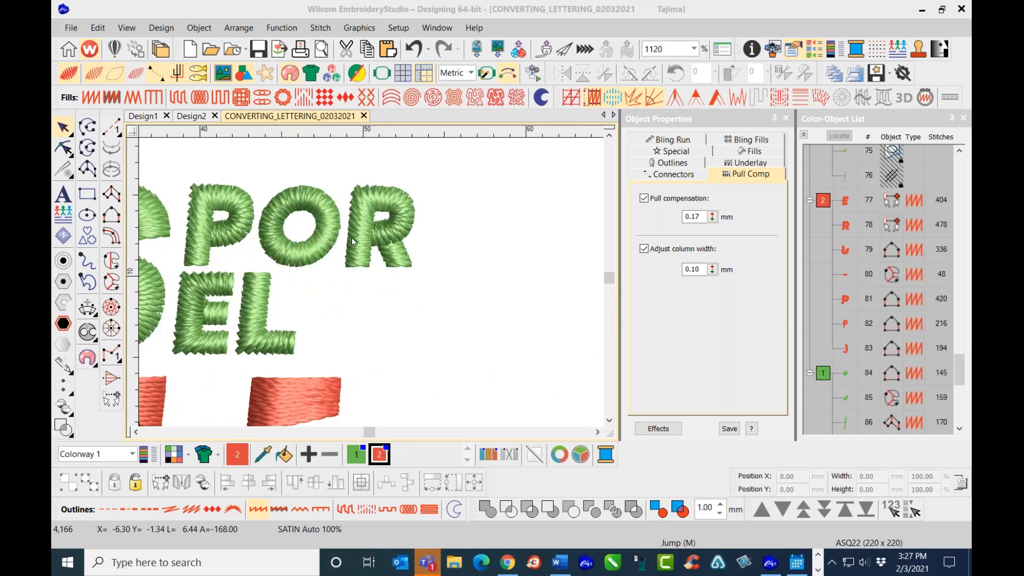
scroll(373, 252, "down", 1)
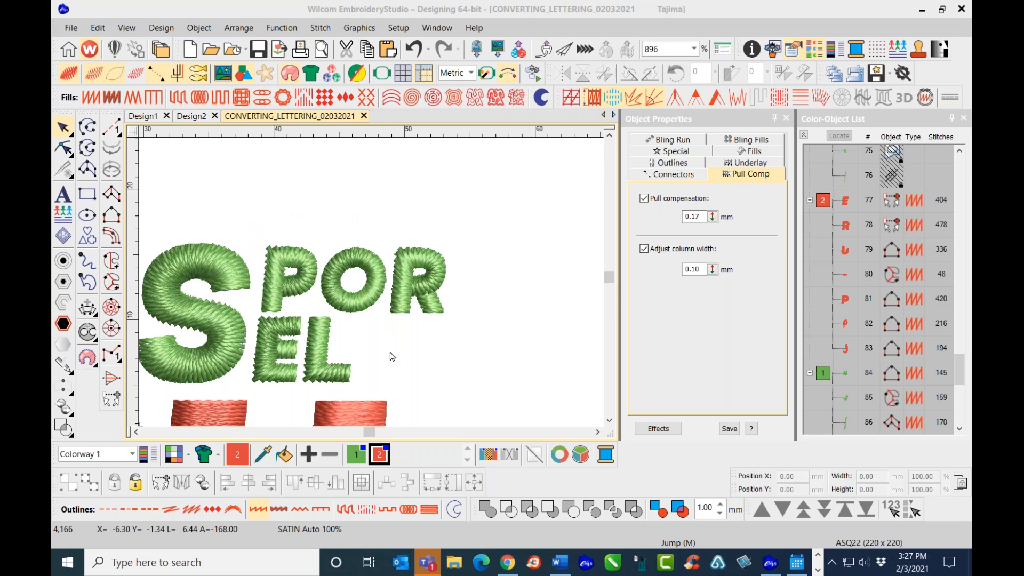
left_click(469, 232)
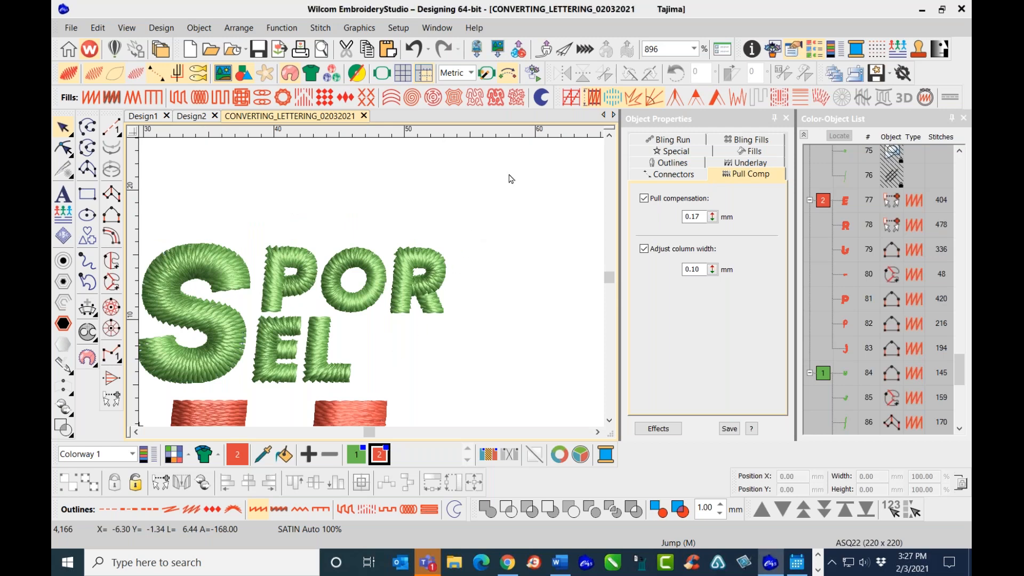
key("0")
scroll(516, 272, "down", 2)
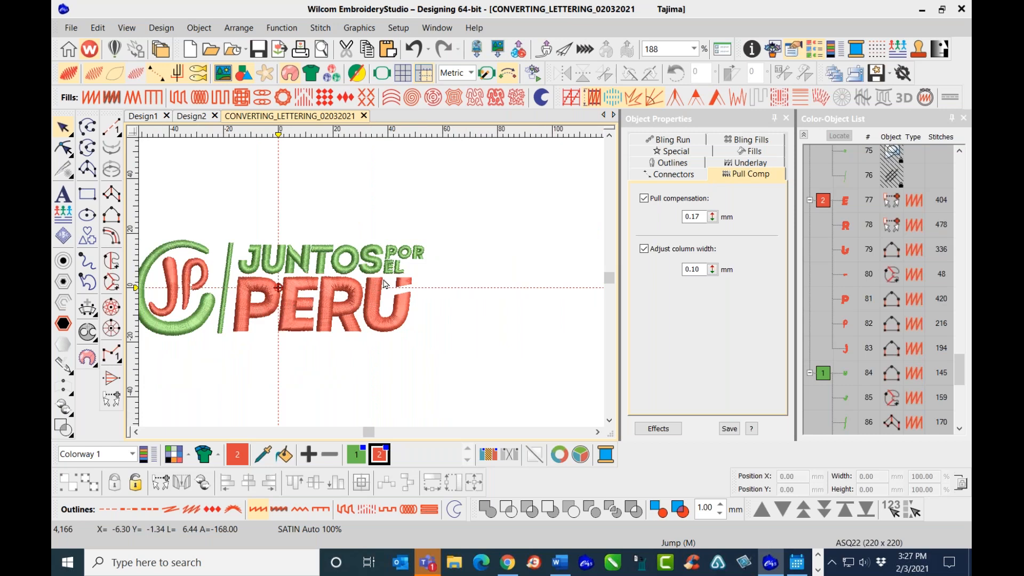
- Switch the measurement units to U.S. and narrow the whole logo to about 4.08 in wide
scroll(359, 282, "down", 1)
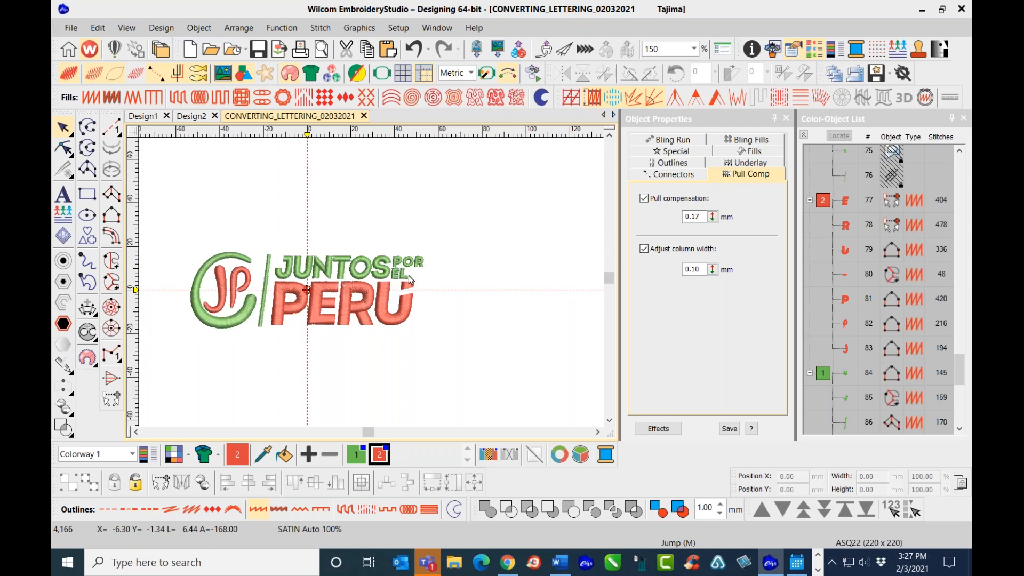
left_click_drag(176, 230, 443, 371)
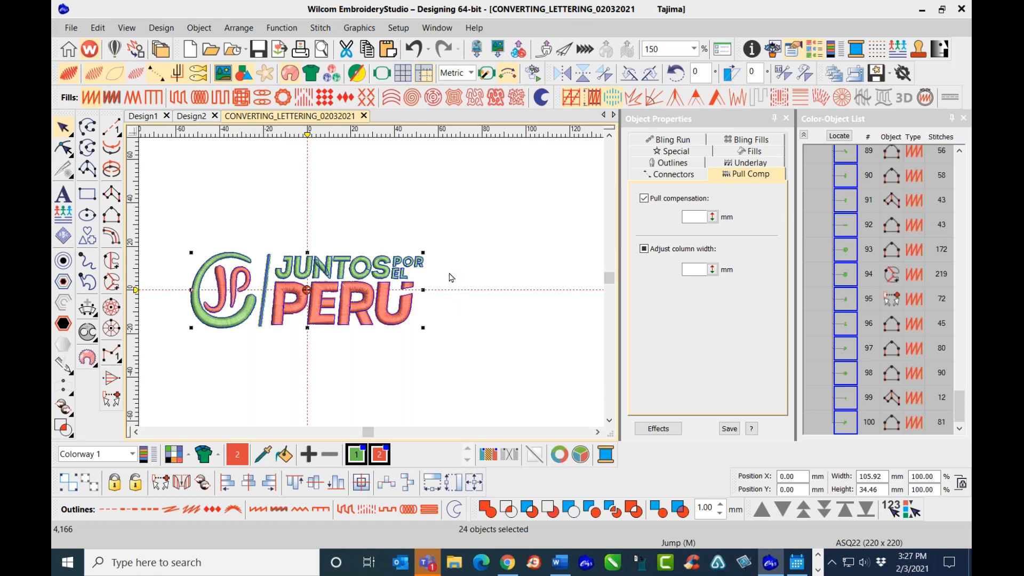
left_click(471, 73)
left_click(448, 98)
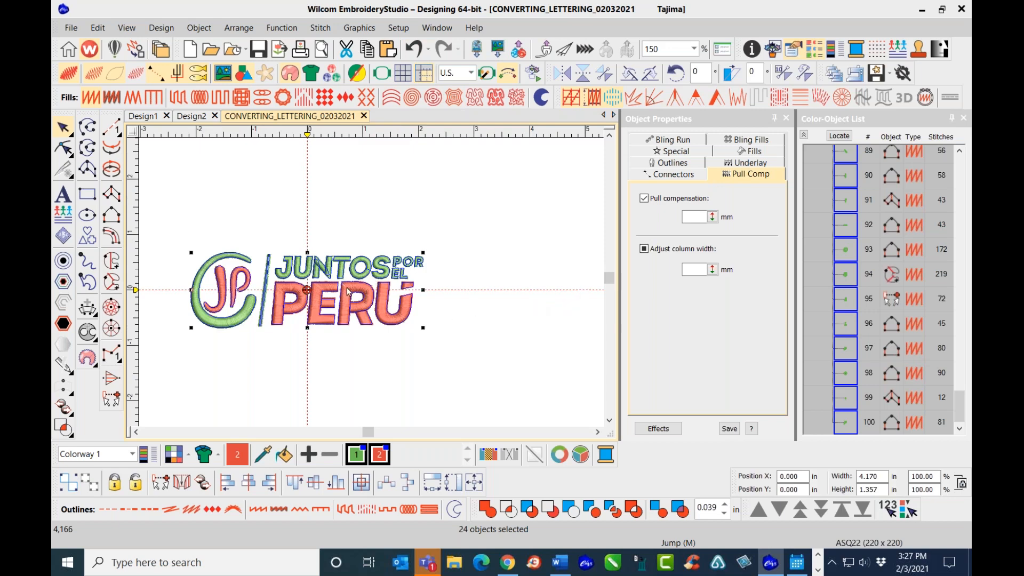
scroll(352, 318, "up", 1)
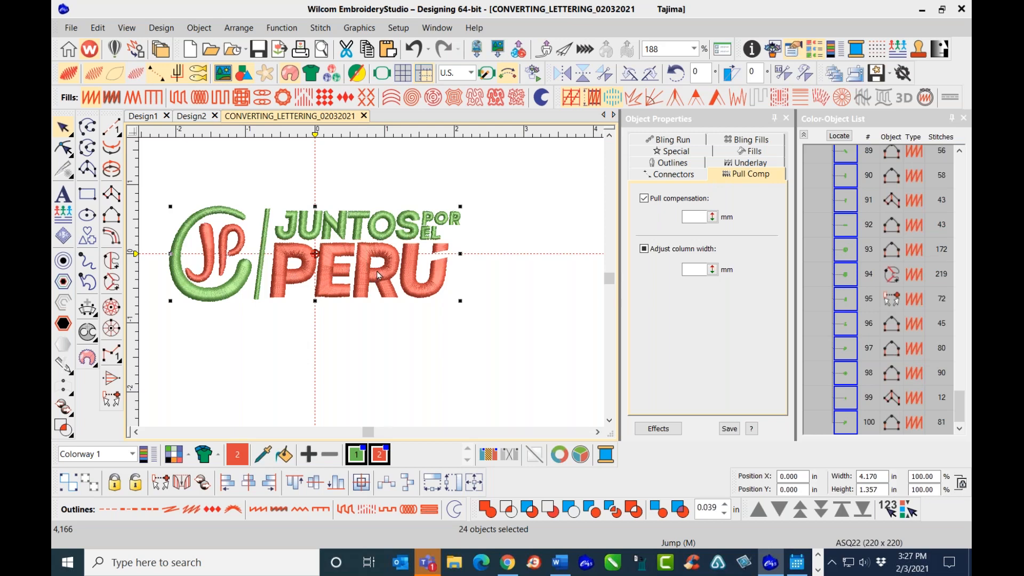
left_click_drag(459, 253, 452, 254)
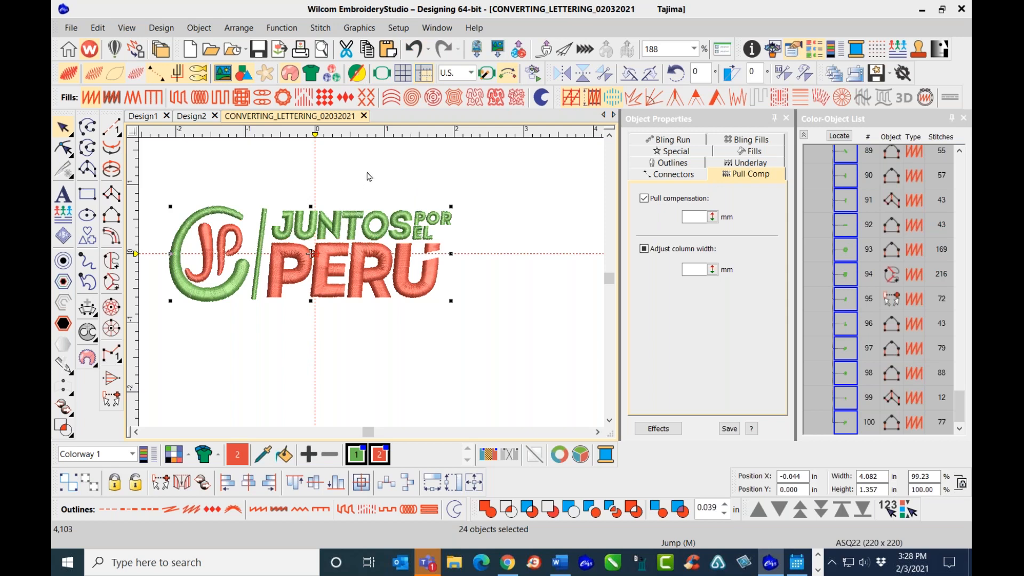
- Nudge all the JUNTOS POR EL PERU lettering slightly closer to the green slash
left_click(388, 172)
left_click_drag(262, 180, 477, 342)
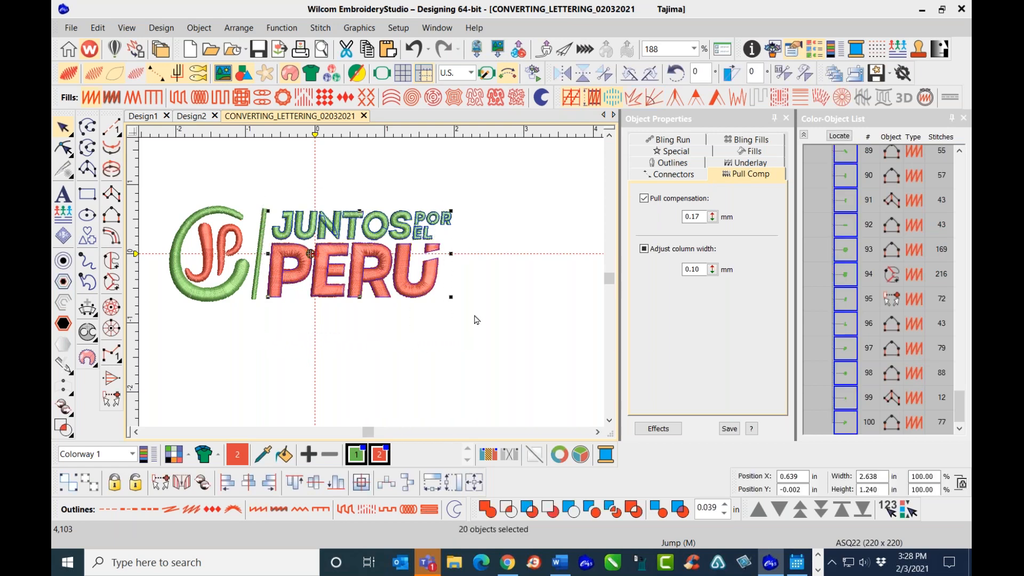
key("Left")
key("Left")
key("Left")
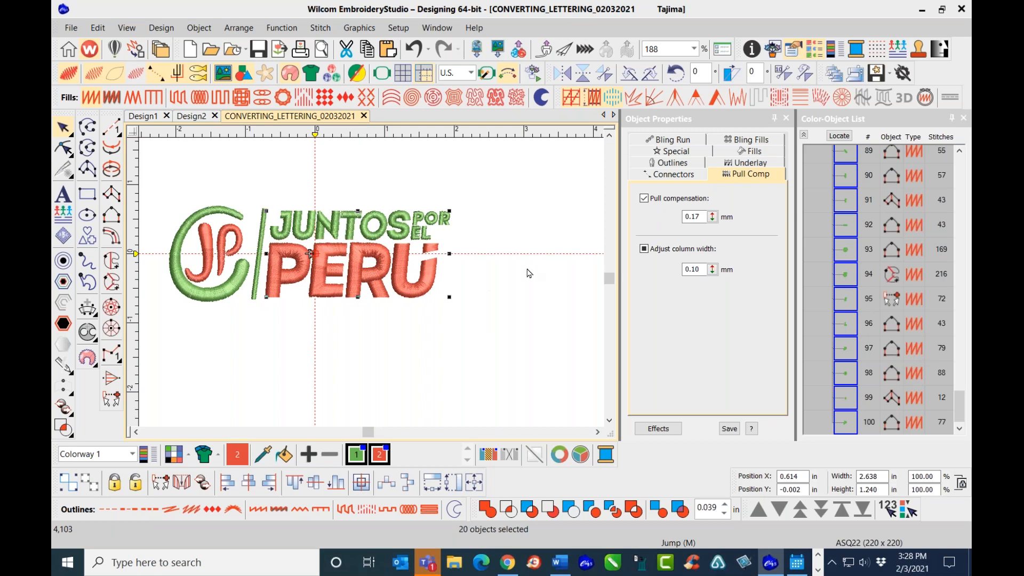
left_click(478, 189)
- Select the whole logo and set its horizontal position to 0 in
left_click_drag(162, 180, 570, 363)
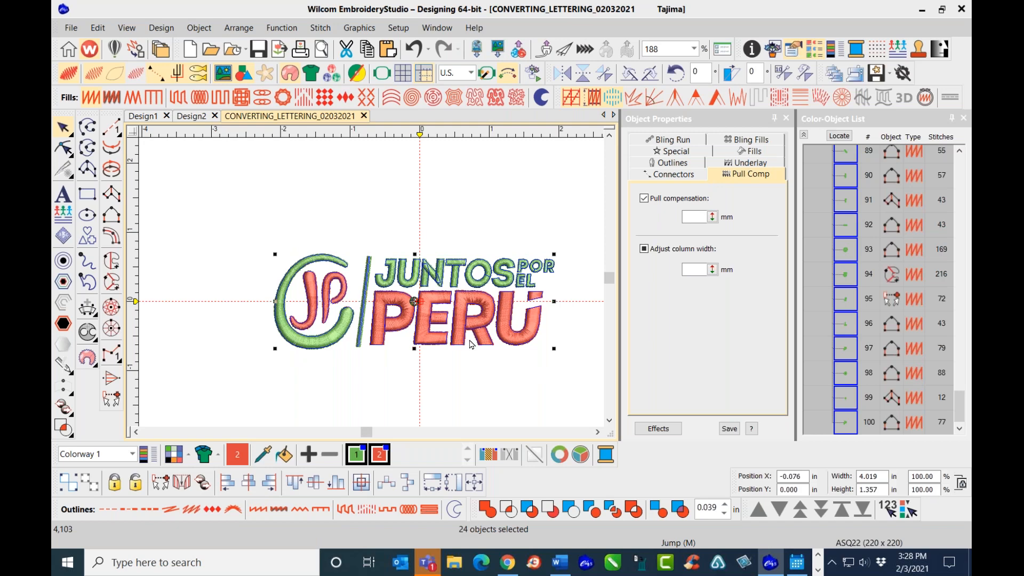
scroll(470, 340, "down", 2)
scroll(371, 282, "up", 1)
left_click(366, 186)
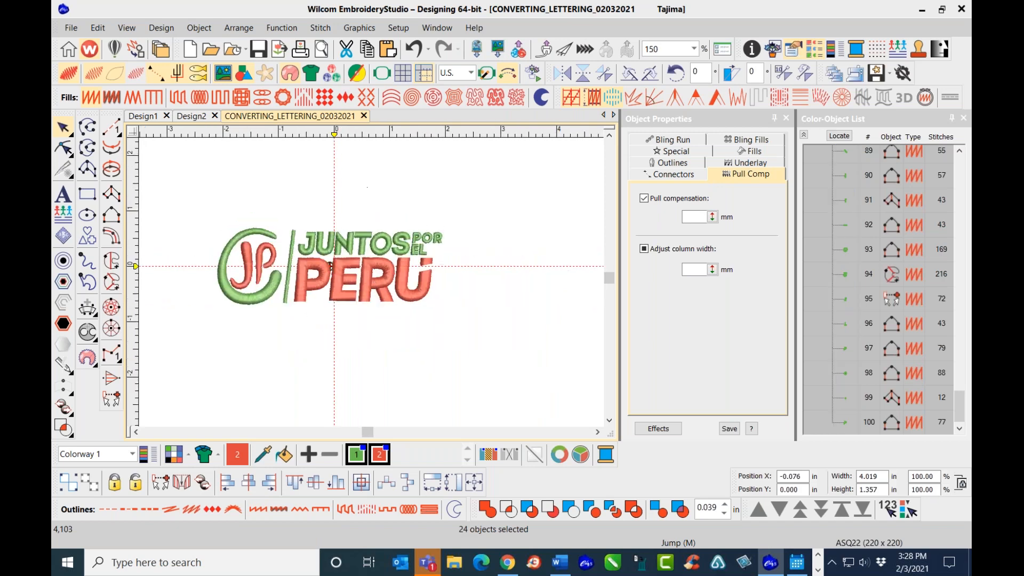
left_click_drag(194, 186, 447, 340)
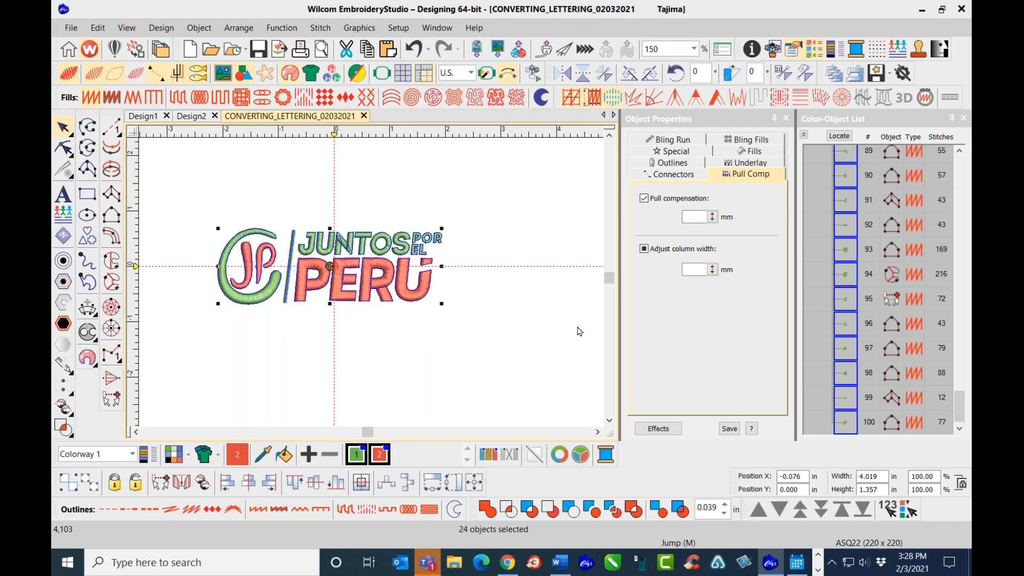
double_click(801, 477)
type("0")
key("Return")
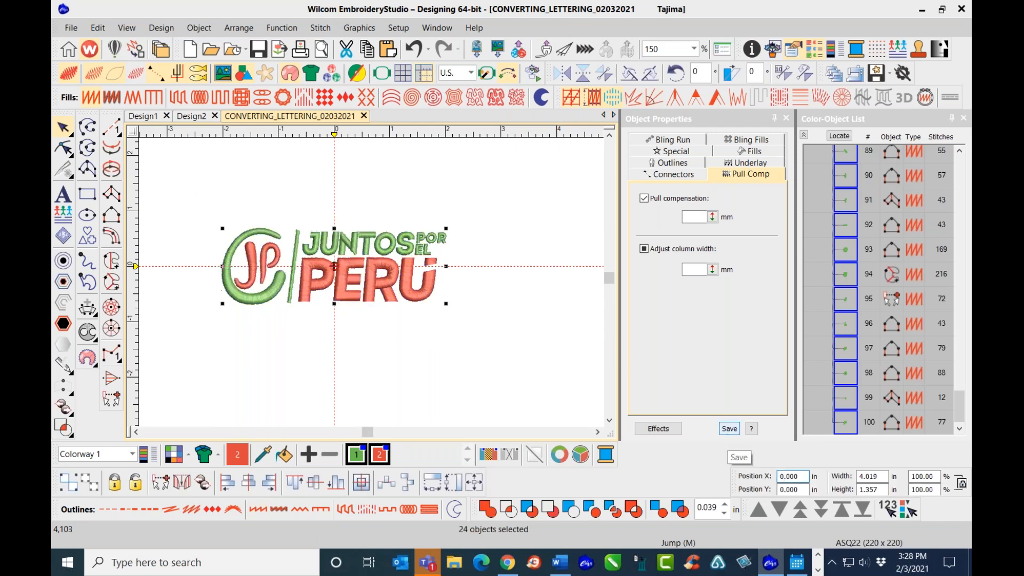
left_click(395, 200)
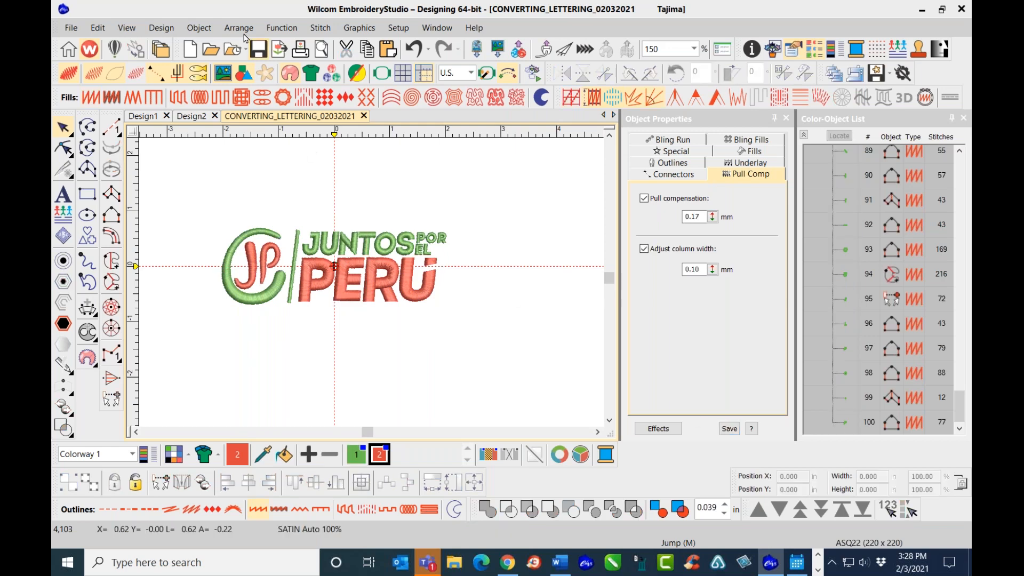
- Reapply Remove Small Stitches to the resized design, keeping Always with a 0.6 mm minimum stitch length
left_click(172, 27)
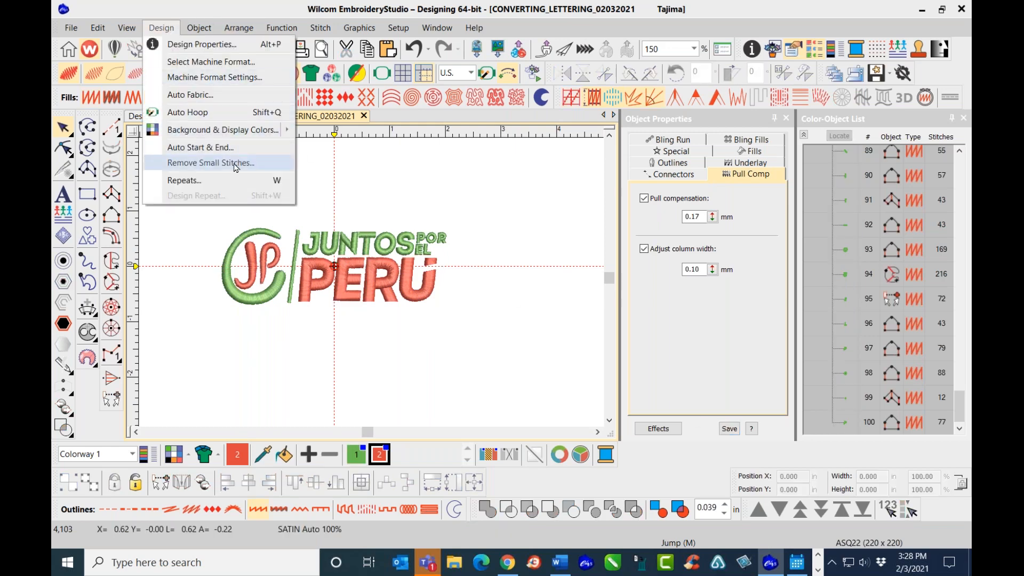
left_click(192, 161)
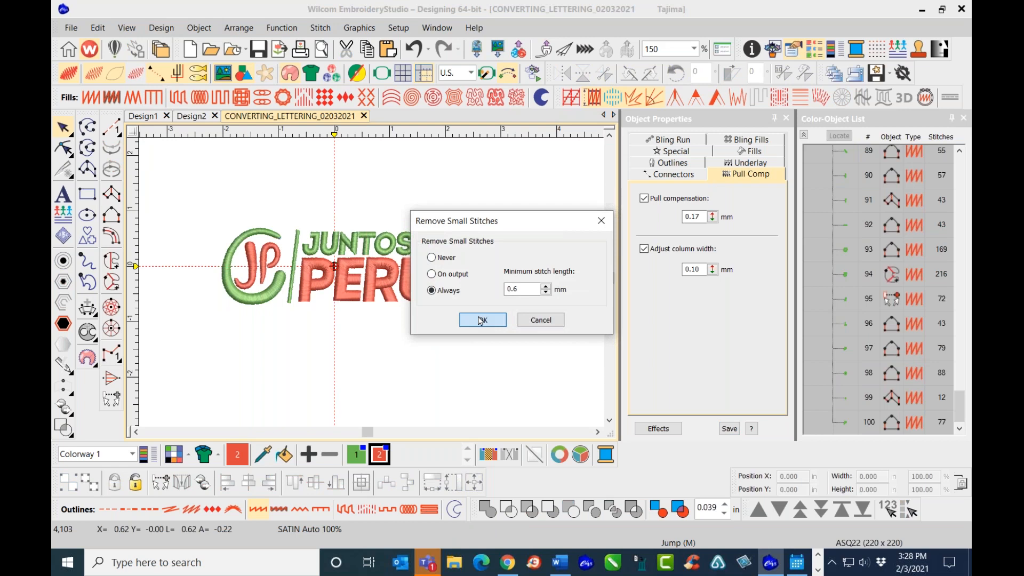
left_click(481, 320)
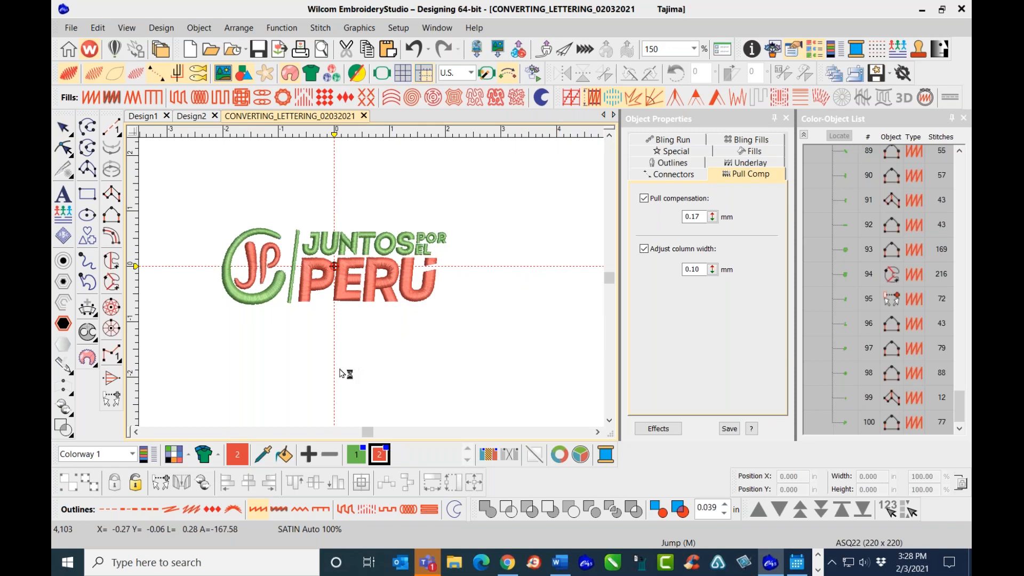
- Start a new lettering object and choose Run Block as the symbol set for inserting a symbol
scroll(327, 308, "up", 2)
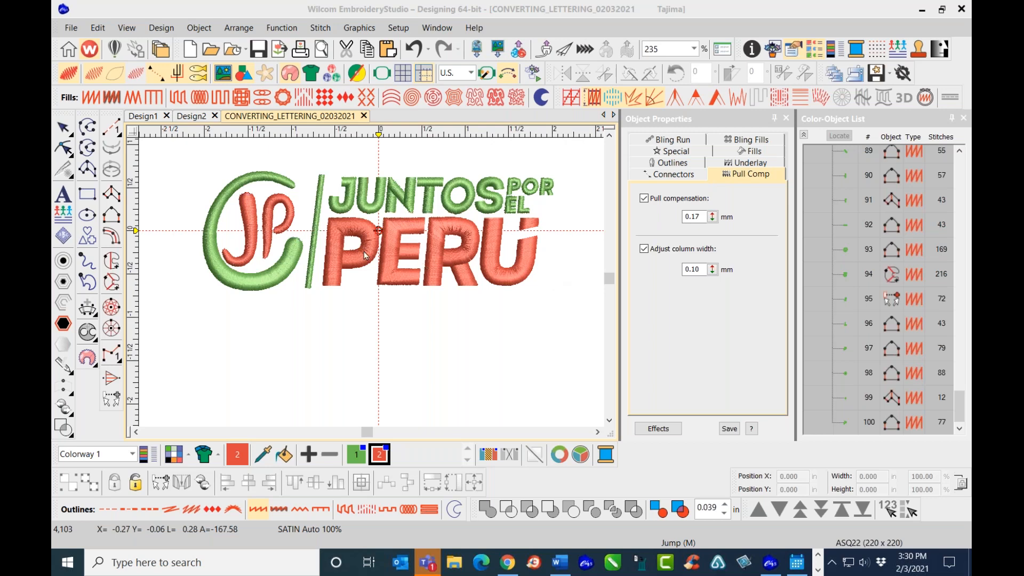
left_click(63, 194)
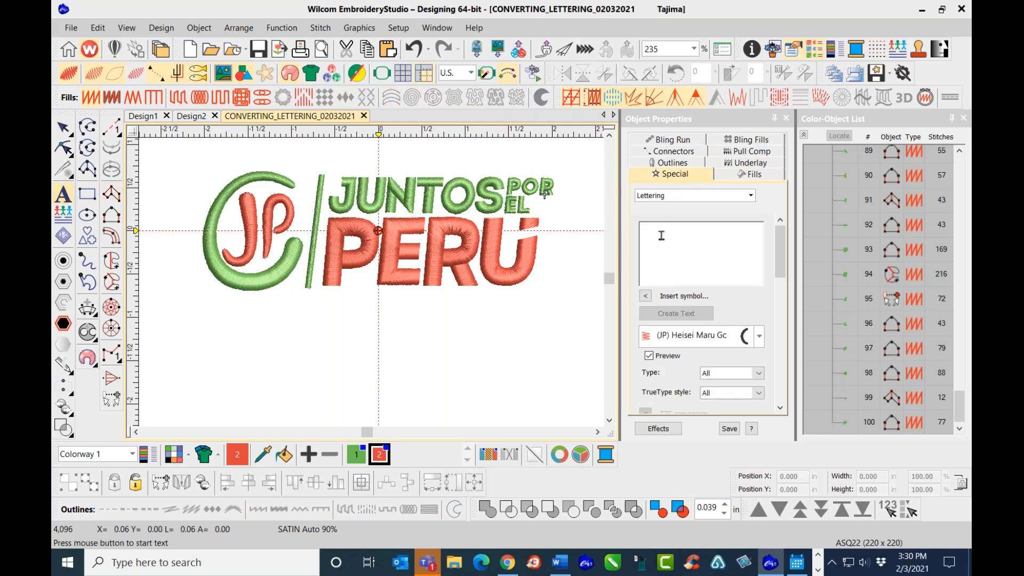
left_click(647, 300)
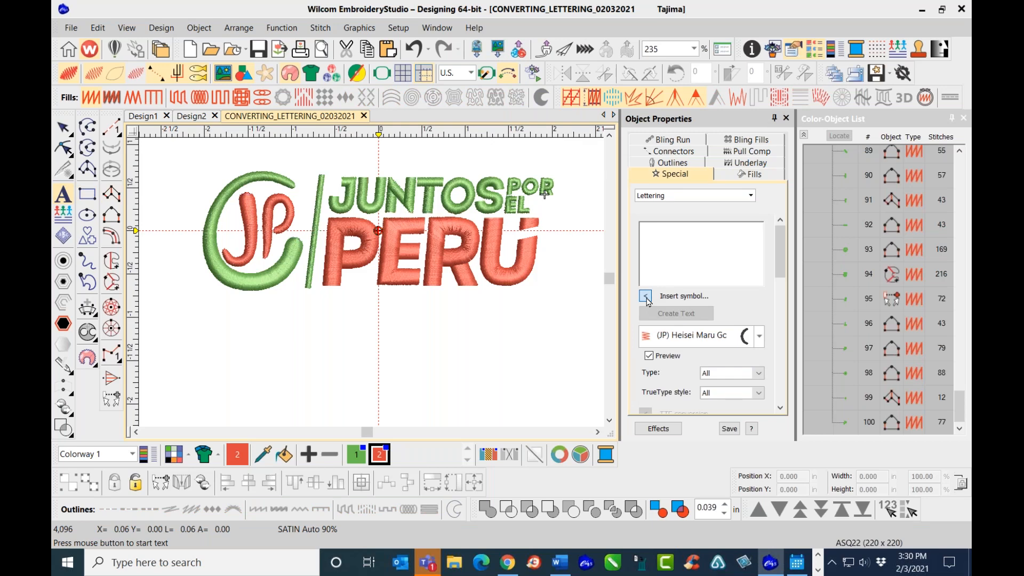
left_click(537, 150)
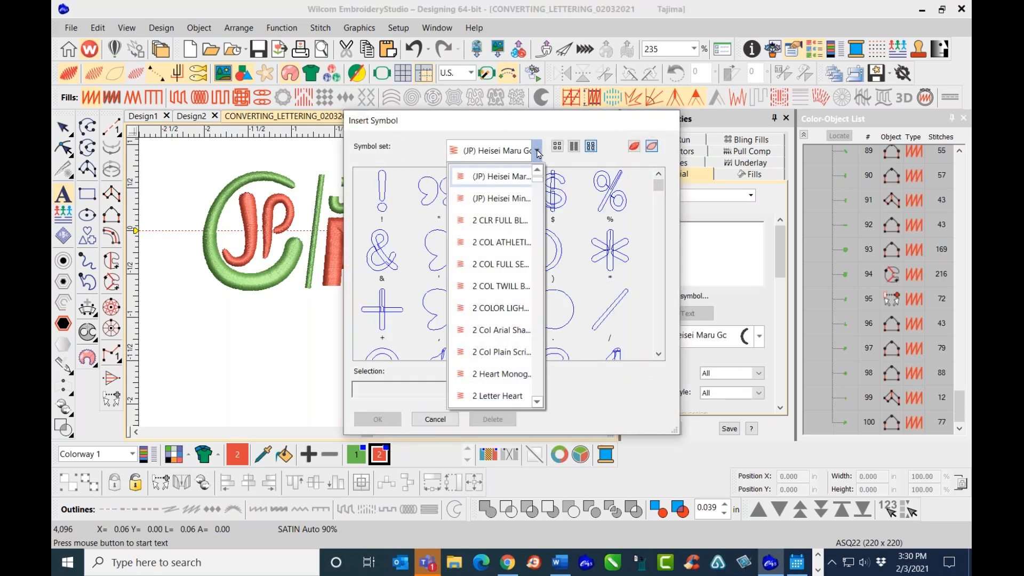
key("r")
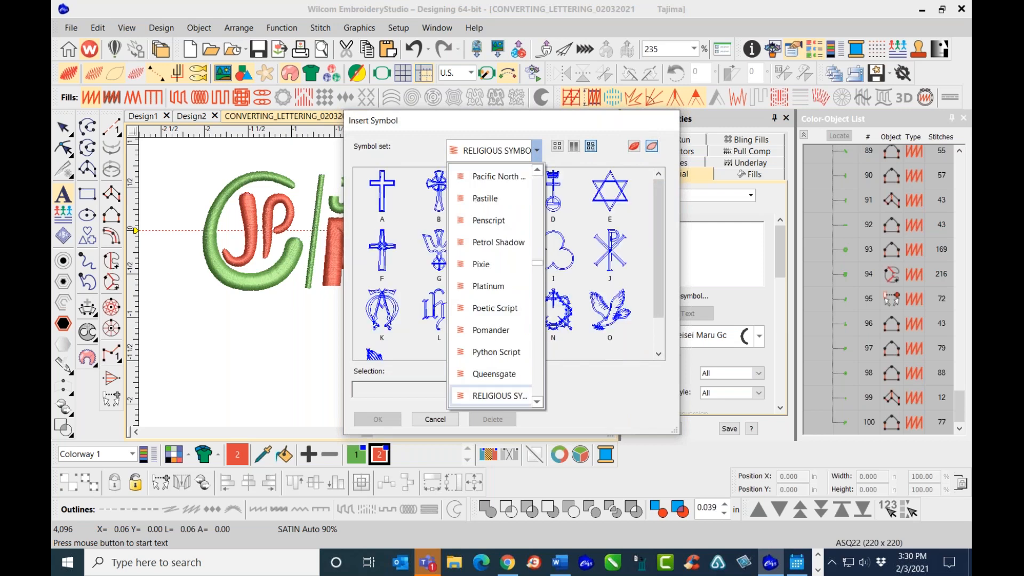
scroll(538, 308, "down", 2)
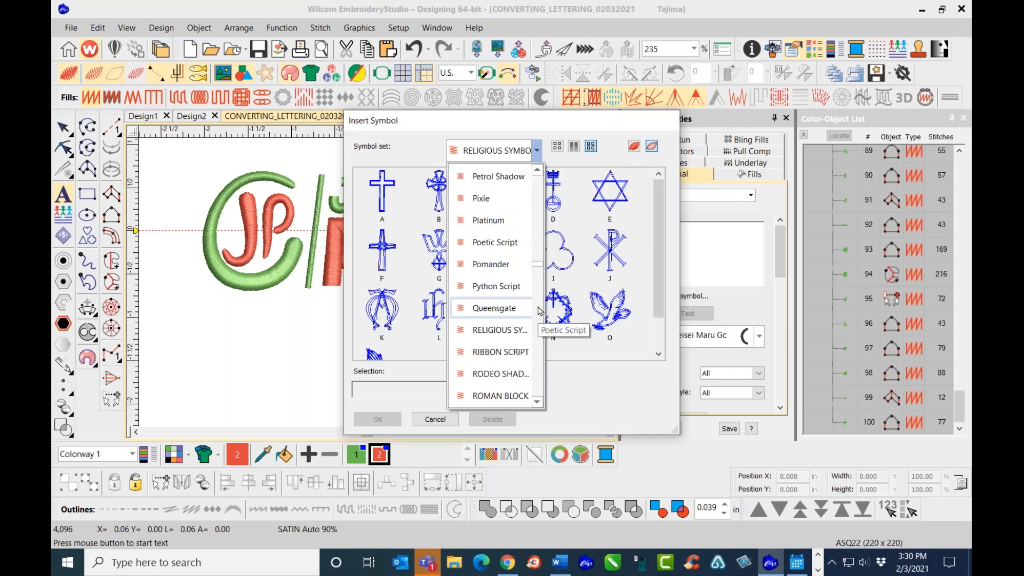
scroll(539, 310, "down", 2)
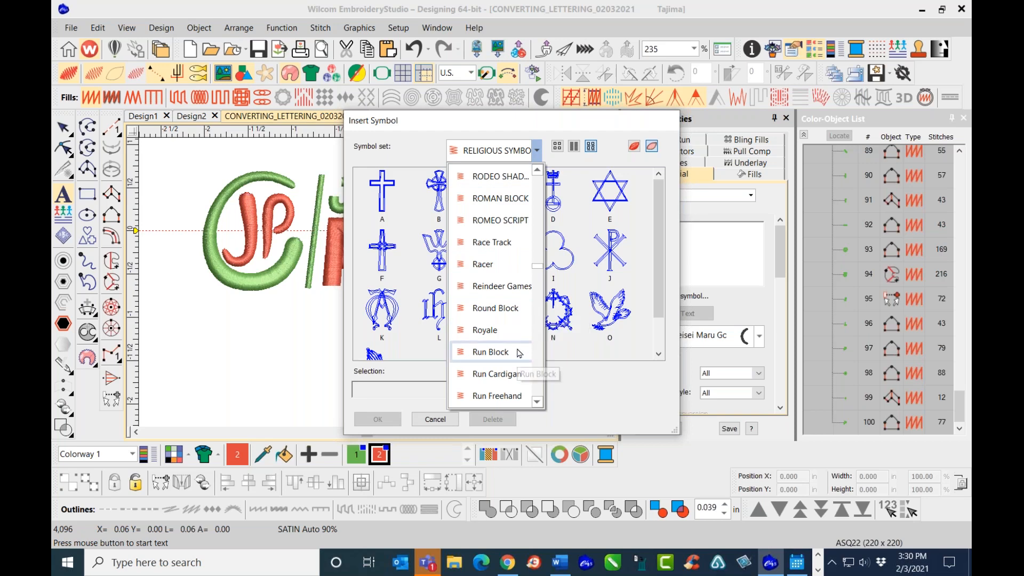
left_click(519, 352)
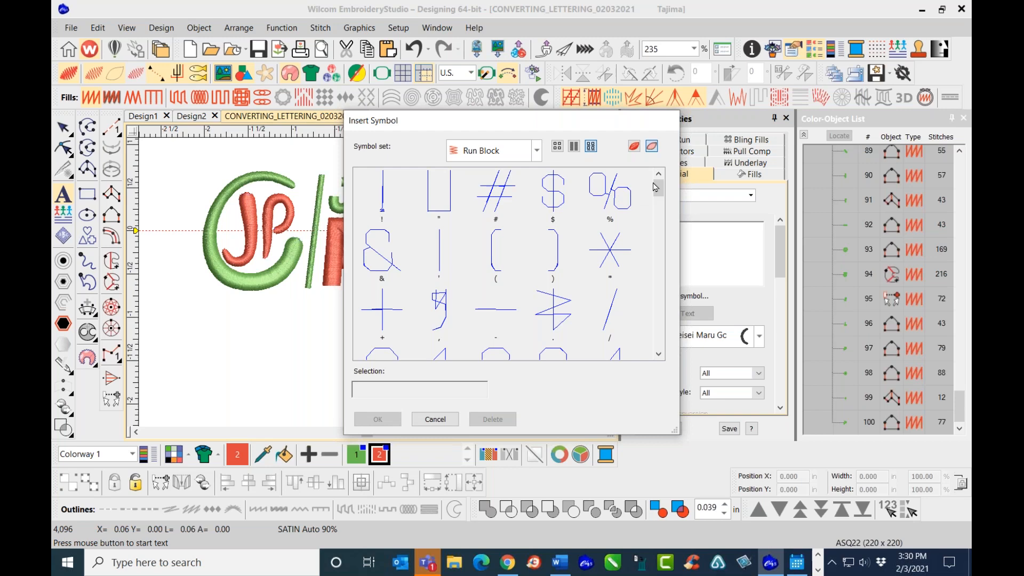
- Insert the ™ symbol from the Run Block set as lettering and place it below the logo
left_click(659, 208)
left_click_drag(660, 208, 657, 353)
left_click(621, 327)
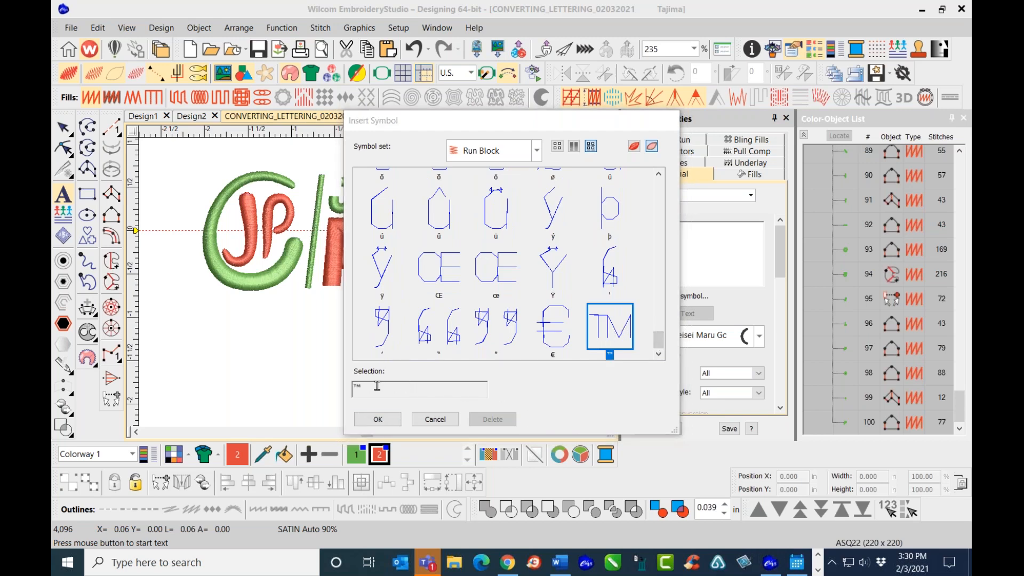
left_click(388, 420)
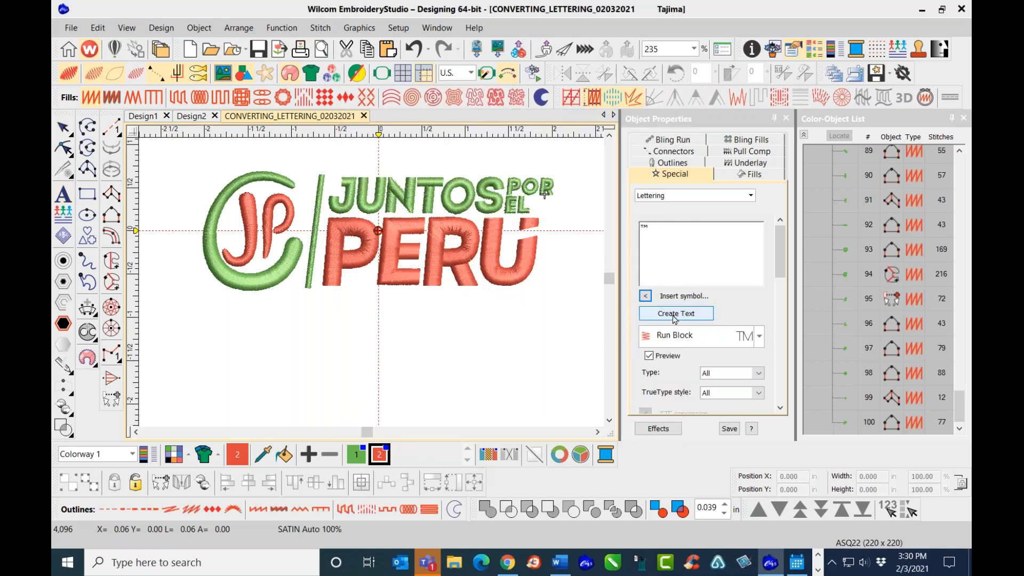
left_click(675, 317)
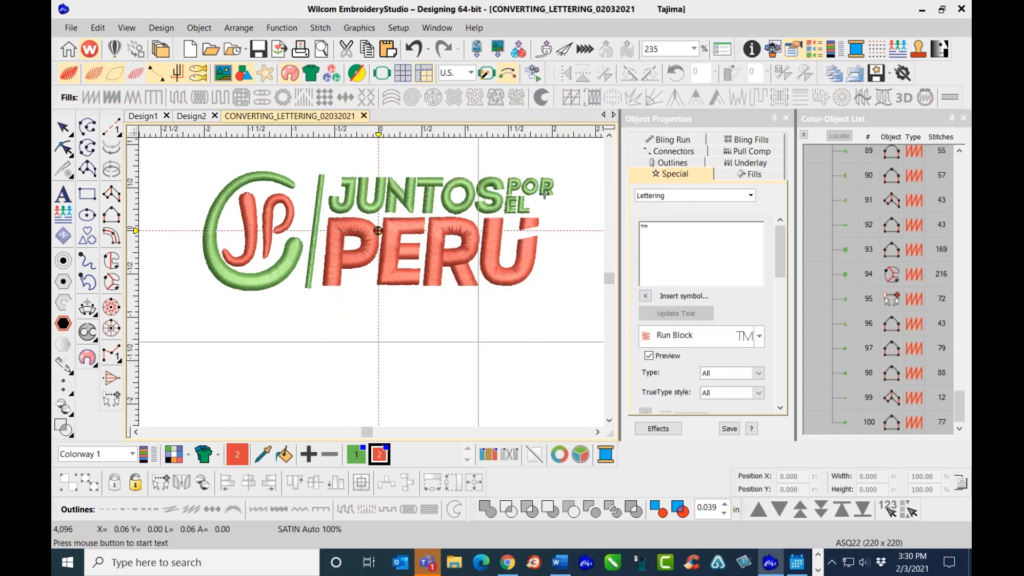
left_click(456, 348)
- Enlarge the ™ lettering to about 0.25 in wide and move it beside the base of the U in PERU
scroll(464, 354, "up", 5)
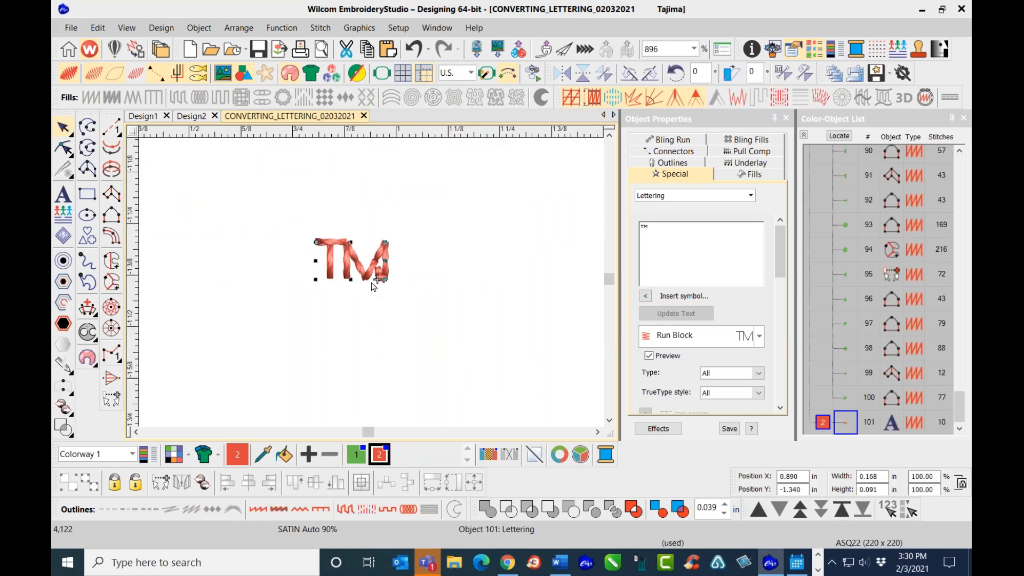
mouse_move(391, 235)
left_click_drag(390, 233, 430, 210)
scroll(372, 283, "down", 6)
left_click_drag(354, 305, 505, 203)
- Scale the ™ lettering down proportionally to about 0.19 in wide
scroll(373, 288, "down", 3)
scroll(374, 287, "up", 4)
scroll(371, 287, "up", 3)
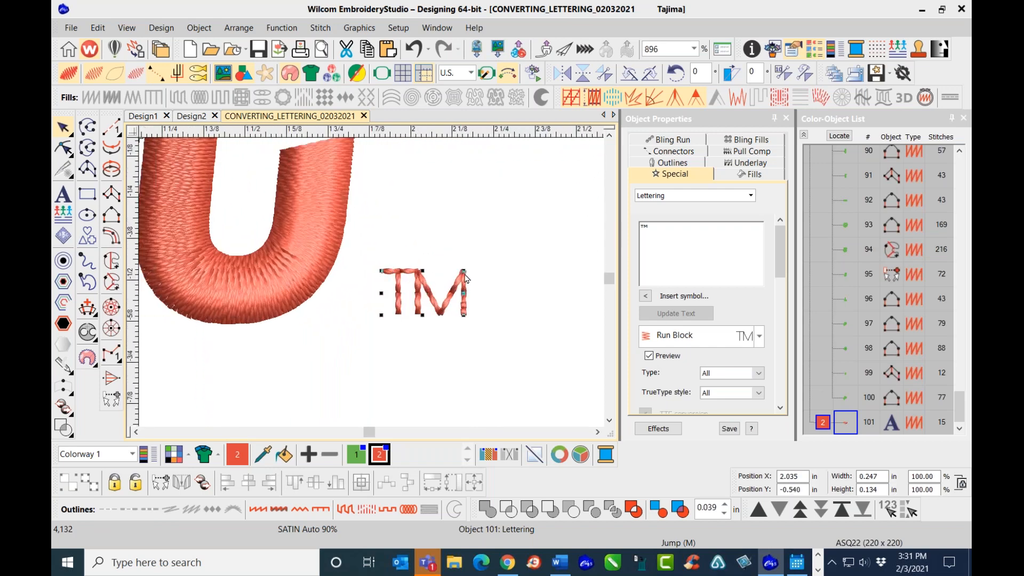
left_click_drag(465, 278, 457, 295)
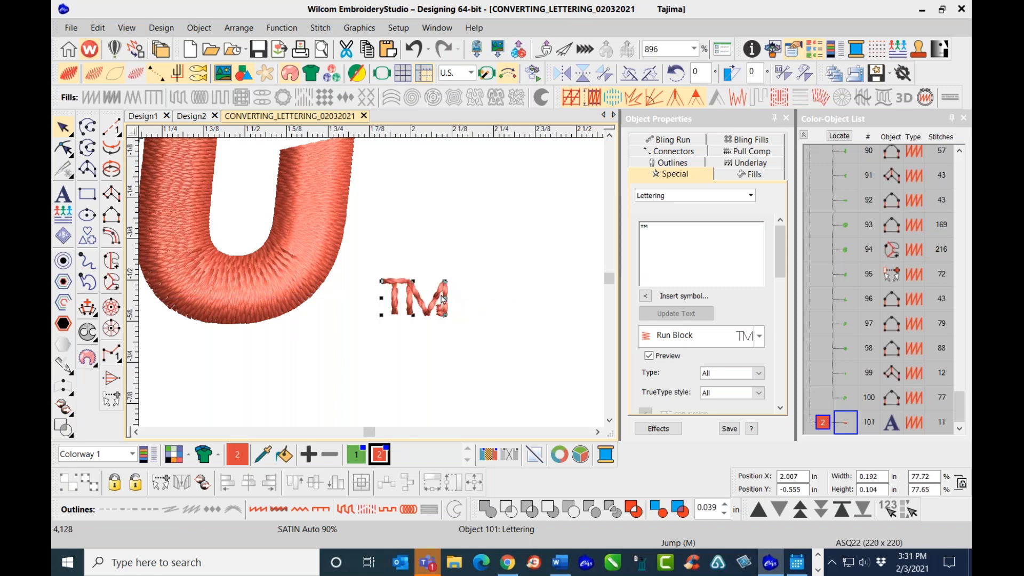
- Change the ™ lettering's tie-off to Method #2 in its connector properties
scroll(372, 287, "up", 4)
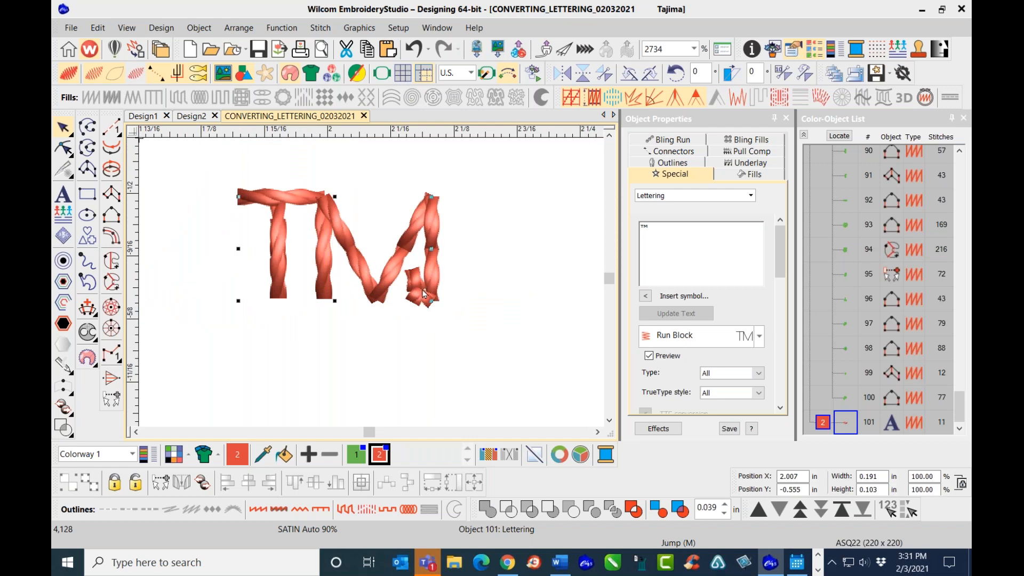
left_click(692, 153)
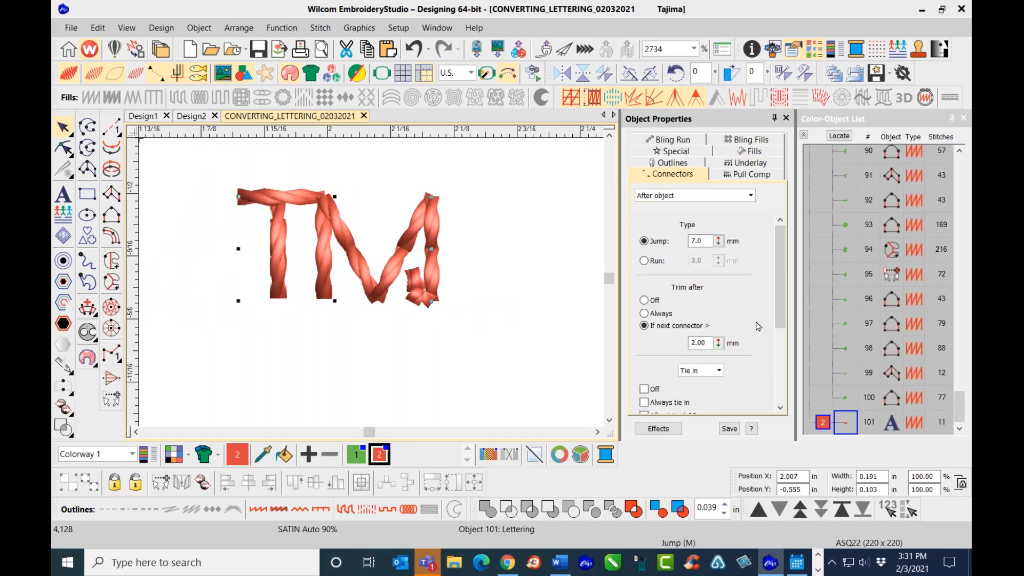
scroll(760, 324, "down", 3)
left_click(719, 289)
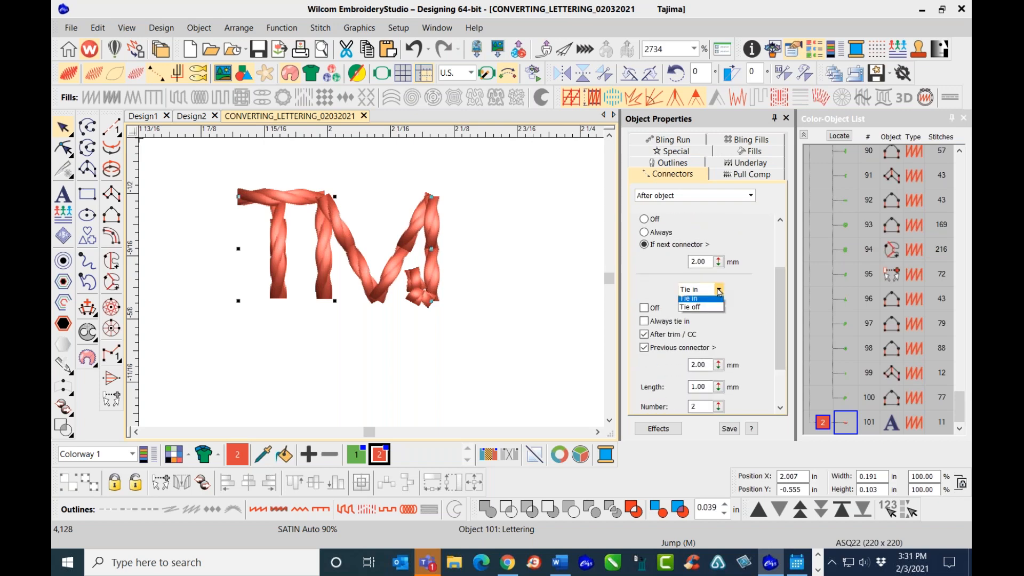
left_click(703, 307)
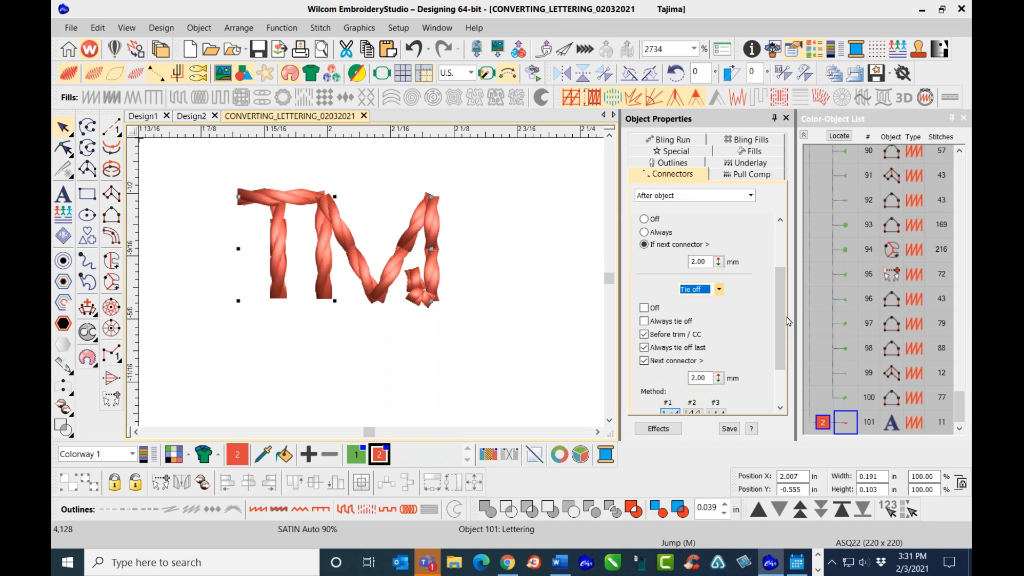
scroll(789, 322, "down", 2)
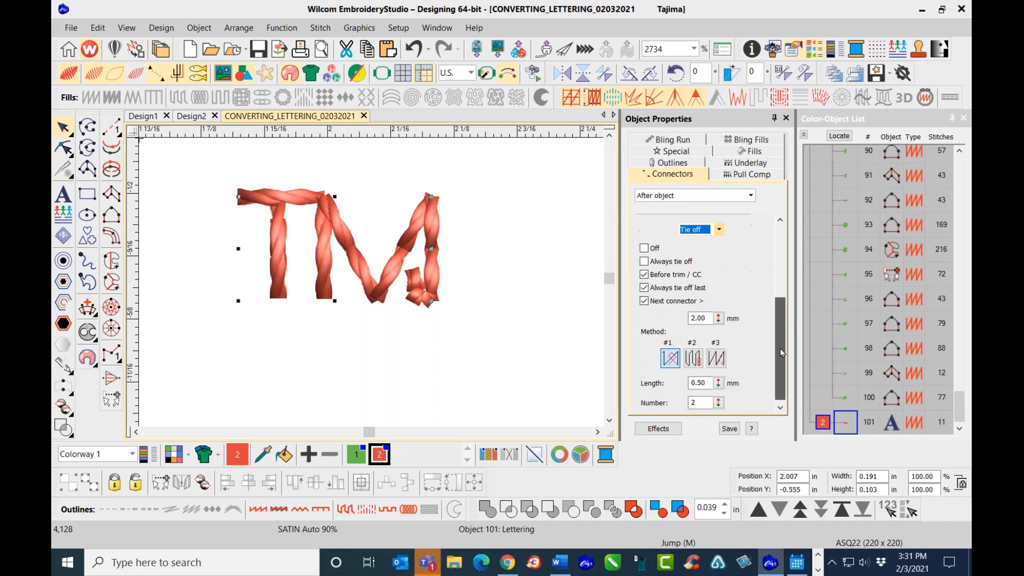
left_click(693, 354)
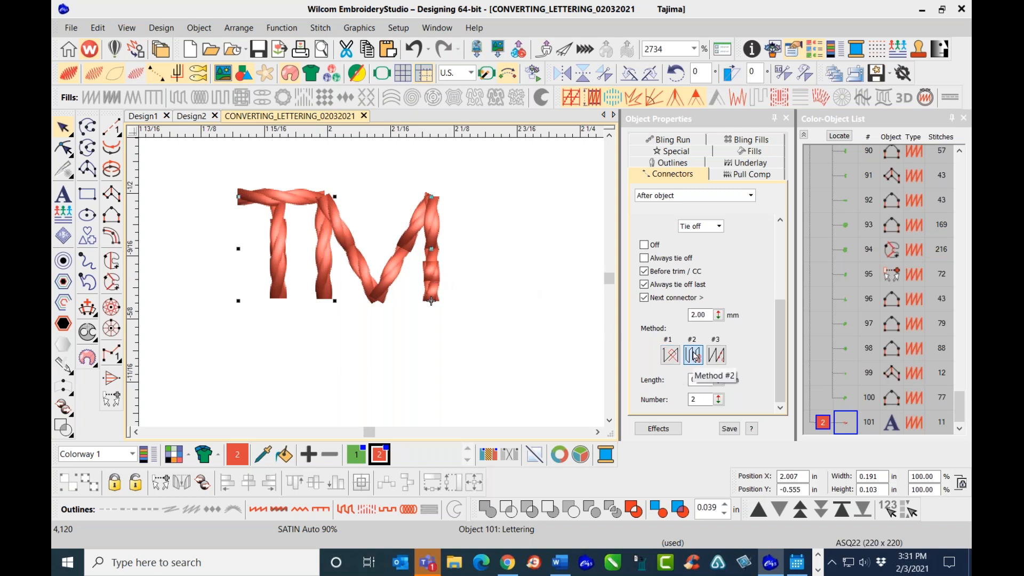
- Save the ™ lettering's current properties as the default template object properties, accepting that this affects new designs based on the Normal template
left_click(729, 428)
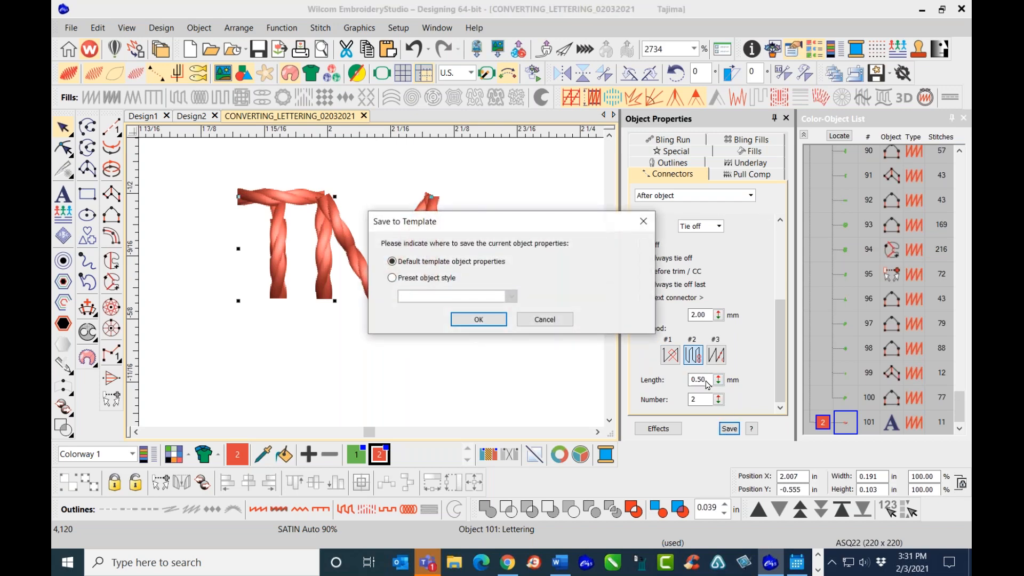
left_click(478, 321)
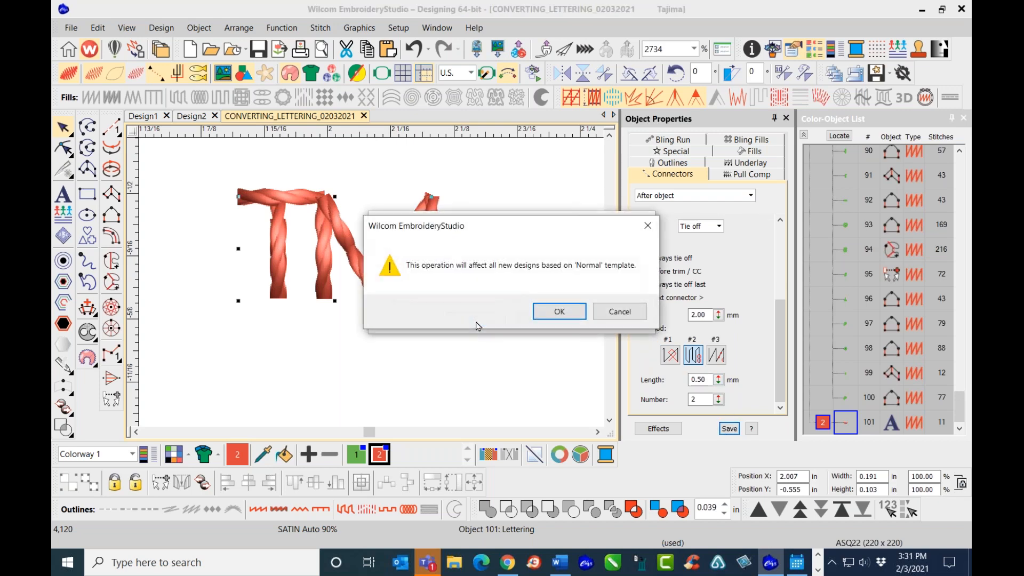
left_click(556, 311)
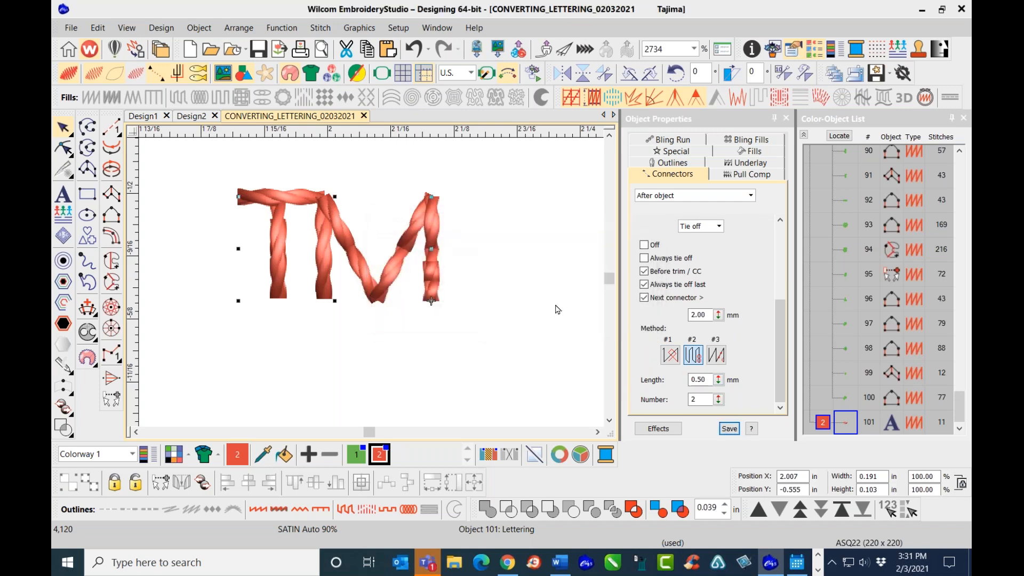
left_click(694, 379)
- Move the ™ lettering closer to the base of the U in PERU, to about X 1.946 in, Y -0.510 in
left_click(448, 431)
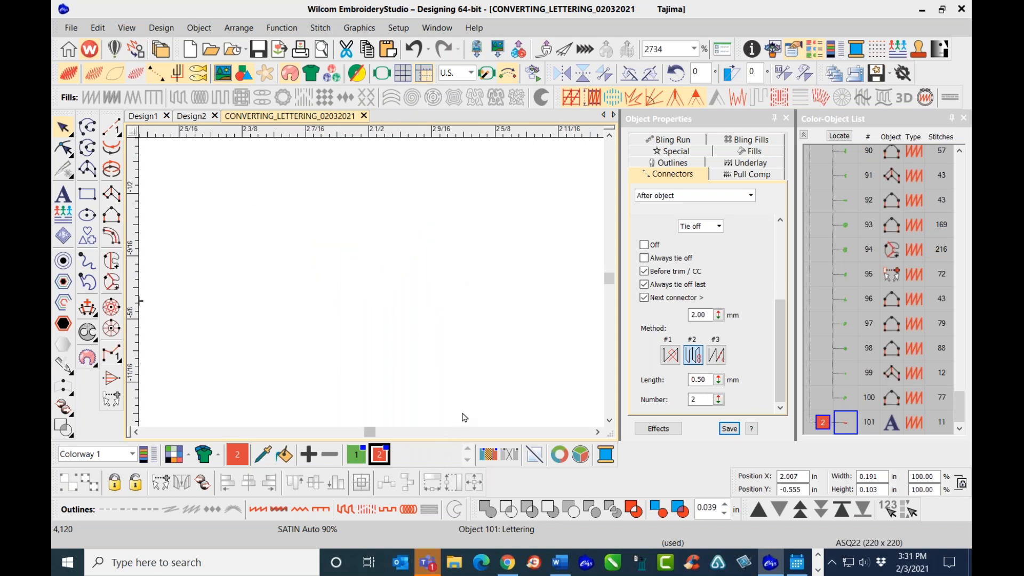
scroll(433, 410, "down", 4)
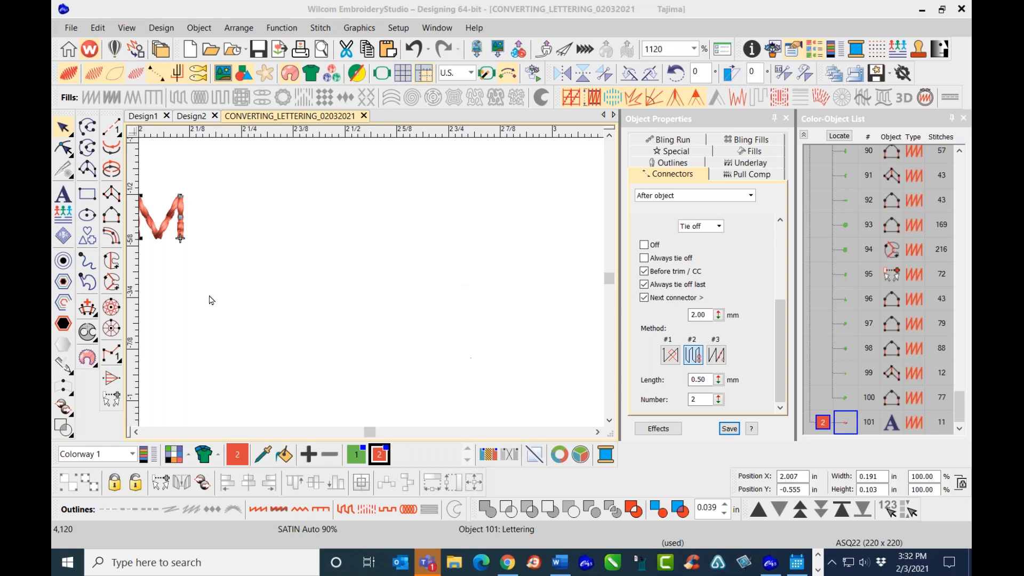
scroll(373, 285, "down", 3)
left_click(374, 245)
scroll(381, 287, "down", 3)
left_click(373, 284)
left_click_drag(372, 284, 367, 272)
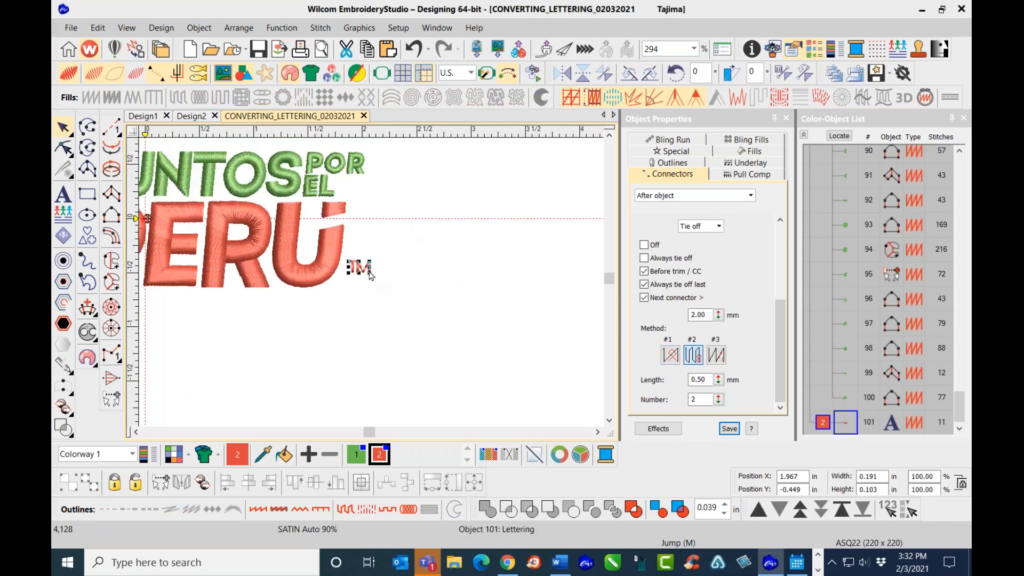
key("Escape")
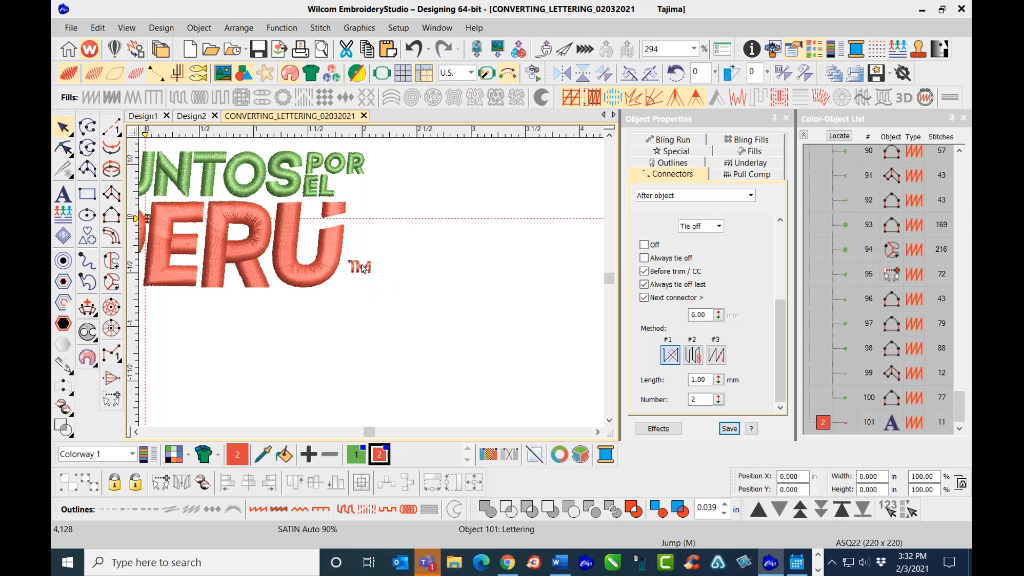
left_click(354, 267)
left_click_drag(355, 267, 352, 274)
key("Escape")
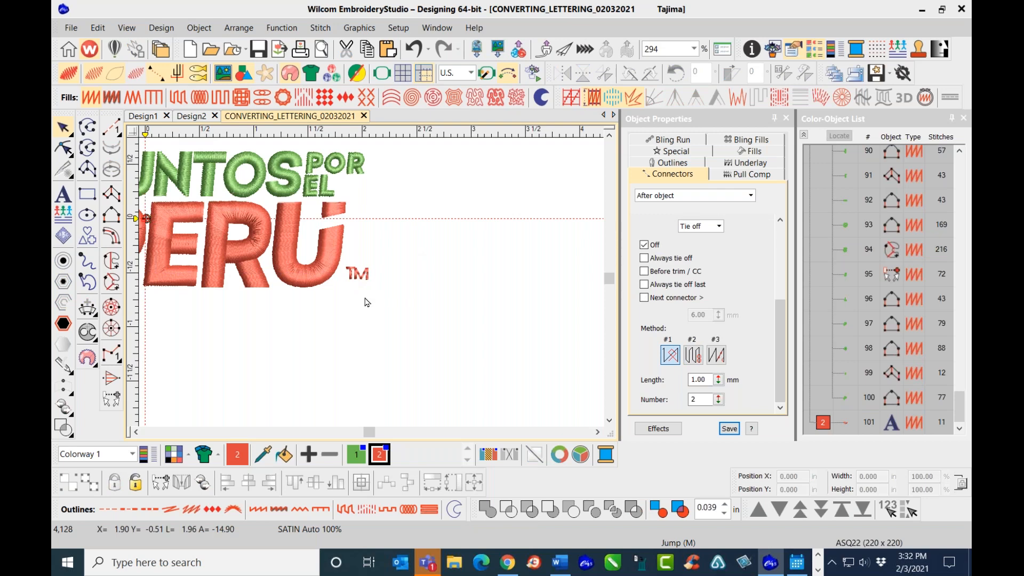
- Switch the measurement units to Metric and scale the ™ lettering proportionally to a height of 4.00 mm
left_click(362, 277)
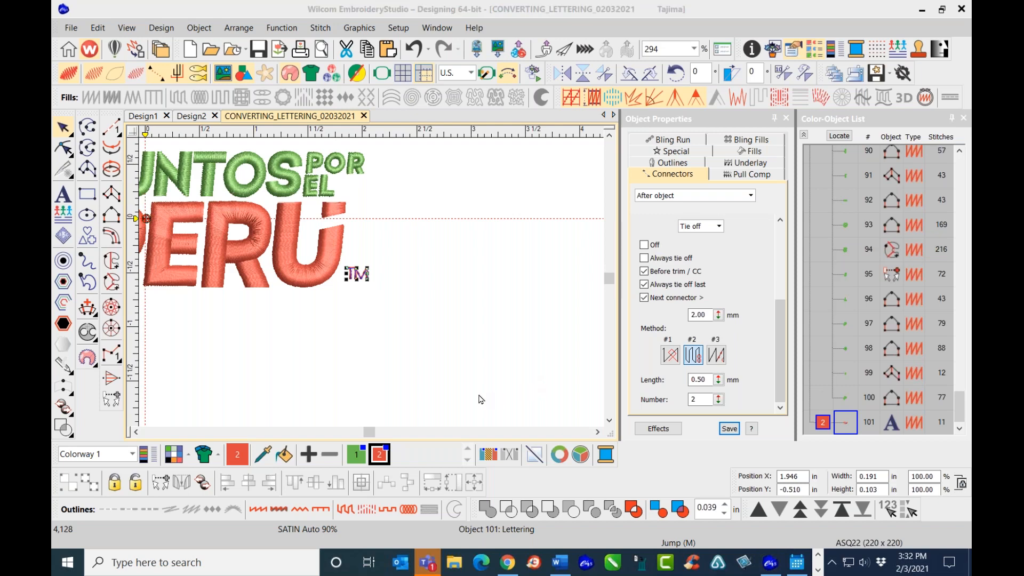
left_click(471, 73)
left_click(464, 87)
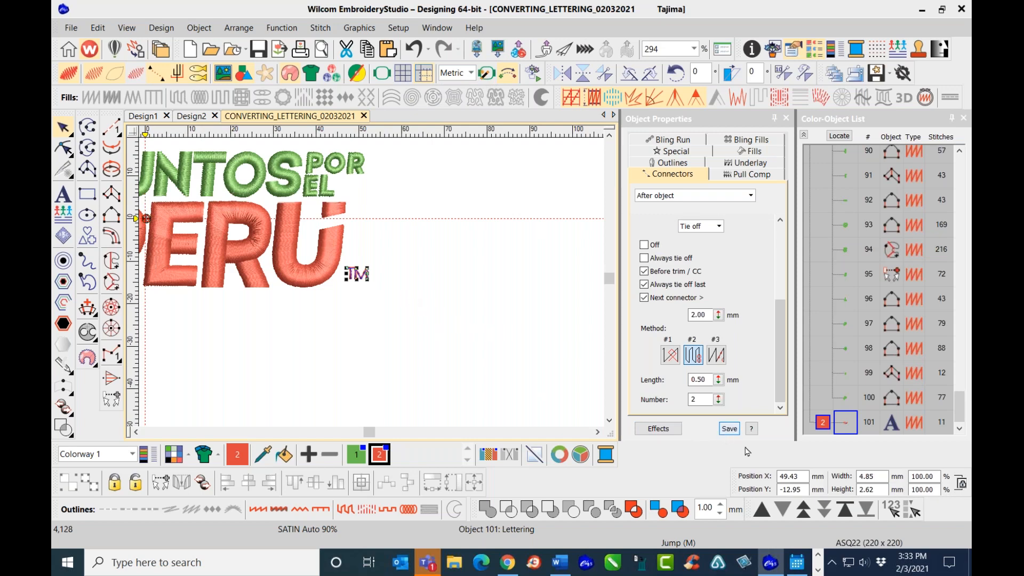
left_click(868, 489)
type("4.0")
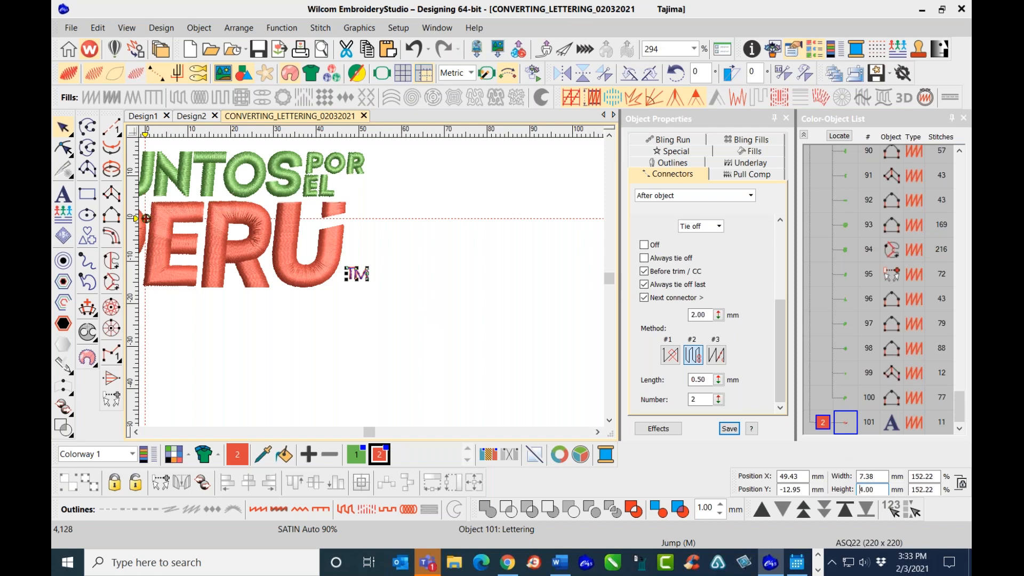
key("Return")
- Move the enlarged ™ lettering clear of the U in PERU, to about X 51.43 mm, Y -12.36 mm
scroll(370, 286, "down", 2)
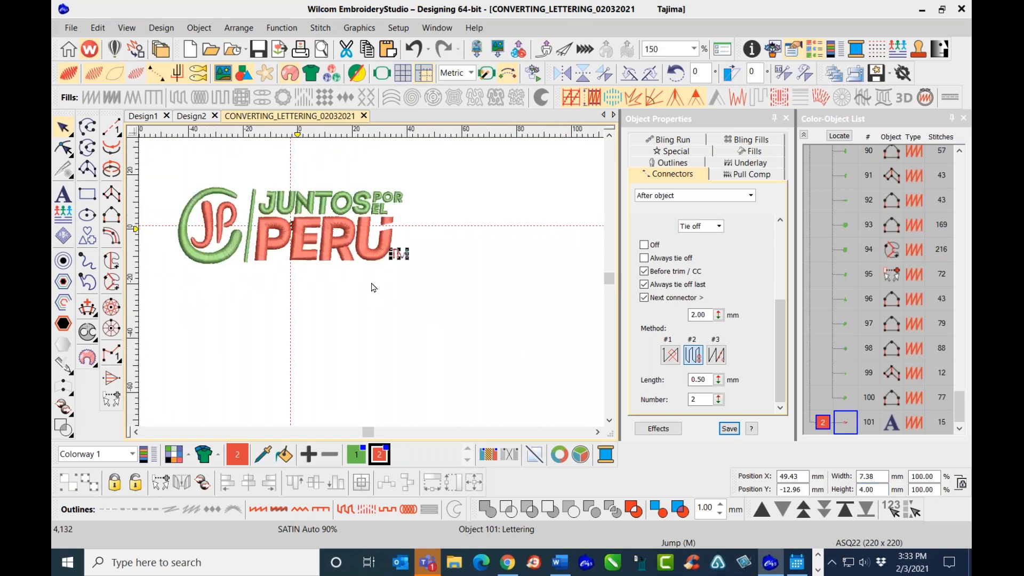
scroll(374, 287, "up", 1)
left_click_drag(431, 270, 440, 268)
scroll(375, 284, "up", 4)
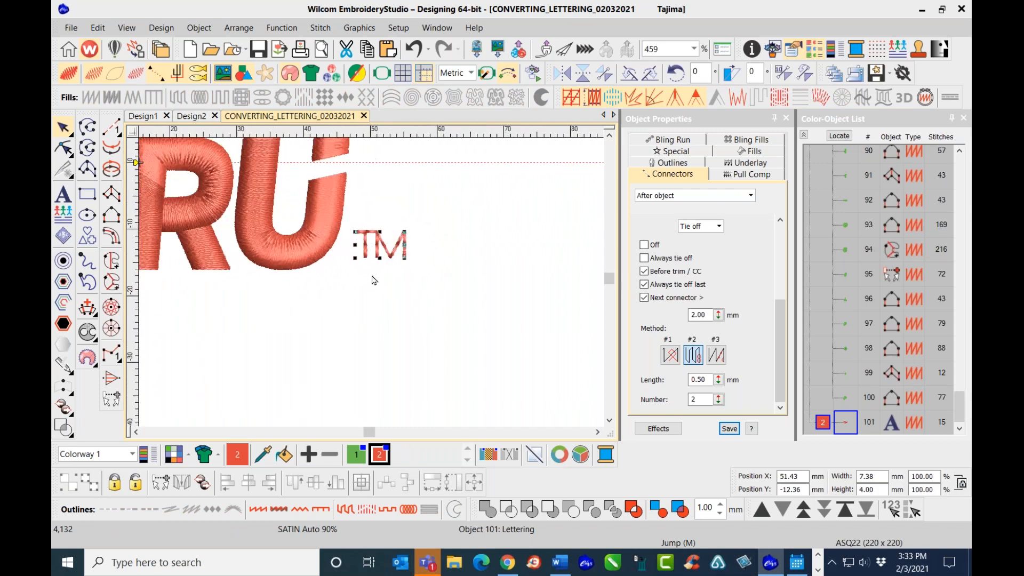
- Scale the ™ lettering down proportionally to about 6.38 mm wide and 3.46 mm high, and leave it deselected
left_click_drag(406, 262, 399, 258)
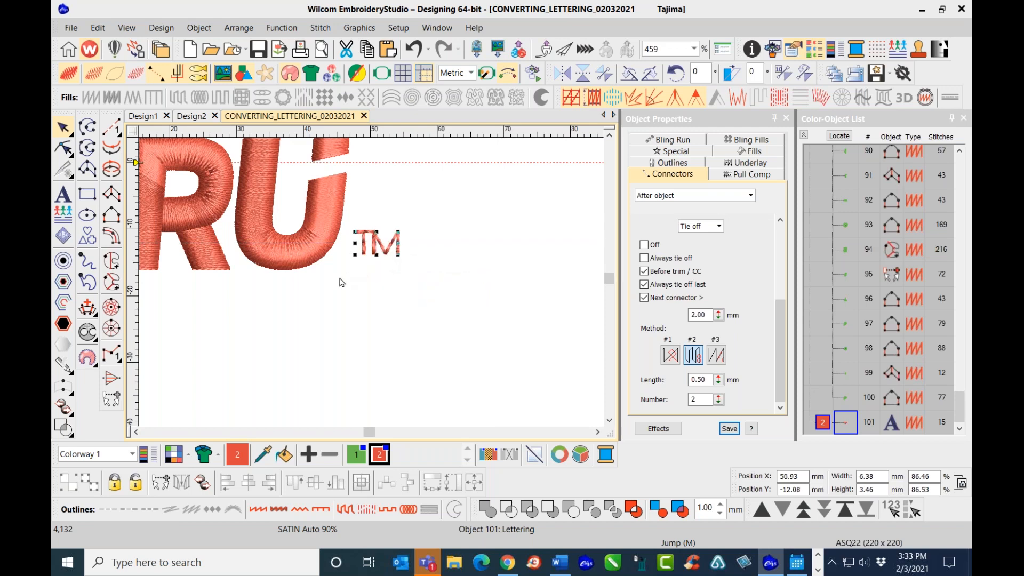
scroll(373, 285, "down", 5)
left_click(376, 296)
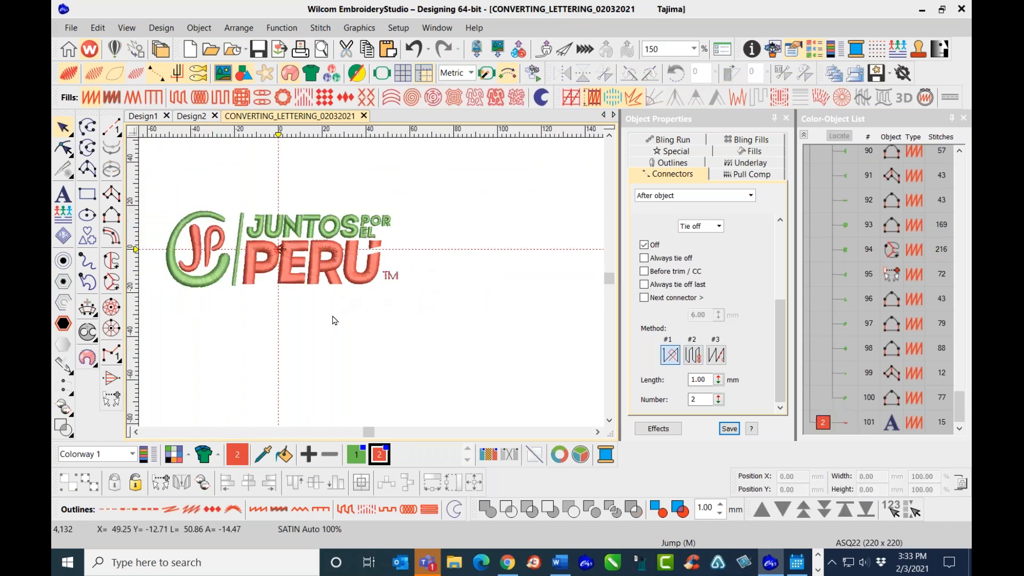